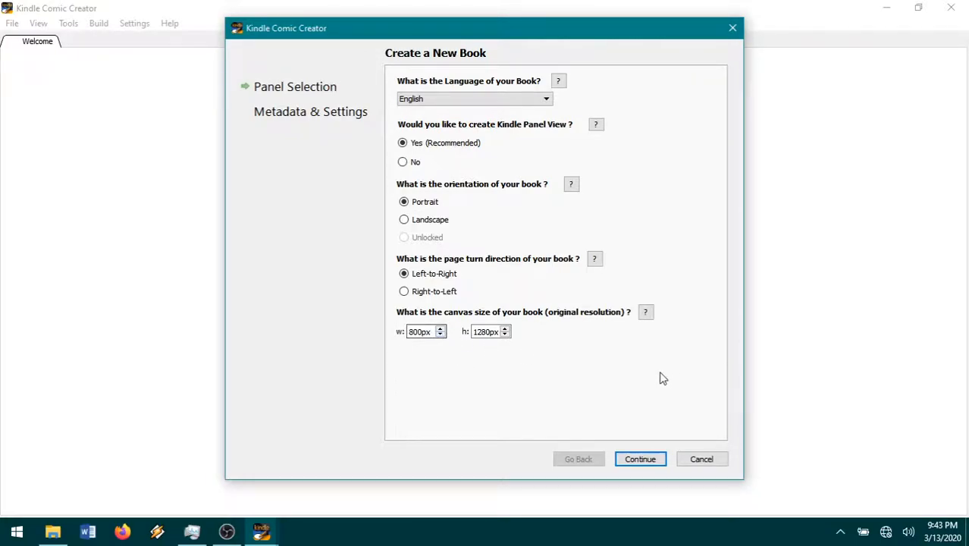
Step: In the new book's metadata, set the title to "The Iron Brotherhood Rusty & Elliot" and enter the author's name
left_click(636, 461)
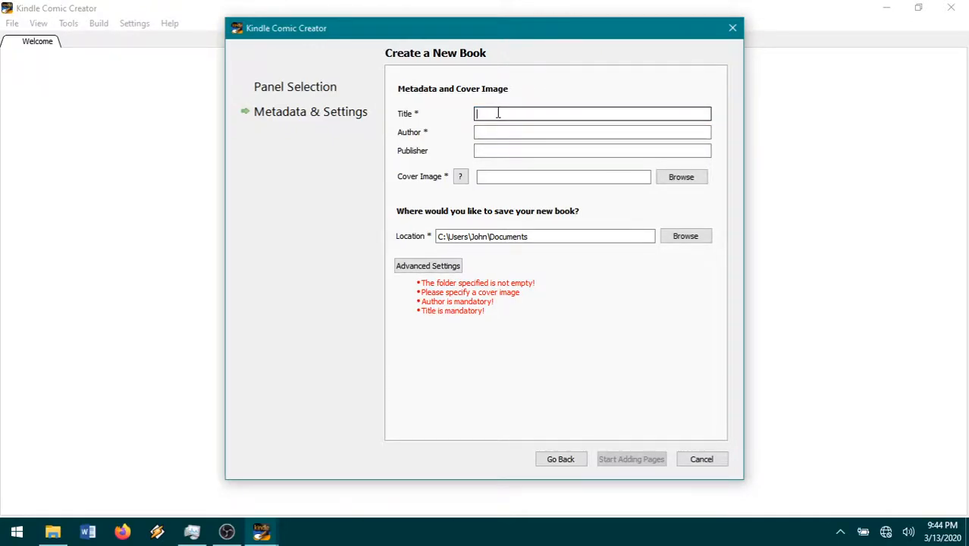
type("the I")
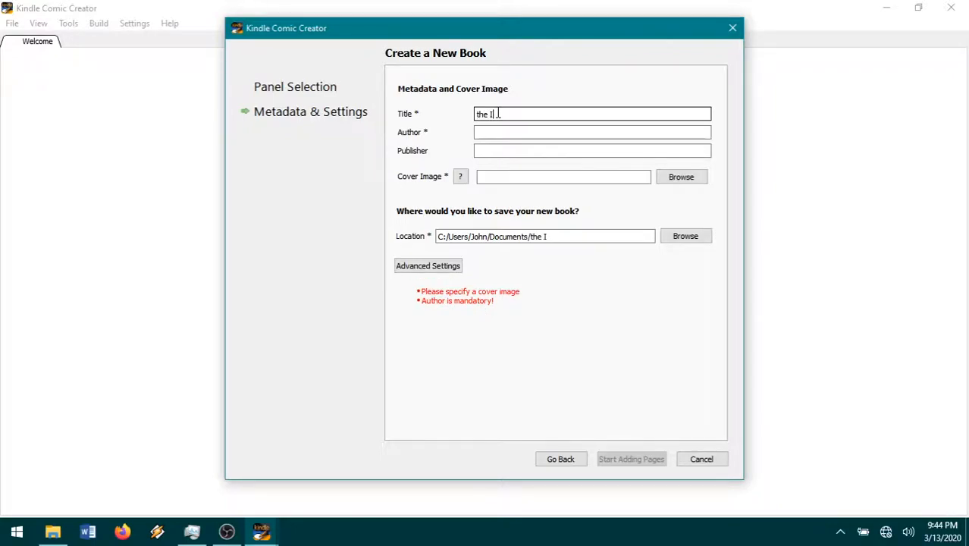
type("ron Brotherhood")
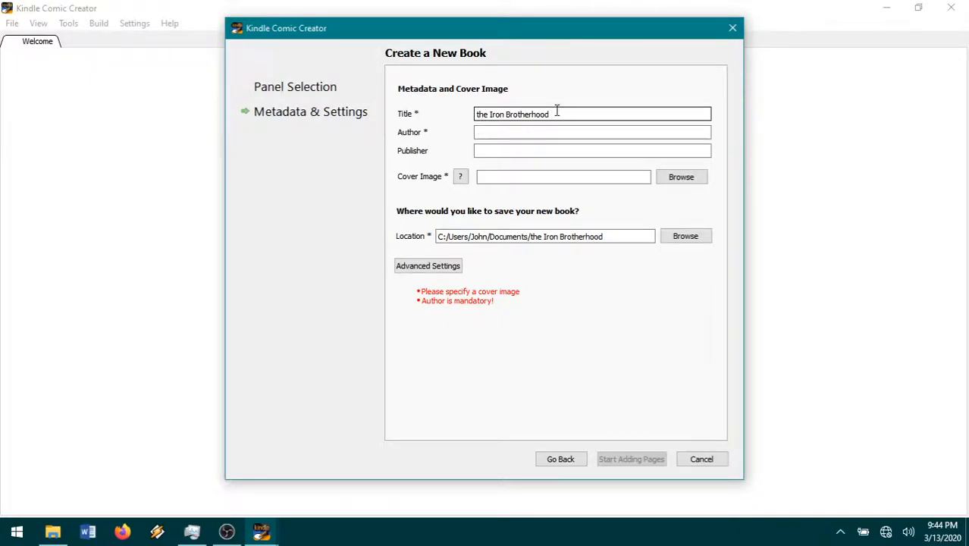
key("BackSpace")
type("T")
left_click(560, 114)
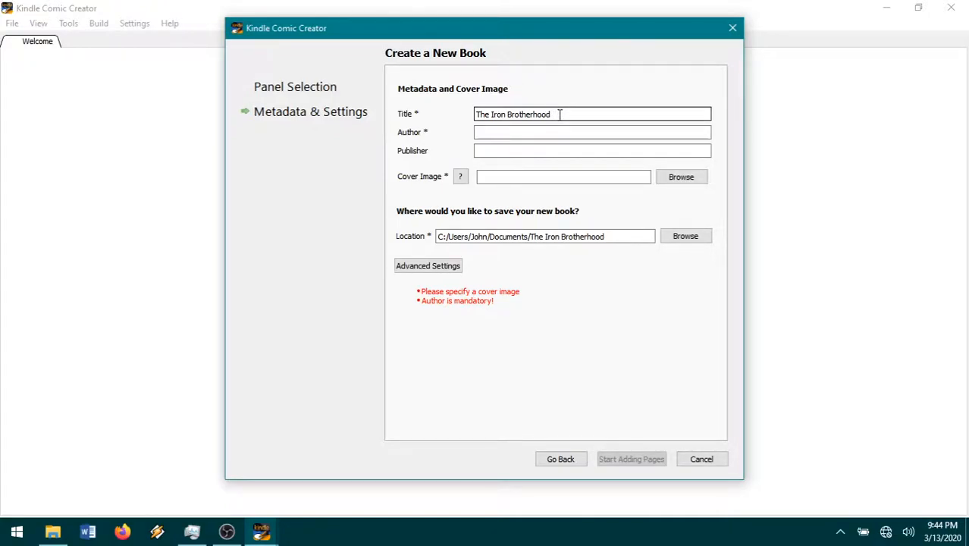
type("Rusty & Elliot")
left_click(550, 131)
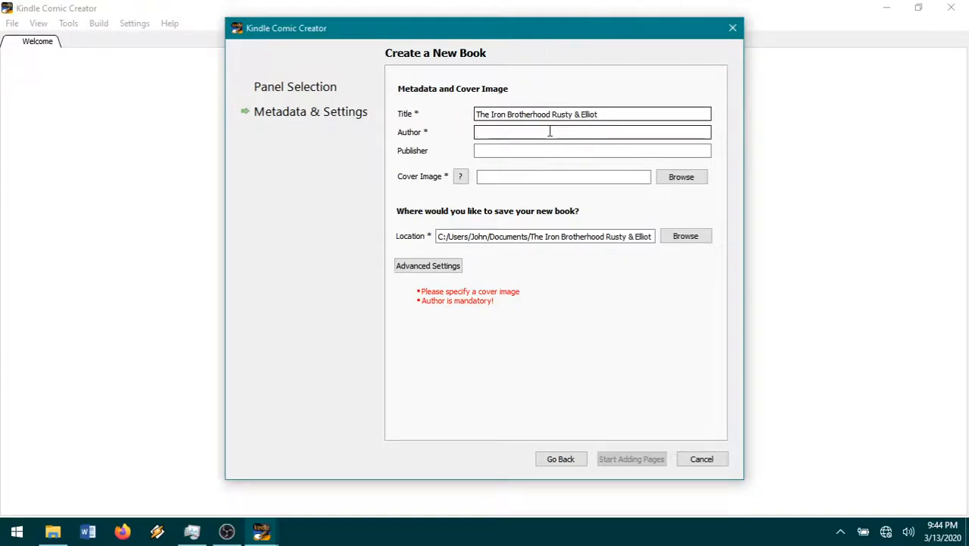
type("Bo Reddington")
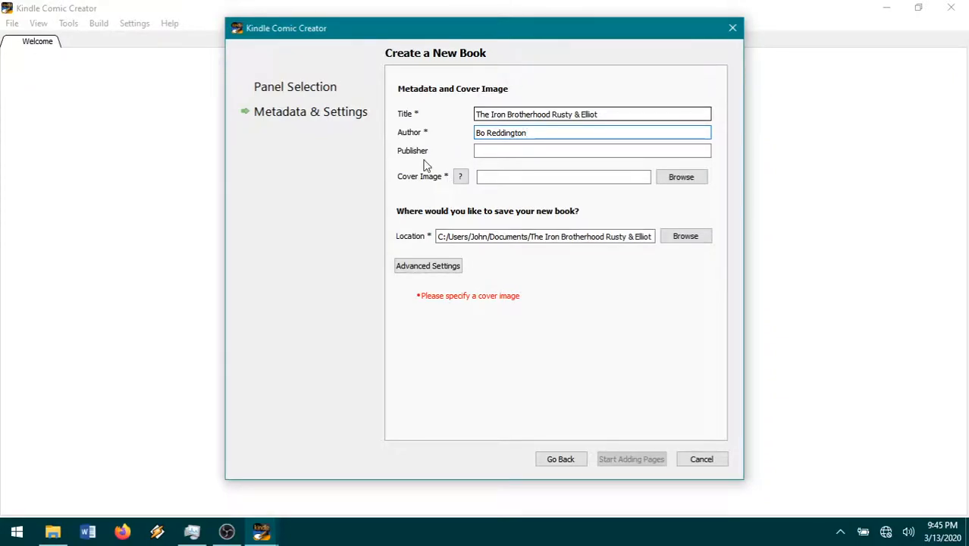
Step: Choose cover.jpg from Render Library/The Iron Brotherhood/04 Rusty & Elliot as the book's cover image
left_click(675, 186)
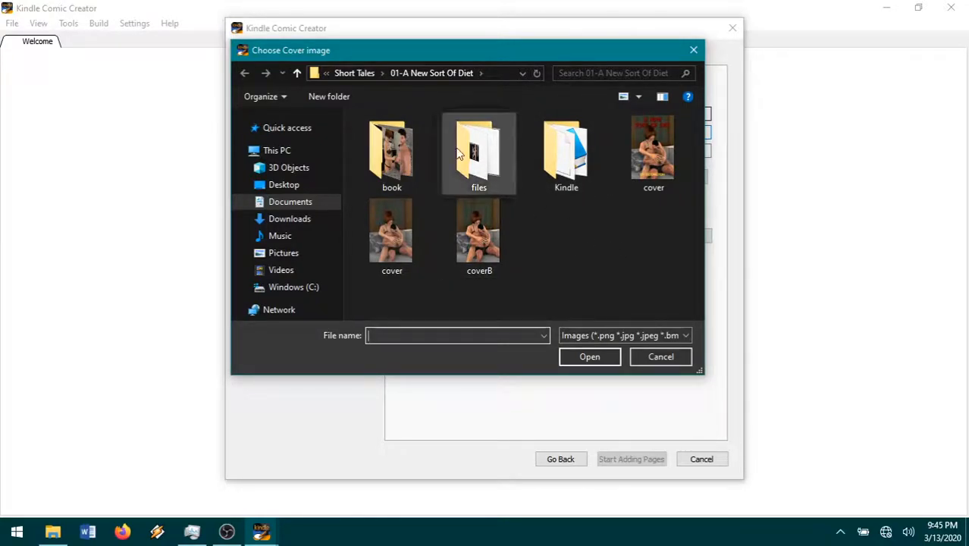
left_click(354, 73)
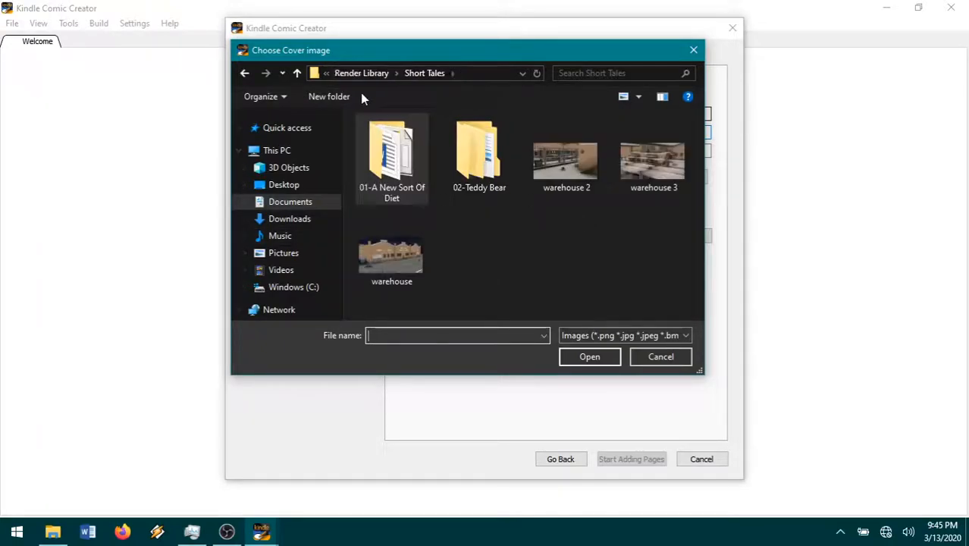
left_click(361, 73)
scroll(609, 261, "down", 6)
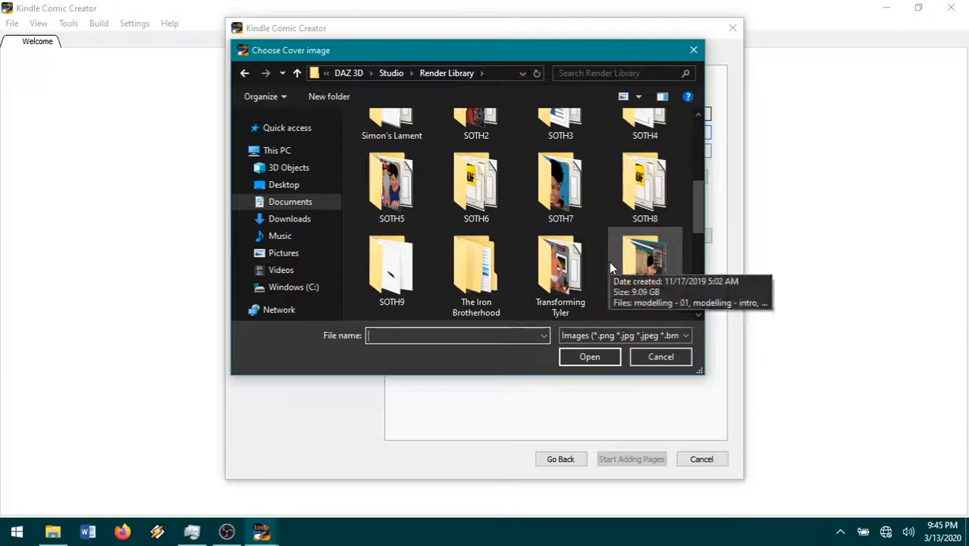
double_click(493, 205)
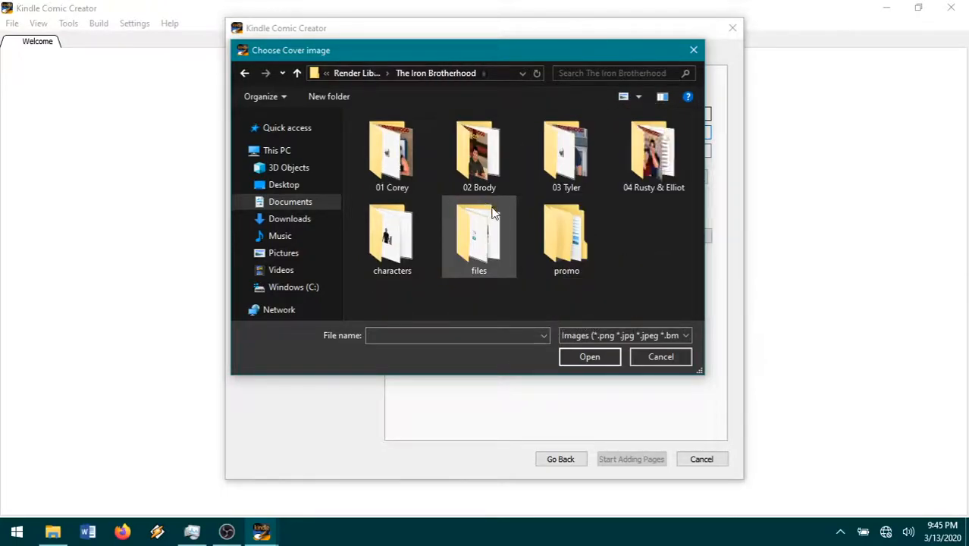
double_click(653, 157)
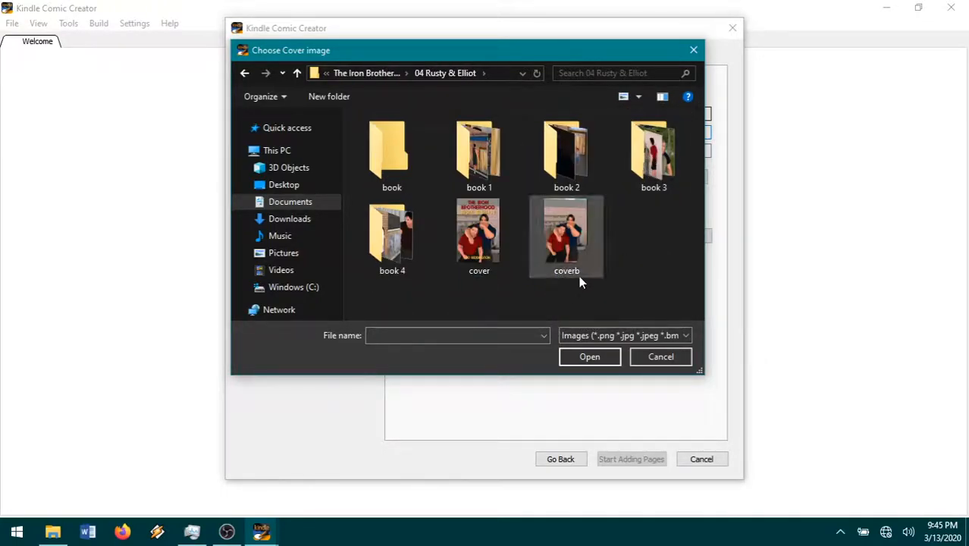
double_click(470, 241)
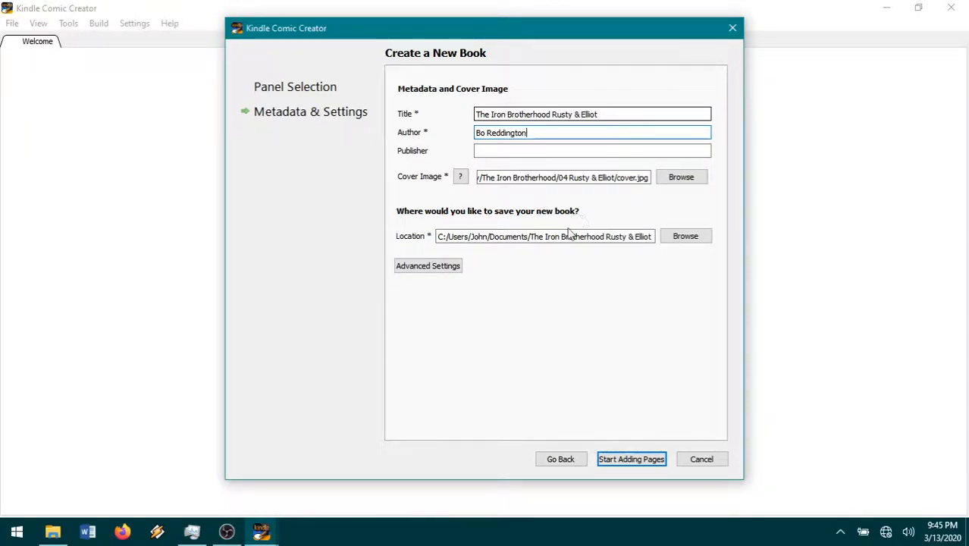
Step: Set the save location to the "book" folder in Documents/DAZ 3D/Studio/Render Library/The Iron Brotherhood/04 Rusty & Elliot
left_click(679, 239)
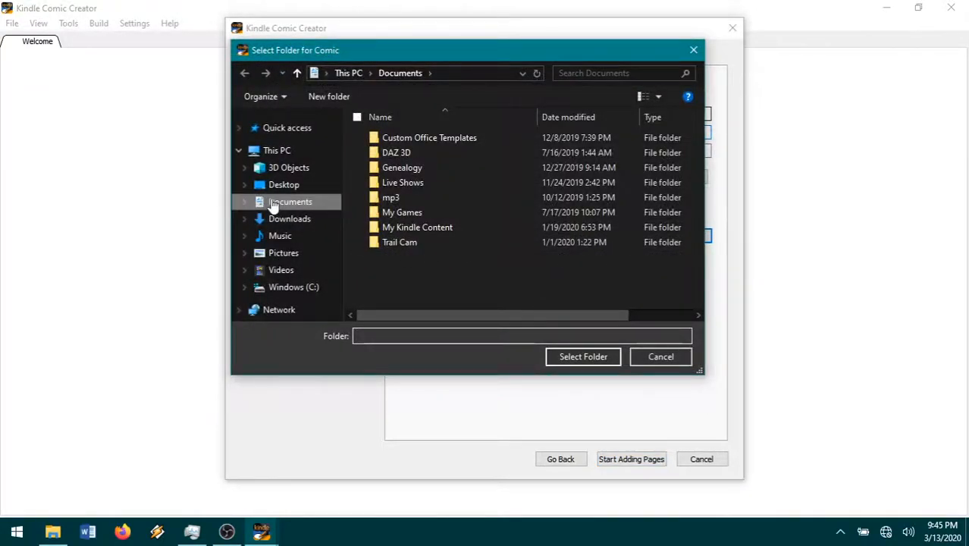
left_click(412, 156)
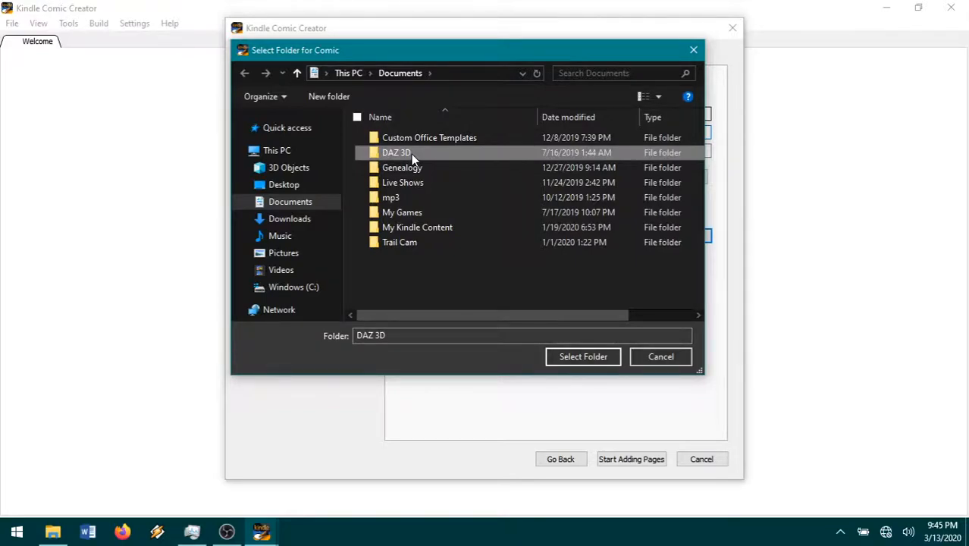
double_click(411, 154)
double_click(411, 154)
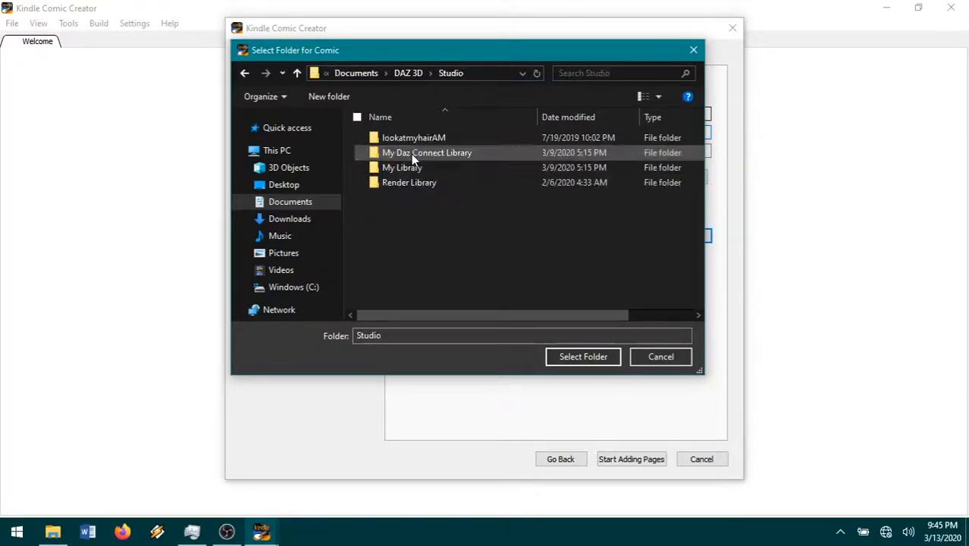
double_click(410, 185)
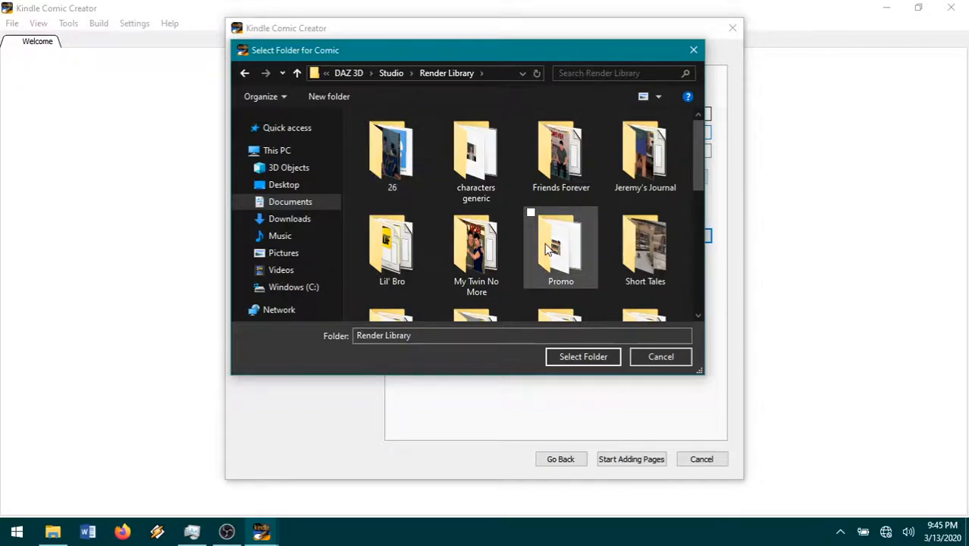
scroll(543, 247, "down", 10)
double_click(463, 221)
left_click(463, 221)
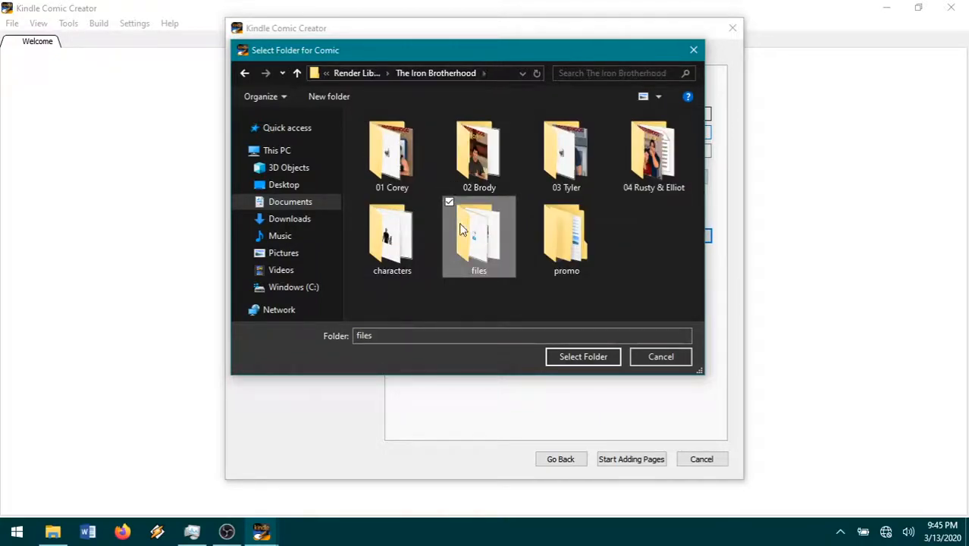
double_click(667, 178)
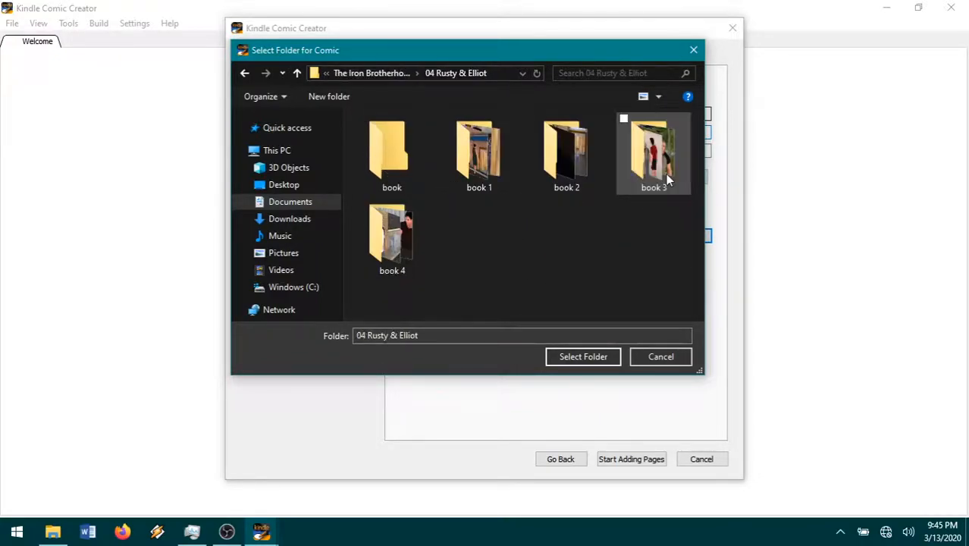
left_click(385, 177)
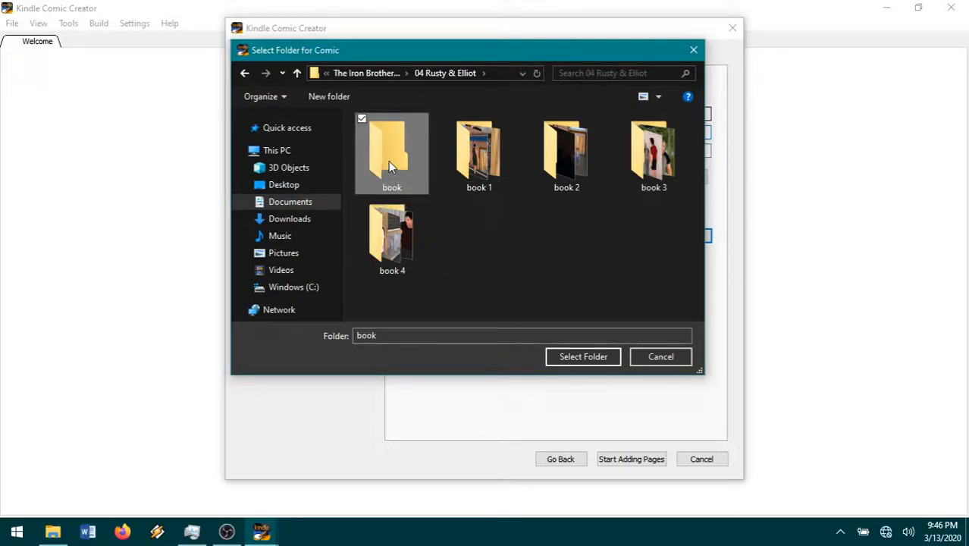
left_click(580, 360)
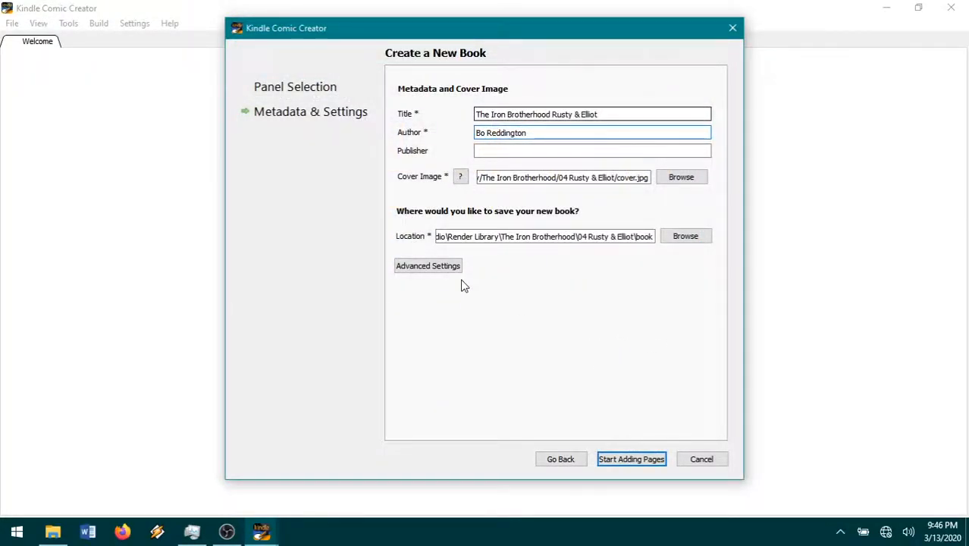
Step: Review the advanced General, Kindle Panels and Virtual Panels settings of the new book
left_click(420, 269)
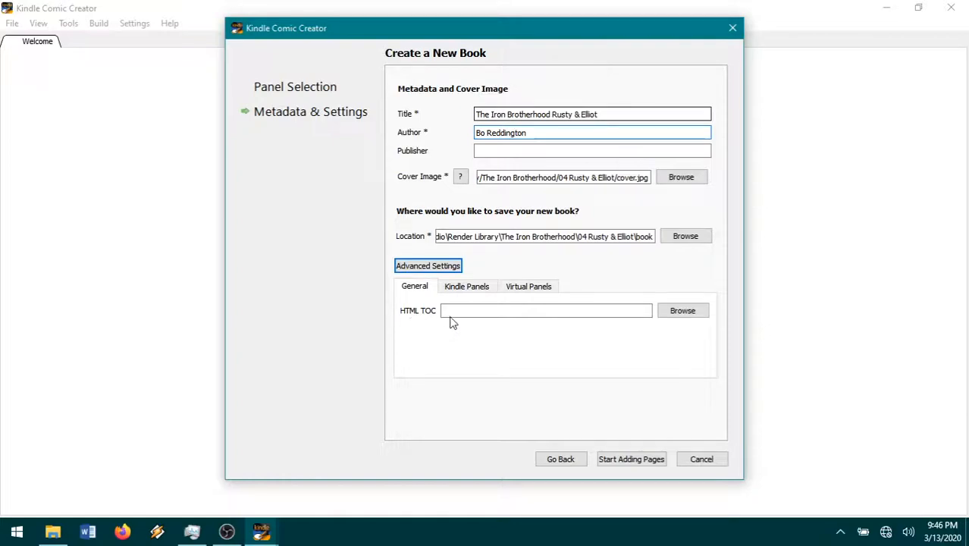
left_click(470, 290)
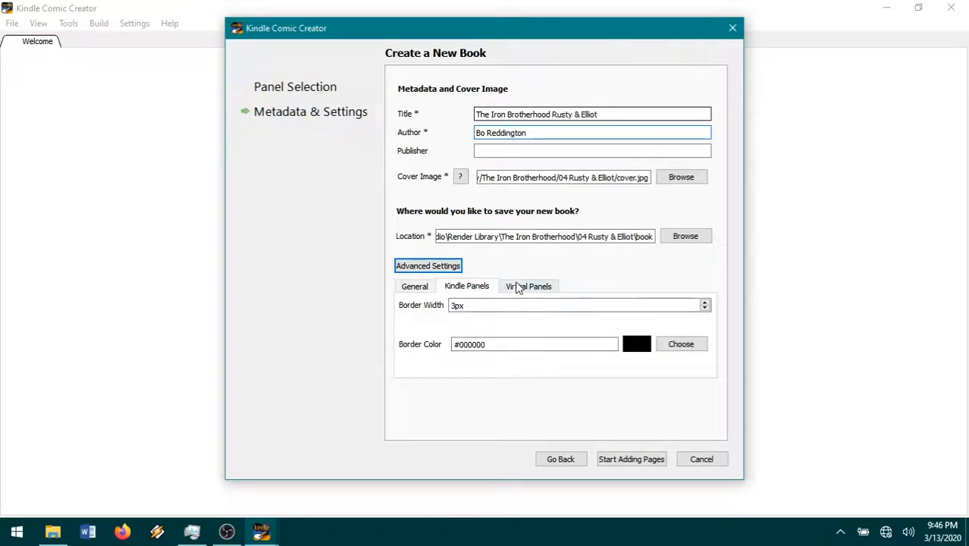
left_click(527, 291)
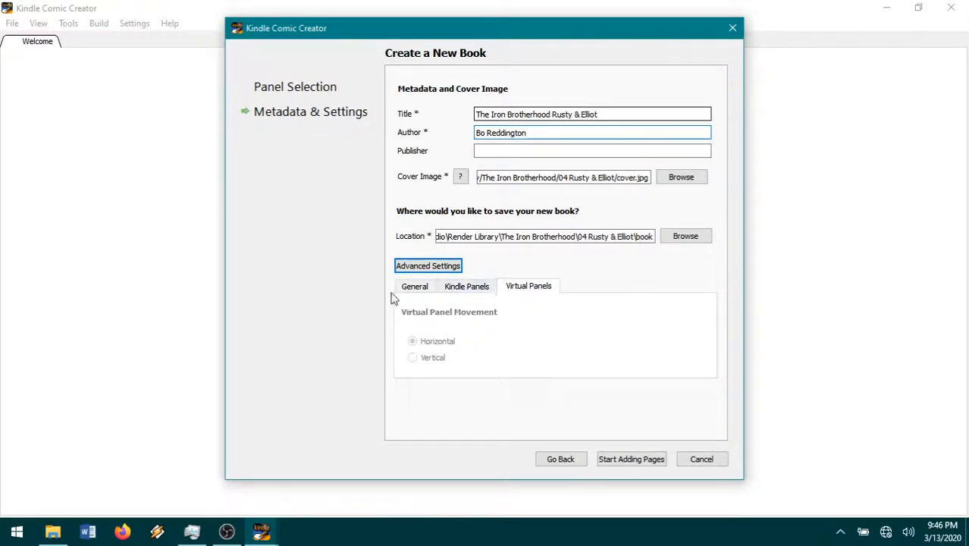
left_click(457, 287)
left_click(416, 291)
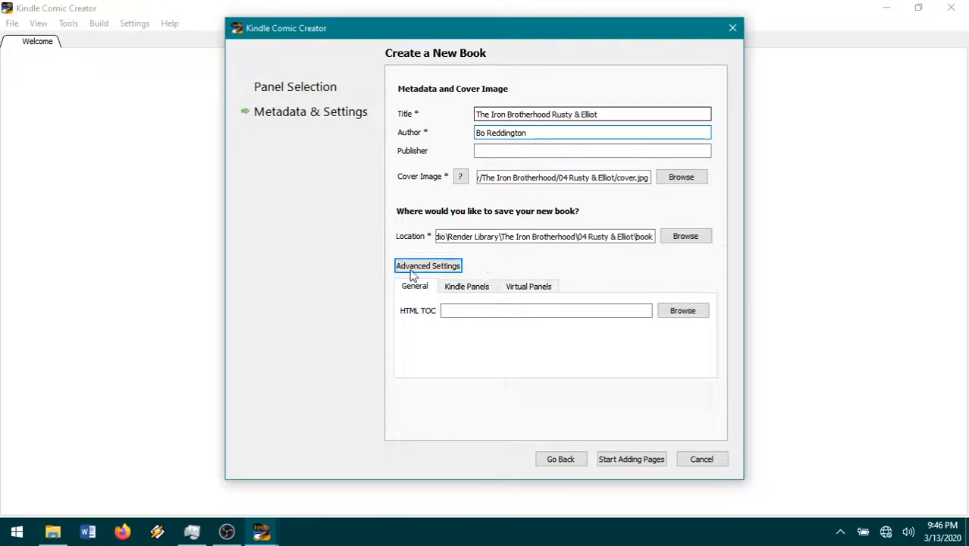
Step: Start adding pages and browse to the "pages" folder of book 1 in Render Library/The Iron Brotherhood/04 Rusty & Elliot
left_click(626, 460)
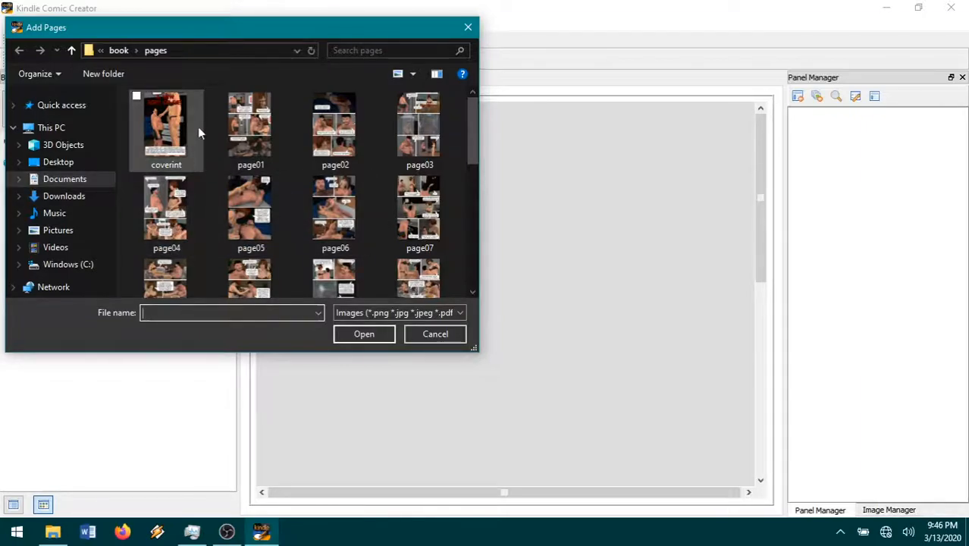
left_click(118, 52)
left_click(141, 52)
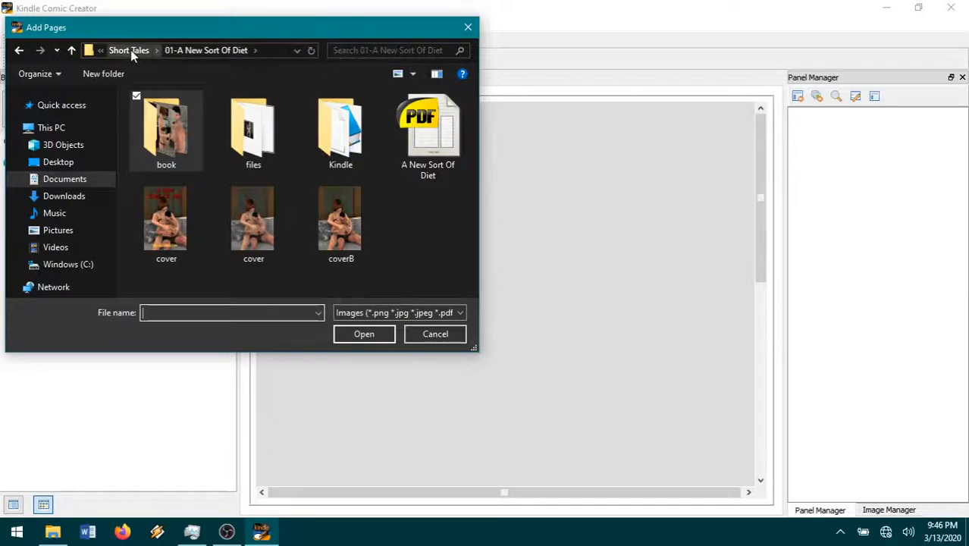
left_click(131, 50)
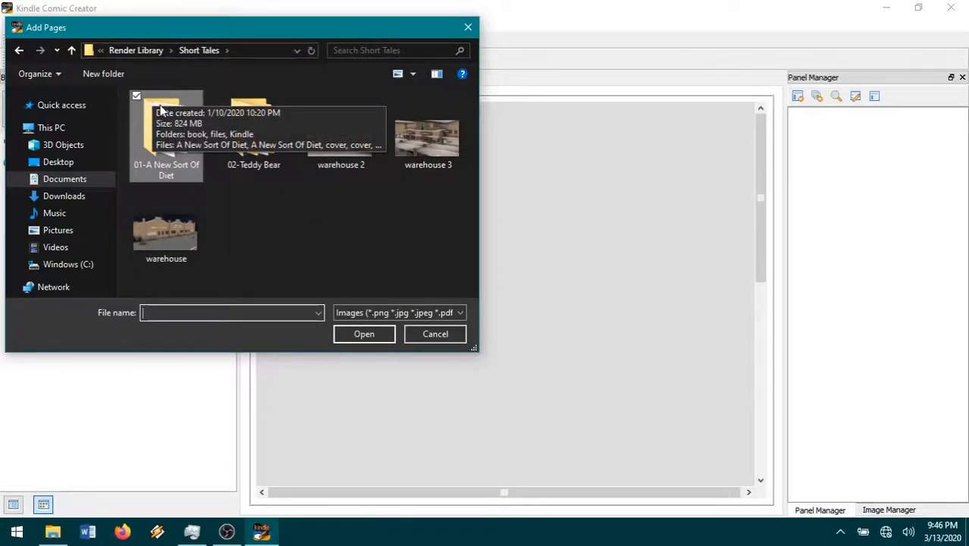
left_click(136, 50)
scroll(366, 218, "down", 2)
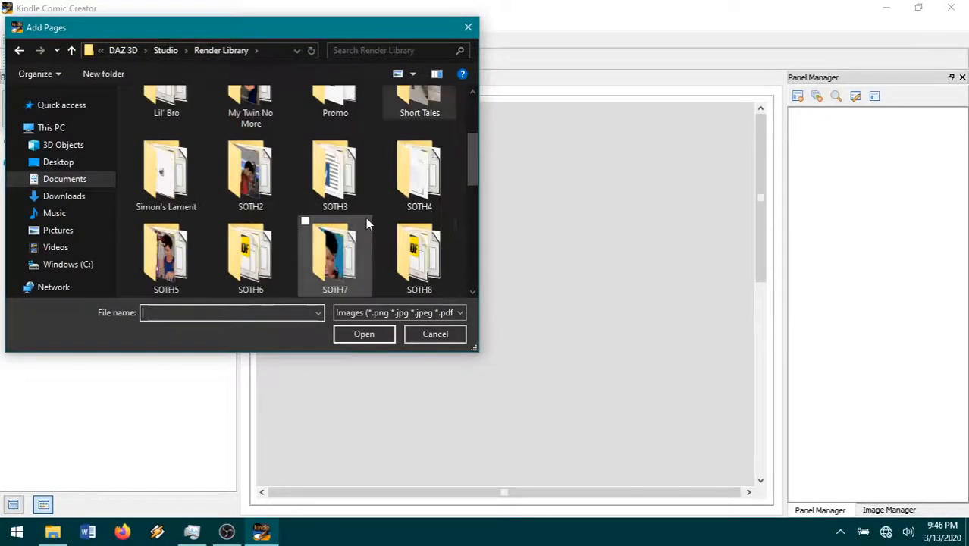
scroll(395, 215, "down", 5)
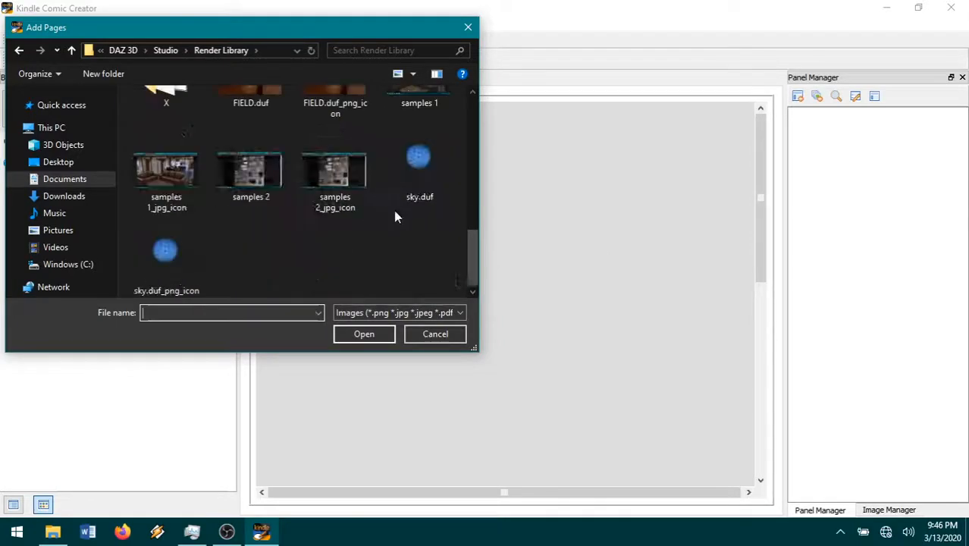
scroll(388, 228, "up", 4)
scroll(386, 223, "down", 1)
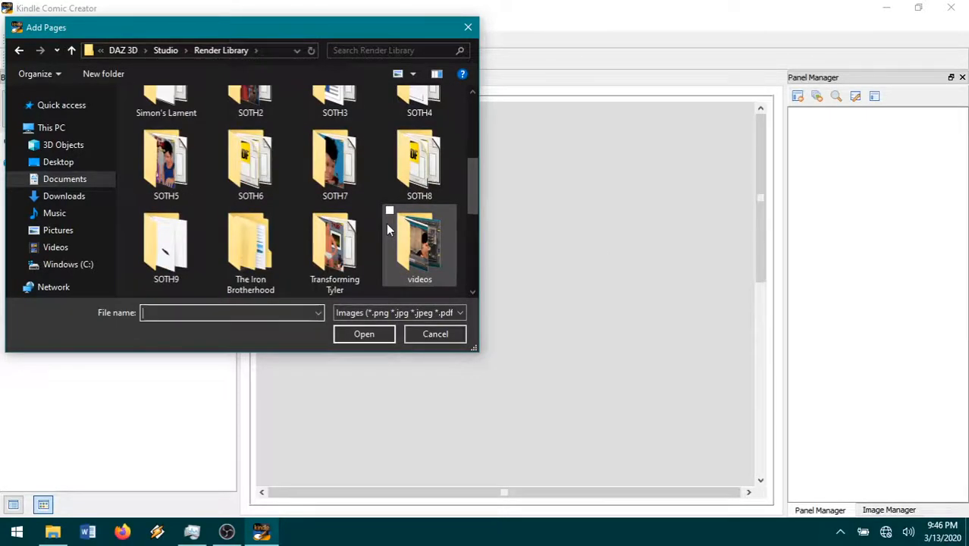
double_click(257, 258)
double_click(456, 141)
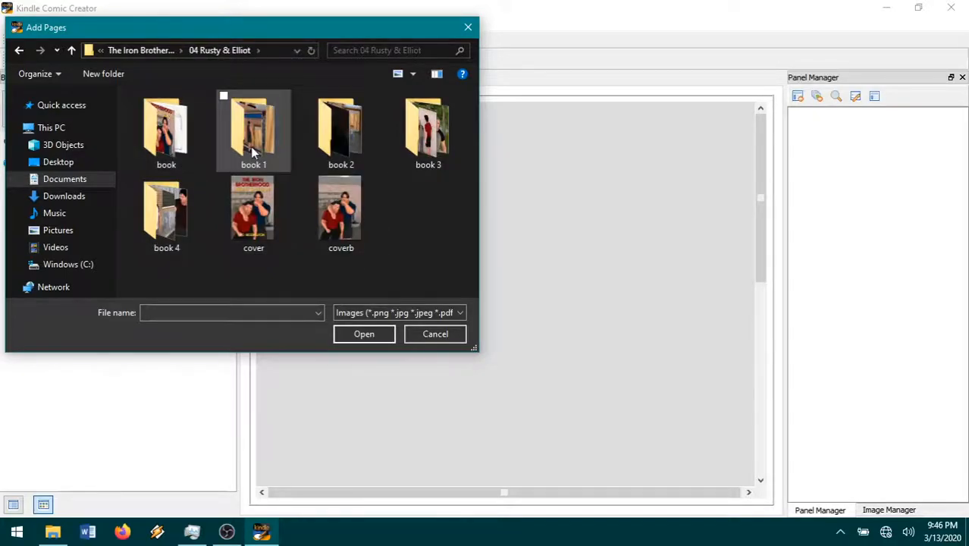
double_click(250, 146)
double_click(167, 148)
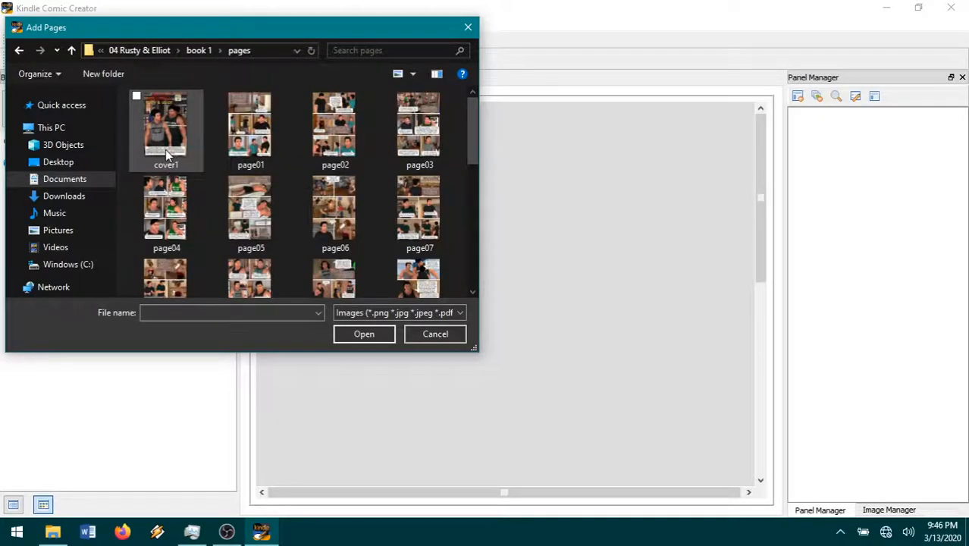
Step: Add the images cover1 and page01 through page24 to the book as its pages
scroll(364, 216, "down", 4)
scroll(366, 216, "up", 5)
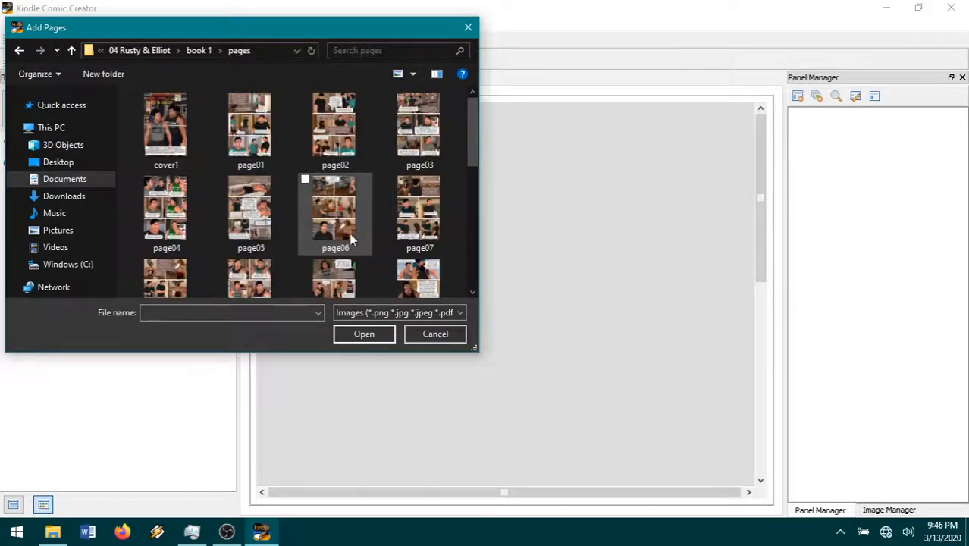
left_click(170, 135)
left_click_drag(465, 141, 468, 262)
left_click(176, 248, "shift")
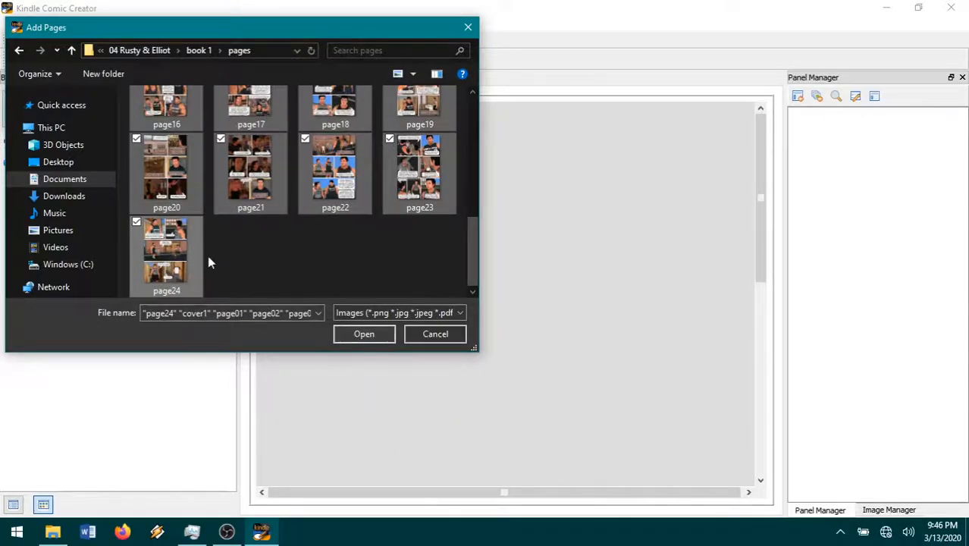
left_click(361, 335)
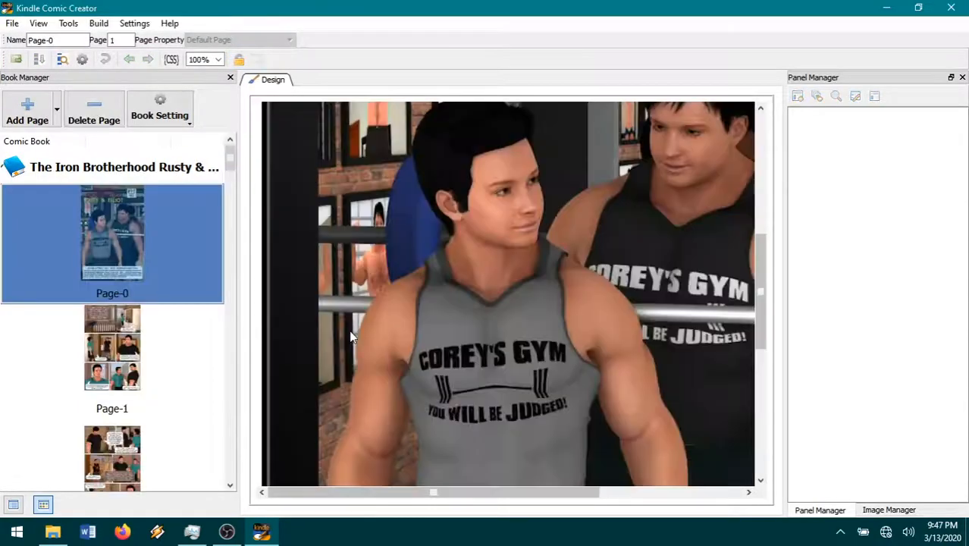
Step: Check the imported cover page and save the comic book
scroll(451, 343, "down", 5)
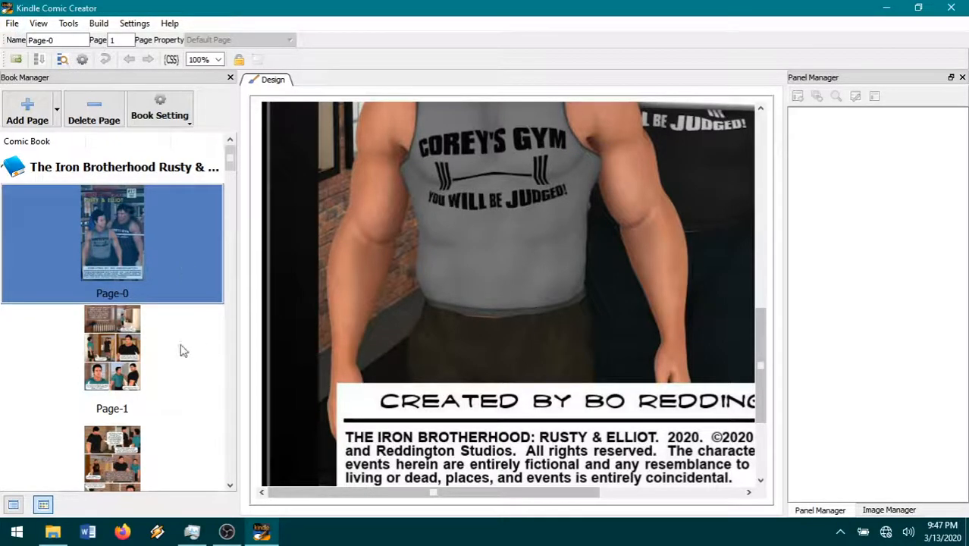
left_click(12, 23)
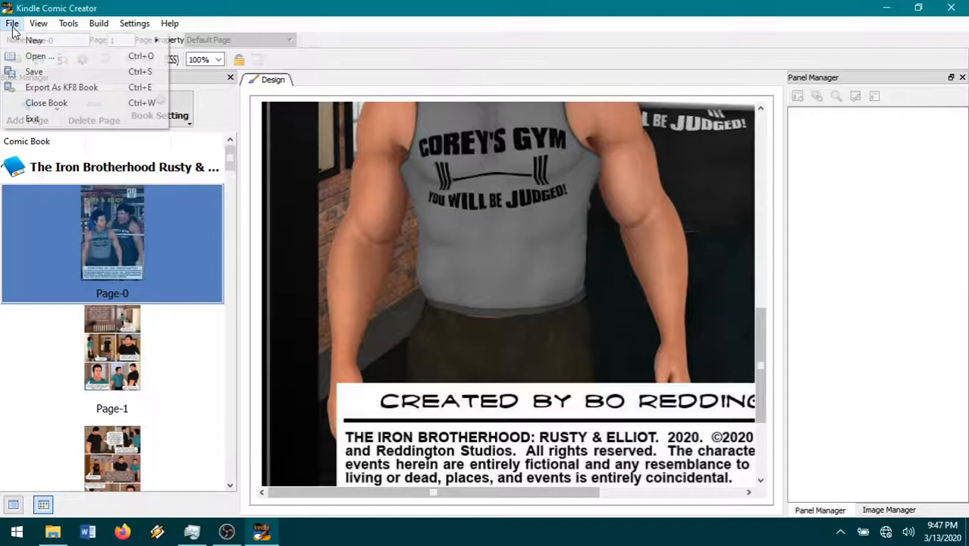
left_click(30, 72)
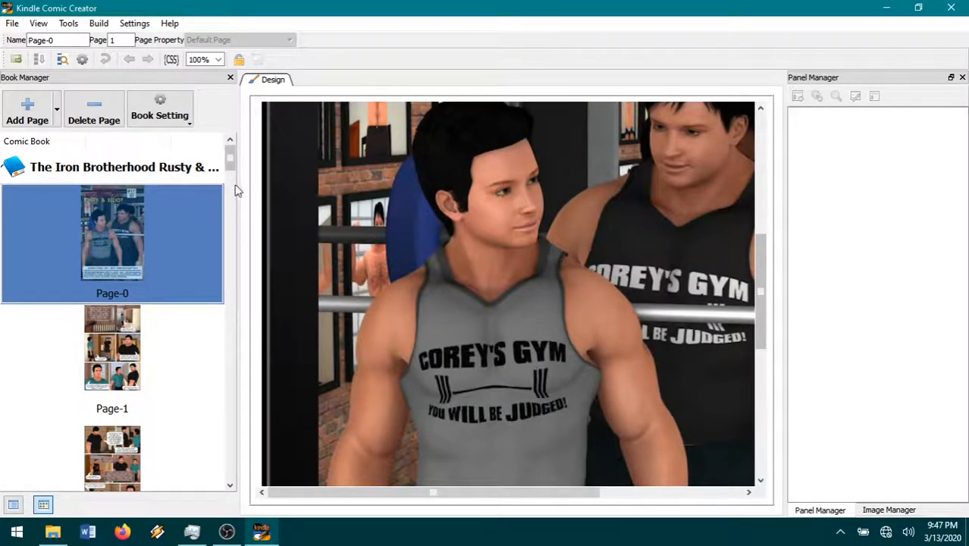
Step: Start adding pages after Page-24 and browse to the "pages" folder of book 2 in 04 Rusty & Elliot
left_click_drag(231, 156, 230, 476)
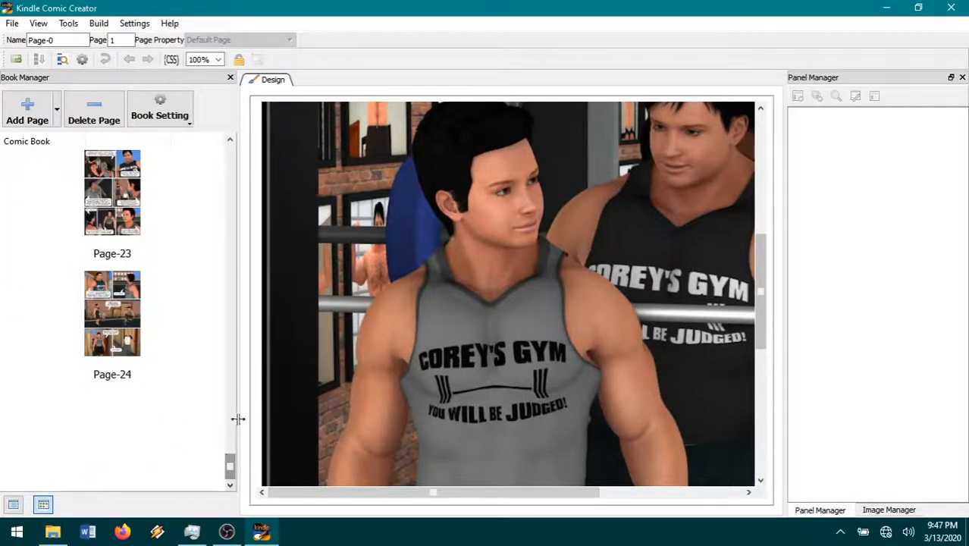
left_click(105, 319)
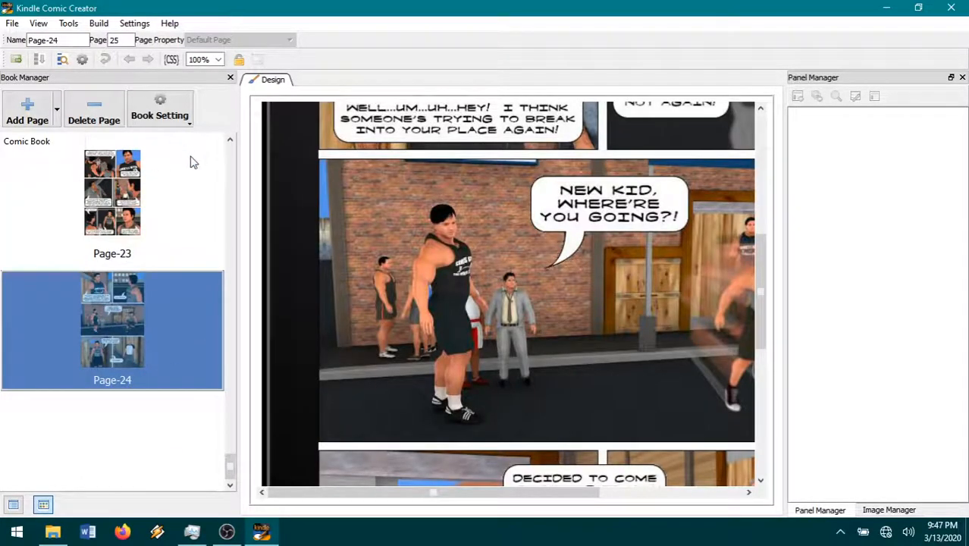
left_click(56, 110)
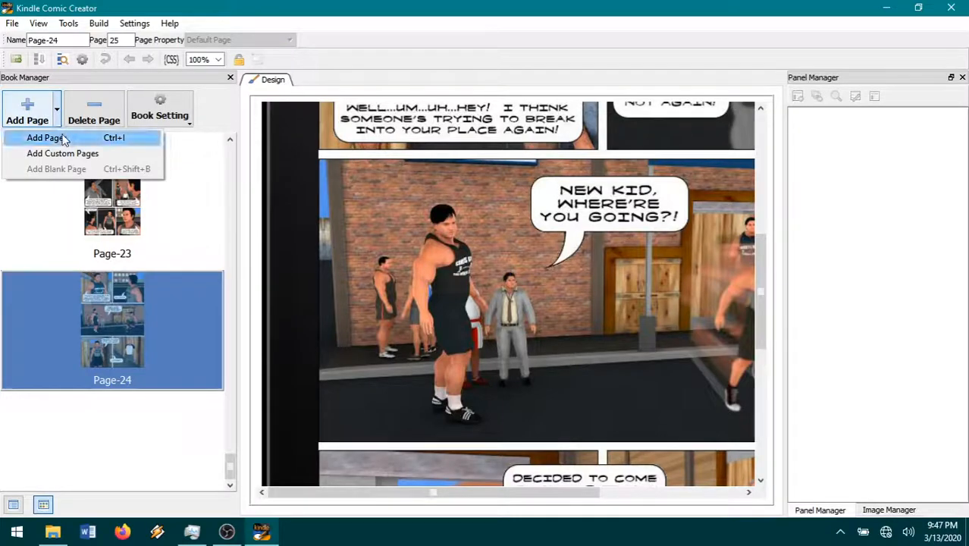
left_click(47, 138)
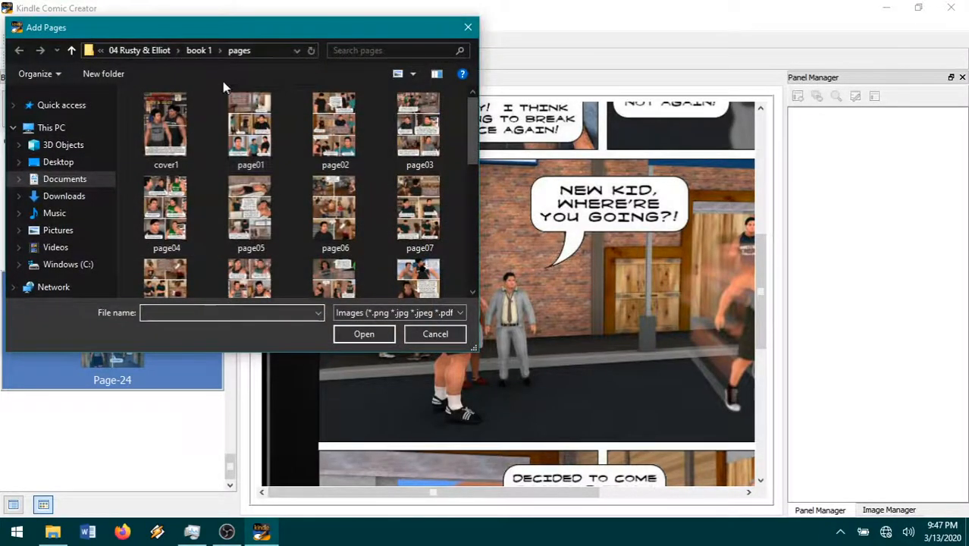
left_click(153, 51)
double_click(310, 128)
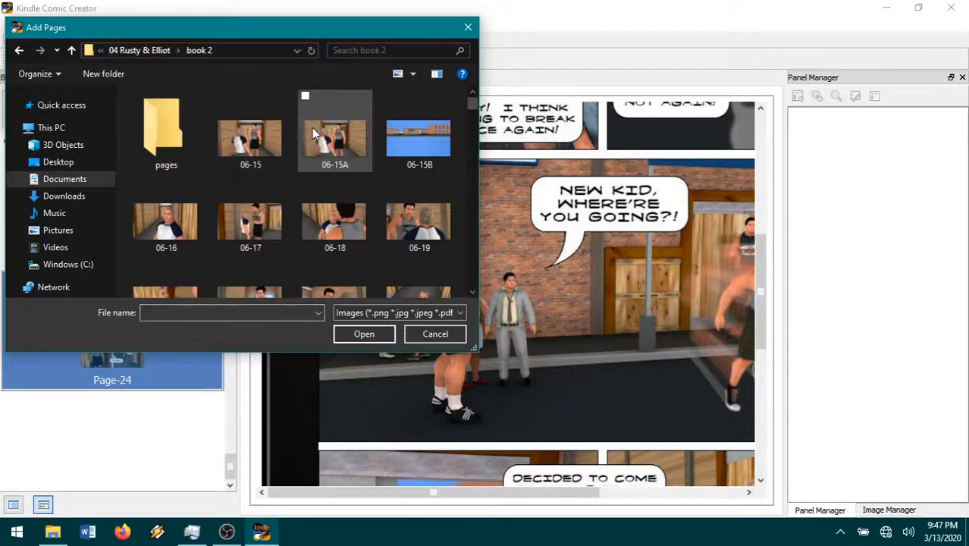
double_click(163, 148)
Step: Add the book 2 images cover2 and page01 through page24 after Page-24, and save the book
left_click(163, 144)
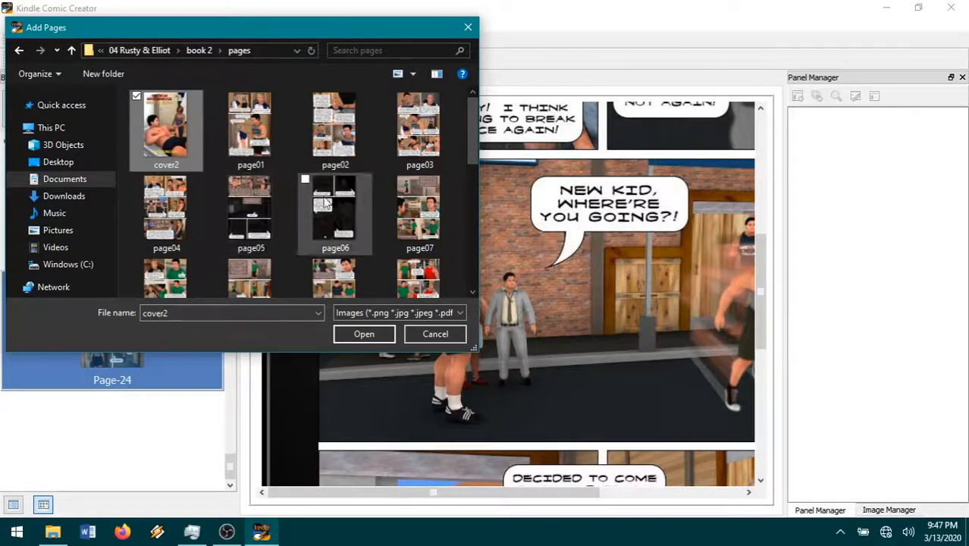
scroll(322, 260, "down", 3)
scroll(323, 260, "down", 2)
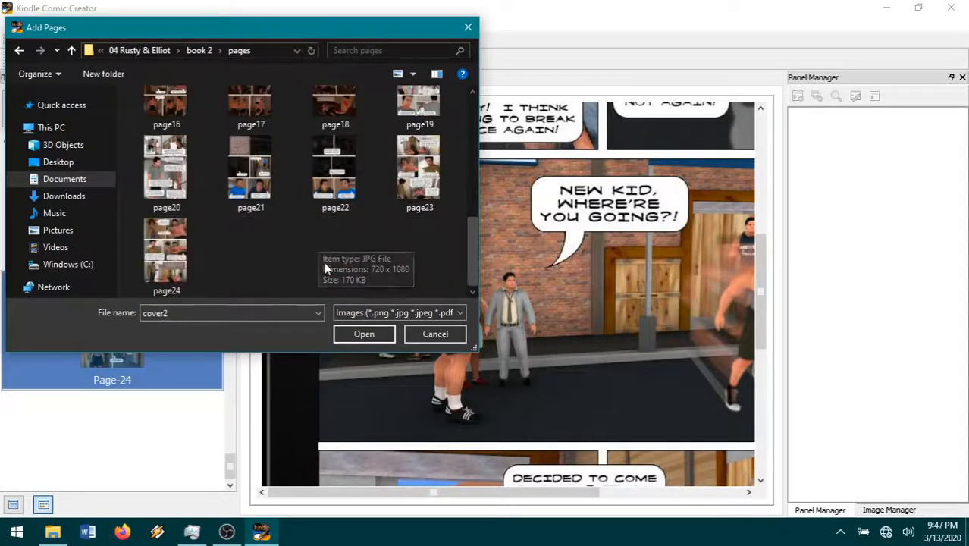
left_click(168, 251, "shift")
left_click(354, 336)
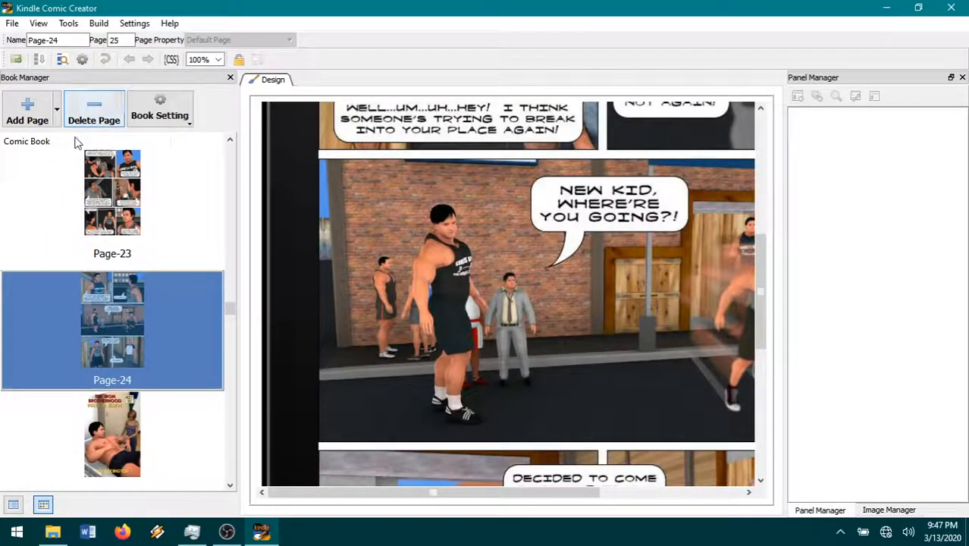
left_click(12, 23)
left_click(33, 71)
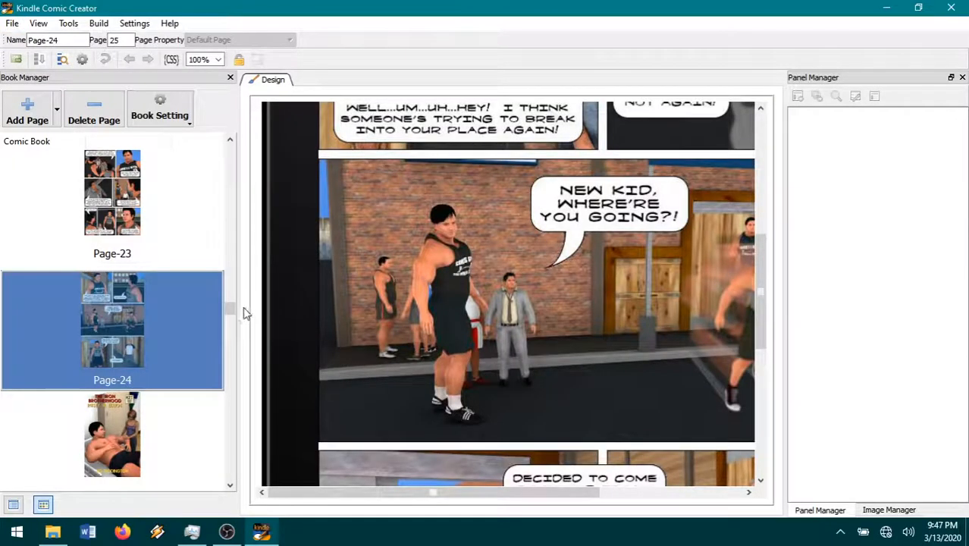
Step: Start adding pages after Page-49 and browse to the "pages" folder of book 3 in 04 Rusty & Elliot
left_click_drag(231, 311, 230, 462)
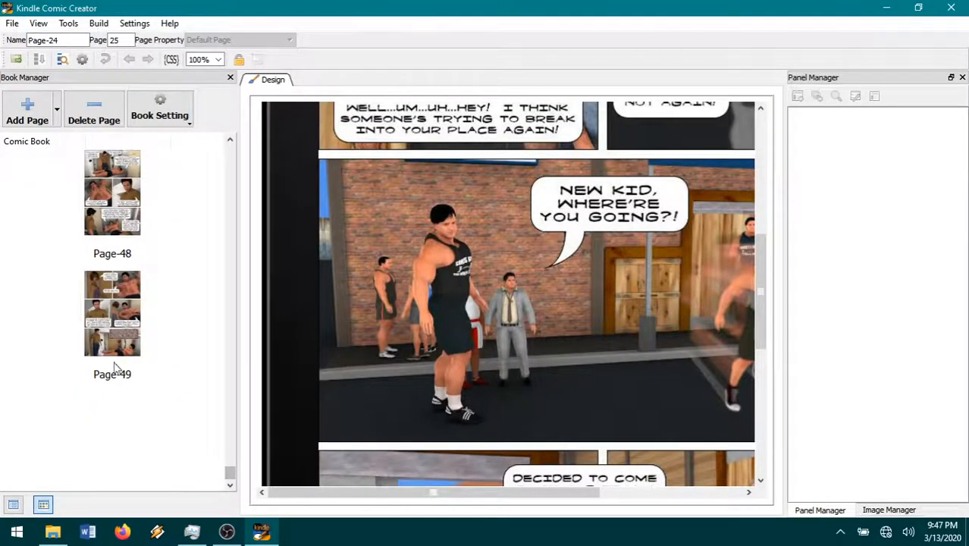
left_click(112, 327)
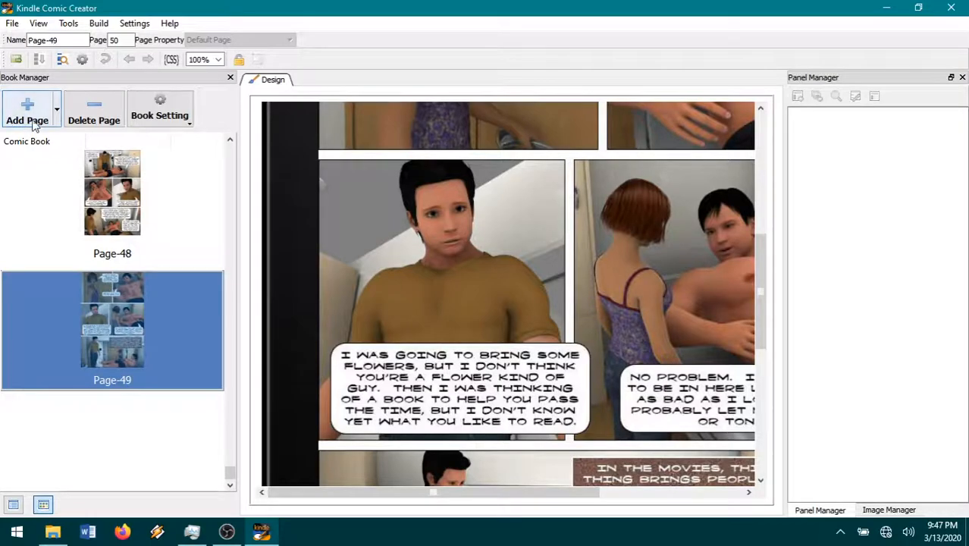
left_click(59, 111)
left_click(60, 138)
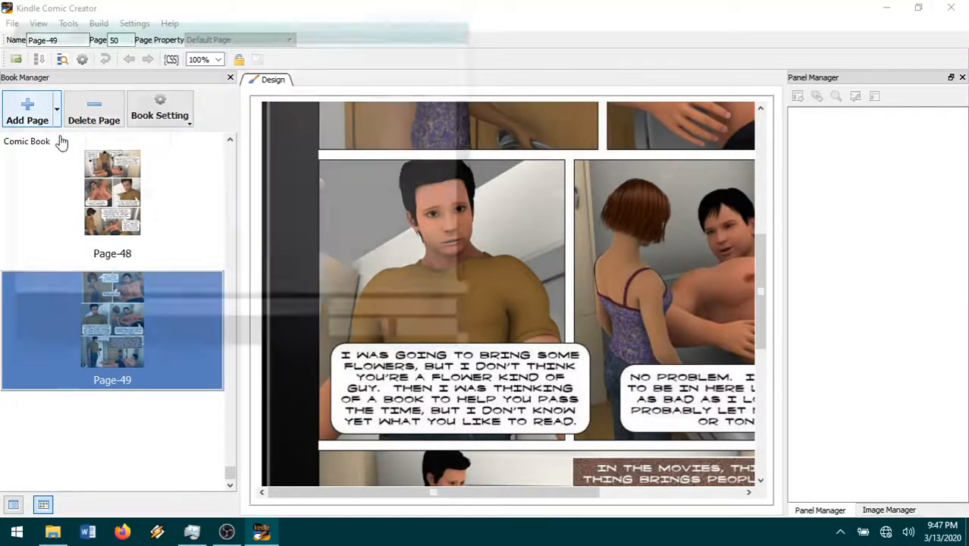
left_click(150, 52)
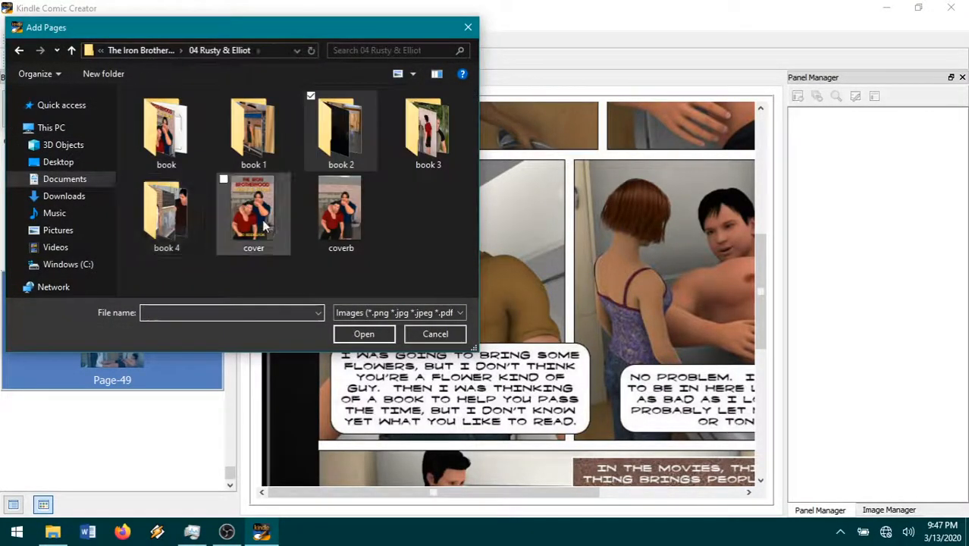
double_click(419, 127)
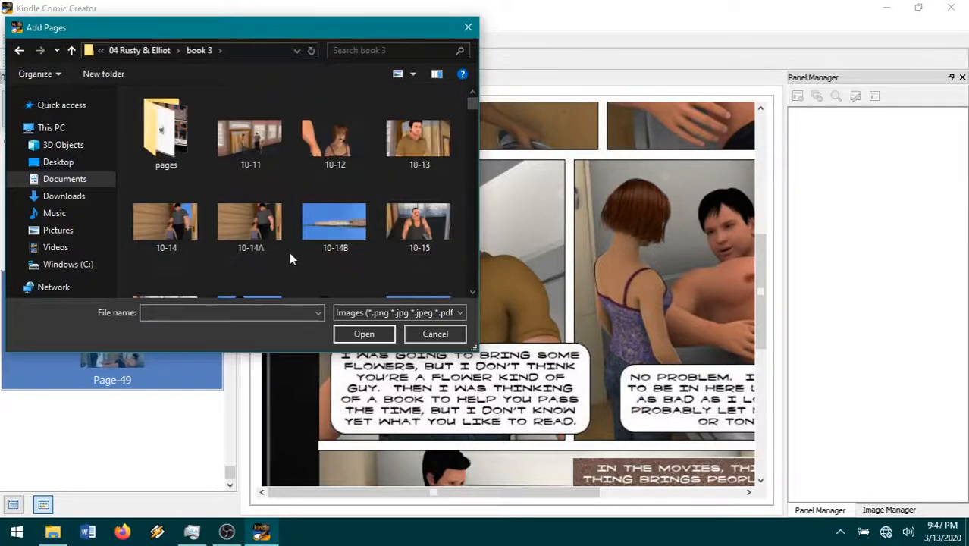
double_click(166, 130)
Step: Add the book 3 images cover3 and page01 through page24 after Page-49
left_click(166, 142)
scroll(303, 228, "down", 5)
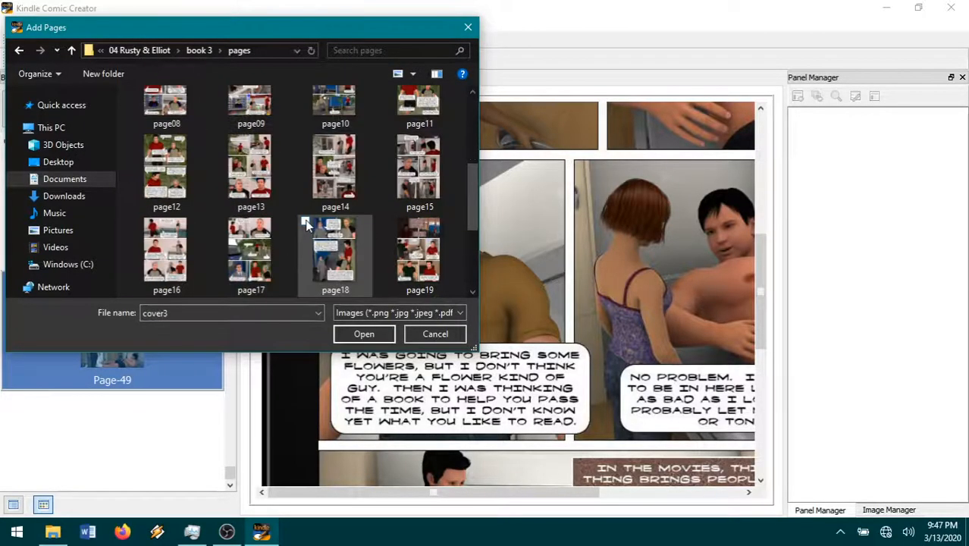
left_click(200, 251, "shift")
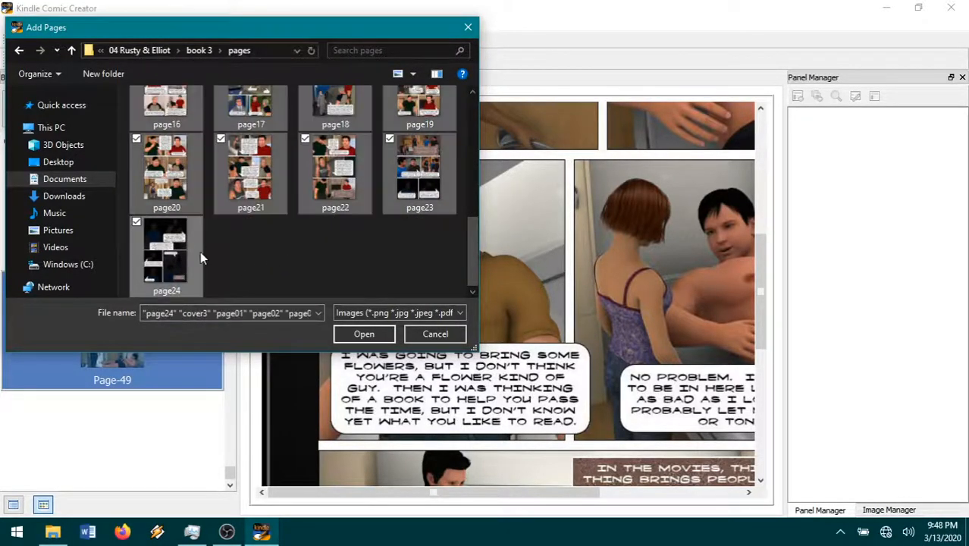
left_click(358, 335)
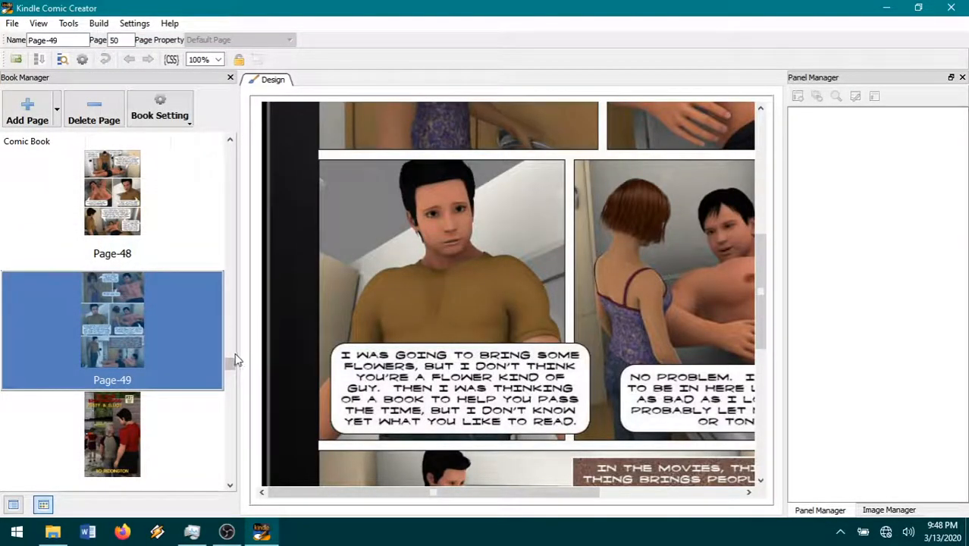
Step: Select Page-74, the last page of the book, and save the book
scroll(193, 379, "down", 15)
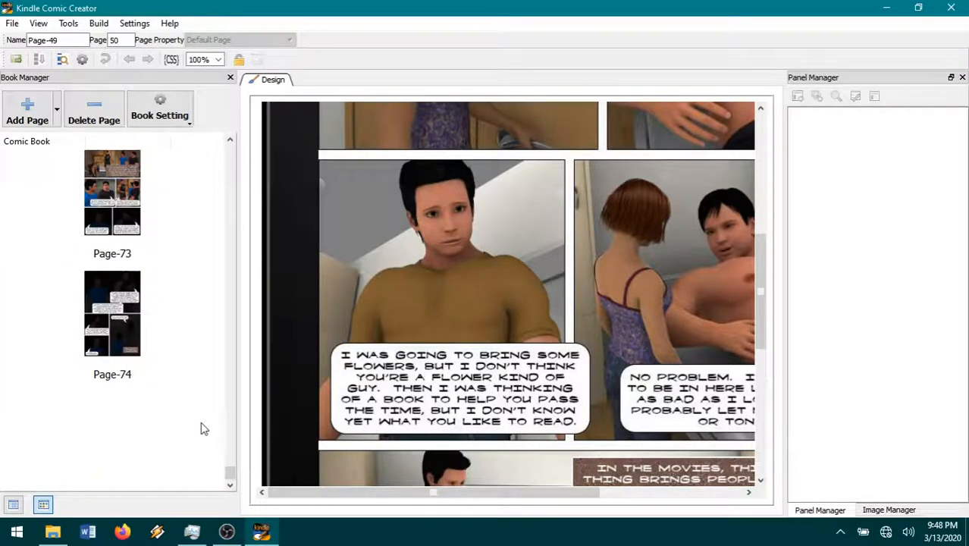
left_click(123, 332)
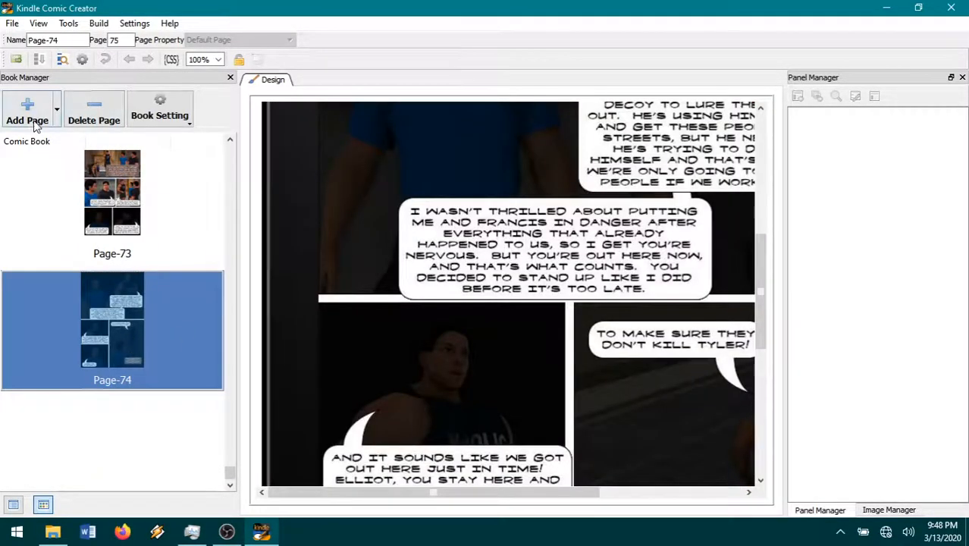
left_click(13, 24)
left_click(30, 73)
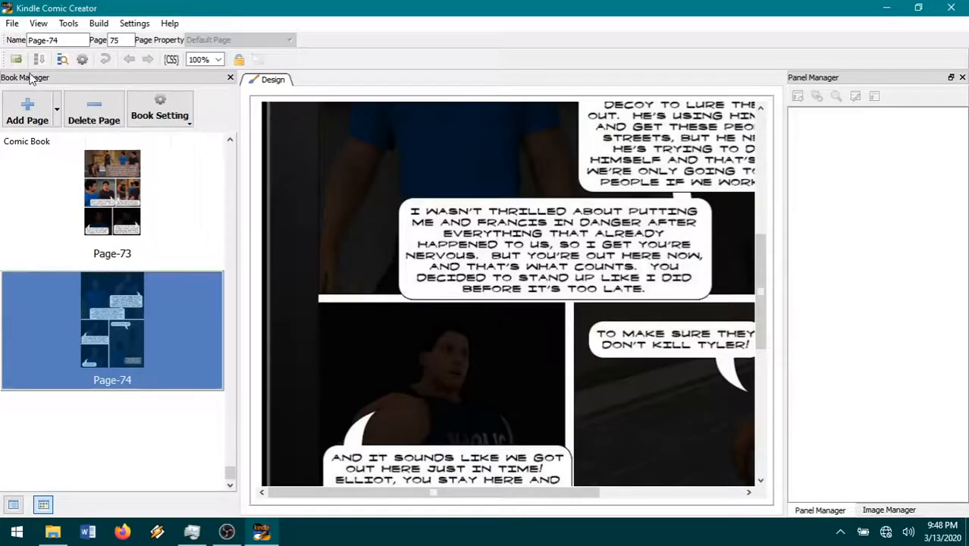
Step: Start adding pages after Page-74 and browse to the "pages" folder of book 4 in 04 Rusty & Elliot
left_click(55, 111)
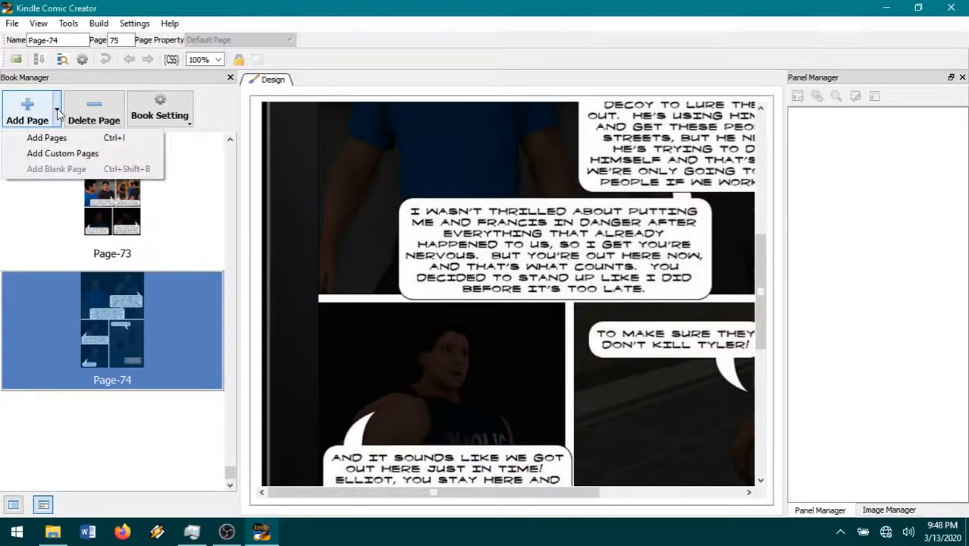
left_click(59, 140)
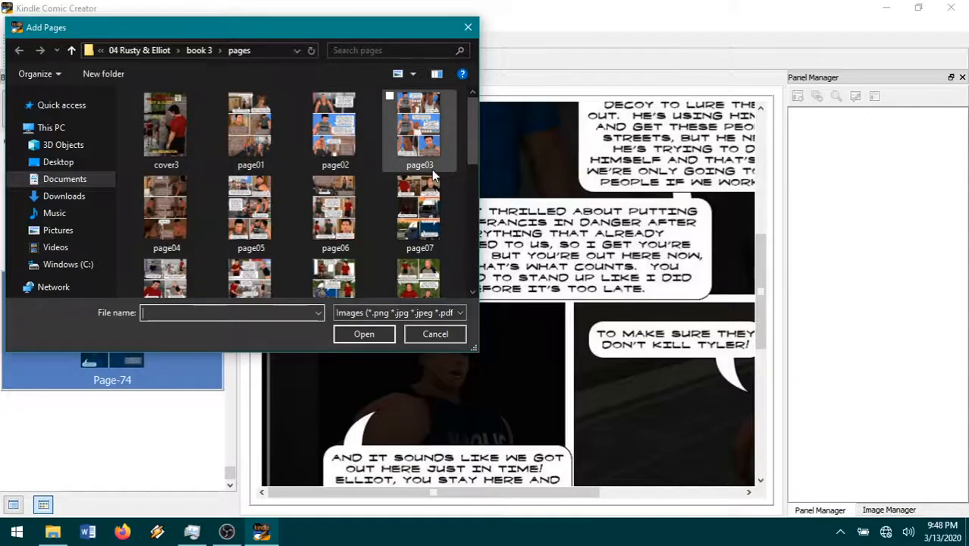
scroll(409, 211, "down", 5)
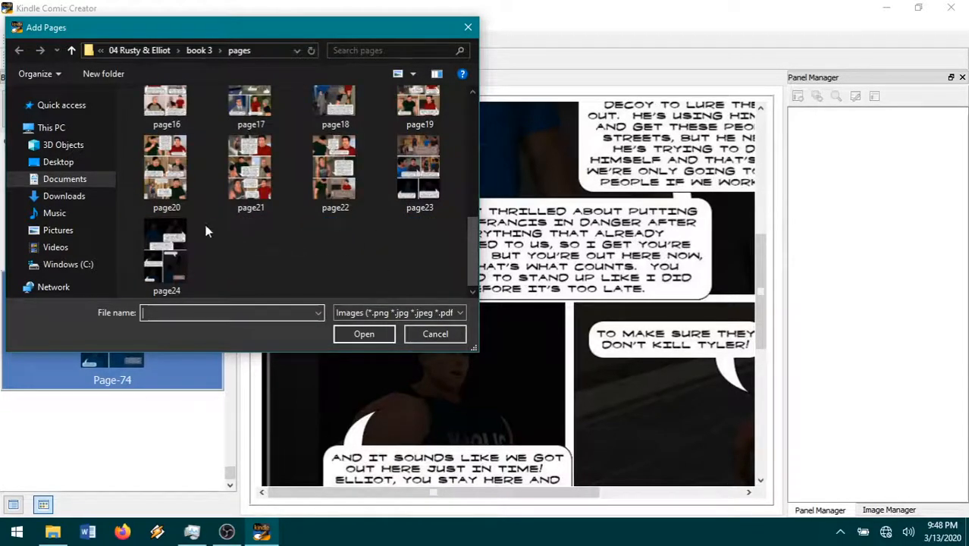
scroll(315, 236, "up", 5)
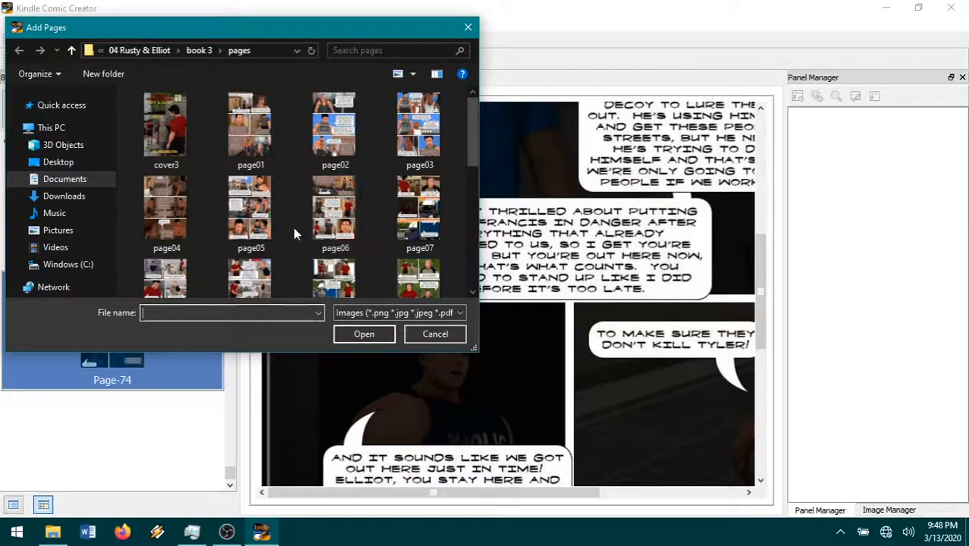
scroll(294, 223, "down", 5)
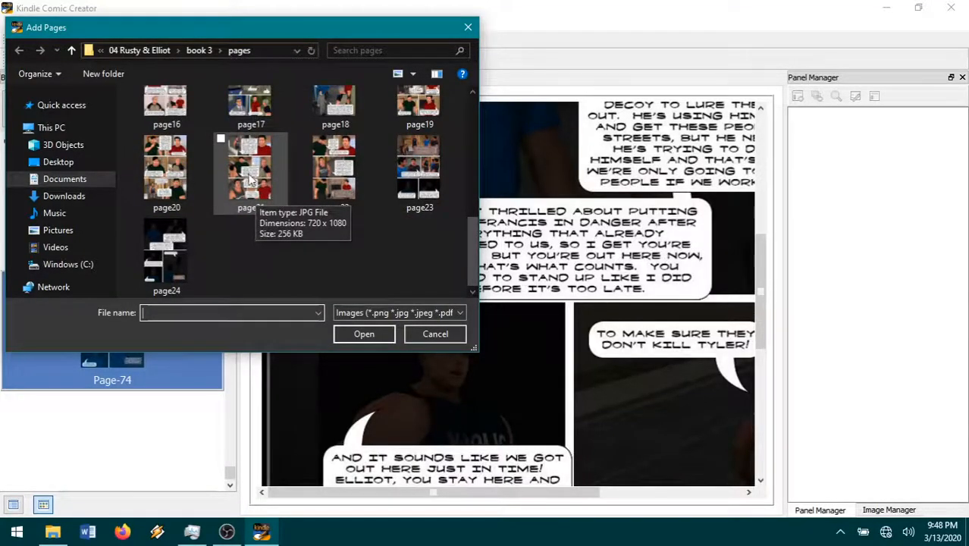
scroll(274, 188, "up", 5)
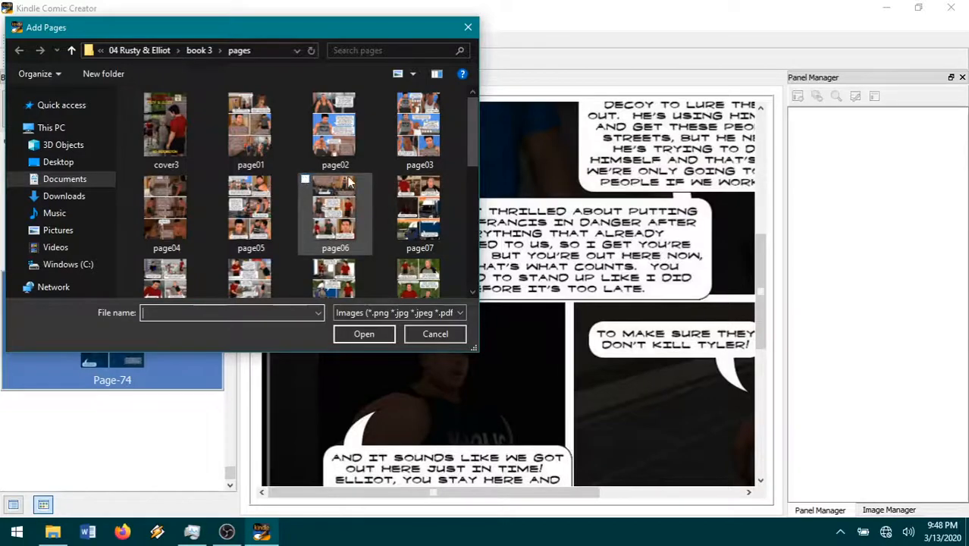
left_click(141, 51)
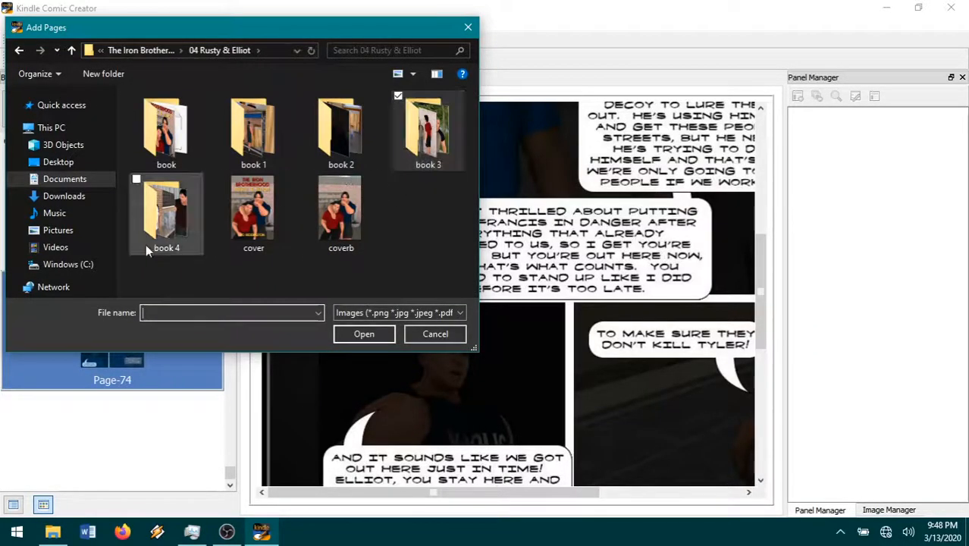
double_click(147, 242)
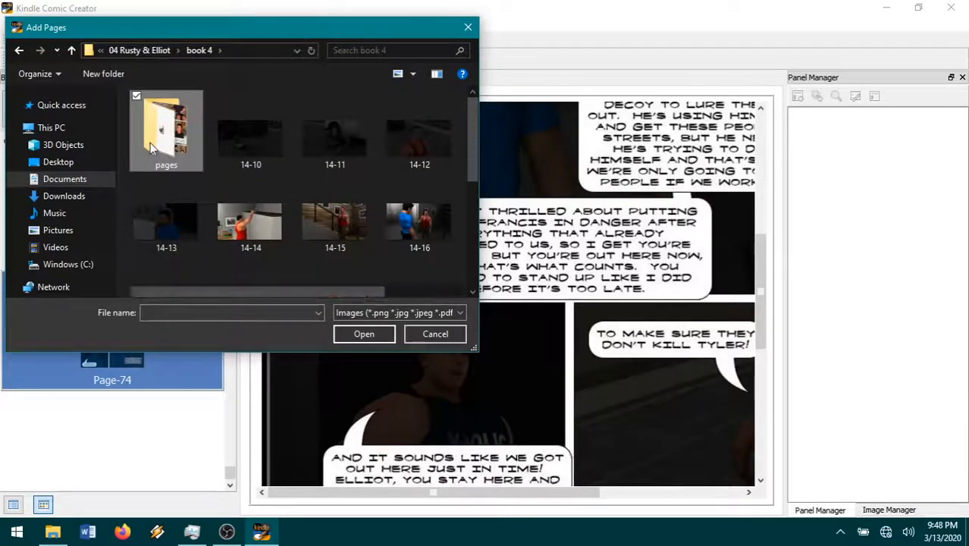
double_click(150, 143)
Step: Add the book 4 images cover4 and page01 through page24 after Page-74, and save the book
left_click(167, 134)
scroll(168, 135, "down", 5)
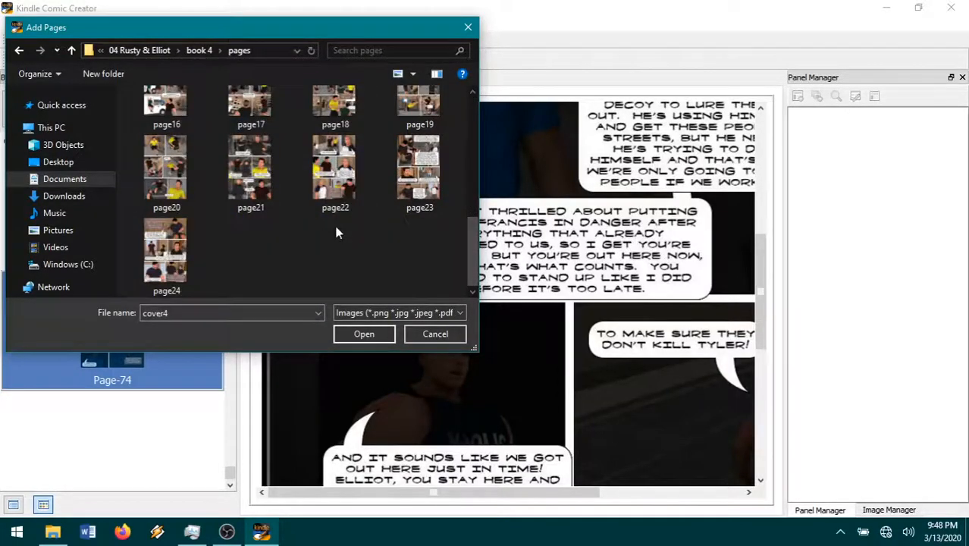
left_click(176, 258, "shift")
left_click(362, 334)
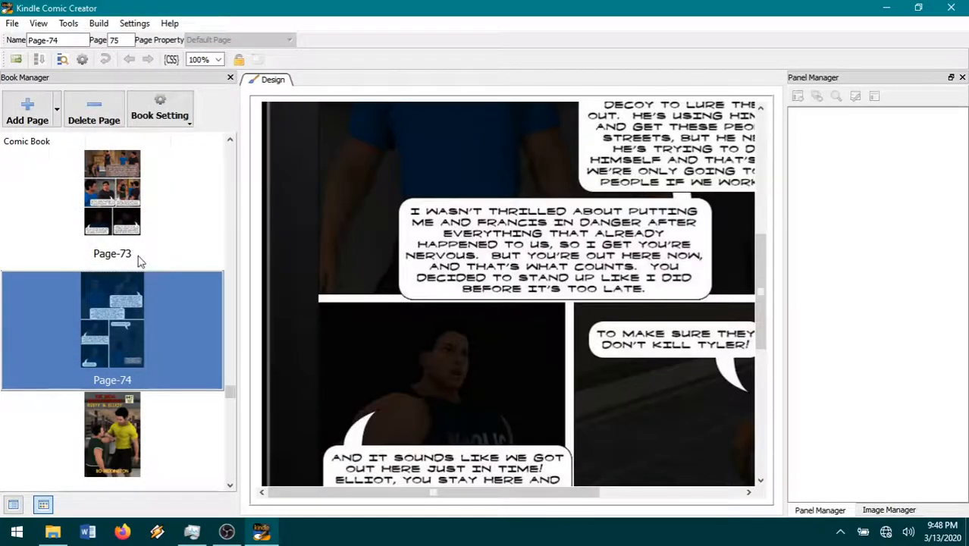
left_click(12, 23)
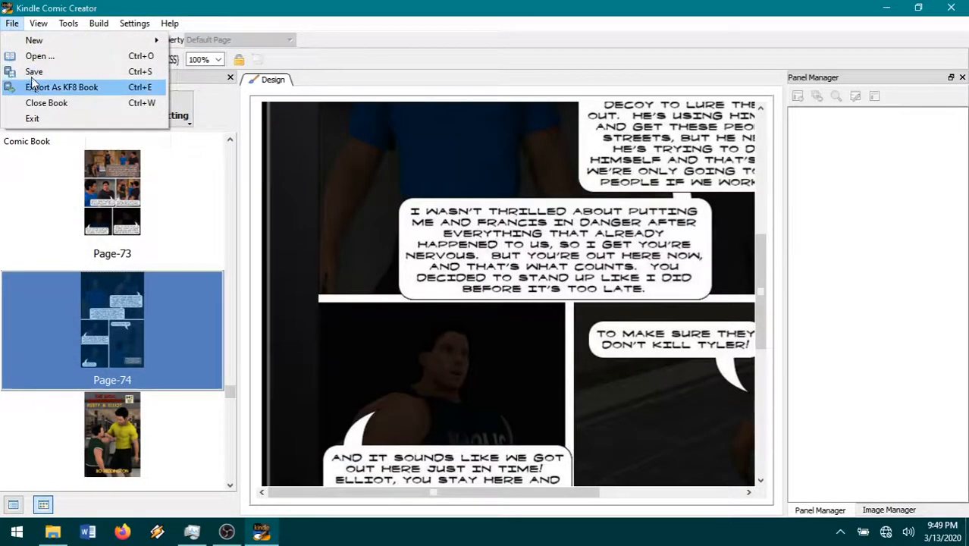
left_click(32, 79)
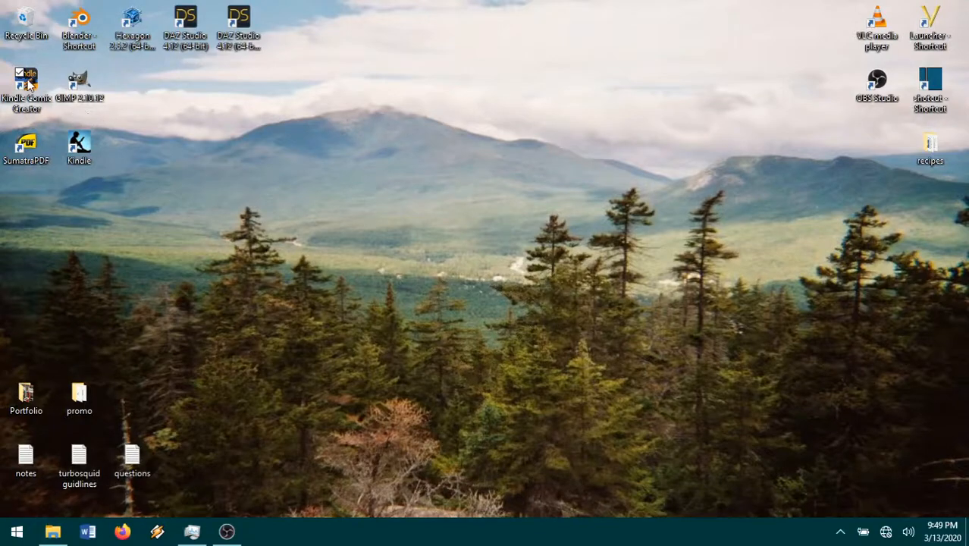
Step: Launch Kindle Comic Creator and open the existing Rusty & Elliot book from the "book" folder in 04 Rusty & Elliot
double_click(27, 85)
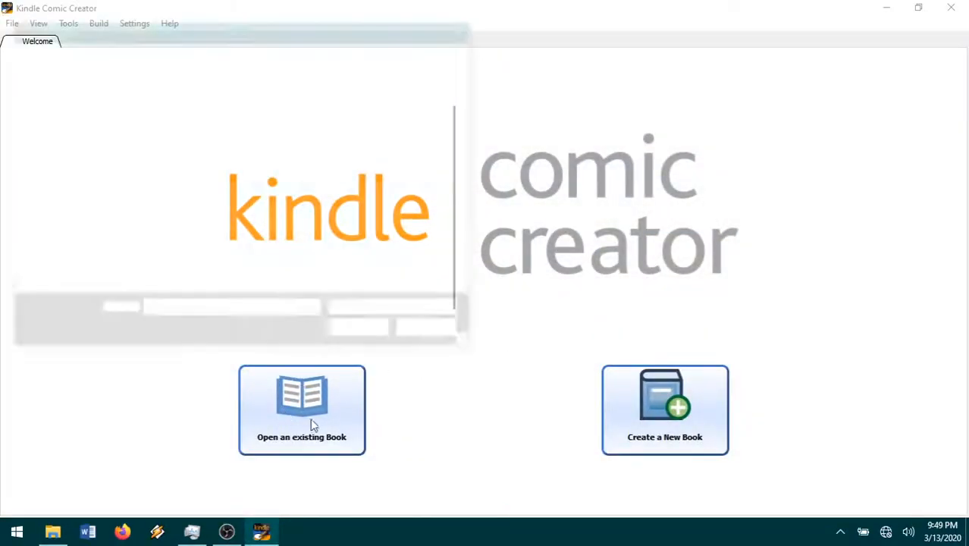
left_click(311, 426)
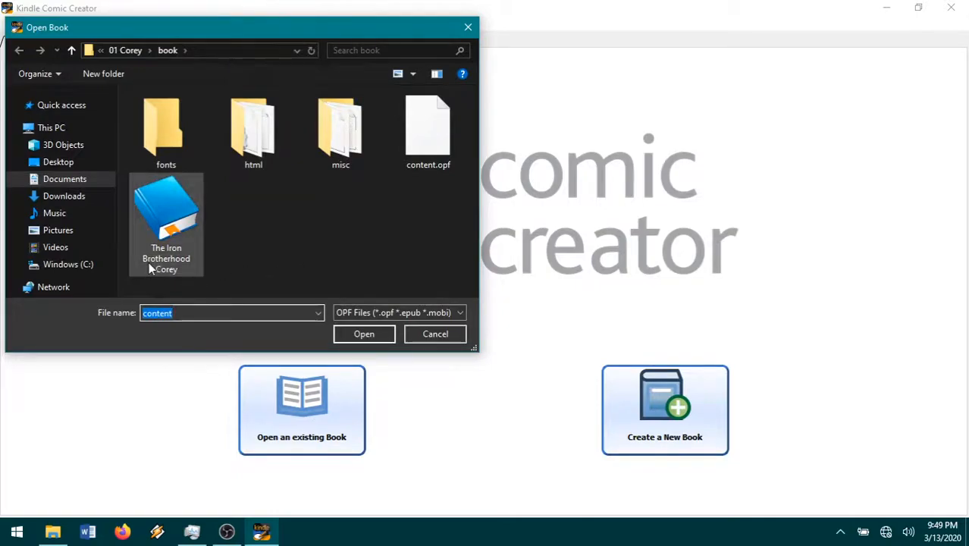
left_click(124, 51)
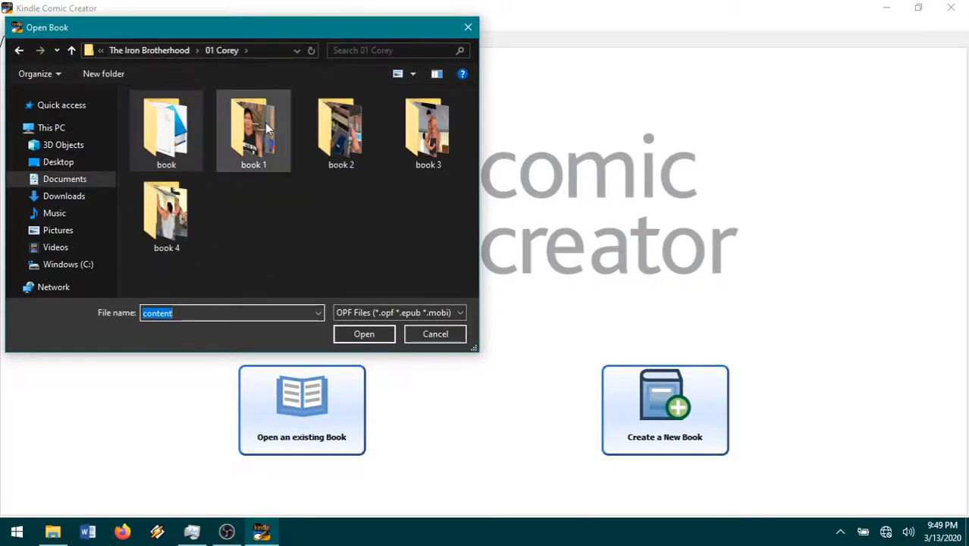
left_click(159, 52)
double_click(427, 130)
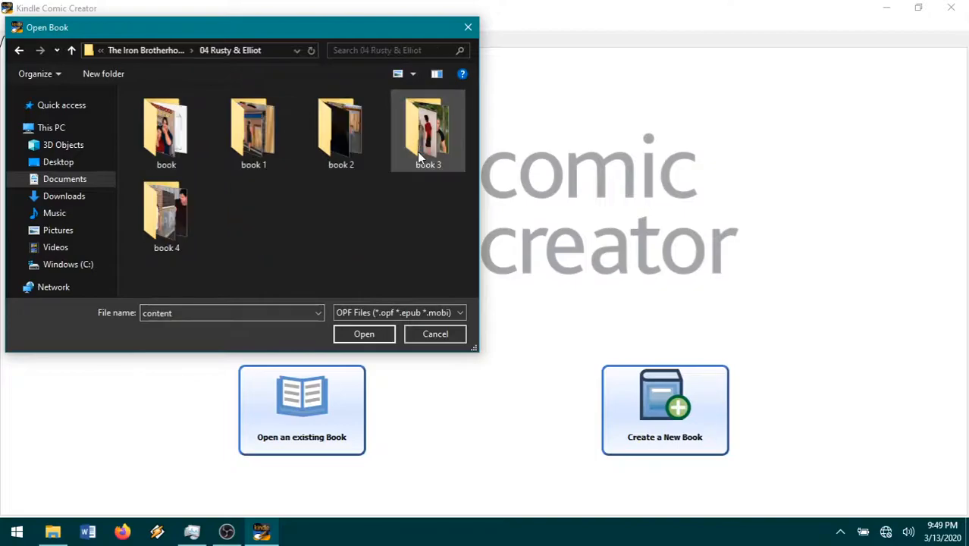
double_click(176, 149)
left_click(175, 163)
double_click(176, 163)
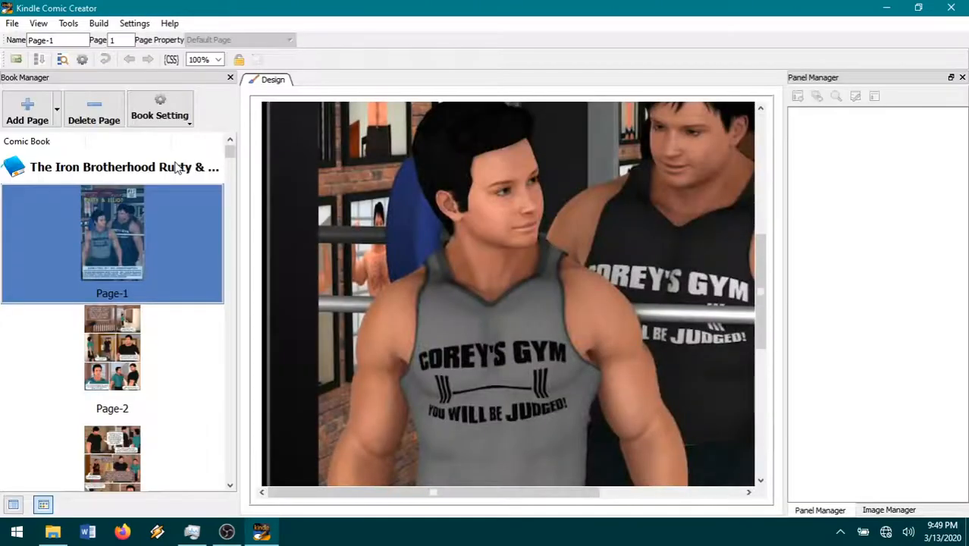
mouse_move(232, 157)
left_mouse_down()
mouse_move(243, 394)
mouse_move(230, 481)
mouse_move(230, 152)
left_mouse_up()
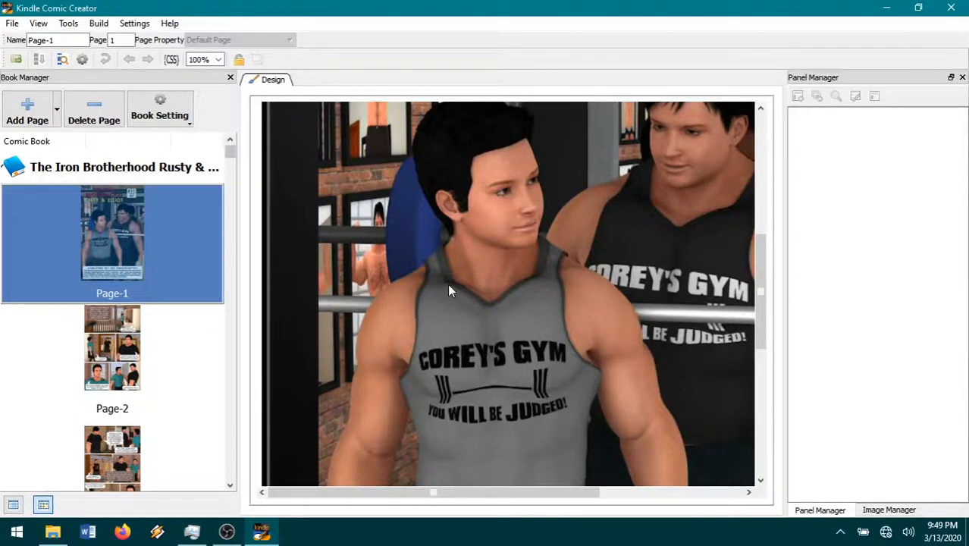
right_click(539, 301)
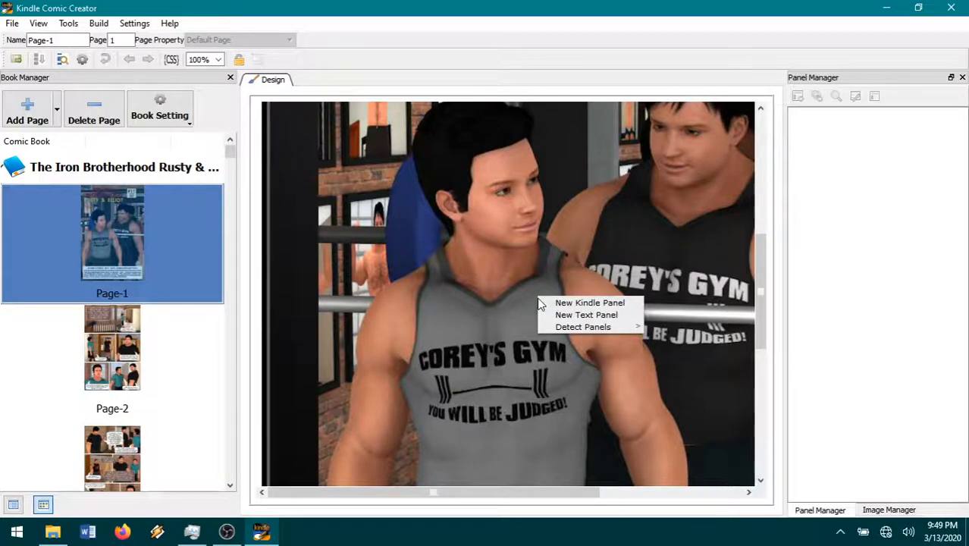
left_click(423, 350)
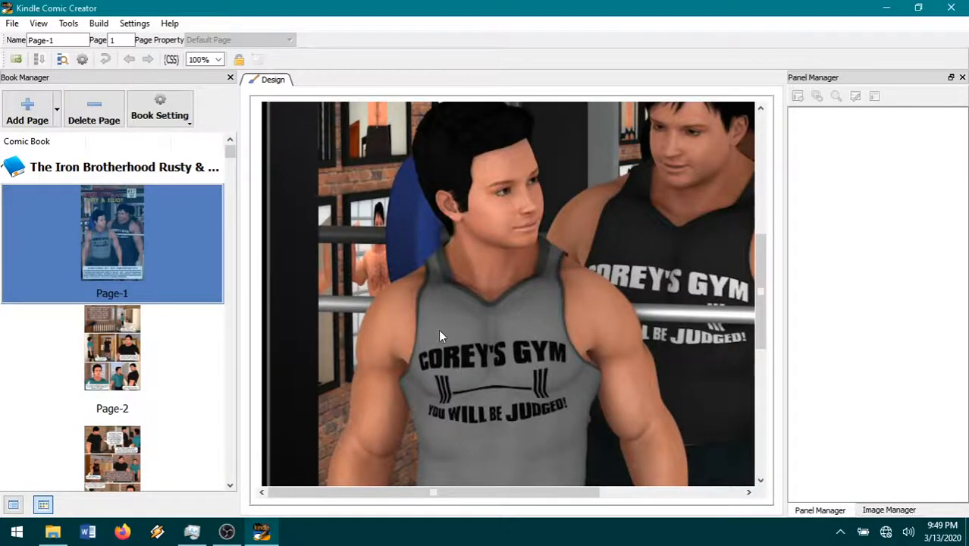
scroll(439, 336, "down", 10)
left_click(103, 351)
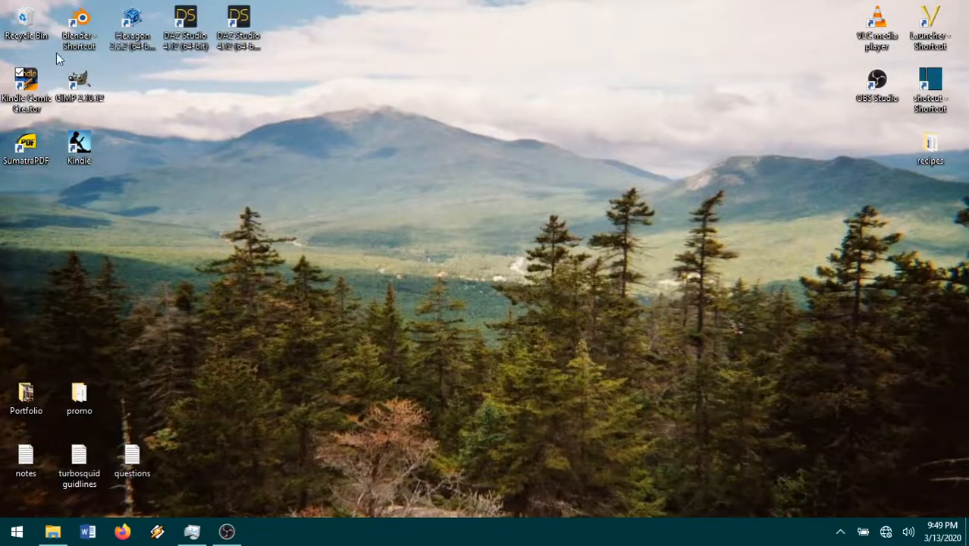
Step: Relaunch Kindle Comic Creator and reopen the existing book "The Iron Brotherhood Rusty & Elliot"
double_click(25, 85)
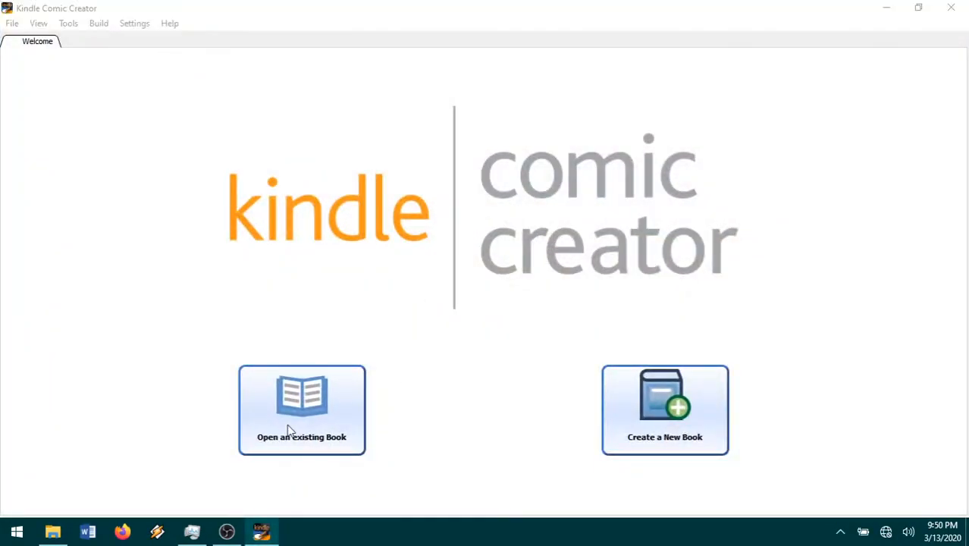
left_click(293, 430)
double_click(173, 160)
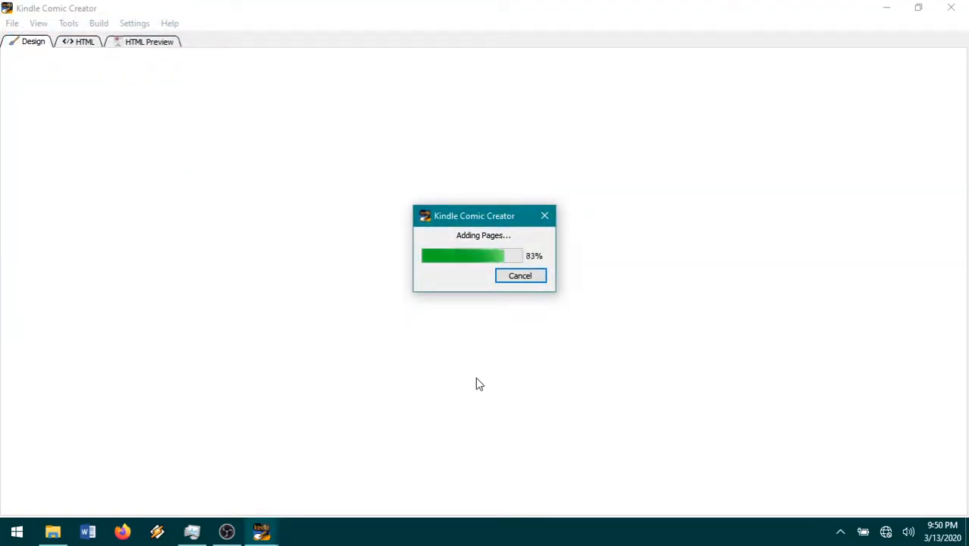
Step: Look over the comic frames of Page-2 in the design view
scroll(452, 370, "down", 3)
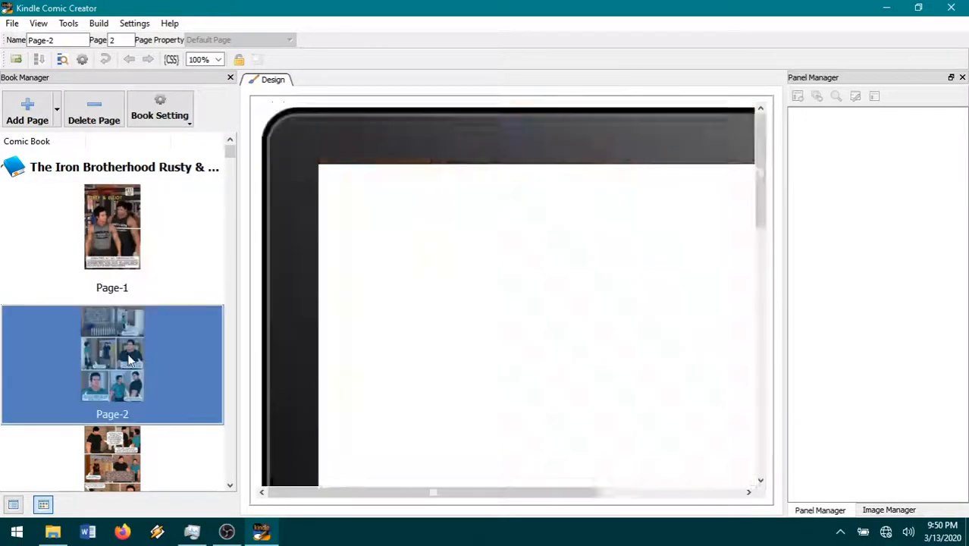
left_click(130, 358)
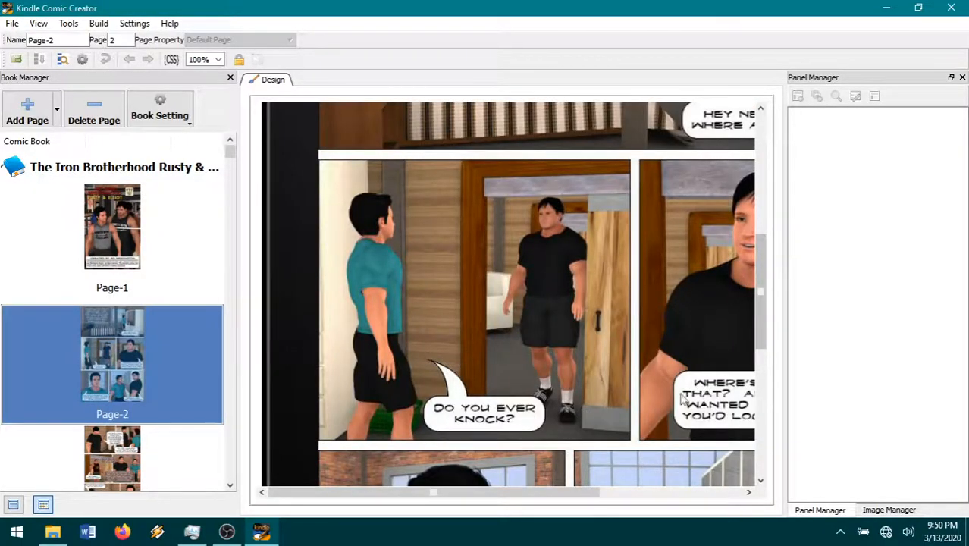
scroll(674, 408, "down", 4)
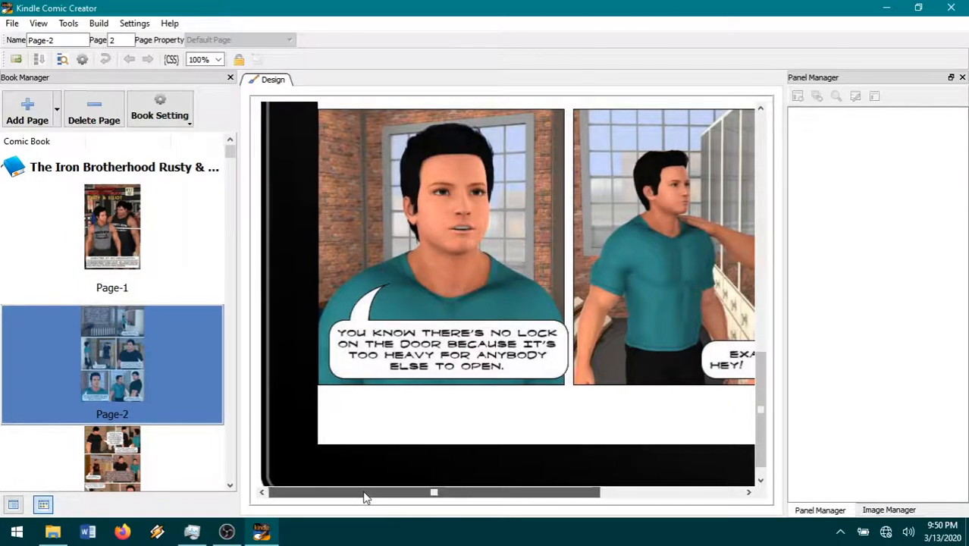
scroll(363, 496, "right", 3)
scroll(454, 399, "up", 5)
scroll(453, 404, "up", 1)
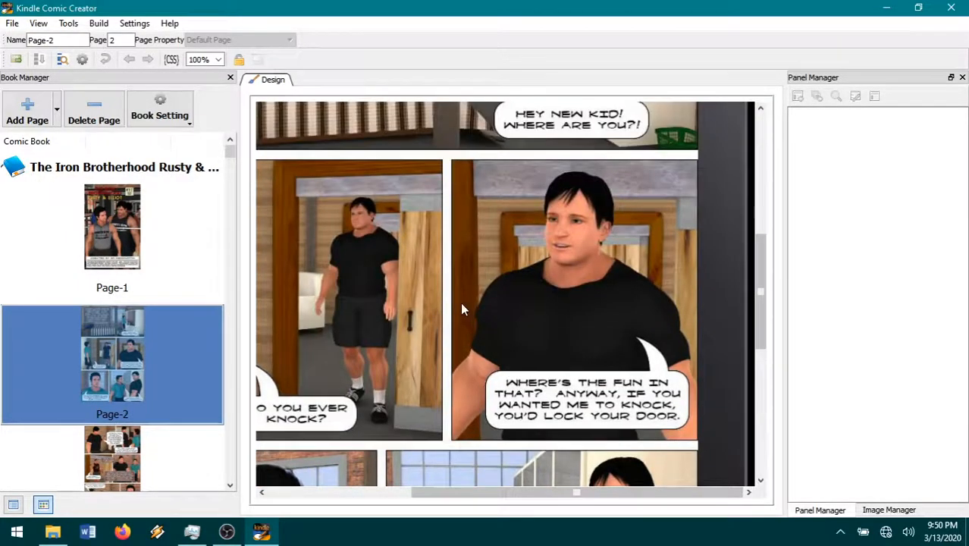
scroll(551, 493, "left", 3)
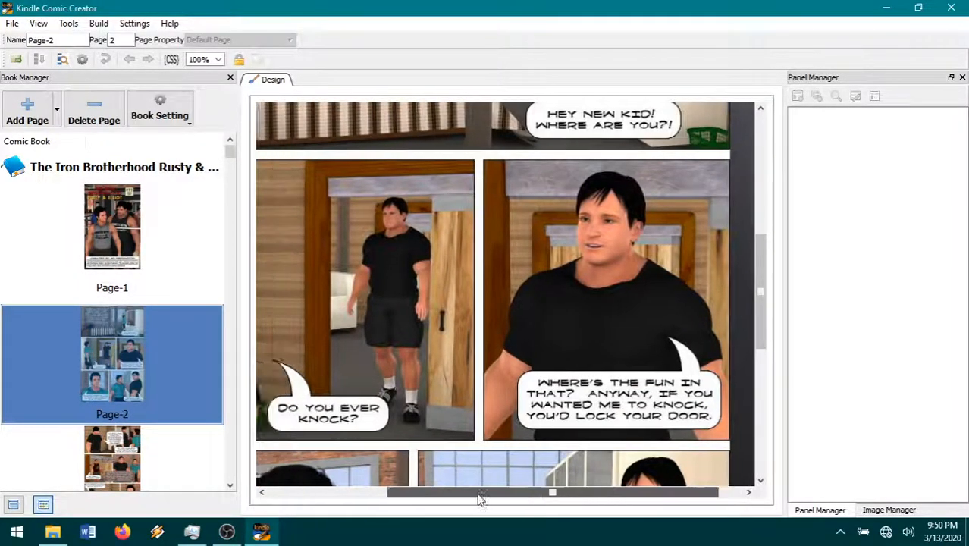
scroll(543, 410, "up", 8)
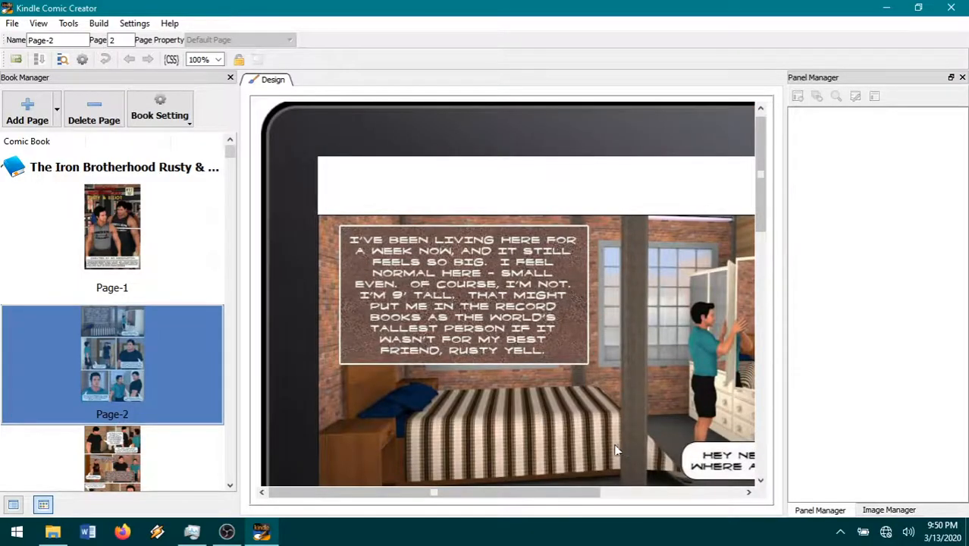
Step: Detect the Kindle panels in all pages, starting from Page-1, and save the book
left_click(131, 237)
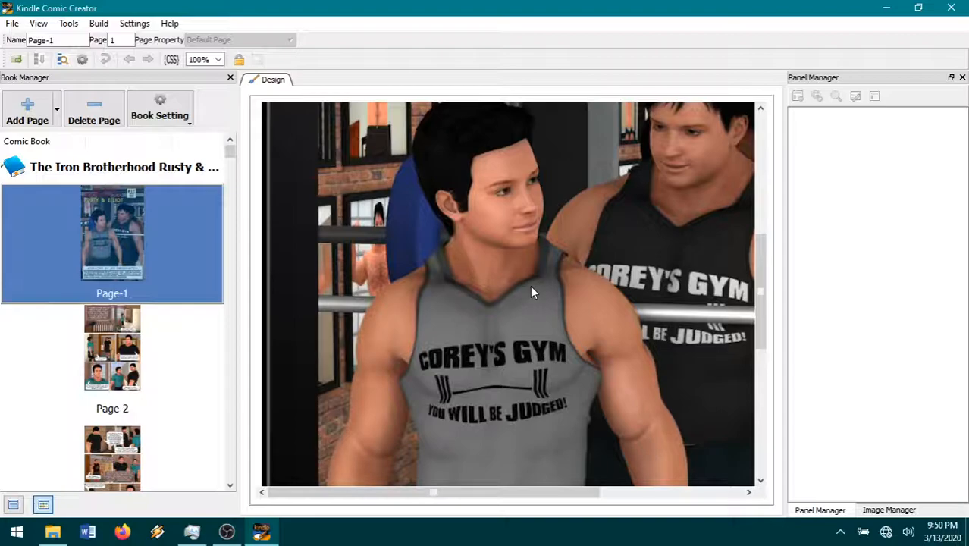
right_click(530, 287)
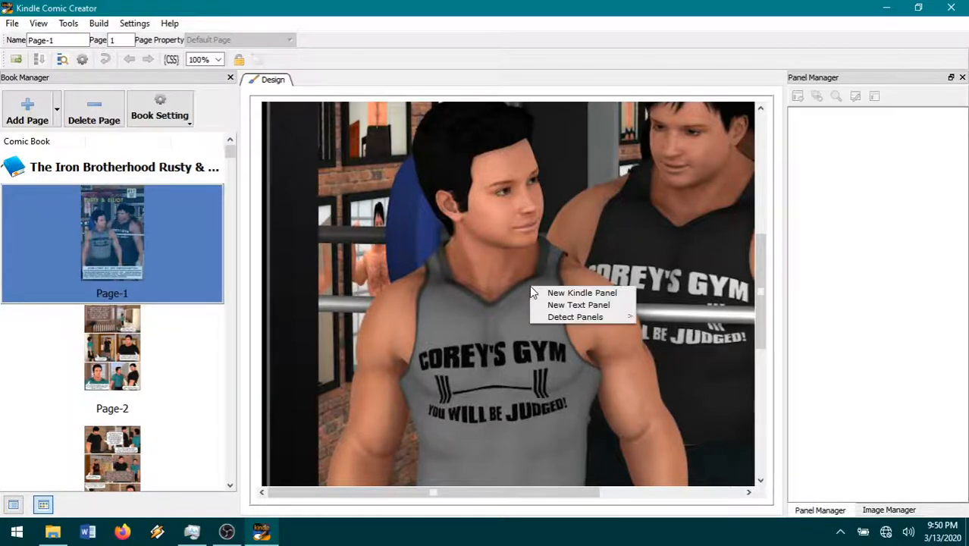
mouse_move(569, 323)
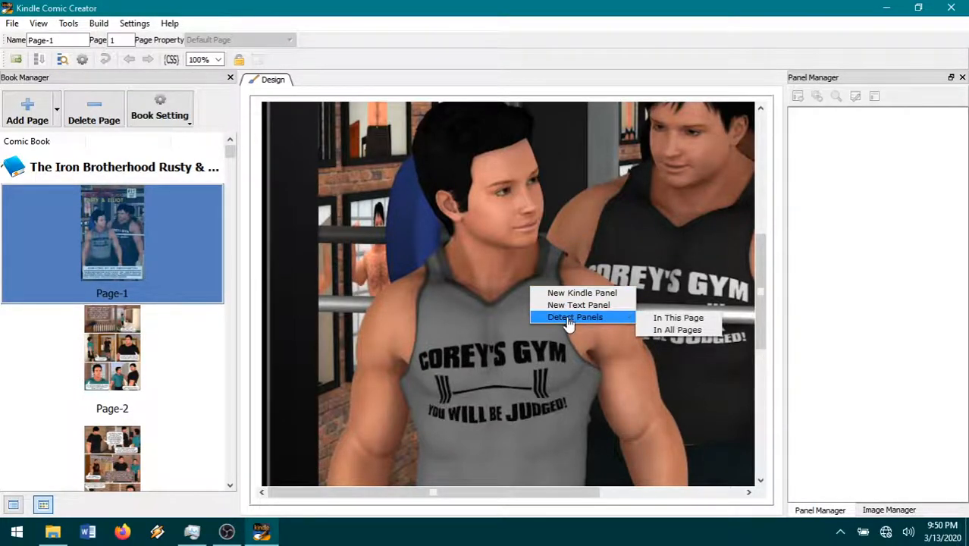
left_click(664, 332)
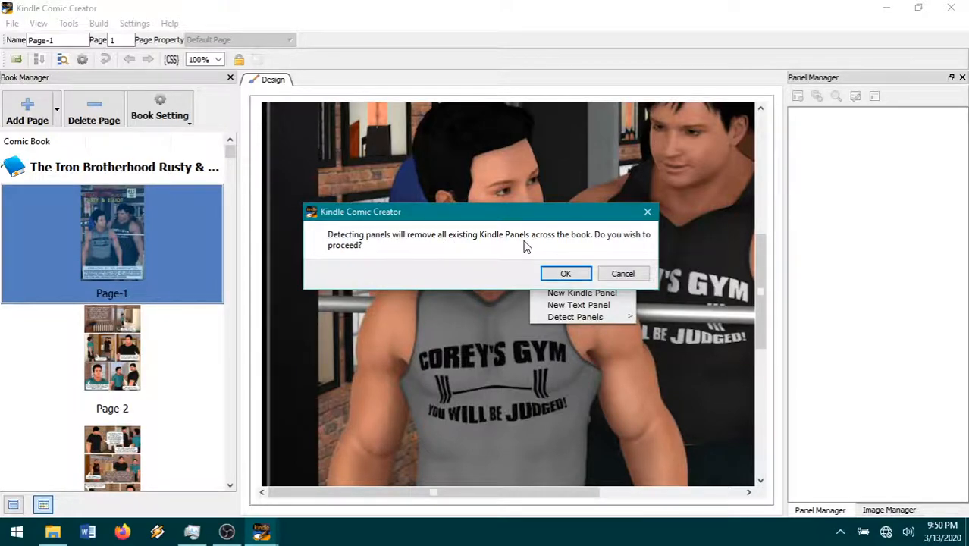
left_click(561, 274)
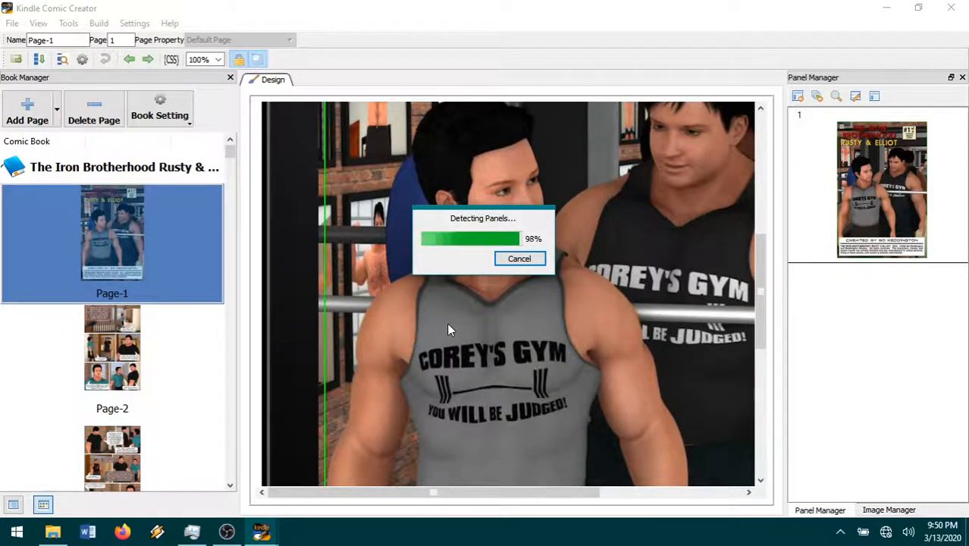
left_click(12, 23)
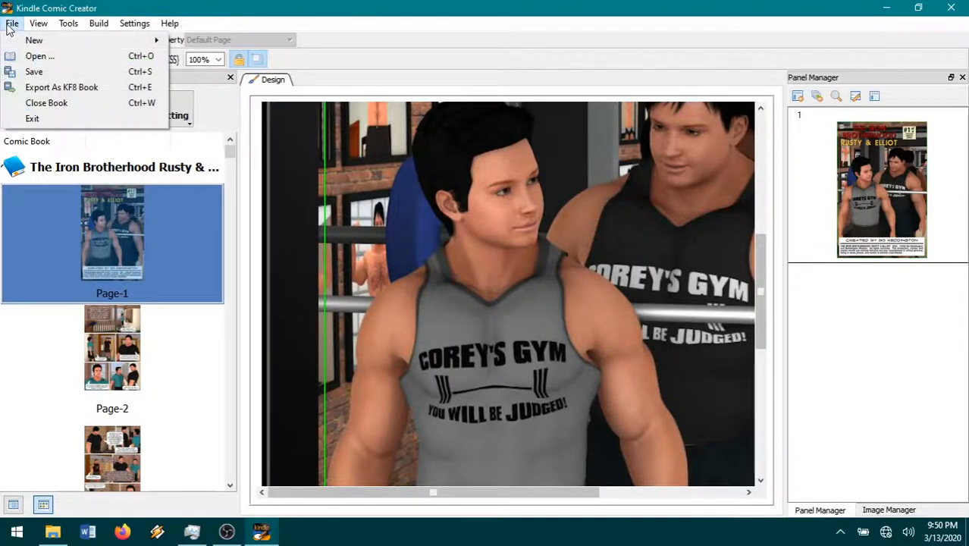
left_click(34, 69)
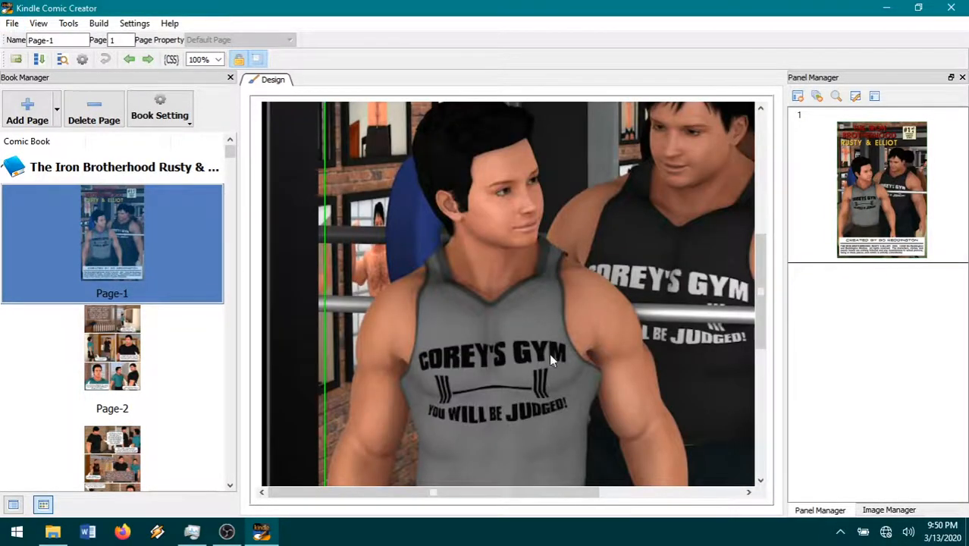
Step: Examine the detected panel outlines and their order on Page-1 and Page-2
scroll(535, 345, "up", 5)
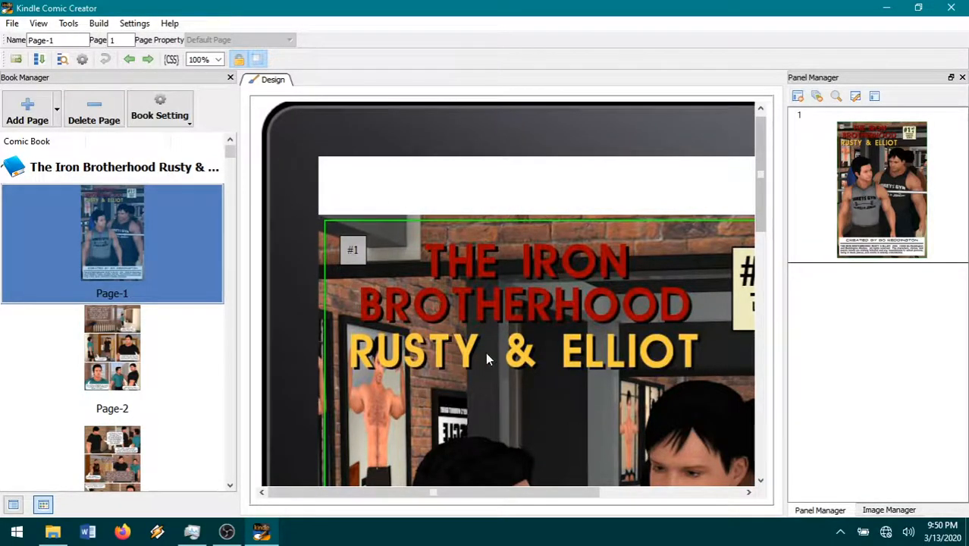
scroll(531, 364, "down", 10)
scroll(558, 372, "down", 3)
left_click(125, 348)
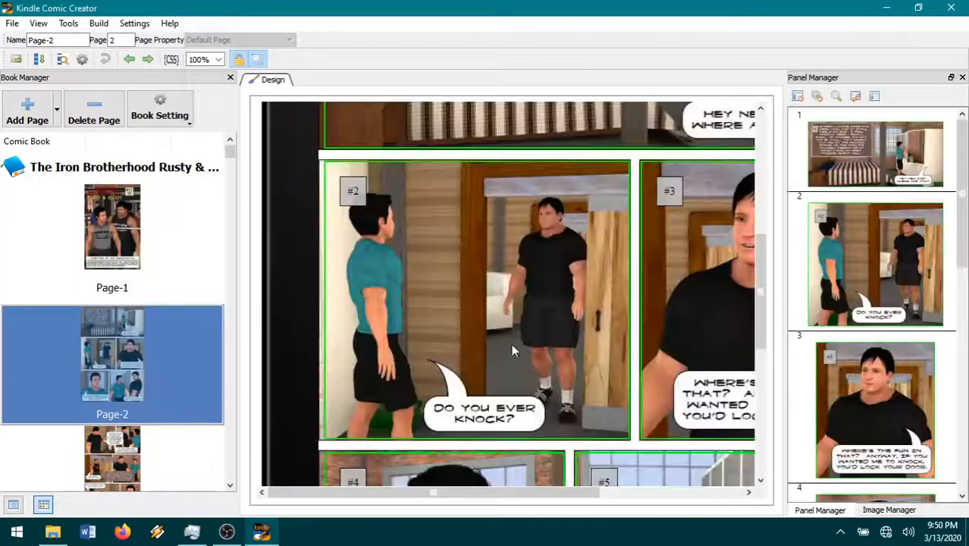
left_click_drag(487, 493, 601, 494)
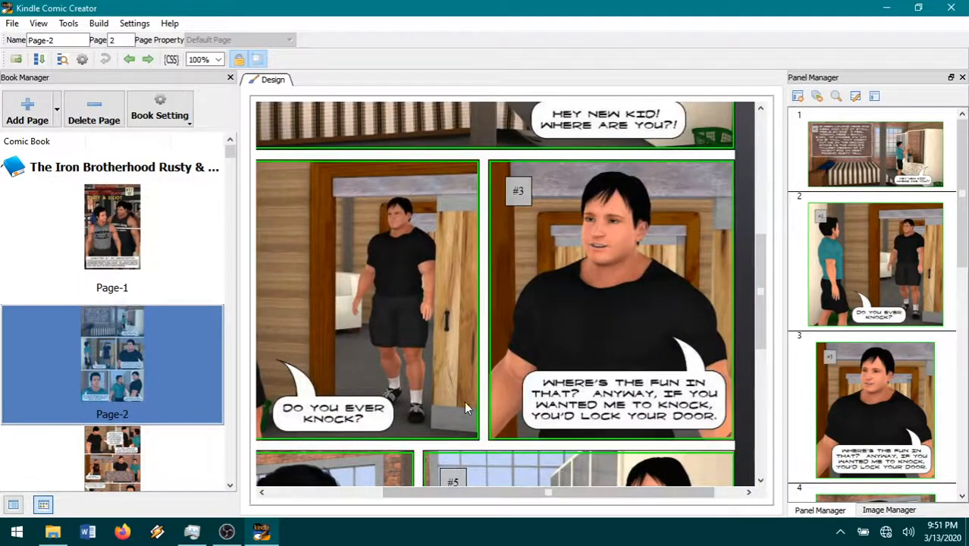
scroll(453, 363, "down", 4)
scroll(493, 394, "up", 6)
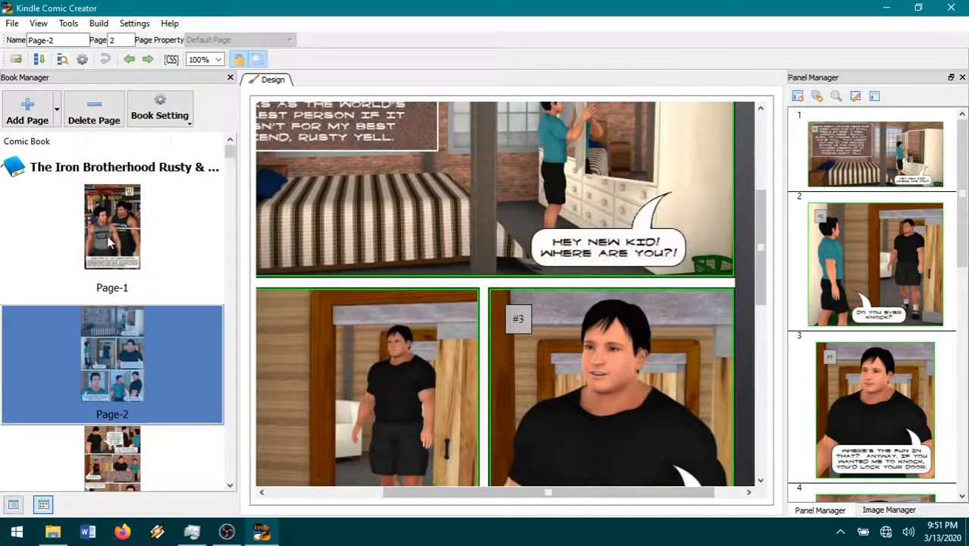
Step: Examine the panel outline on Page-1 in the design view at 75% and 50% magnification
left_click(106, 240)
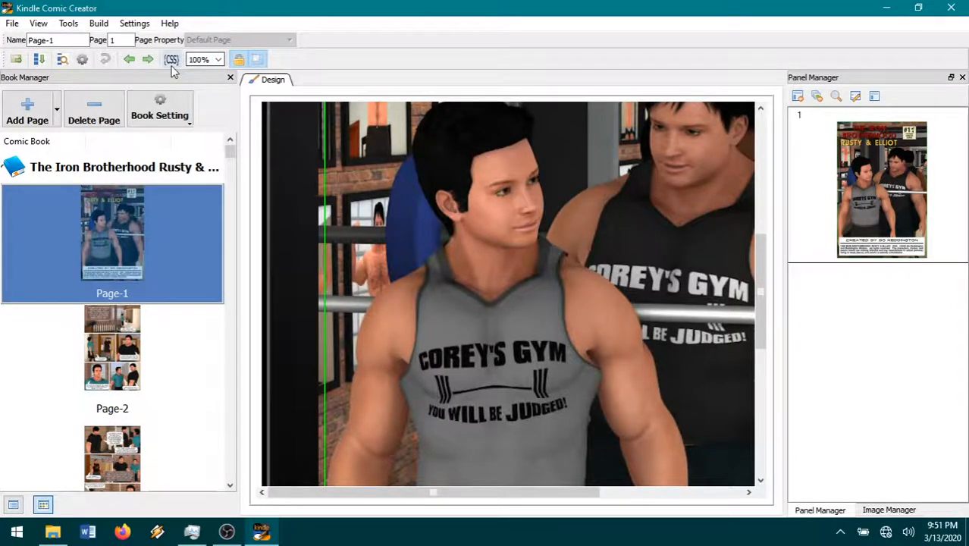
left_click(218, 60)
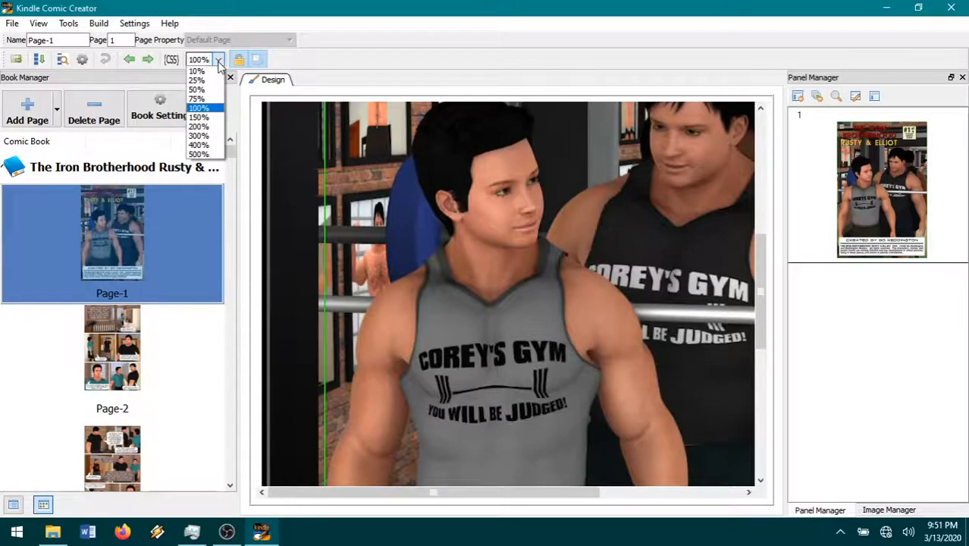
left_click(199, 99)
scroll(535, 277, "up", 3)
scroll(536, 278, "down", 6)
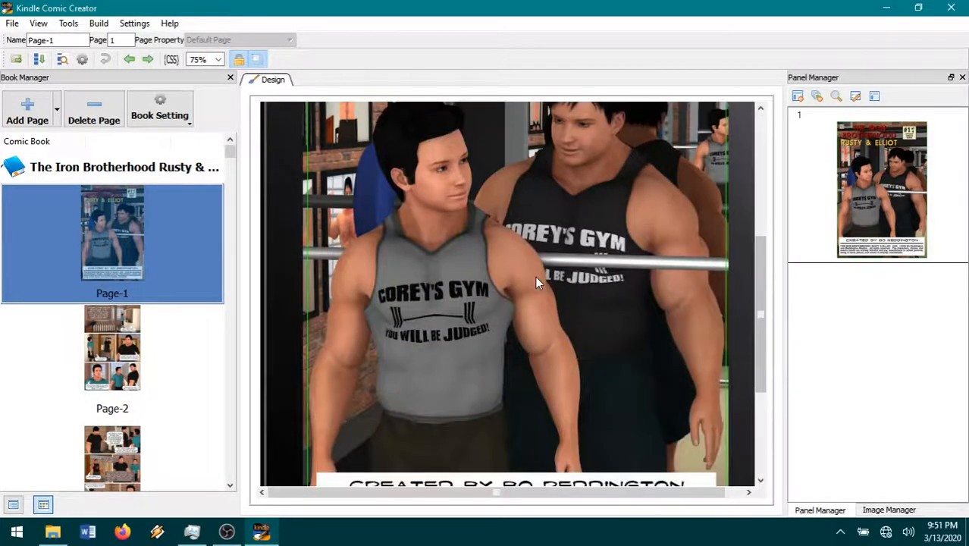
scroll(522, 276, "up", 1)
scroll(493, 271, "up", 5)
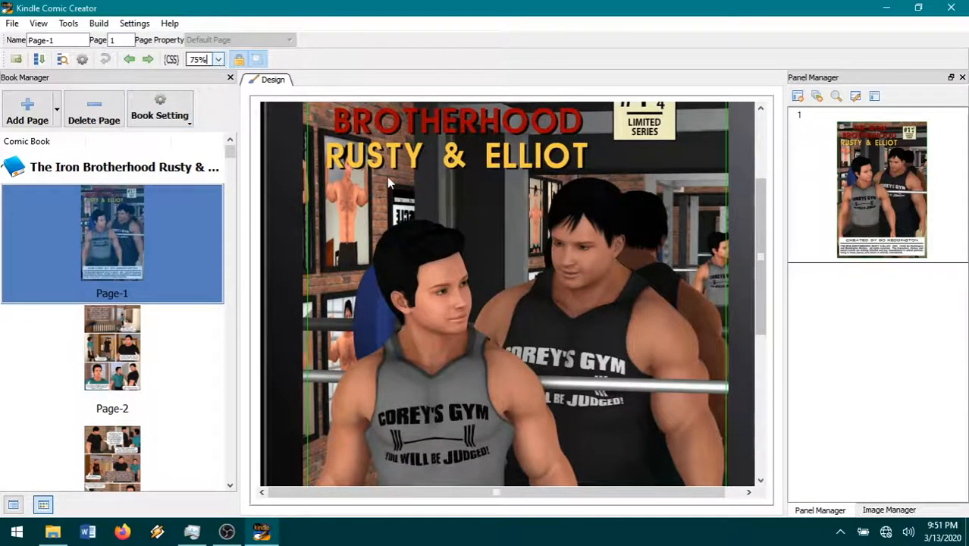
left_click(219, 60)
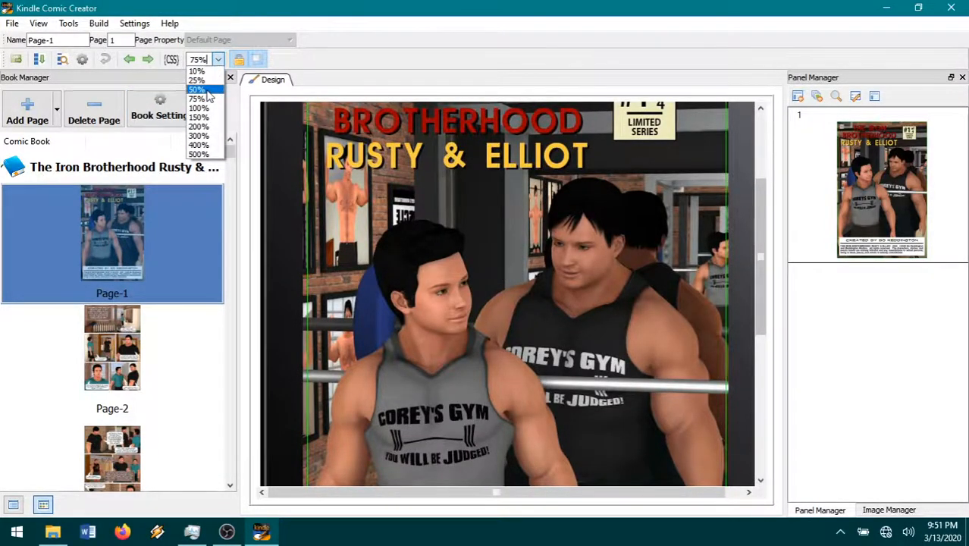
left_click(196, 89)
scroll(519, 269, "up", 4)
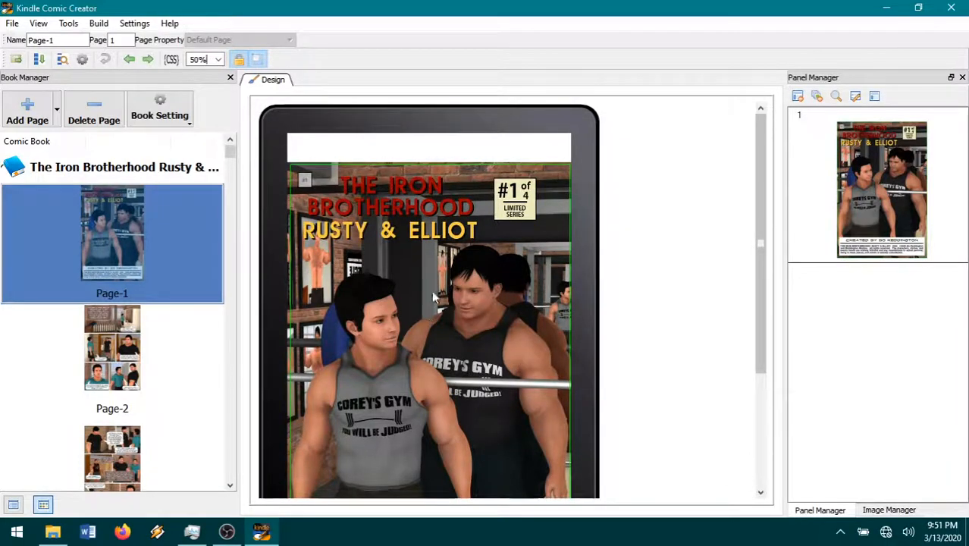
Step: Check the available options for Page-1's panel and inspect its outline along the whole cover at 75% magnification
right_click(452, 264)
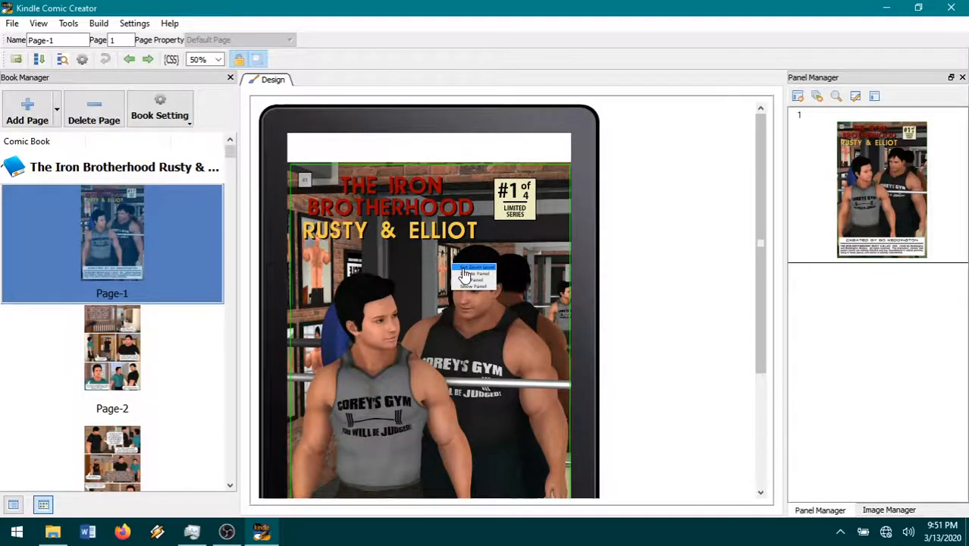
left_click(218, 60)
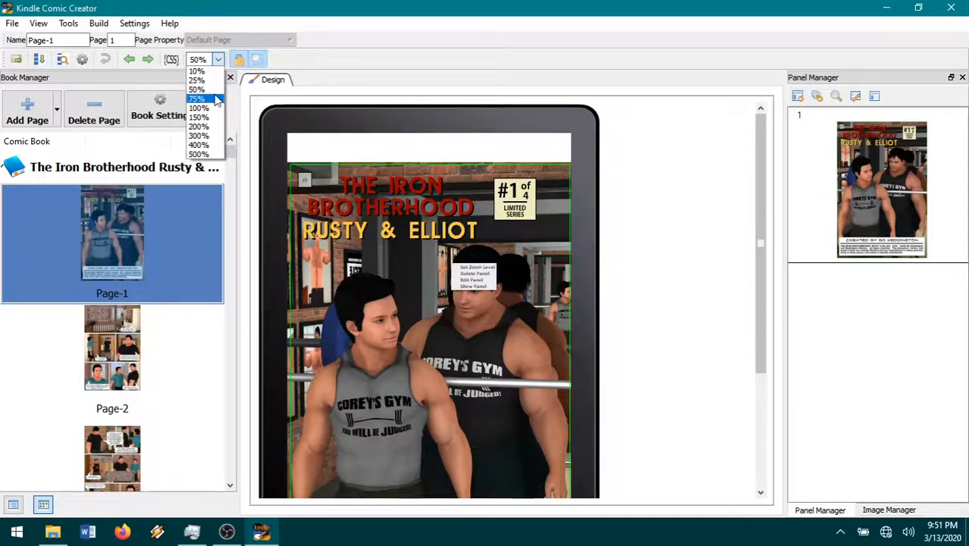
left_click(215, 98)
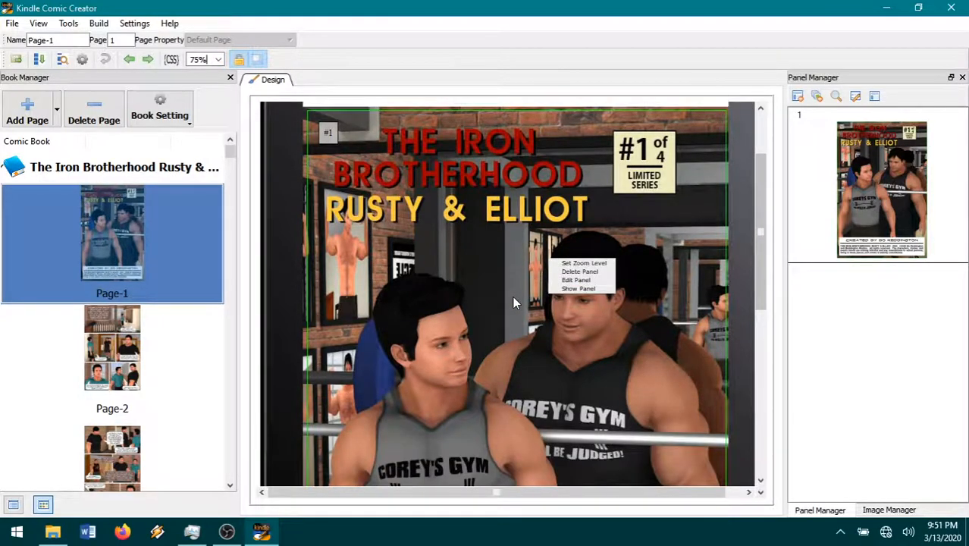
scroll(512, 296, "up", 1)
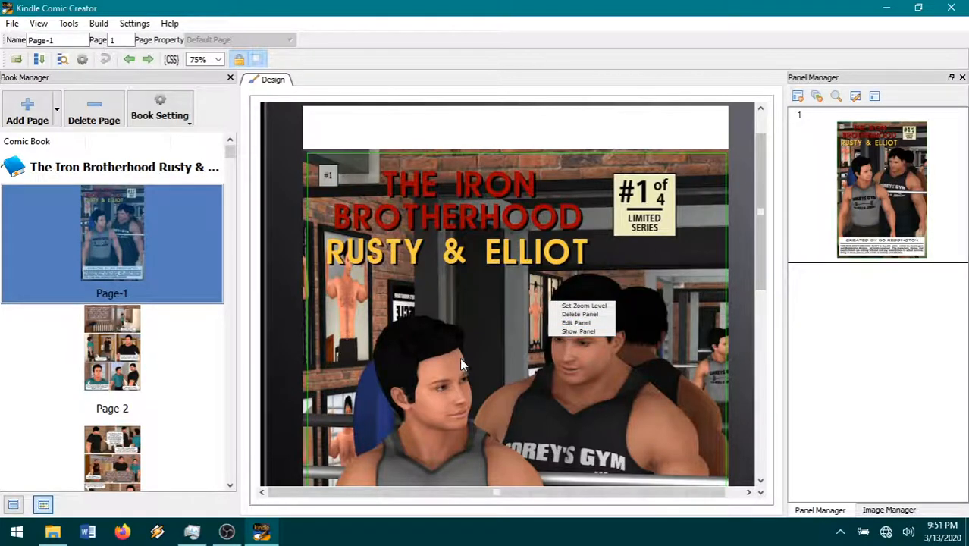
scroll(583, 381, "down", 10)
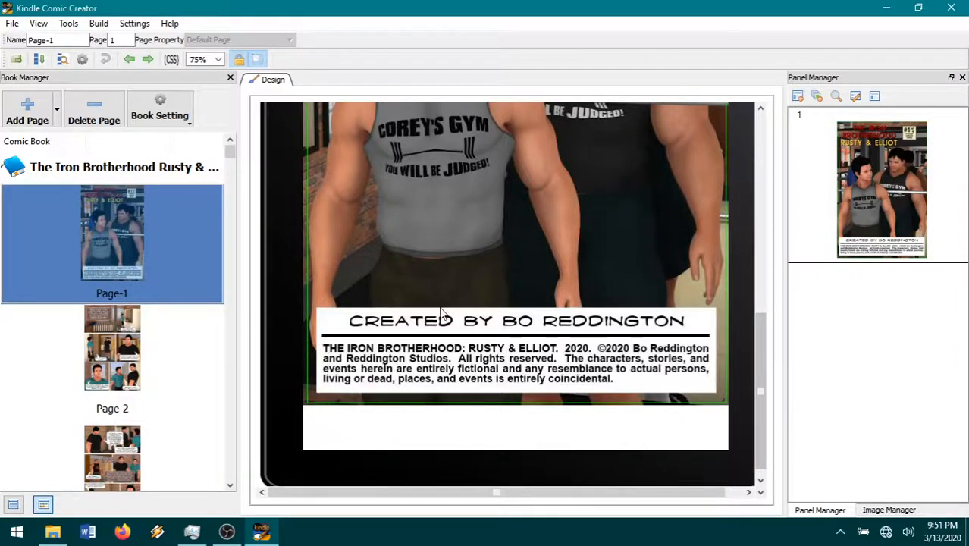
scroll(585, 317, "up", 10)
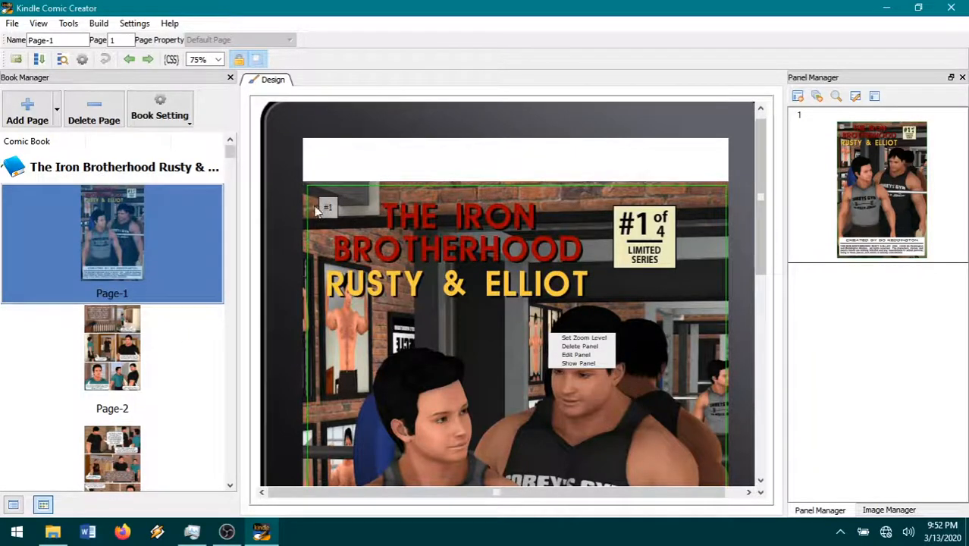
scroll(556, 356, "down", 6)
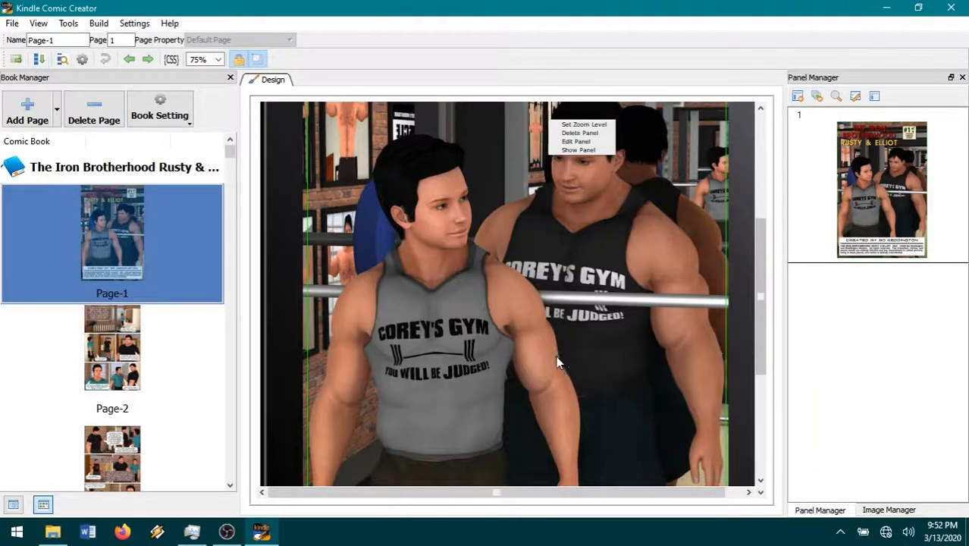
scroll(528, 368, "up", 3)
scroll(528, 368, "up", 3)
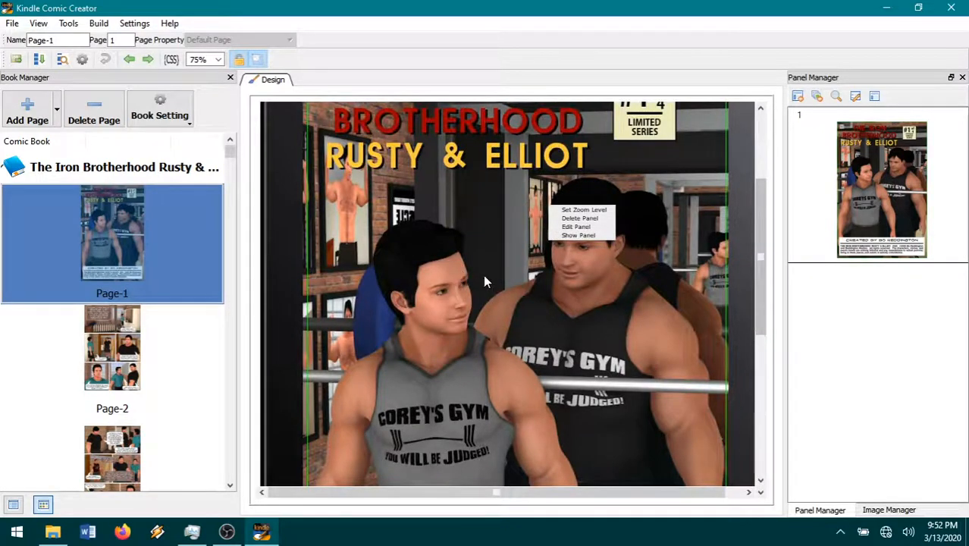
left_click(562, 274)
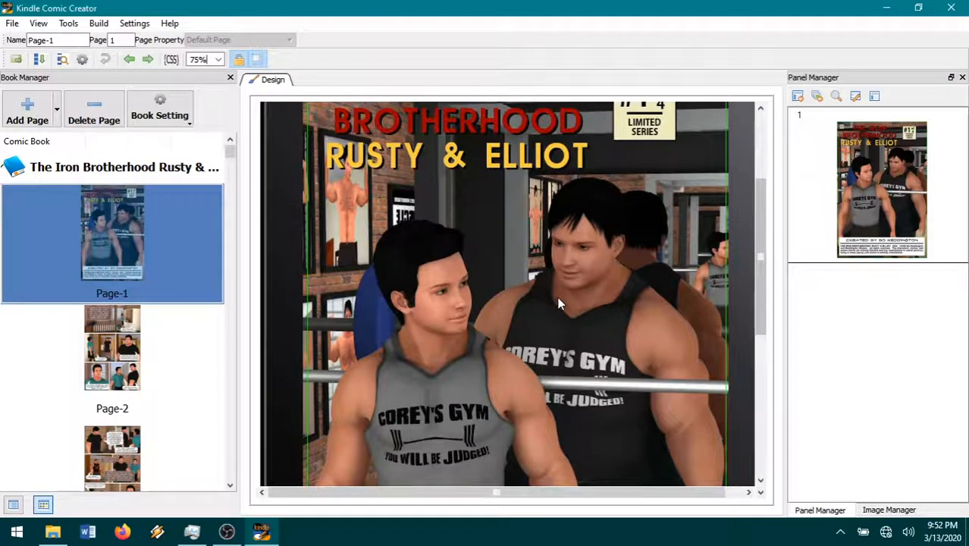
left_click(540, 259)
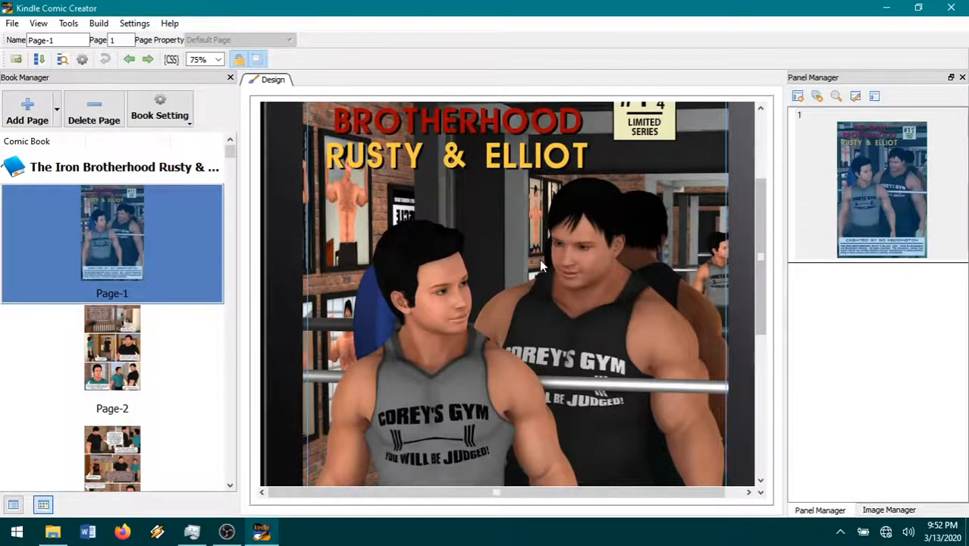
Step: Preview the magnified view of panel #2 on Page-2 and check how much of the frame it covers
left_click(139, 343)
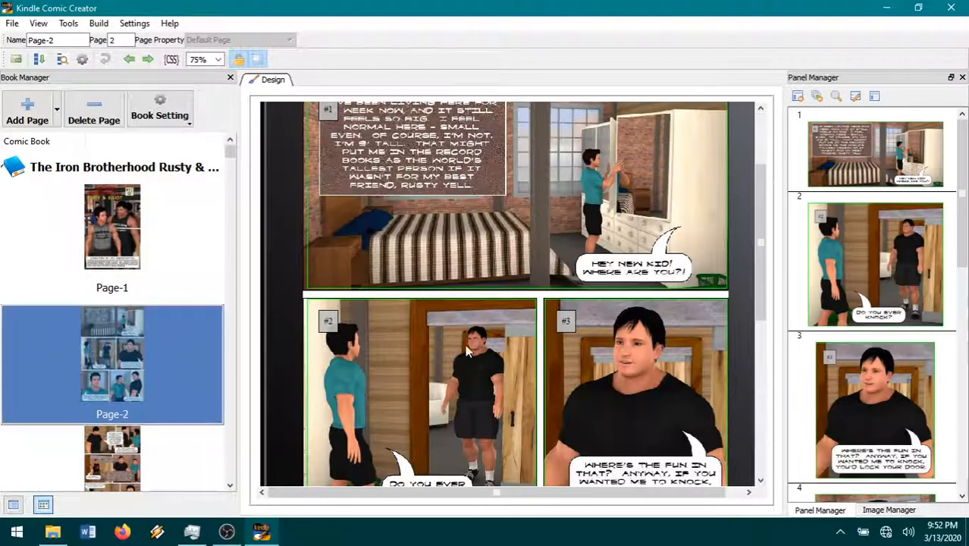
scroll(465, 336, "down", 1)
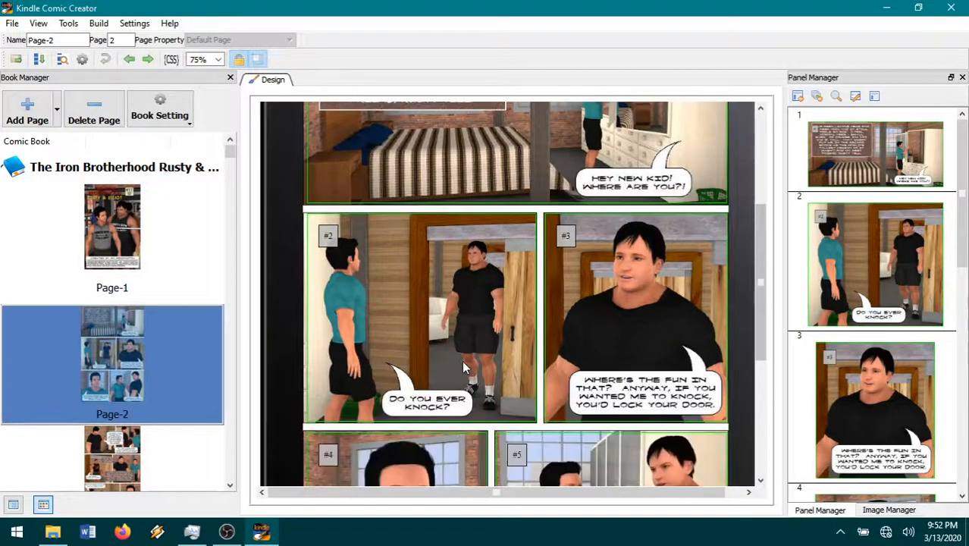
double_click(407, 307)
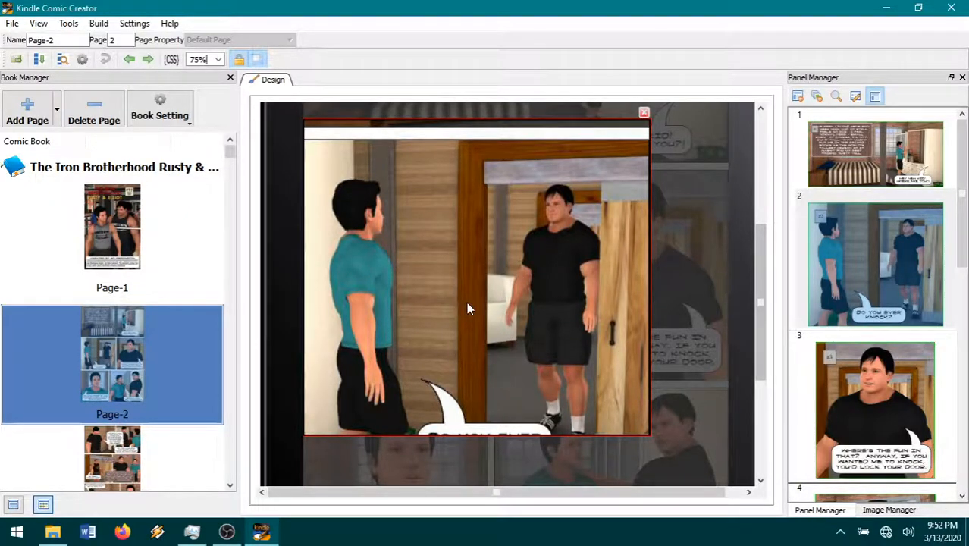
double_click(466, 302)
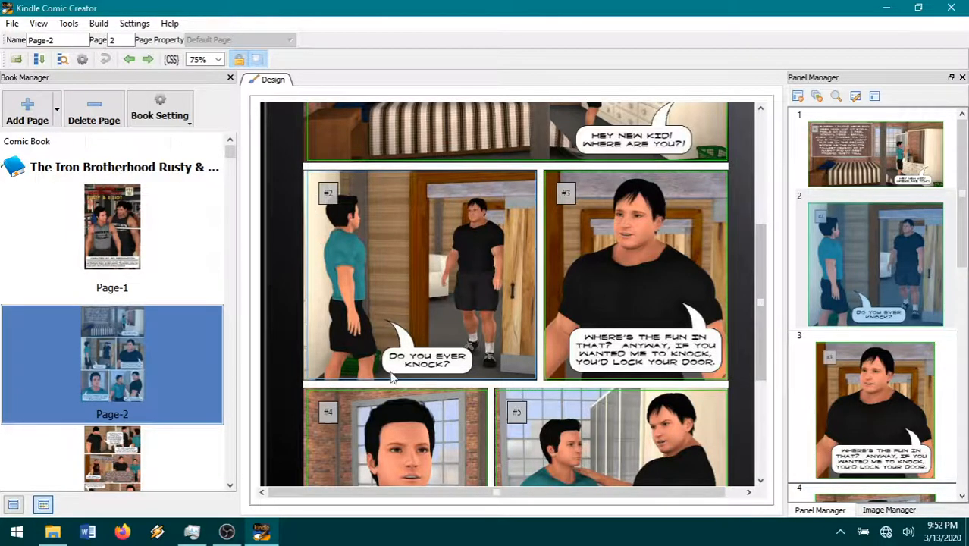
double_click(448, 302)
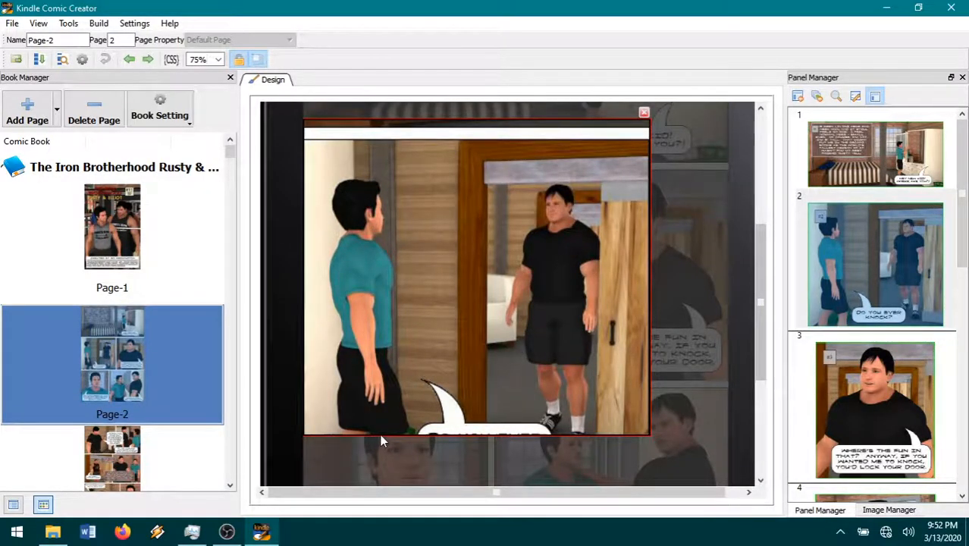
left_click(486, 305)
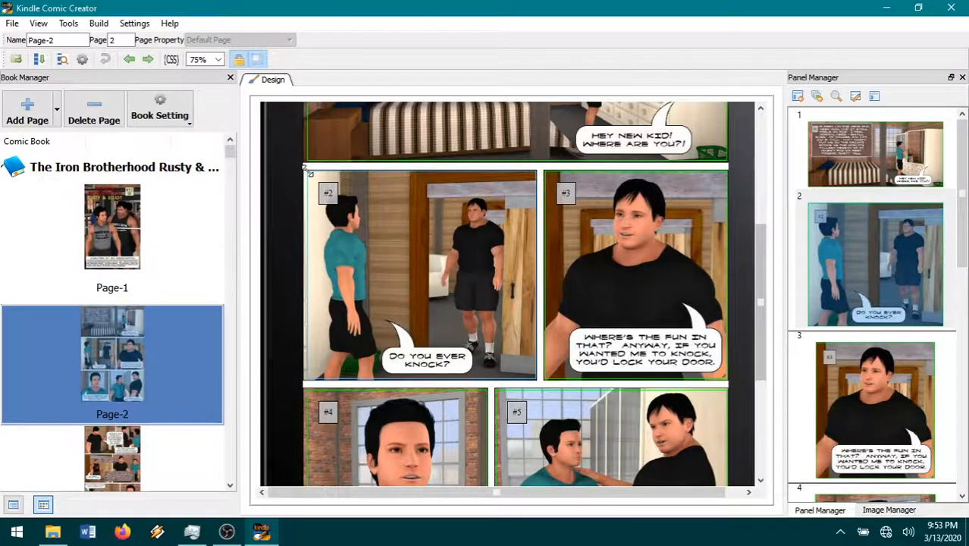
Step: Extend the upper-left corner of panel #2 on Page-2 to the artwork's edge and preview the panel
left_click_drag(307, 170, 304, 171)
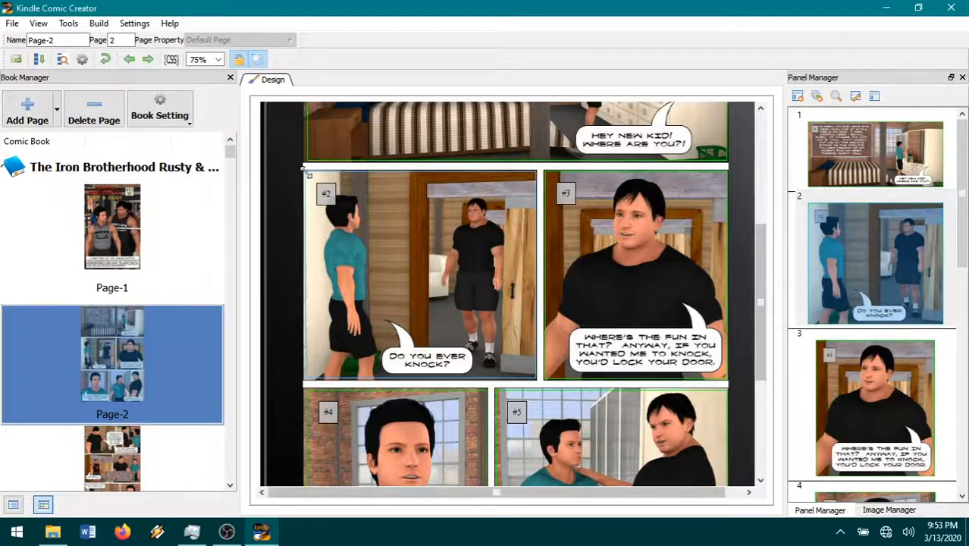
double_click(447, 286)
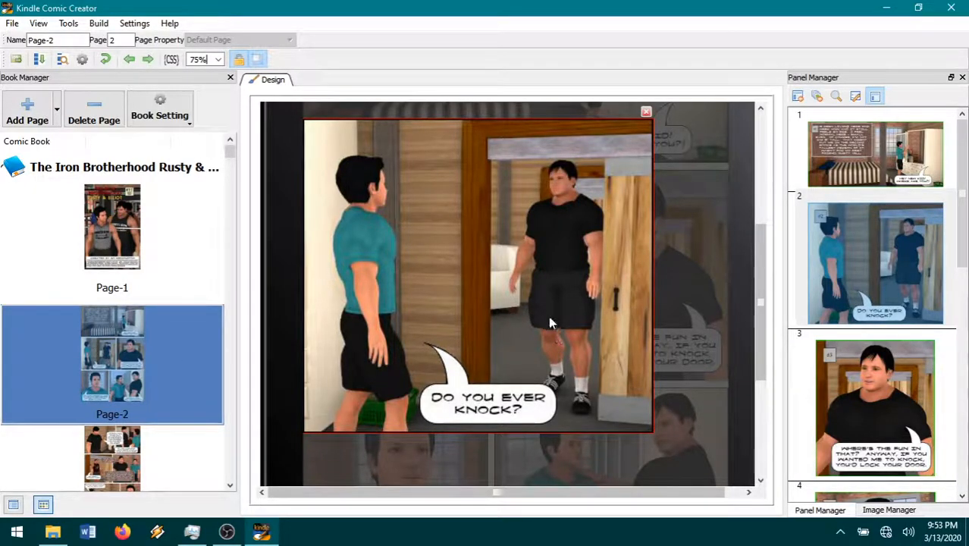
left_click(495, 355)
Step: Extend the upper-left corner of the cover panel on Page-1 outward toward the artwork's edge
scroll(500, 335, "up", 3)
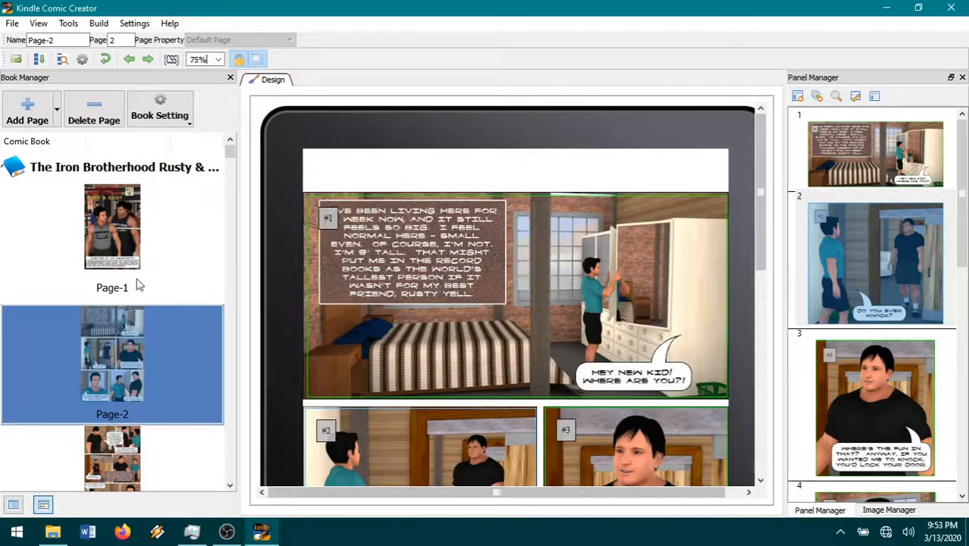
left_click(110, 239)
scroll(458, 318, "up", 3)
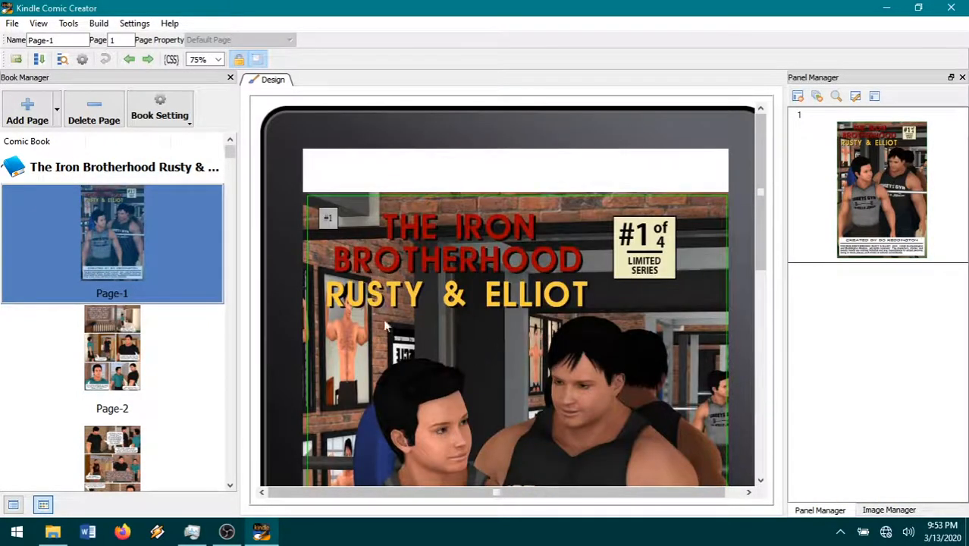
left_click(309, 198)
left_click_drag(309, 197, 307, 196)
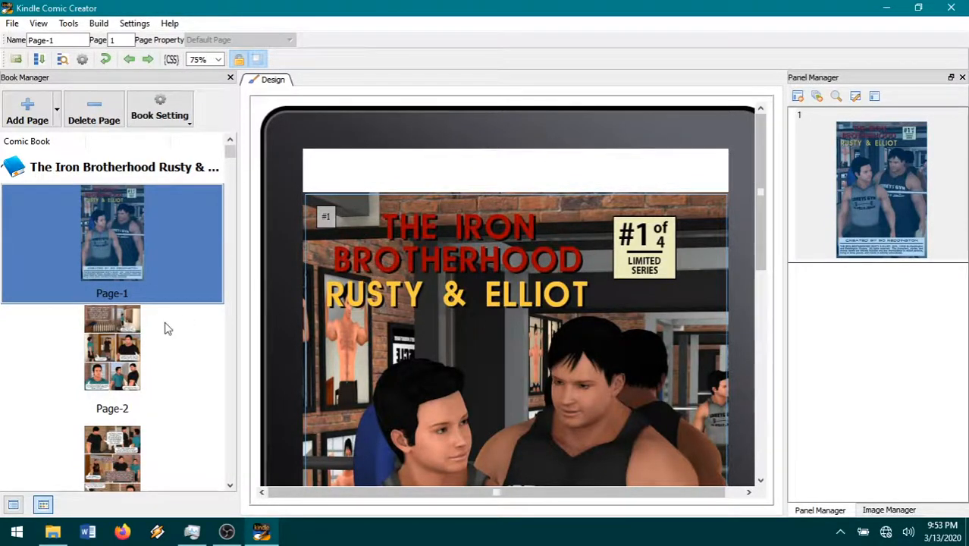
Step: Shrink panel #1 on Page-2 so it tightly encloses only the narration box, and preview it
left_click(112, 357)
scroll(446, 319, "up", 2)
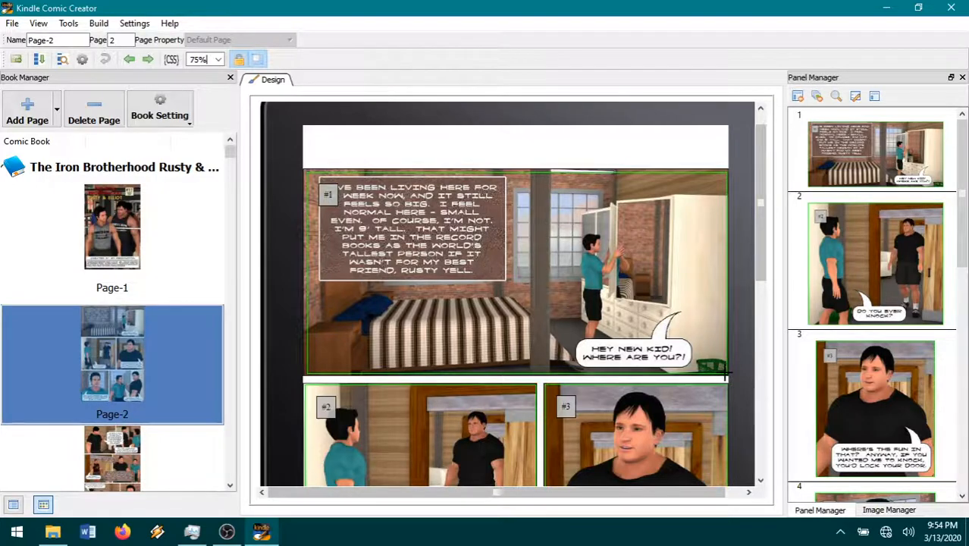
left_click(725, 369)
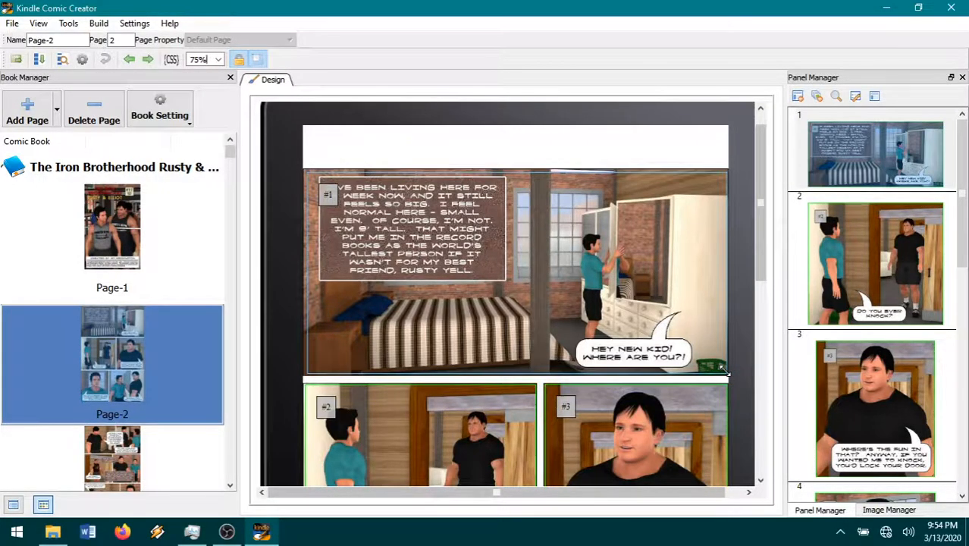
left_click_drag(724, 369, 506, 282)
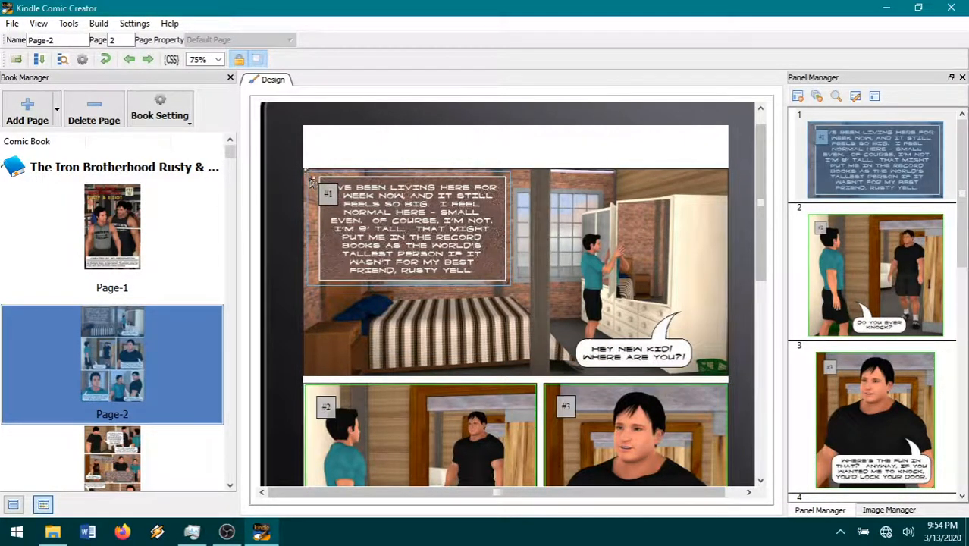
left_click_drag(307, 168, 318, 176)
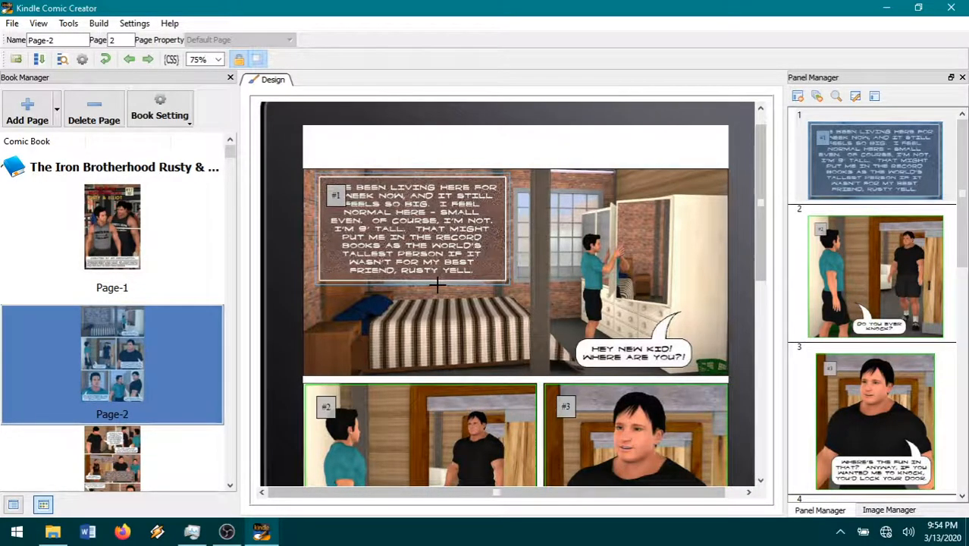
double_click(434, 240)
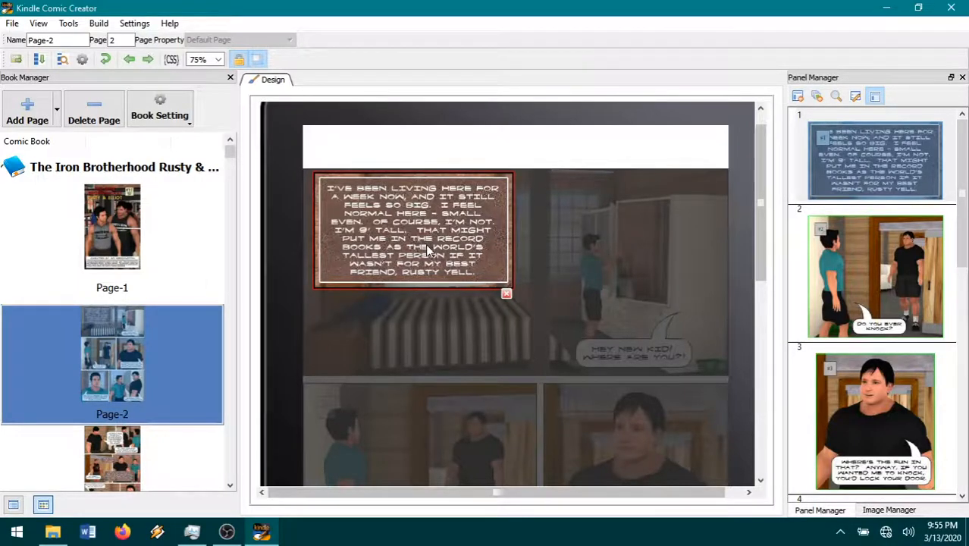
key("Escape")
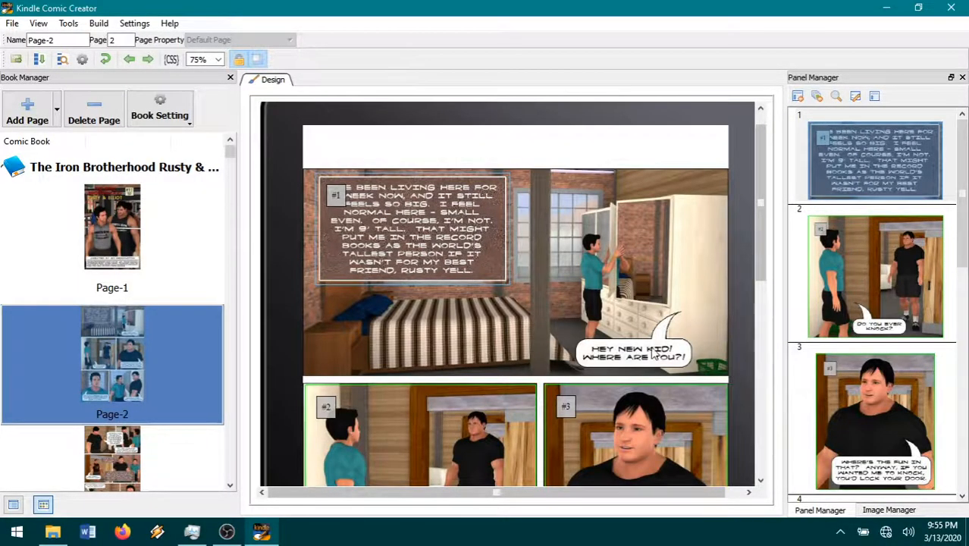
Step: Set the magnification level of panel #1 on Page-2 to 250% and preview the enlarged narration box
scroll(455, 273, "down", 3)
scroll(546, 318, "up", 3)
right_click(431, 232)
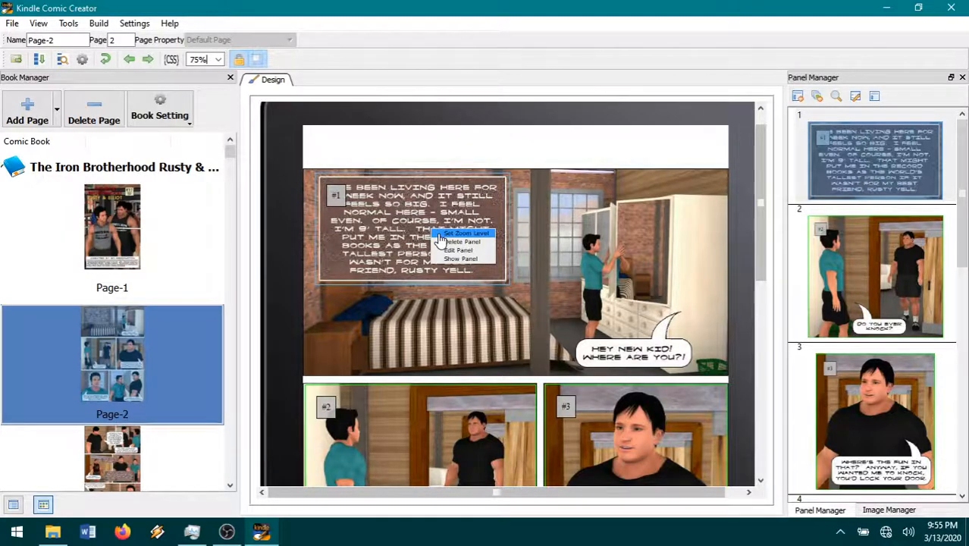
left_click(440, 235)
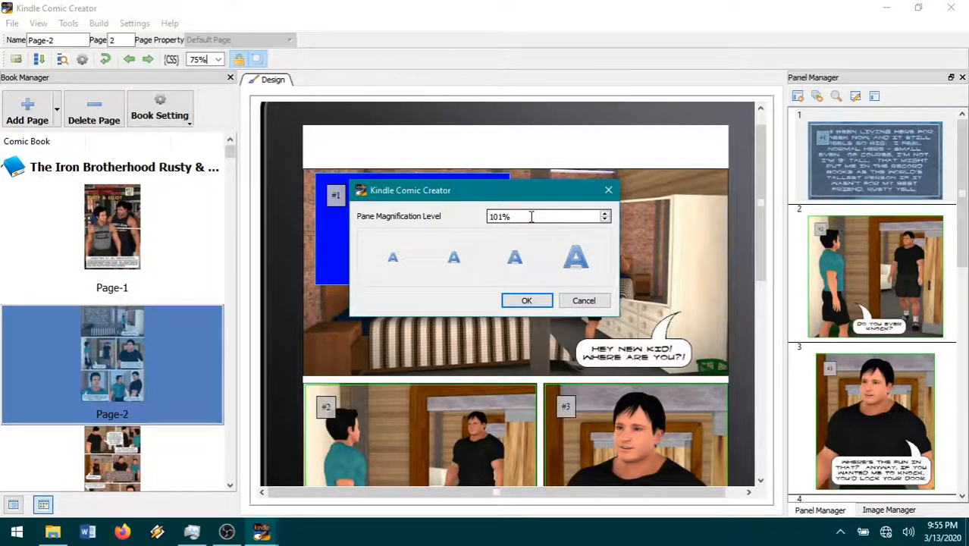
left_click_drag(451, 193, 450, 235)
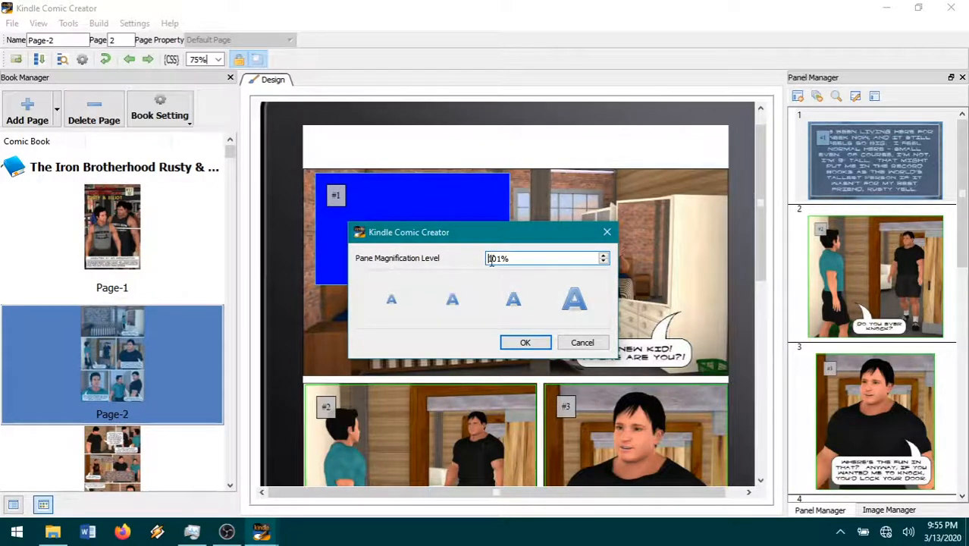
left_click(514, 301)
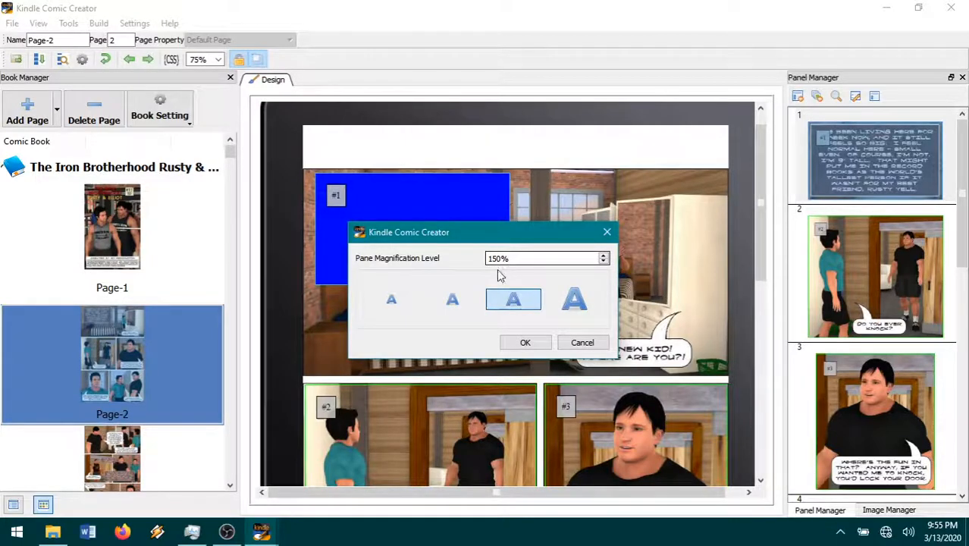
left_click(578, 304)
left_click(525, 343)
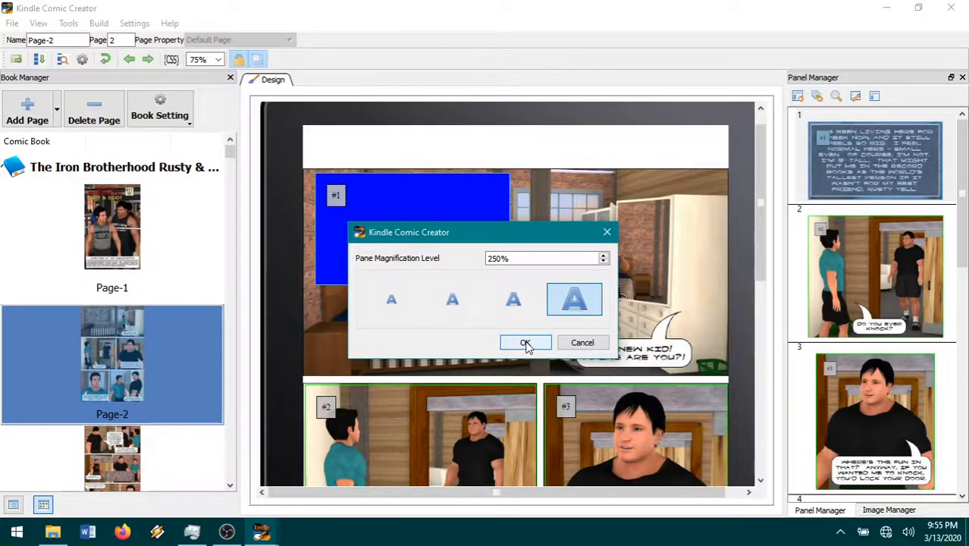
left_click(440, 246)
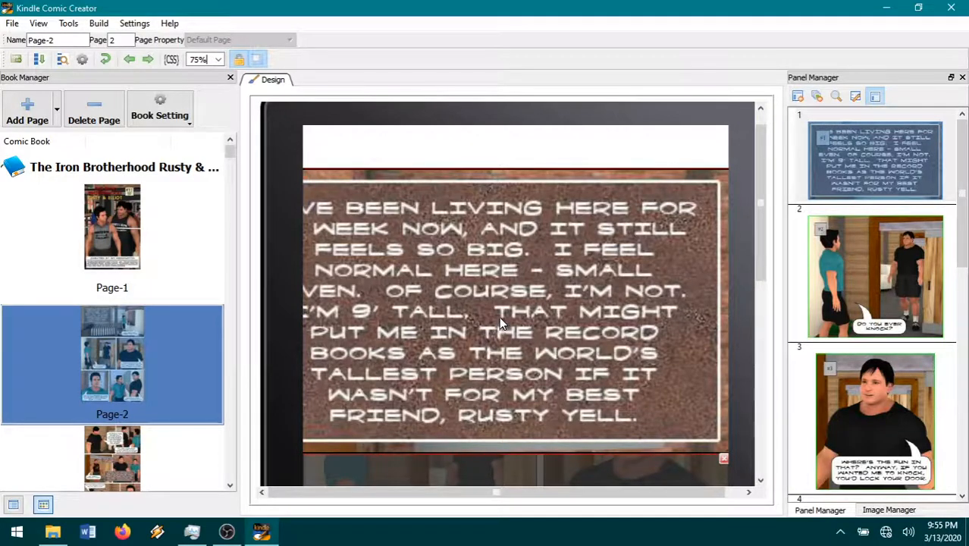
left_click(499, 316)
Step: Set the magnification level of panel #1 on Page-2 to 200% and preview the narration box
right_click(437, 238)
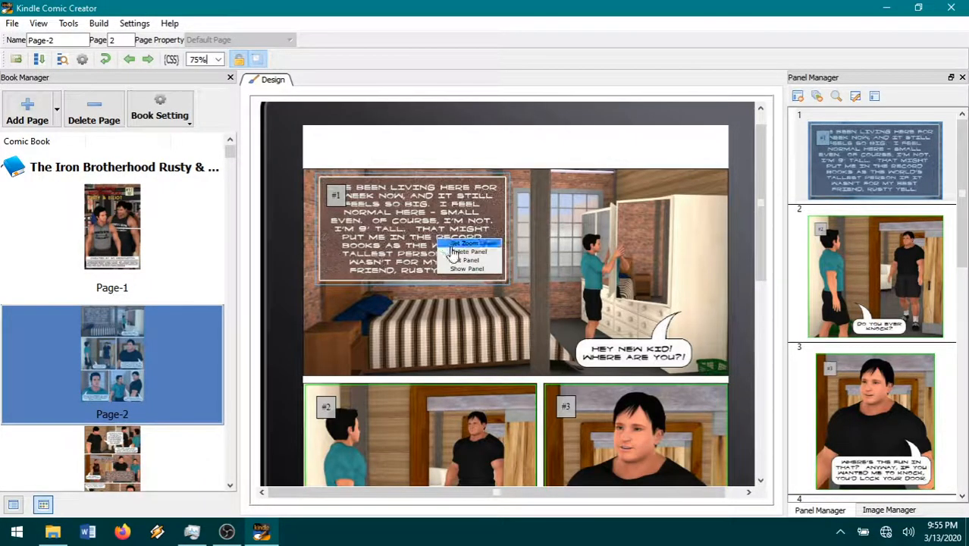
left_click(485, 243)
left_click_drag(509, 216, 488, 216)
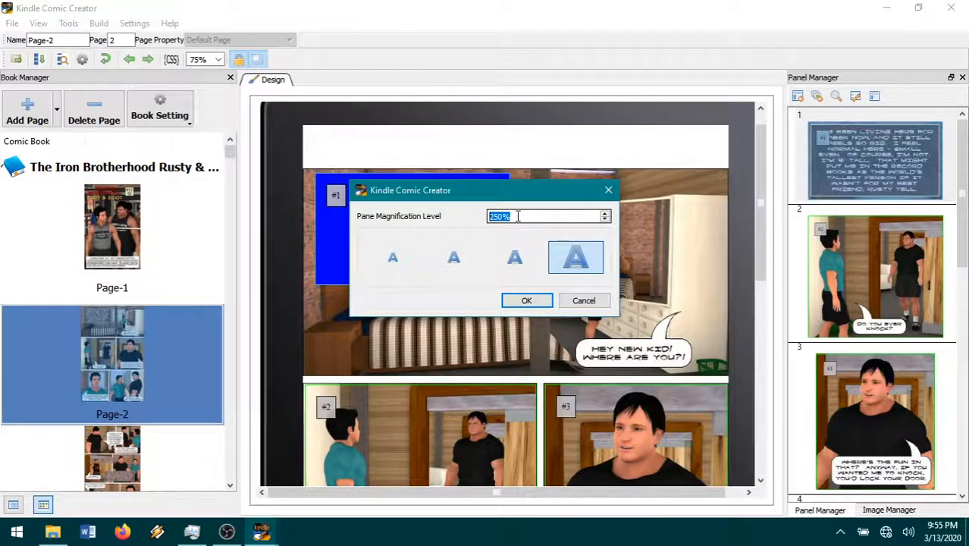
left_click(515, 257)
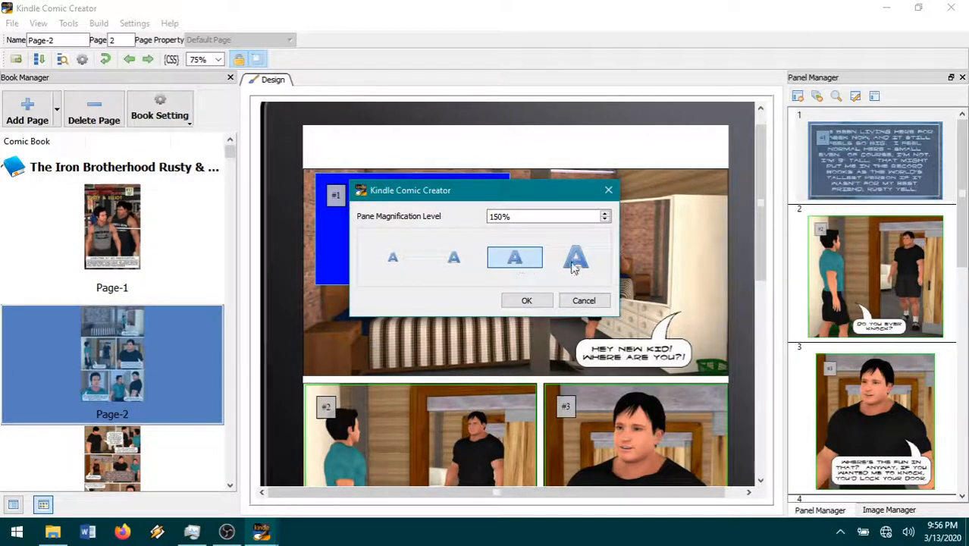
left_click_drag(511, 217, 488, 218)
type("200")
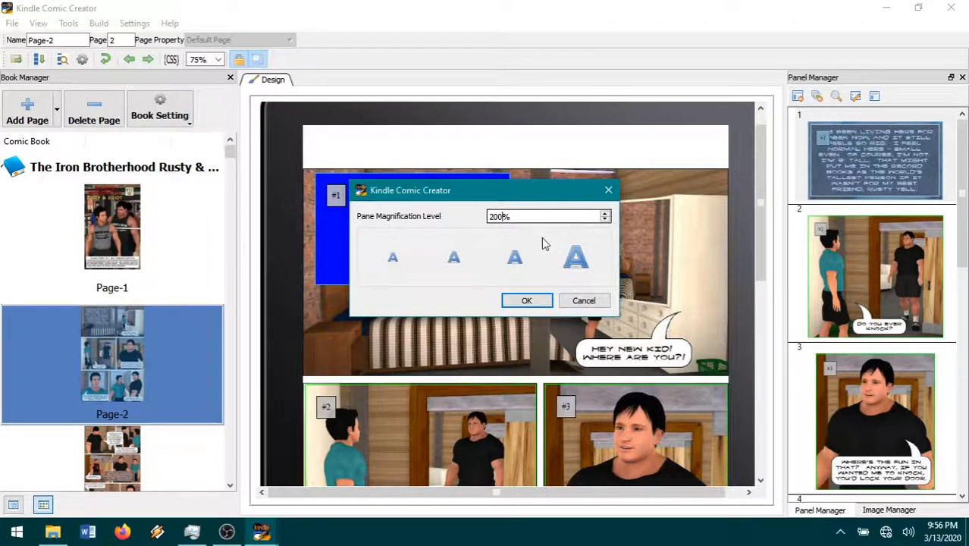
left_click(531, 301)
left_click(427, 238)
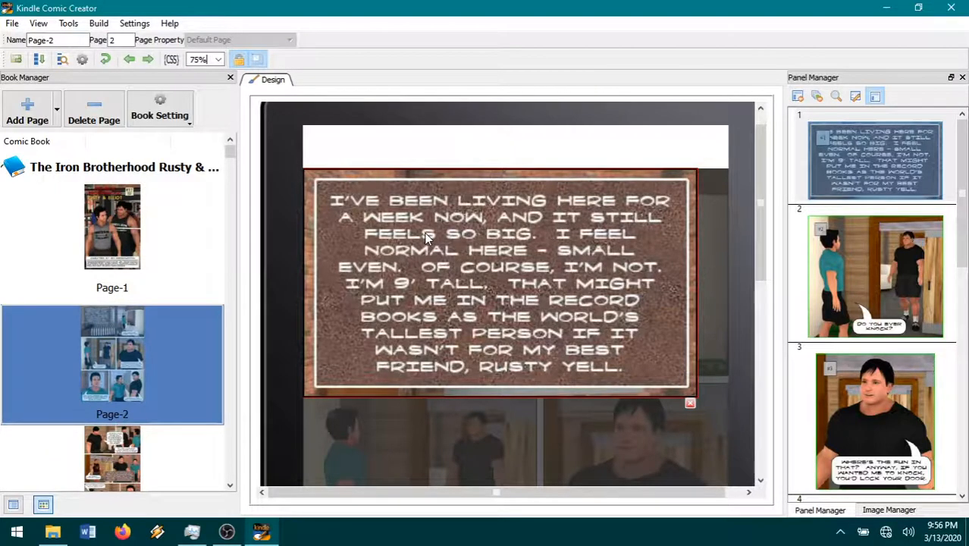
left_click(477, 267)
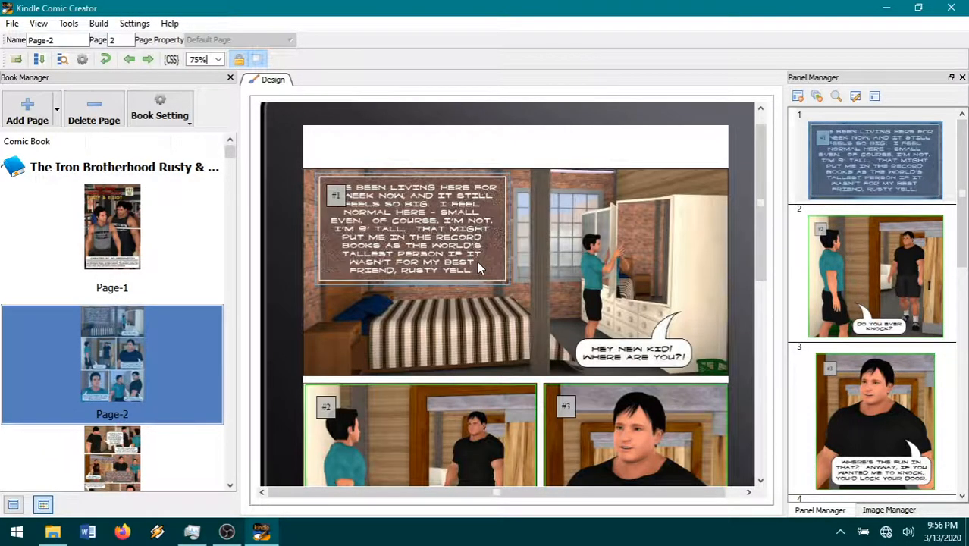
Step: Set the magnification level of panel #1 on Page-2 to the 150% preset
right_click(408, 251)
left_click(426, 256)
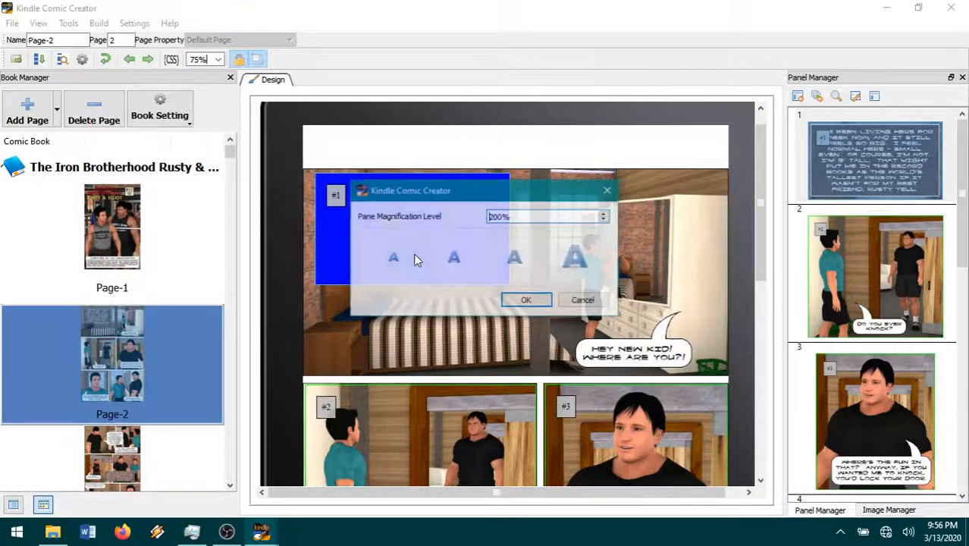
left_click(514, 258)
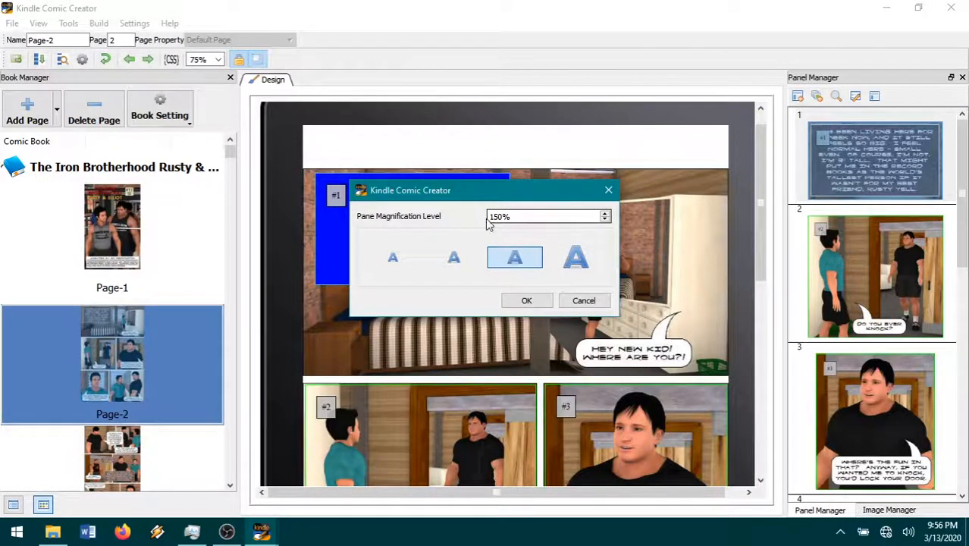
left_click(523, 303)
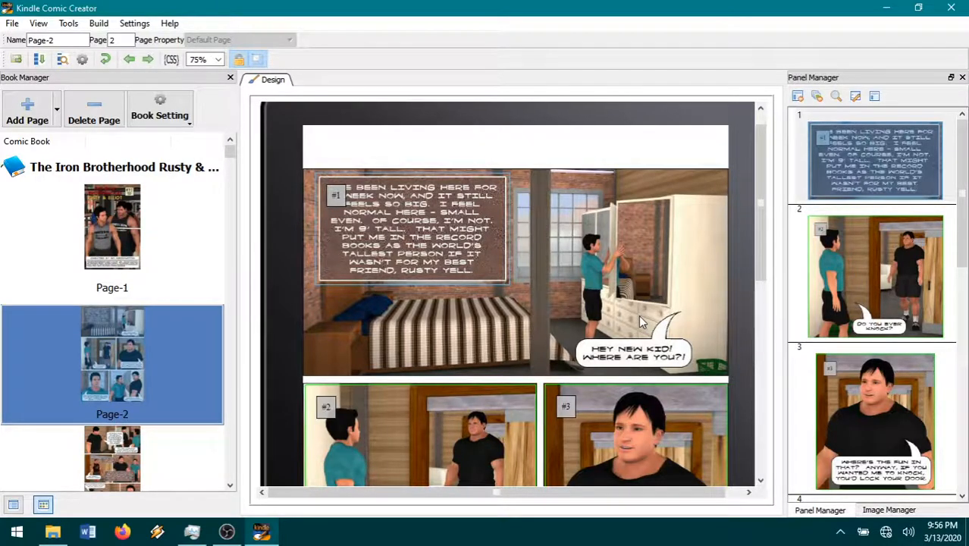
Step: Add a new Kindle panel on Page-2 and stretch it around the boy, the wardrobe and the "Hey new kid!" balloon
scroll(641, 322, "down", 1)
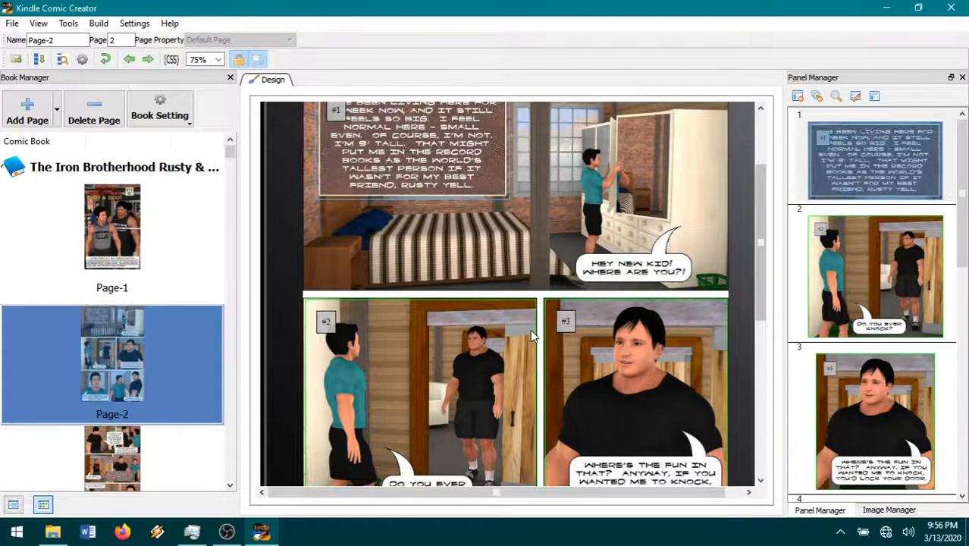
scroll(530, 330, "up", 1)
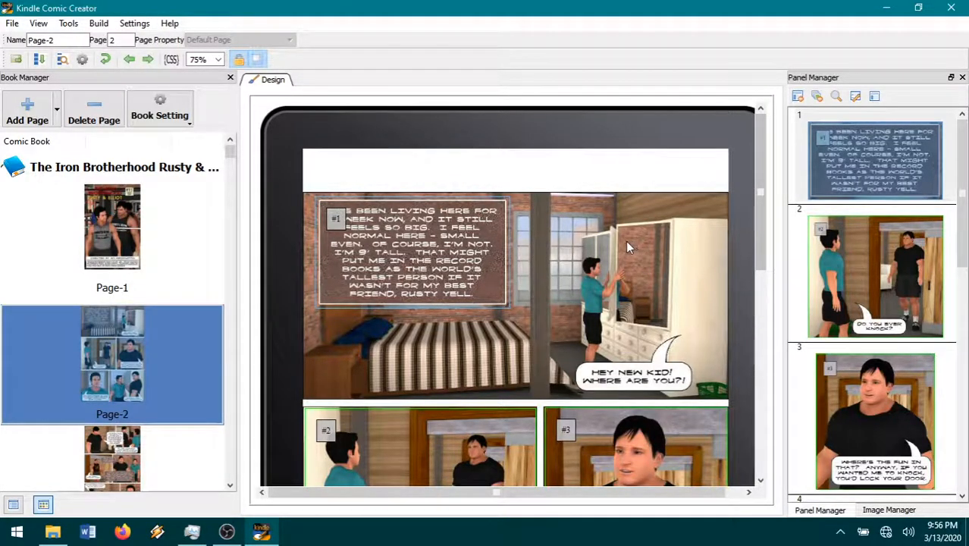
right_click(643, 287)
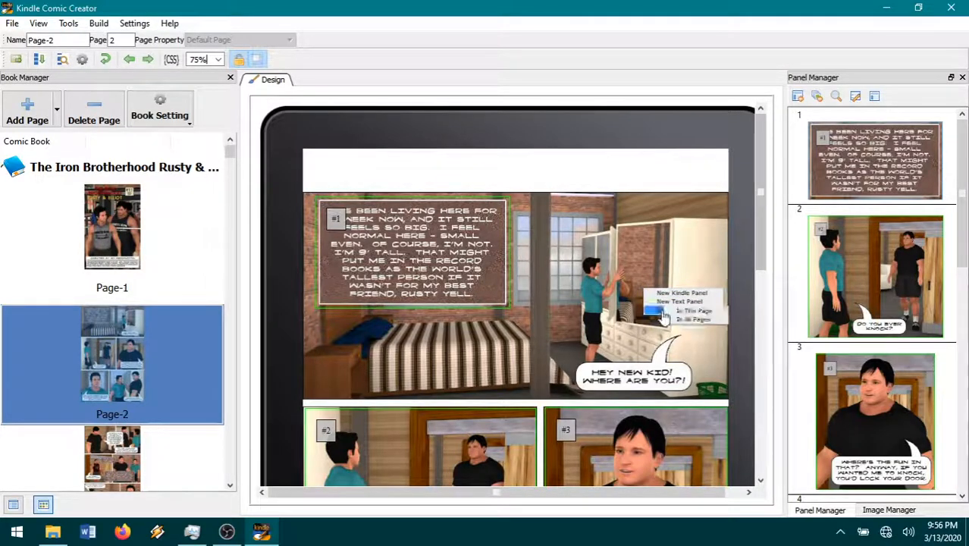
left_click(662, 298)
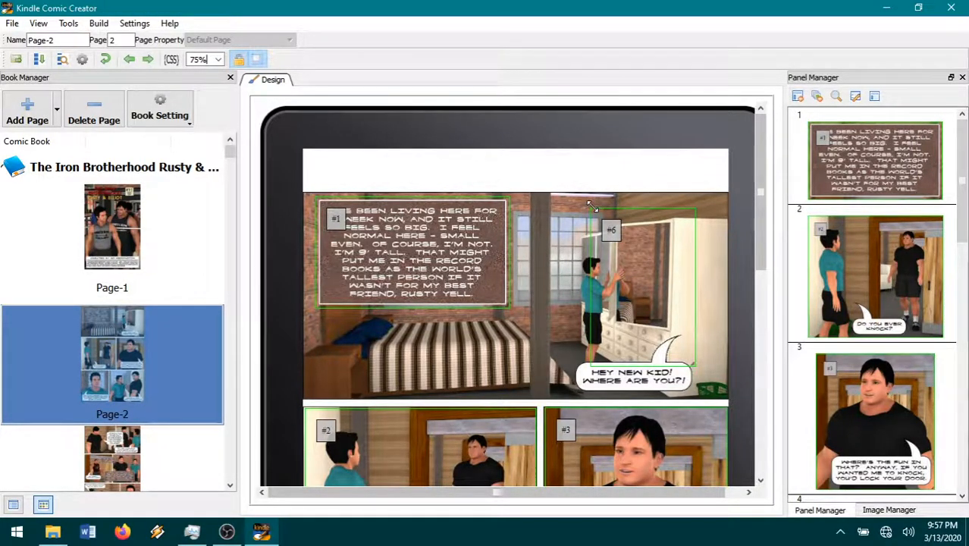
left_click_drag(589, 207, 531, 214)
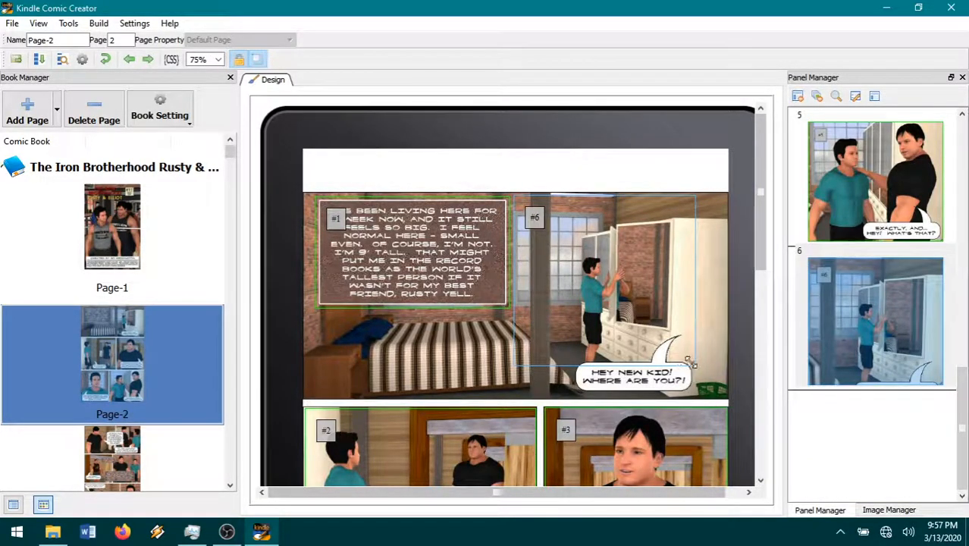
left_click_drag(695, 365, 711, 396)
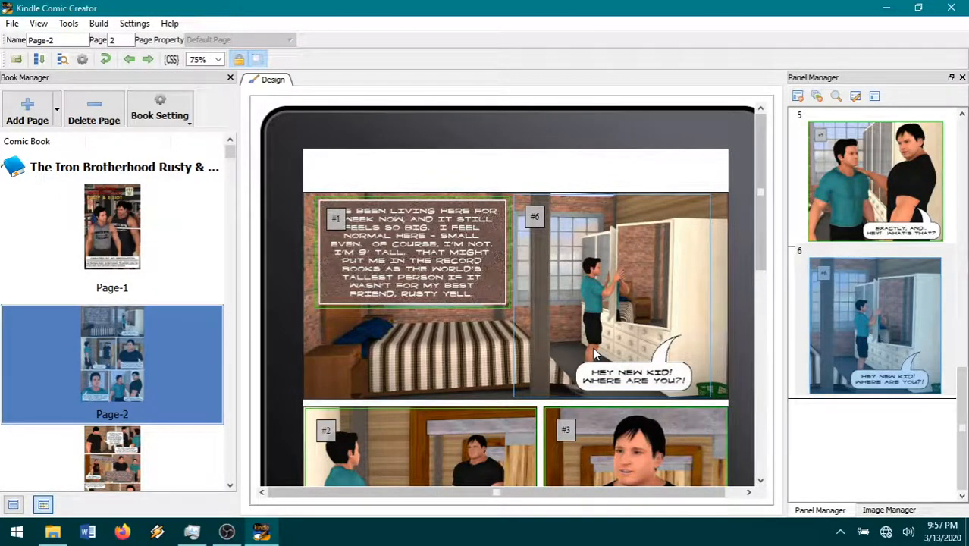
Step: Preview the new panel #6 on Page-2, check its magnification level and accept it as set
scroll(596, 353, "down", 3)
scroll(595, 353, "up", 3)
double_click(602, 295)
scroll(597, 295, "down", 2)
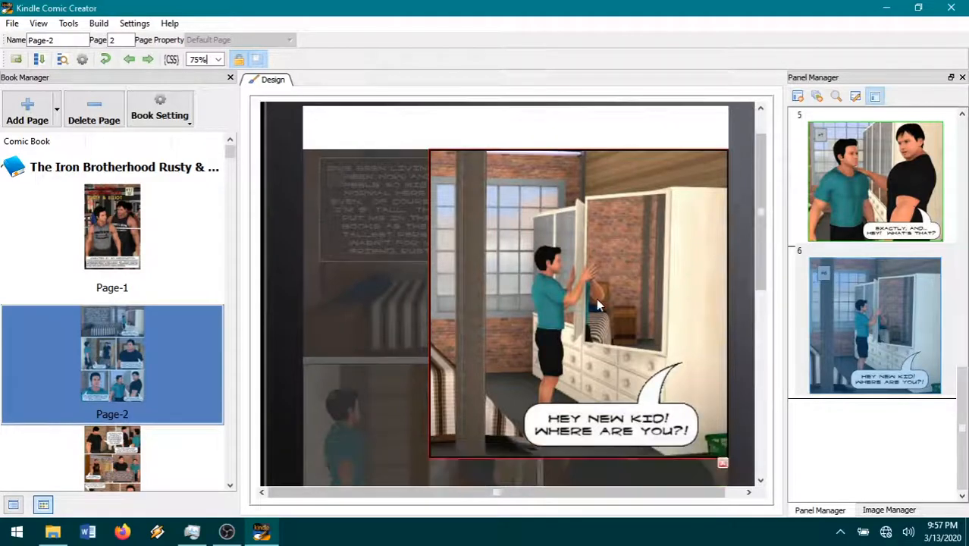
double_click(584, 274)
right_click(626, 218)
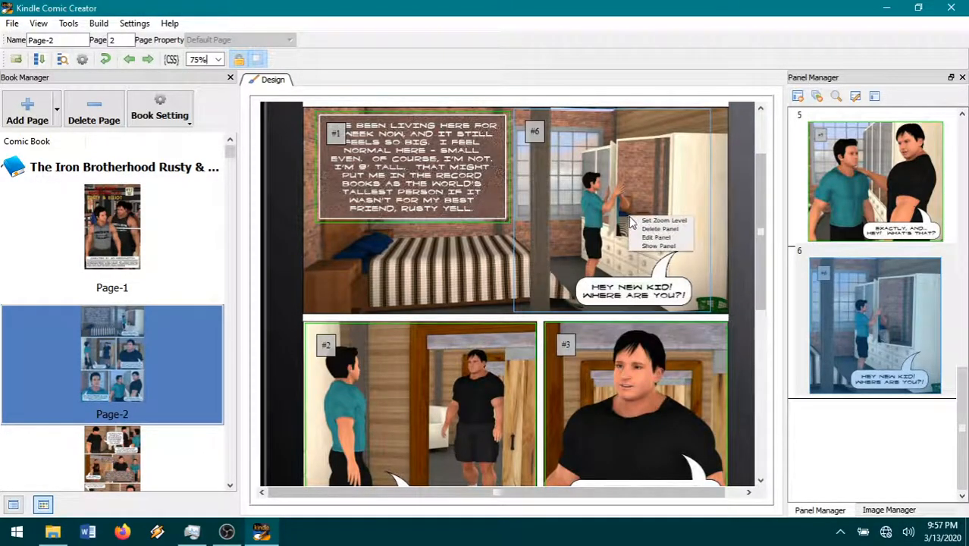
left_click(651, 228)
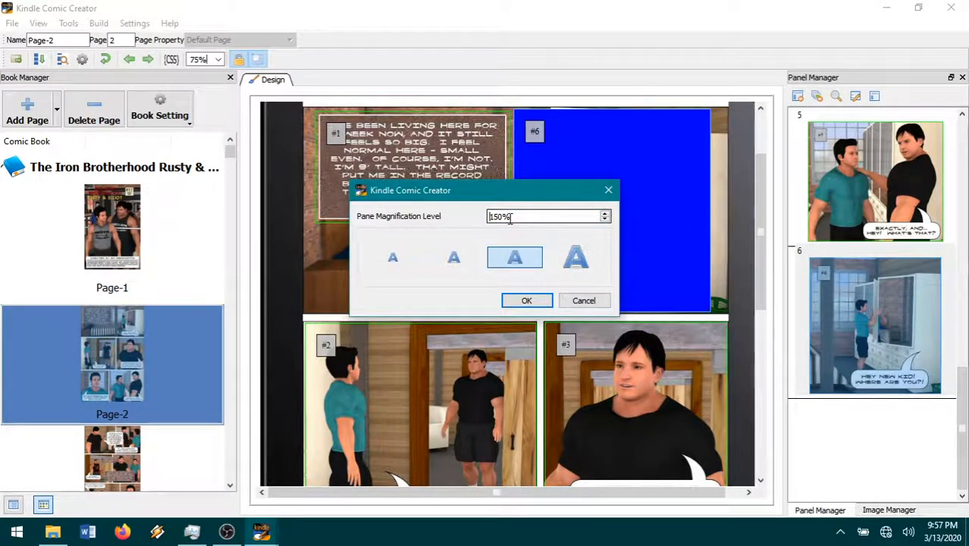
left_click(520, 302)
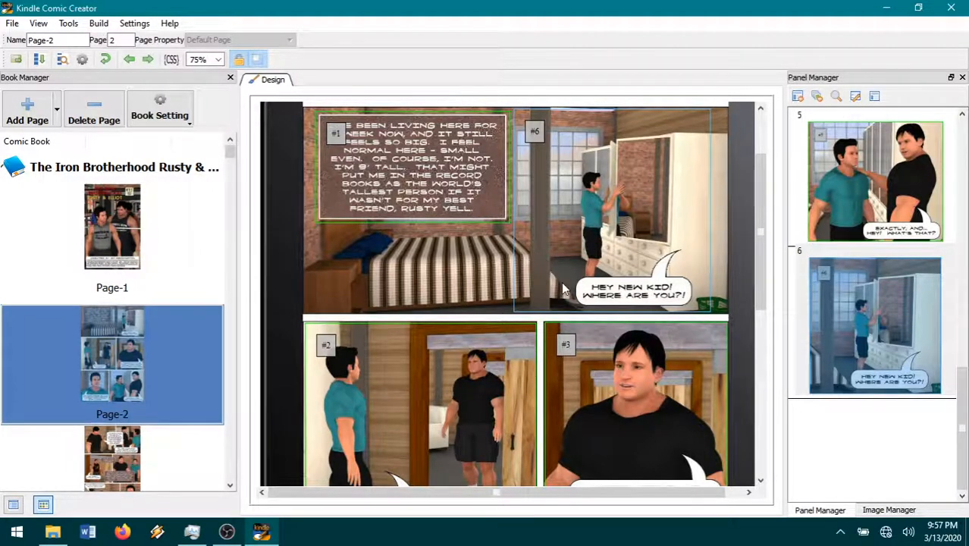
Step: Fine-tune the facing upper corners of panels #2 and #3, and of panels #4 and #5, on Page-2 to fit their artwork
scroll(562, 289, "down", 2)
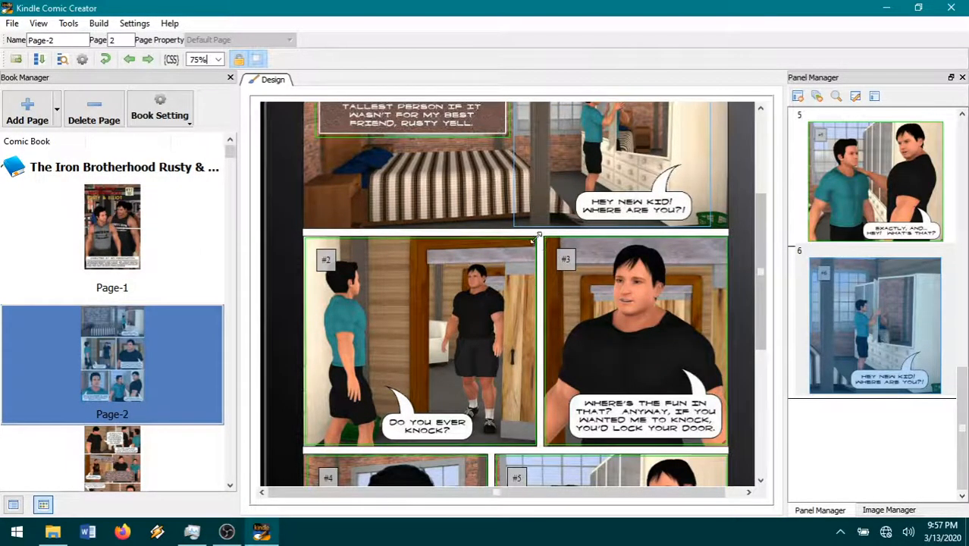
left_click(534, 240)
left_click(541, 238)
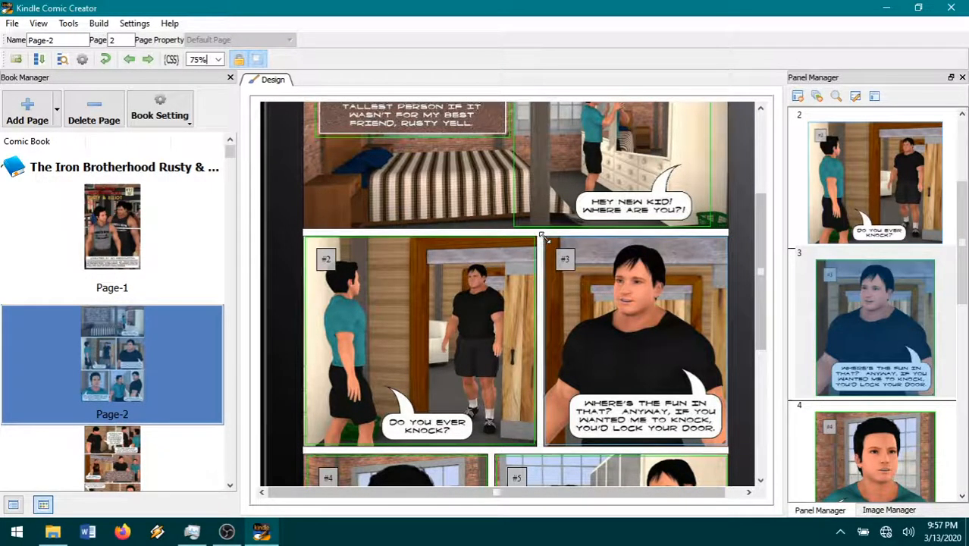
scroll(544, 238, "down", 3)
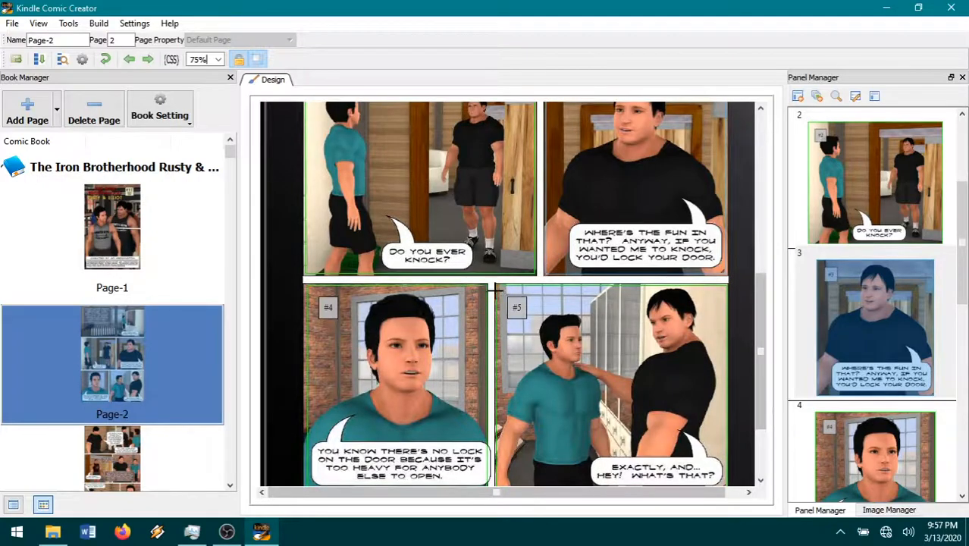
left_click(486, 288)
left_click_drag(486, 287, 488, 285)
left_click(499, 299)
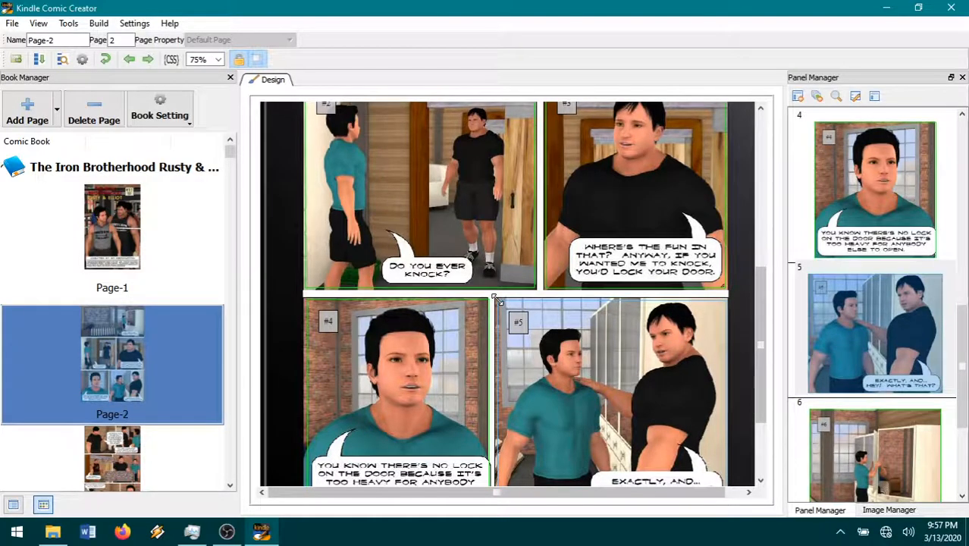
Step: Look over all panel outlines on Page-2 and preview panel #1's magnified narration box
scroll(573, 311, "down", 2)
scroll(572, 310, "up", 6)
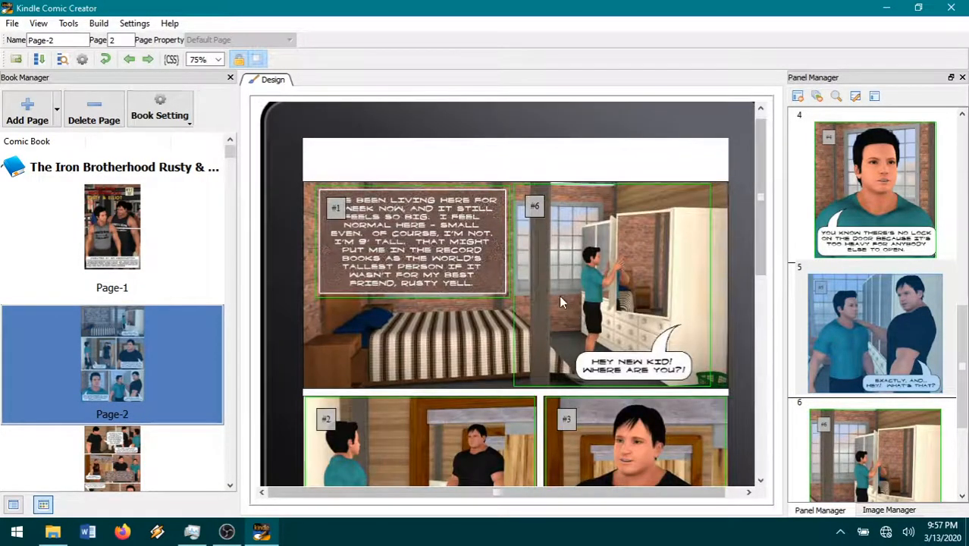
scroll(555, 320, "down", 3)
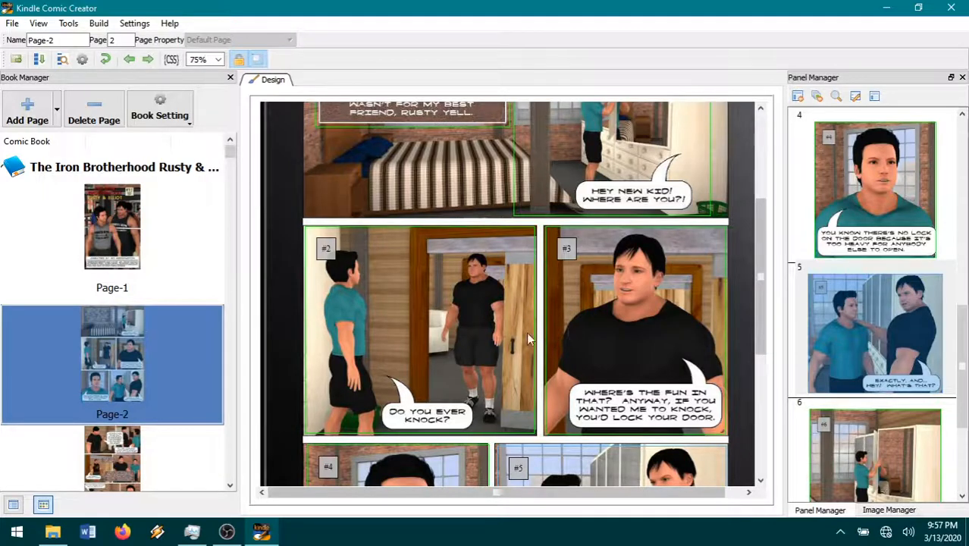
scroll(512, 341, "up", 3)
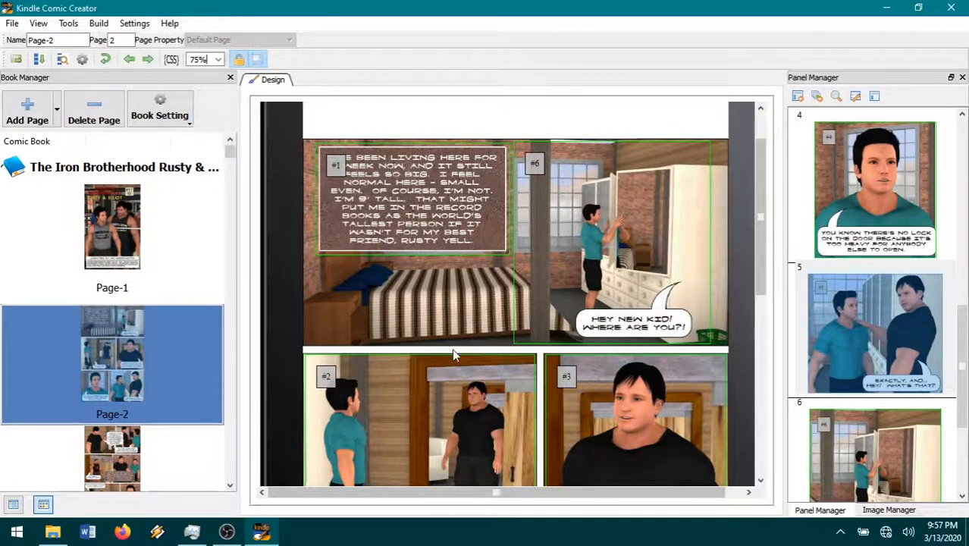
double_click(459, 227)
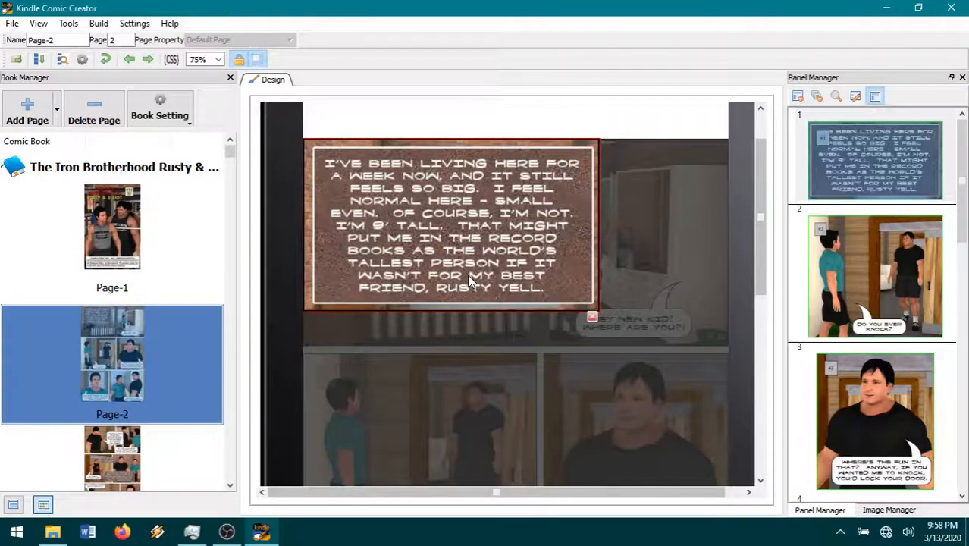
scroll(469, 280, "down", 1)
scroll(470, 280, "up", 1)
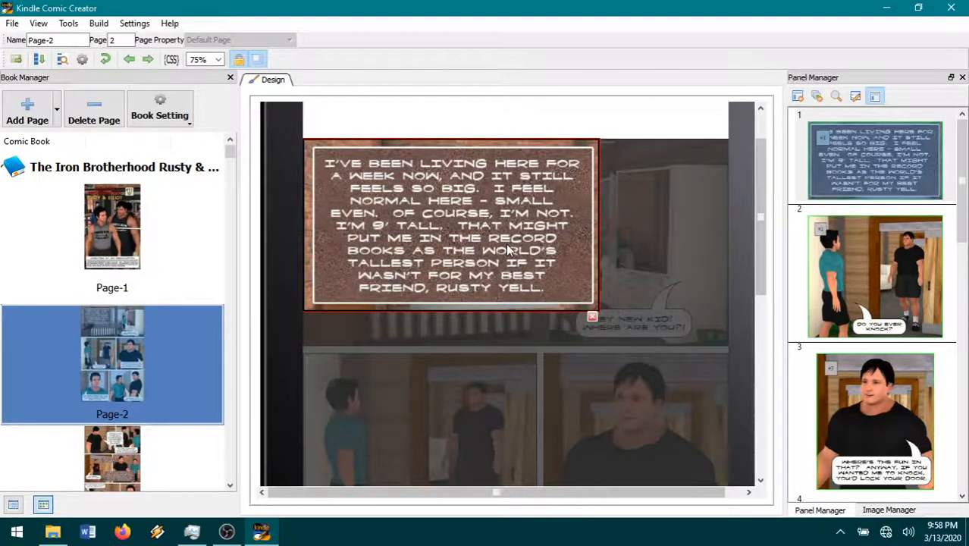
left_click(494, 260)
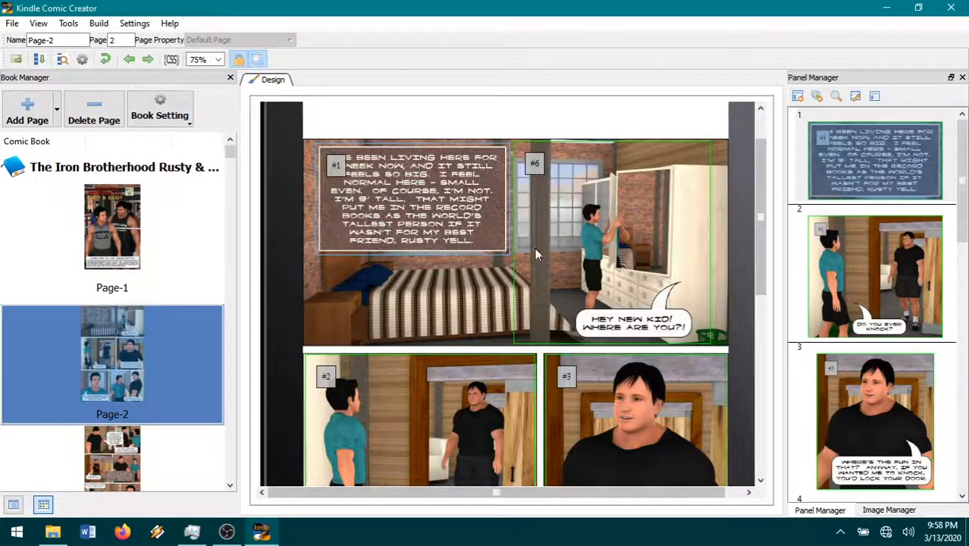
Step: Preview the magnified views of panels #1, #6 and #2 on Page-2 to check their reading order
double_click(430, 215)
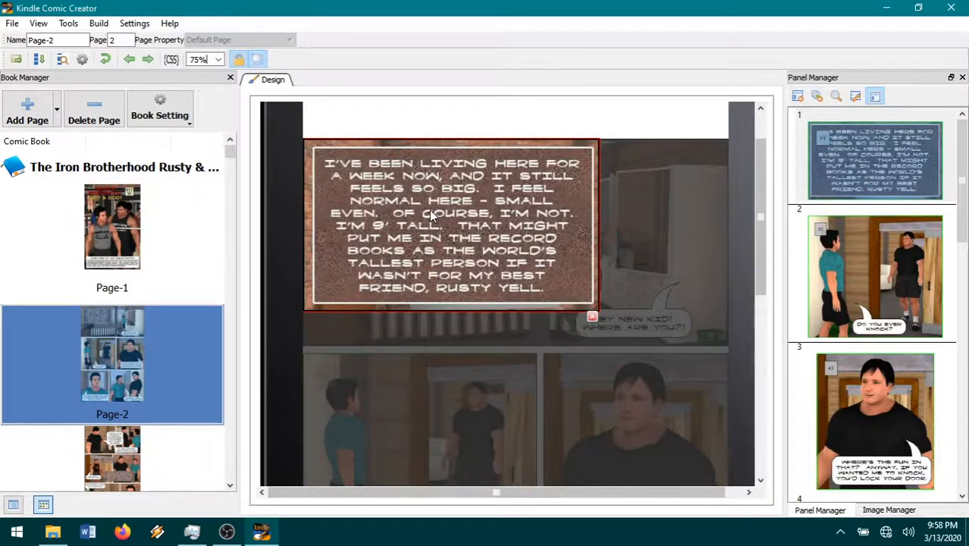
left_click(430, 215)
double_click(629, 237)
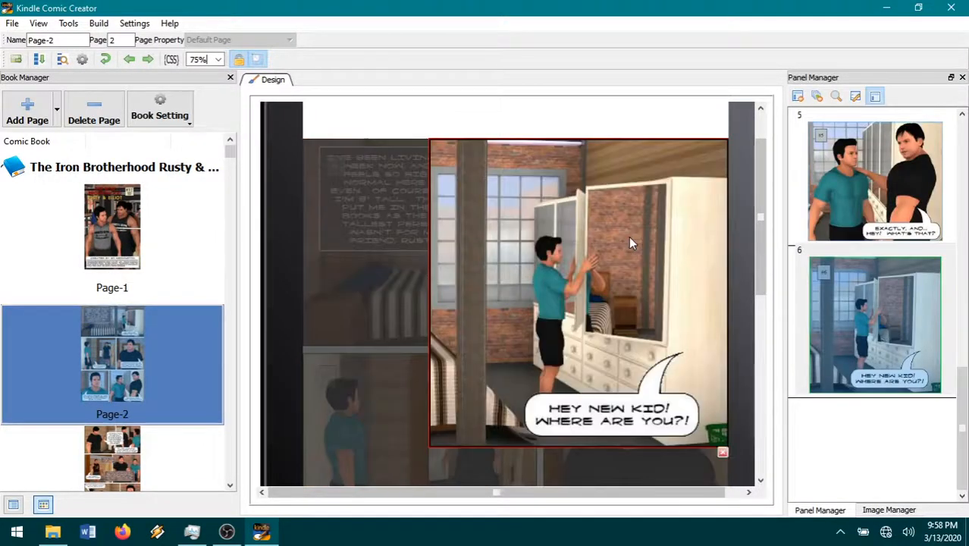
left_click(442, 369)
double_click(416, 396)
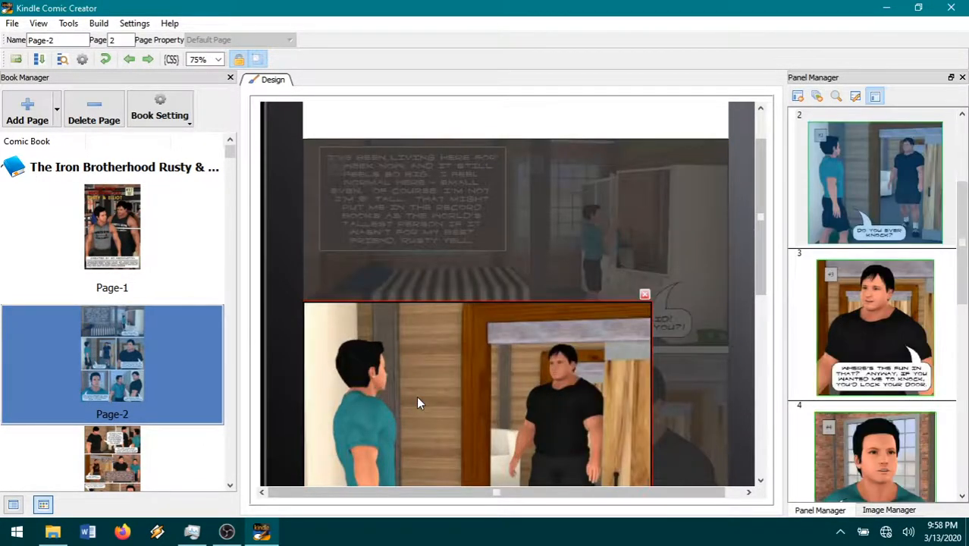
left_click(416, 396)
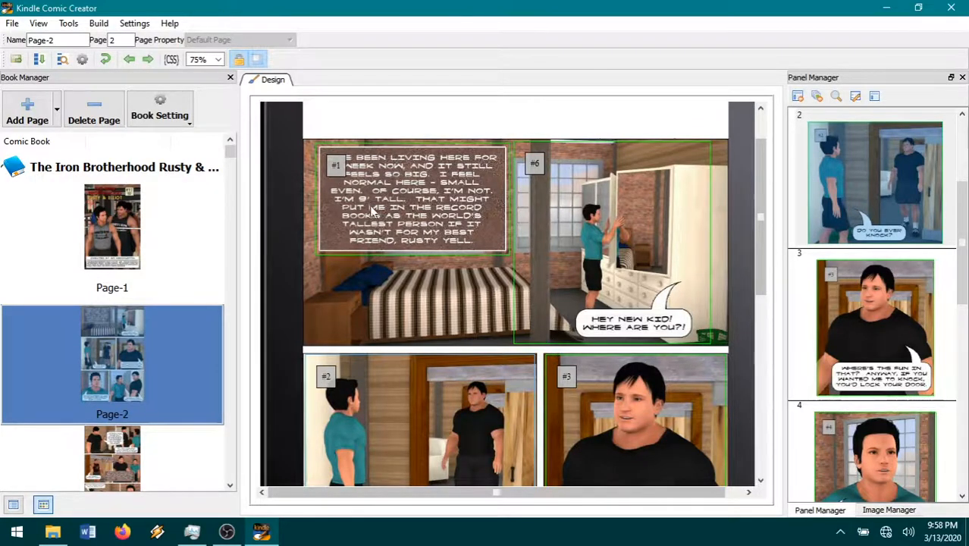
Step: Look through all of Page-2's panels from the narration box to the last row to compare their numbering with the story order
scroll(350, 205, "down", 2)
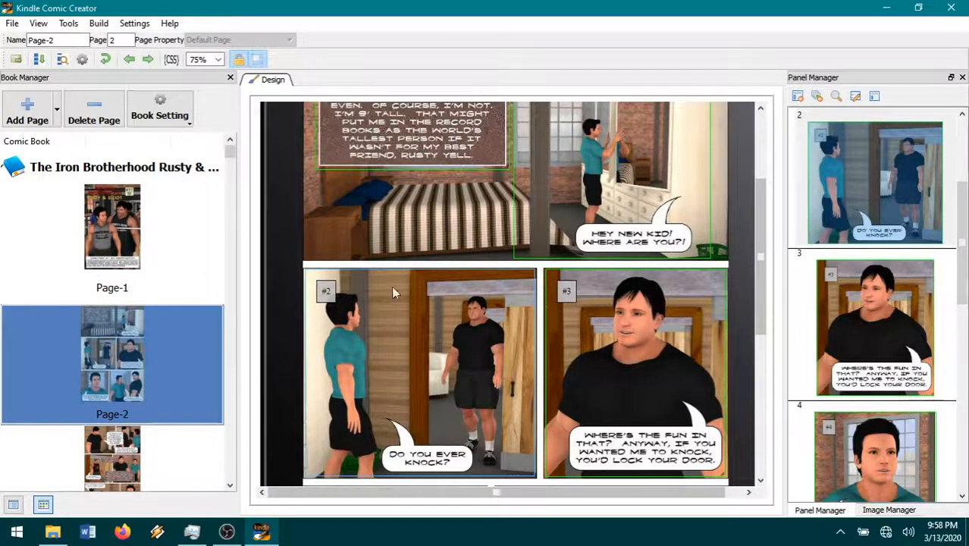
scroll(455, 264, "down", 4)
scroll(455, 265, "up", 6)
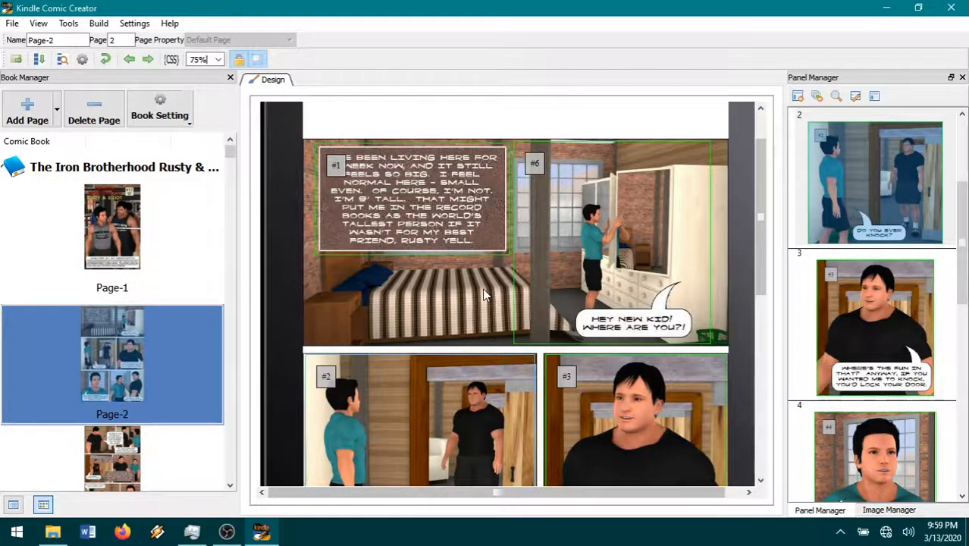
scroll(556, 306, "down", 5)
scroll(556, 304, "up", 4)
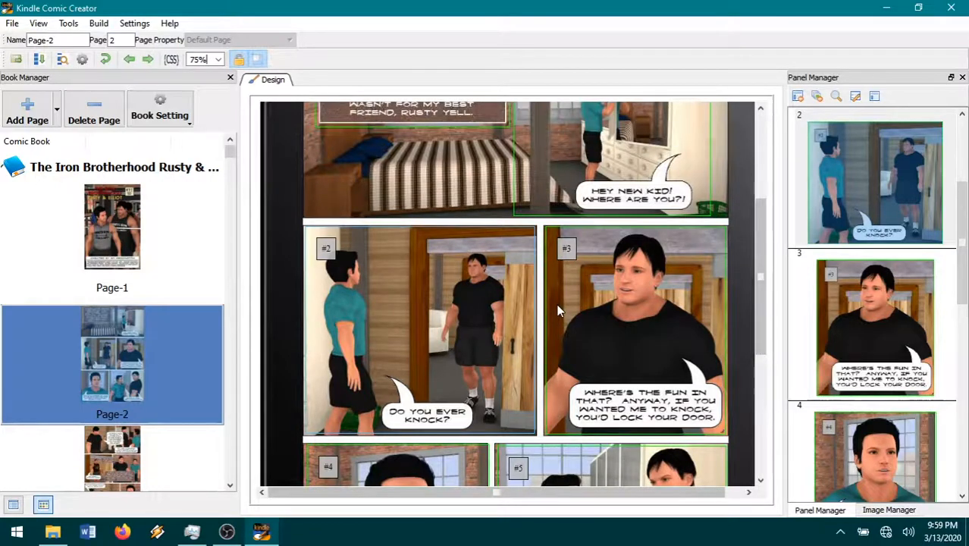
scroll(557, 305, "up", 1)
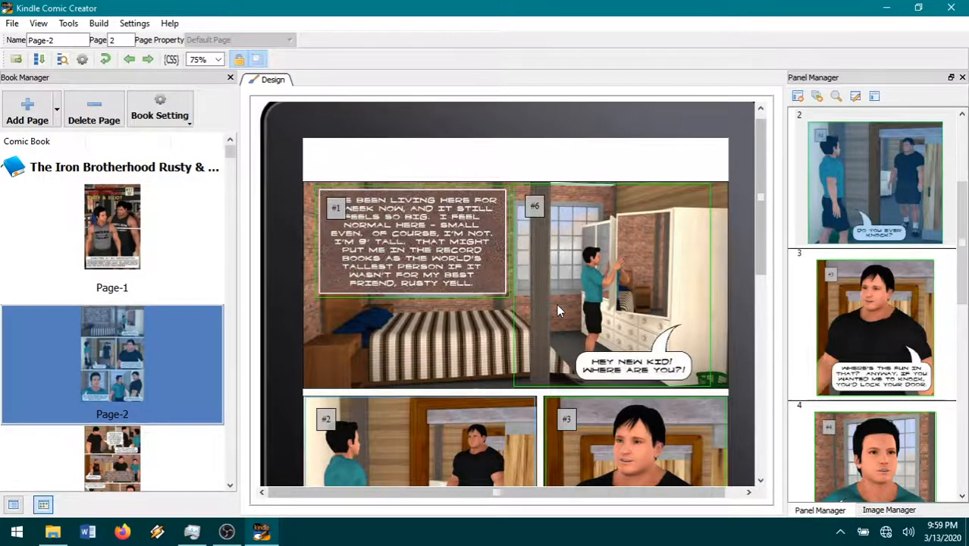
scroll(557, 304, "down", 1)
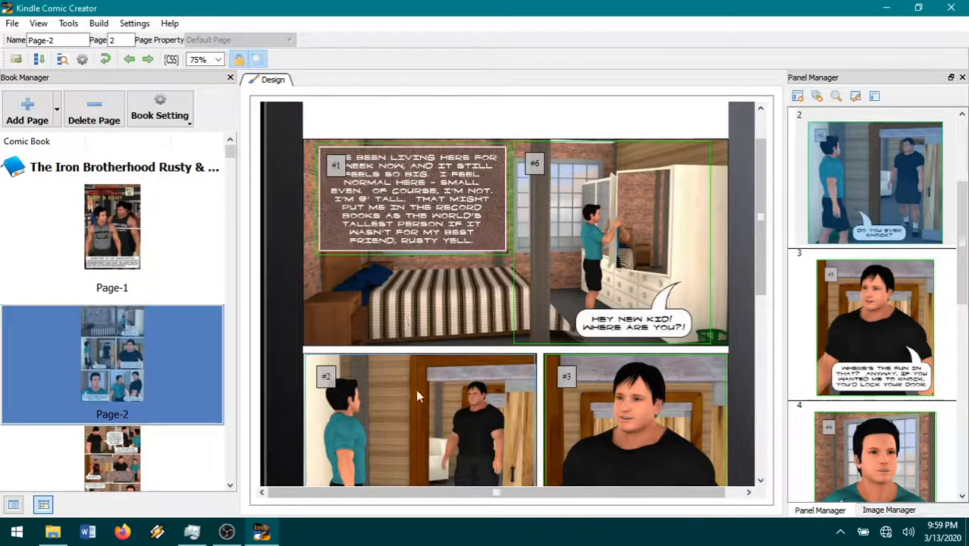
scroll(435, 402, "down", 5)
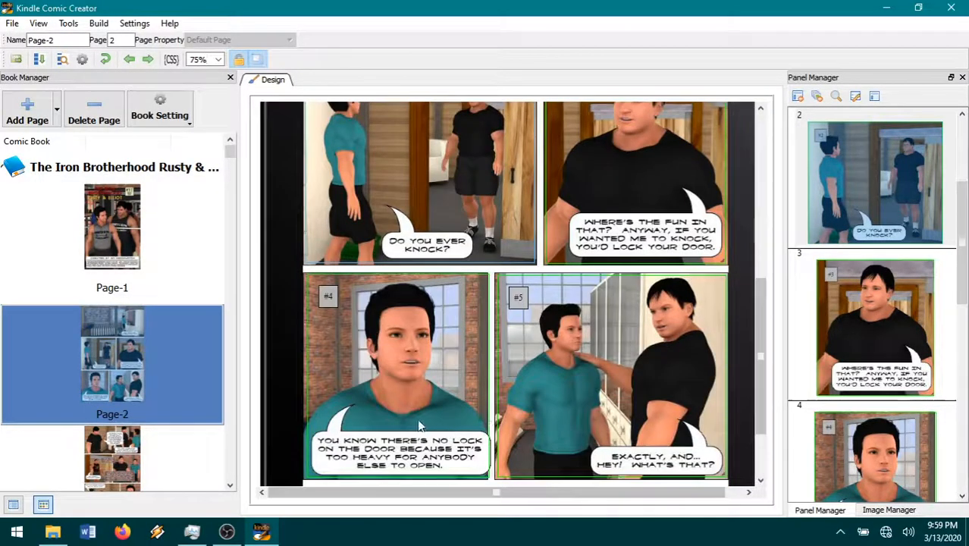
scroll(616, 364, "up", 5)
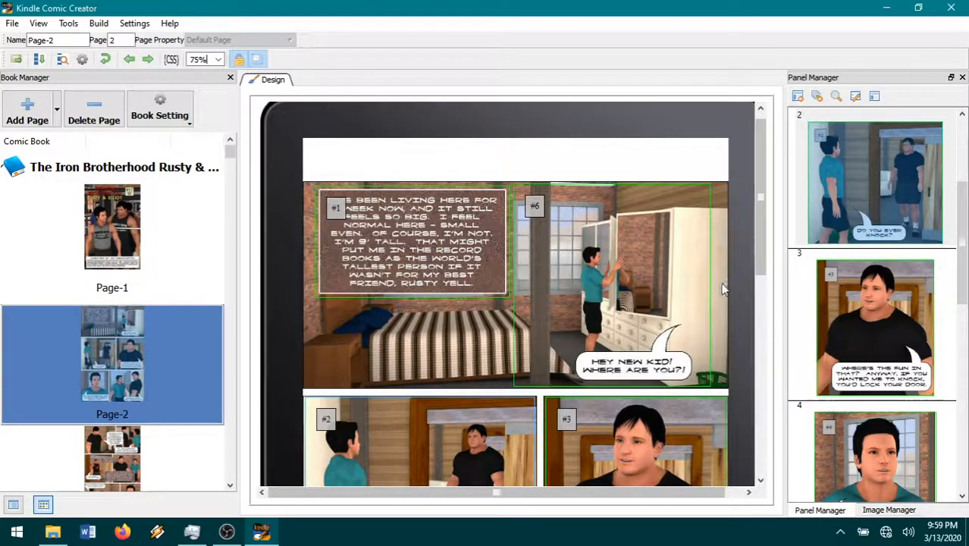
Step: Move Page-2's panel #6 with the "Hey new kid!" balloon to second place in the panel order and check the resulting sequence
scroll(854, 312, "down", 3)
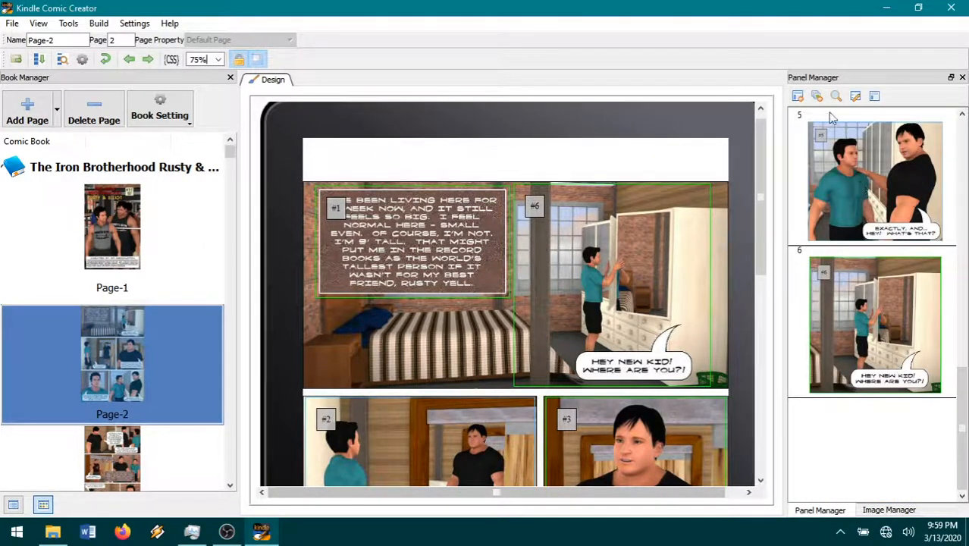
left_click_drag(837, 349, 857, 216)
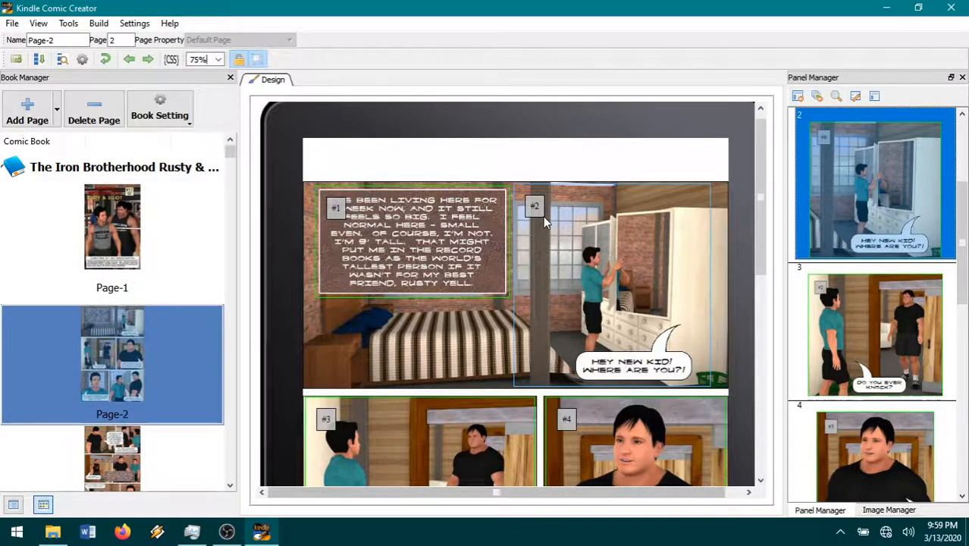
scroll(819, 319, "up", 2)
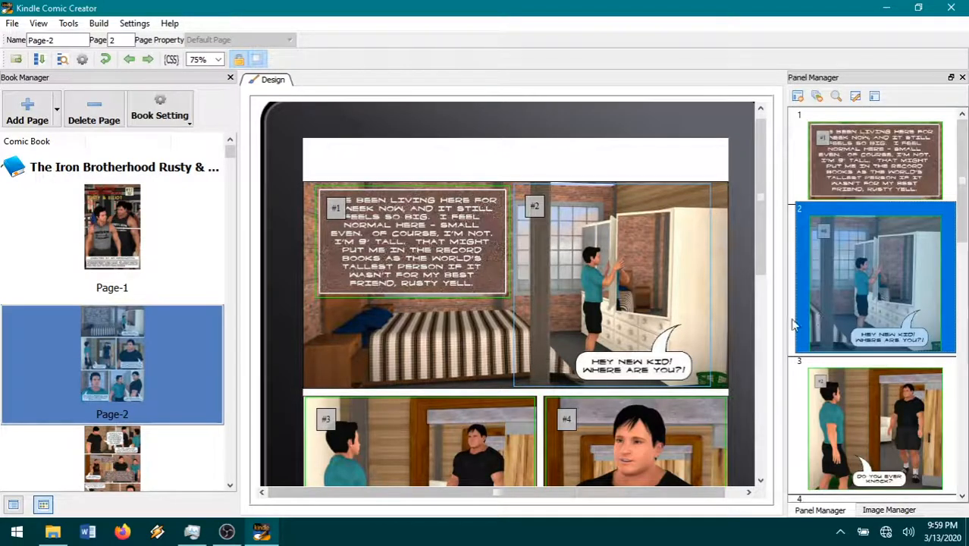
scroll(908, 238, "down", 4)
scroll(908, 238, "down", 2)
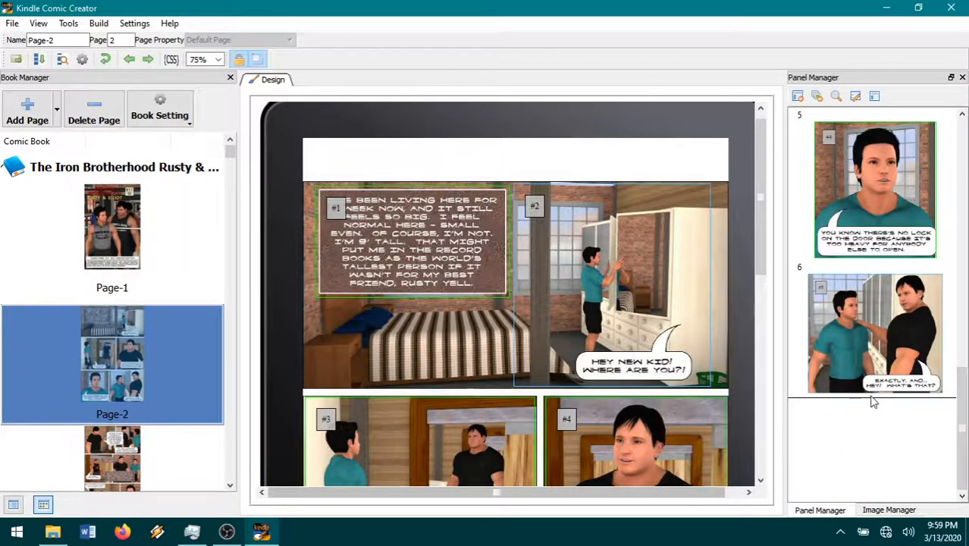
scroll(872, 394, "up", 5)
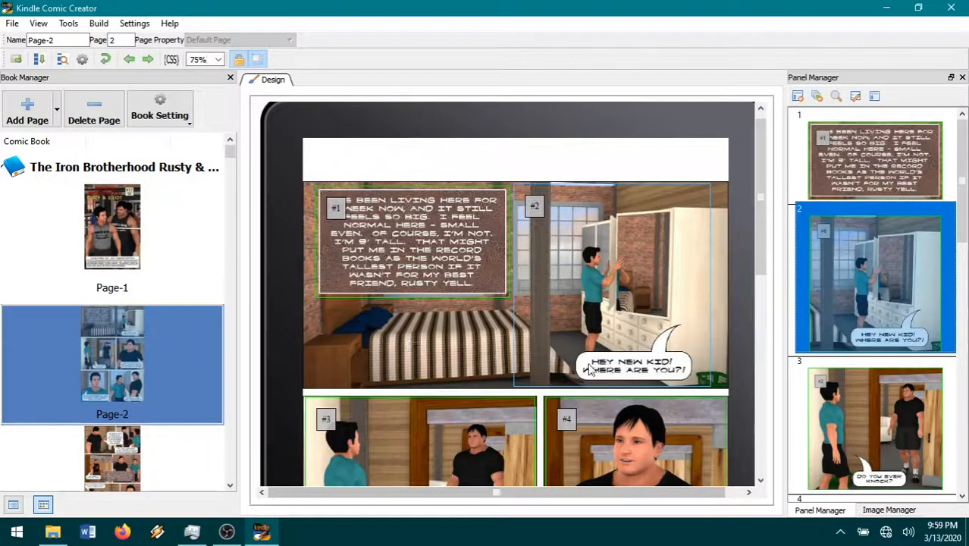
Step: Save the comic book and open Page-3 to review its detected panels
left_click(13, 23)
left_click(34, 73)
scroll(205, 289, "down", 2)
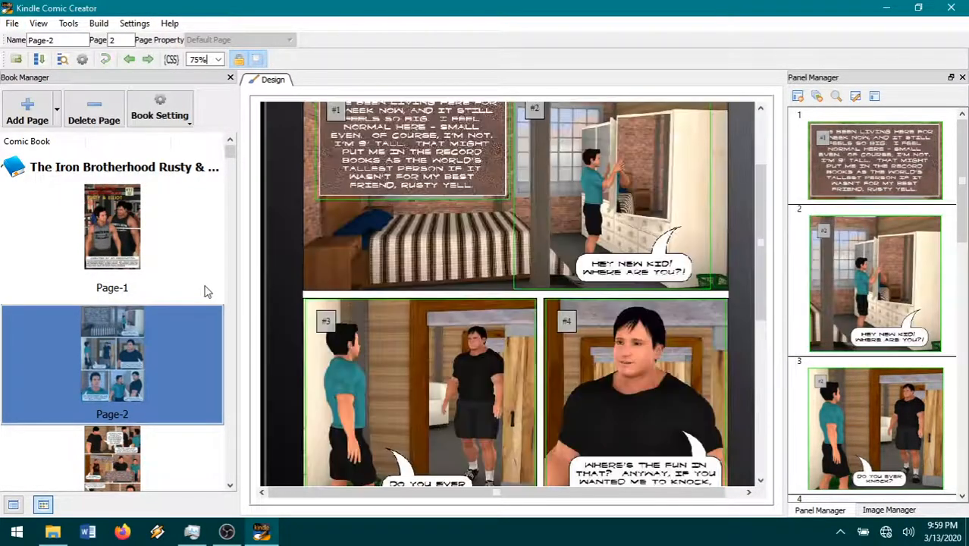
left_click(118, 453)
scroll(435, 381, "up", 2)
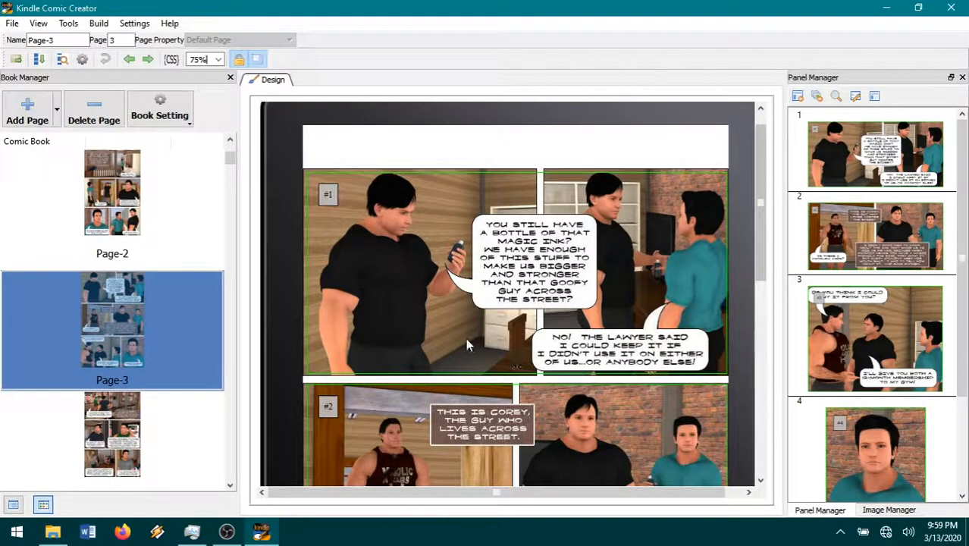
scroll(660, 351, "down", 1)
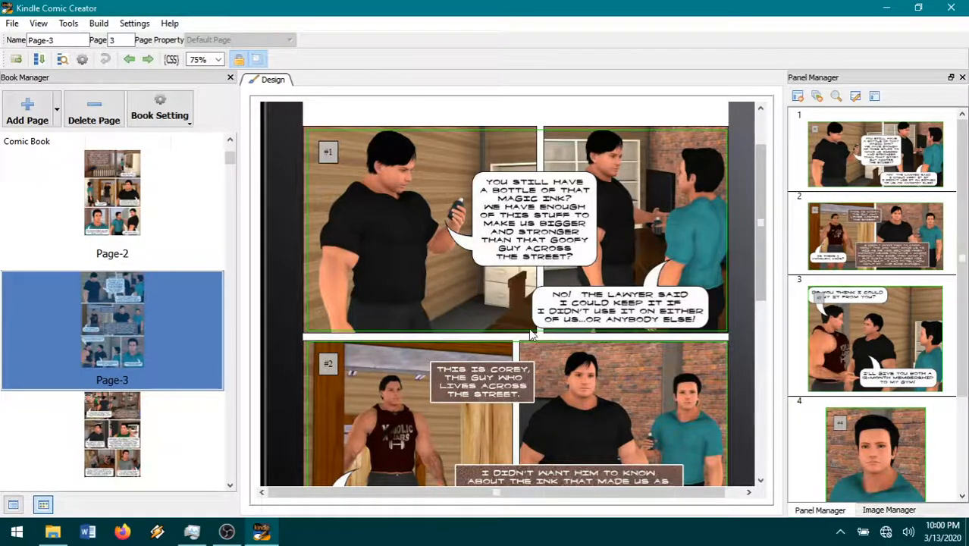
Step: Narrow panel #1 on Page-3 so it ends just past the "You still have a bottle of that magic ink?" balloon
left_click(724, 330)
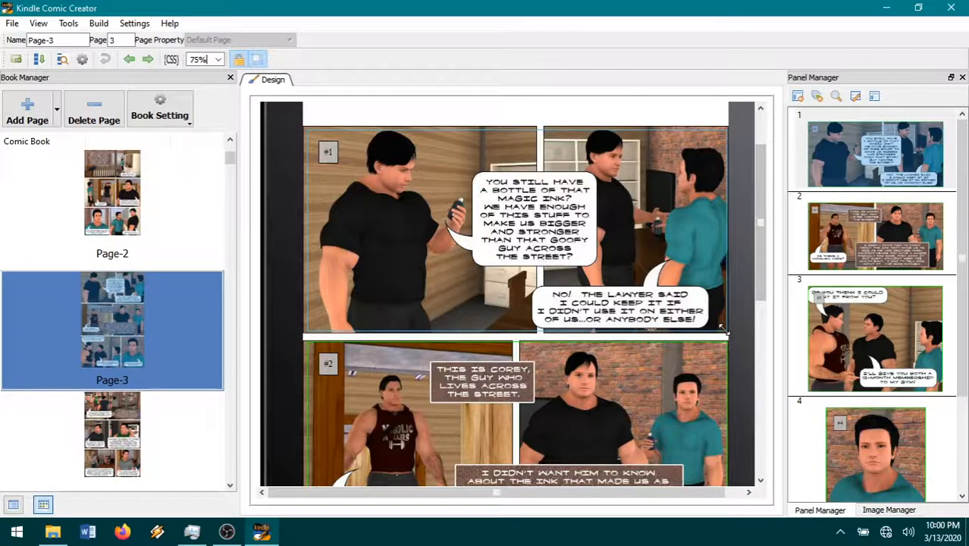
left_click_drag(723, 330, 725, 331)
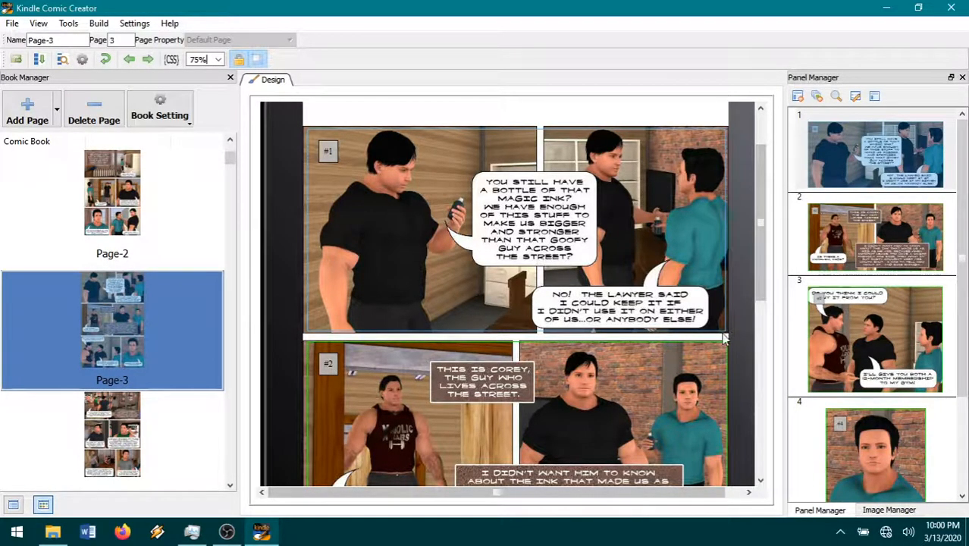
left_click_drag(713, 333, 593, 332)
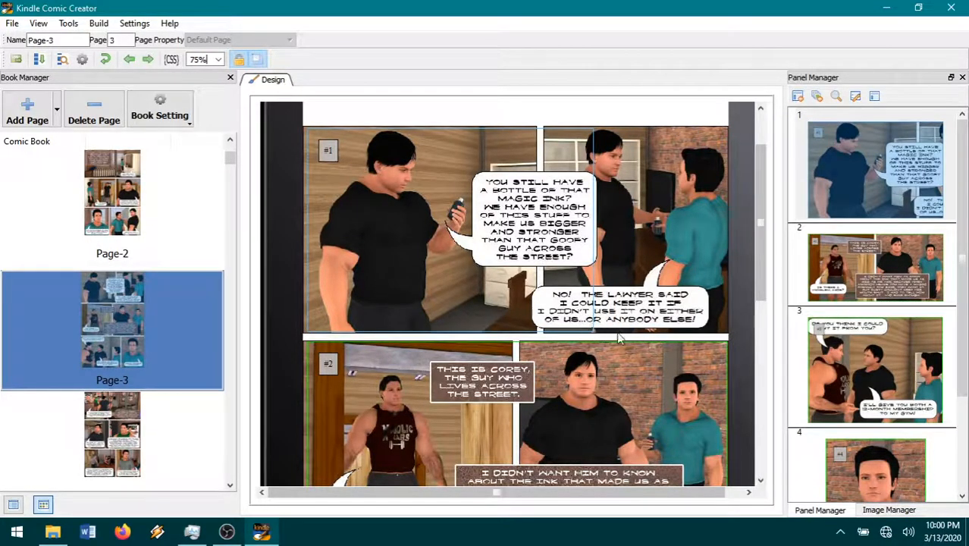
Step: Set the magnification level of panel #1 on Page-3 to 150% and preview the magnified panel
right_click(508, 250)
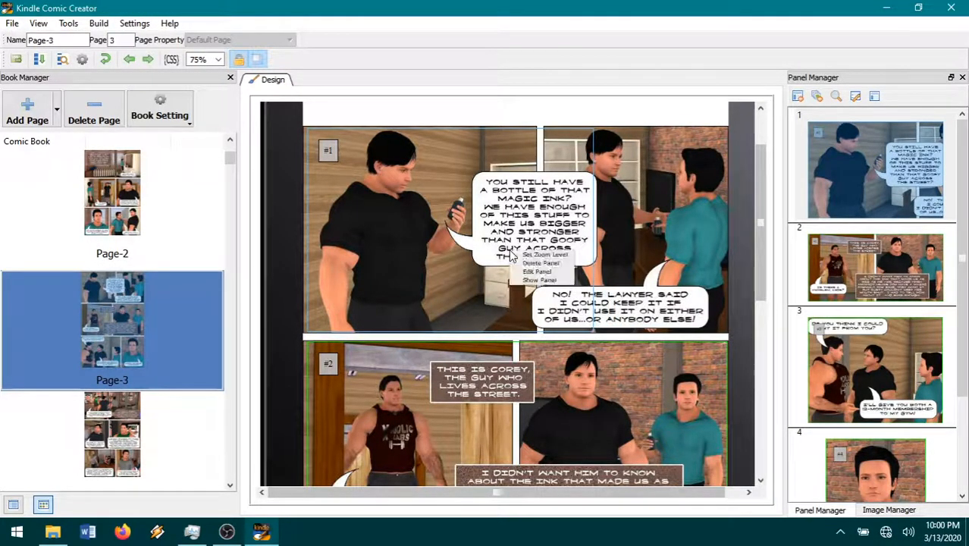
left_click(519, 260)
left_click(516, 257)
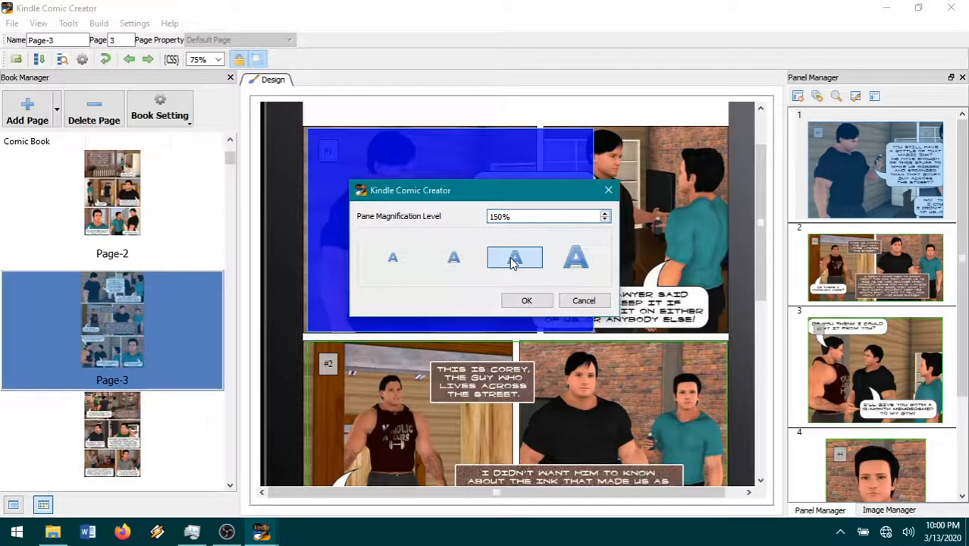
left_click(525, 300)
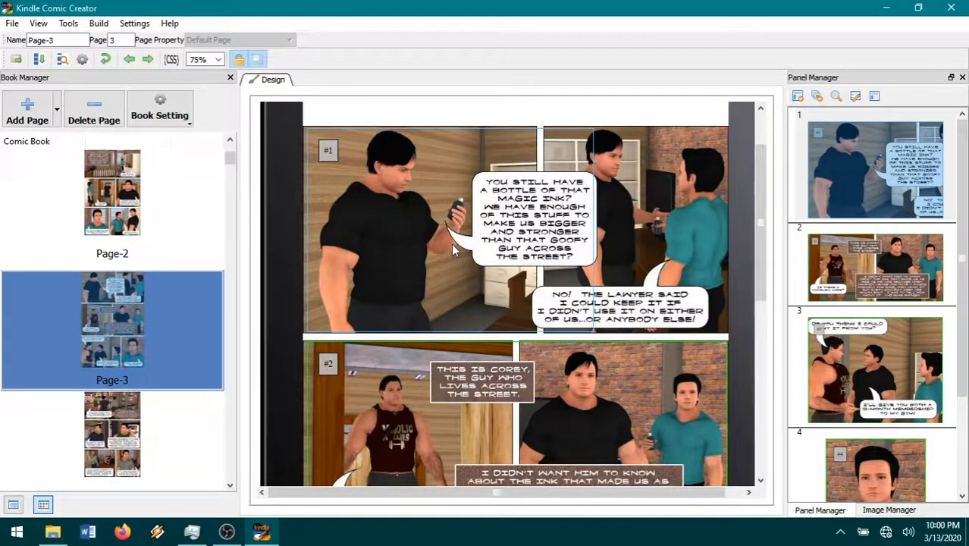
left_click(401, 254)
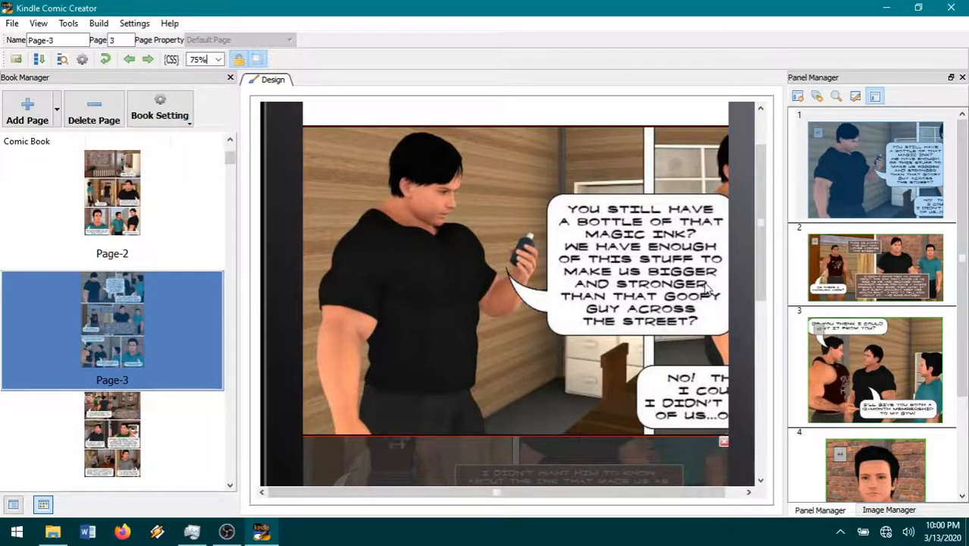
left_click(595, 333)
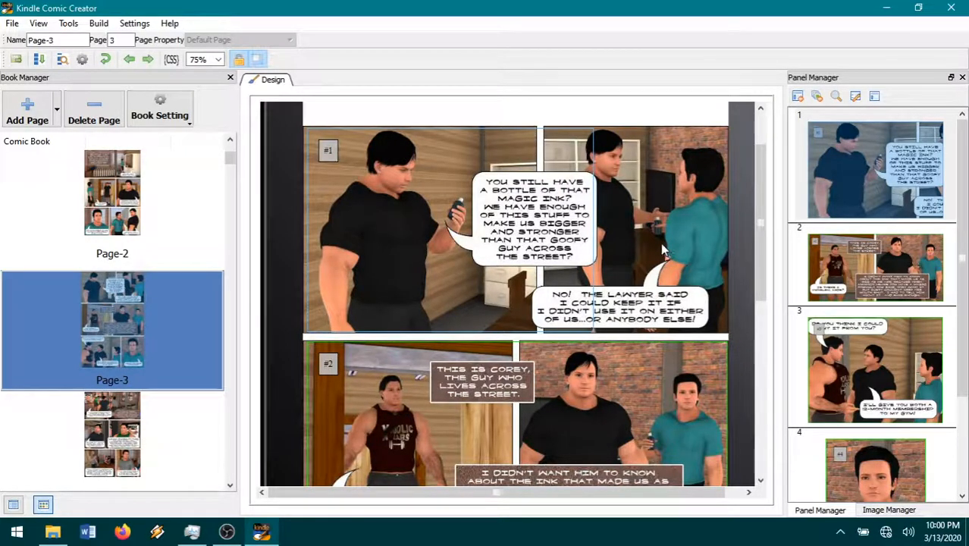
Step: Add a new Kindle panel on Page-3 and stretch it around the two men and the whole "No! The lawyer said" balloon
right_click(672, 203)
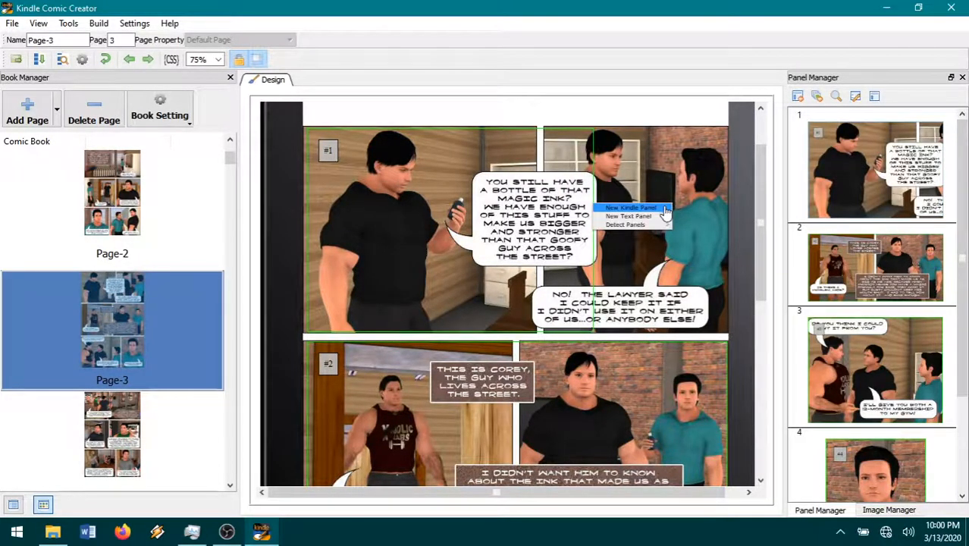
left_click(665, 213)
left_click_drag(637, 279, 726, 333)
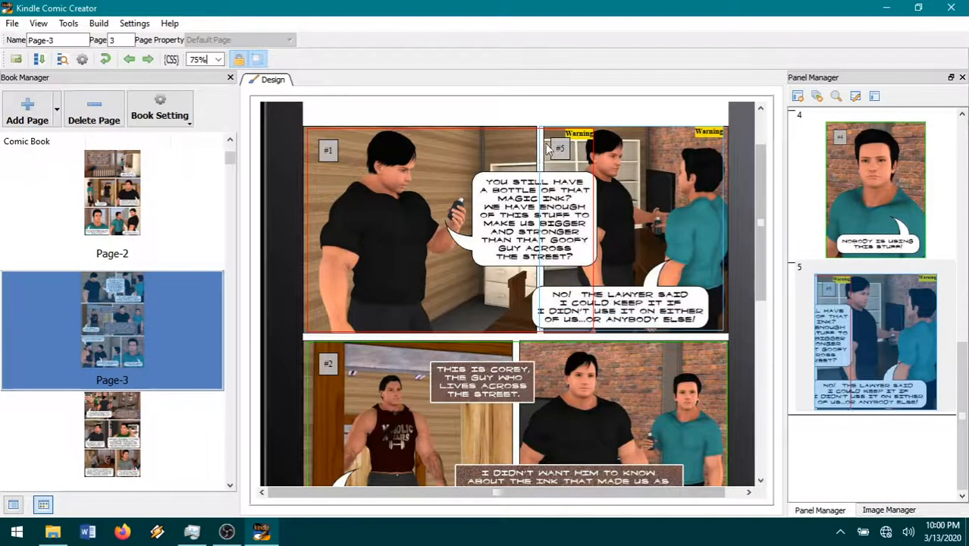
left_click_drag(539, 128, 525, 130)
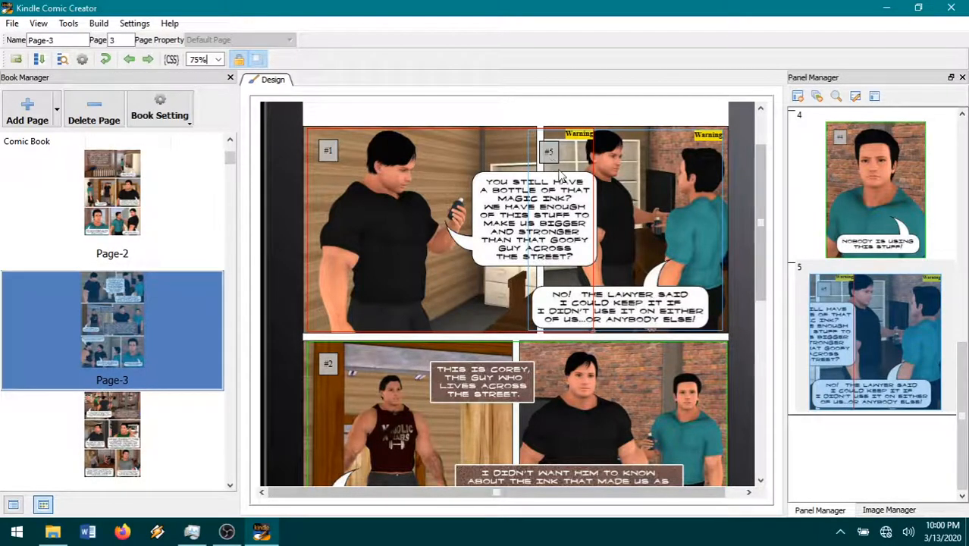
Step: Preview the new panel on Page-3 to check its magnified artwork and the "No! The lawyer said" balloon
double_click(649, 236)
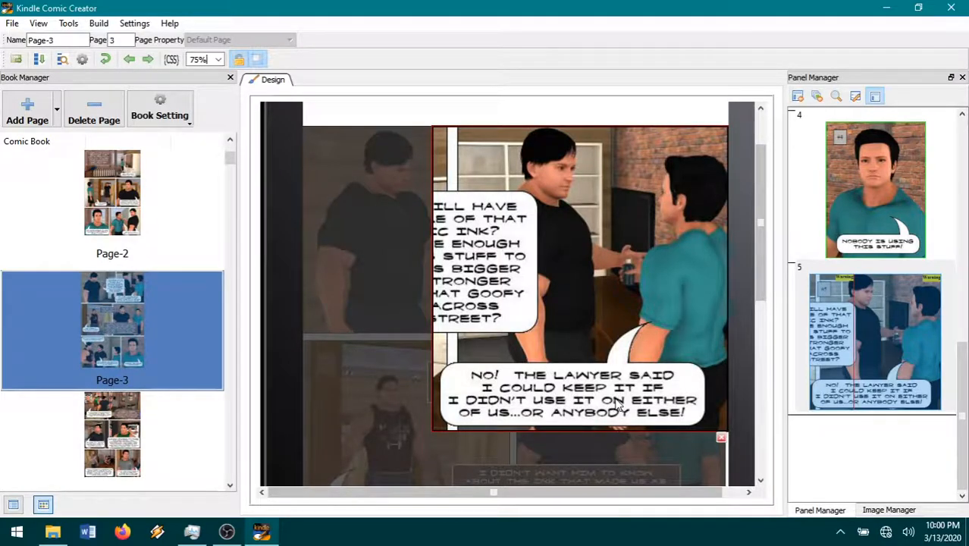
double_click(626, 275)
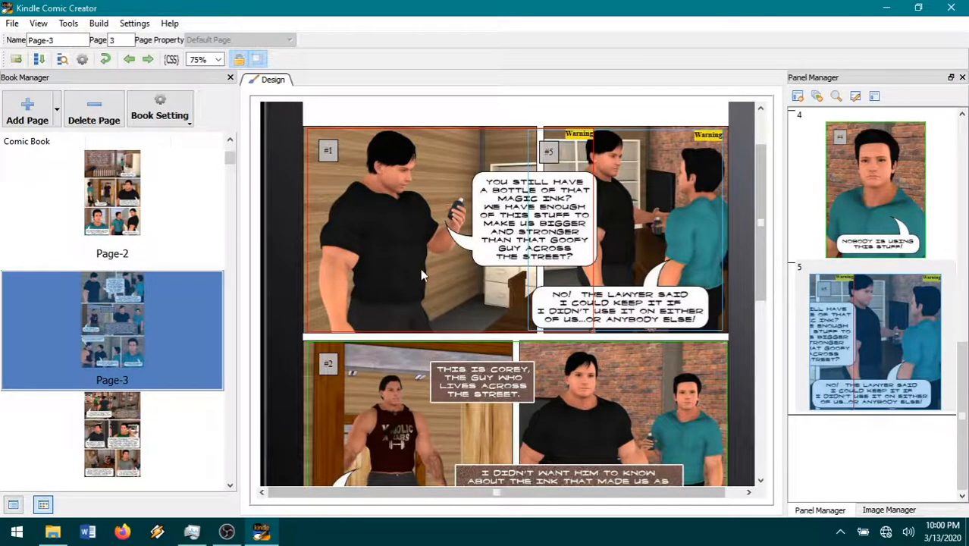
double_click(642, 241)
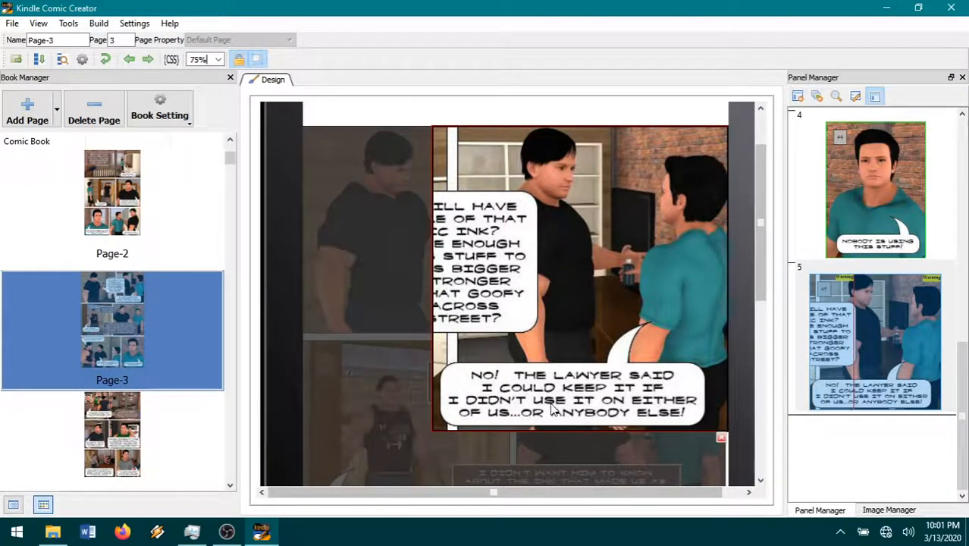
left_click(616, 250)
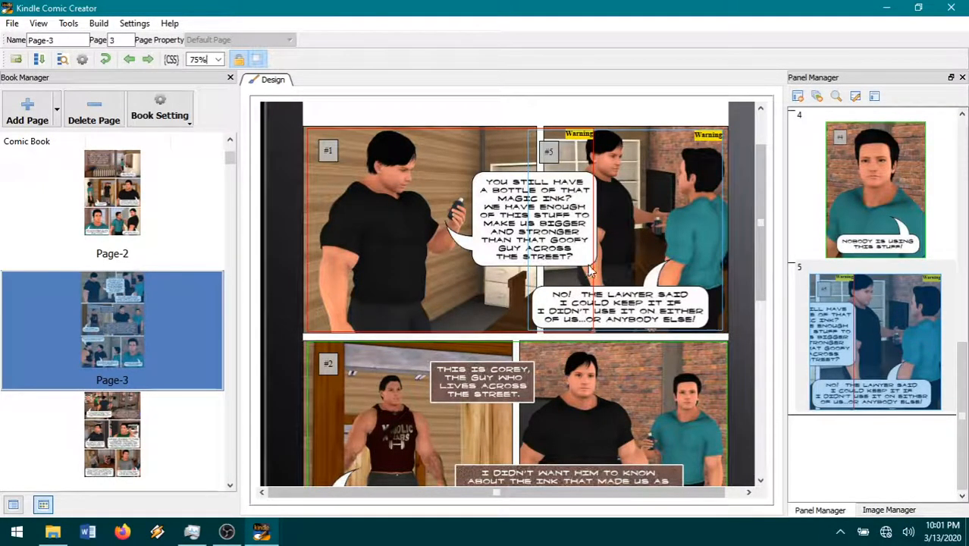
scroll(573, 341, "down", 3)
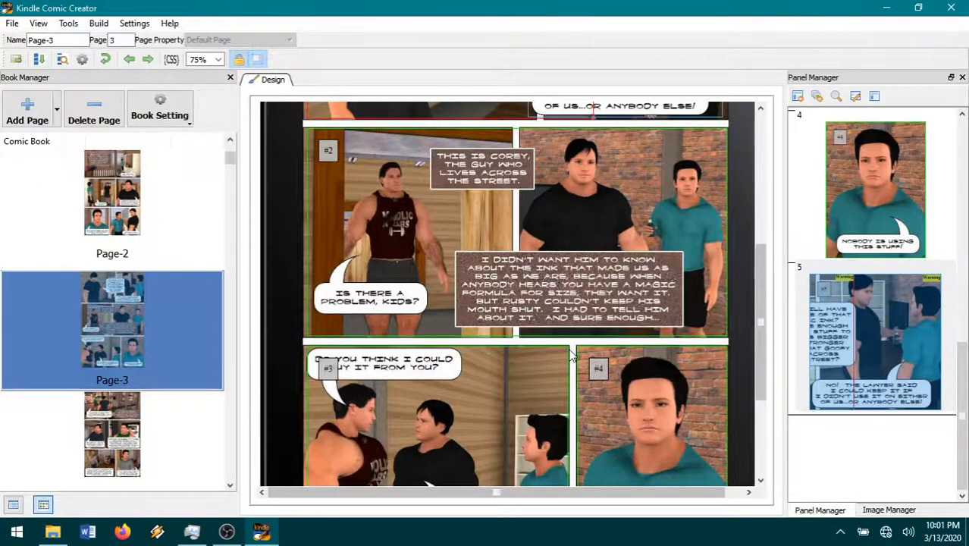
Step: Preview panel #5 with the "No! The lawyer said" balloon on Page-3 and move it to second place in the panel order
scroll(569, 355, "down", 3)
scroll(570, 355, "up", 8)
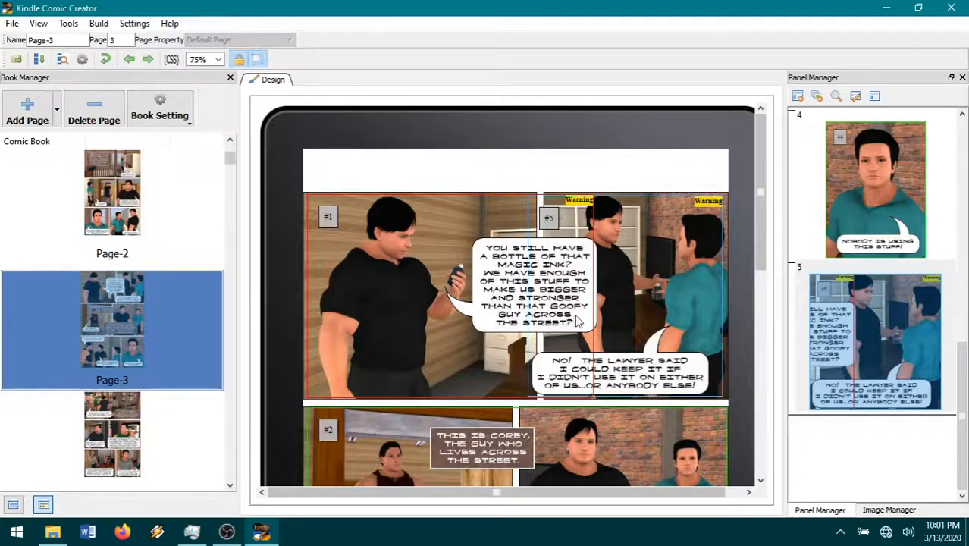
scroll(576, 322, "down", 1)
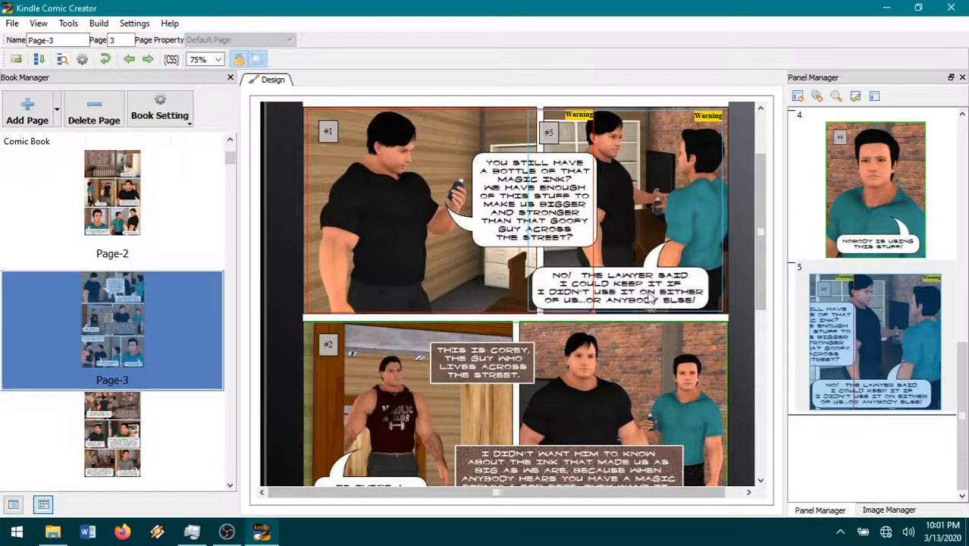
scroll(645, 303, "up", 1)
scroll(592, 394, "down", 2)
scroll(592, 397, "up", 2)
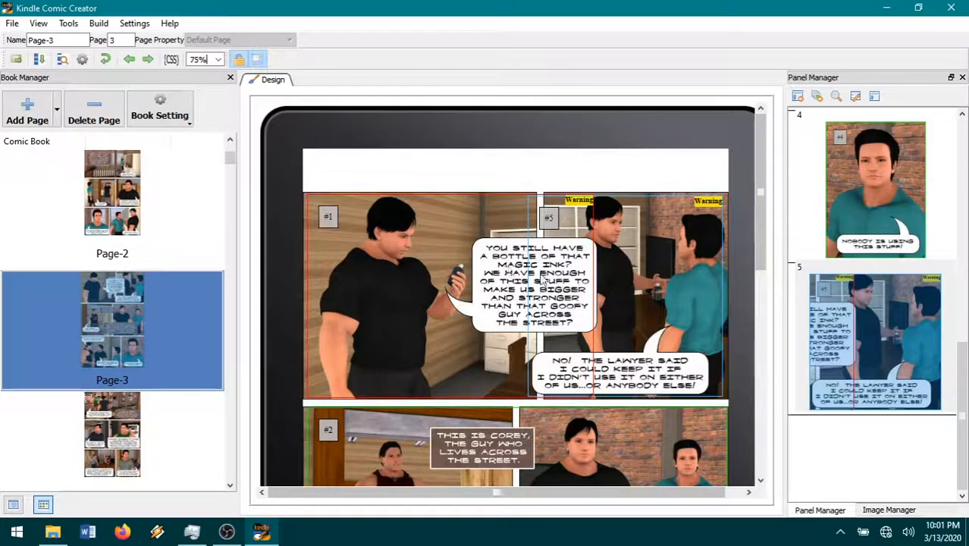
double_click(647, 282)
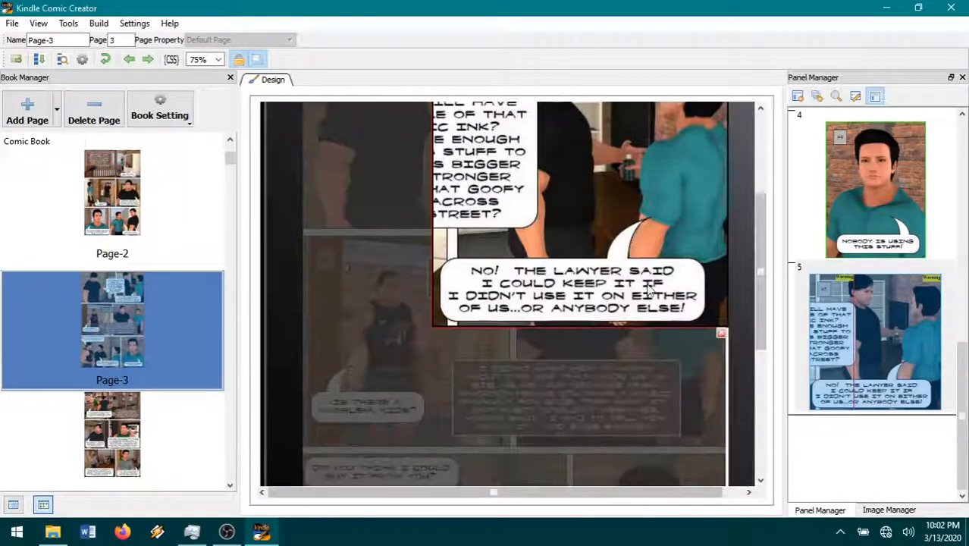
left_click(647, 283)
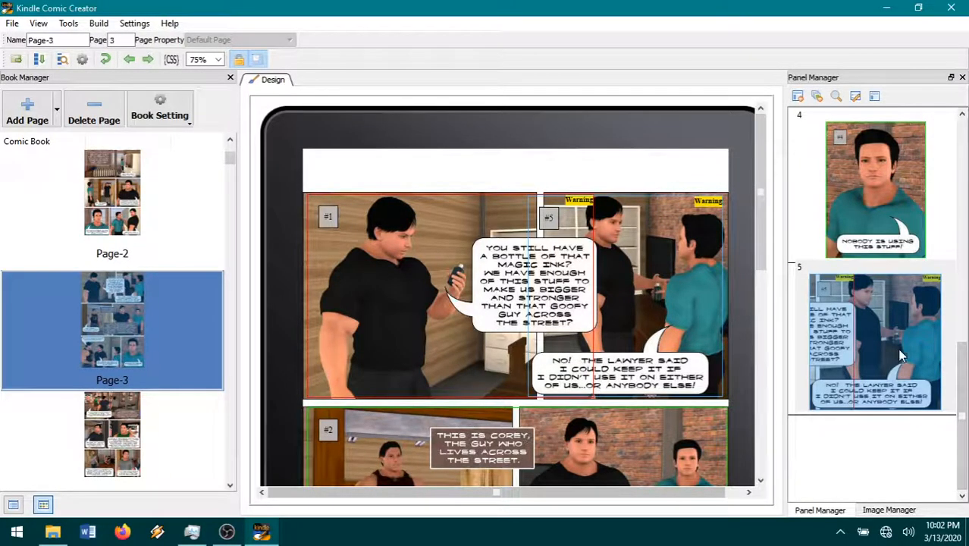
left_click_drag(889, 357, 908, 267)
Step: Narrow panel #3 on Page-3 to end just past the "This is Corey" caption and accept a 101% magnification level
scroll(633, 389, "down", 3)
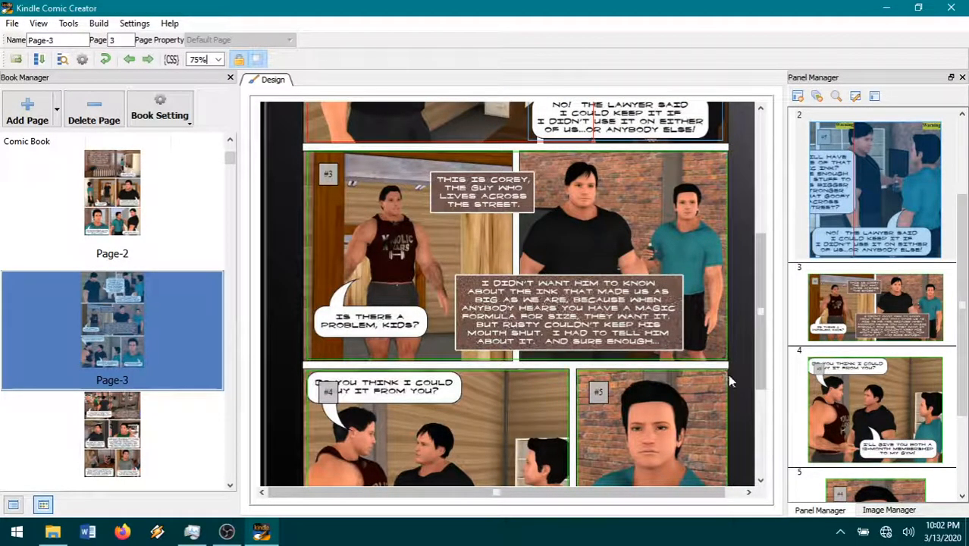
left_click_drag(721, 353, 532, 355)
right_click(452, 278)
left_click(468, 280)
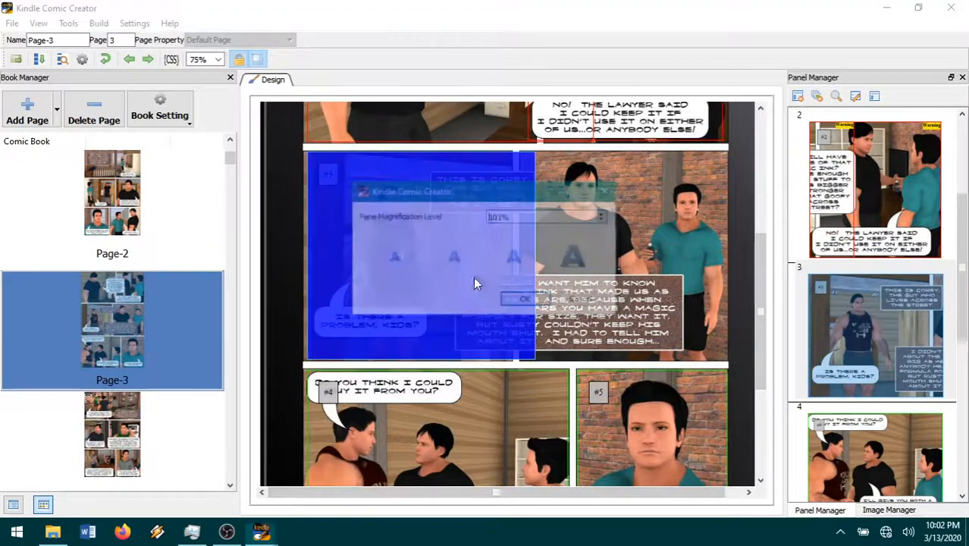
left_click(527, 302)
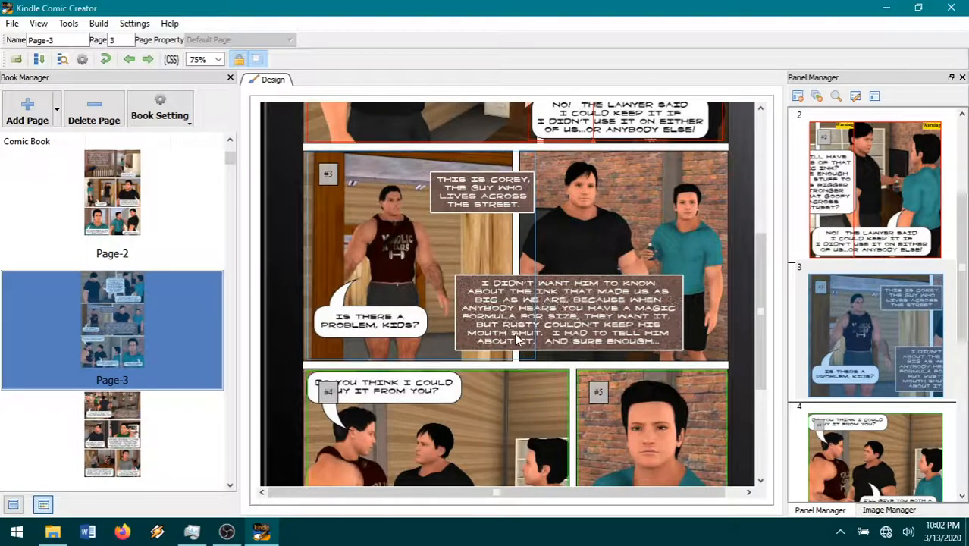
Step: Add a Kindle panel on Page-3 around the two men beside Corey, ending above the "I didn't want him to know" caption, and preview it
right_click(647, 207)
left_click(659, 226)
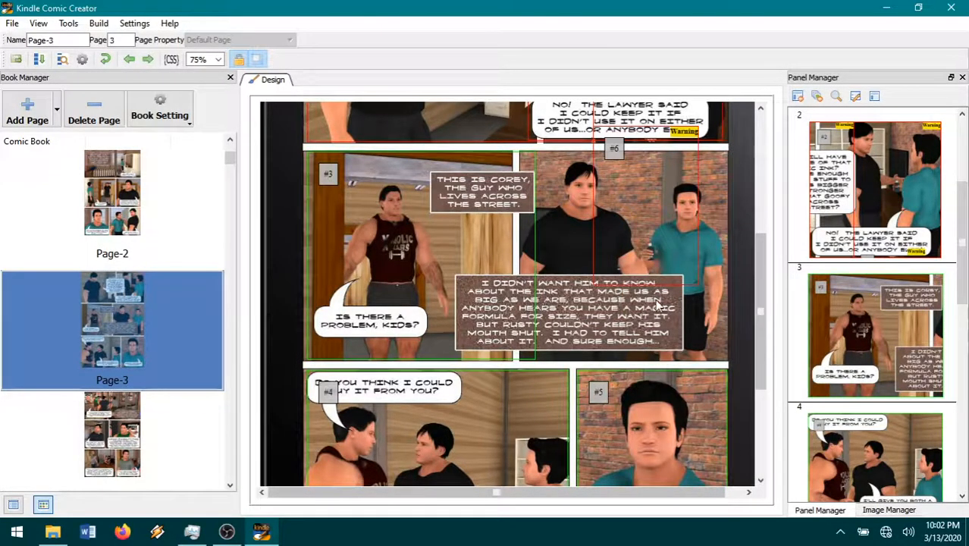
left_click_drag(689, 280, 720, 351)
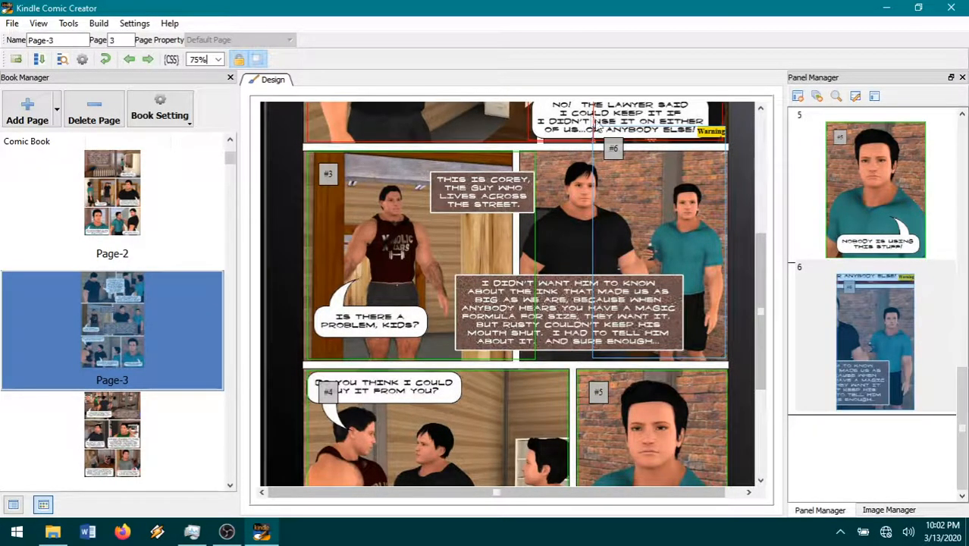
left_click_drag(594, 129, 522, 154)
left_click_drag(717, 354, 716, 271)
double_click(646, 227)
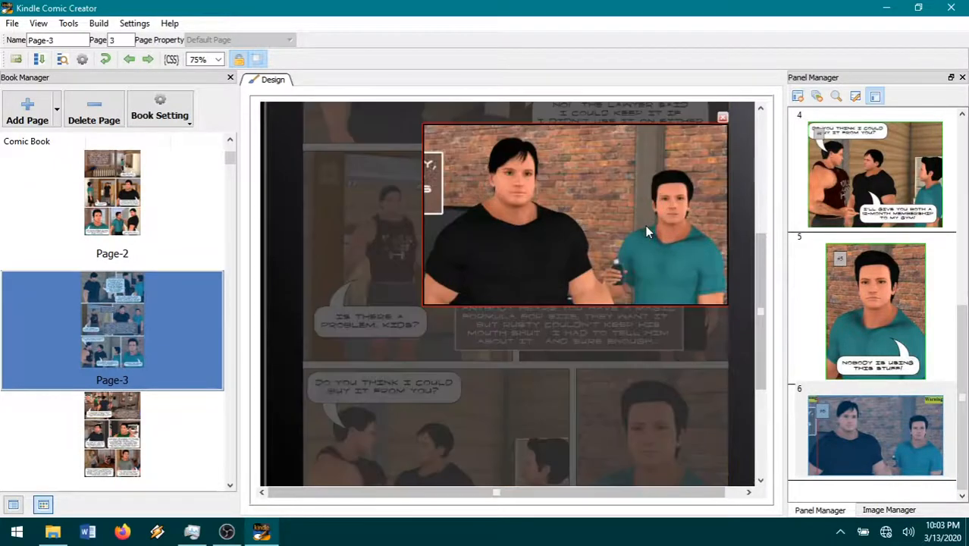
double_click(647, 231)
Step: Add another panel on Page-3, preview it, and fit it around the whole "I didn't want him to know" caption
right_click(597, 332)
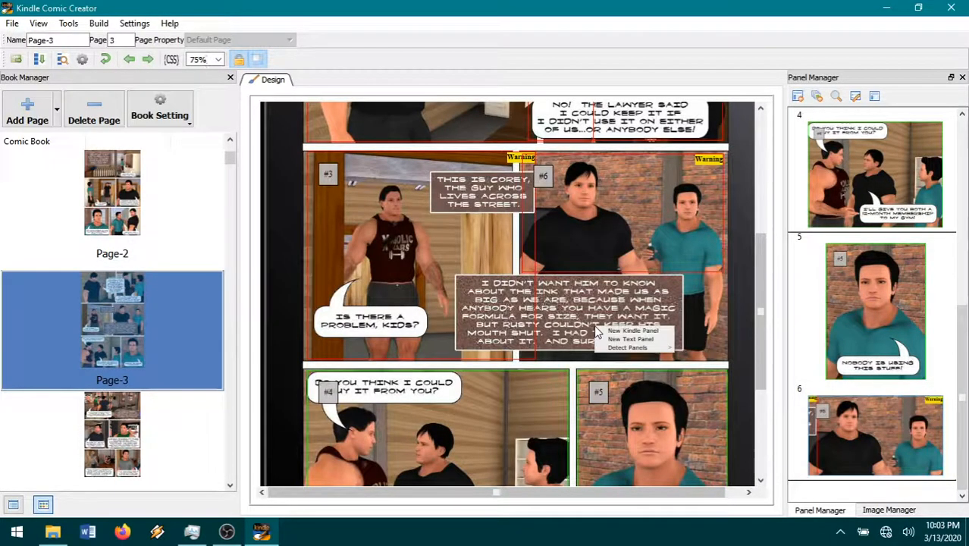
left_click(630, 340)
left_click_drag(644, 405, 685, 349)
double_click(685, 349)
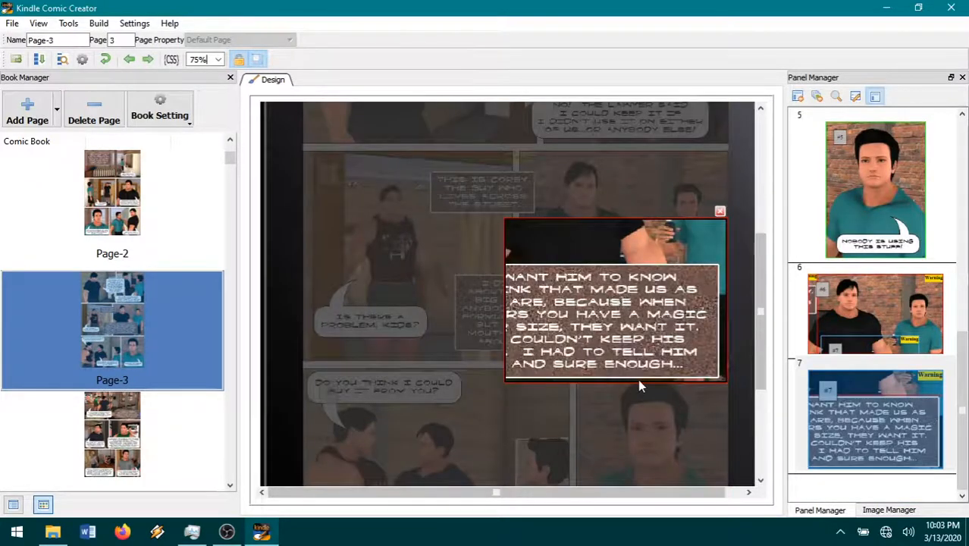
double_click(608, 336)
left_click_drag(542, 246, 457, 275)
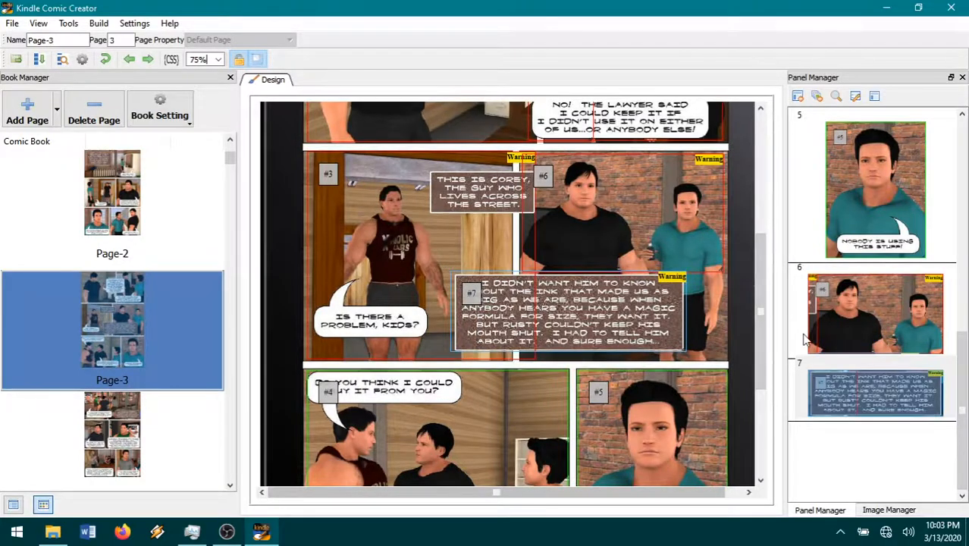
Step: Reorder Page-3's panels so the two-men panel is fourth and the "I didn't want him to know" caption panel is fifth
left_click_drag(845, 295, 858, 369)
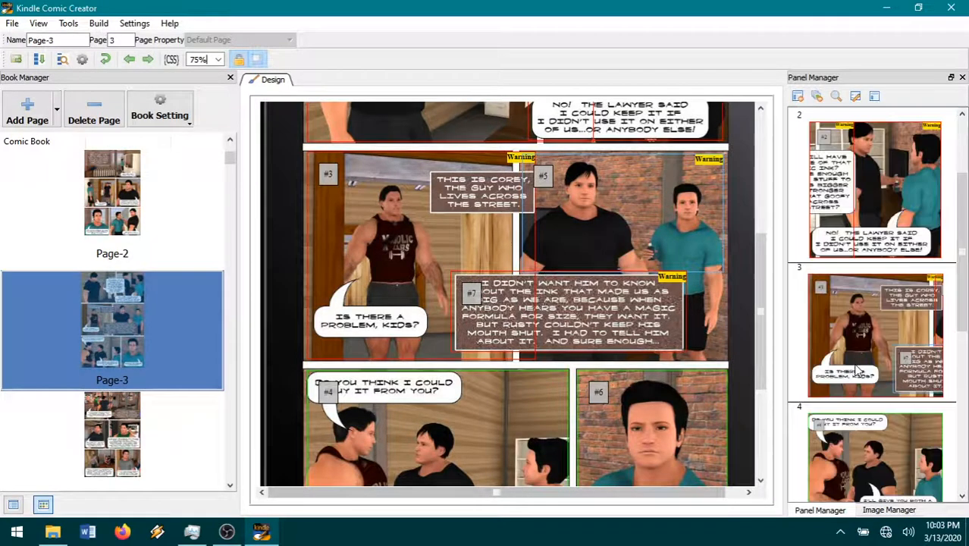
left_click(962, 497)
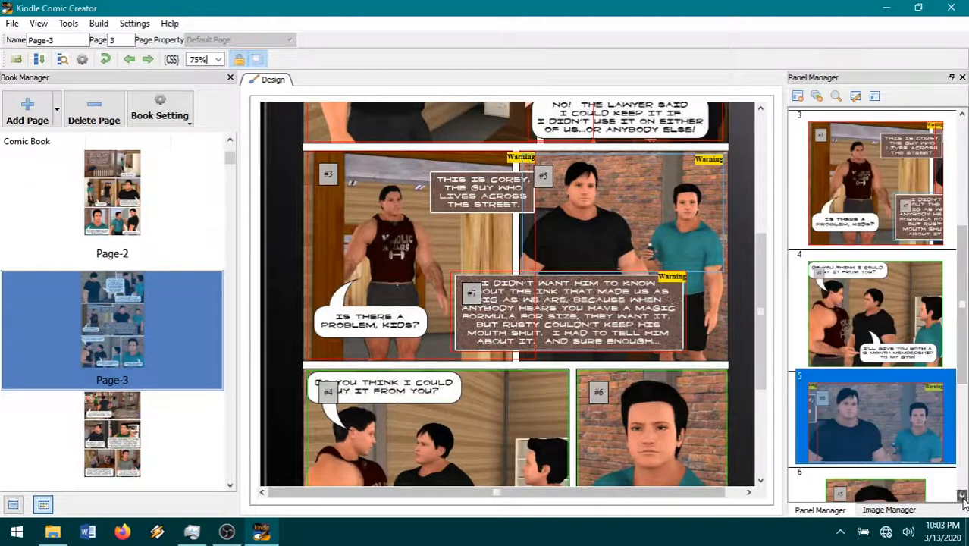
left_click_drag(898, 400, 872, 328)
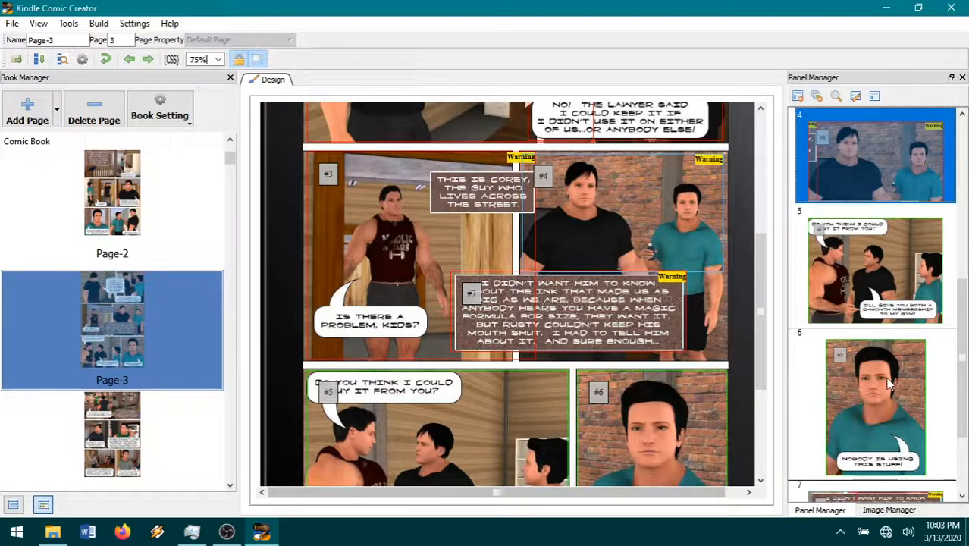
left_click_drag(845, 493, 876, 150)
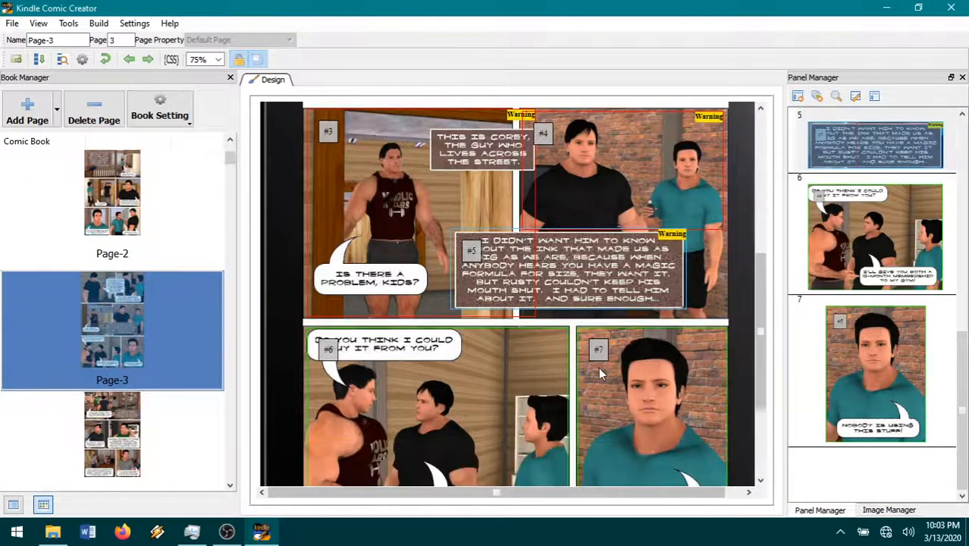
Step: Select panels #6 and #7 in the last row of Page-3 to check how their borders fit the artwork
scroll(599, 368, "down", 3)
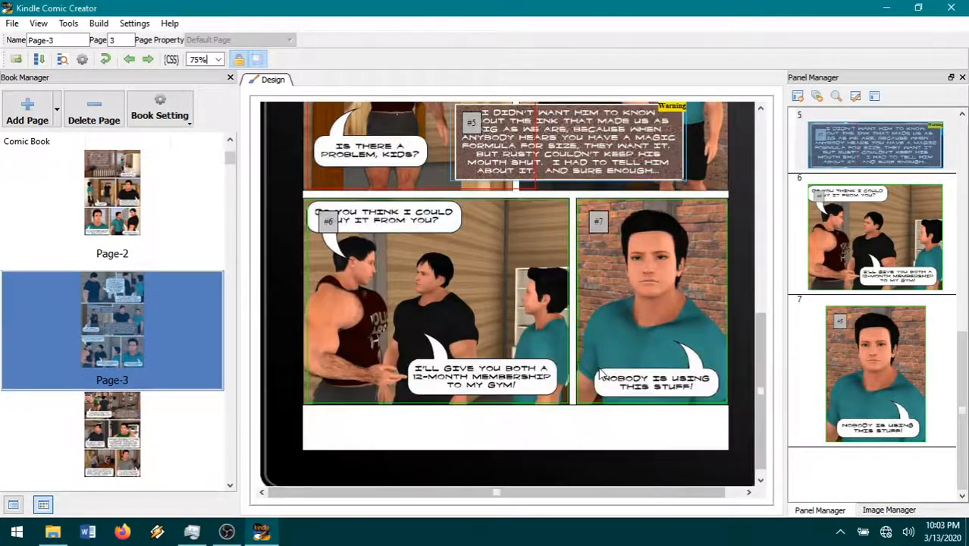
left_click(565, 400)
scroll(573, 319, "up", 2)
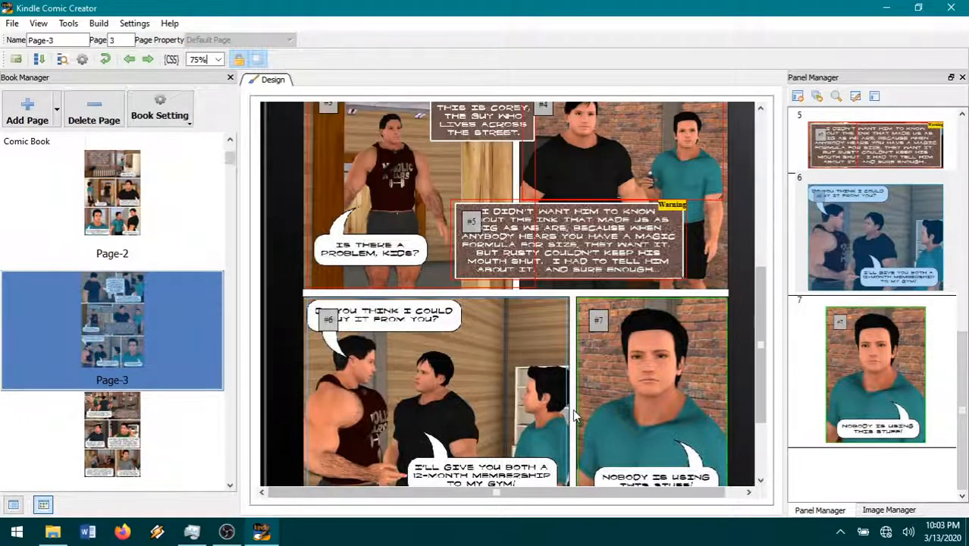
left_click(572, 318)
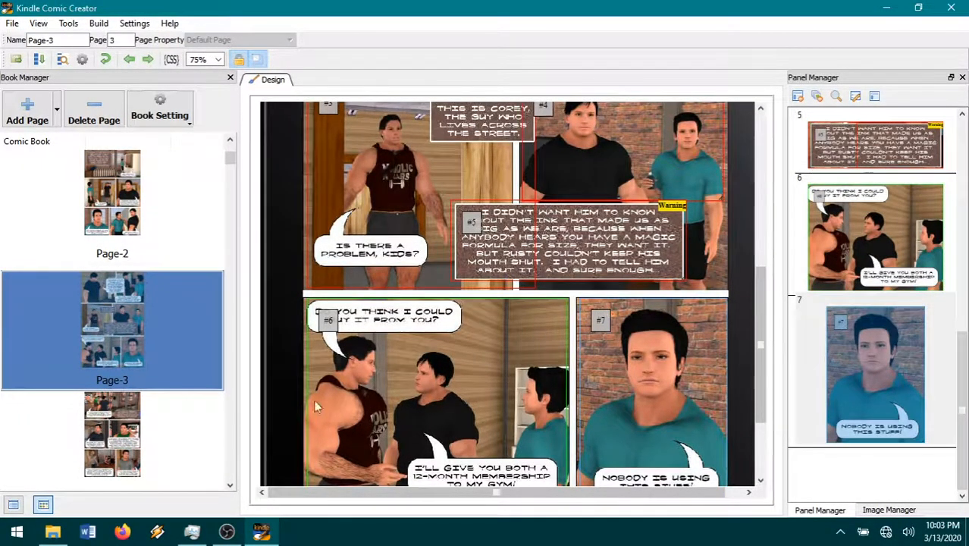
Step: Open Page-4 and add a Kindle panel fitted around the "I had everything custom made for my size" balloon in the gym scene
left_click(125, 440)
scroll(588, 364, "up", 2)
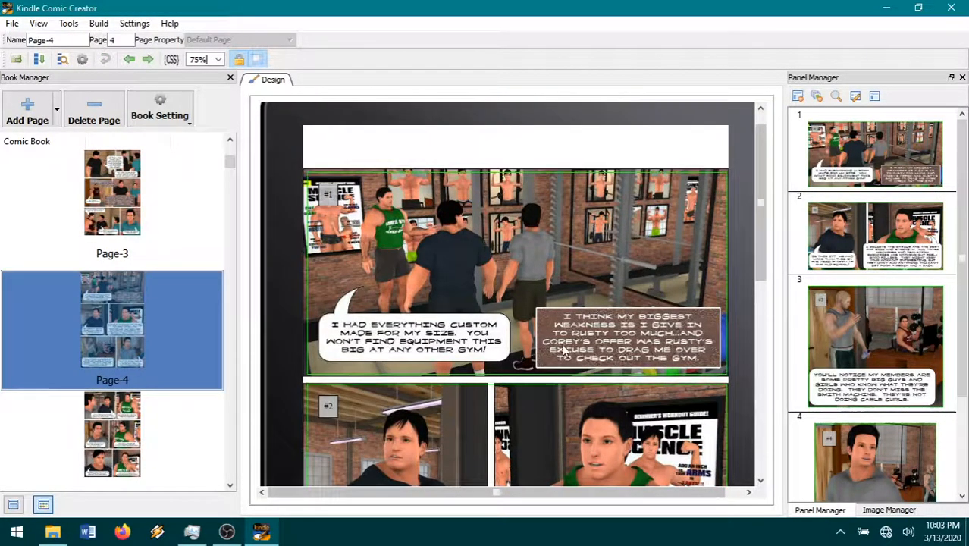
left_click(725, 373)
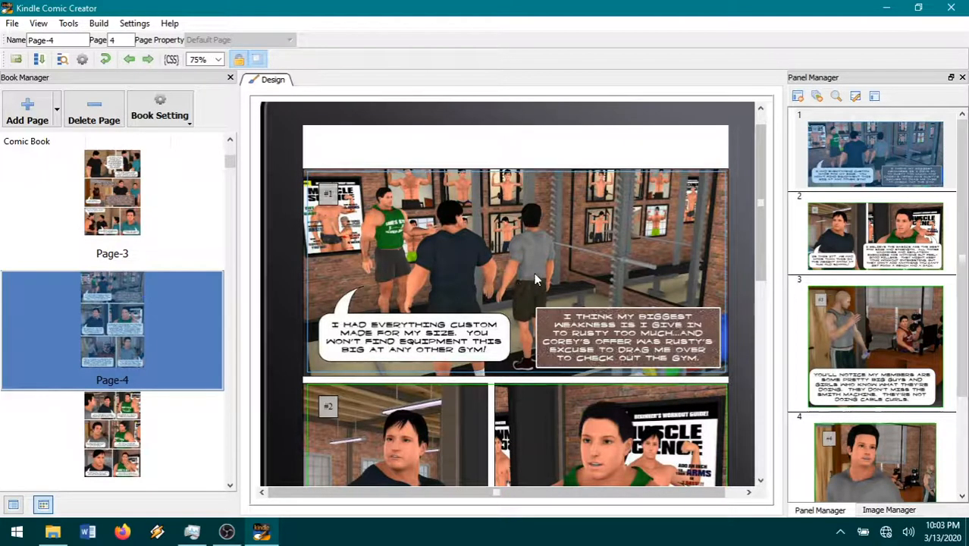
scroll(568, 270, "down", 1)
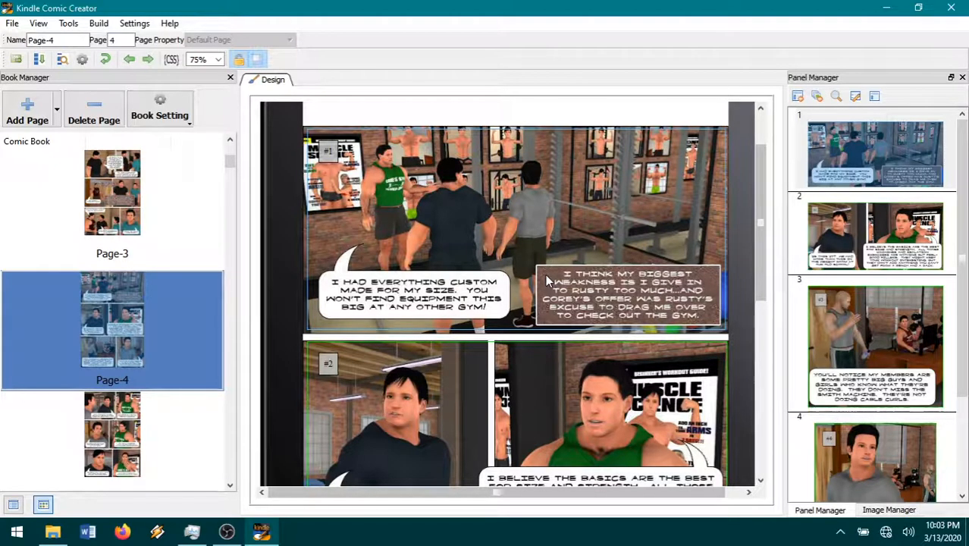
scroll(564, 337, "up", 1)
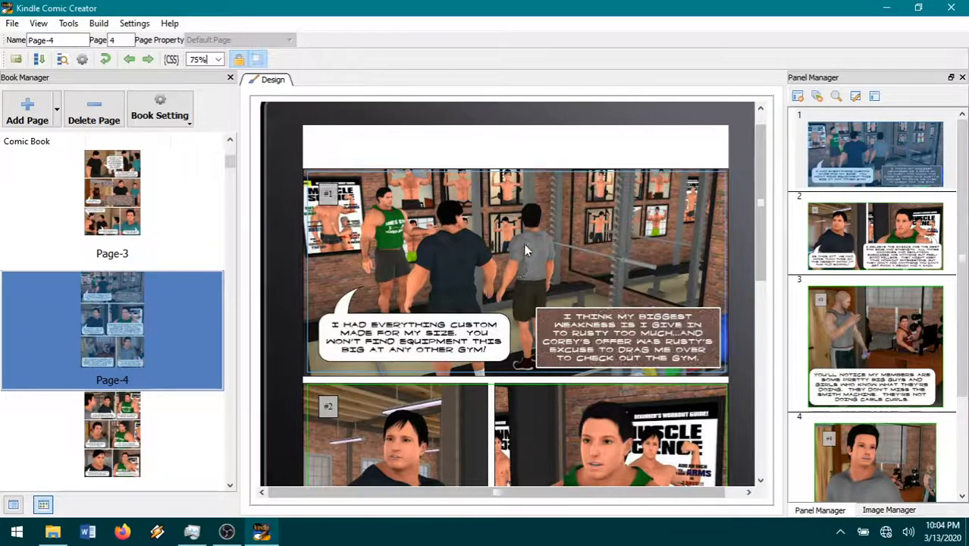
right_click(487, 378)
left_click(494, 383)
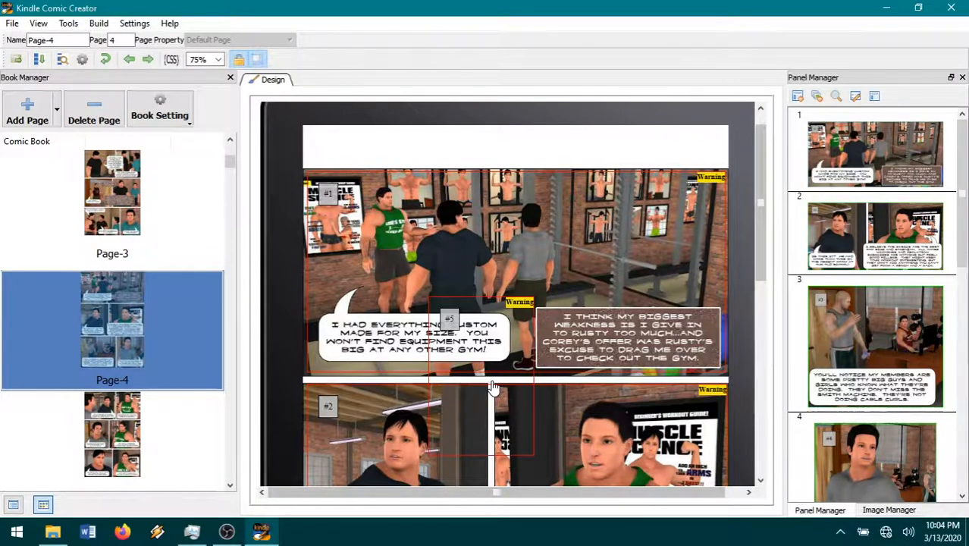
left_click_drag(429, 297, 318, 287)
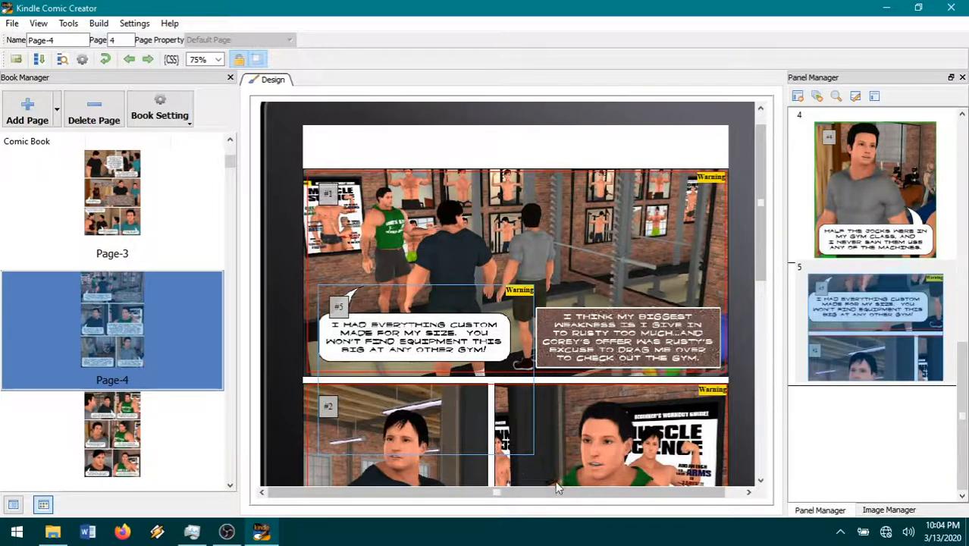
left_click_drag(533, 453, 513, 369)
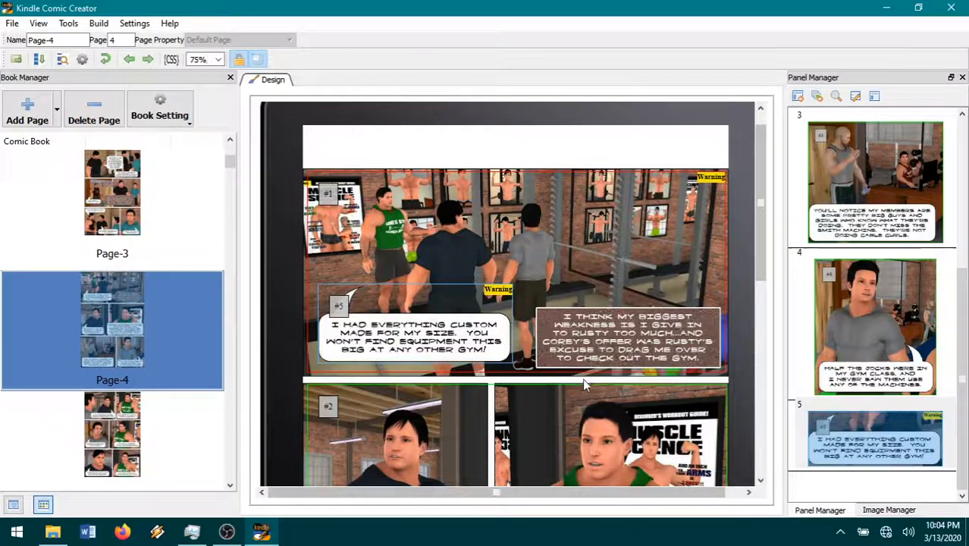
Step: Add a panel on Page-4 and fit it around the "I think my biggest weakness" caption
right_click(585, 380)
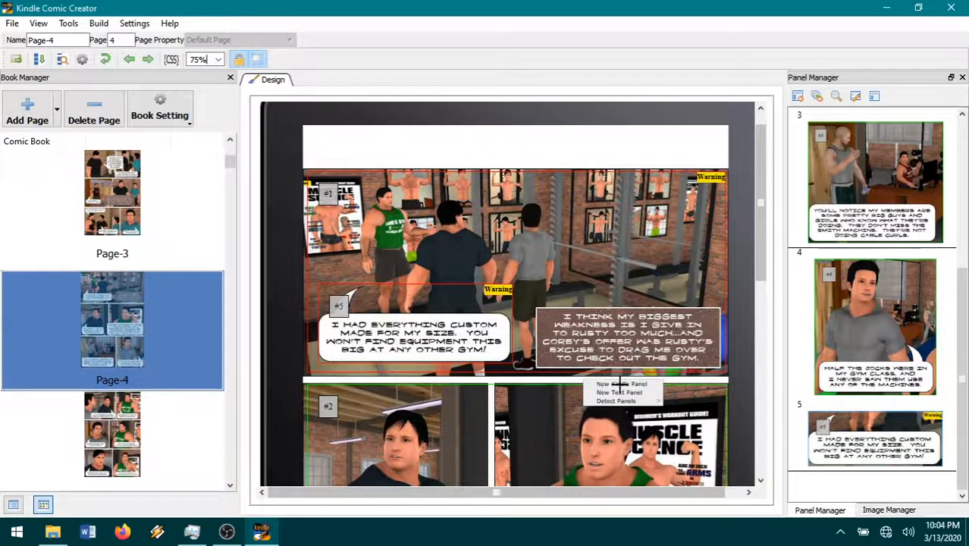
left_click(619, 393)
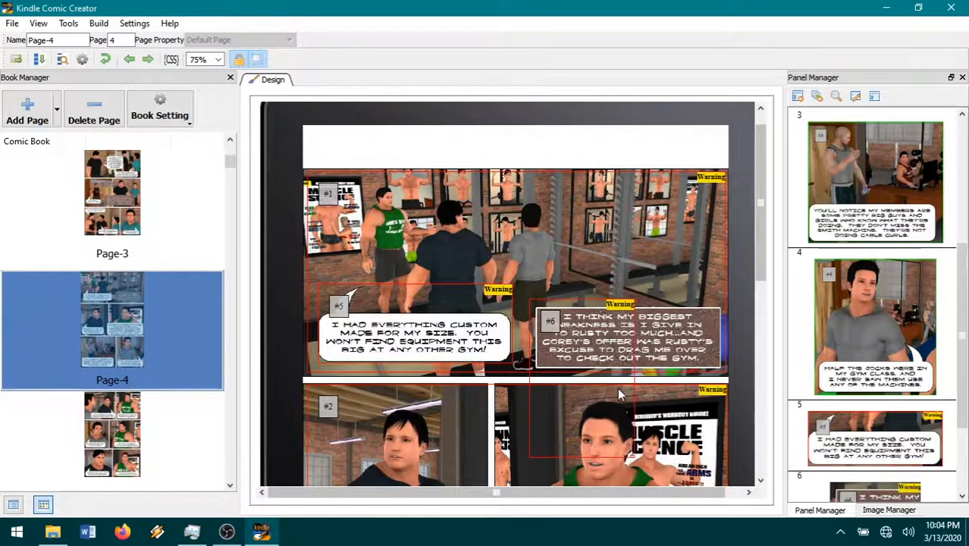
left_click(529, 299)
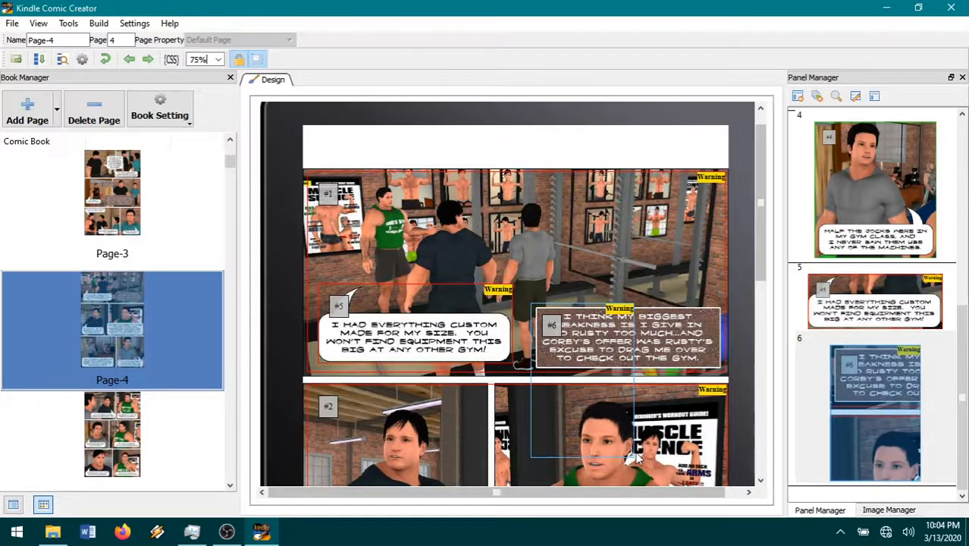
left_click_drag(628, 453, 717, 367)
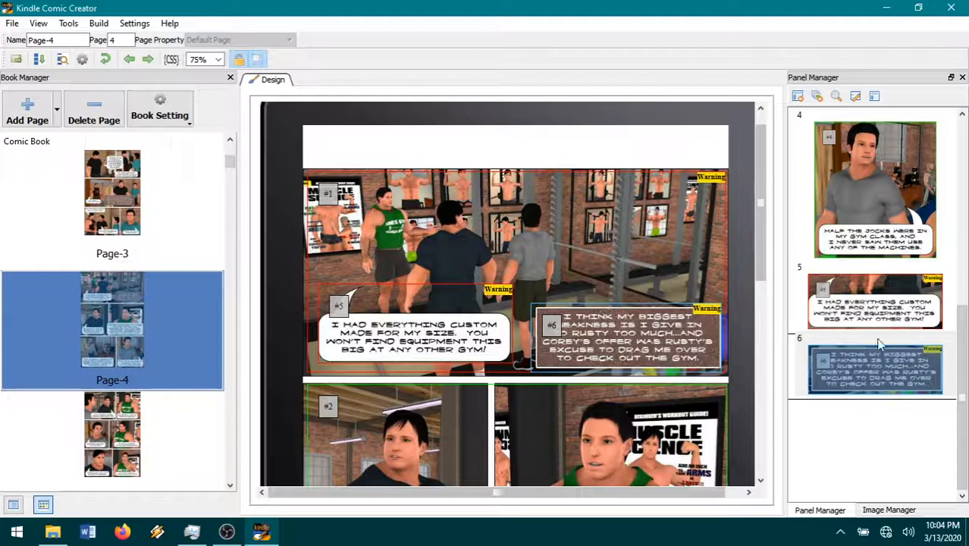
Step: Reorder Page-4's panels so the "I had everything custom made" panel is second and the "I think my biggest weakness" panel is third
left_click(860, 306)
left_click_drag(860, 307, 880, 148)
left_click_drag(861, 427, 884, 227)
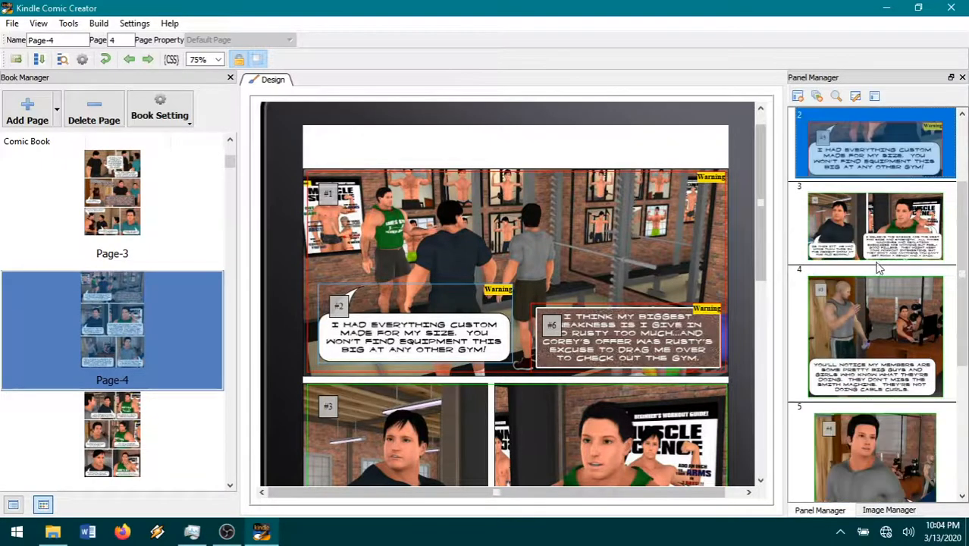
scroll(877, 277, "down", 2)
left_click_drag(876, 433, 877, 137)
left_click_drag(878, 367, 882, 308)
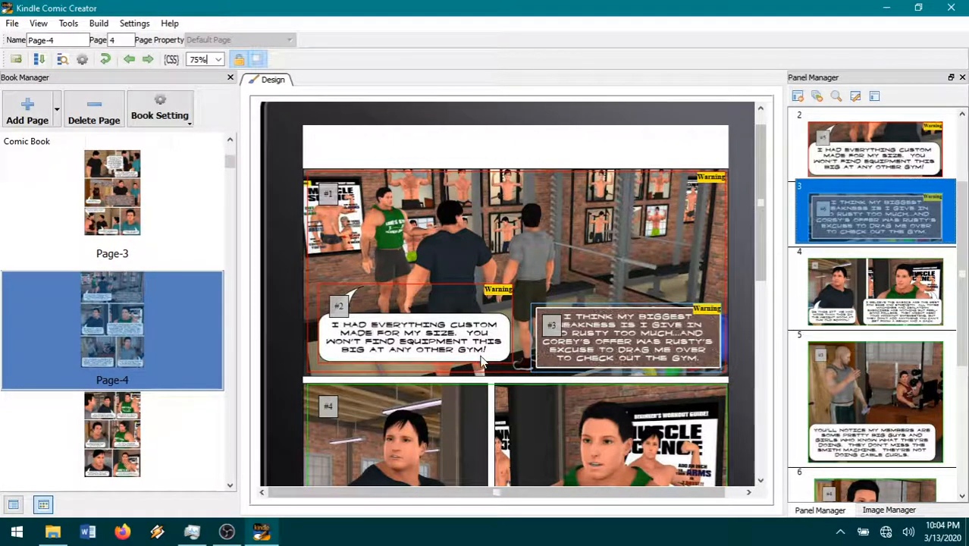
scroll(474, 375, "down", 1)
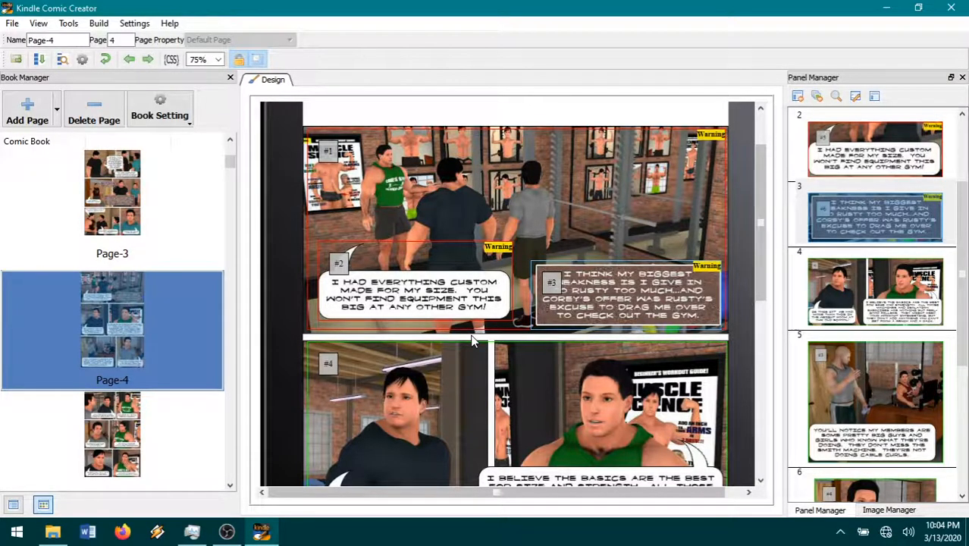
right_click(472, 339)
mouse_move(494, 355)
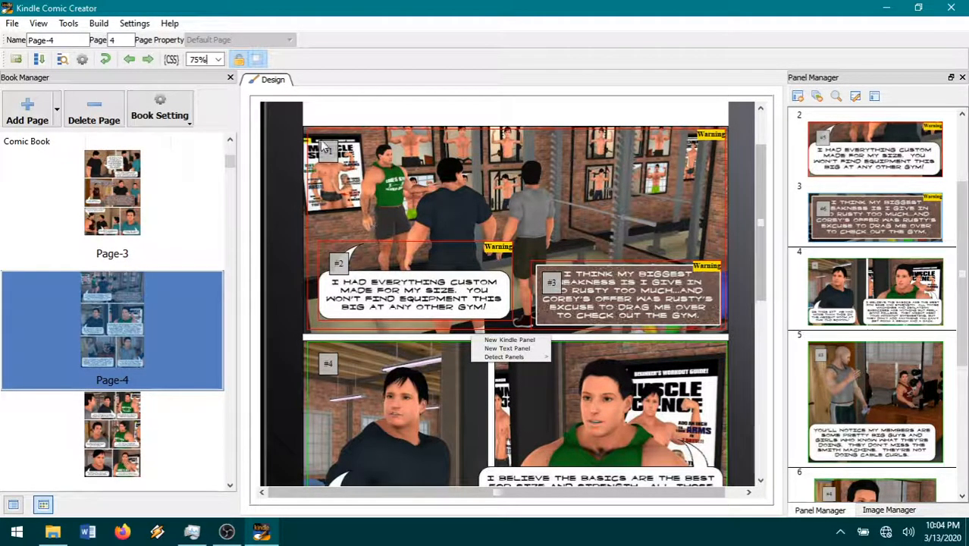
right_click(439, 297)
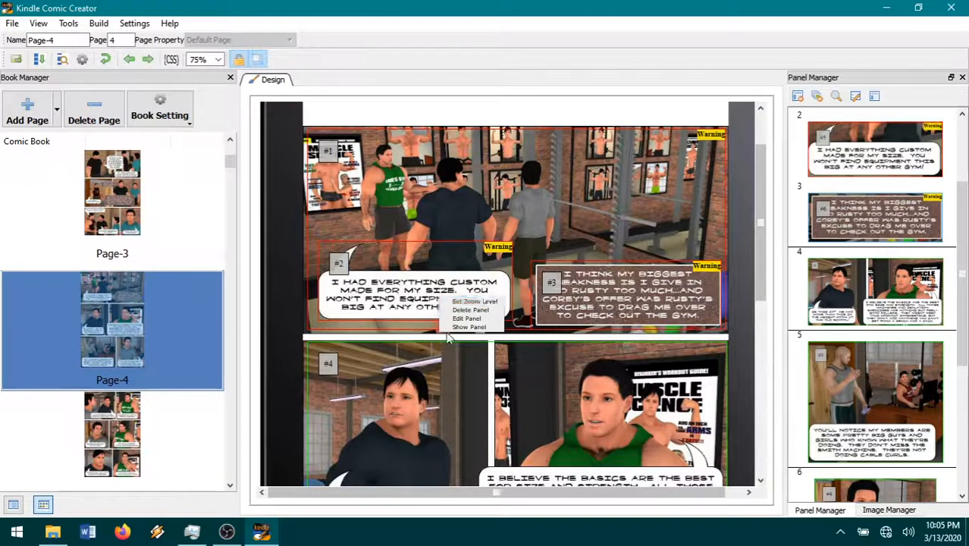
Step: Shrink Page-4's panel #4 so it covers only the frame with the "Is this it?" balloon
scroll(540, 327, "down", 1)
scroll(683, 328, "down", 3)
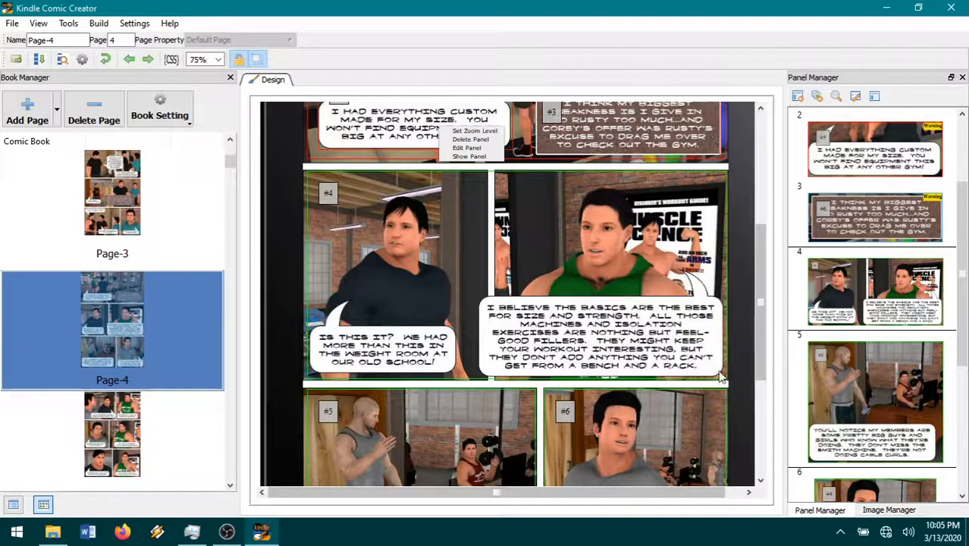
left_click_drag(721, 372, 471, 374)
right_click(429, 329)
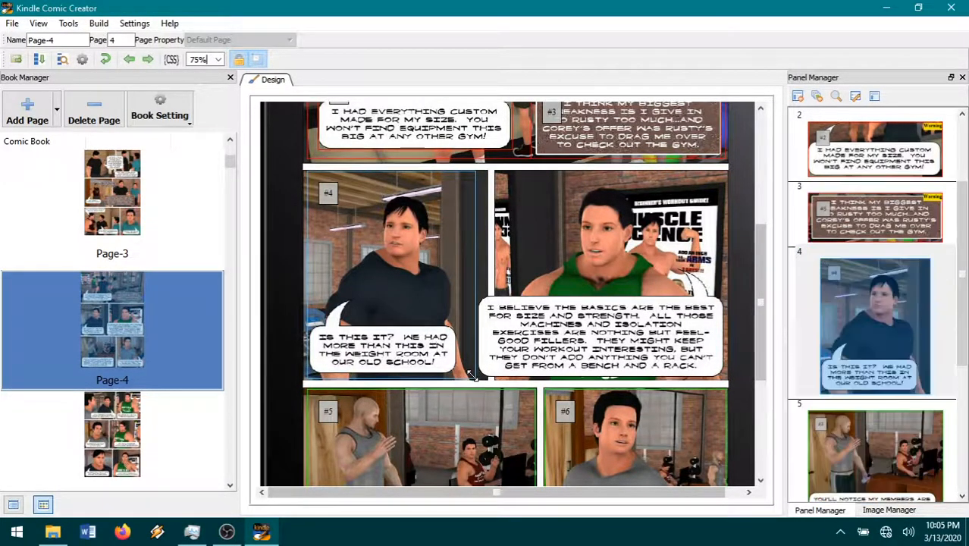
left_click(449, 343)
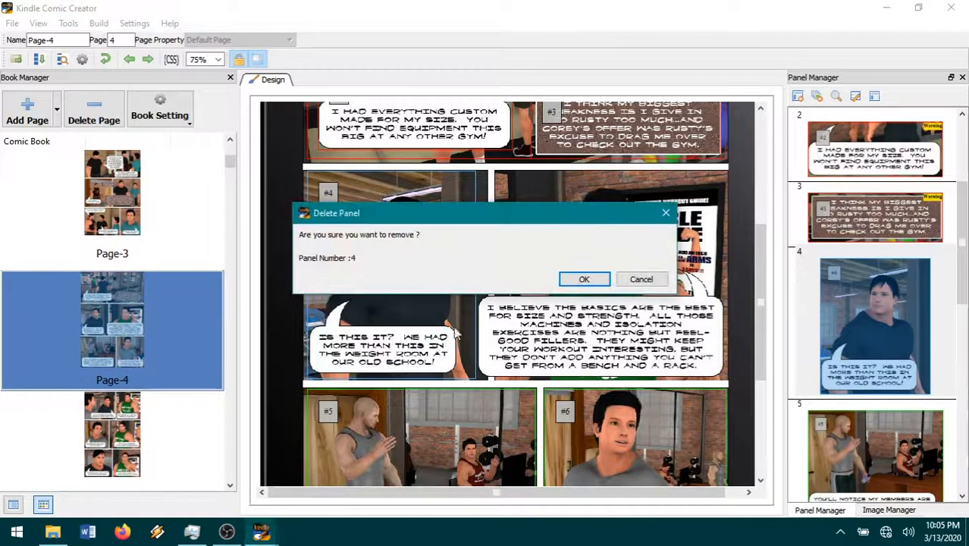
left_click(640, 278)
Step: Set the magnification level of Page-4's "Is this it?" panel to 150%
right_click(405, 288)
left_click(431, 287)
left_click(515, 259)
left_click(524, 301)
Step: Add a Kindle panel fitted around the "I believe the basics are the best" frame on Page-4 and make it fifth in the panel order
right_click(615, 258)
left_click(626, 263)
left_click_drag(662, 328, 726, 379)
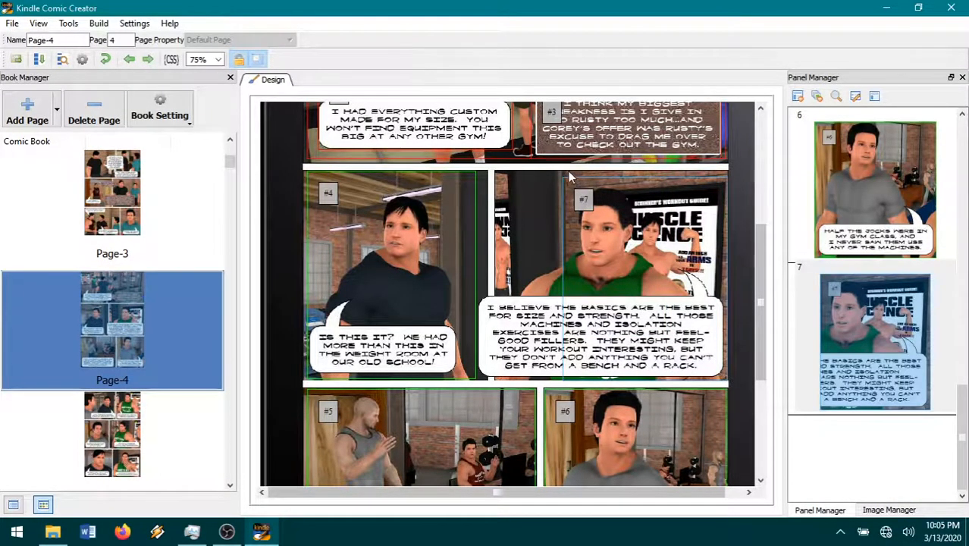
left_click_drag(571, 176, 484, 173)
left_click_drag(855, 335, 863, 224)
left_click_drag(839, 436, 832, 282)
Step: Select panels #6 and #7 in Page-4's last row to check how their borders fit the artwork
scroll(613, 314, "down", 4)
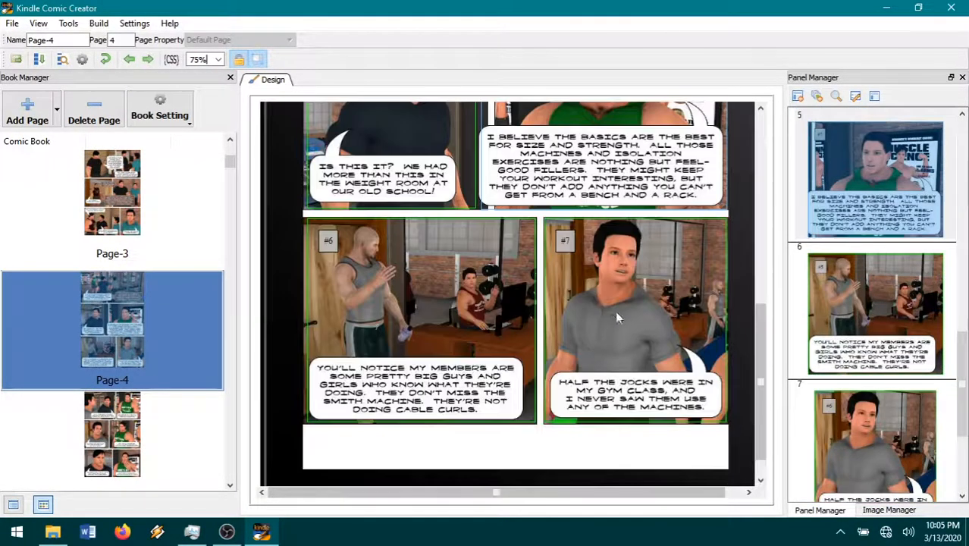
left_click(534, 419)
scroll(540, 341, "up", 2)
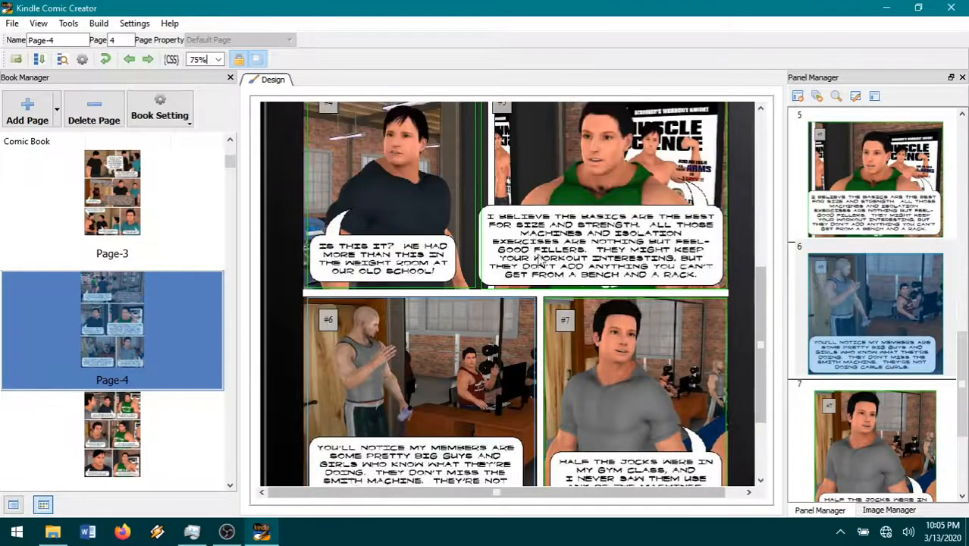
left_click(544, 301)
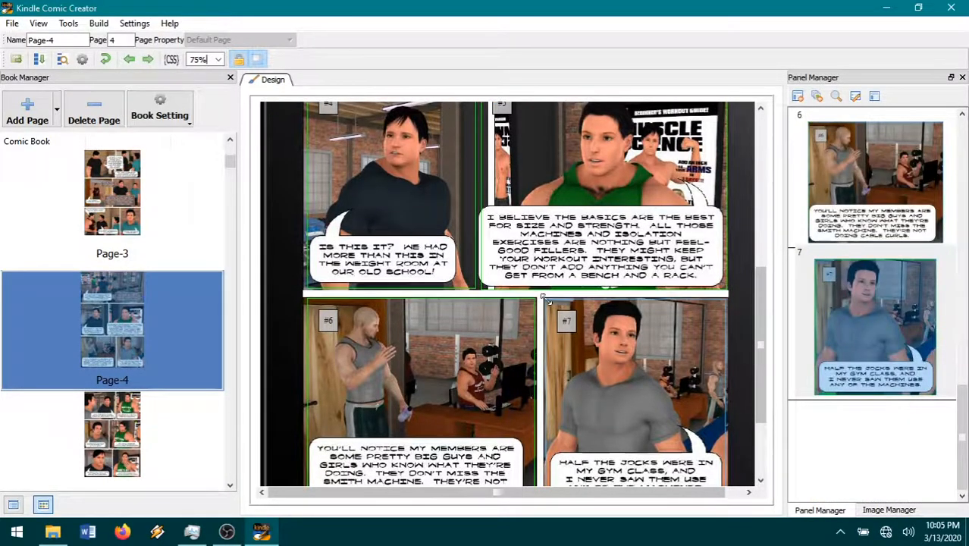
Step: Open Page-5, check its panels' borders one by one, and slightly trim the left edge of panel #6
left_click(120, 452)
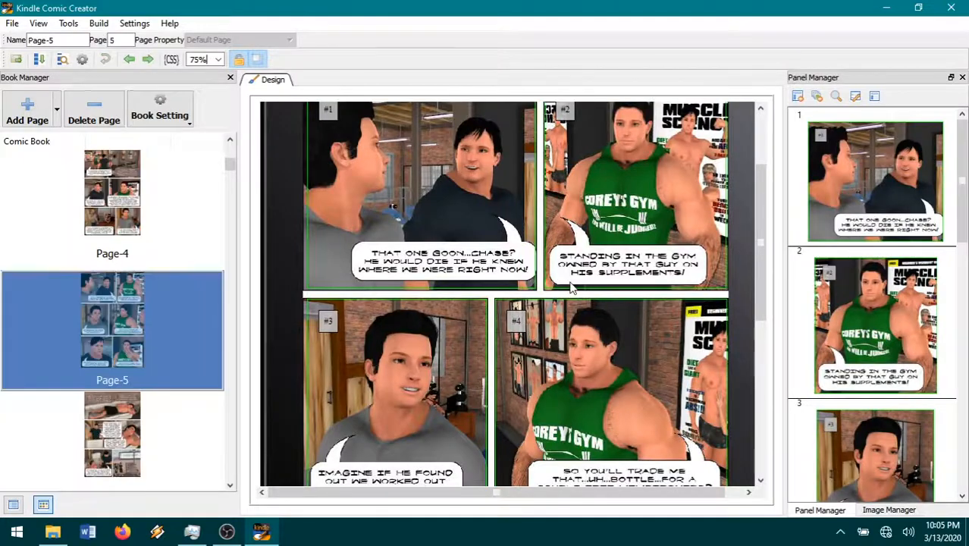
left_click(531, 282)
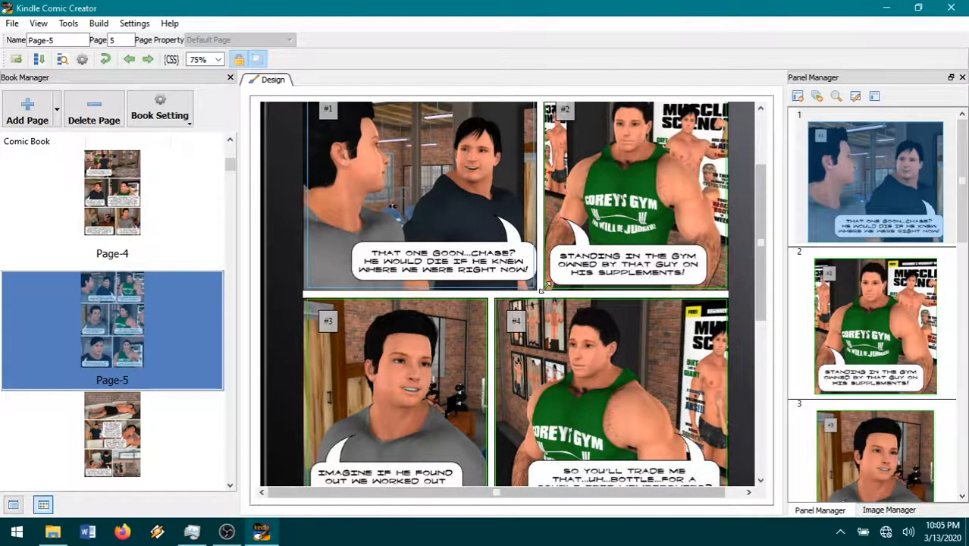
left_click(545, 287)
left_click(493, 307)
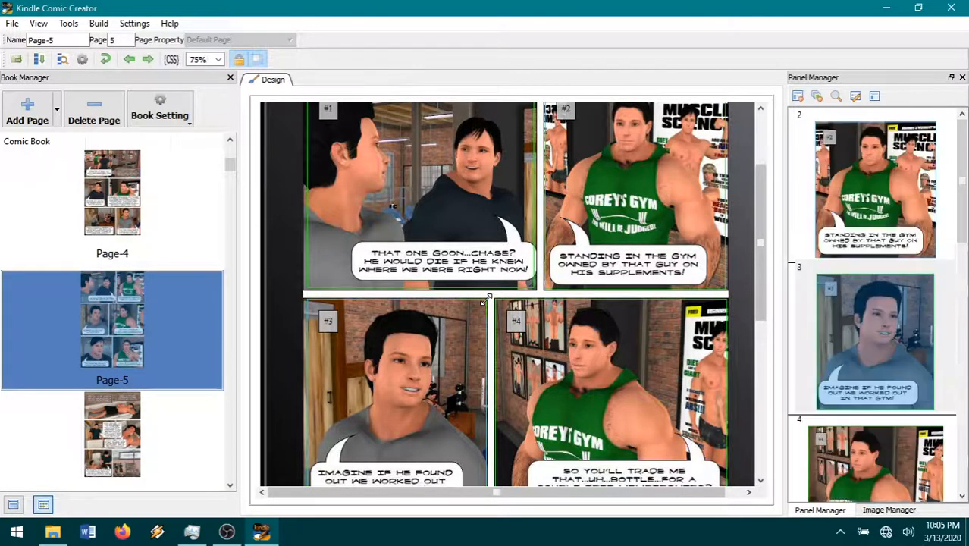
left_click(502, 305)
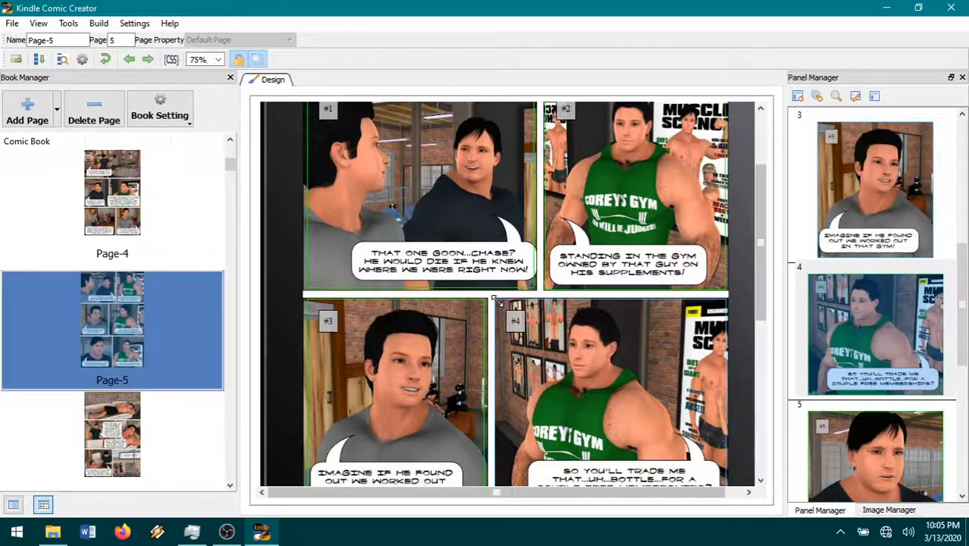
scroll(537, 314, "down", 2)
left_click(510, 350)
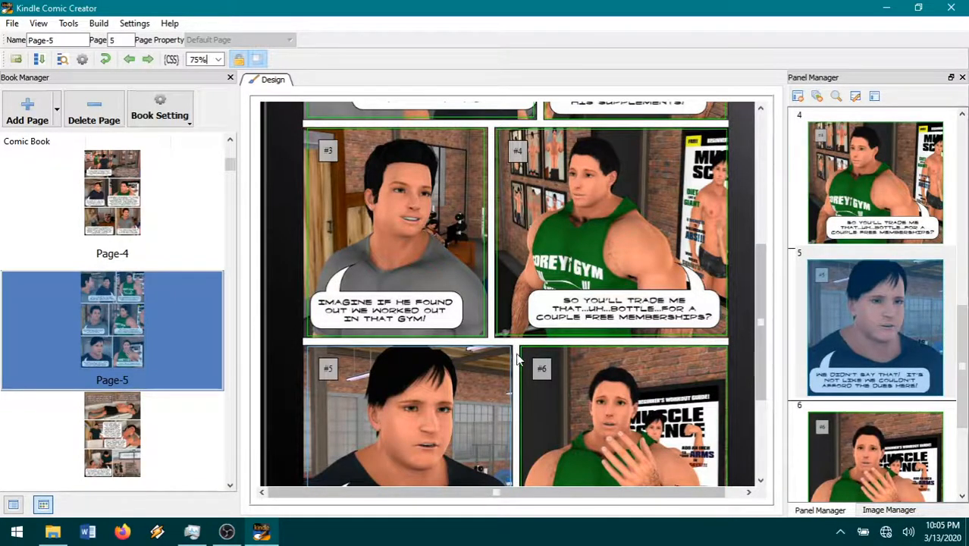
left_click_drag(519, 348, 521, 347)
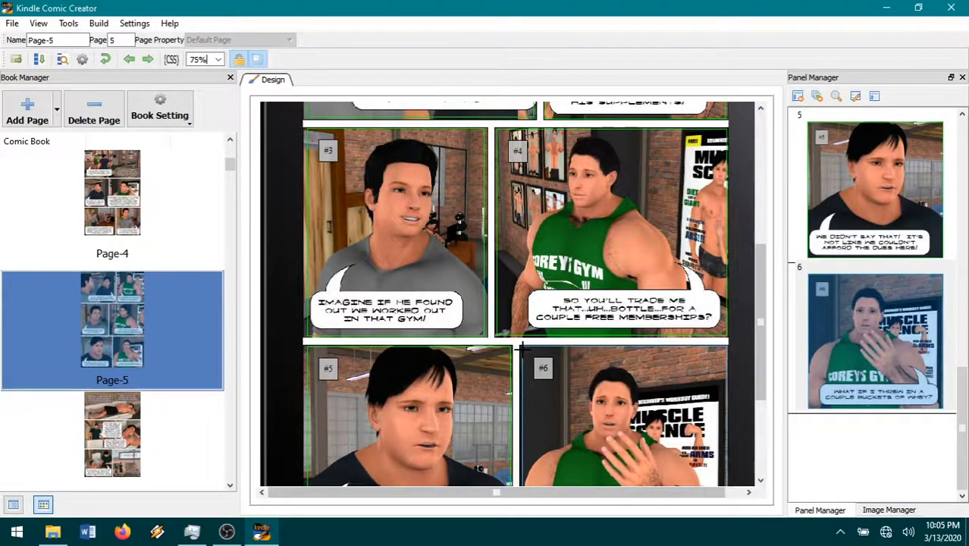
scroll(573, 308, "down", 2)
Step: Open Page-6 and add a Kindle panel fitted around the "I guess I can't blame Rusty" caption in the couch scene
left_click(122, 431)
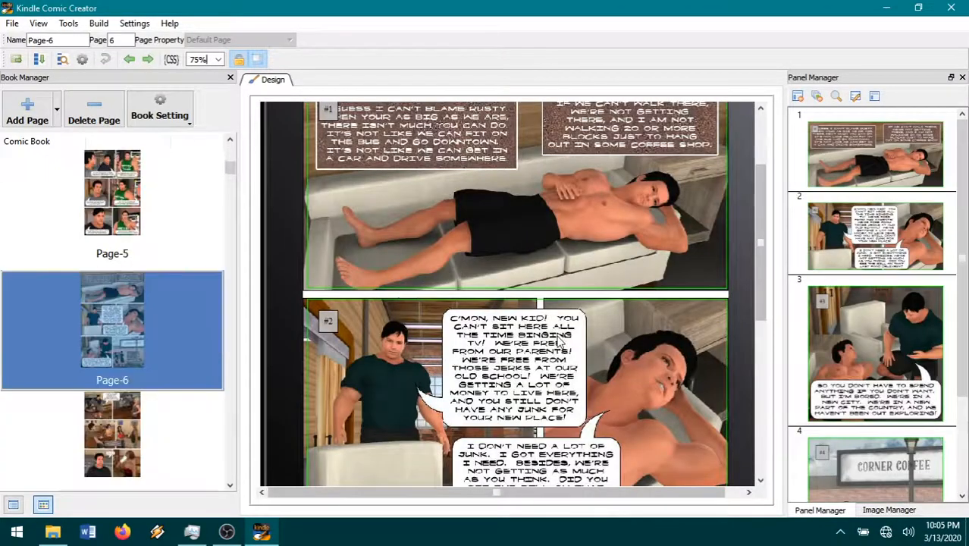
scroll(557, 342, "up", 1)
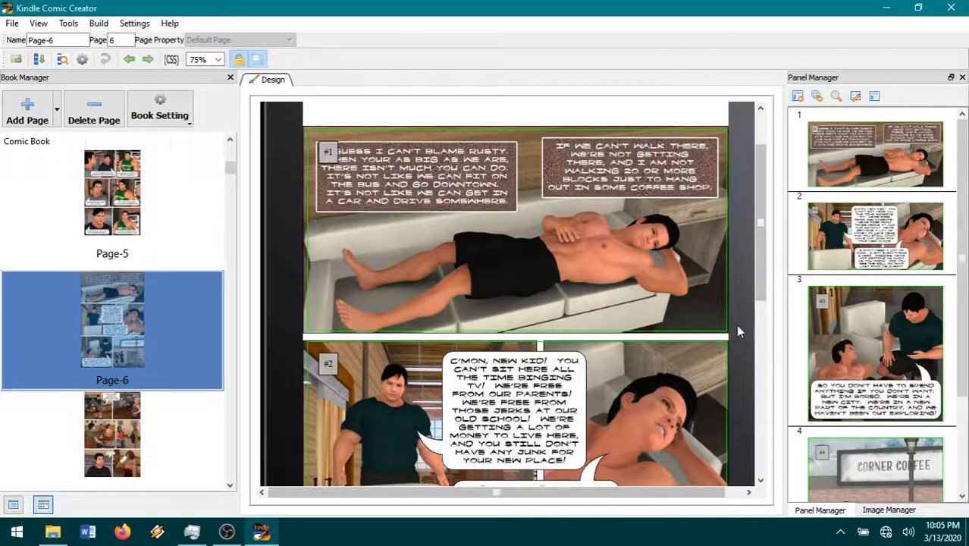
left_click_drag(723, 329, 721, 331)
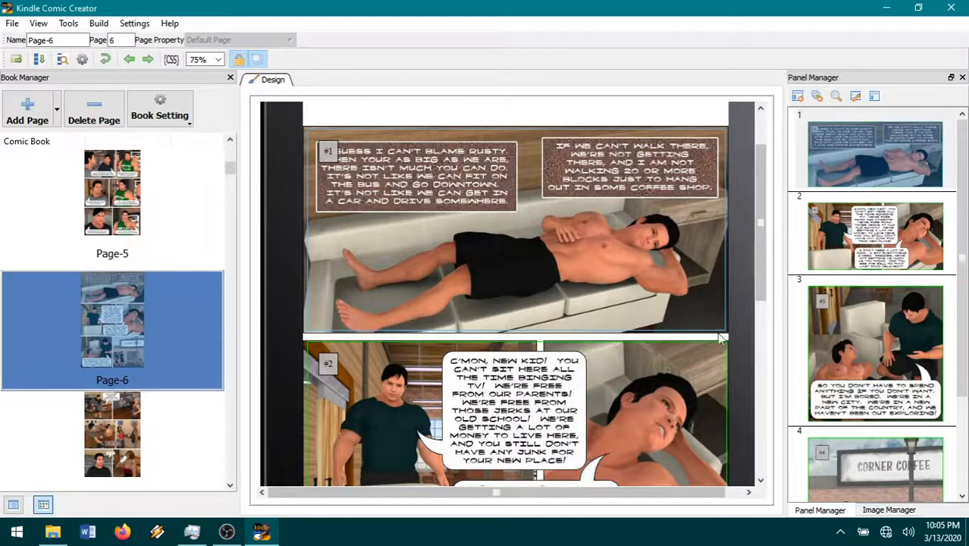
right_click(573, 343)
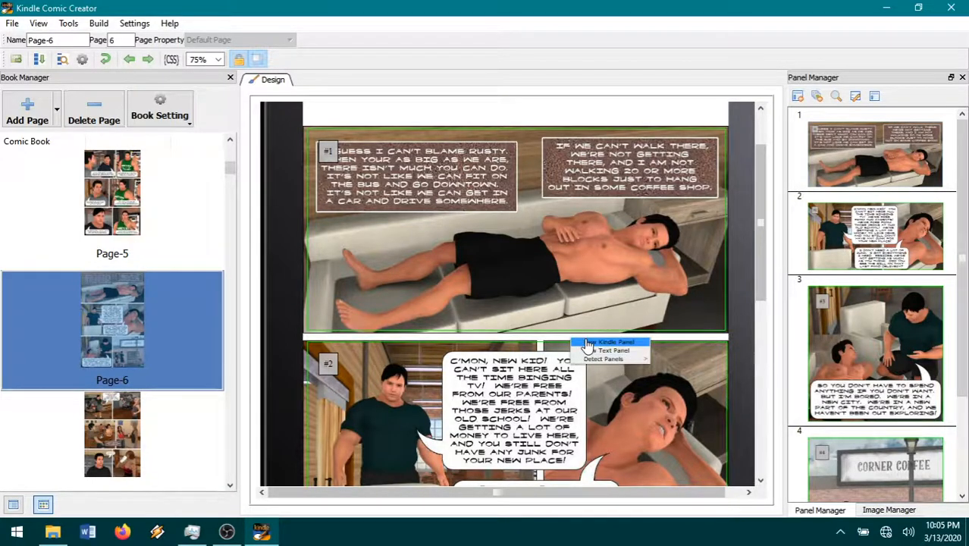
left_click(588, 350)
left_click_drag(529, 257, 326, 139)
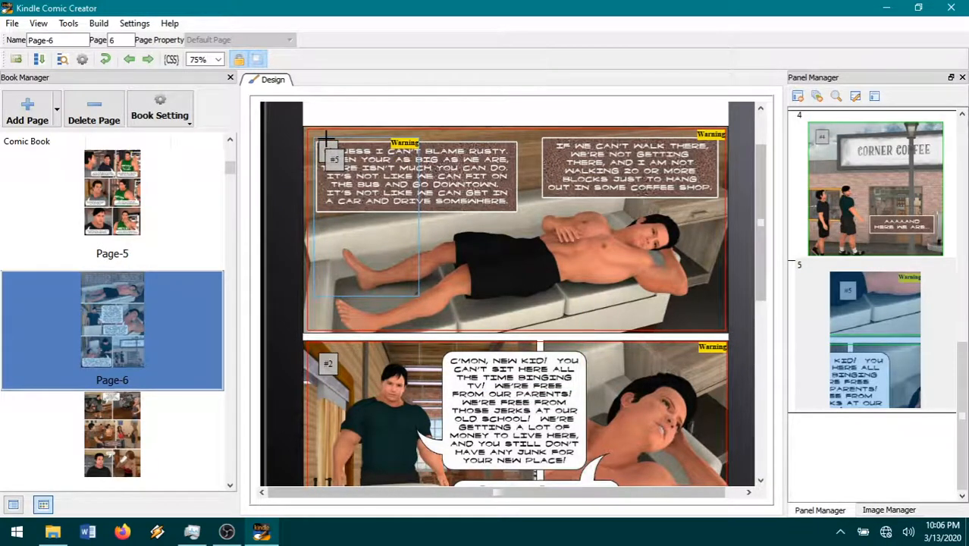
left_click_drag(420, 293, 520, 214)
Step: Move the "I guess I can't blame Rusty" panel to second place in Page-6's panel order
left_click_drag(821, 434, 872, 190)
scroll(831, 380, "up", 2)
left_click_drag(861, 327, 862, 250)
Step: Add a Kindle panel fitted around Page-6's "If we can't walk there" caption and make it third in the panel order
right_click(546, 339)
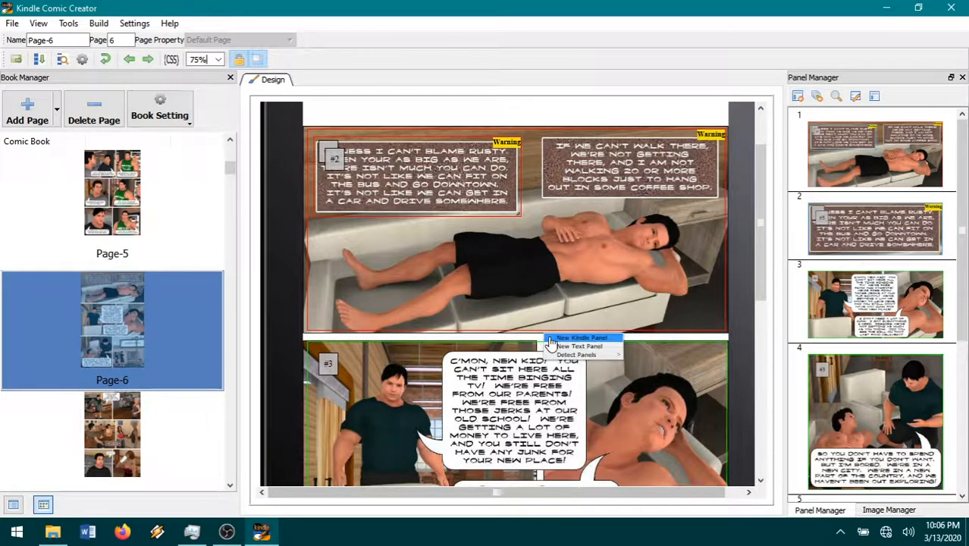
left_click(574, 347)
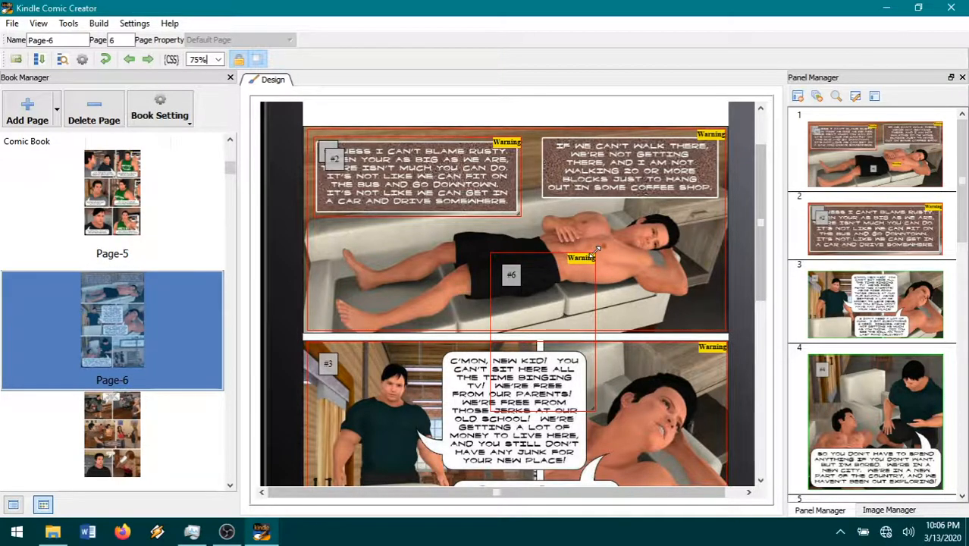
left_click_drag(598, 250, 598, 251)
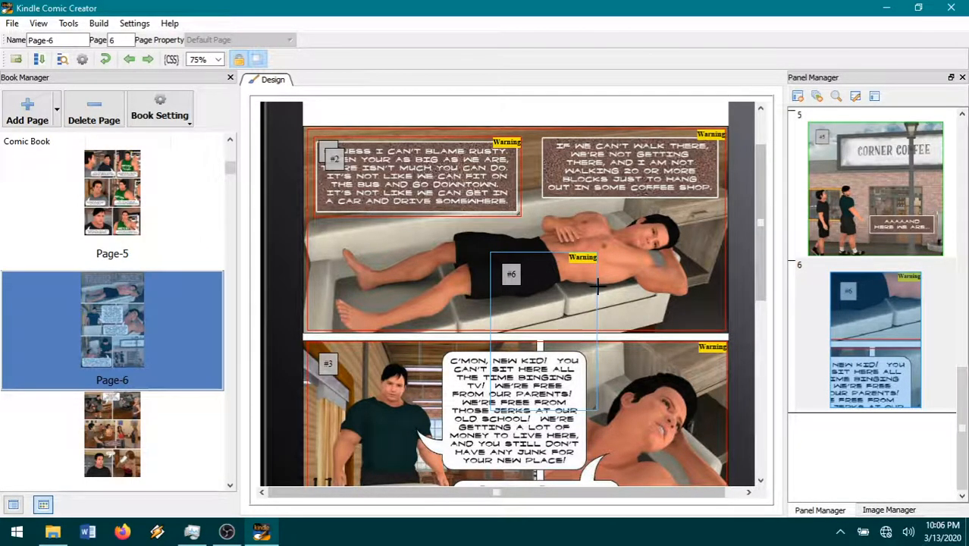
left_click_drag(597, 285, 724, 171)
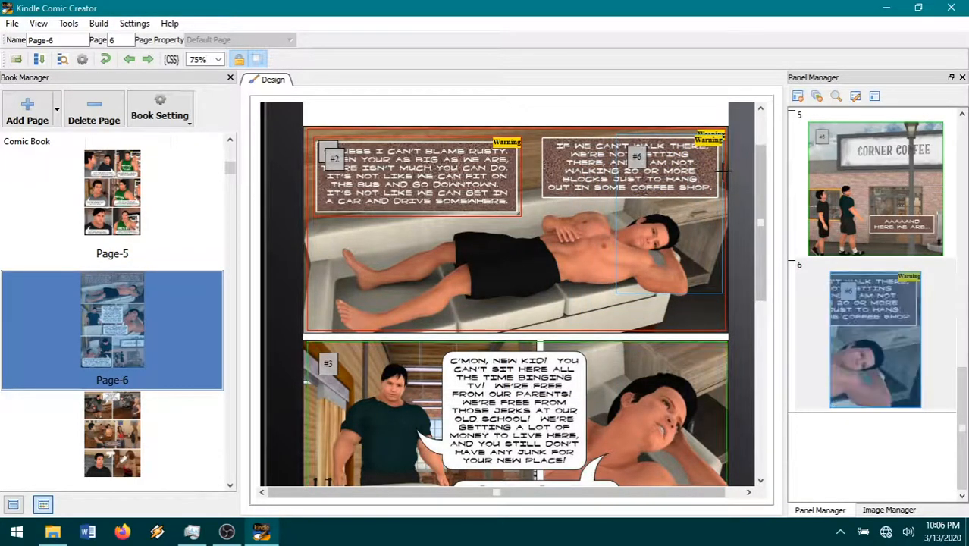
left_click_drag(620, 291, 539, 202)
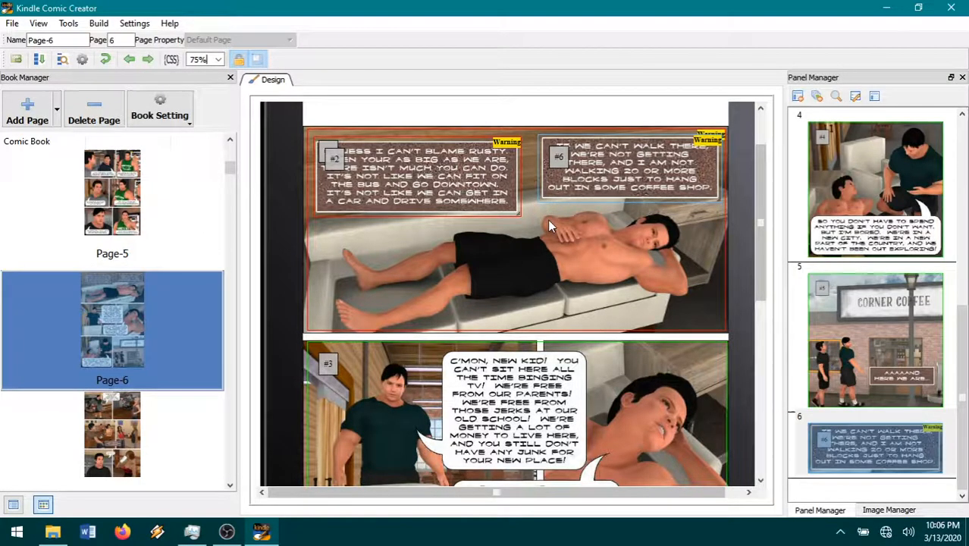
left_click_drag(824, 439, 861, 198)
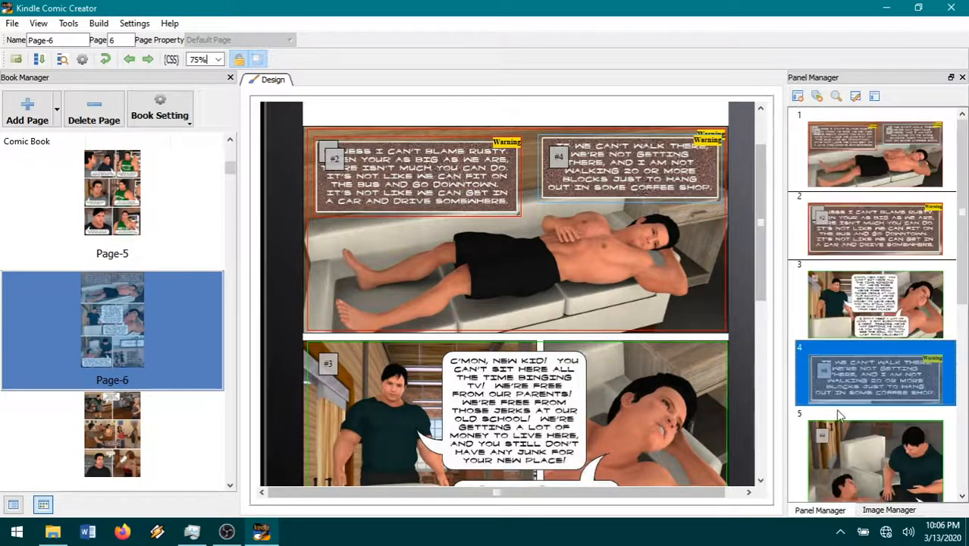
left_click_drag(847, 384, 860, 292)
Step: Shrink Page-6's panel #4 to the standing man beside the balloons and set its magnification level to 150%
scroll(595, 365, "down", 4)
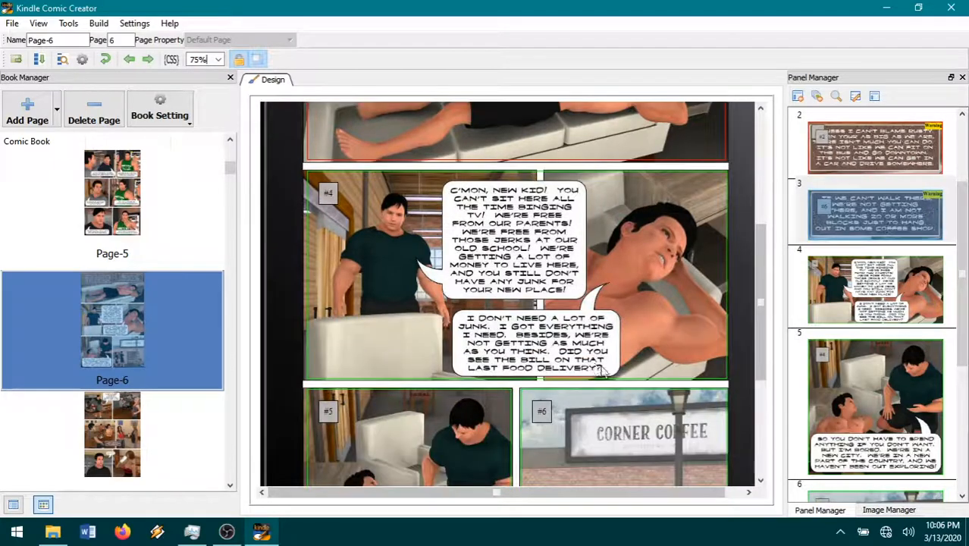
left_click_drag(724, 379, 436, 374)
right_click(393, 343)
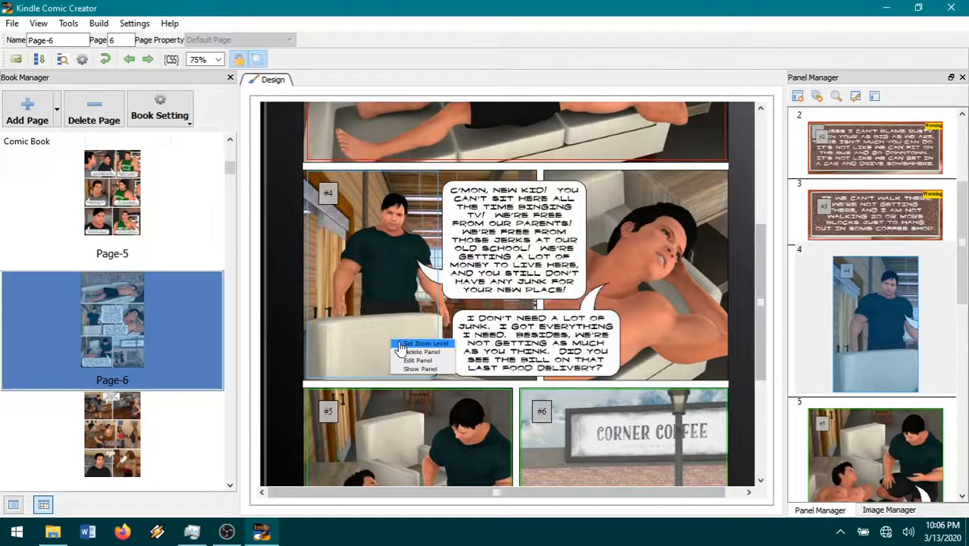
left_click(410, 344)
left_click(515, 258)
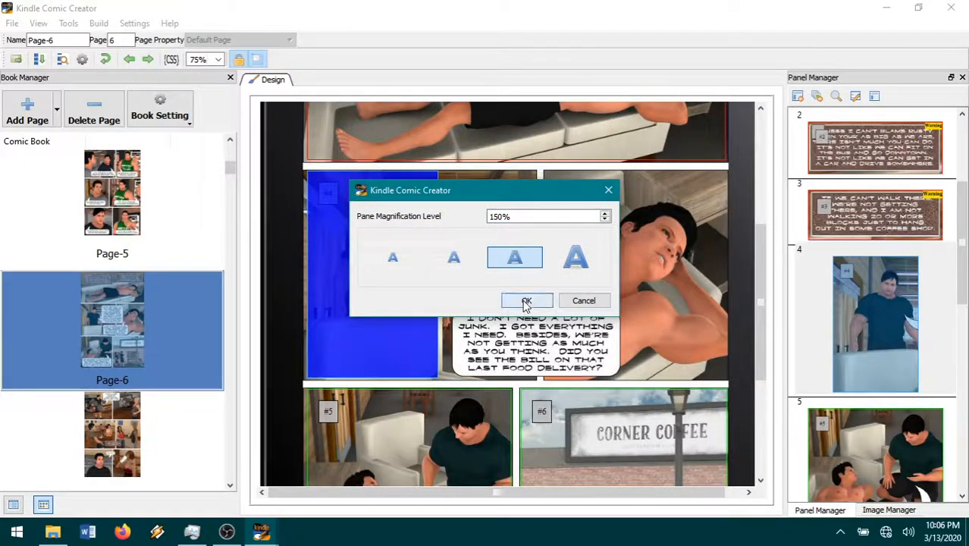
left_click(526, 300)
Step: Add a panel around Page-6's "C'mon, new kid!" and "I don't need a lot of junk" balloons and make it fifth in the order
right_click(531, 319)
left_click(536, 321)
left_click_drag(567, 392, 616, 373)
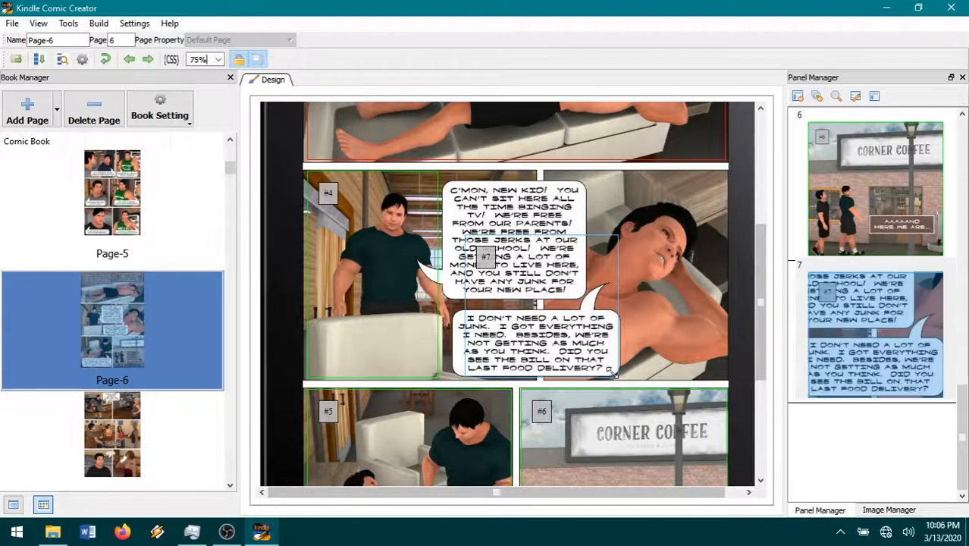
left_click_drag(463, 235, 442, 176)
left_click_drag(867, 359, 901, 173)
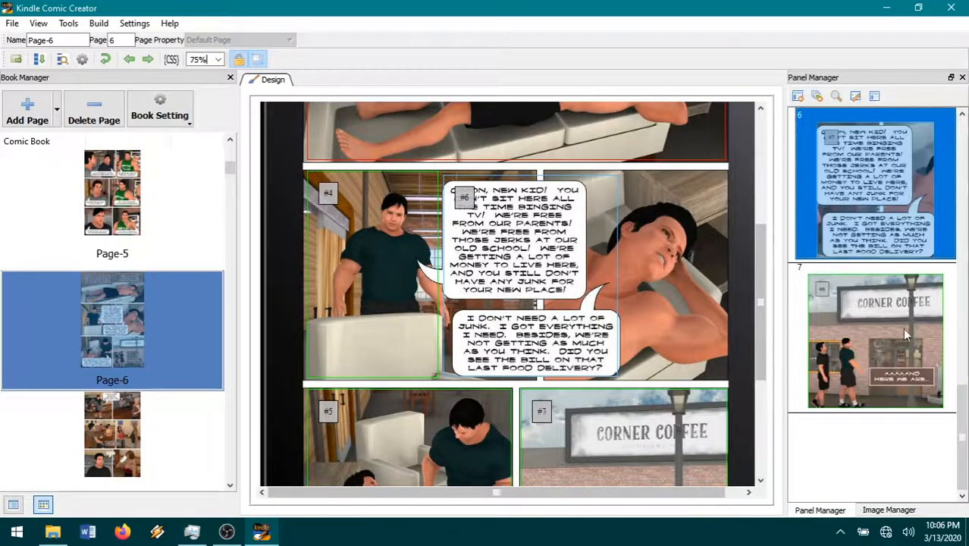
left_click_drag(852, 470, 914, 203)
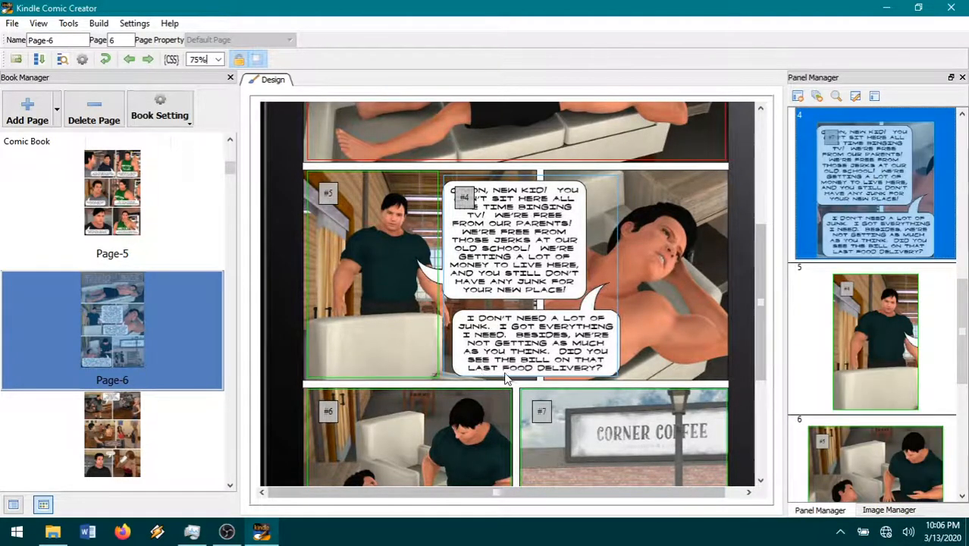
left_click_drag(860, 173, 862, 295)
Step: Begin adding a Kindle panel for the man lying down in Page-6's middle row
right_click(696, 272)
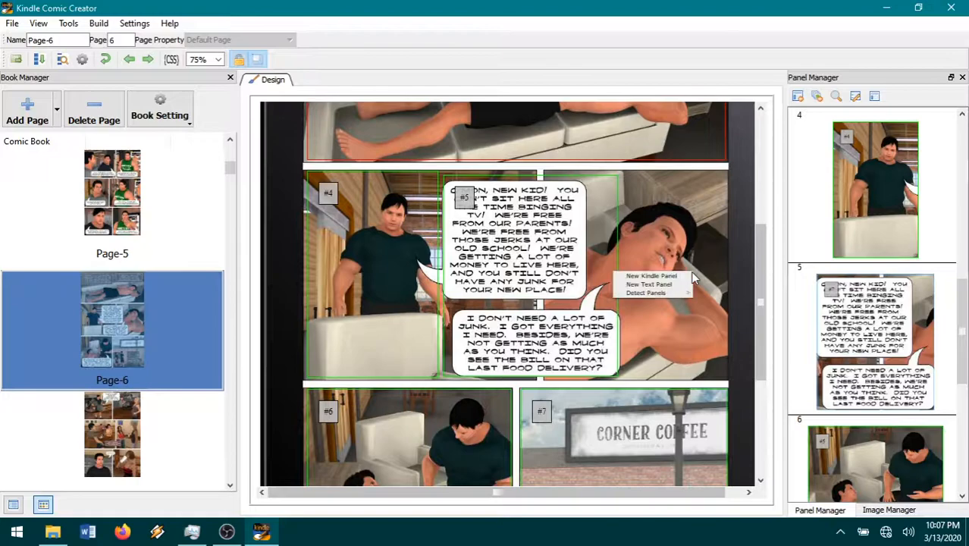
Step: Add a Kindle panel on Page-6 over the man lying back on the couch, fitted to that picture's edges
left_click(686, 282)
left_click_drag(660, 346, 721, 375)
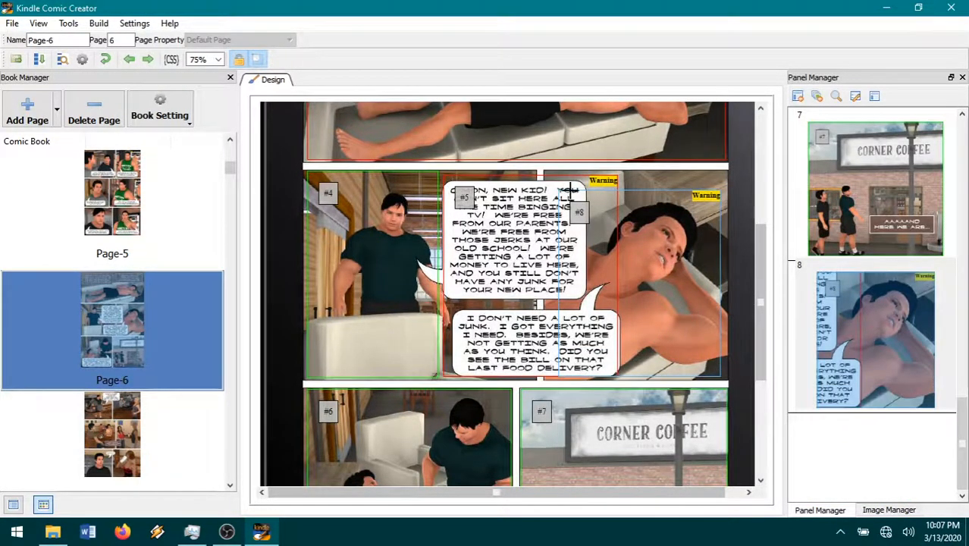
left_click_drag(557, 189, 589, 172)
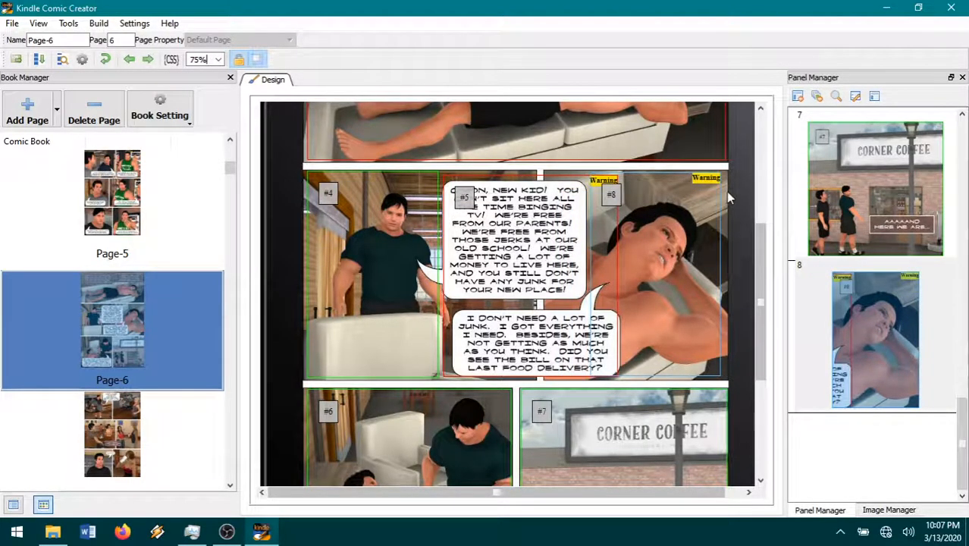
left_click_drag(722, 170, 726, 172)
Step: Move the new panel to sixth place in the reading order and adjust the lower corner of the bottom-row couch conversation panel
left_click(850, 336)
left_click_drag(850, 334, 886, 135)
scroll(856, 340, "up", 1)
left_click_drag(880, 477, 883, 304)
scroll(646, 375, "down", 1)
scroll(645, 375, "down", 2)
left_click(508, 388)
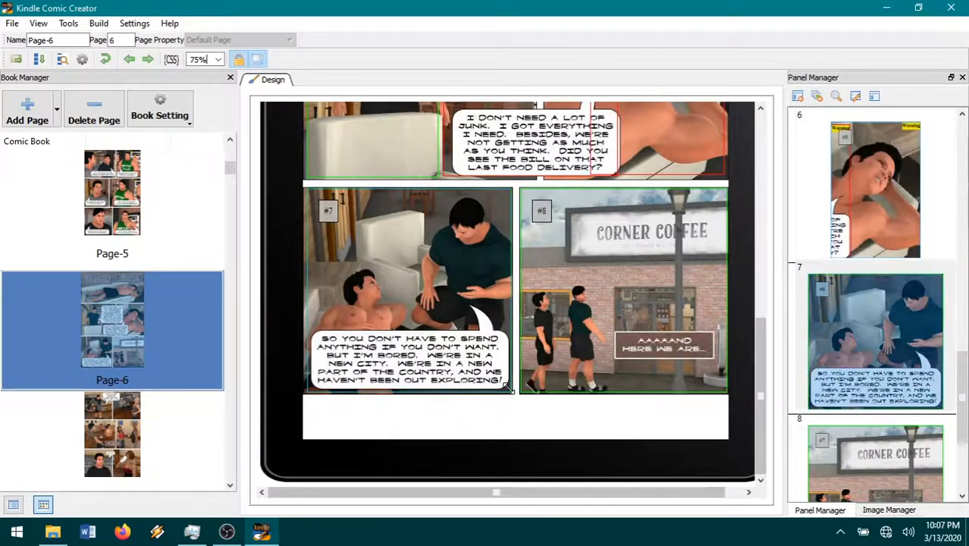
scroll(509, 388, "up", 1)
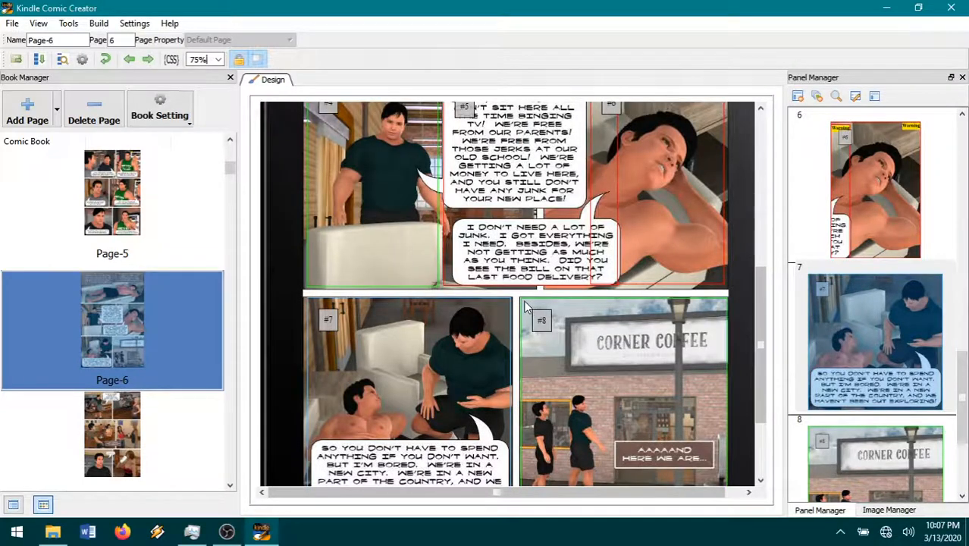
Step: On Page-7, narrow panel 1 to the first picture with its speech bubble and set its magnification level to 150%
left_click(121, 417)
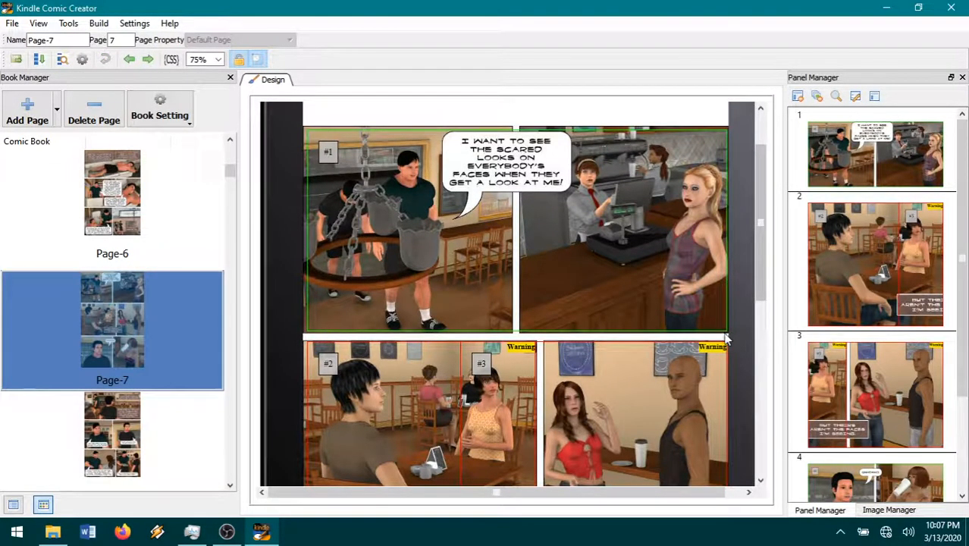
left_click(720, 329)
left_click_drag(721, 328, 568, 328)
right_click(493, 293)
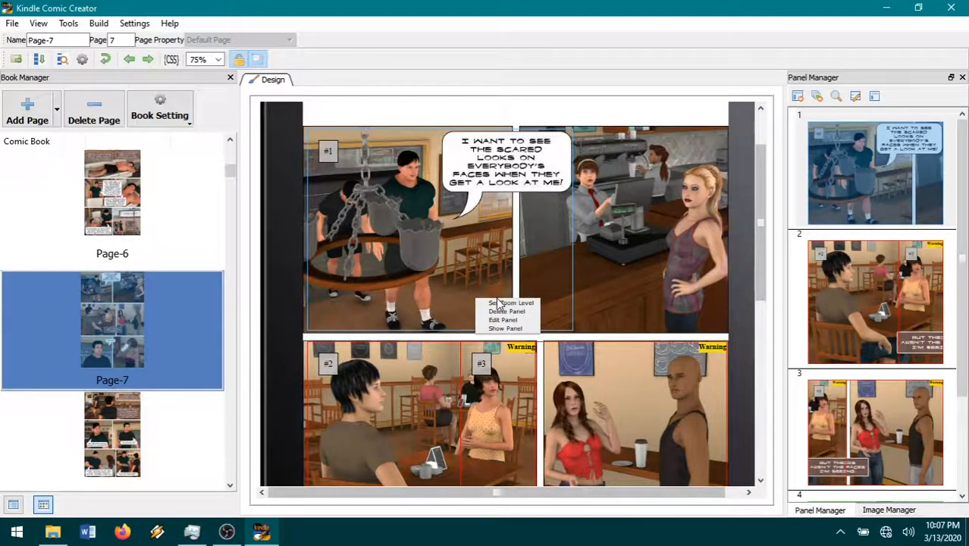
left_click(497, 301)
left_click(514, 259)
left_click(526, 301)
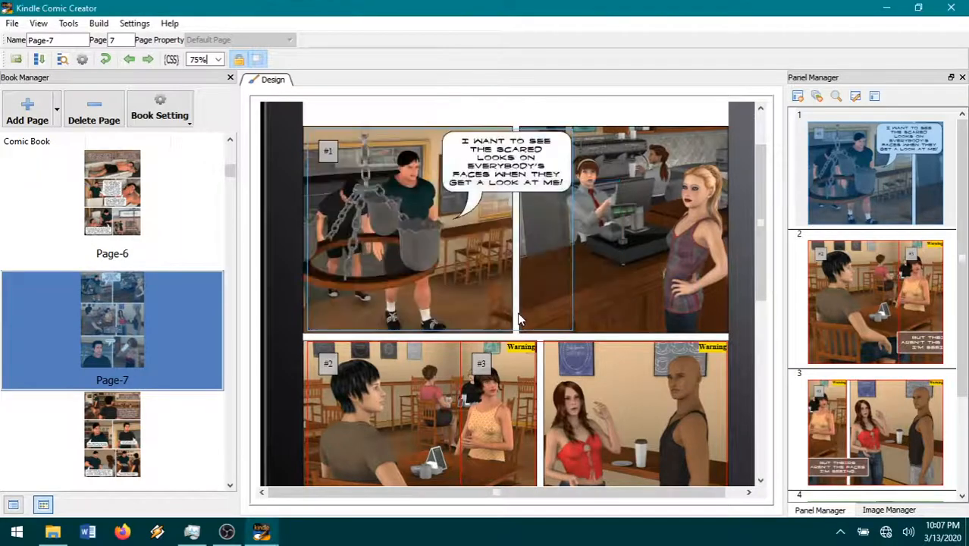
Step: Add a Kindle panel over the coffee counter and blonde woman, and move it to second place in the reading order
right_click(652, 250)
left_click(648, 255)
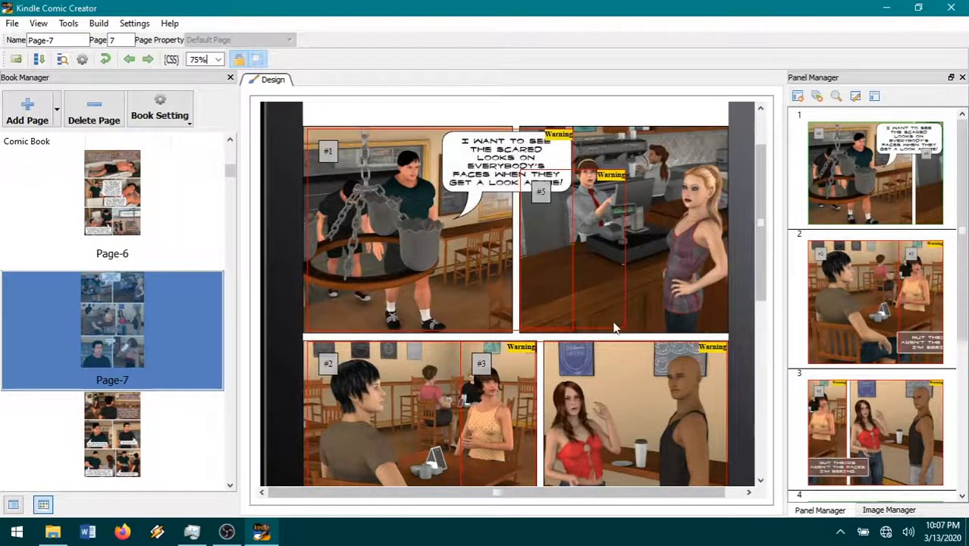
left_click_drag(619, 325, 726, 329)
left_click_drag(522, 170, 563, 129)
left_click_drag(845, 383, 843, 214)
left_click_drag(842, 466, 848, 326)
Step: Narrow panel 4 to the picture of the standing couple and adjust the adjoining corner of panel 3
scroll(512, 361, "down", 3)
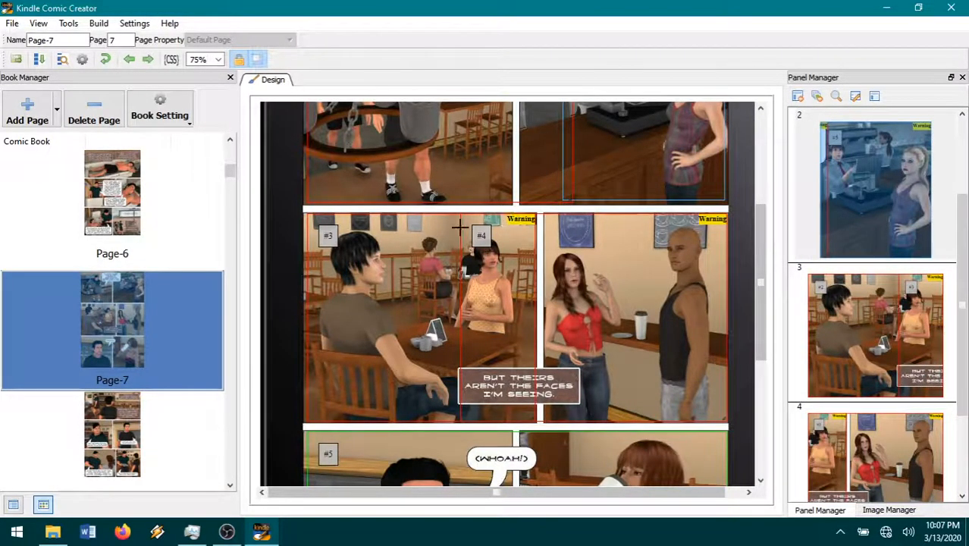
left_click_drag(459, 211, 547, 215)
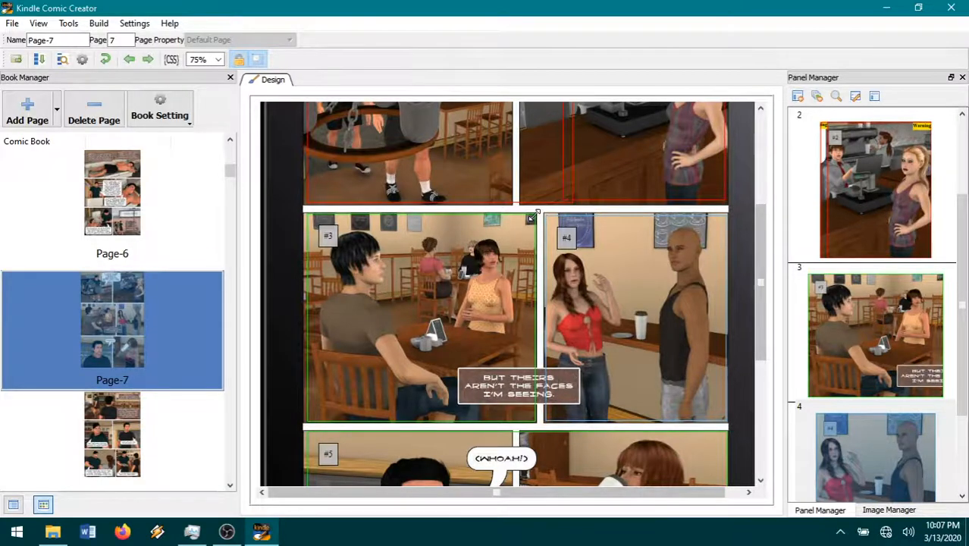
left_click(531, 218)
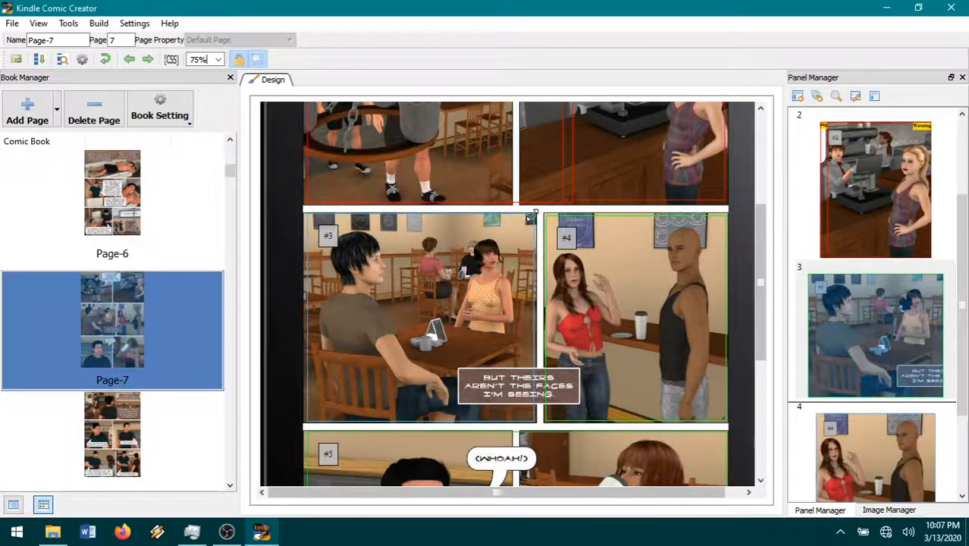
Step: Add a Kindle panel tightly around the "But theirs aren't the faces I'm seeing" caption and move it to fifth place
right_click(519, 431)
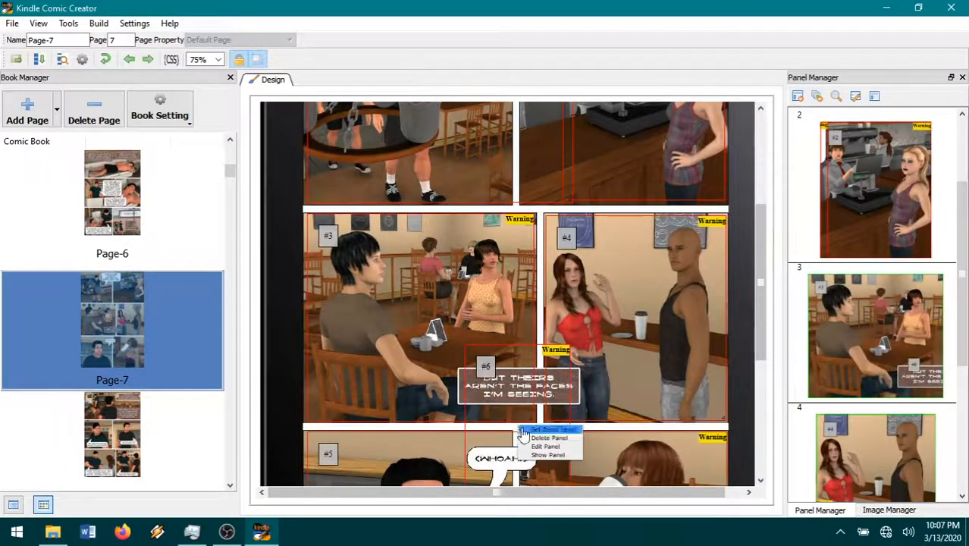
left_click(468, 344)
left_click_drag(466, 345, 455, 364)
scroll(452, 362, "down", 2)
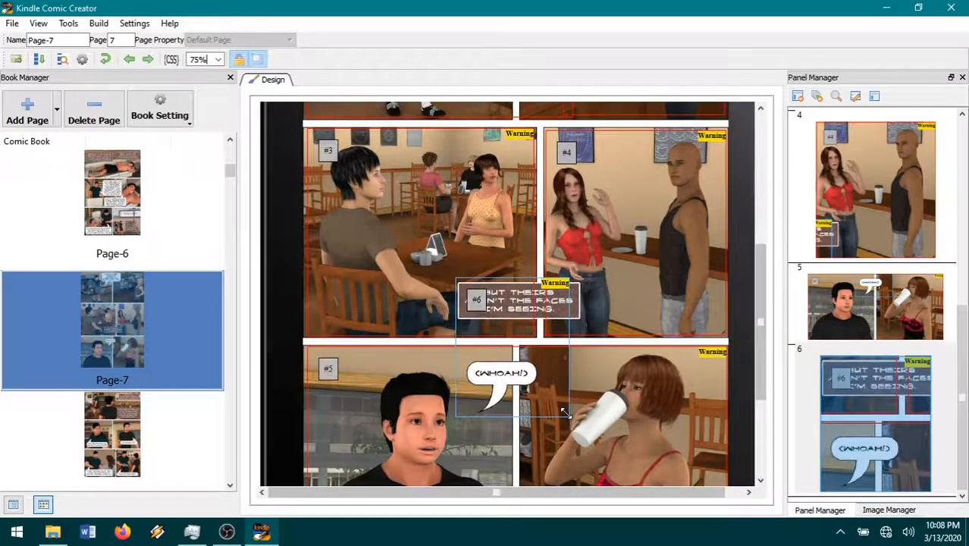
left_click_drag(584, 334, 583, 326)
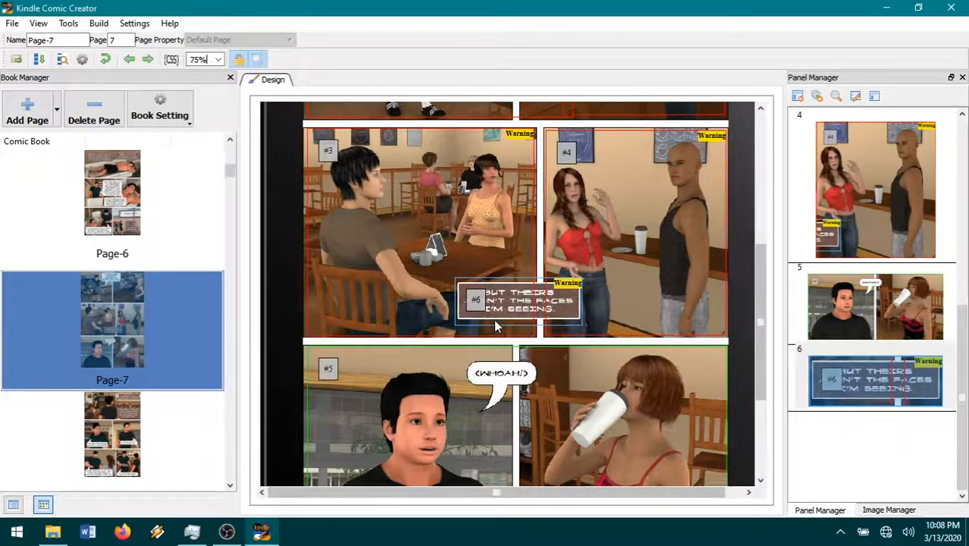
left_click_drag(849, 388, 880, 296)
Step: Narrow panel 6 to the young man with his speech bubble and set its magnification level to 150%
scroll(546, 409, "down", 2)
left_click(530, 418)
scroll(531, 418, "up", 1)
right_click(488, 379)
left_click(498, 385)
left_click(522, 262)
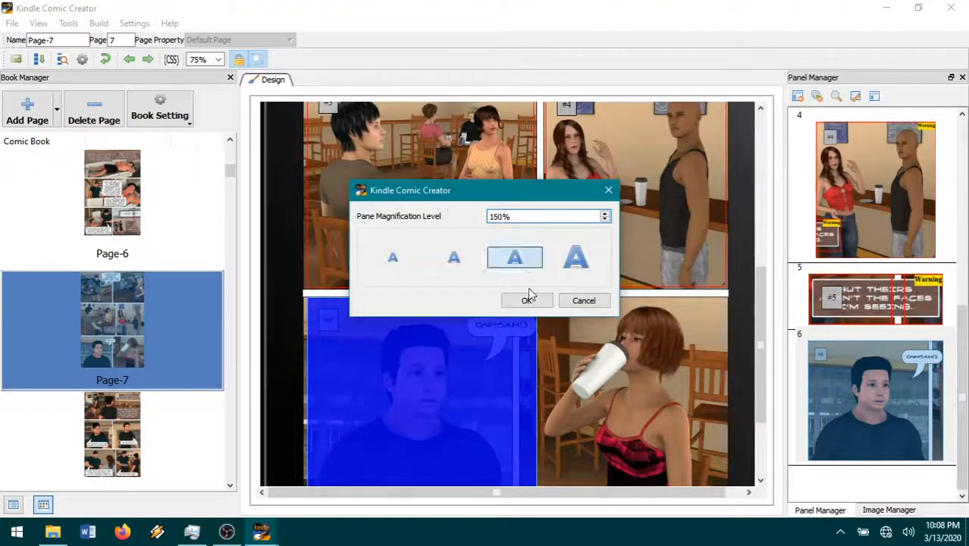
left_click(530, 301)
Step: Add a Kindle panel over the woman drinking from the cup and fit it to her part of the picture
right_click(661, 385)
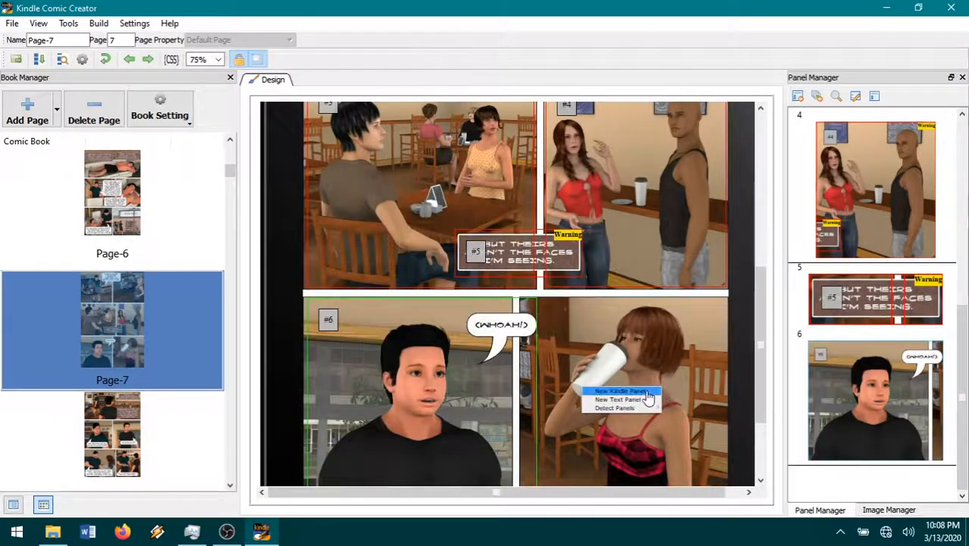
left_click(639, 390)
scroll(640, 390, "down", 1)
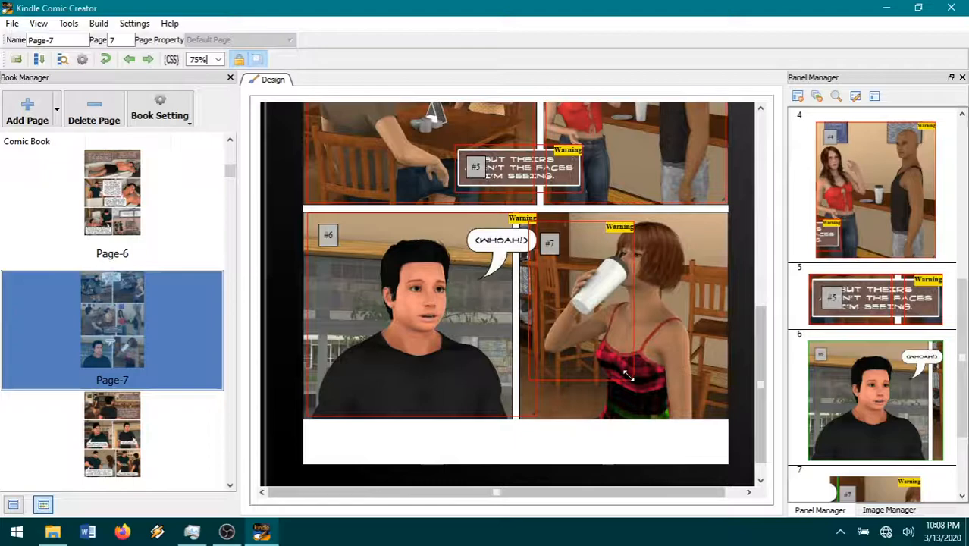
left_click_drag(628, 375, 726, 419)
scroll(513, 291, "up", 1)
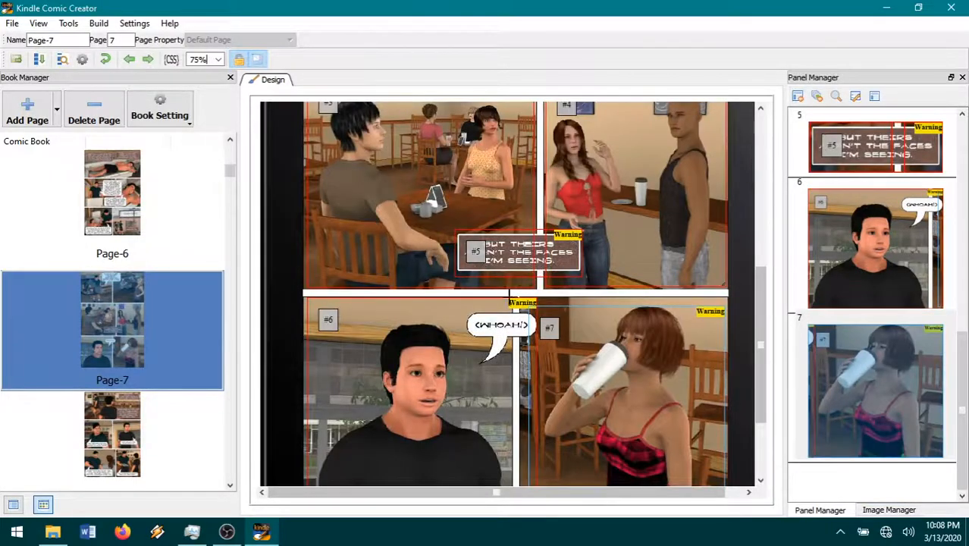
left_click_drag(531, 303, 543, 301)
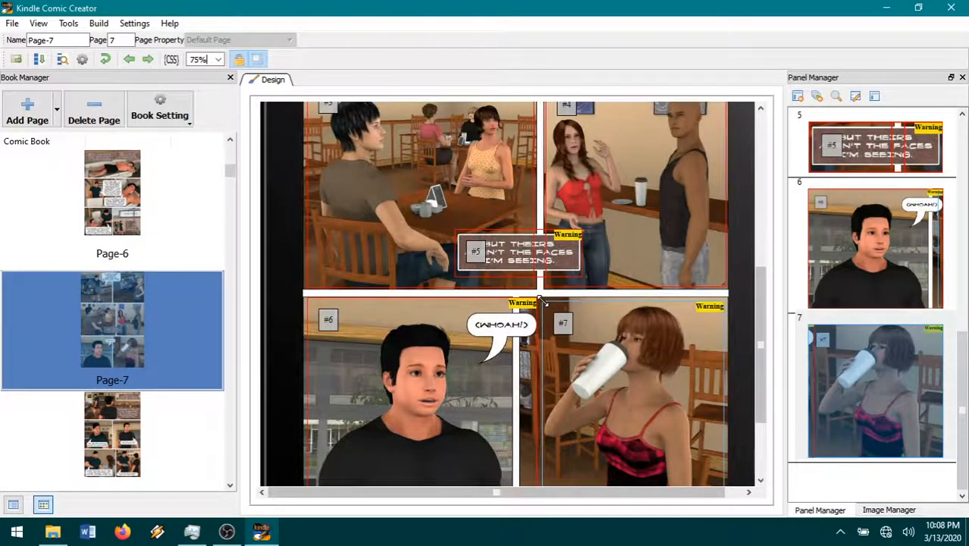
Step: On Page-8, narrow panel 1 to the part beside the caption boxes and set its magnification level to 150%
left_click(117, 431)
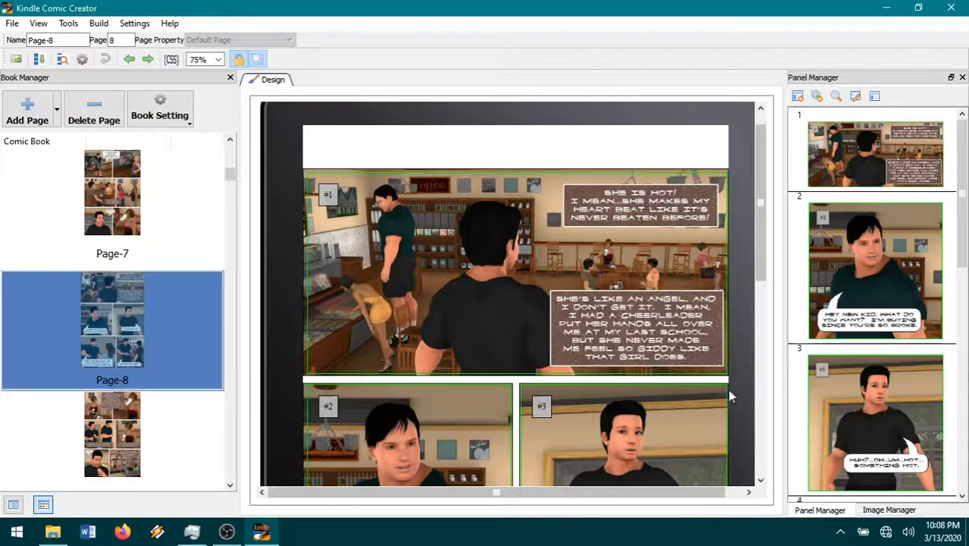
left_click_drag(722, 371, 544, 372)
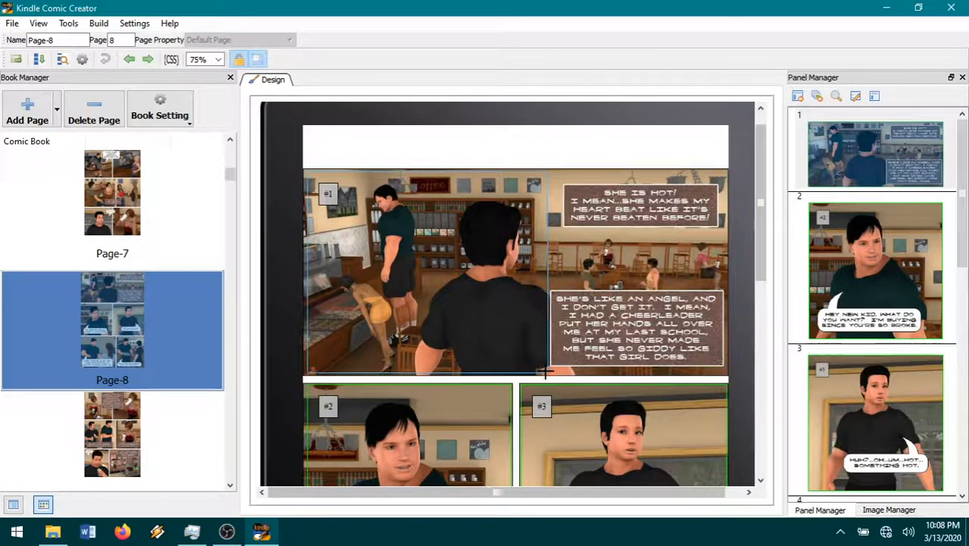
right_click(494, 347)
left_click(504, 358)
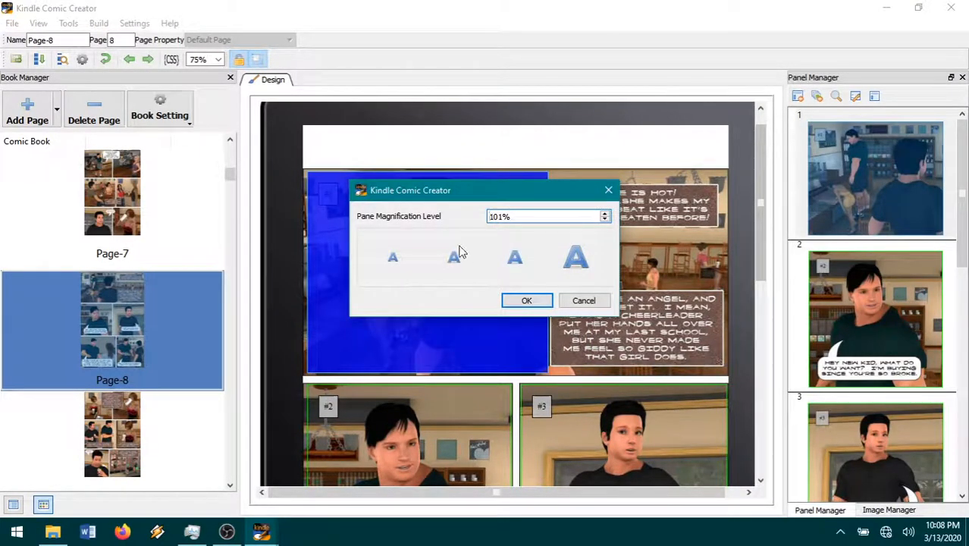
left_click(517, 252)
left_click(525, 300)
left_click(501, 304)
left_click(501, 304)
Step: Add a Kindle panel covering both caption boxes of the first picture and move it to second place in the reading order
right_click(627, 282)
left_click(660, 280)
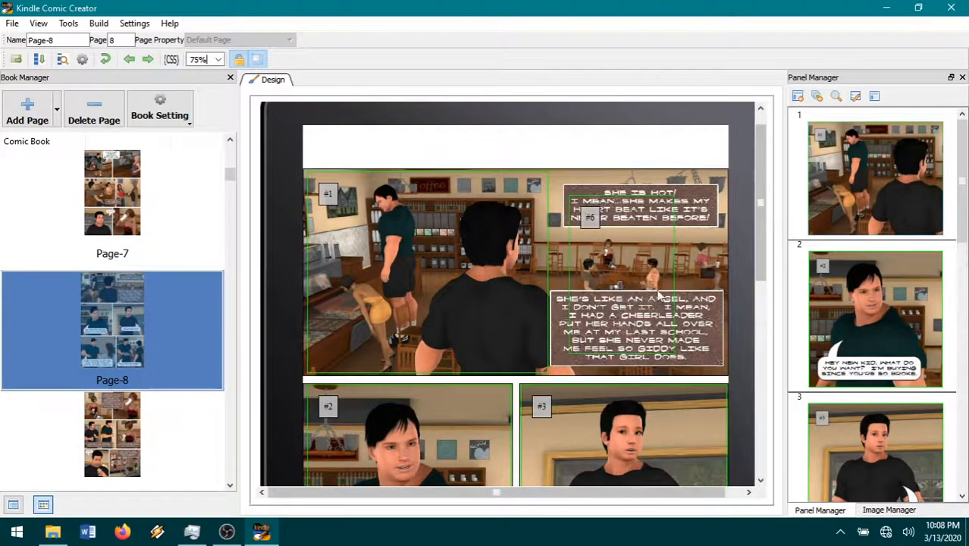
left_click_drag(712, 365, 724, 370)
left_click_drag(569, 194, 544, 178)
left_click_drag(894, 338, 884, 183)
scroll(871, 455, "down", 3)
left_click_drag(888, 411, 893, 317)
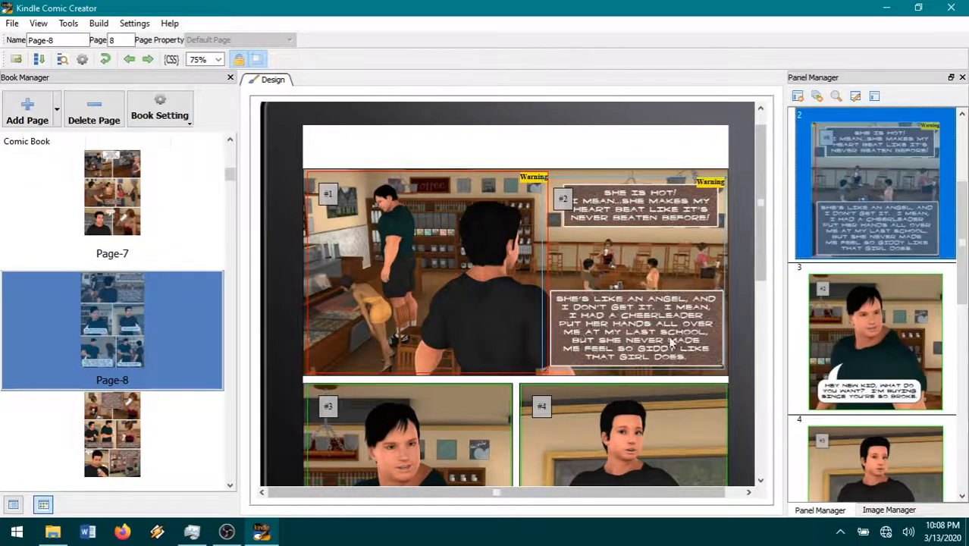
Step: Preview the magnified view of panel 3 on Page-8
scroll(651, 338, "down", 3)
scroll(663, 339, "down", 1)
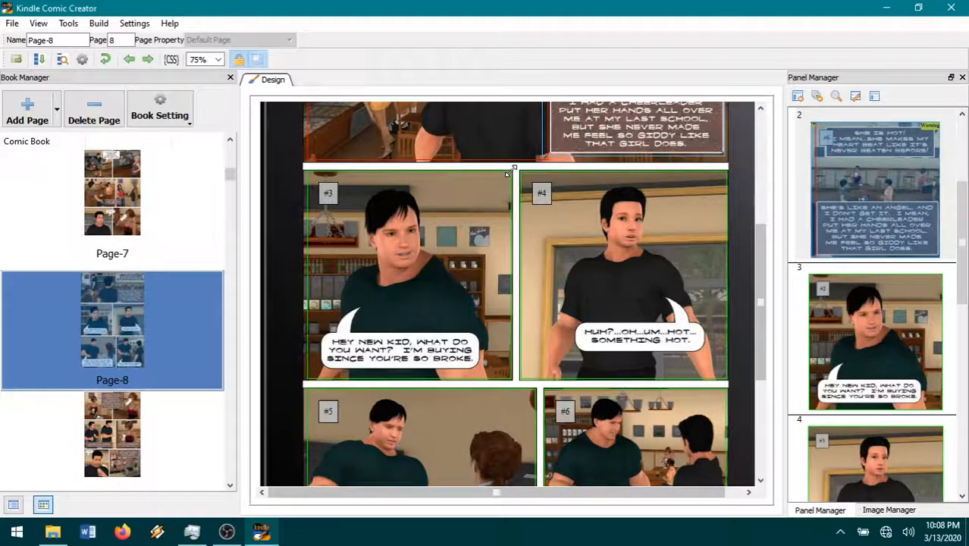
left_click(384, 256)
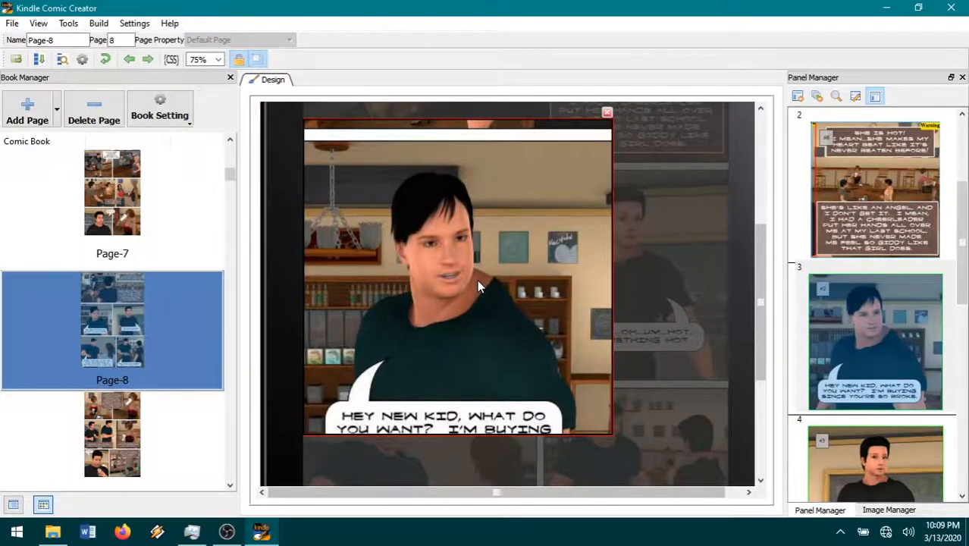
left_click(456, 324)
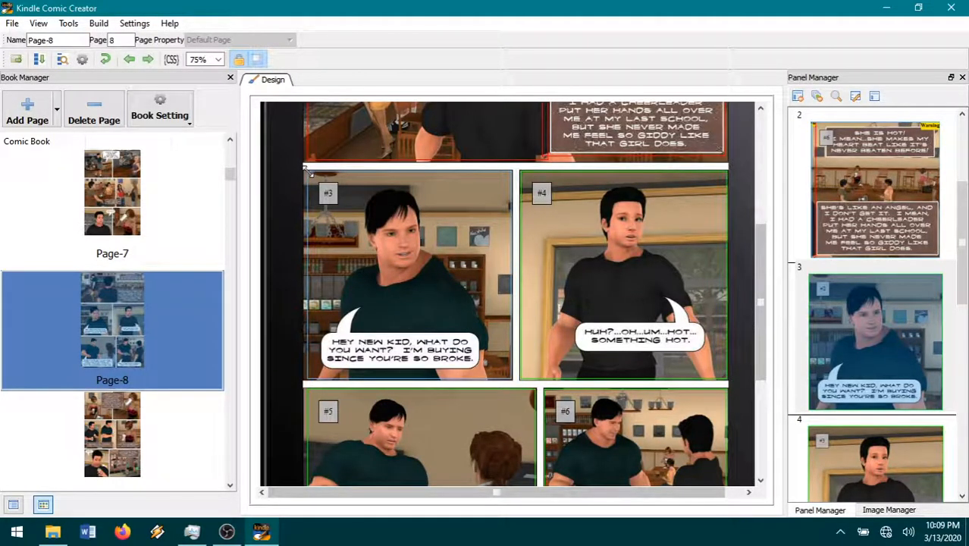
Step: Adjust the upper corners of panels 4, 5 and 6 to the edges of their pictures
left_click(522, 173)
scroll(607, 305, "down", 3)
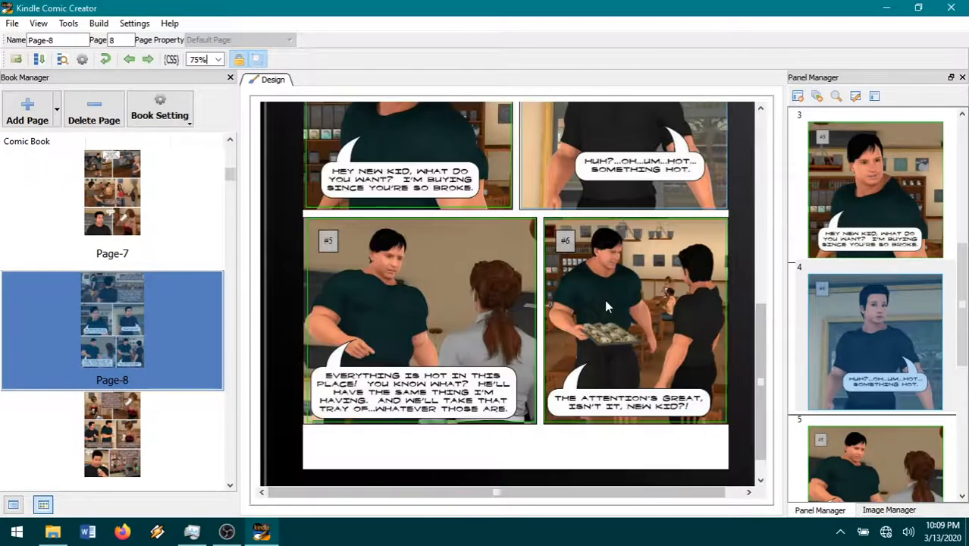
left_click(536, 218)
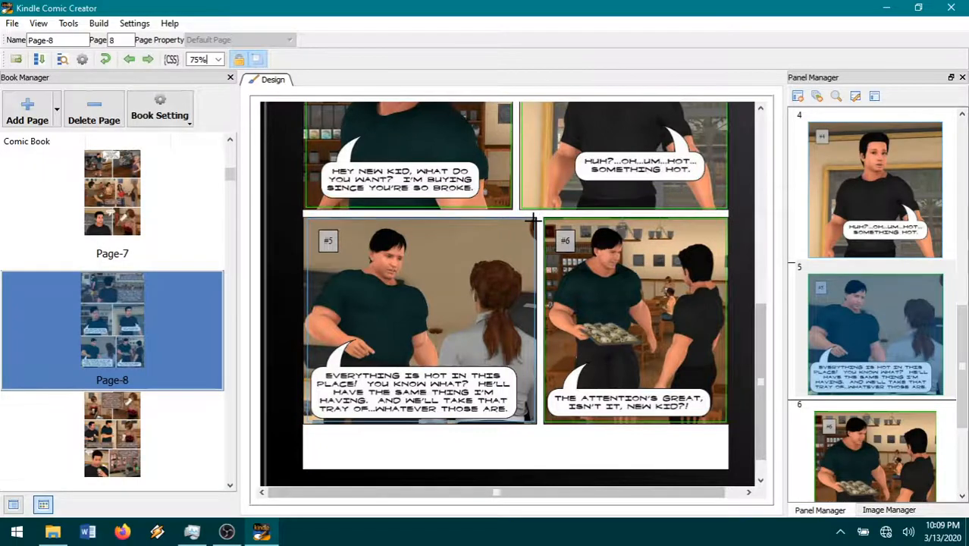
left_click(544, 299)
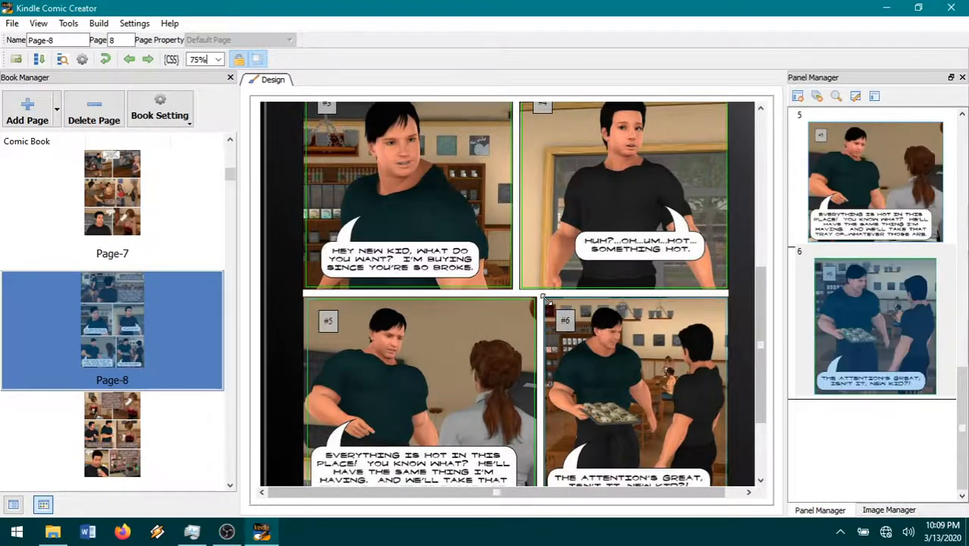
Step: On Page-9, narrow panel 1 to the seated woman beside the caption box and set its magnification level to 150%
left_click(113, 433)
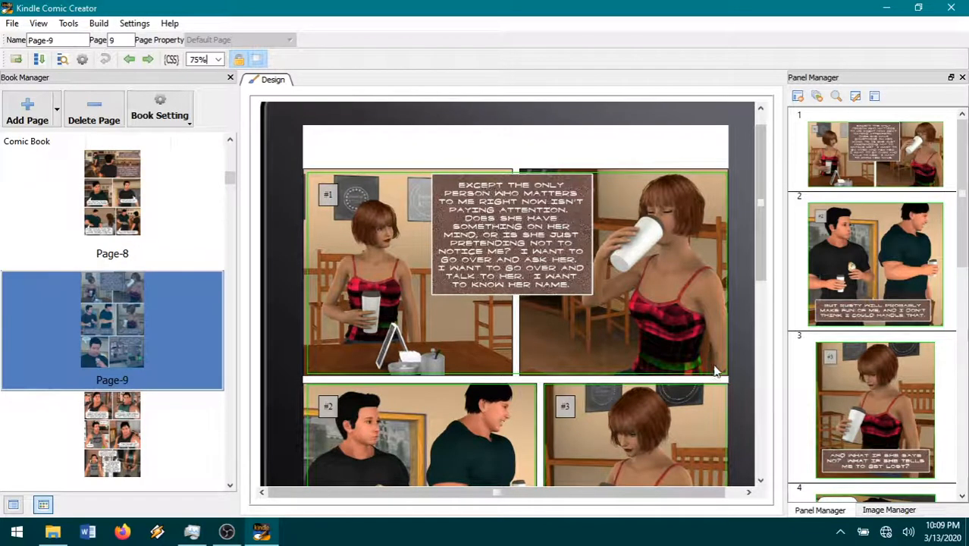
left_click_drag(719, 370, 420, 372)
right_click(394, 329)
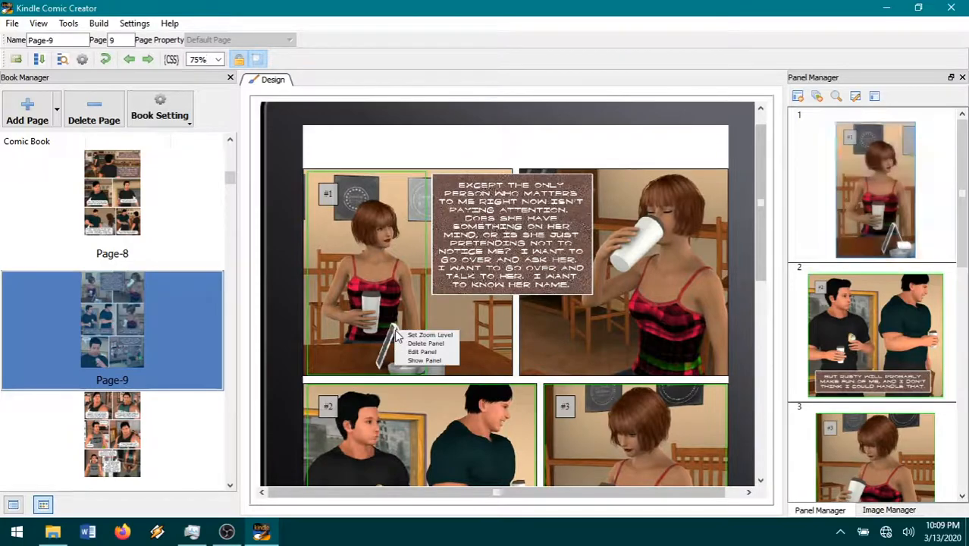
left_click(410, 342)
left_click(514, 258)
left_click(524, 301)
Step: Add a Kindle panel tightly around the "Except the only person who matters" caption and move it to second place
right_click(533, 234)
left_click(550, 240)
left_click(573, 323)
left_click_drag(581, 325, 597, 299)
left_click_drag(479, 167, 429, 170)
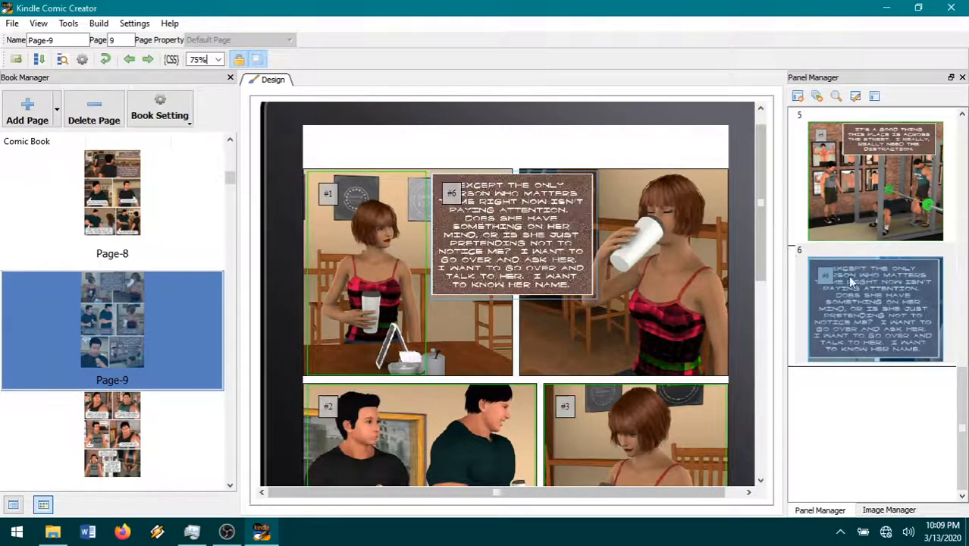
scroll(865, 392, "down", 3)
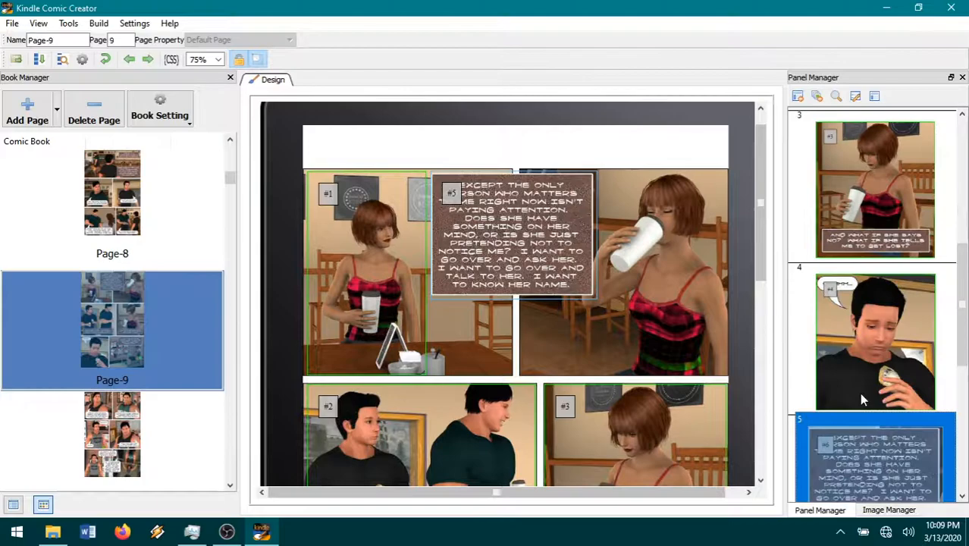
left_click_drag(857, 481, 876, 182)
left_click_drag(863, 452, 876, 343)
Step: Add a Kindle panel on Page-9 over the drinking woman, extending from the caption box's edge to the picture's lower corner
right_click(685, 284)
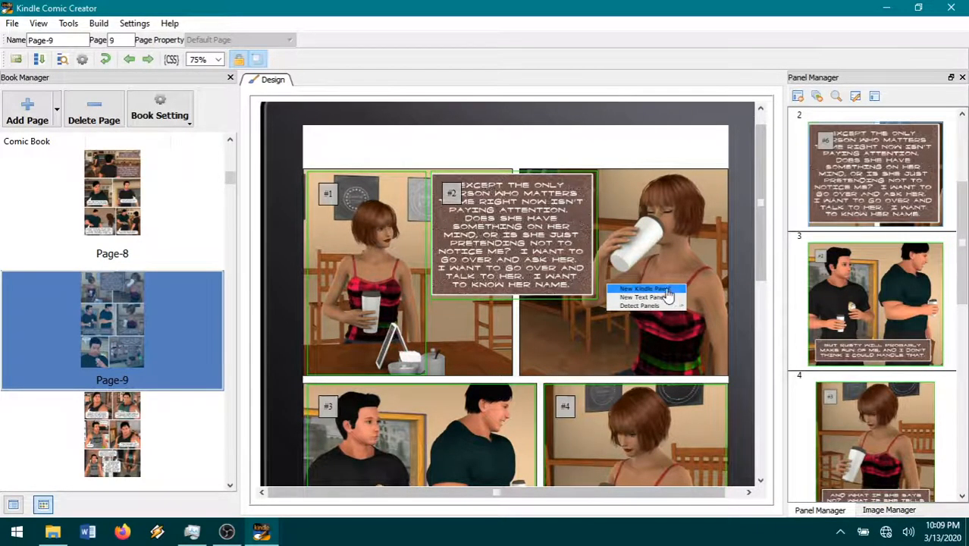
left_click(648, 289)
left_click_drag(659, 362, 721, 371)
left_click_drag(554, 205, 601, 175)
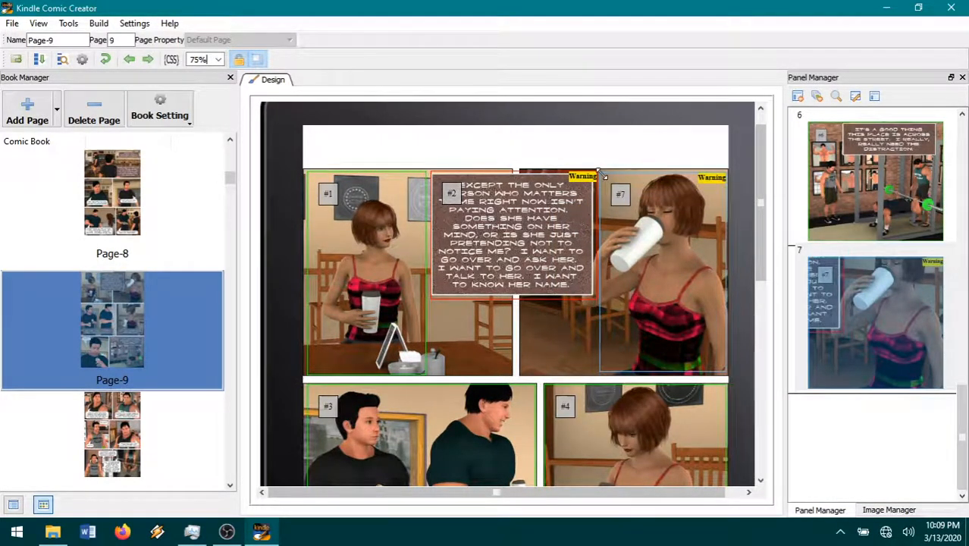
Step: Move the drinking woman's panel up to third place in the panel order
left_click_drag(841, 315, 858, 222)
scroll(857, 417, "up", 1)
left_click_drag(854, 425, 880, 216)
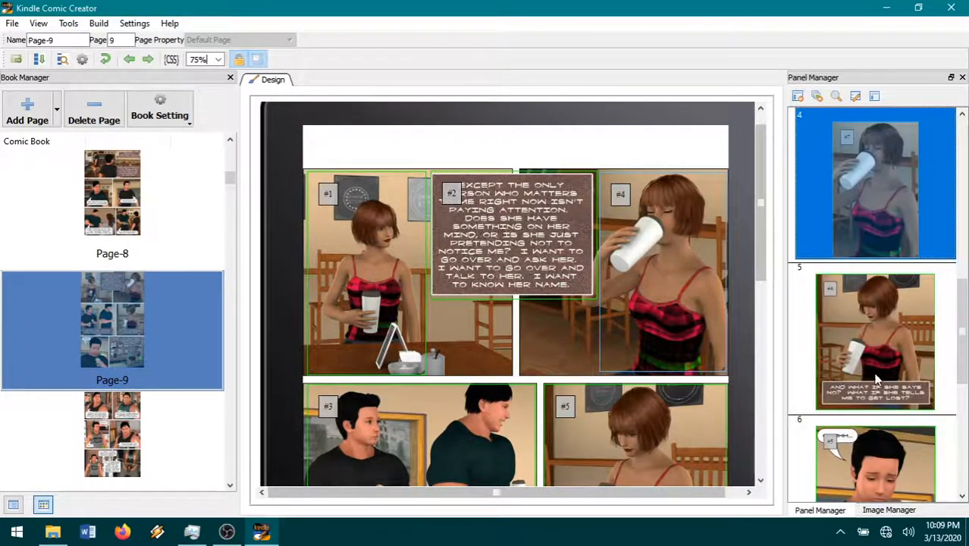
left_click_drag(883, 311, 899, 217)
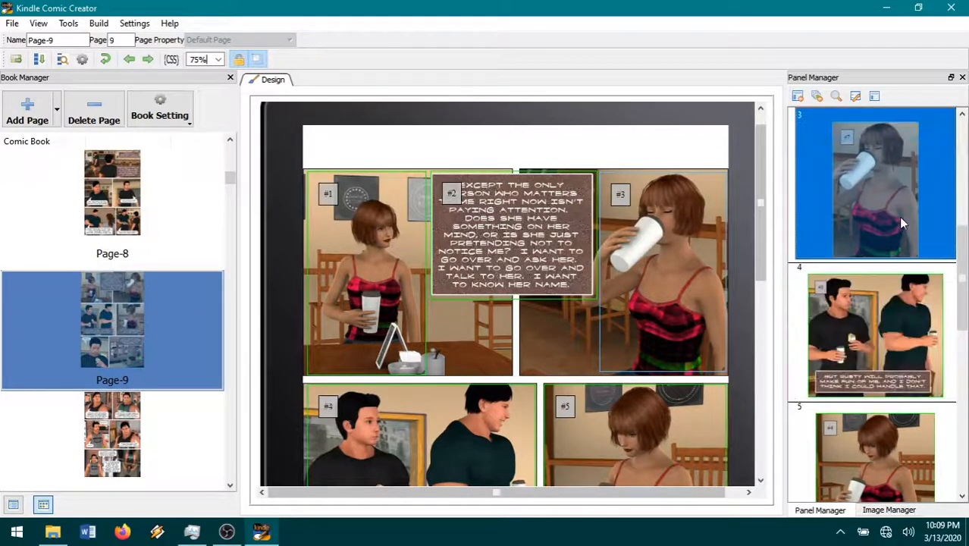
Step: Adjust the facing upper corners of panels 4 and 5 to the edges of their pictures
scroll(544, 380, "down", 1)
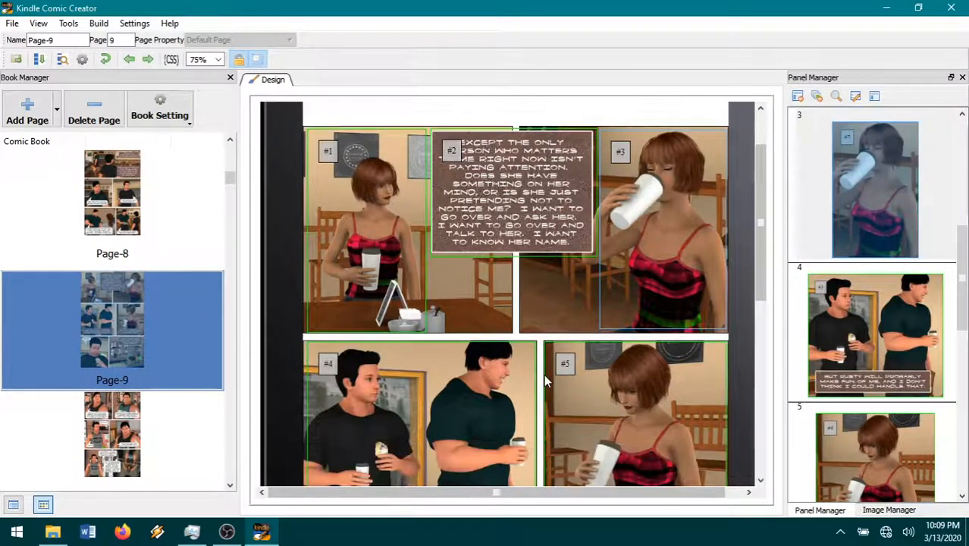
left_click(534, 346)
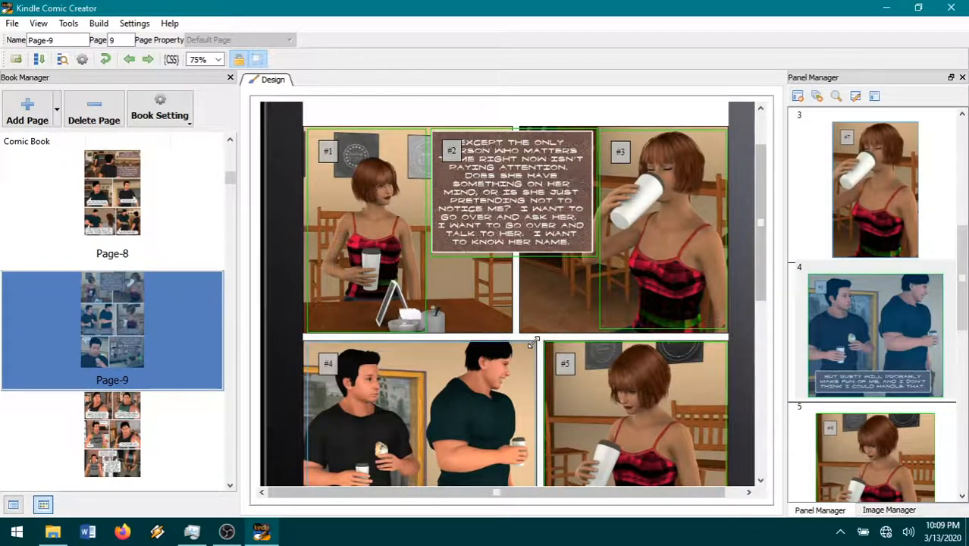
left_click(543, 341)
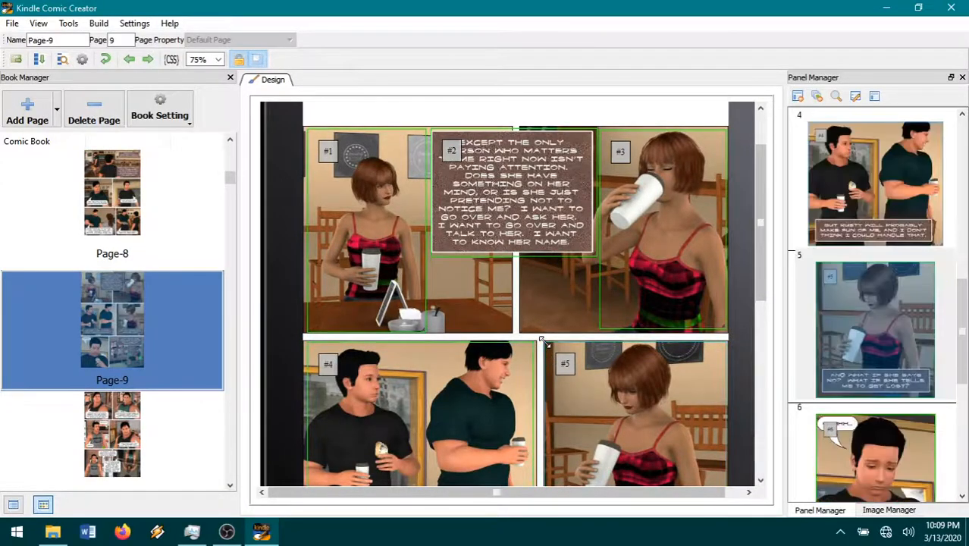
scroll(560, 296, "down", 2)
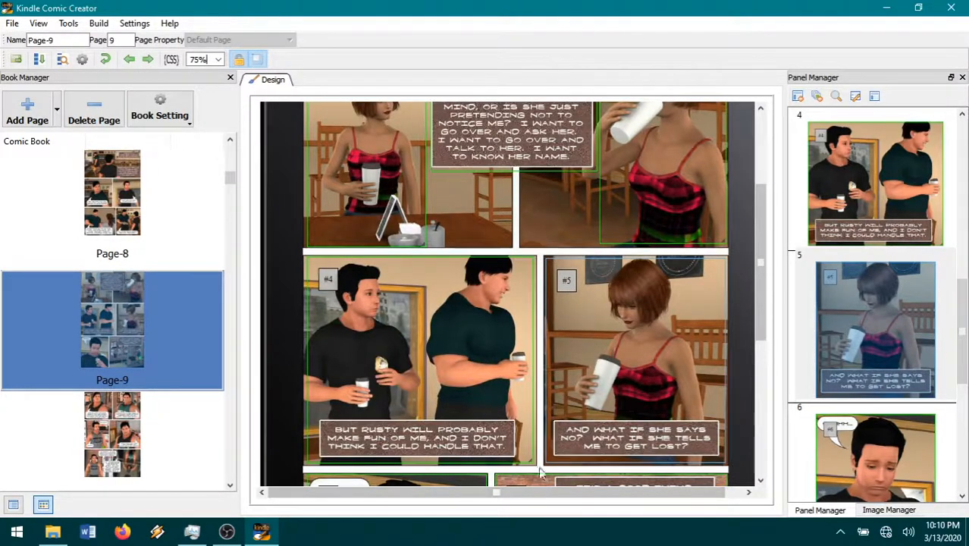
Step: Adjust the facing upper corners of panels 6 and 7 to their picture edges in the bottom row of Page-9
scroll(582, 304, "up", 1)
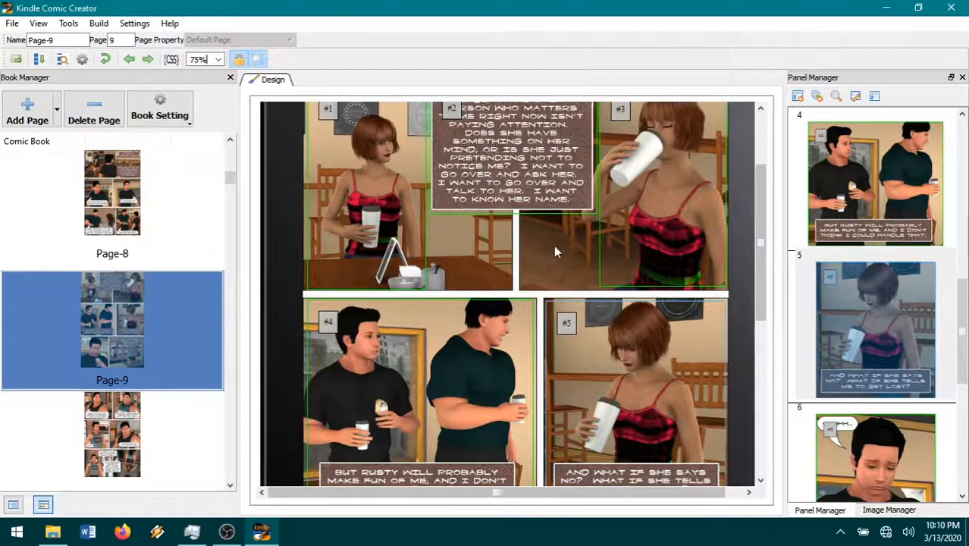
scroll(561, 261, "down", 6)
scroll(568, 276, "down", 2)
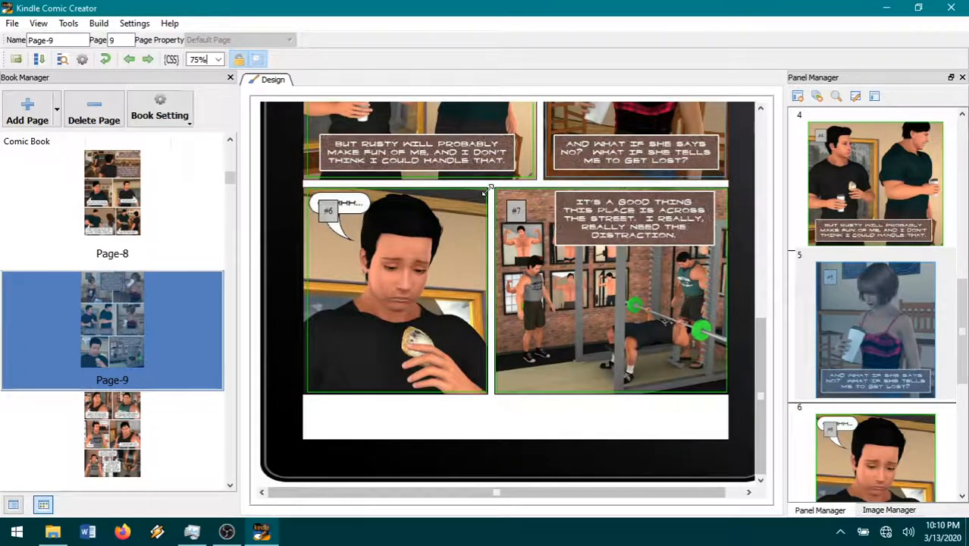
scroll(490, 194, "up", 3)
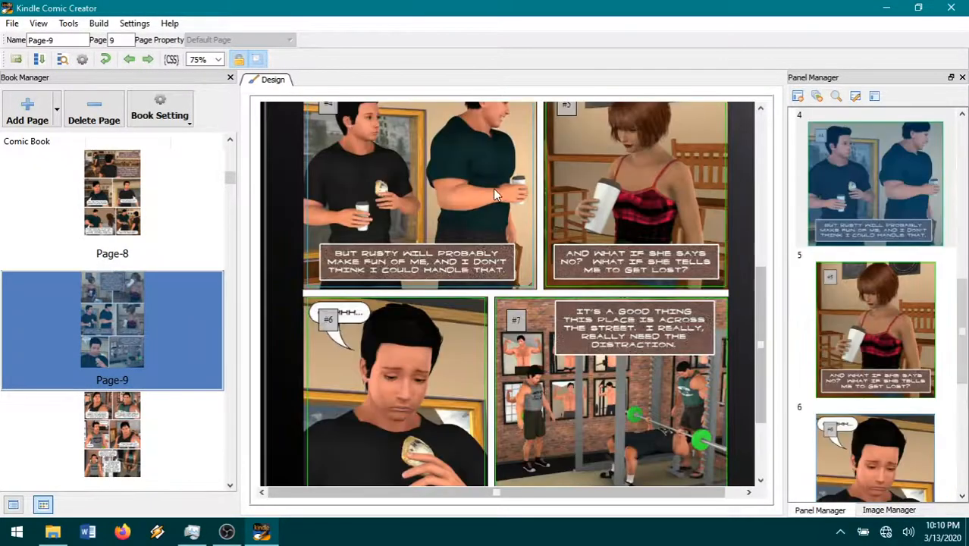
left_click(495, 300)
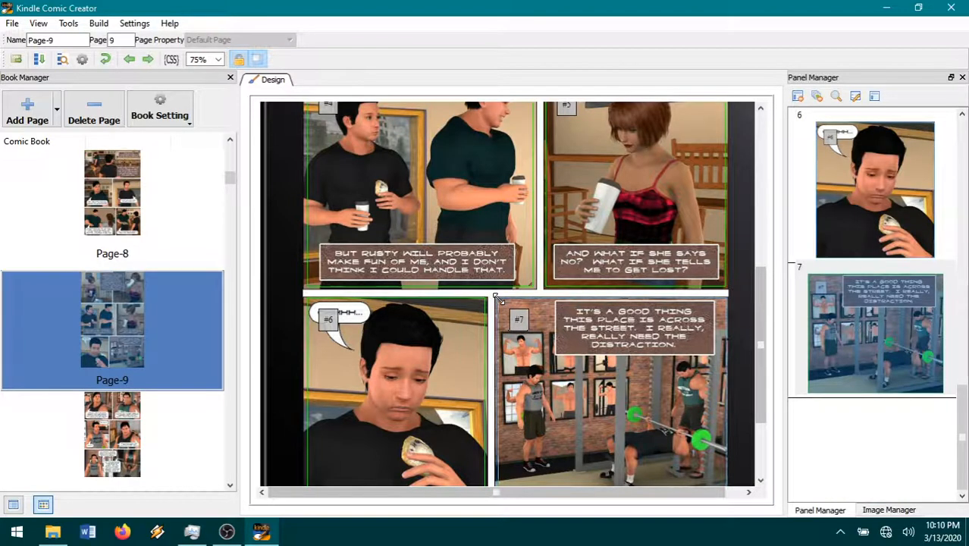
left_click_drag(497, 299, 493, 299)
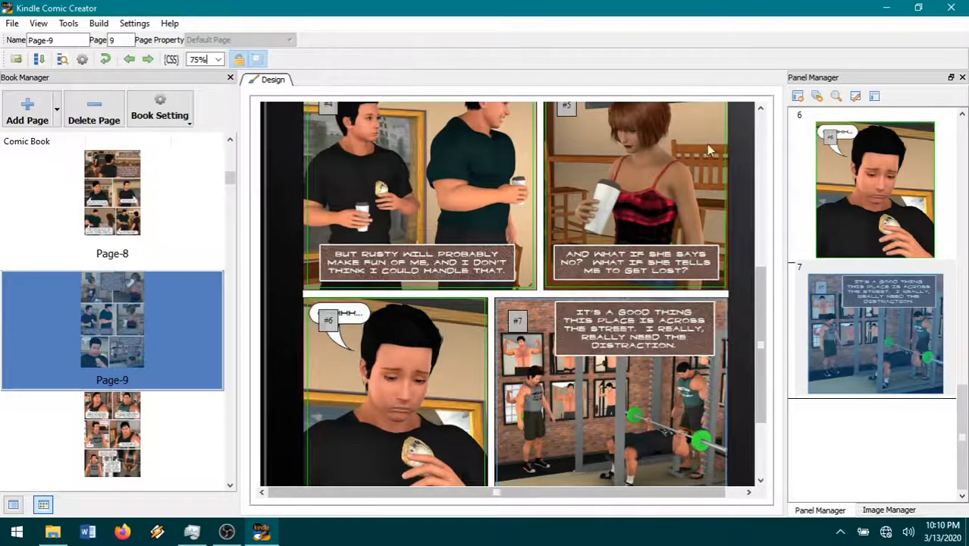
Step: Open Page-10 and adjust the inner corners of panels 1 to 4 to the edges of their pictures
scroll(578, 297, "up", 3)
scroll(579, 305, "down", 5)
left_click(128, 451)
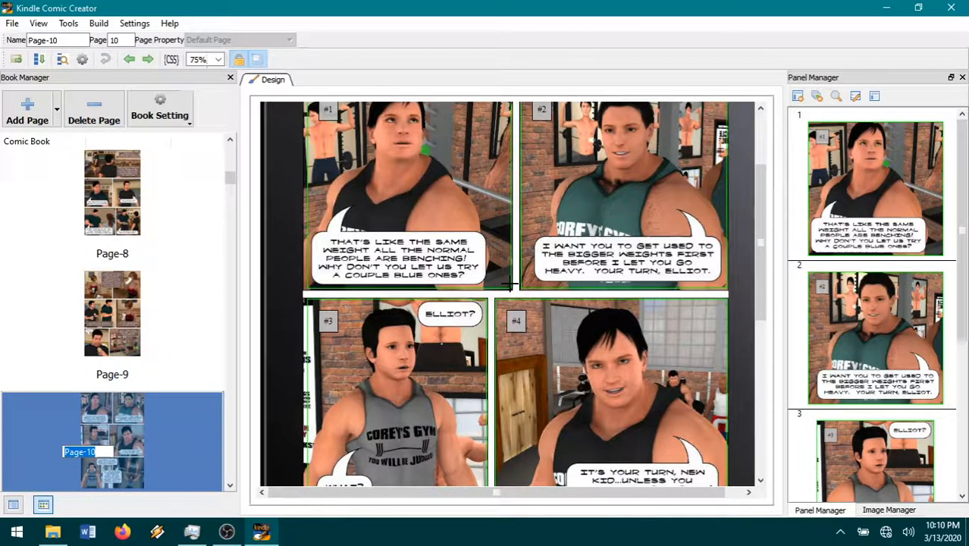
left_click(505, 283)
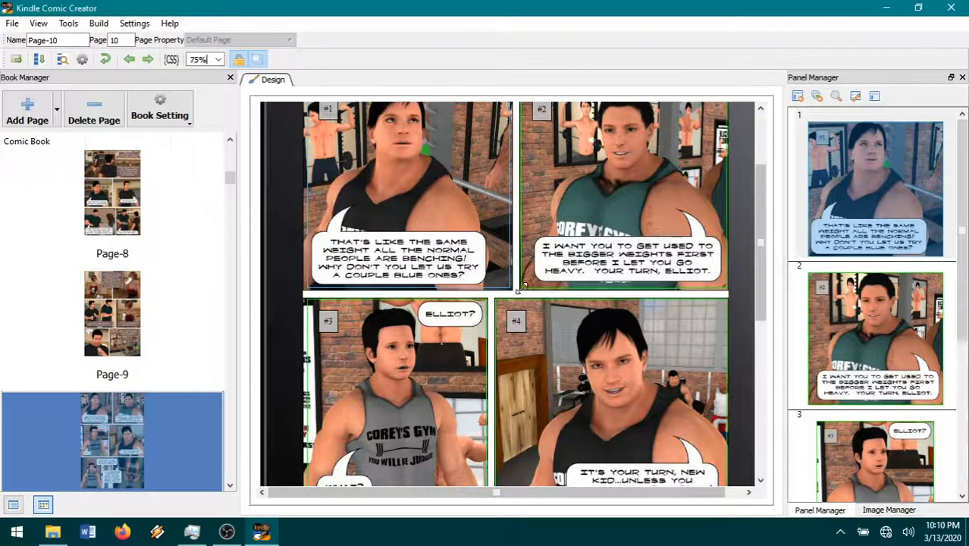
left_click(523, 288)
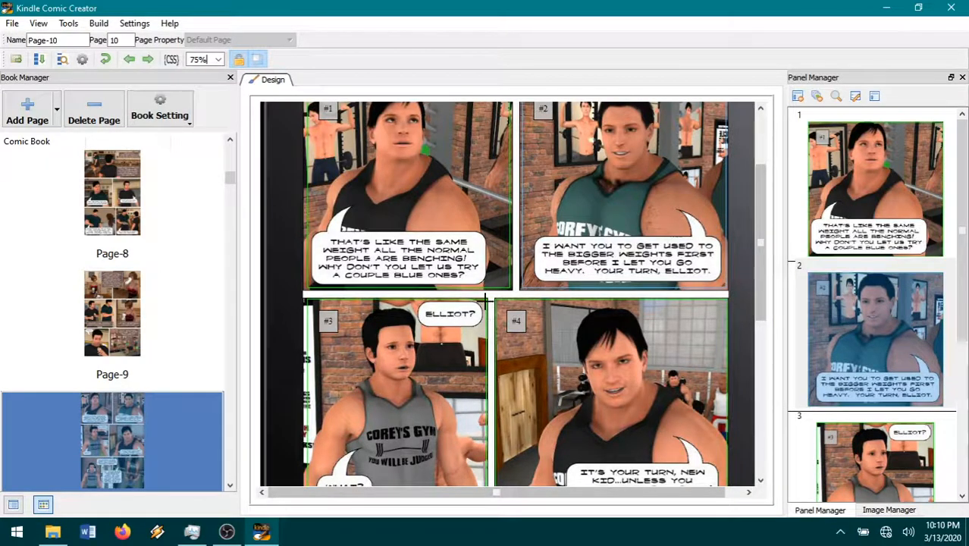
left_click(489, 298)
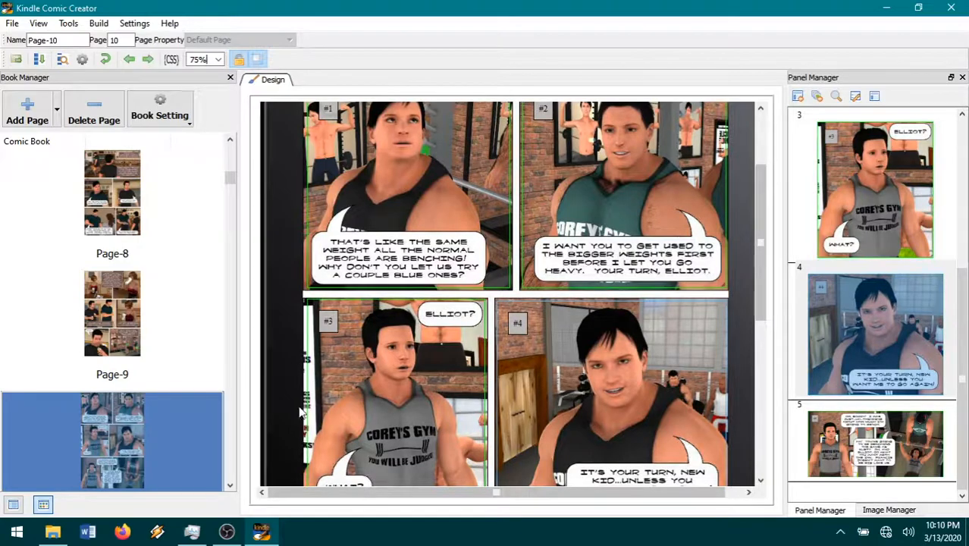
Step: Narrow panel 5 on Page-10 to the standing man and the two speech bubbles beside him
scroll(573, 353, "down", 5)
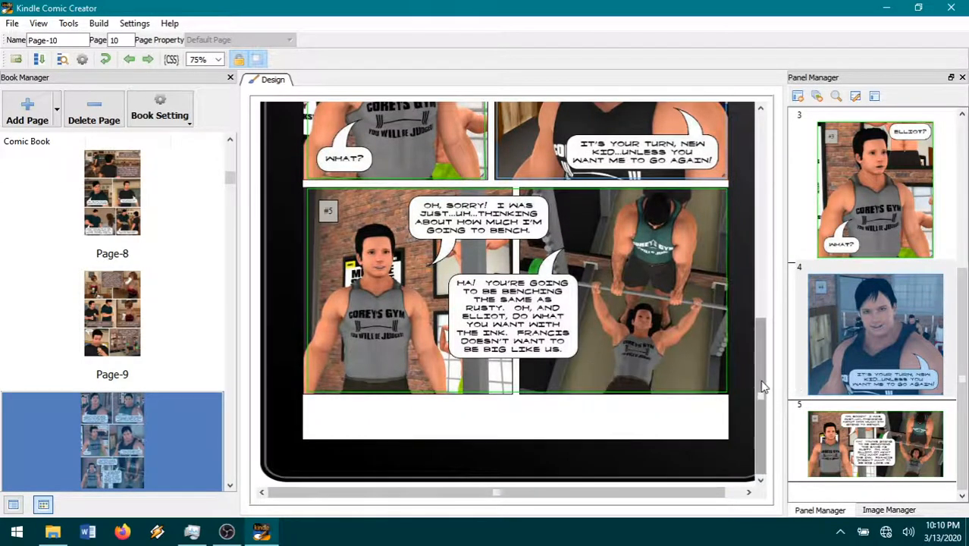
left_click_drag(732, 390, 570, 390)
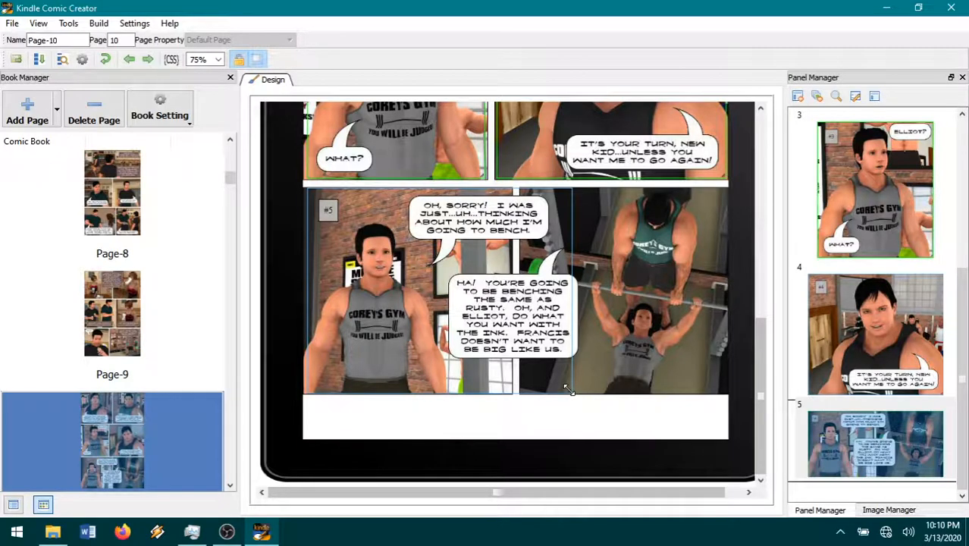
mouse_move(569, 390)
left_mouse_down()
mouse_move(558, 389)
mouse_move(575, 391)
left_mouse_up()
Step: Set panel 5's magnification level to 150% and preview its magnified view
right_click(507, 351)
left_click(535, 377)
left_click(513, 258)
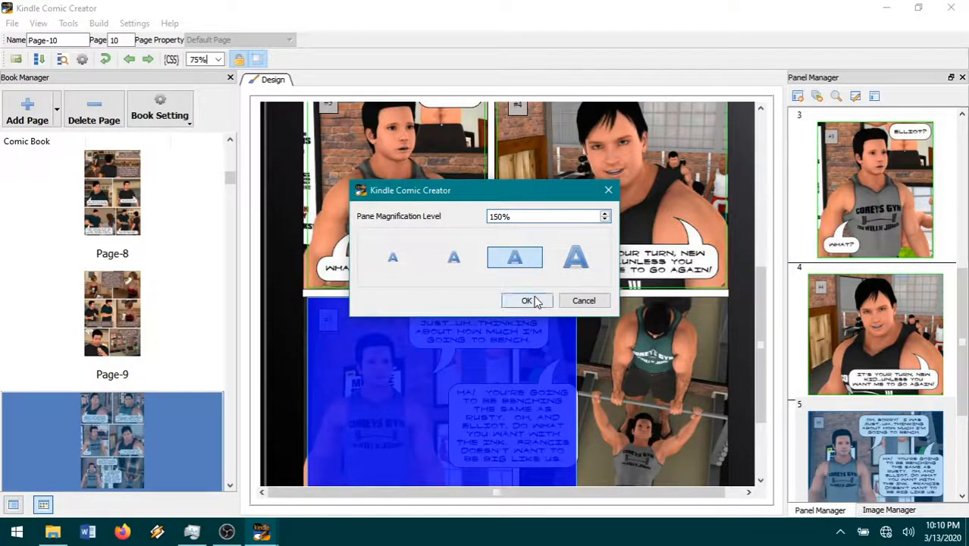
left_click(526, 300)
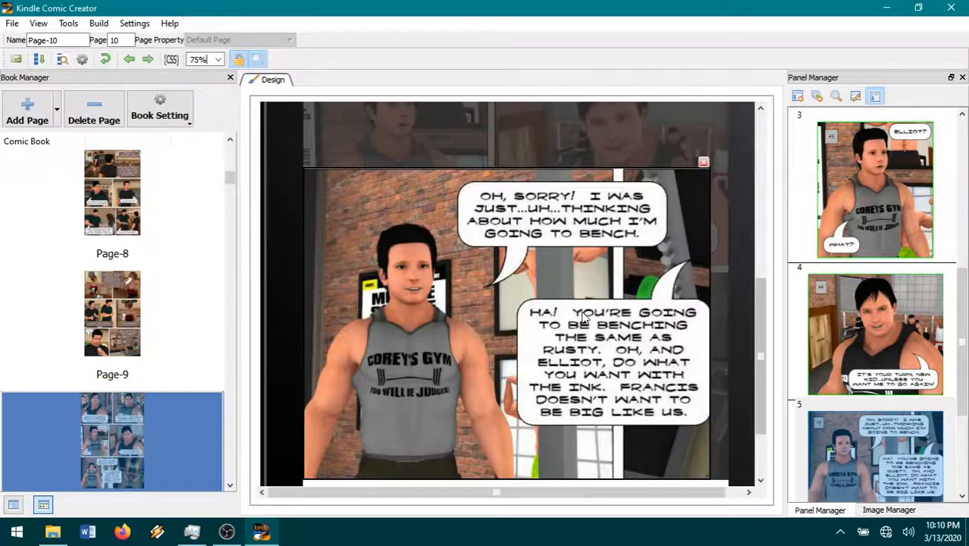
left_click(704, 162)
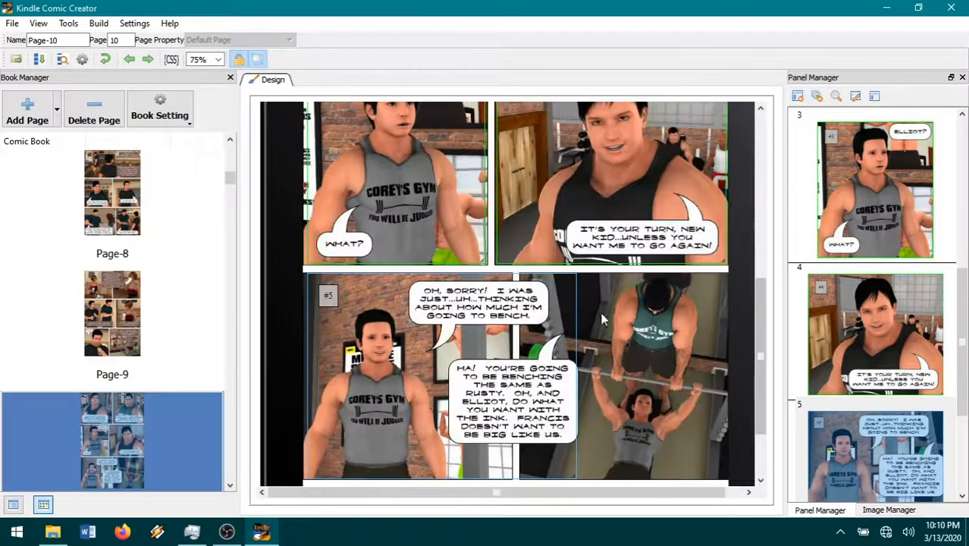
Step: Add a Kindle panel over the bench-press figures, filling the rest of the bottom picture beside panel 5
right_click(655, 382)
left_click(645, 388)
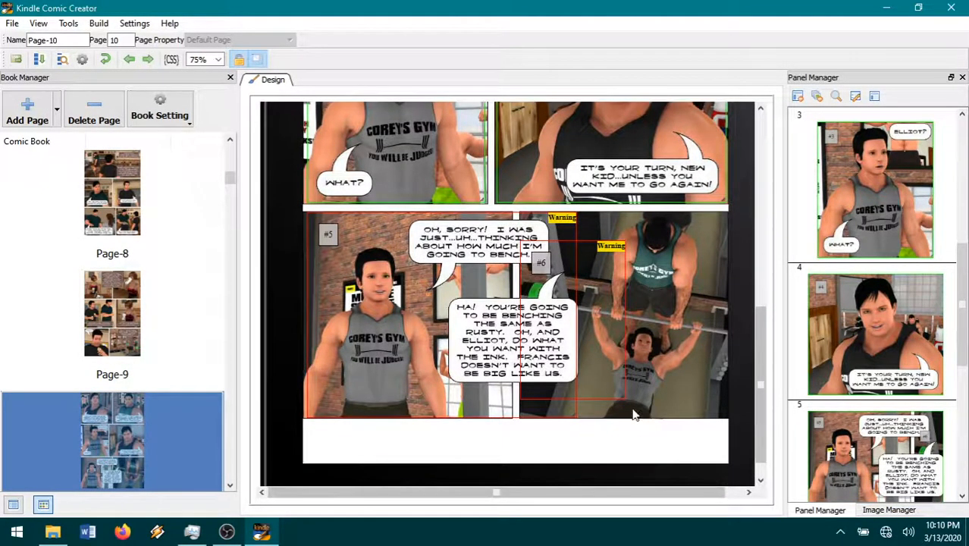
left_click_drag(620, 396, 727, 417)
left_click_drag(523, 328, 578, 300)
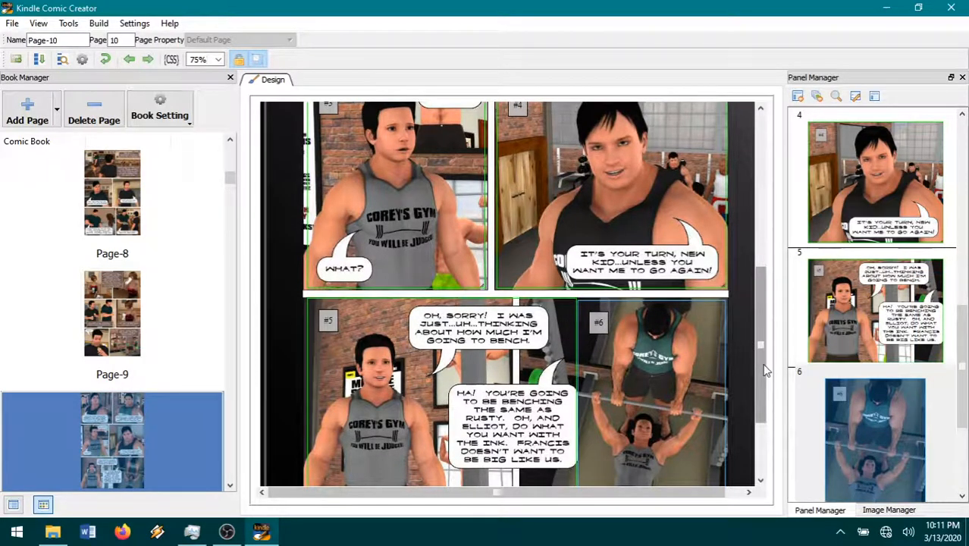
Step: Review the panel outlines and order on Page-9 and Page-10
scroll(760, 369, "up", 3)
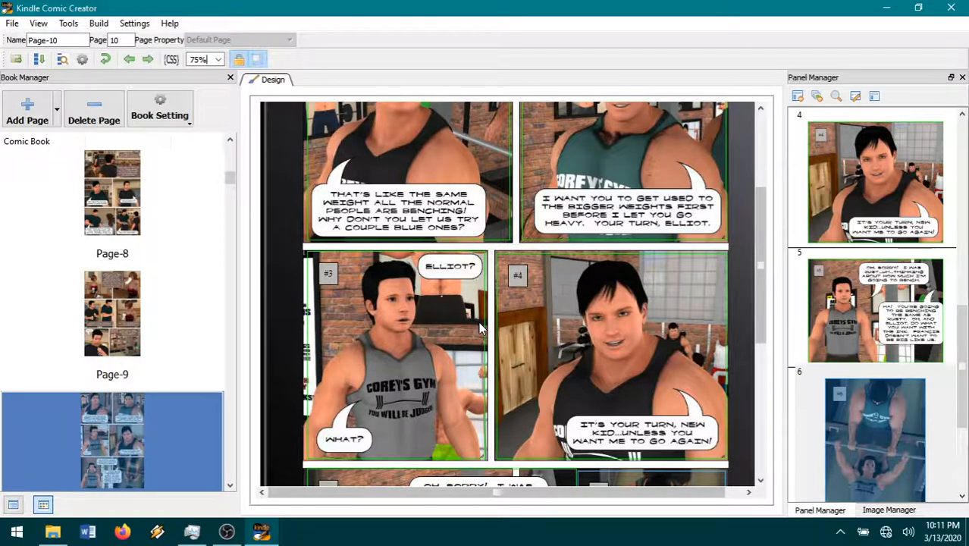
scroll(552, 301, "down", 4)
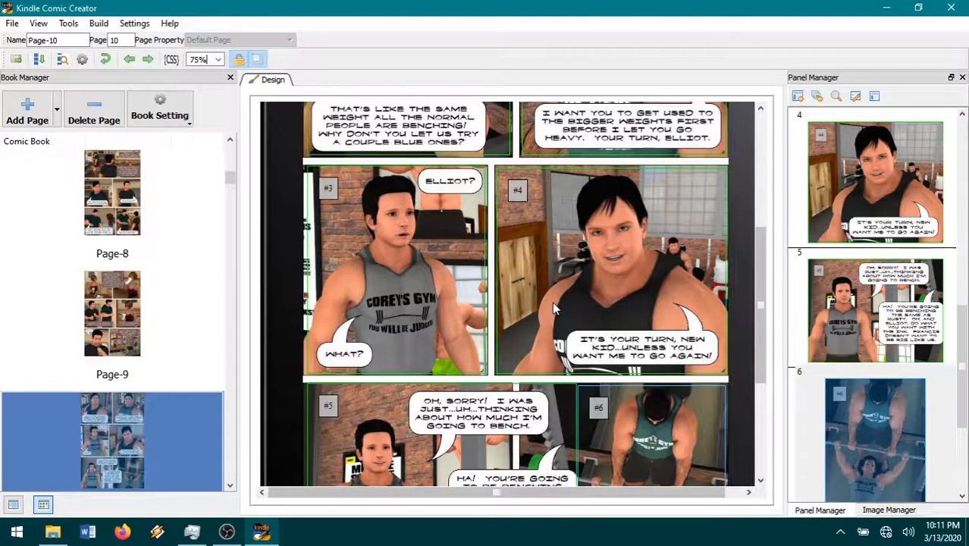
left_click(141, 339)
scroll(511, 339, "down", 3)
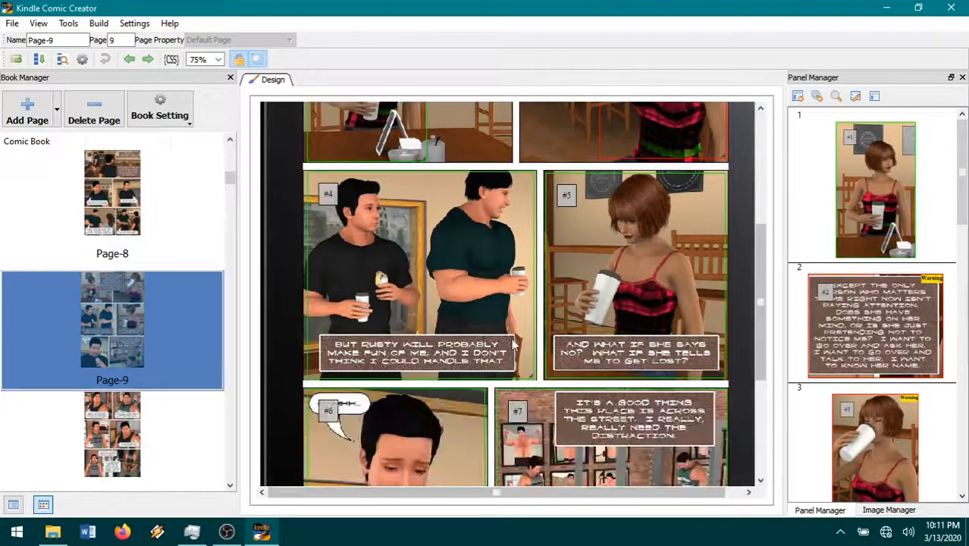
scroll(513, 345, "up", 3)
scroll(511, 357, "down", 3)
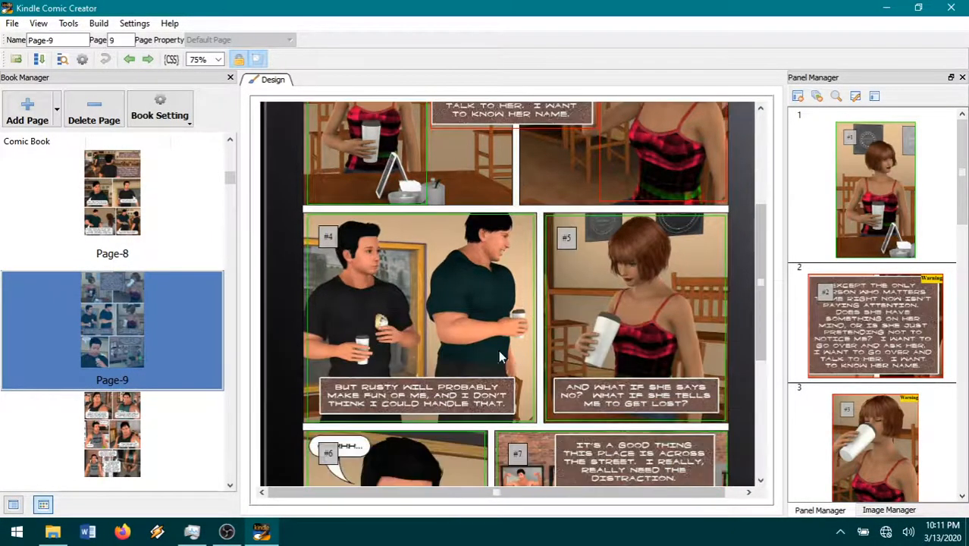
left_click(118, 437)
scroll(631, 318, "down", 5)
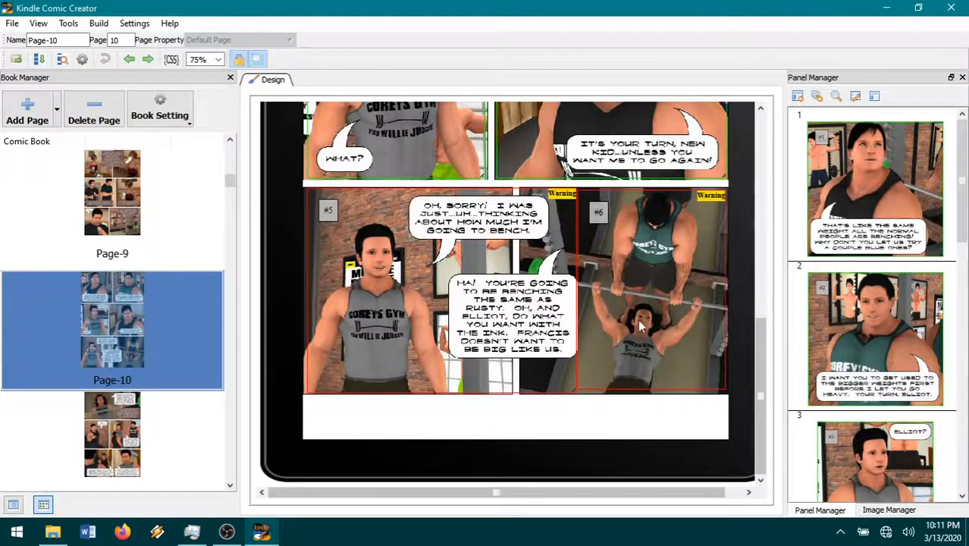
left_click(12, 23)
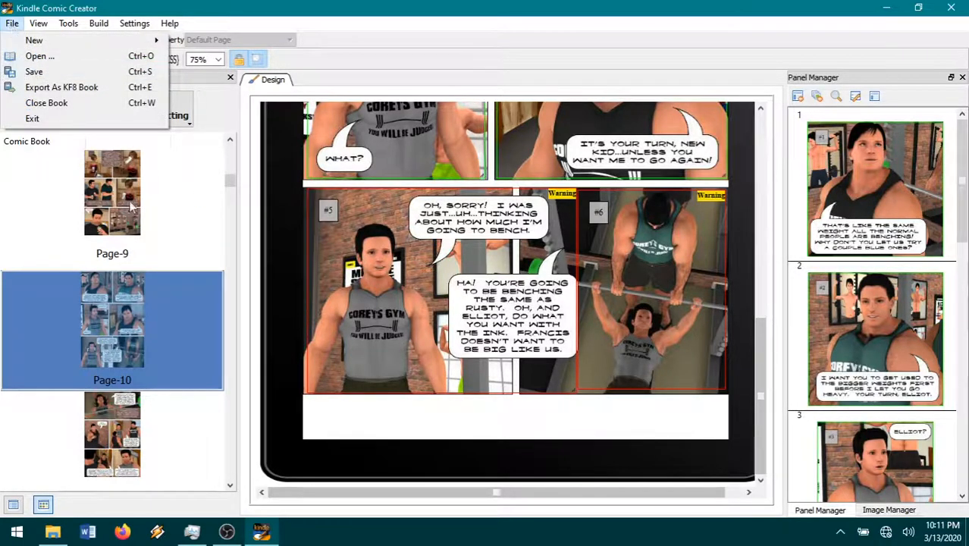
key("Escape")
left_click(164, 339)
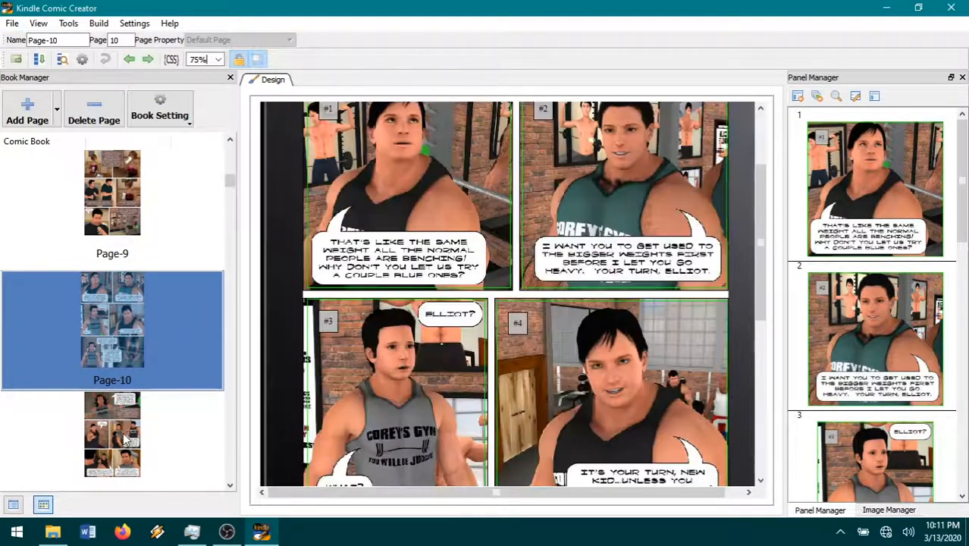
Step: On Page-11, narrow panel 1 to the man on the bench beside the speech bubble and set its magnification level to 150%
left_click(123, 432)
scroll(514, 340, "up", 3)
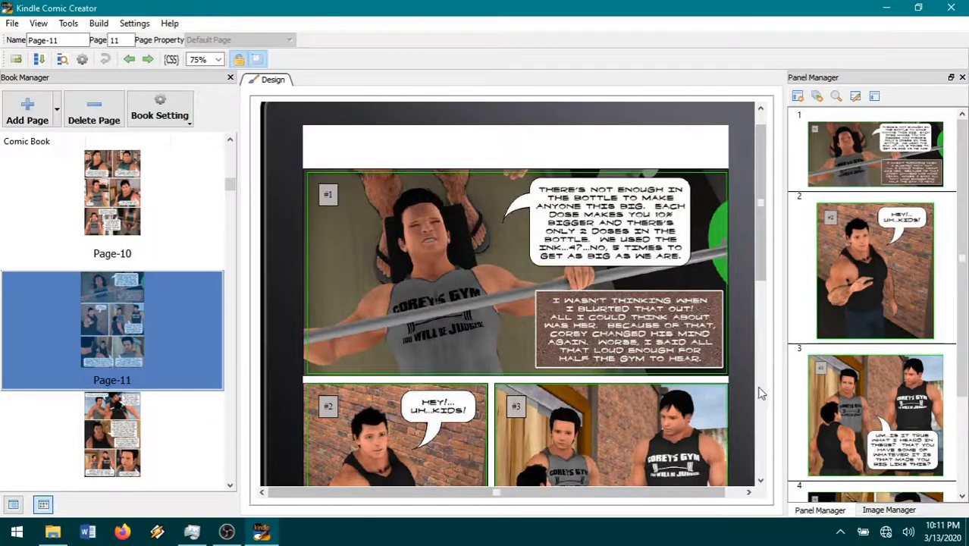
left_click_drag(725, 377, 520, 373)
right_click(486, 354)
left_click(495, 352)
left_click(515, 257)
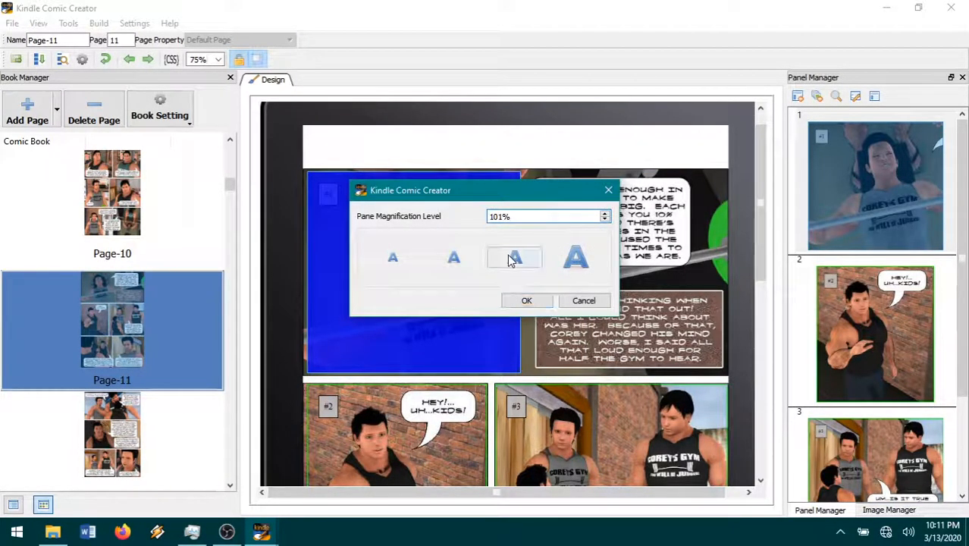
left_click(526, 301)
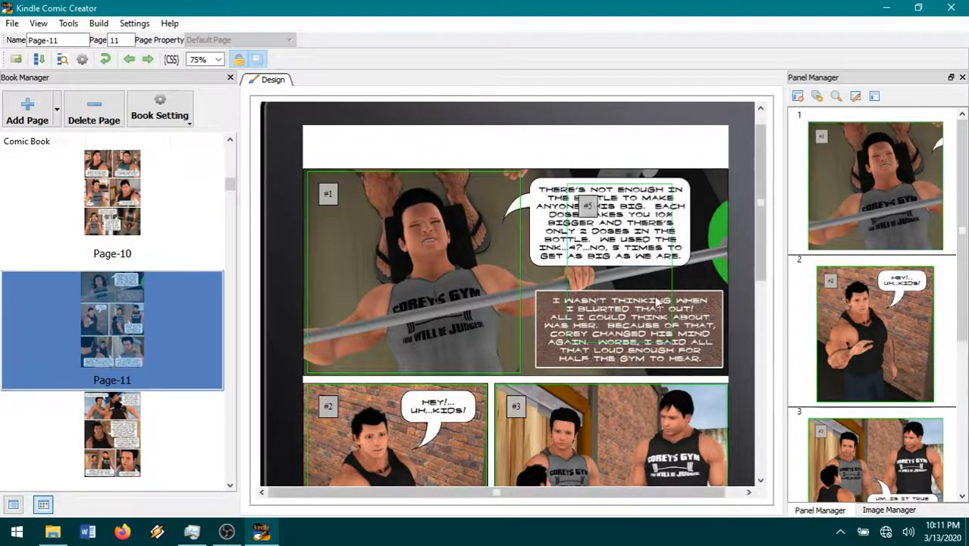
Step: Add a Kindle panel around the speech bubble and caption box beside panel 1 and move it to second place
left_click_drag(670, 339, 725, 372)
left_click_drag(565, 182, 525, 174)
left_click_drag(840, 404, 854, 170)
left_click_drag(872, 452, 885, 266)
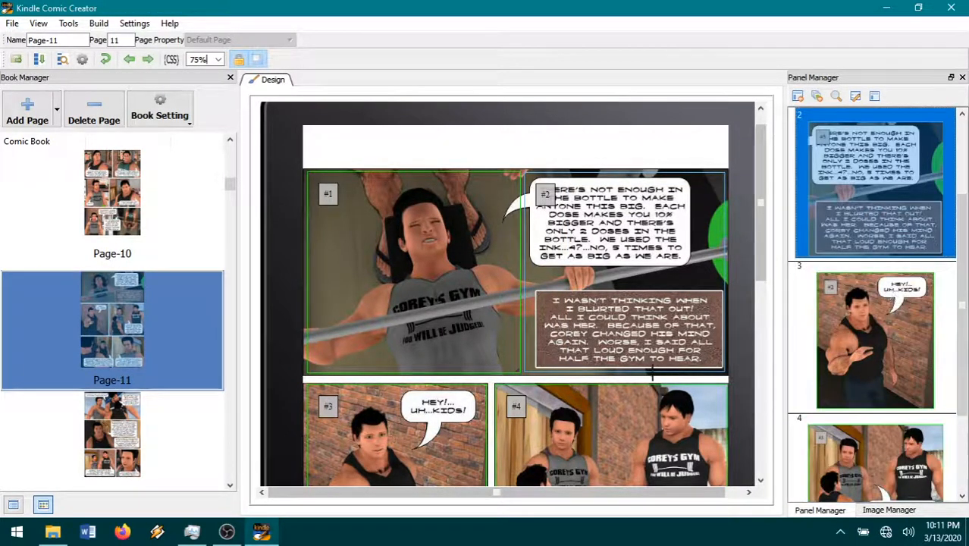
Step: Check the outlines of panels 3 and 4 against the middle-row pictures on Page-11
scroll(550, 399, "down", 3)
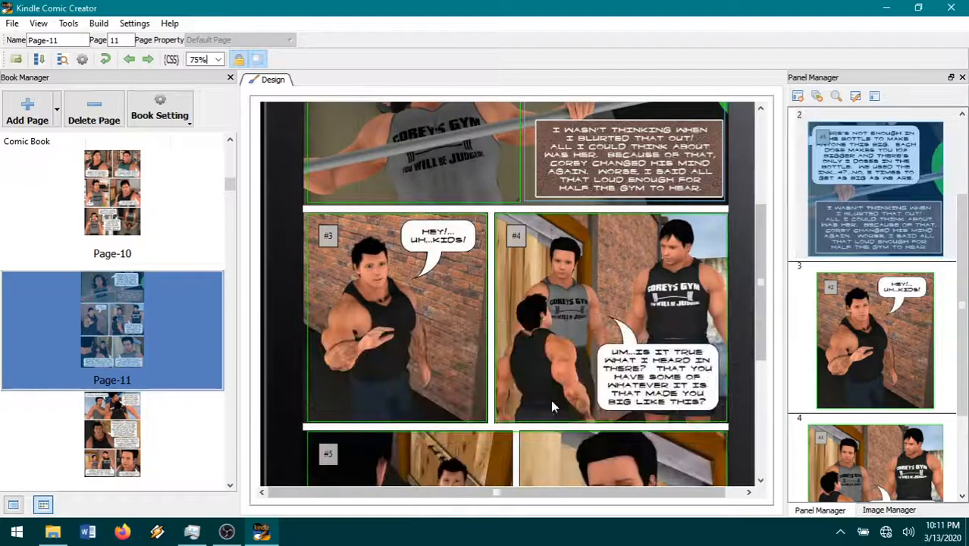
left_click(483, 419)
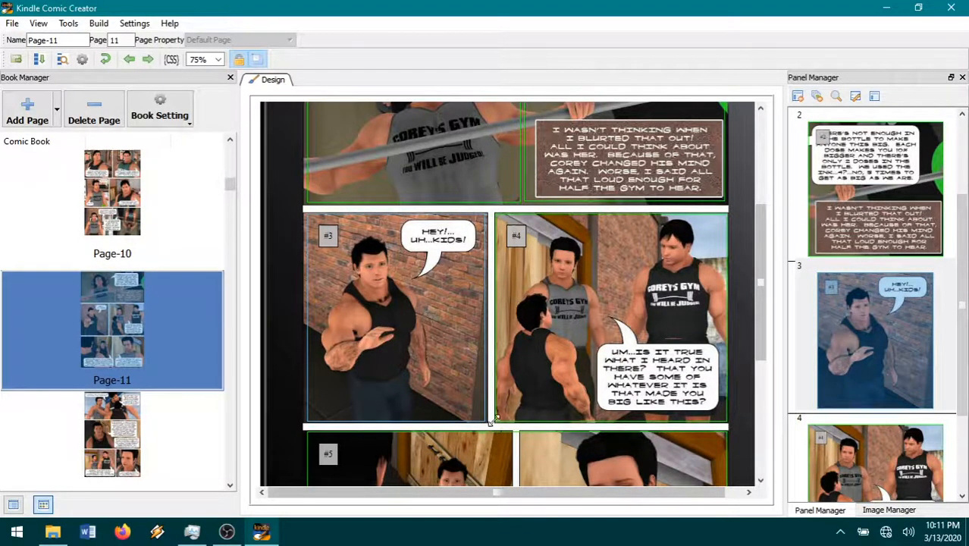
left_click(529, 413)
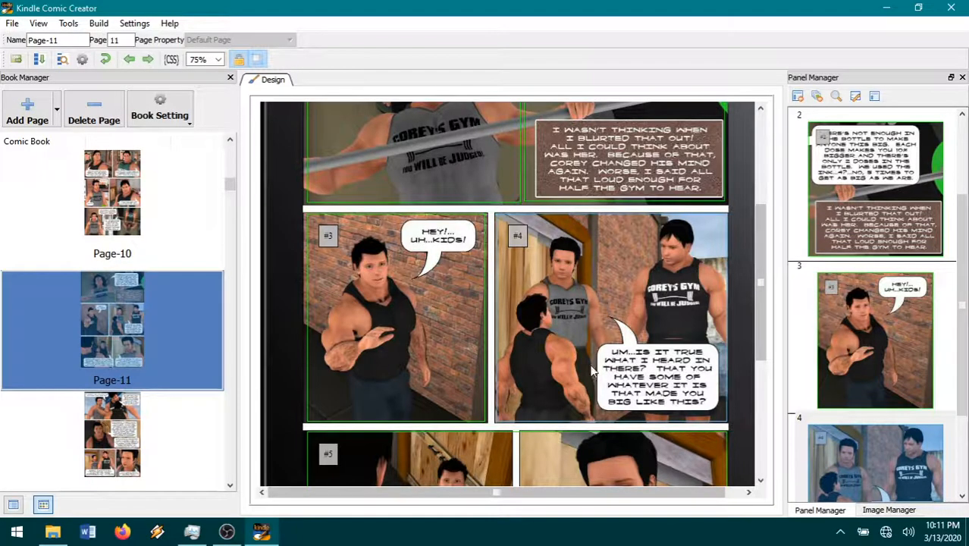
Step: Narrow panel 5 to the first bottom-row picture, including its whole speech bubble, and set its magnification level to 150%
scroll(652, 376, "down", 3)
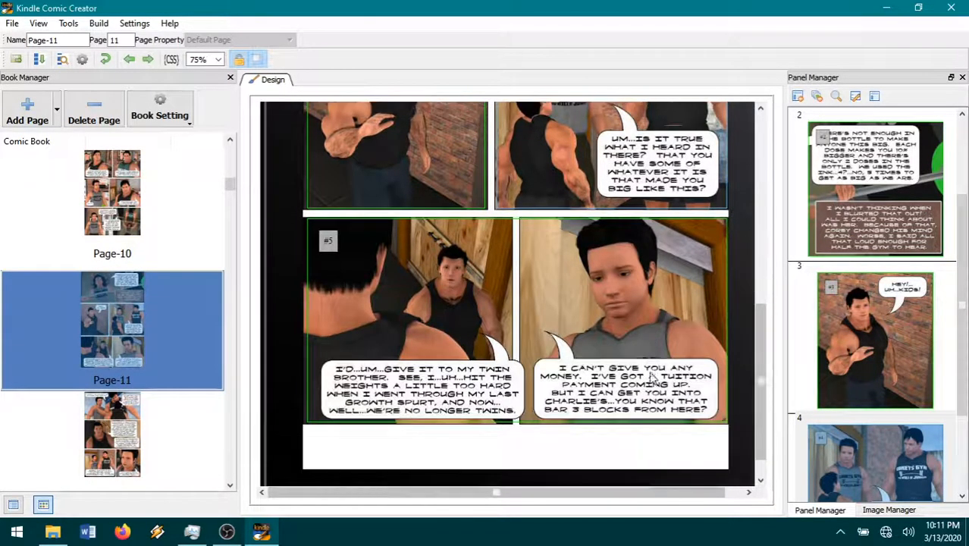
left_click(722, 389)
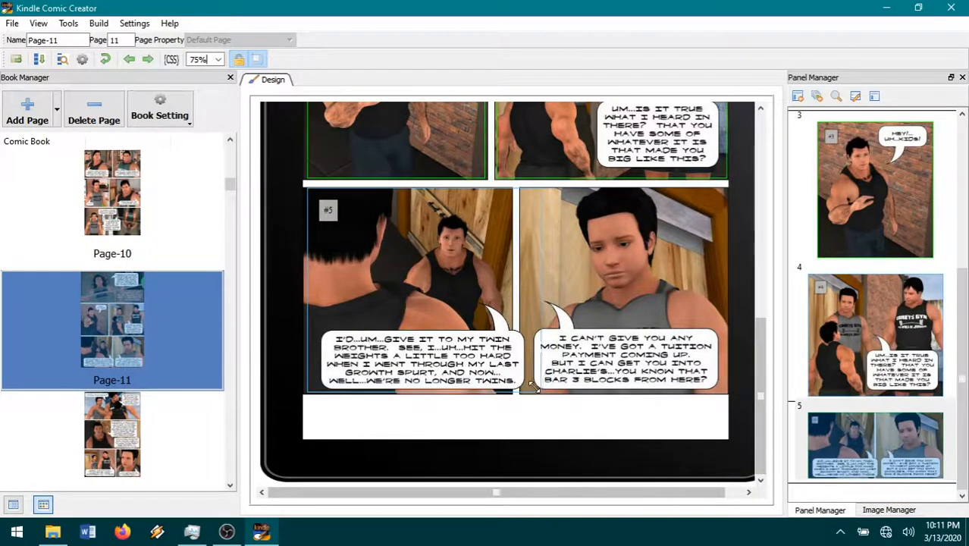
scroll(521, 390, "up", 2)
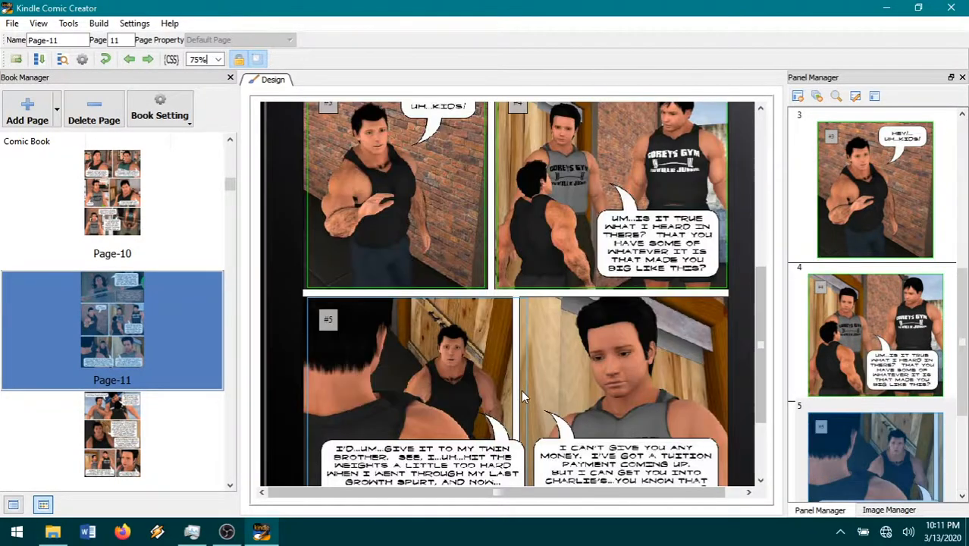
right_click(411, 347)
left_click(423, 352)
left_click(515, 258)
left_click(525, 300)
Step: Add a Kindle panel over the remaining bottom-row picture beside panel 5 and trim its corner so the two panels do not overlap
right_click(577, 375)
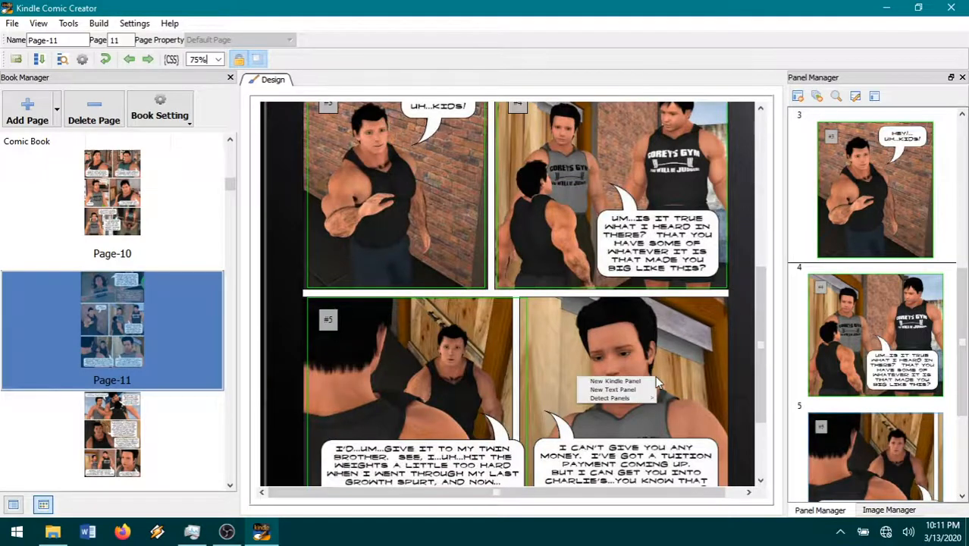
left_click(607, 390)
scroll(595, 334, "down", 2)
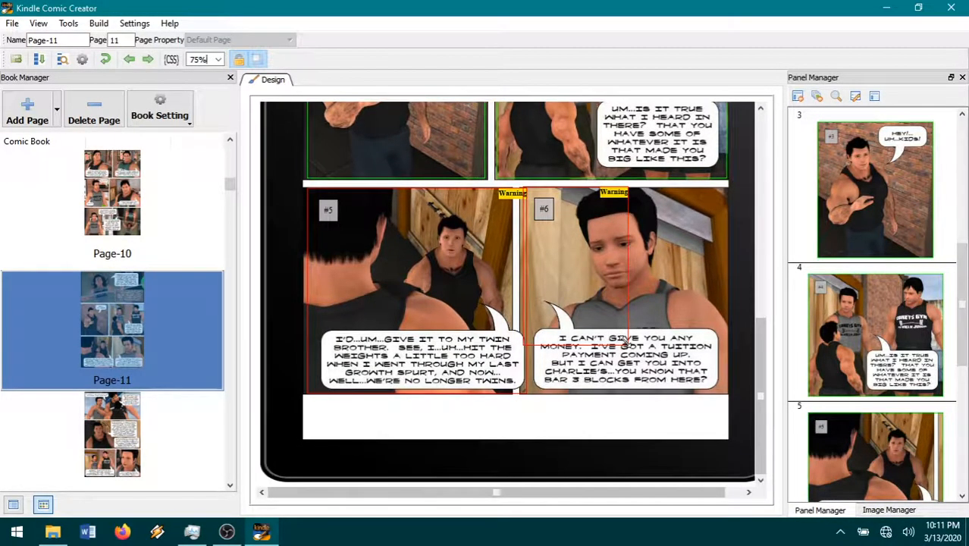
scroll(546, 318, "up", 2)
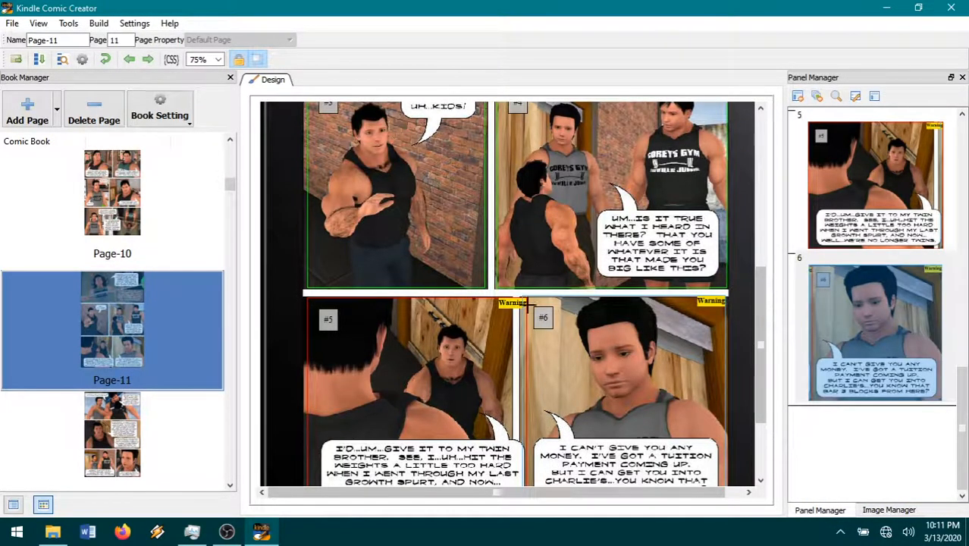
left_click_drag(522, 297, 529, 303)
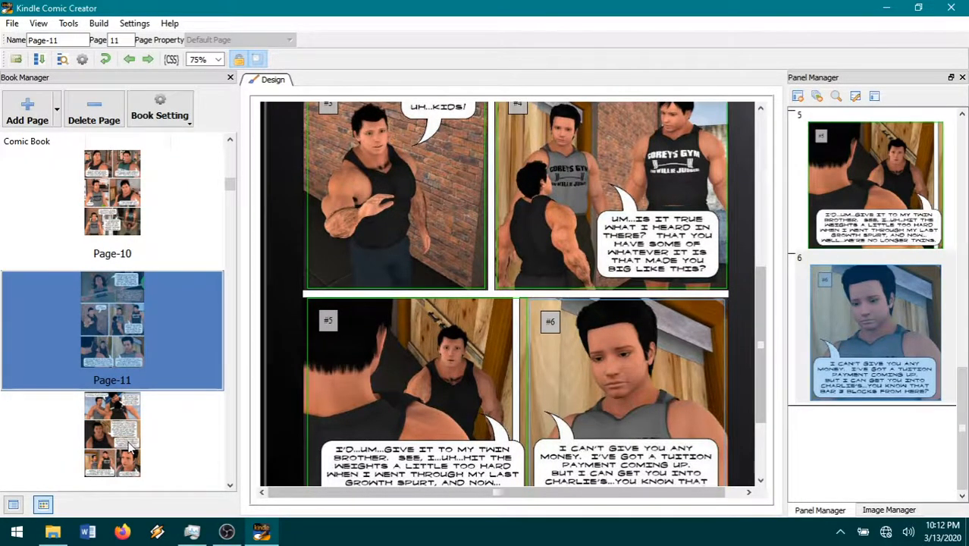
Step: On Page-12, trim panel 1 slightly and add a Kindle panel around its small "pound your face in" speech bubble as panel 2
left_click(129, 448)
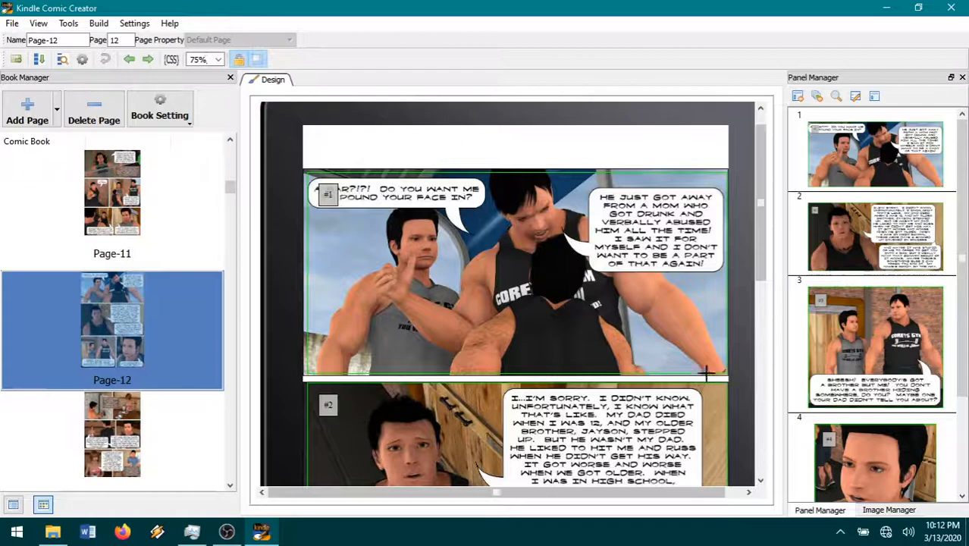
left_click_drag(721, 369, 719, 368)
right_click(546, 384)
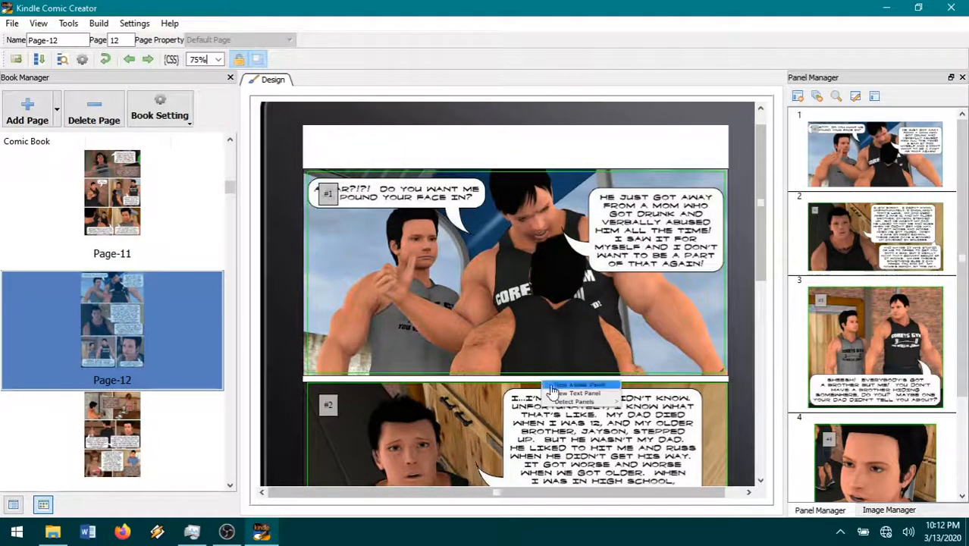
left_click(559, 385)
left_click_drag(595, 453, 485, 233)
left_click_drag(873, 428, 854, 199)
left_click_drag(845, 311, 860, 241)
Step: Add a Kindle panel around the "He just got away from a mom" speech bubble and move it to third place
right_click(613, 382)
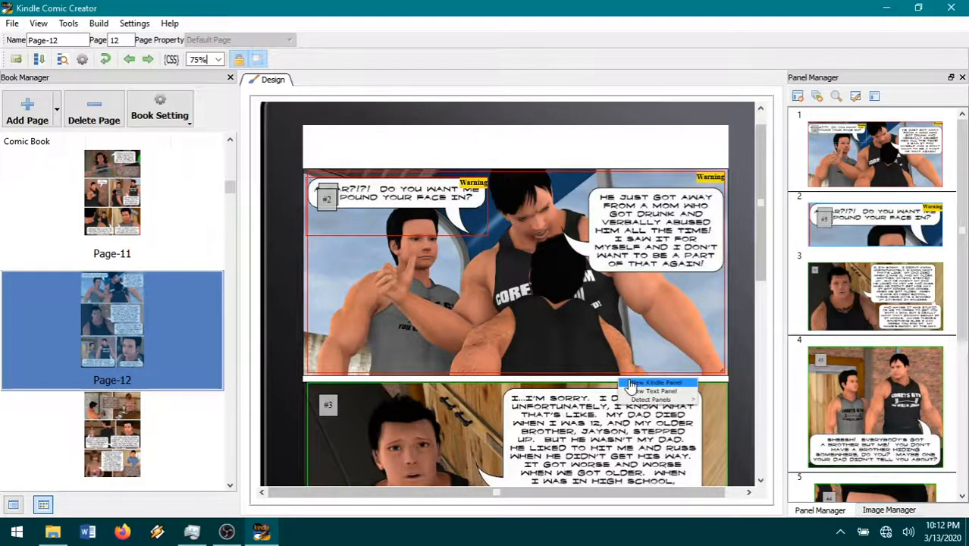
left_click(637, 391)
left_click_drag(620, 301, 637, 182)
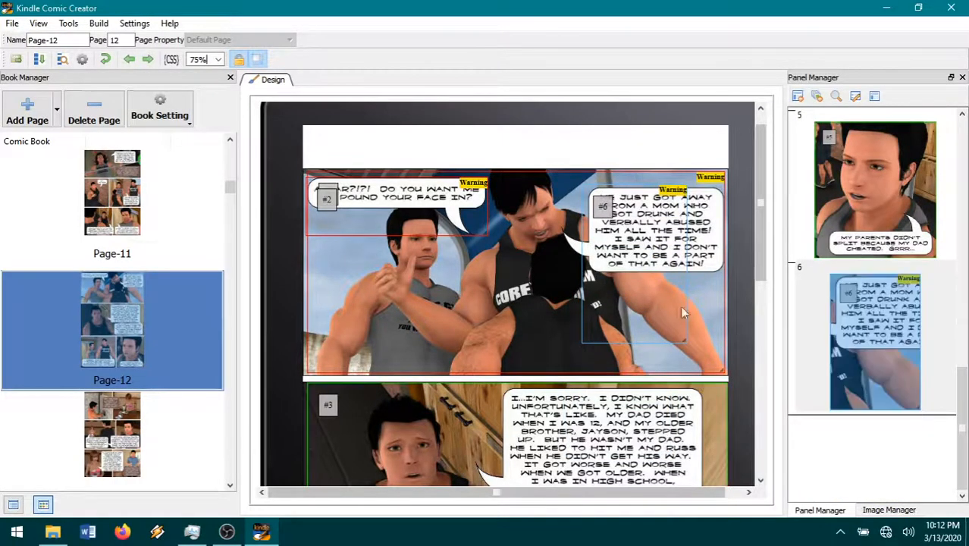
left_click_drag(683, 339, 724, 275)
left_click_drag(866, 442, 866, 191)
scroll(823, 399, "up", 3)
left_click_drag(863, 431, 873, 285)
Step: Narrow panel 4 to the man beside the two speech bubbles and set its magnification level to 150%
scroll(564, 407, "down", 3)
left_click_drag(724, 458, 493, 461)
right_click(433, 410)
left_click(448, 417)
left_click(512, 257)
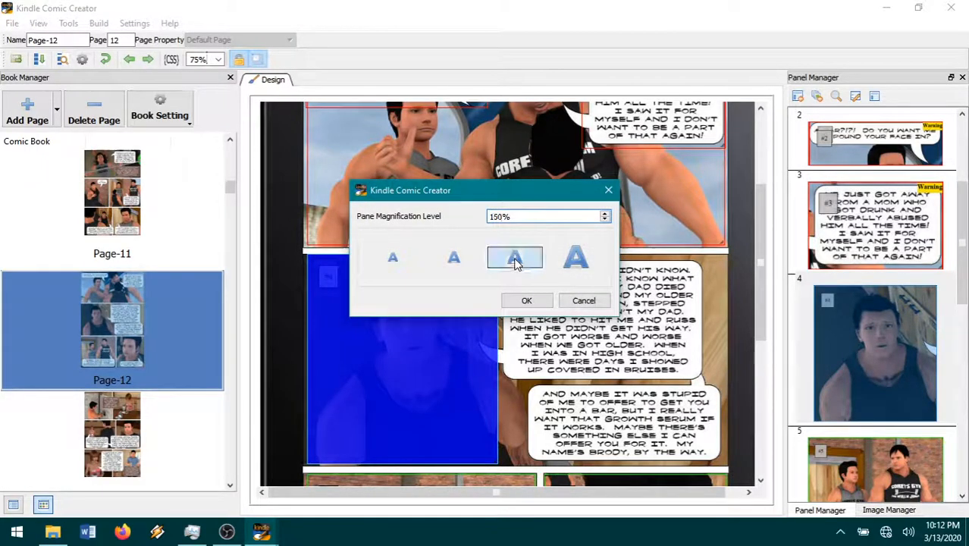
left_click(526, 301)
Step: Add a Kindle panel around the two speech bubbles beside panel 4 and move it to fifth place
right_click(646, 339)
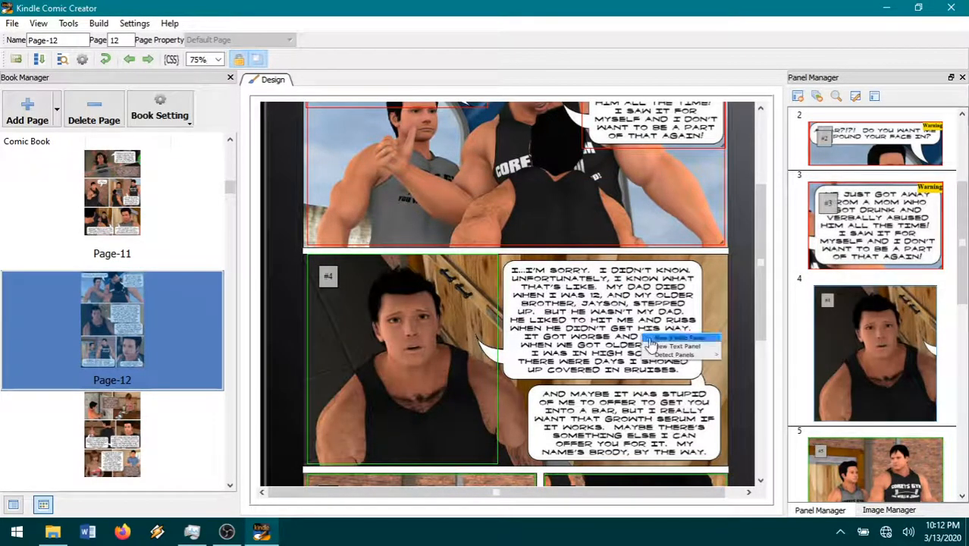
left_click(654, 340)
left_click_drag(688, 406, 721, 458)
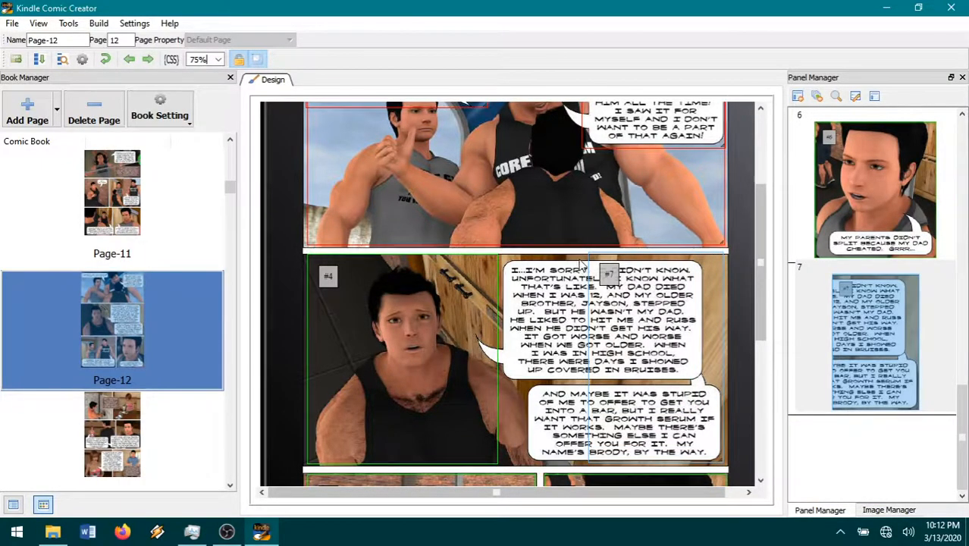
left_click_drag(588, 251, 502, 256)
mouse_move(882, 319)
left_mouse_down()
mouse_move(883, 381)
mouse_move(874, 317)
left_mouse_up()
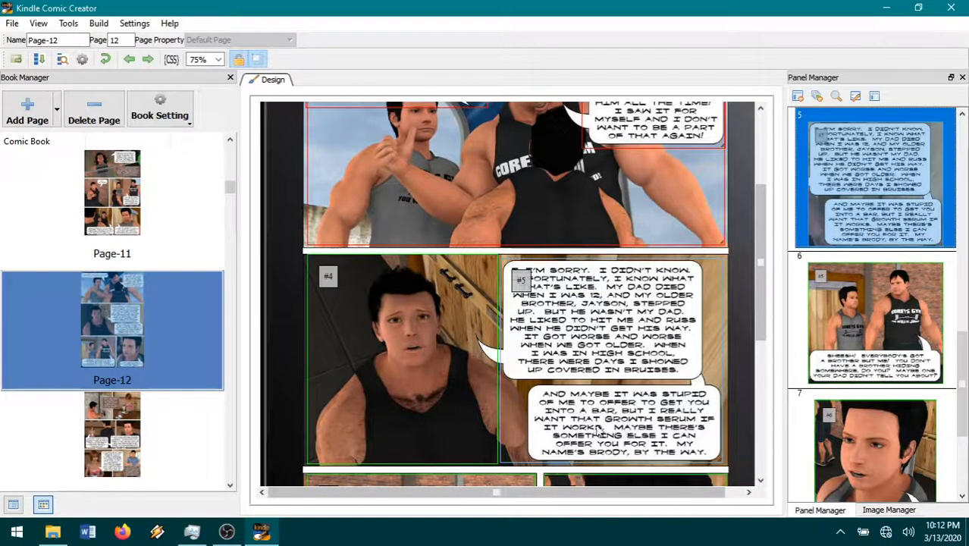
Step: Check the outlines of panels 6 and 7 against the bottom-row pictures on Page-12
scroll(543, 394, "down", 7)
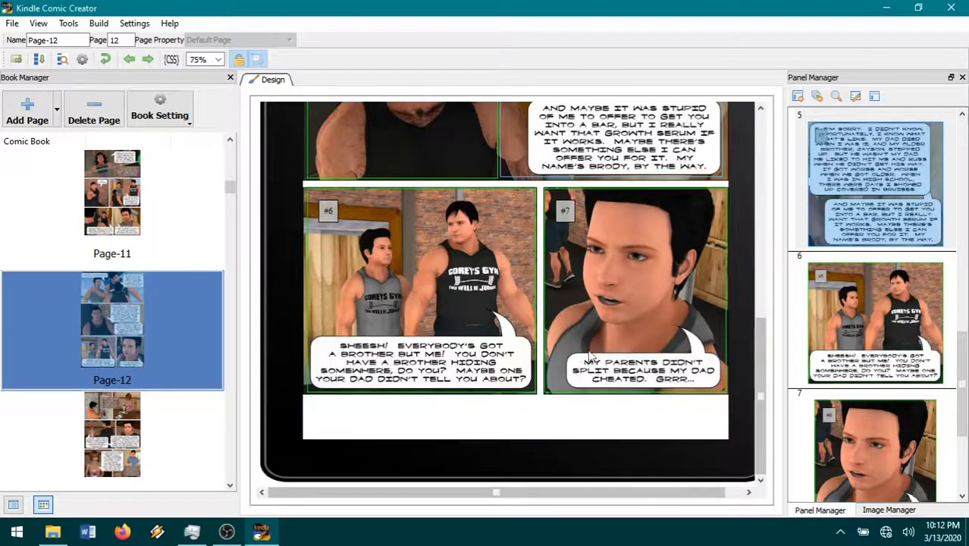
left_click(533, 391)
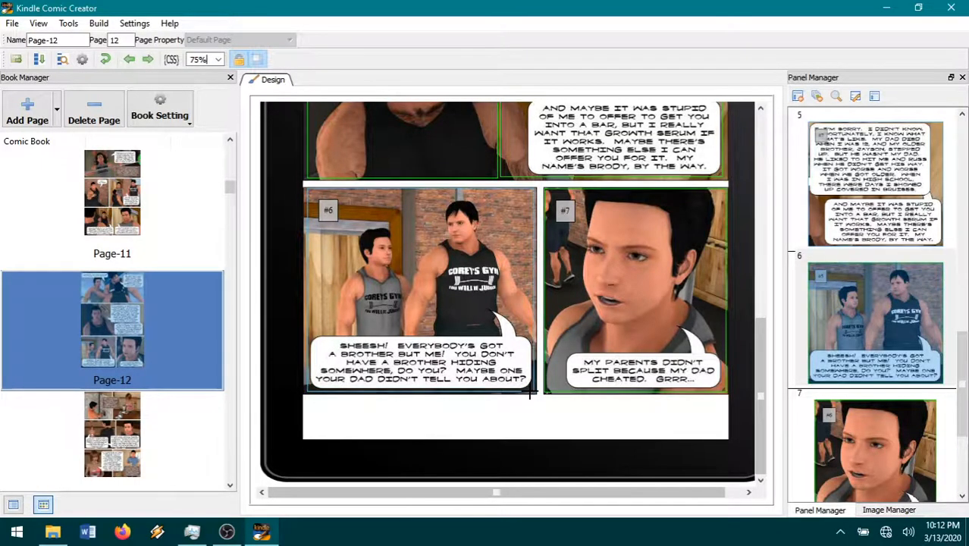
scroll(531, 392, "up", 3)
left_click(546, 301)
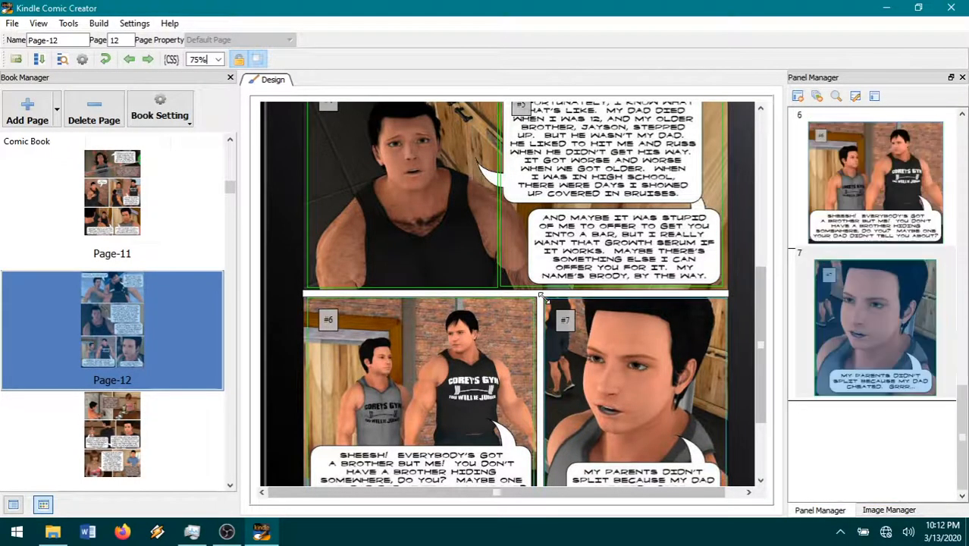
Step: On Page-13, narrow panel 1 to the picture of the man at the tiled wall and set its magnification level to 150%
left_click(131, 448)
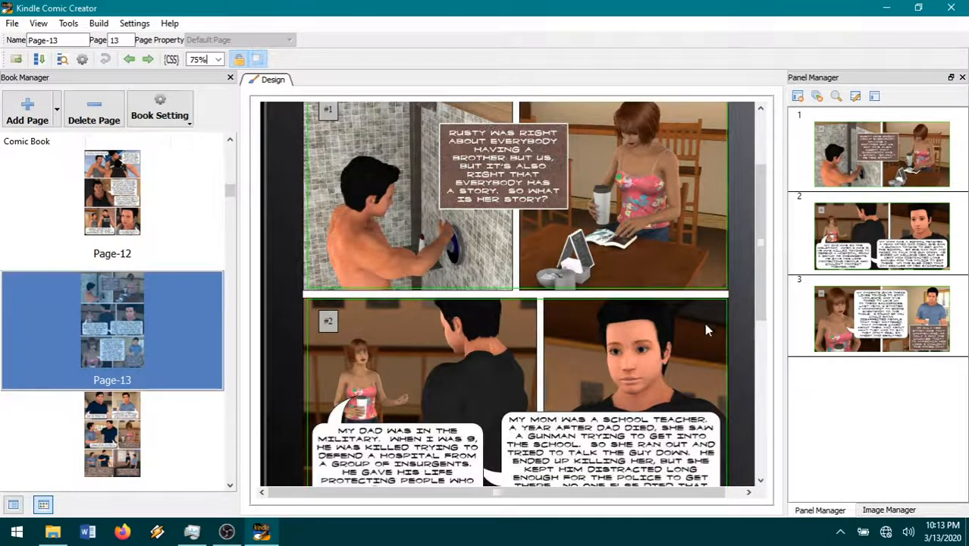
scroll(708, 317, "up", 1)
left_click(722, 327)
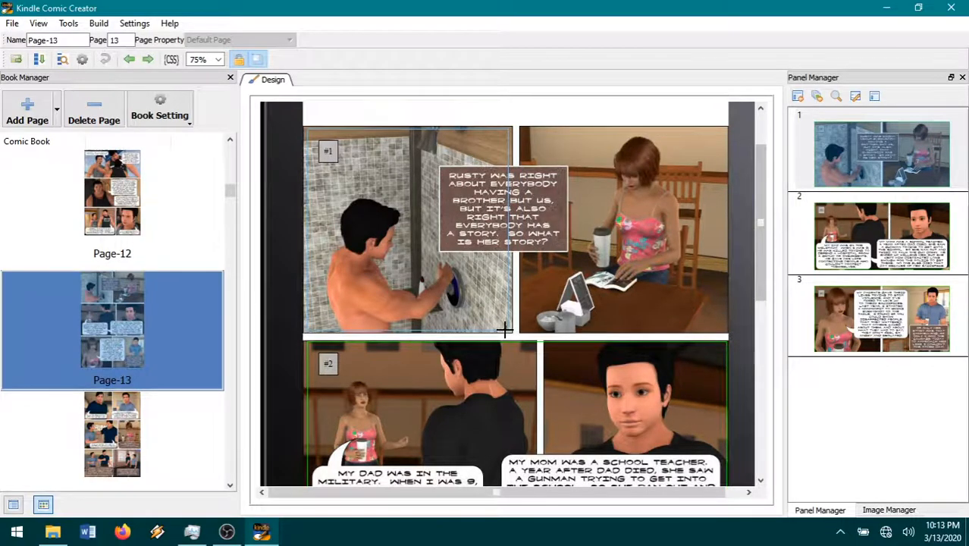
left_click_drag(504, 328, 507, 331)
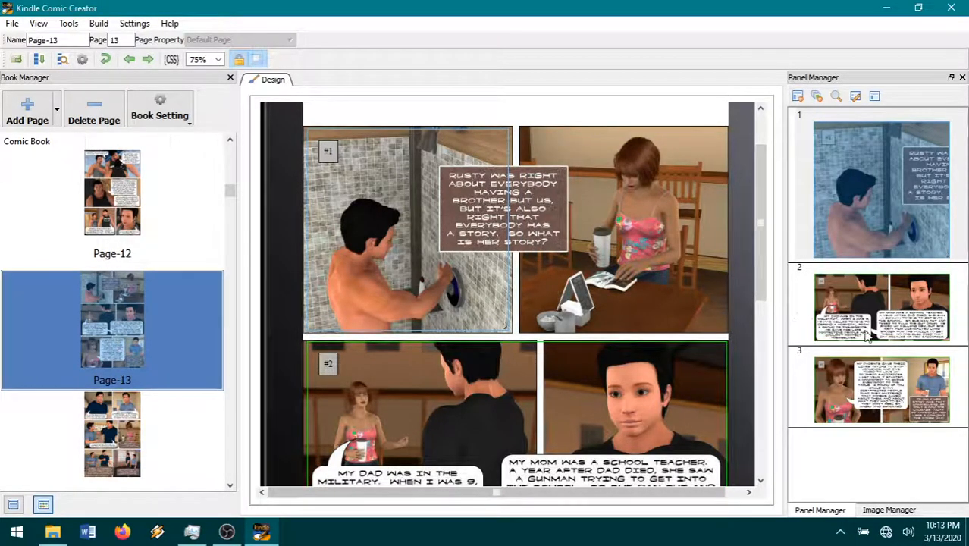
right_click(453, 292)
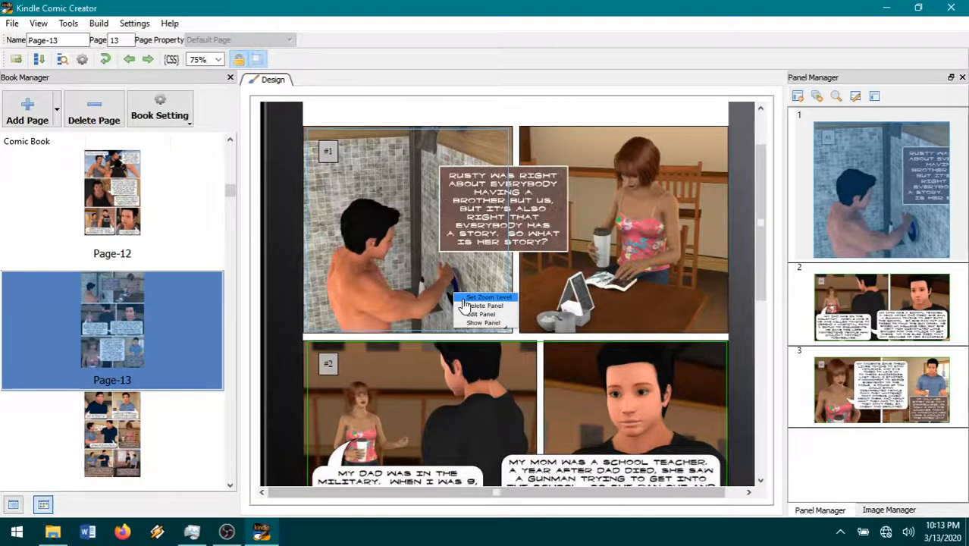
left_click(463, 303)
left_click(515, 262)
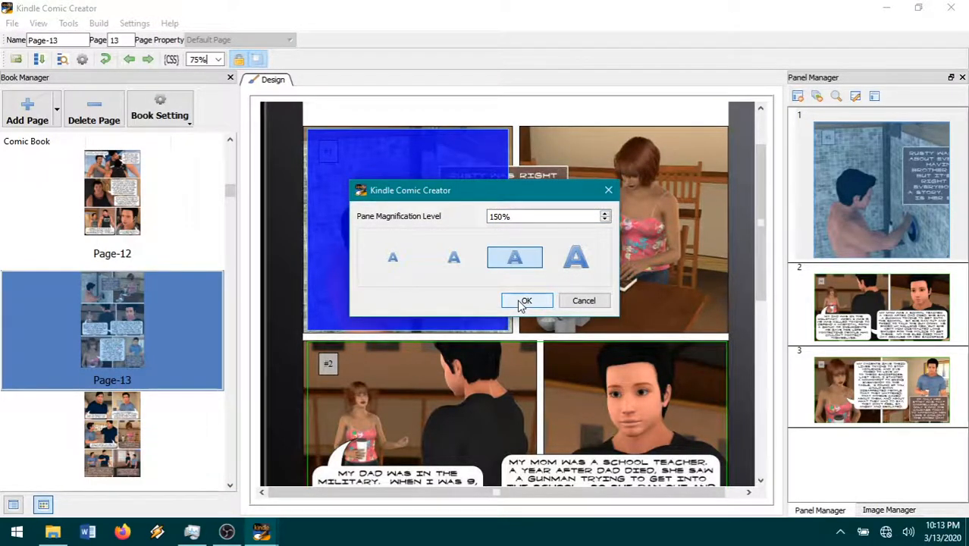
left_click(524, 302)
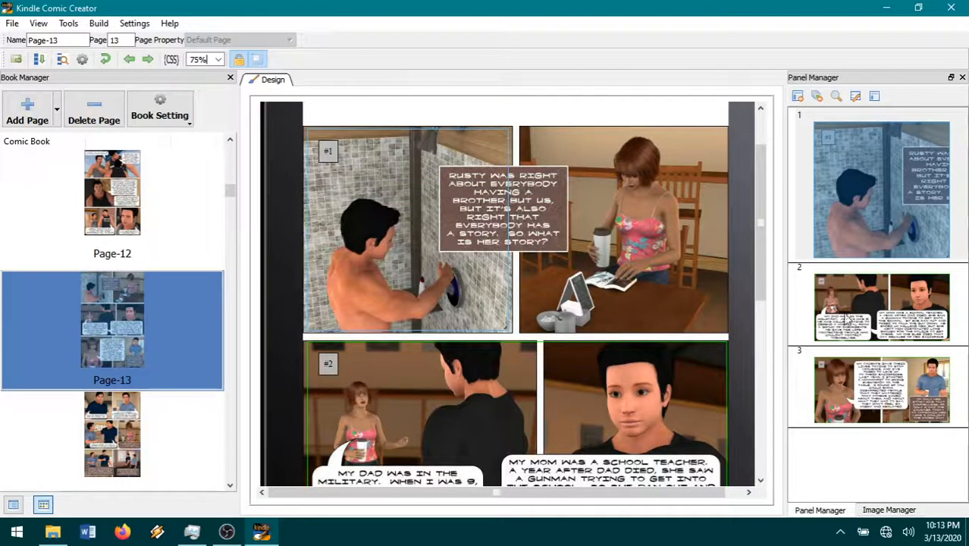
Step: Add a Kindle panel around the caption box spanning the two top pictures and move it to second place
right_click(635, 257)
left_click(653, 260)
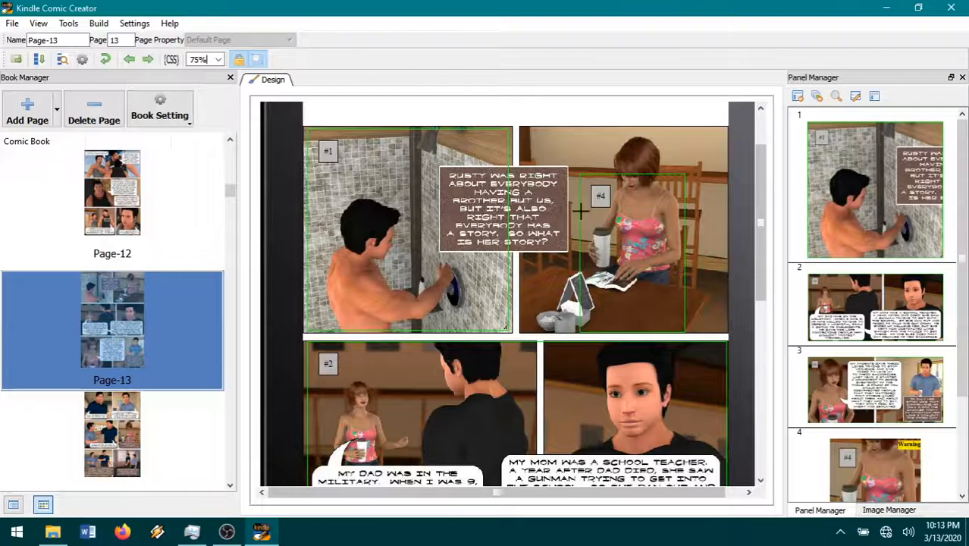
left_click_drag(450, 162, 448, 162)
left_click_drag(536, 316, 569, 251)
left_click_drag(840, 338, 845, 175)
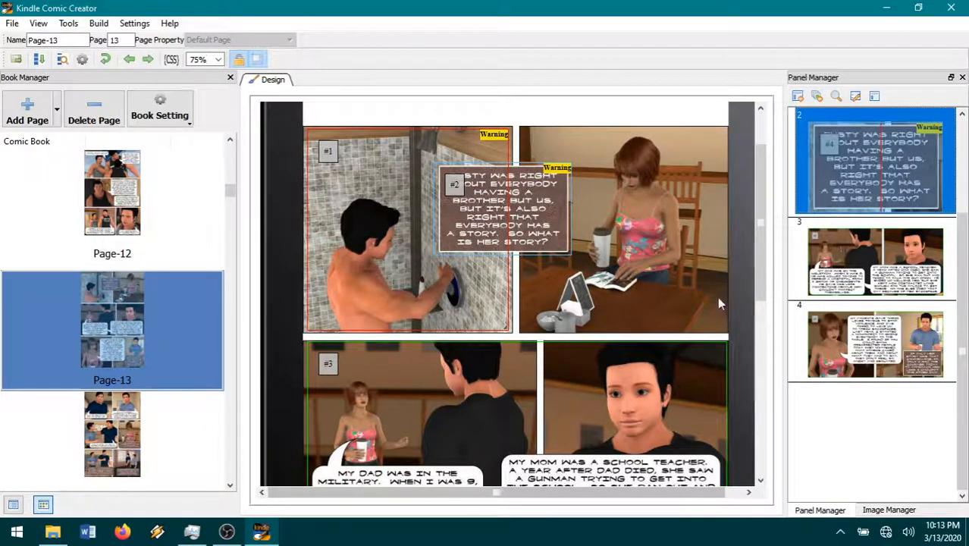
Step: Add a Kindle panel over the picture of the woman reading at the table and move it to third place
right_click(642, 264)
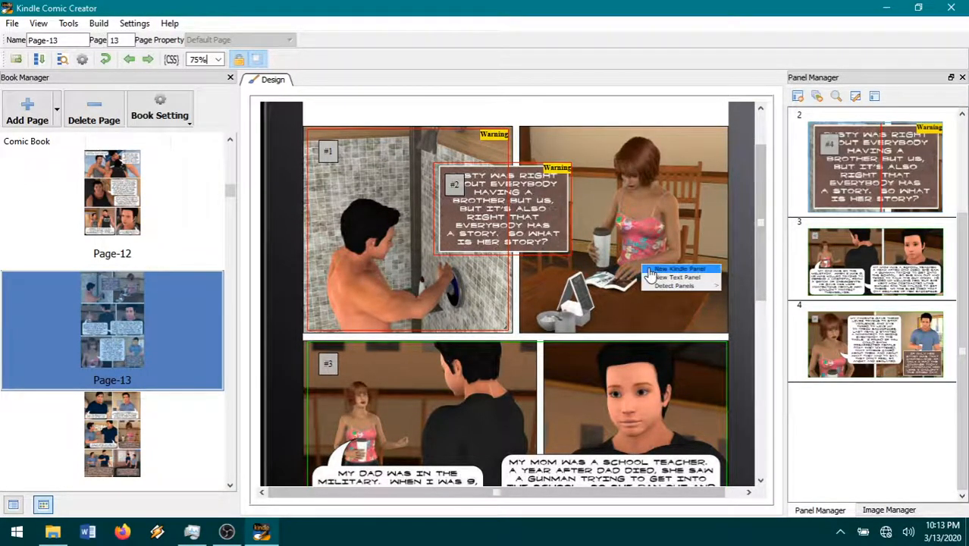
left_click(675, 270)
left_click_drag(686, 338, 726, 330)
left_click_drag(594, 185, 524, 133)
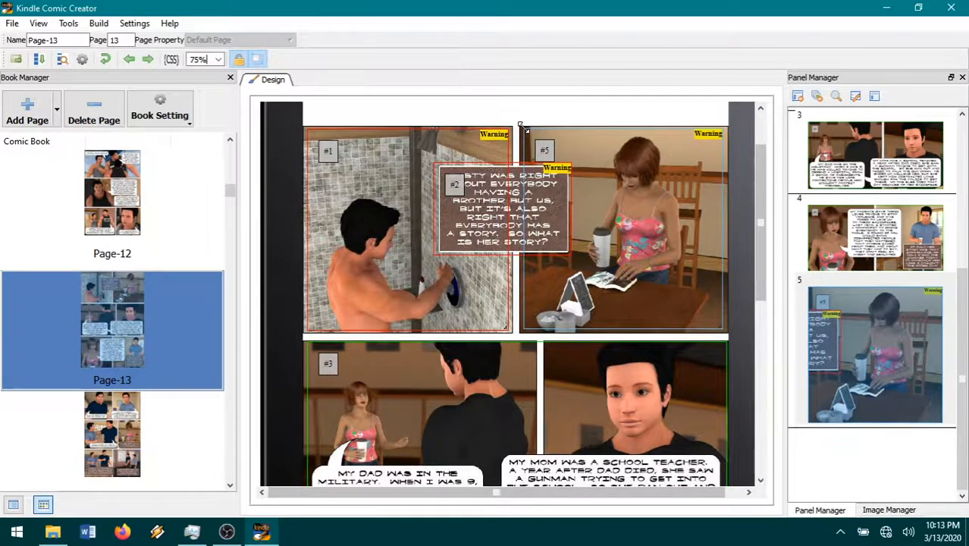
scroll(591, 261, "down", 3)
scroll(537, 254, "up", 3)
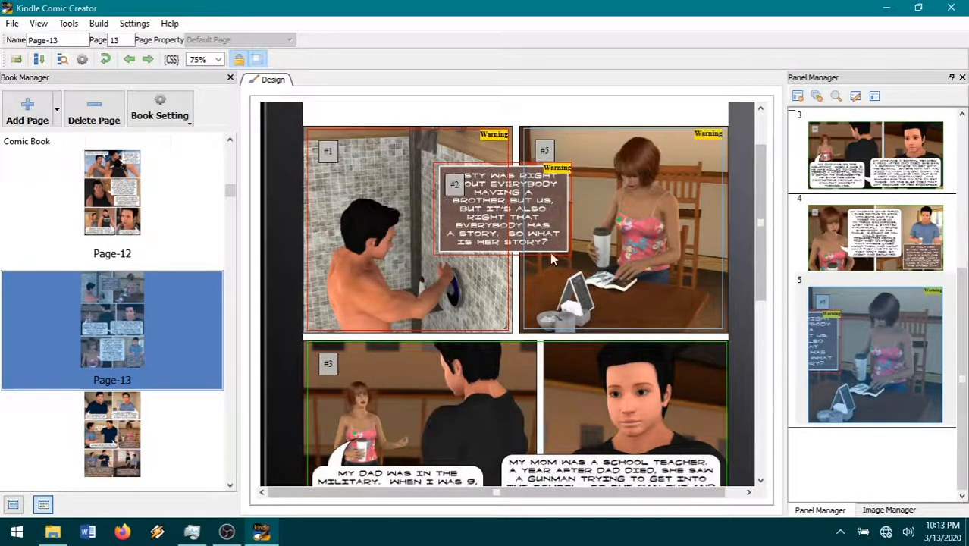
left_click_drag(865, 389, 889, 188)
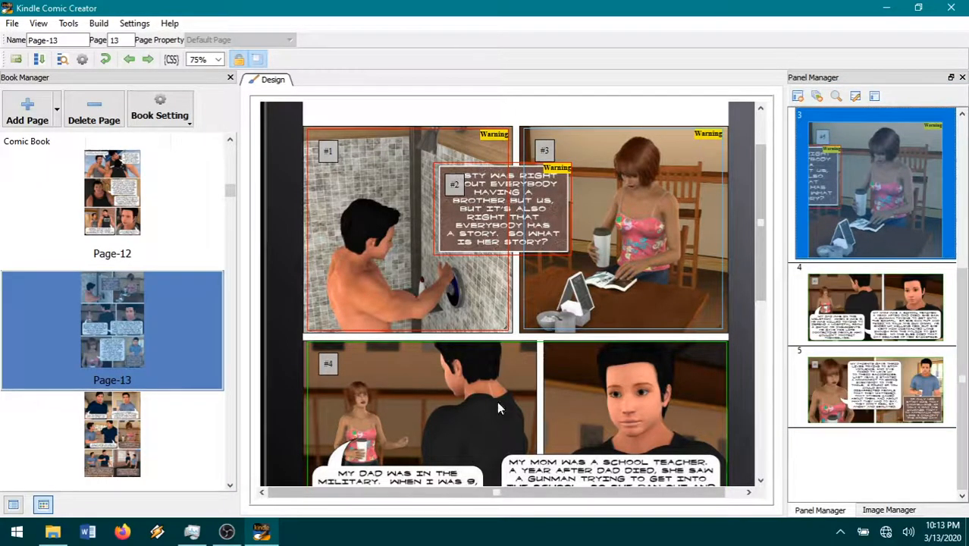
Step: Narrow panel 4 to the picture with the man's back turned and set its magnification level to 150%
scroll(491, 421, "down", 3)
left_click_drag(723, 334, 524, 334)
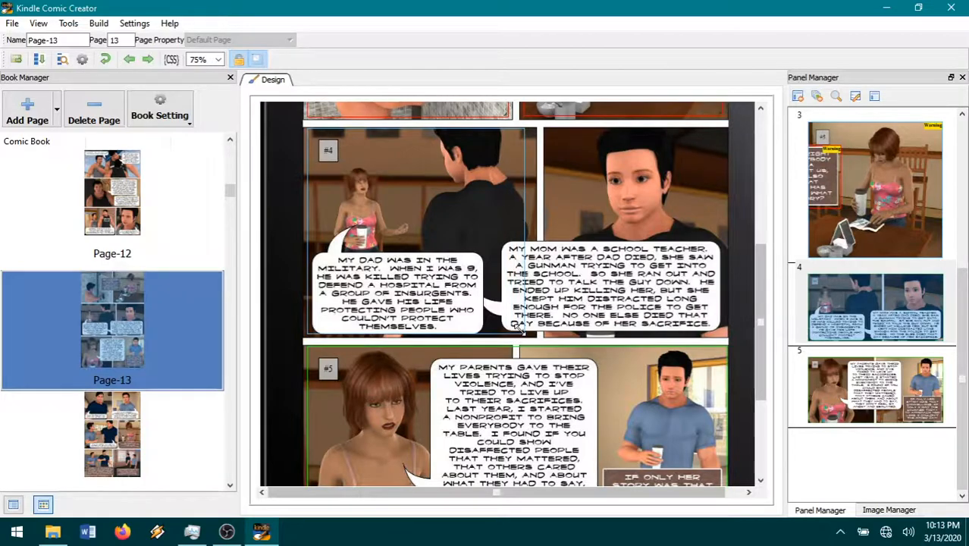
right_click(497, 309)
left_click(503, 312)
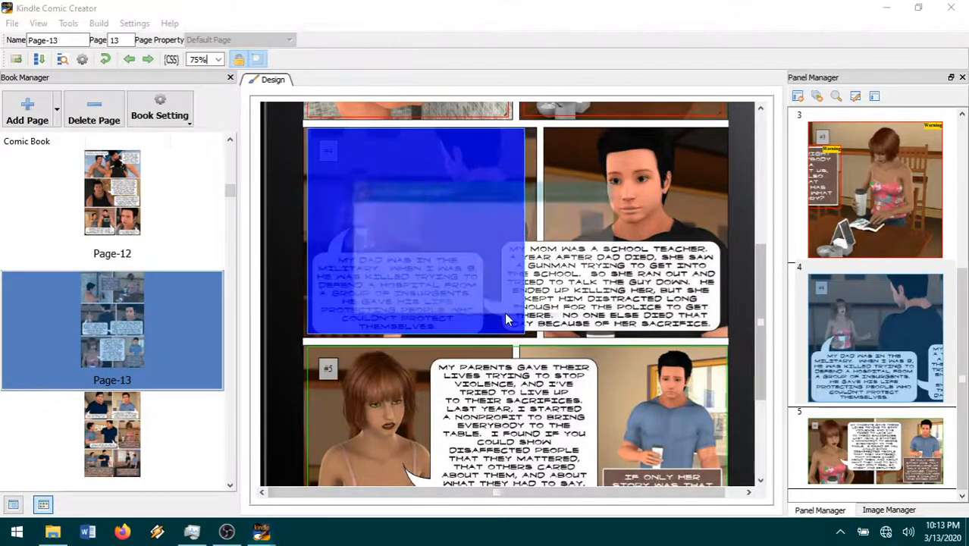
left_click(515, 258)
left_click(529, 303)
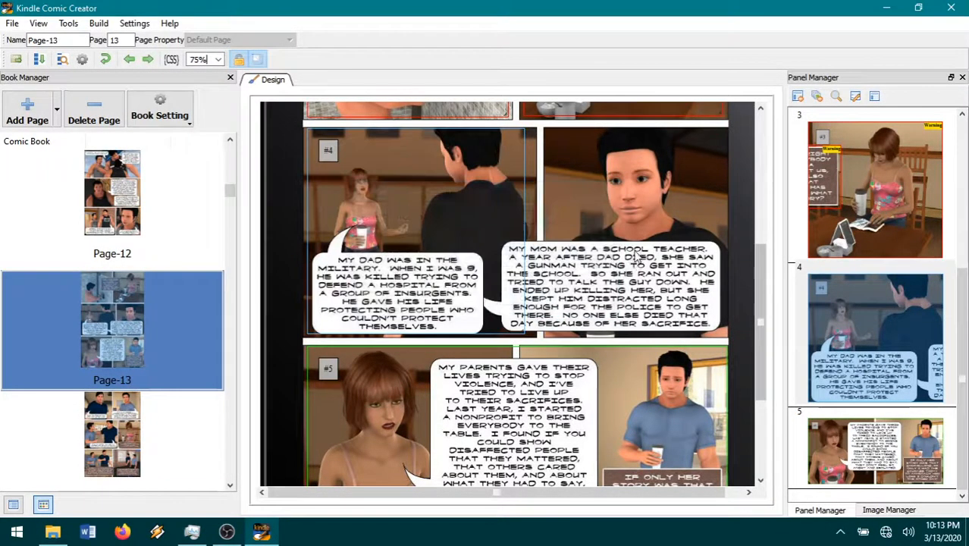
Step: Add a Kindle panel over the close-up of the man with the "My mom was a school teacher" bubble and move it to fifth place
right_click(633, 249)
left_click(648, 255)
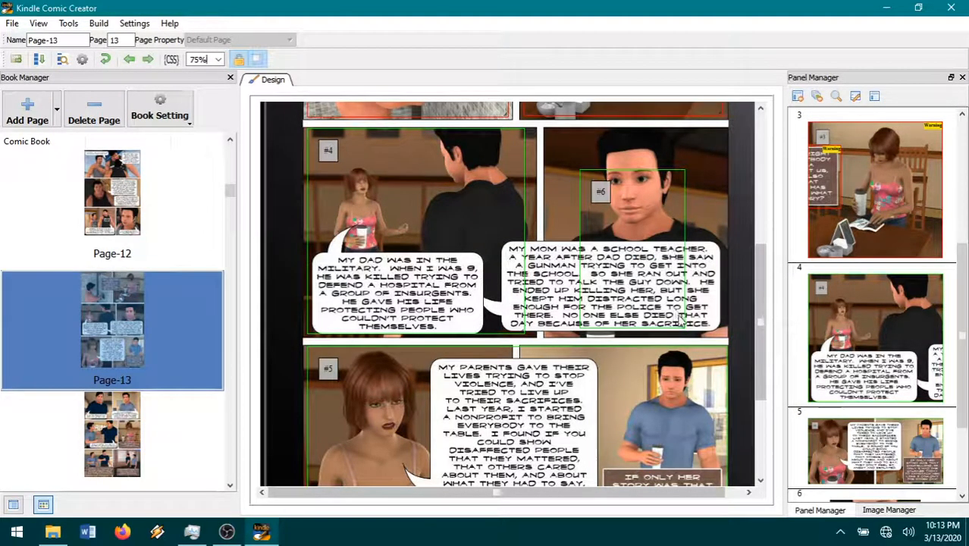
left_click_drag(678, 320, 718, 331)
left_click_drag(578, 170, 498, 130)
left_click_drag(865, 409, 881, 222)
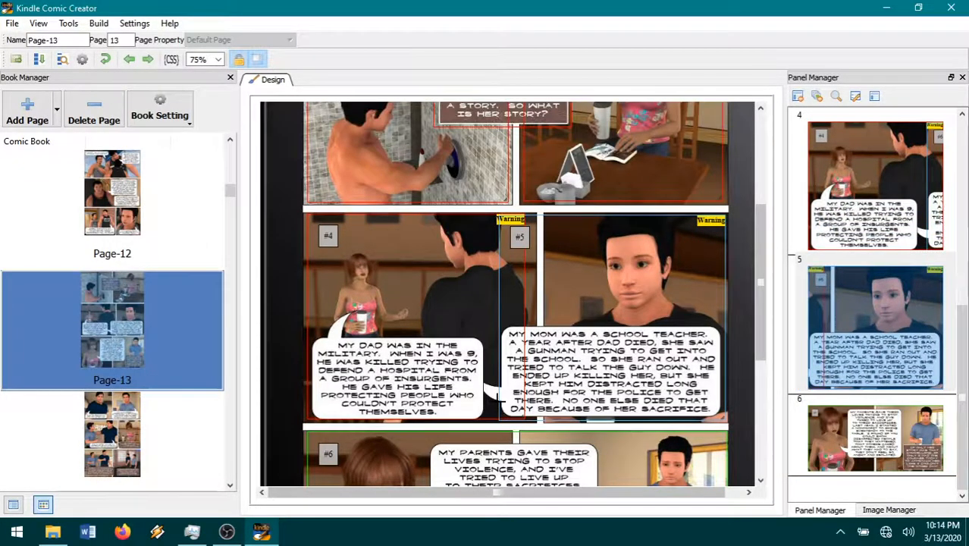
Step: Narrow panel 6 to the bottom-row picture of the woman and set its magnification level to 150%
scroll(671, 405, "down", 3)
left_click_drag(719, 385, 451, 391)
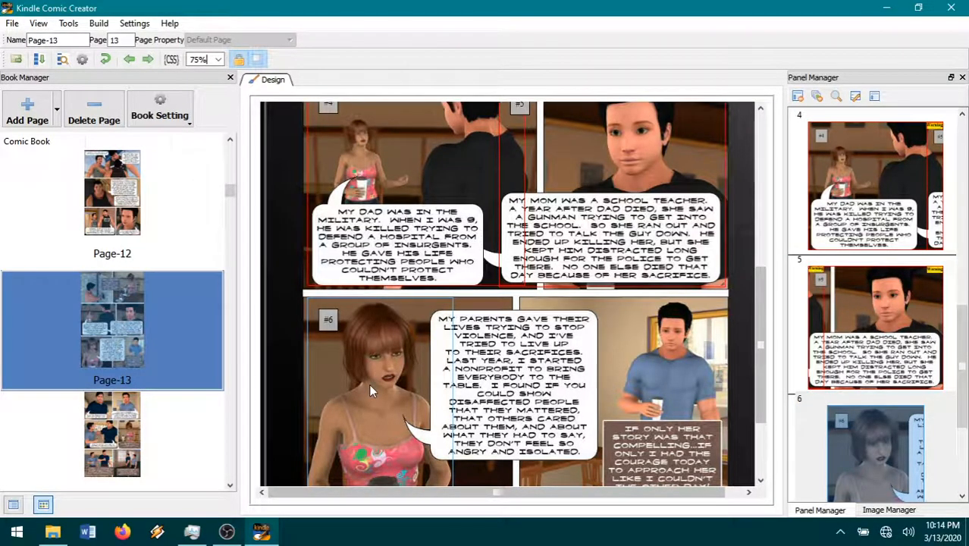
double_click(368, 384)
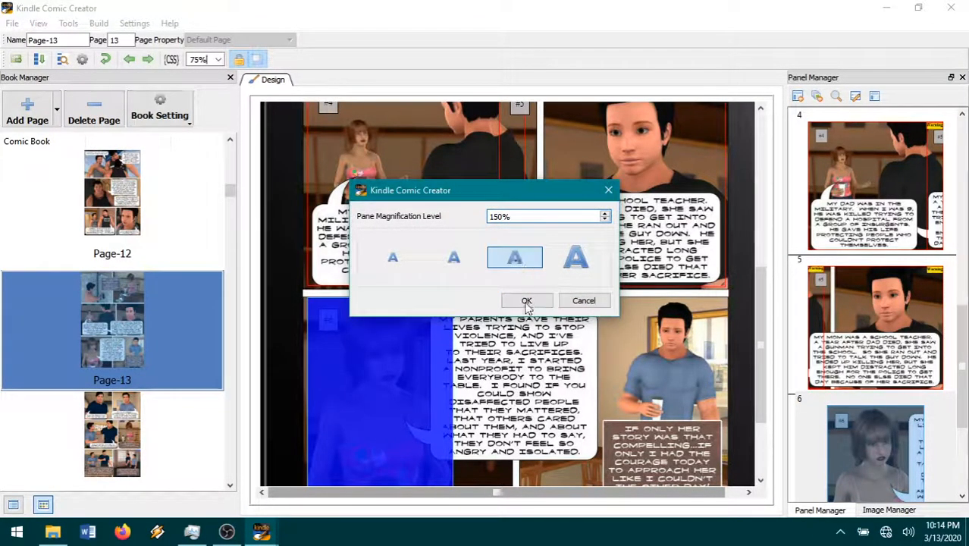
left_click(526, 301)
Step: Add a Kindle panel around the large speech bubble spanning the two bottom pictures
right_click(535, 369)
left_click(565, 370)
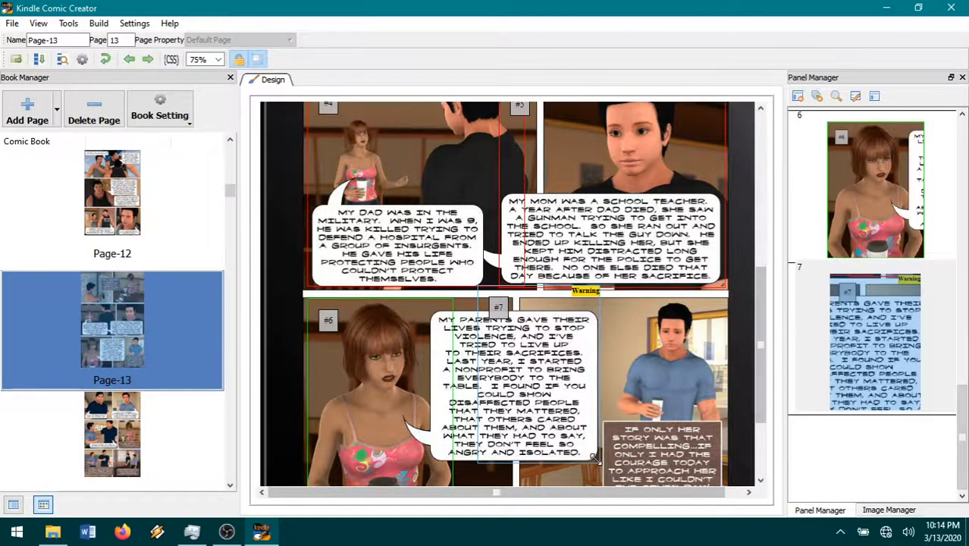
left_click_drag(478, 286, 425, 307)
Step: Add a Kindle panel over the bottom-row picture of the man holding a cup, including its caption box
right_click(578, 393)
left_click(637, 401)
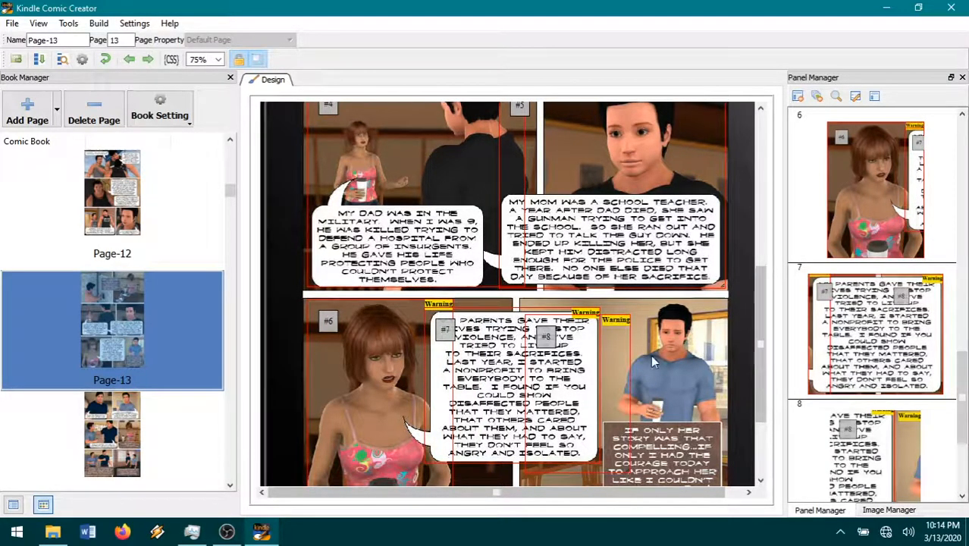
scroll(651, 362, "down", 3)
left_click_drag(631, 354, 720, 388)
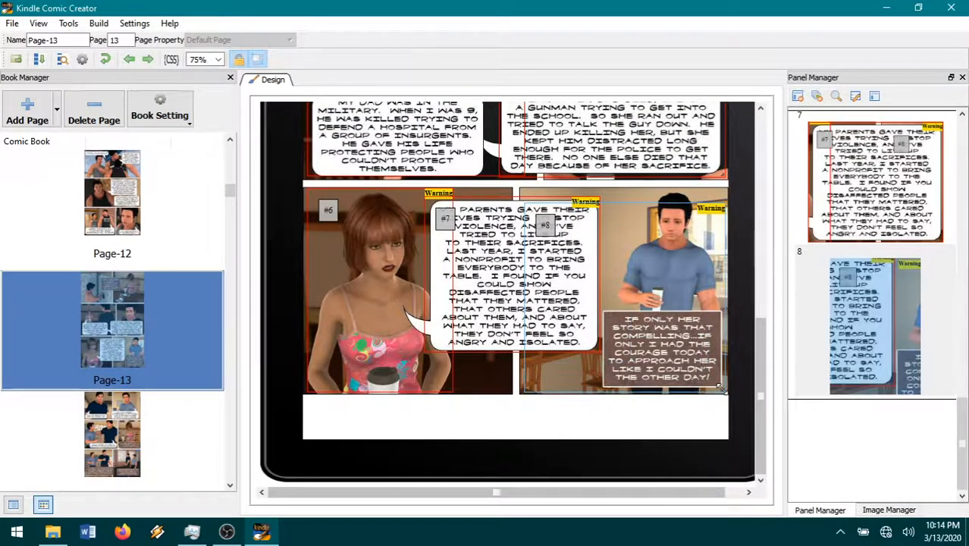
scroll(721, 388, "up", 3)
left_click_drag(534, 313, 602, 296)
Step: On Page-14, narrow panel 1 to the picture of the man in the dark blue shirt and set its magnification level to 150%
left_click(138, 445)
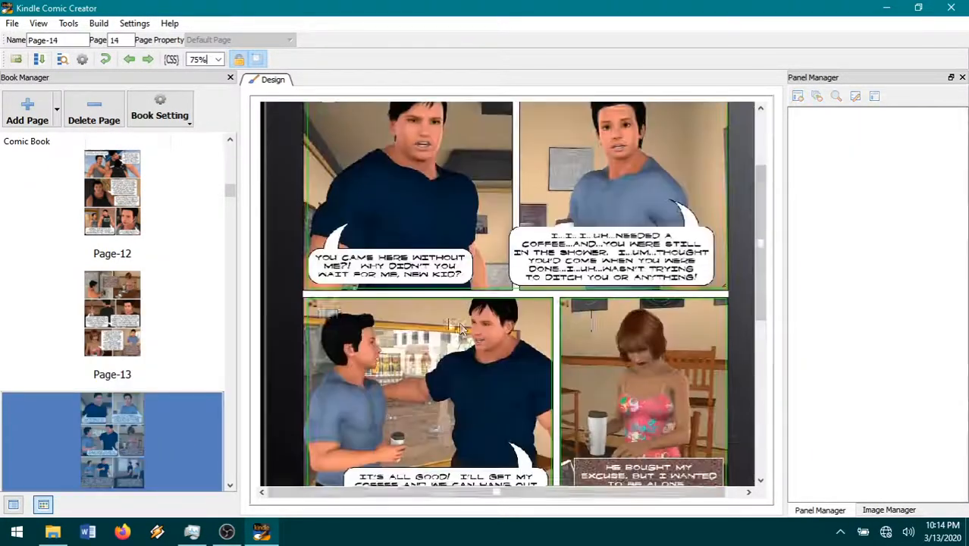
left_click_drag(724, 325, 502, 326)
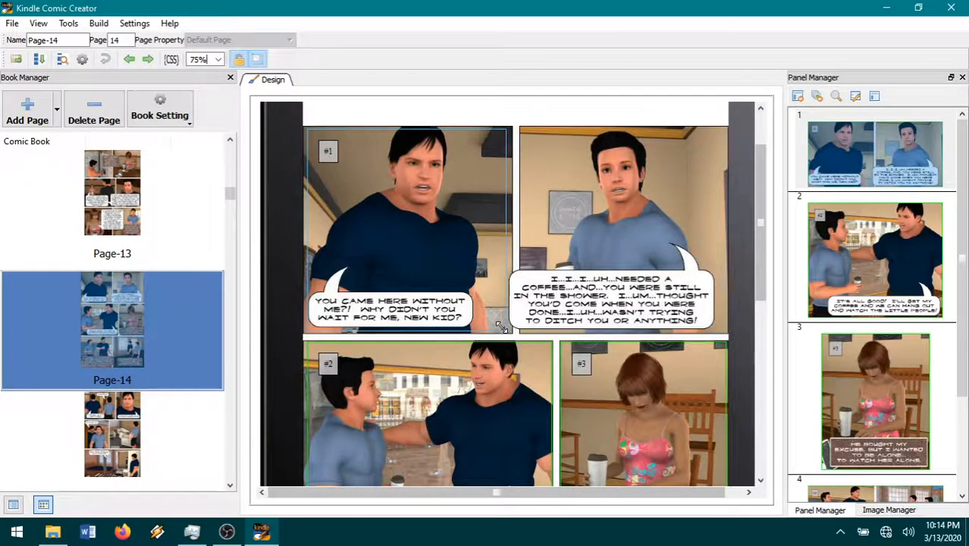
right_click(446, 257)
left_click(460, 265)
left_click(507, 254)
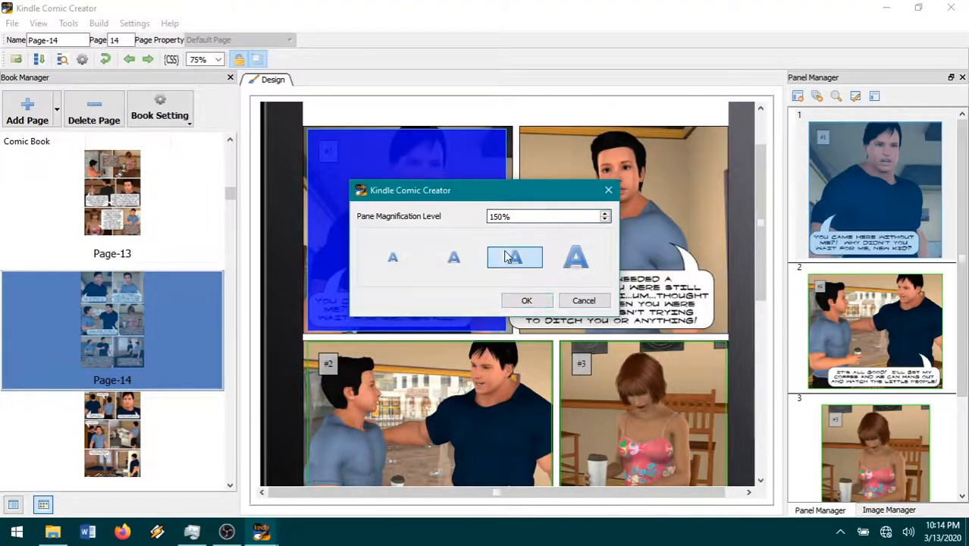
left_click(528, 301)
Step: Add a Kindle panel over the top-row picture of the man in the light blue shirt and move it to second place
right_click(605, 239)
left_click(612, 243)
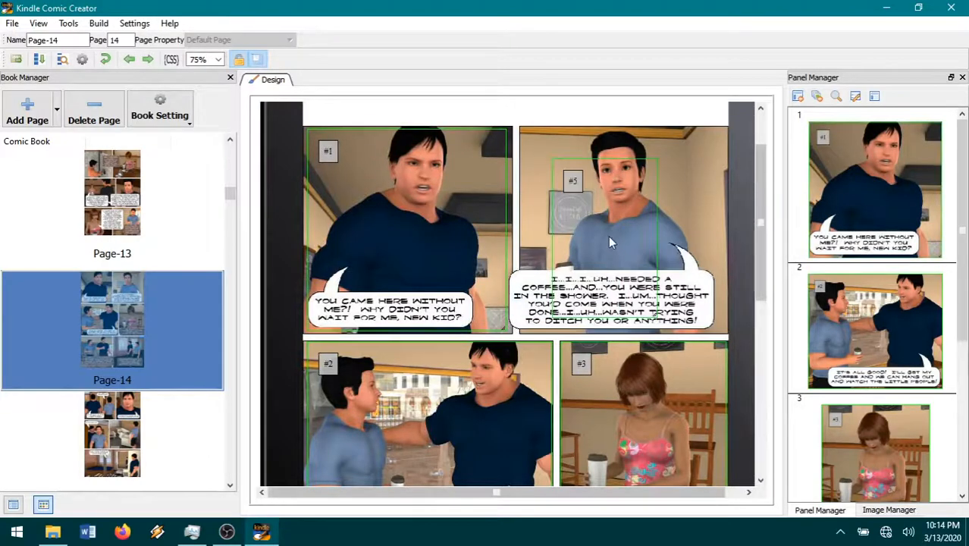
left_click_drag(652, 313, 724, 330)
left_click_drag(552, 157, 520, 127)
left_click_drag(834, 402, 861, 216)
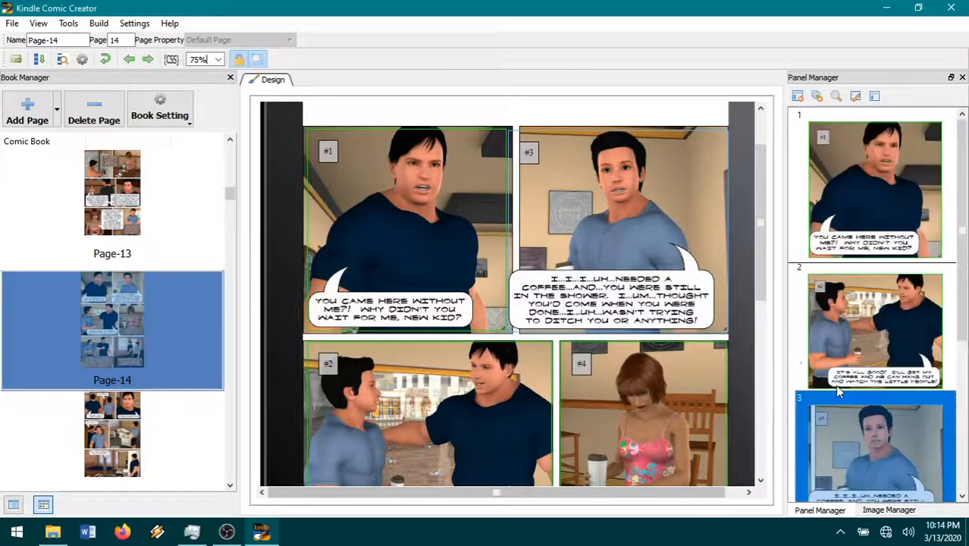
left_click_drag(849, 434, 851, 332)
Step: Fine-tune the lower corners of panels 3 and 4 to the middle-row pictures on Page-14
scroll(573, 372, "down", 3)
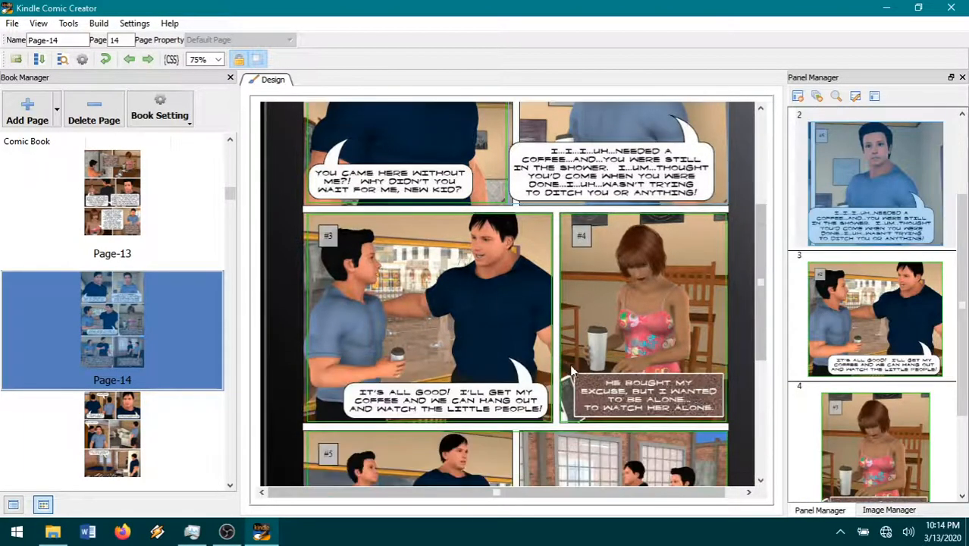
left_click(552, 421)
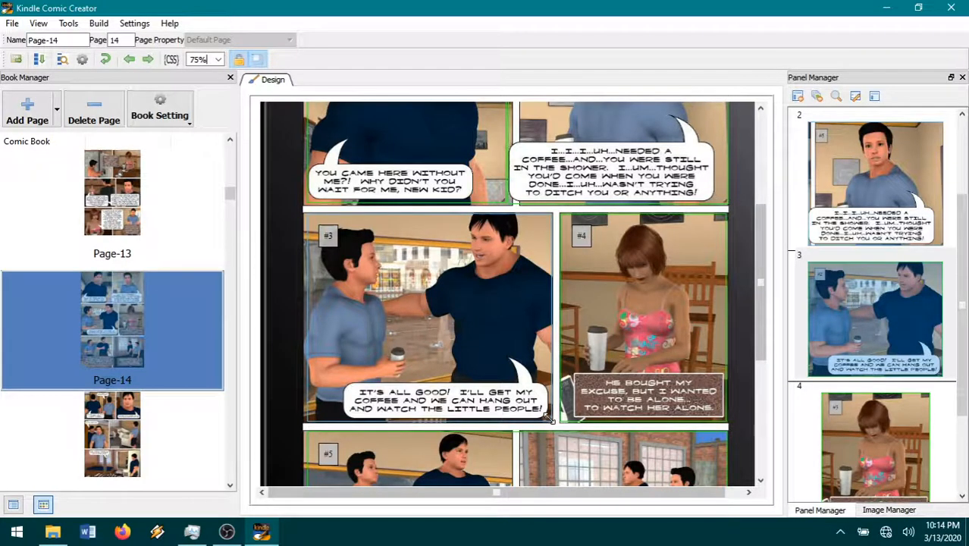
left_click(563, 416)
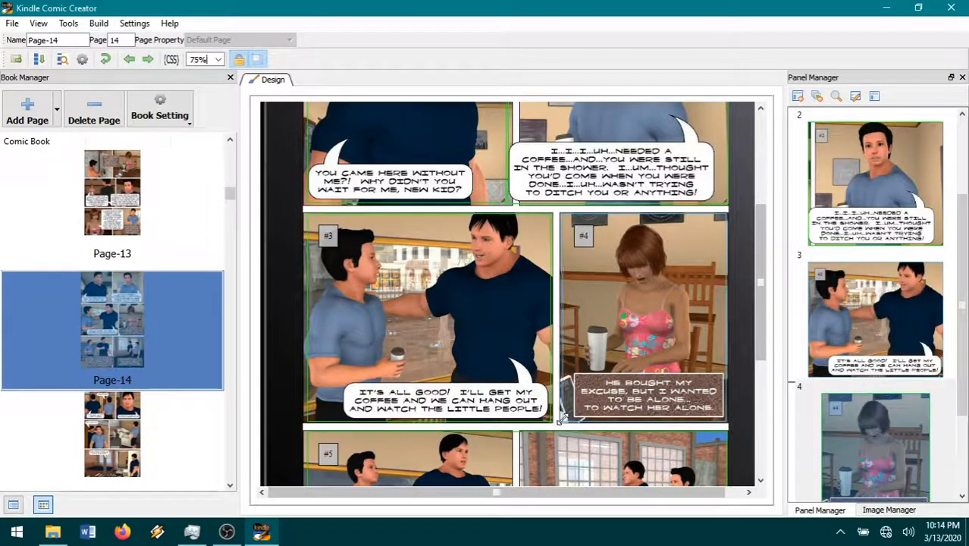
Step: Narrow panel 5 to the bottom-row picture of the two men holding cups and set its magnification level to 150%
scroll(529, 411, "down", 1)
scroll(529, 410, "down", 3)
scroll(685, 371, "down", 2)
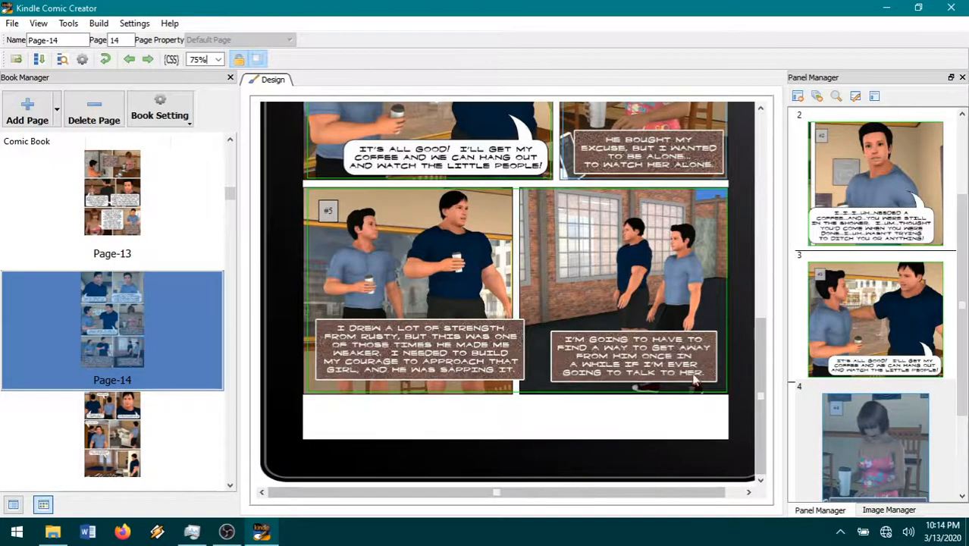
left_click_drag(723, 391, 520, 394)
scroll(451, 345, "up", 3)
right_click(462, 371)
left_click(465, 373)
left_click(515, 258)
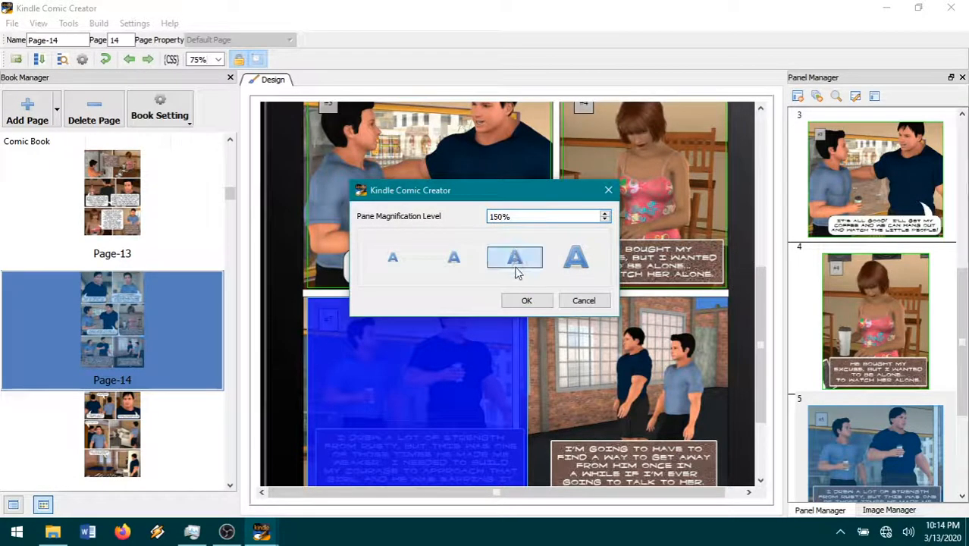
left_click(526, 301)
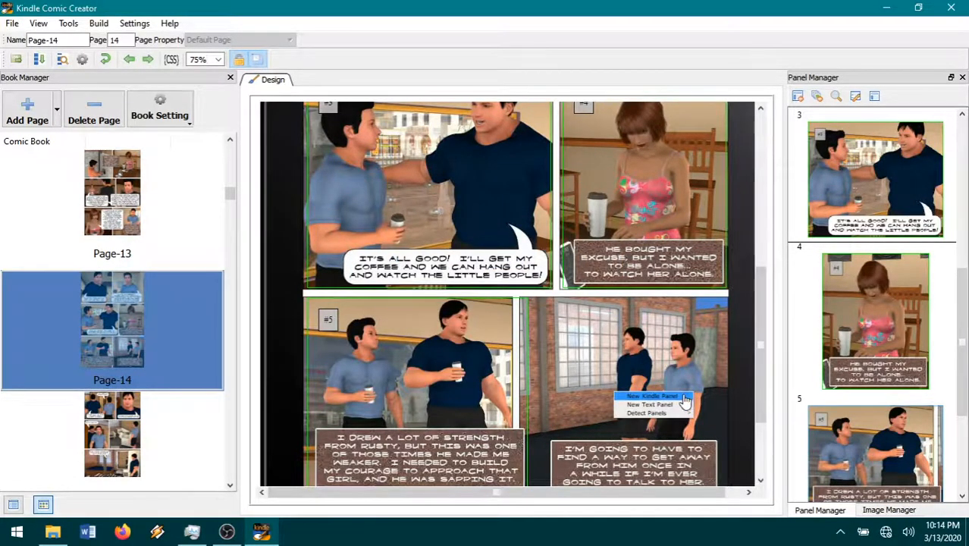
Step: Add a Kindle panel over the picture of the two men walking past the brick building
scroll(694, 409, "down", 2)
left_click_drag(662, 360, 720, 389)
scroll(563, 305, "up", 2)
left_click_drag(560, 312, 526, 301)
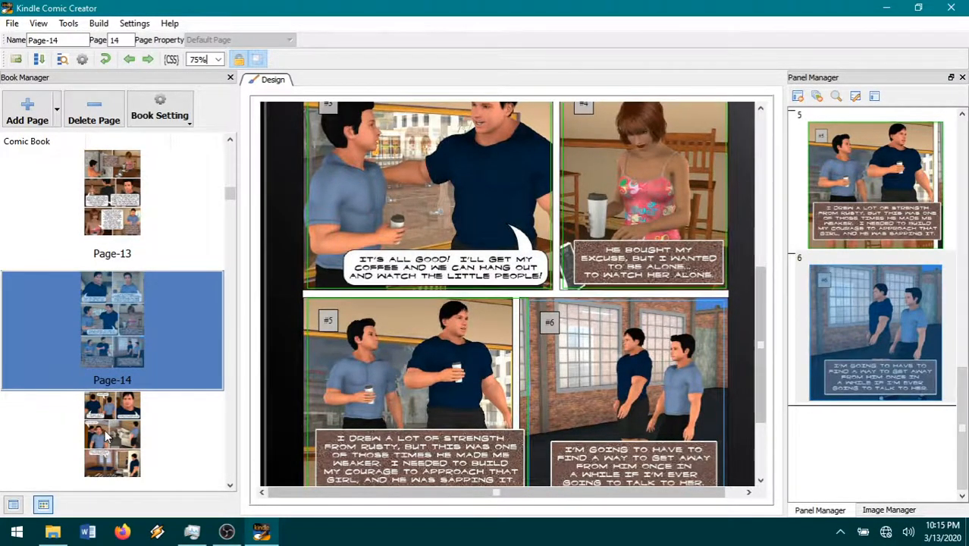
Step: On Page-15, fine-tune the corners of panels 2 to 5 to fit their pictures
left_click(111, 447)
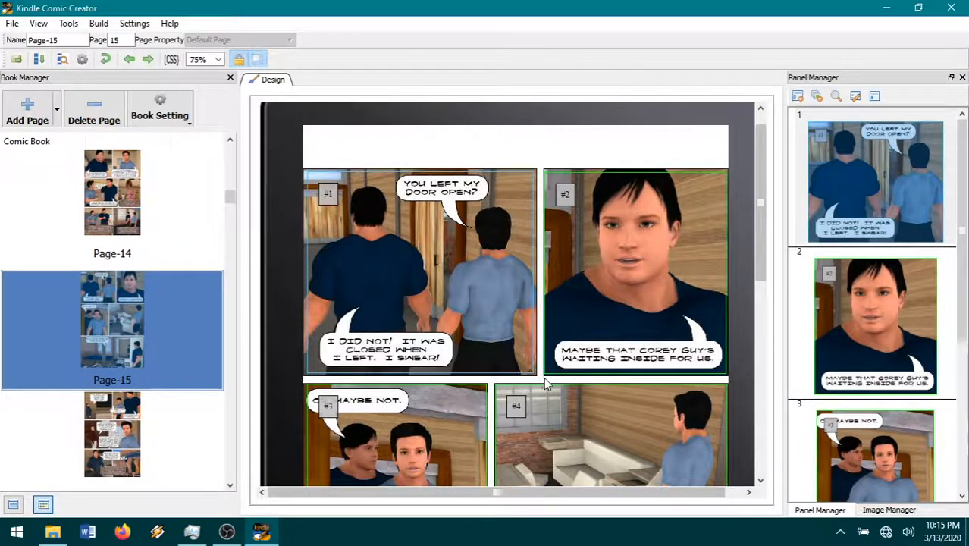
left_click(543, 373)
left_click_drag(545, 372, 547, 371)
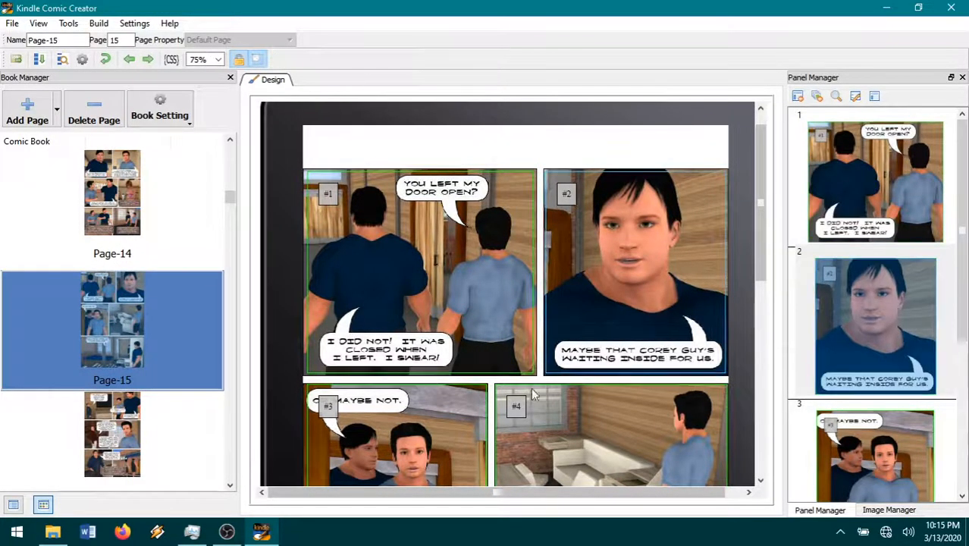
left_click(484, 387)
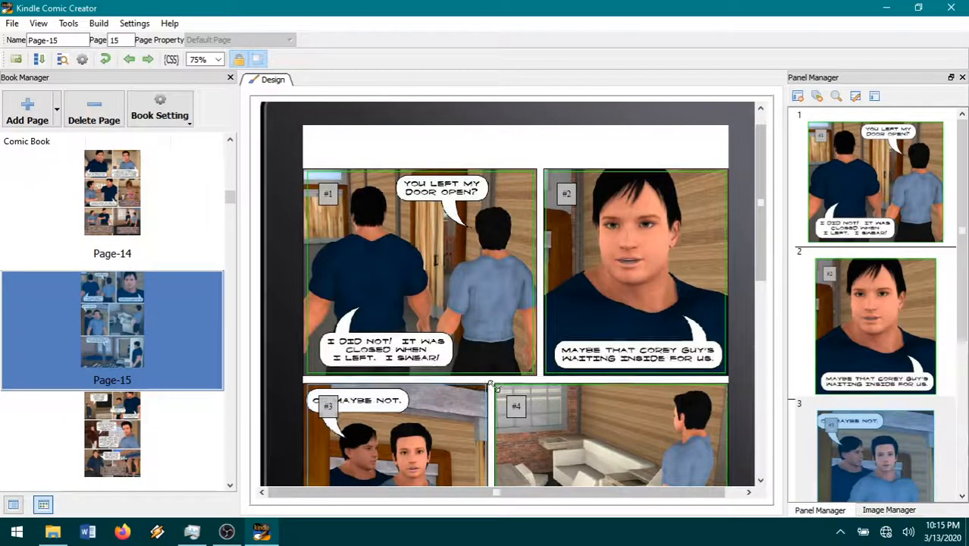
left_click(498, 384)
scroll(523, 391, "down", 5)
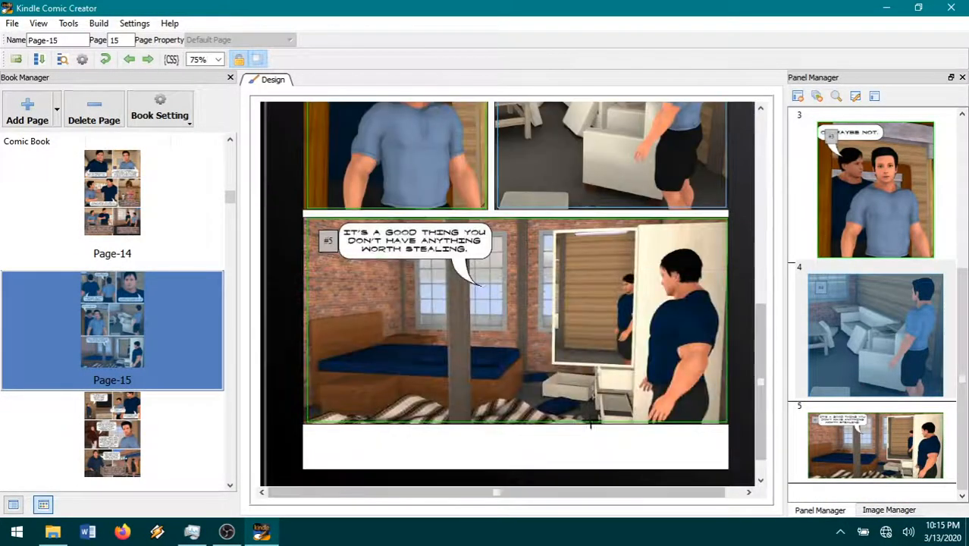
left_click(722, 425)
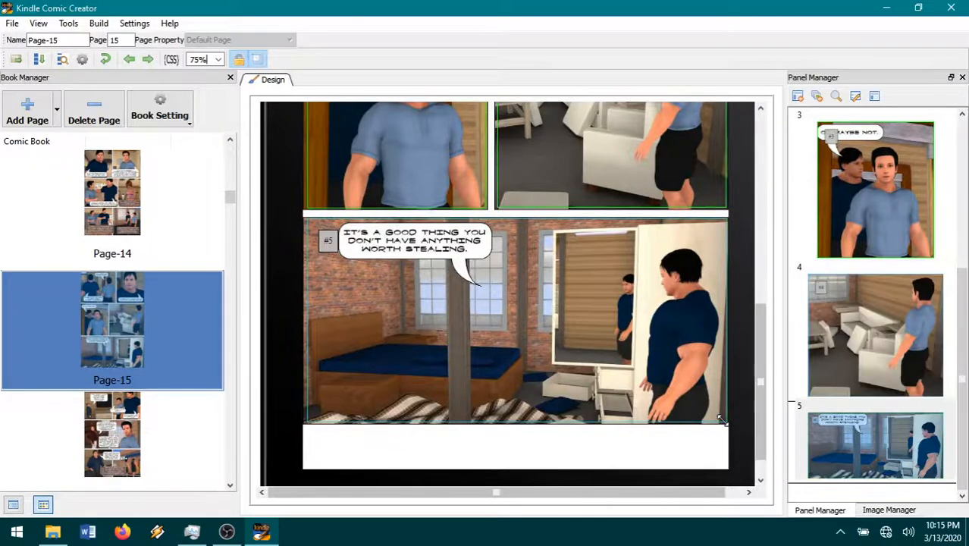
Step: Add a Kindle panel around the "It's a good thing you don't have anything worth stealing" bubble in the bottom picture
scroll(509, 227, "up", 2)
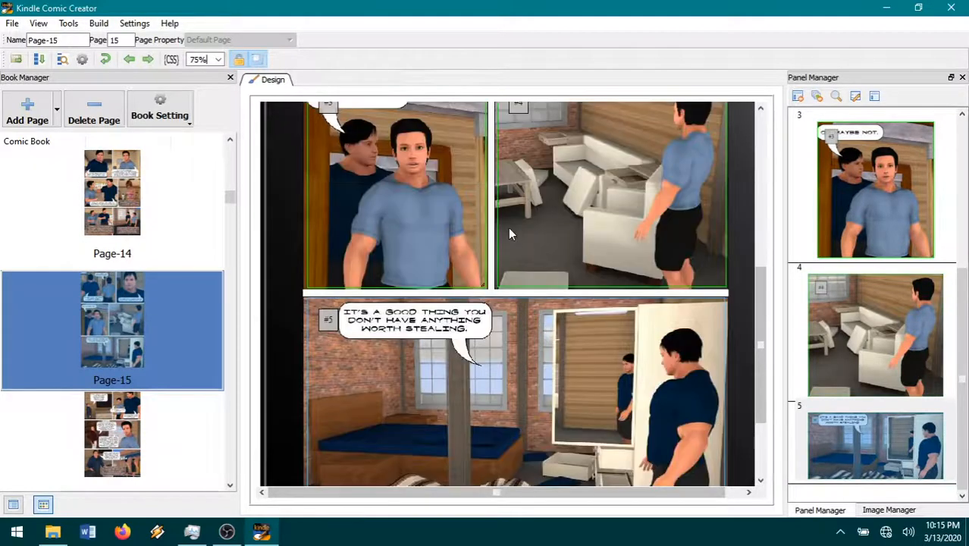
left_click(494, 300)
left_click_drag(543, 376, 492, 372)
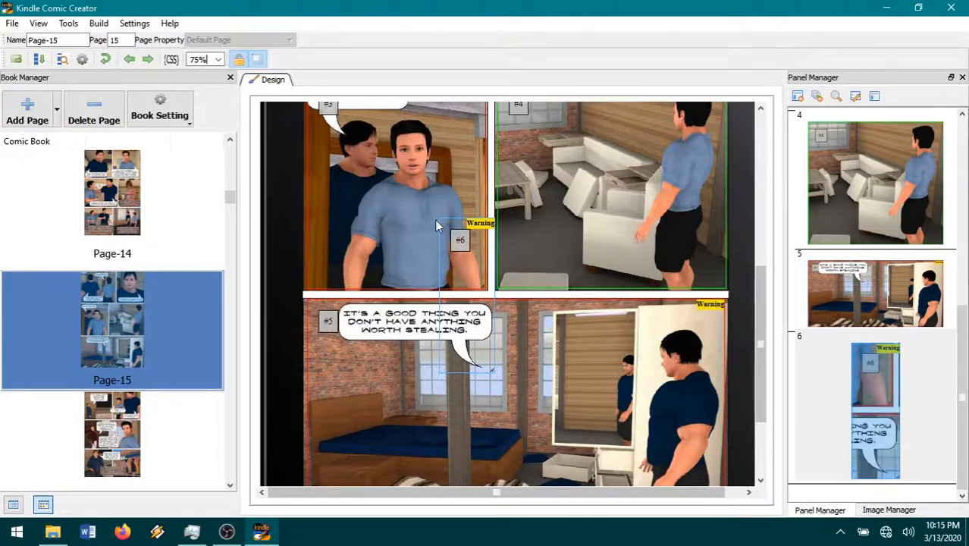
left_click_drag(439, 217, 343, 305)
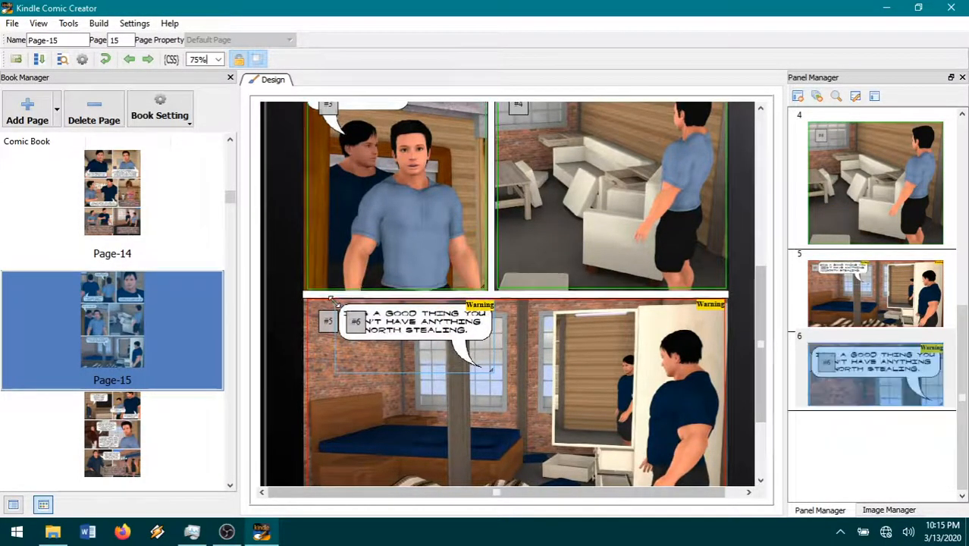
Step: On Page-16, narrow panel 1 to the picture of the man beside the television and set its magnification level to 150%
left_click(111, 441)
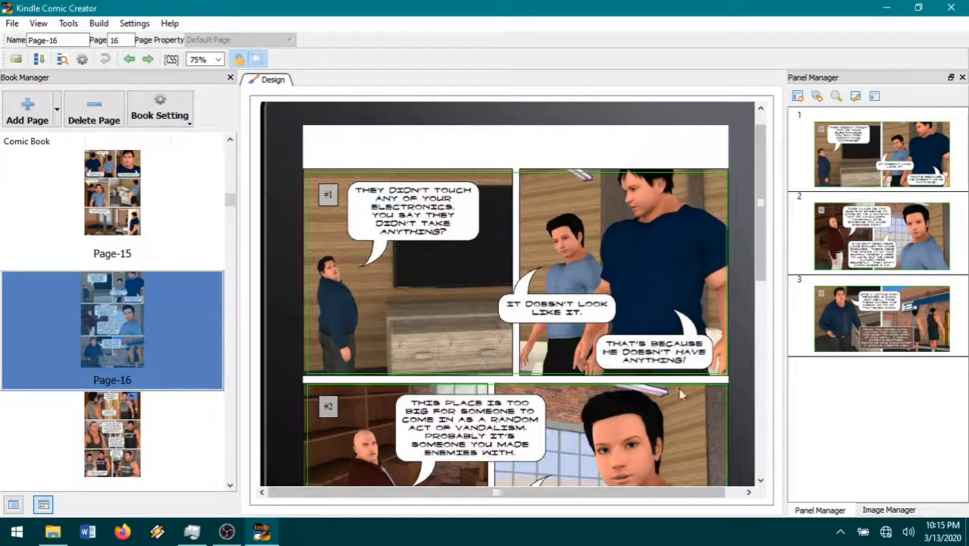
left_click_drag(726, 367, 501, 370)
double_click(429, 340)
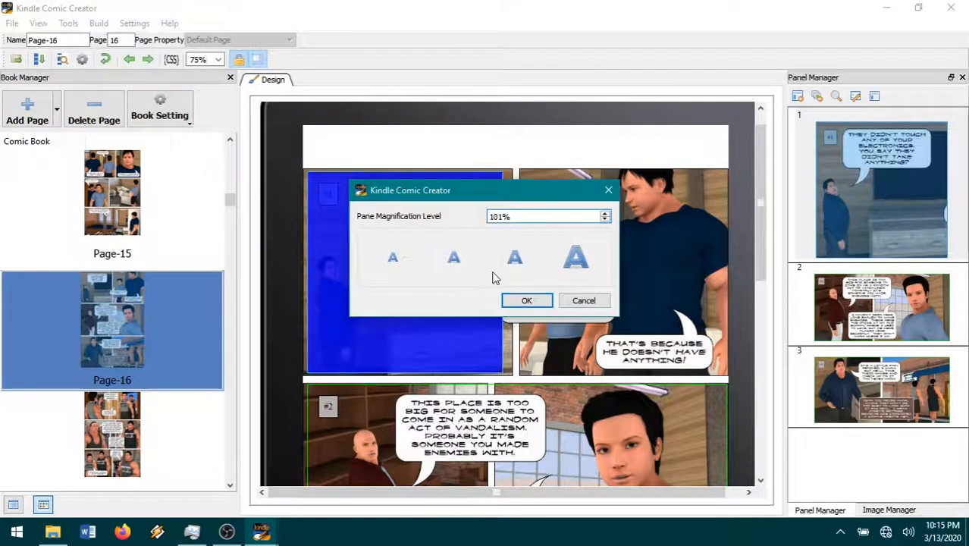
left_click(515, 258)
left_click(526, 301)
Step: Add a Kindle panel over the top-row picture of the two men in blue shirts and move it to second place
right_click(613, 258)
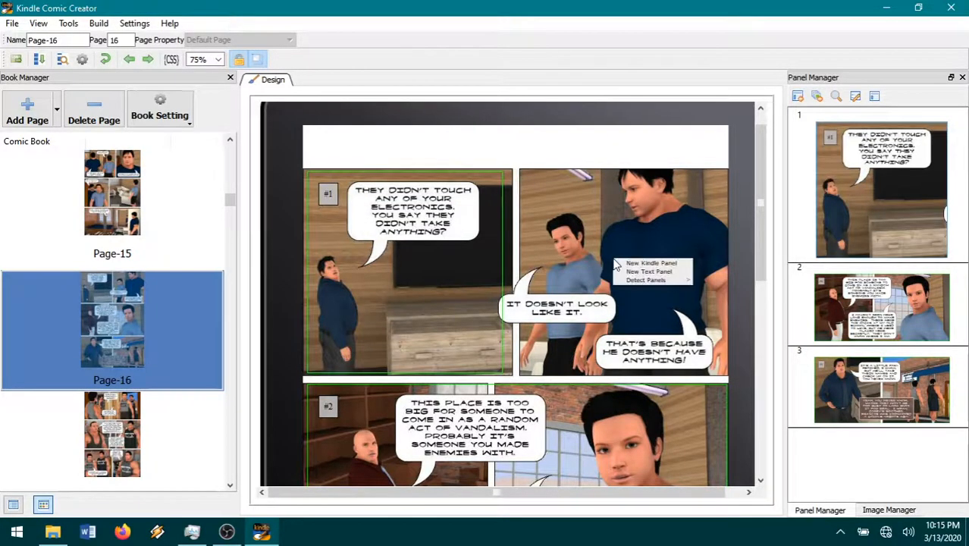
left_click(637, 268)
left_click_drag(664, 338, 720, 369)
left_click_drag(559, 174, 500, 171)
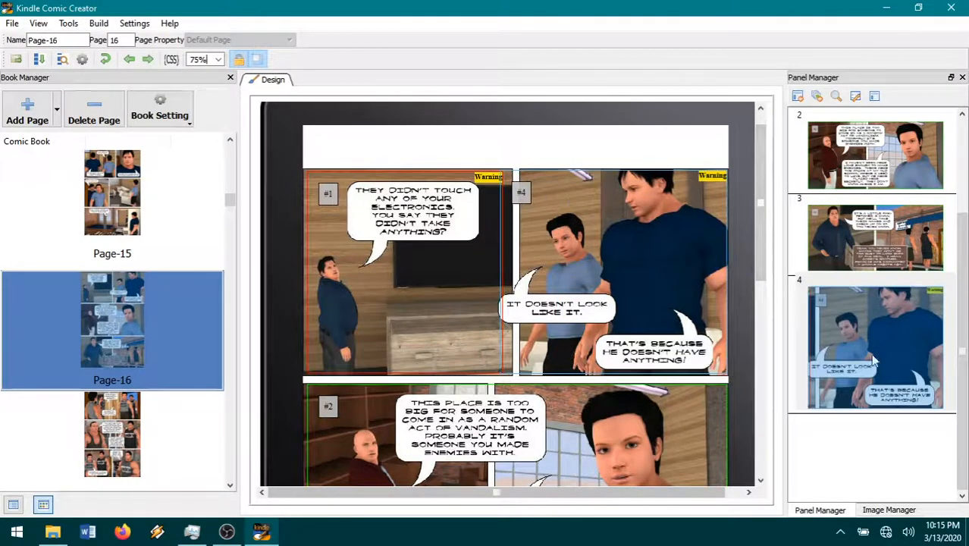
scroll(557, 427, "down", 3)
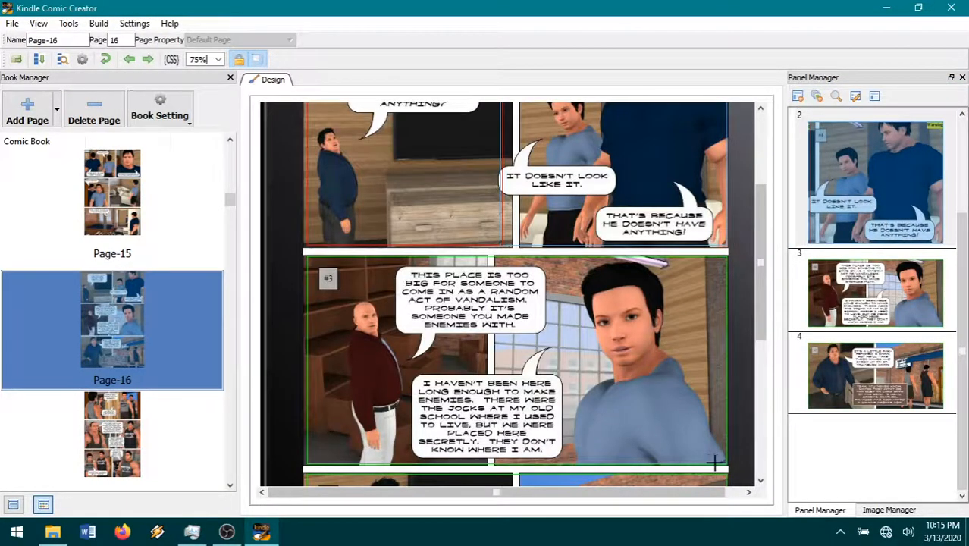
Step: Narrow panel 3 to the bald man and both speech bubbles in the middle row, set its magnification level to 150%, and preview it
left_click_drag(722, 459, 559, 462)
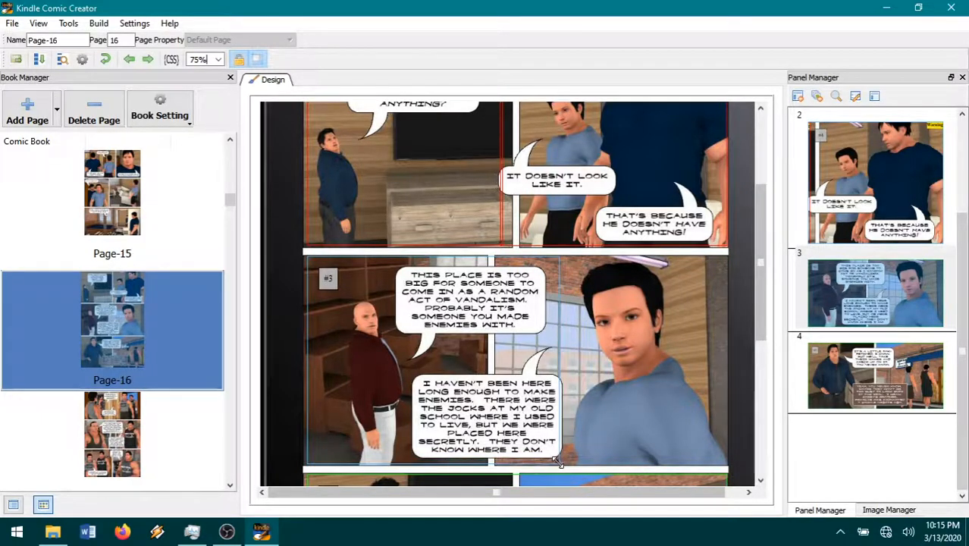
right_click(486, 402)
left_click(510, 413)
left_click(515, 266)
left_click(527, 301)
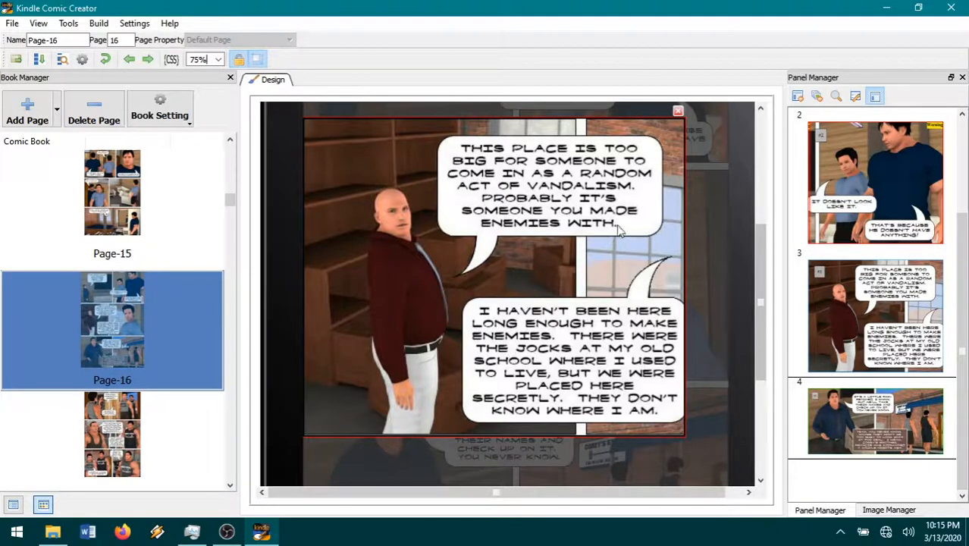
left_click(678, 114)
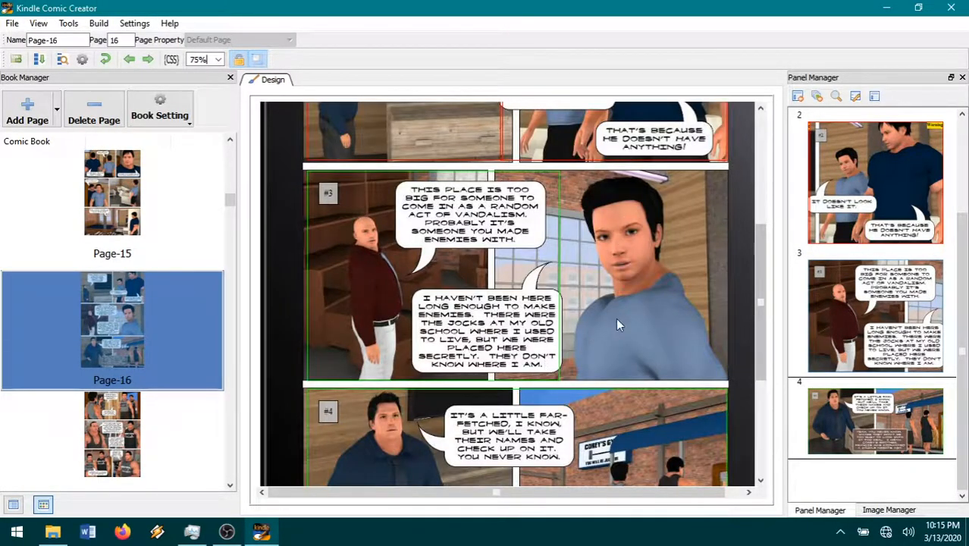
Step: Add a Kindle panel over the young man in the blue shirt in the middle row and move it to fourth place
right_click(639, 303)
left_click(660, 312)
left_click_drag(688, 377, 722, 374)
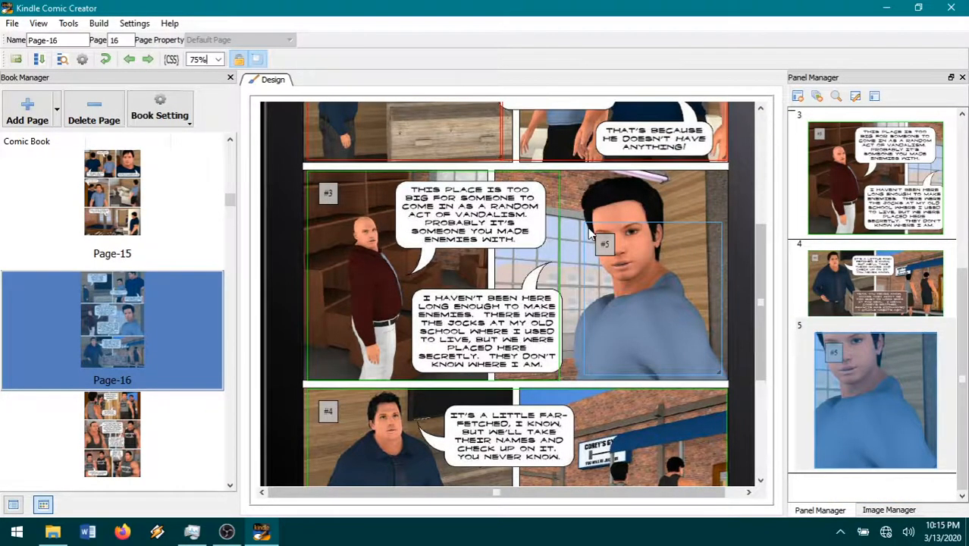
left_click_drag(582, 222, 543, 173)
left_click_drag(843, 412, 854, 304)
Step: Narrow panel 5 to the man in the dark blue shirt in the bottom row and set its magnification level to 150%
left_click_drag(719, 387, 444, 389)
right_click(400, 346)
left_click(424, 355)
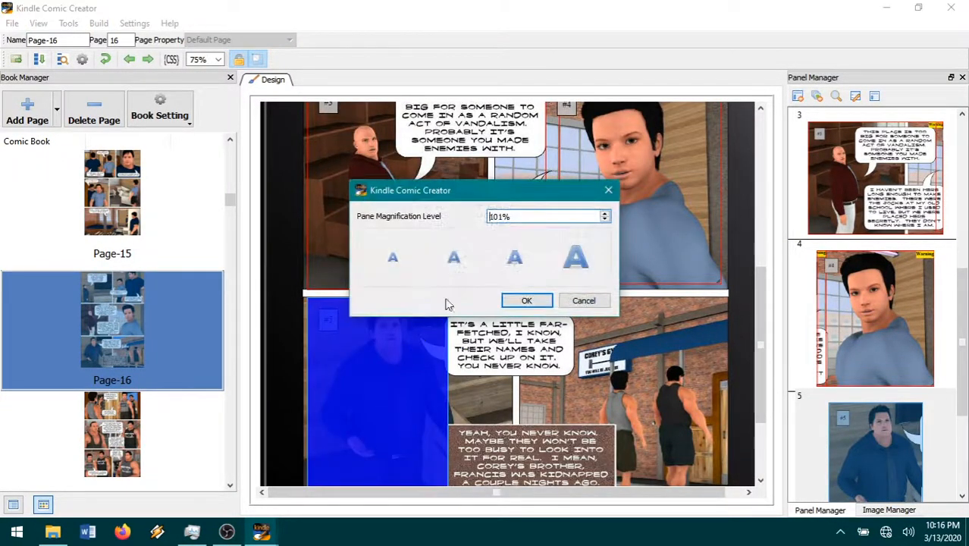
left_click(514, 258)
left_click(527, 300)
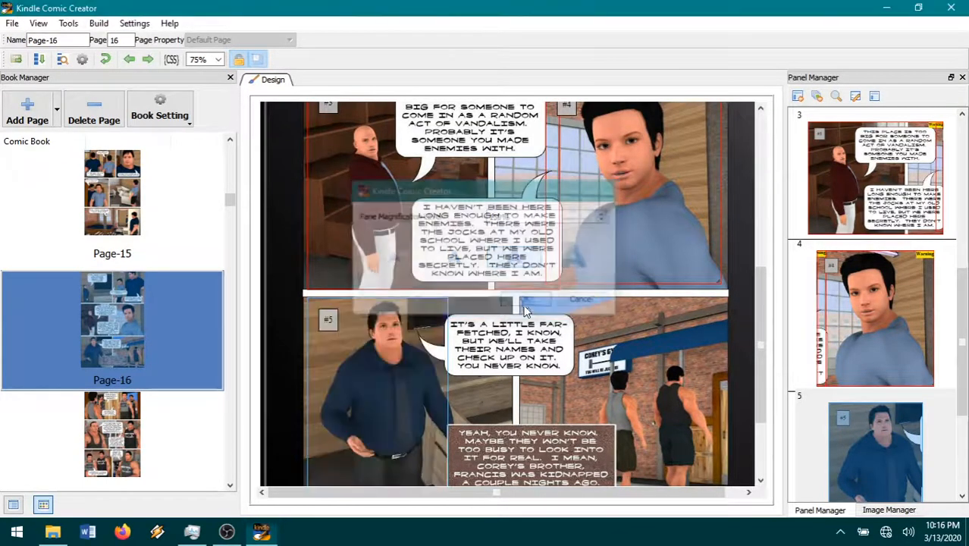
Step: Add a Kindle panel around the "It's a little far-fetched" bubble and the brown "Yeah, you never know" caption in the bottom row
right_click(529, 374)
left_click(538, 378)
scroll(538, 378, "down", 3)
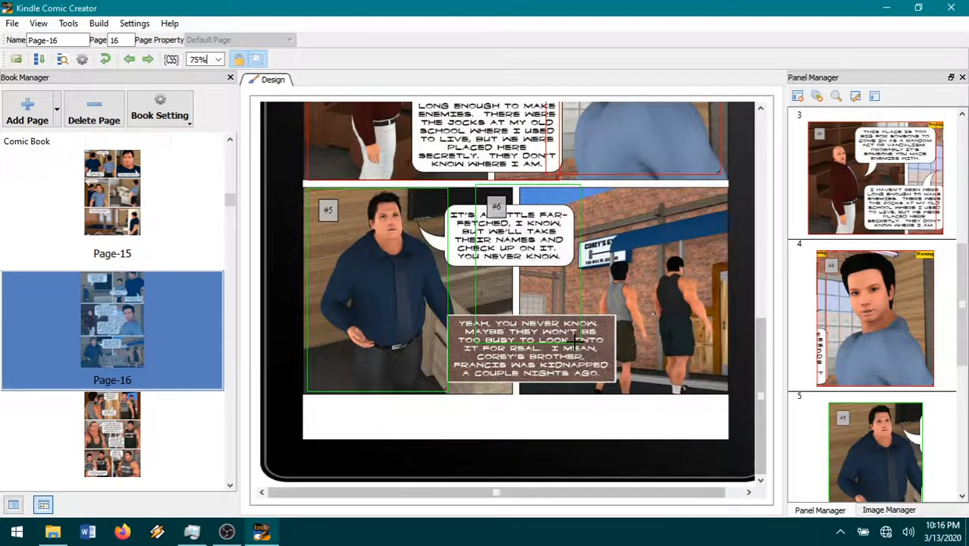
left_click_drag(575, 341, 620, 387)
scroll(620, 387, "up", 3)
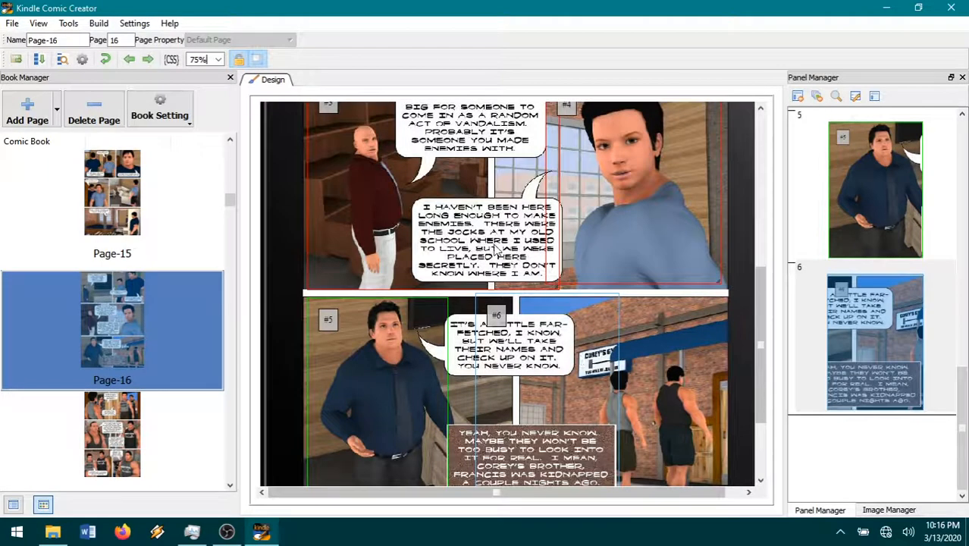
left_click_drag(477, 296, 441, 313)
Step: Add a Kindle panel over the two men walking outside the gym in the bottom row
right_click(599, 355)
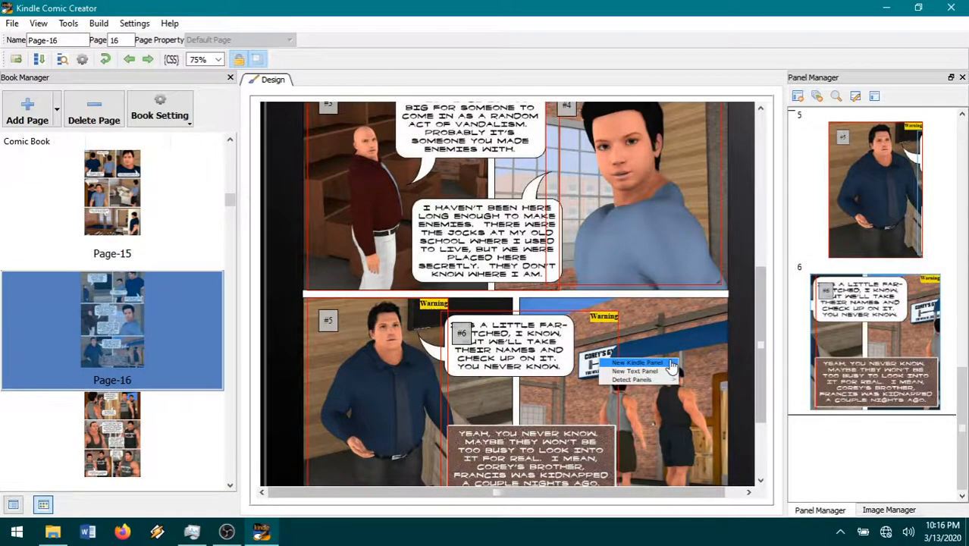
left_click(666, 362)
scroll(690, 396, "down", 3)
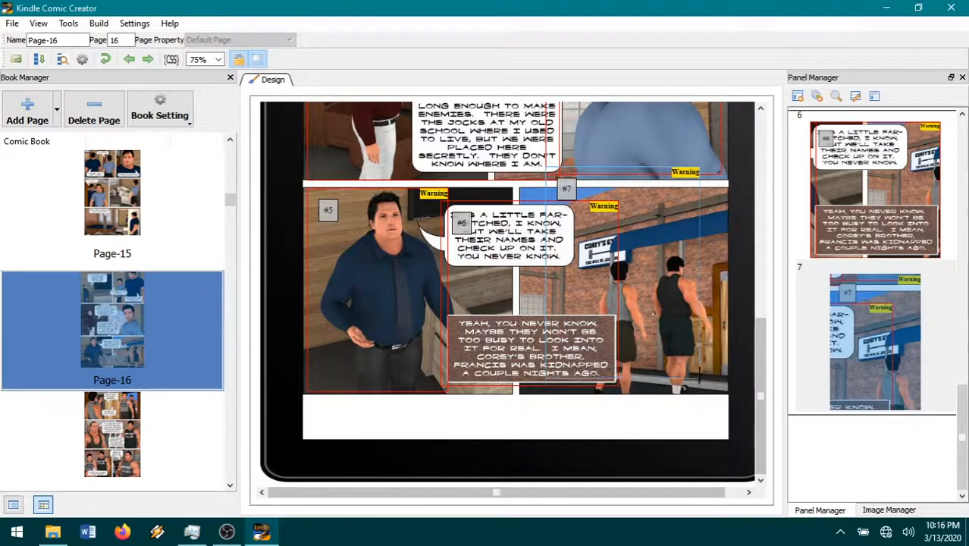
scroll(722, 391, "up", 2)
mouse_move(561, 305)
left_mouse_down()
mouse_move(546, 282)
mouse_move(575, 301)
left_mouse_up()
Step: On Page-17, narrow panel 1 to the man seen from behind and both top-row bubbles, and set its magnification level
left_click(131, 440)
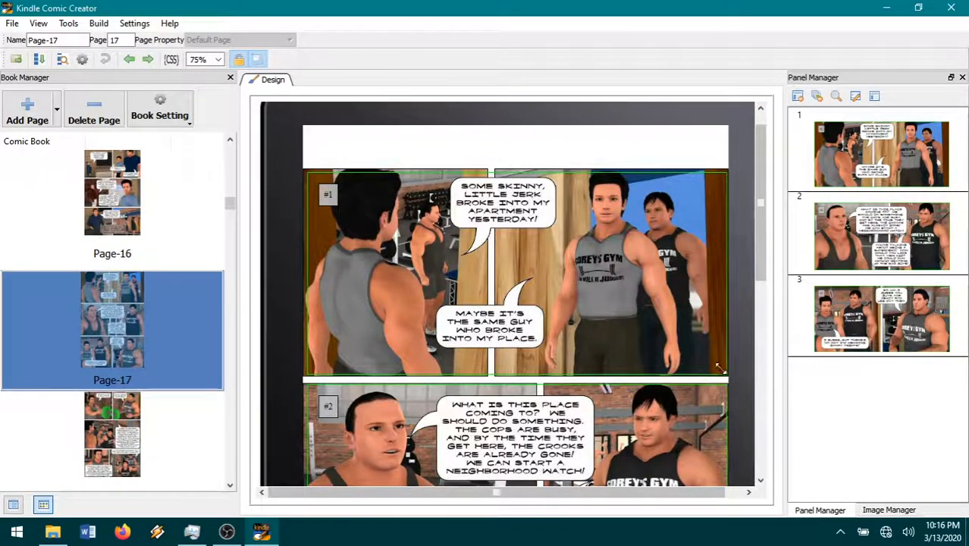
left_click_drag(720, 369, 549, 369)
right_click(458, 321)
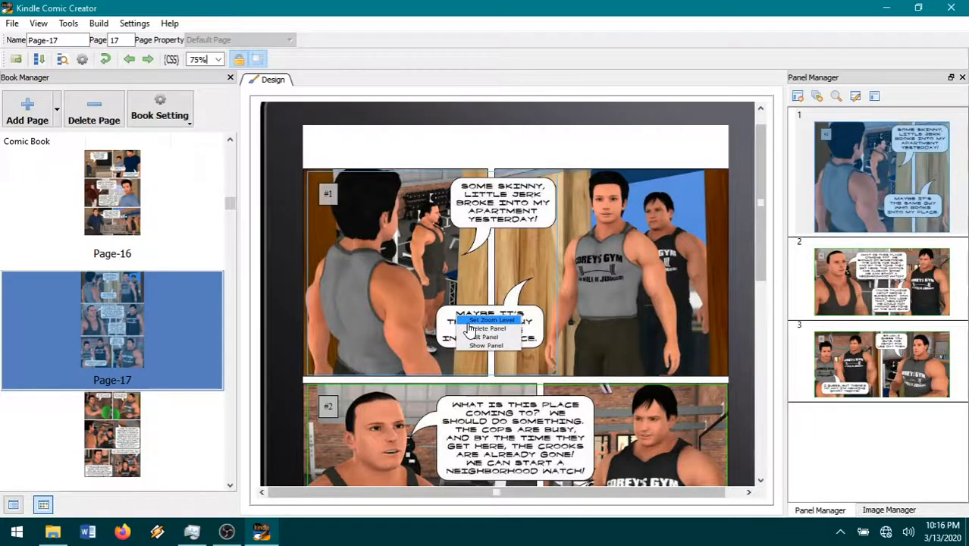
left_click(478, 331)
left_click(526, 300)
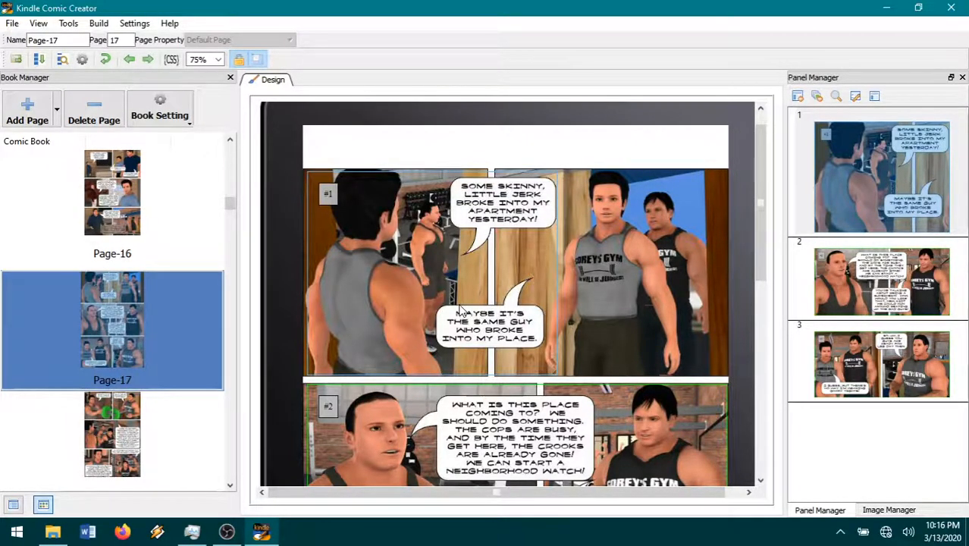
Step: Add a Kindle panel over the two men in the doorway in the top row and move it to second place
right_click(639, 280)
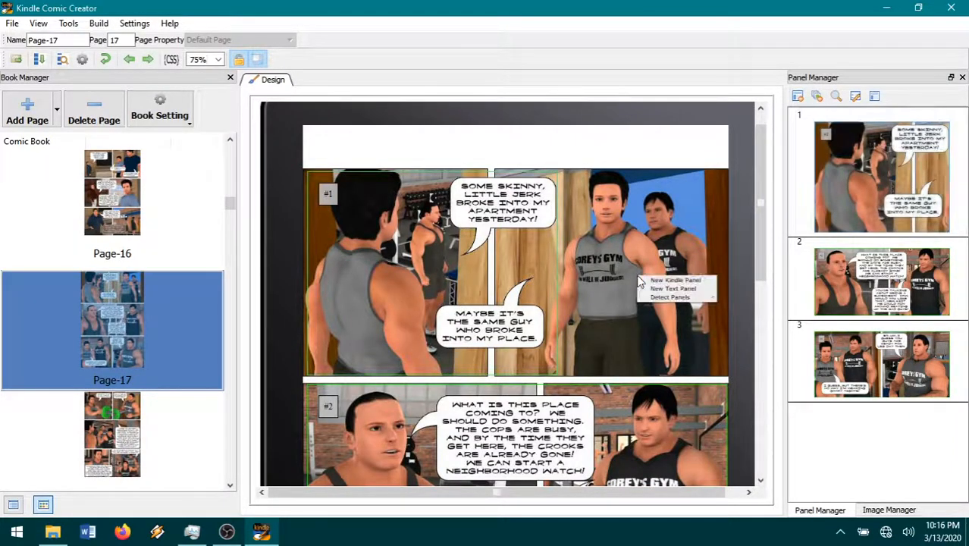
left_click(643, 280)
left_click_drag(687, 350, 724, 373)
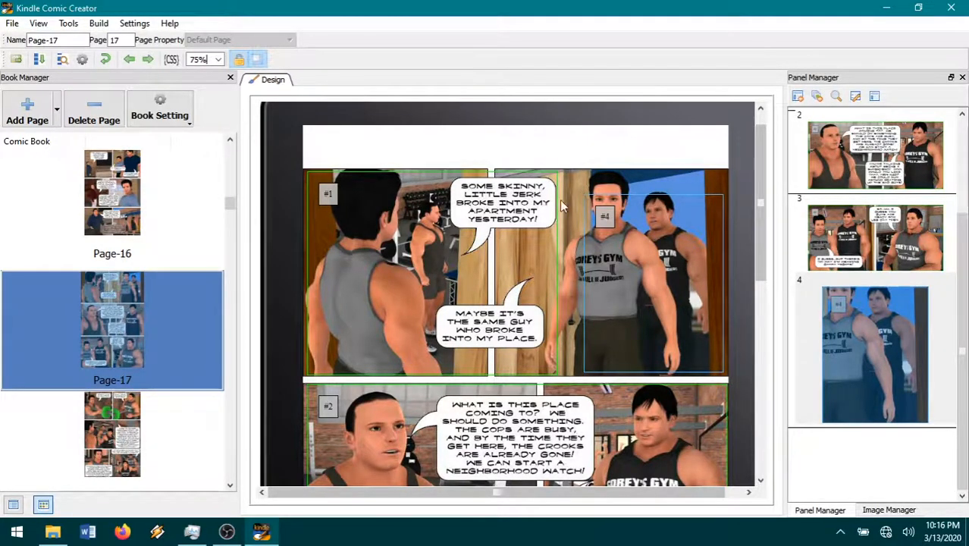
left_click_drag(582, 196, 548, 173)
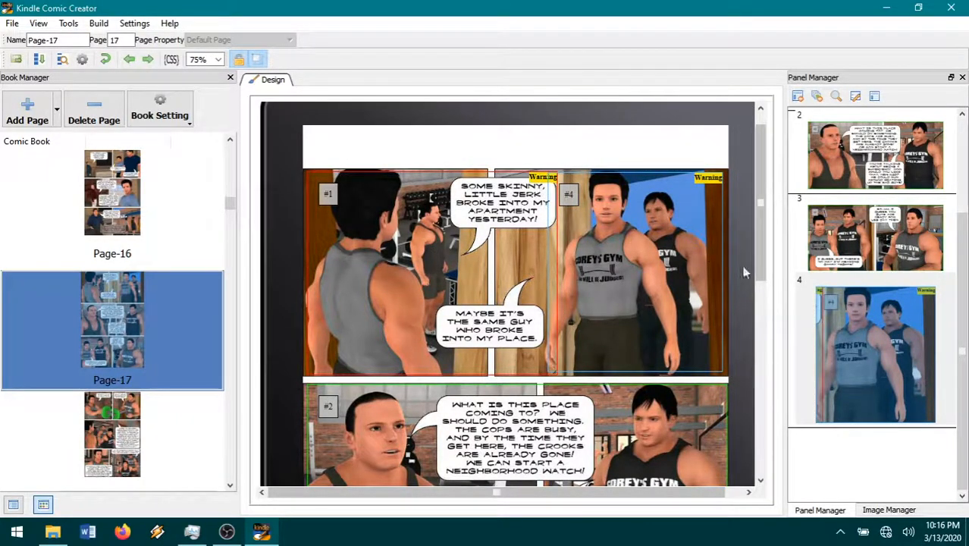
left_click_drag(910, 353, 893, 148)
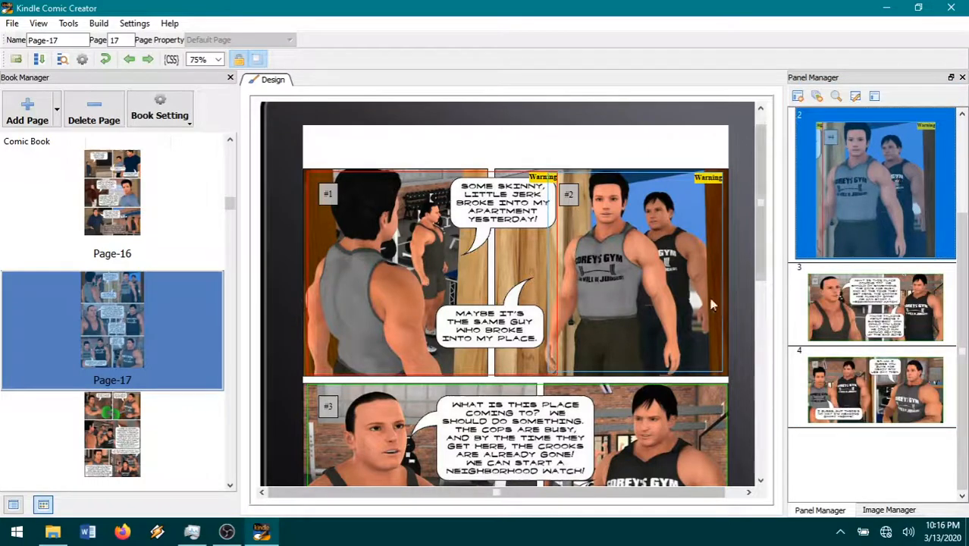
Step: Narrow panel 3 to the man in the dark tank top in the middle row and set its magnification level to 150%
scroll(674, 369, "down", 3)
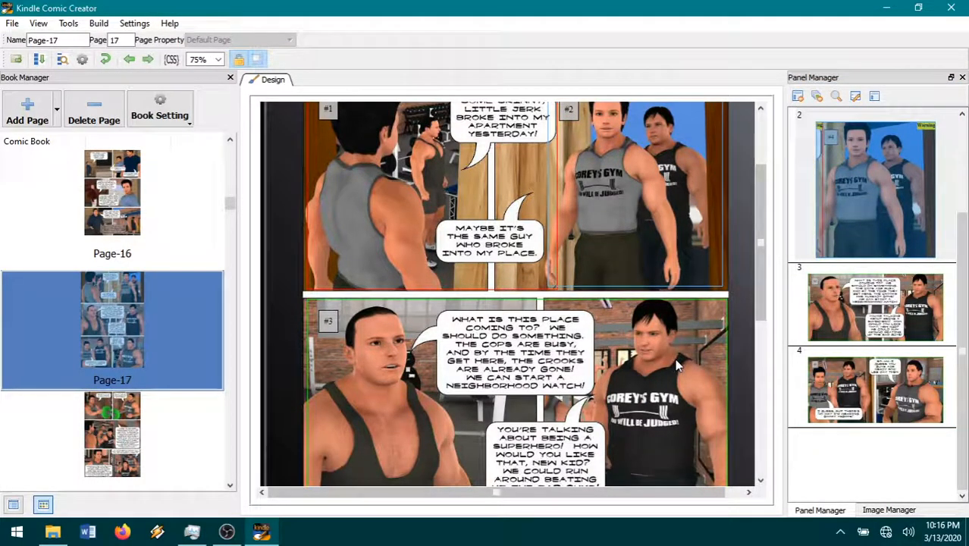
scroll(638, 407, "down", 3)
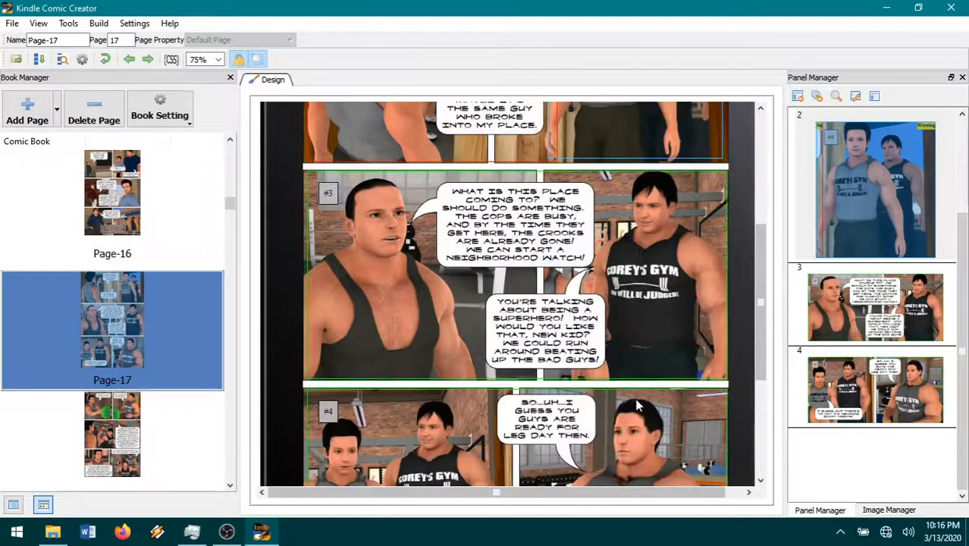
left_click_drag(722, 373, 469, 378)
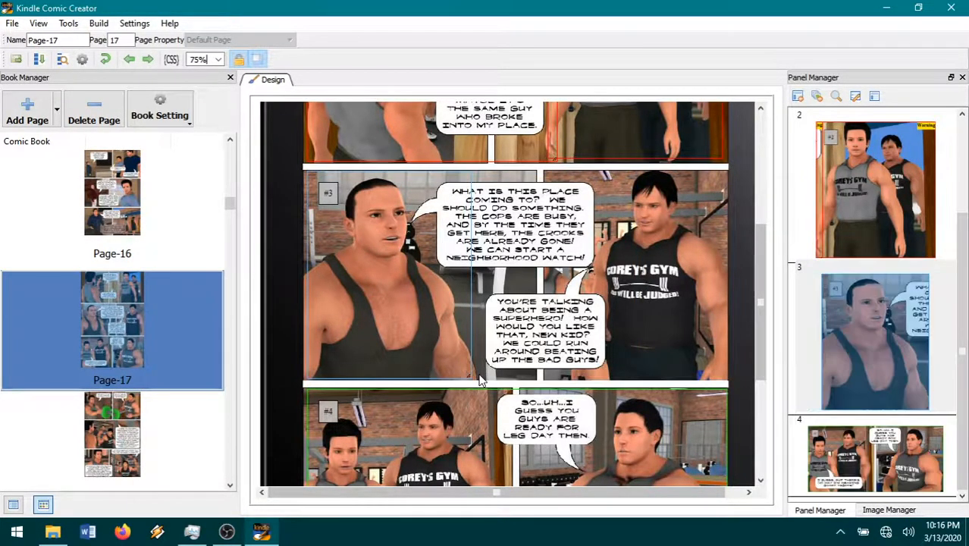
right_click(424, 320)
left_click(436, 330)
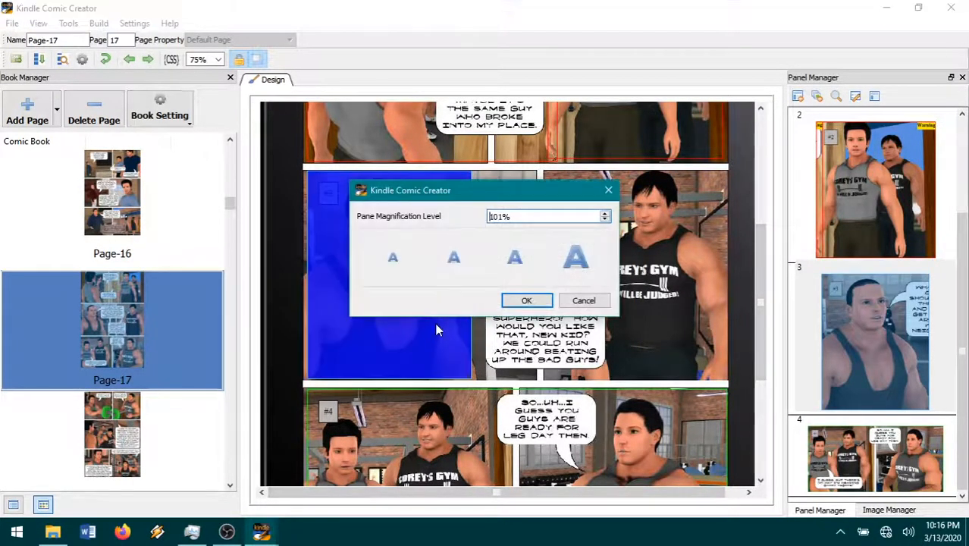
left_click(508, 269)
left_click(525, 300)
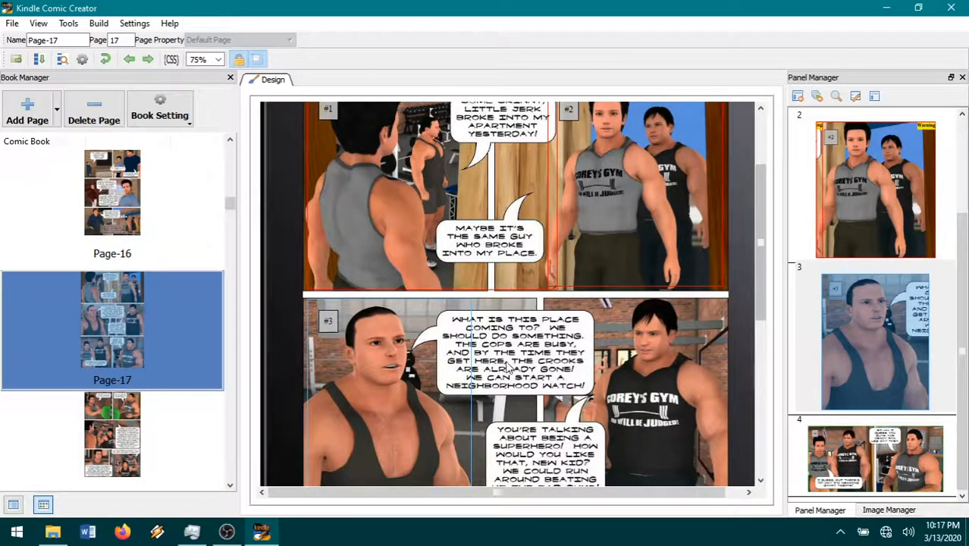
Step: Add a Kindle panel around the two speech bubbles in the middle row and move it to fourth place
right_click(540, 410)
left_click(561, 410)
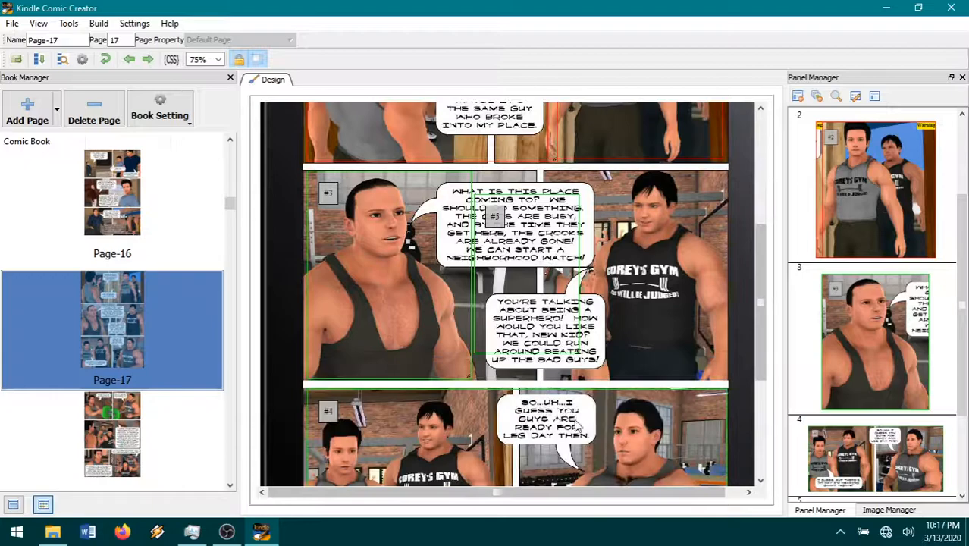
left_click_drag(577, 350, 606, 369)
left_click_drag(472, 196, 434, 175)
left_click_drag(871, 436, 882, 324)
Step: Add a Kindle panel over the man in the black gym shirt in the middle row and move it to fifth place
right_click(680, 296)
left_click(661, 300)
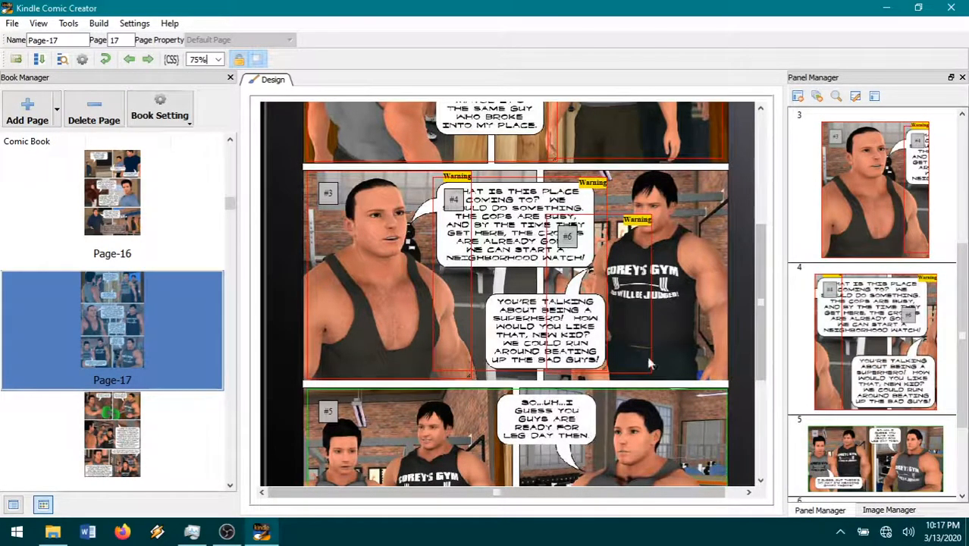
left_click_drag(650, 371, 724, 377)
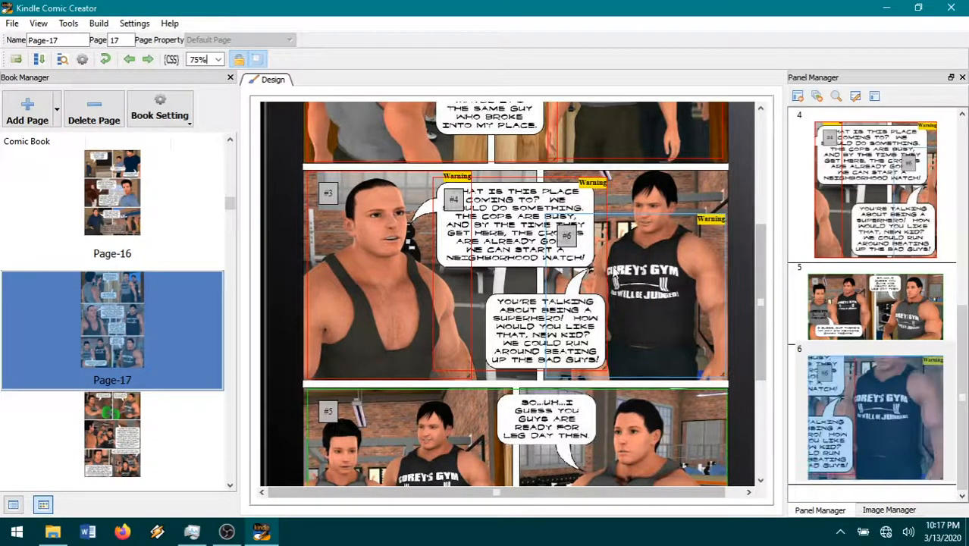
left_click_drag(549, 218, 586, 178)
left_click_drag(838, 387, 869, 318)
Step: Narrow panel 6 to the picture of the two men and the "goofy tights" bubble, and set its magnification level to 150%
scroll(720, 419, "down", 3)
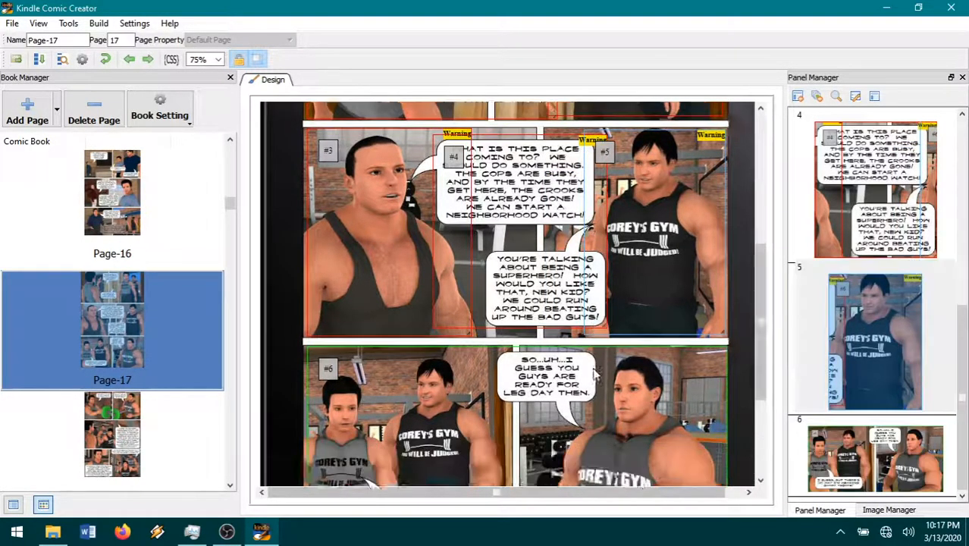
left_click_drag(722, 387, 492, 386)
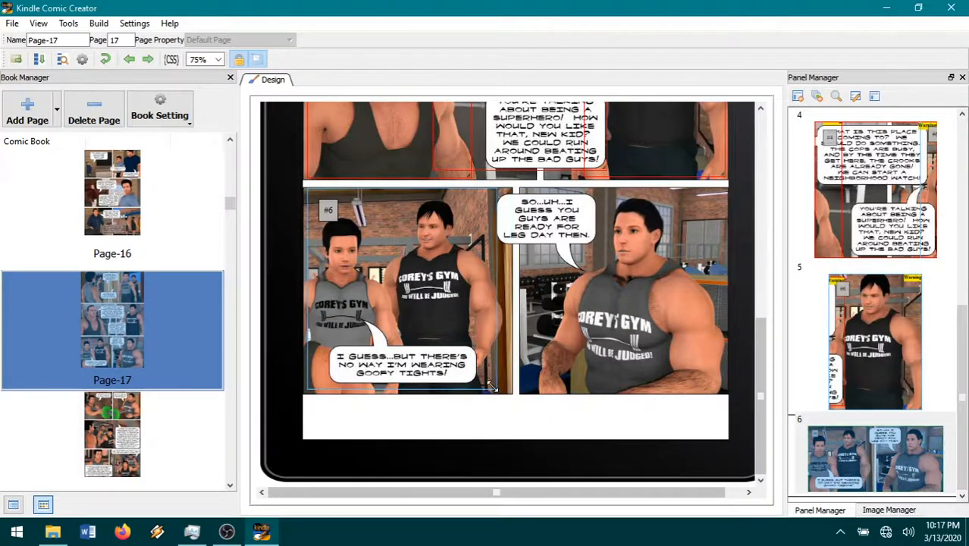
scroll(485, 383, "up", 2)
right_click(434, 388)
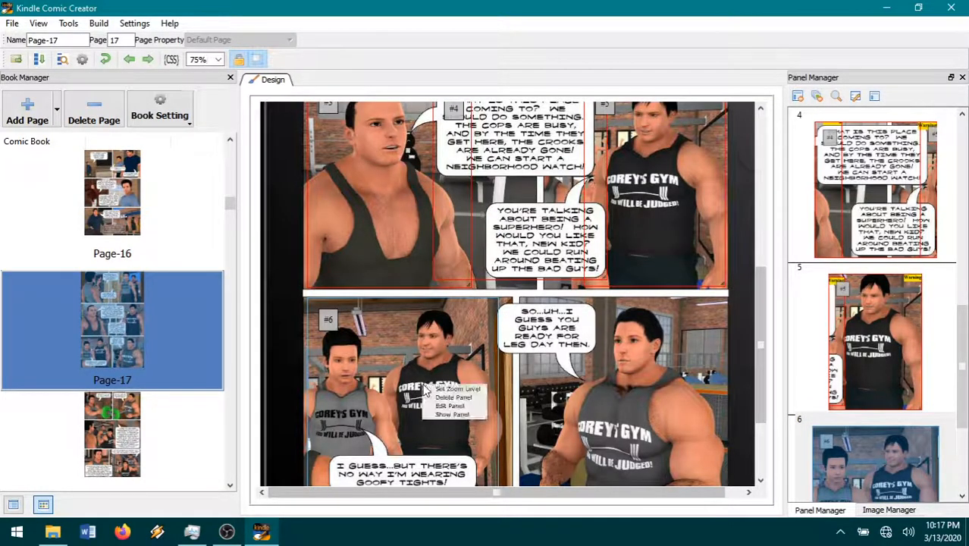
left_click(455, 389)
left_click(515, 258)
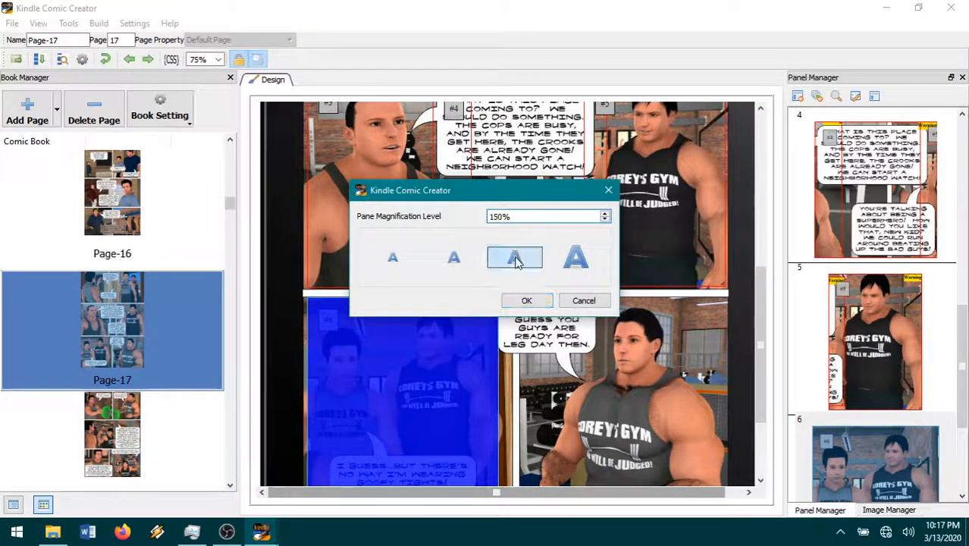
left_click(522, 299)
Step: Add a Kindle panel around the man in the gray shirt and his "ready for leg day" bubble in the bottom row
right_click(640, 396)
left_click(646, 404)
scroll(651, 410, "down", 2)
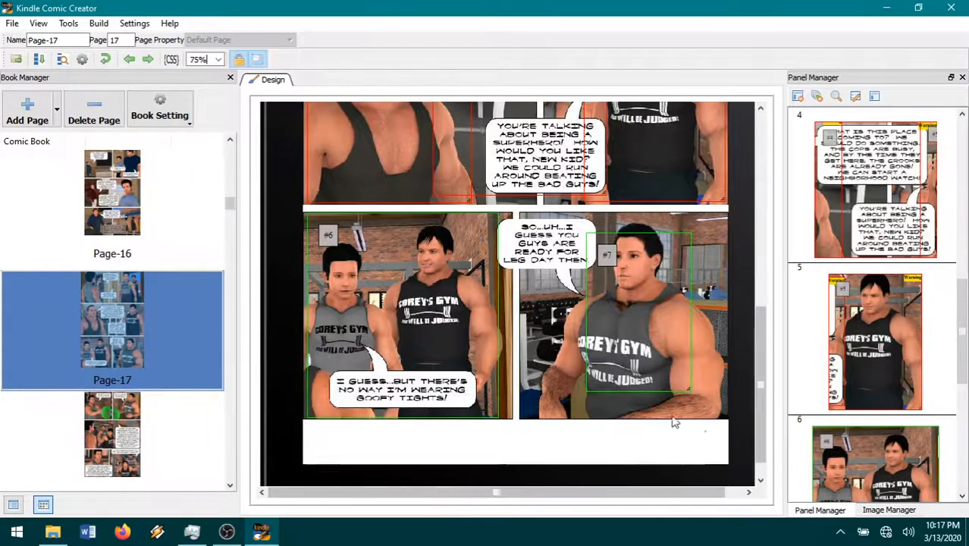
left_click_drag(686, 386, 721, 413)
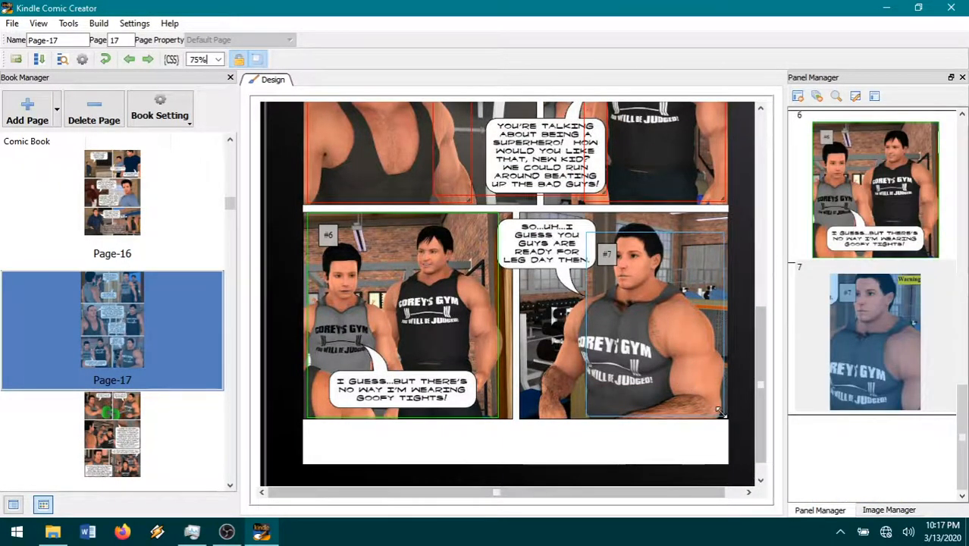
scroll(657, 353, "up", 2)
left_click_drag(583, 314, 500, 301)
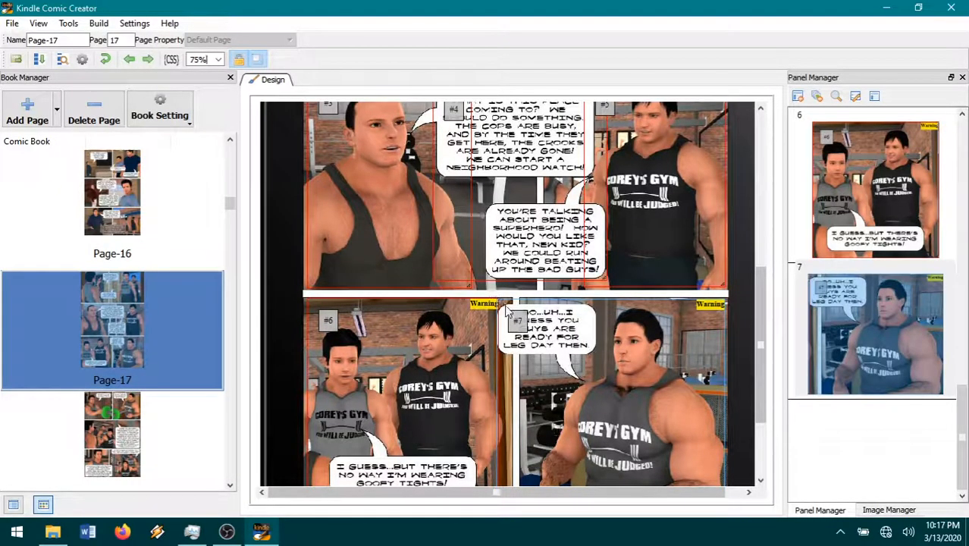
Step: On Page-18, fine-tune the corners of panels 1 and 2 to fit the top-row pictures
left_click(120, 431)
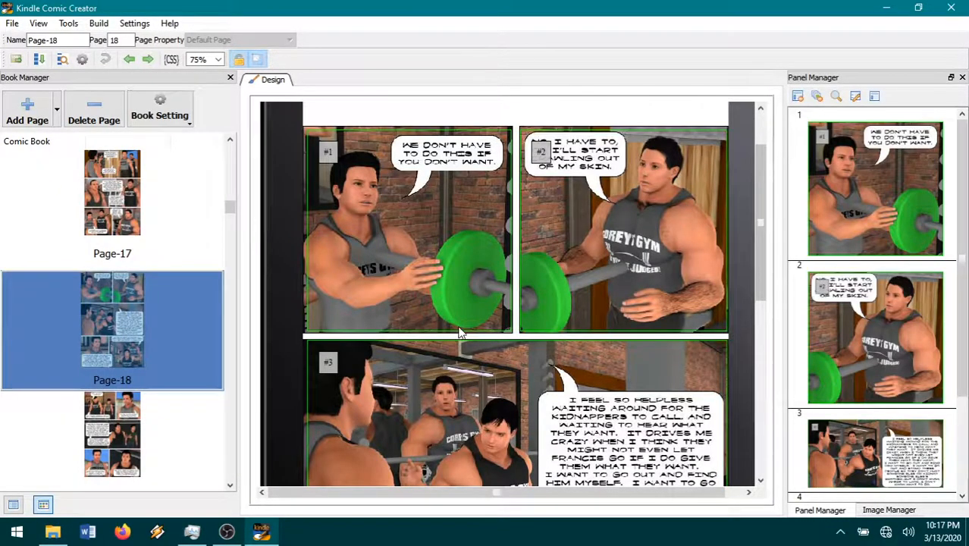
left_click_drag(508, 328, 527, 330)
Step: Narrow panel 3 to the men beside the mirror in the middle row and set its magnification level to 150%
scroll(526, 330, "down", 3)
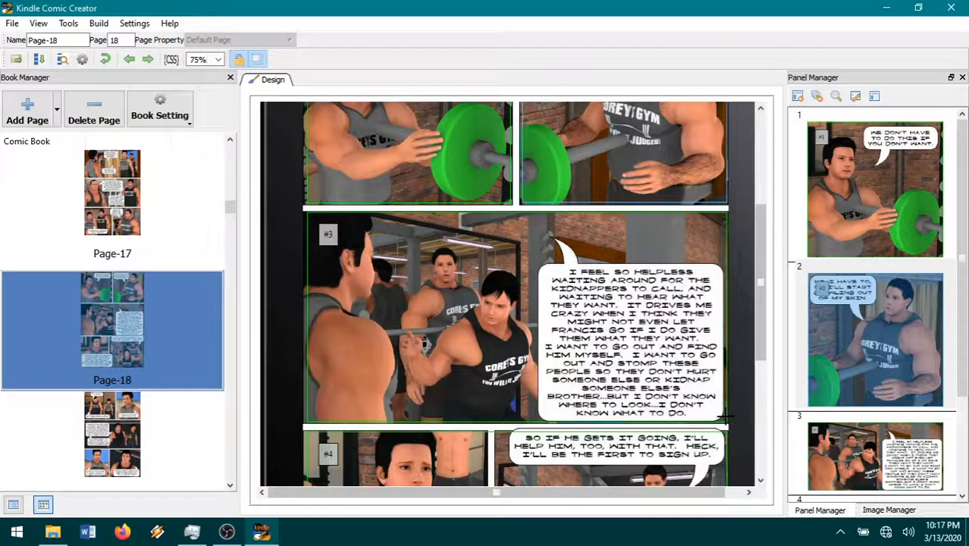
left_click_drag(720, 415, 536, 422)
right_click(486, 379)
left_click(507, 387)
left_click(515, 258)
left_click(521, 303)
Step: Add a Kindle panel around the "I feel so helpless" bubble in the middle row and order it fourth, ahead of the bottom-row panel
right_click(629, 327)
left_click(638, 338)
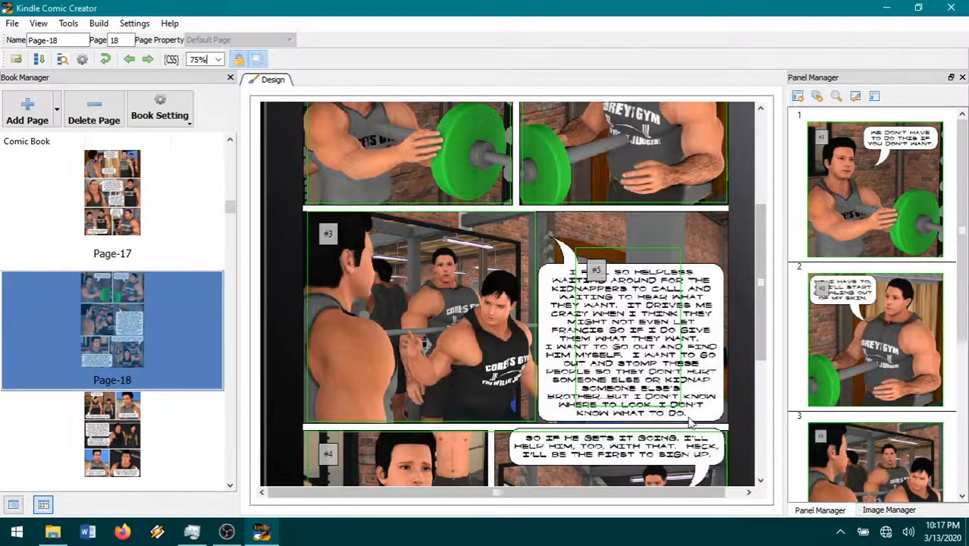
left_click_drag(687, 412, 724, 426)
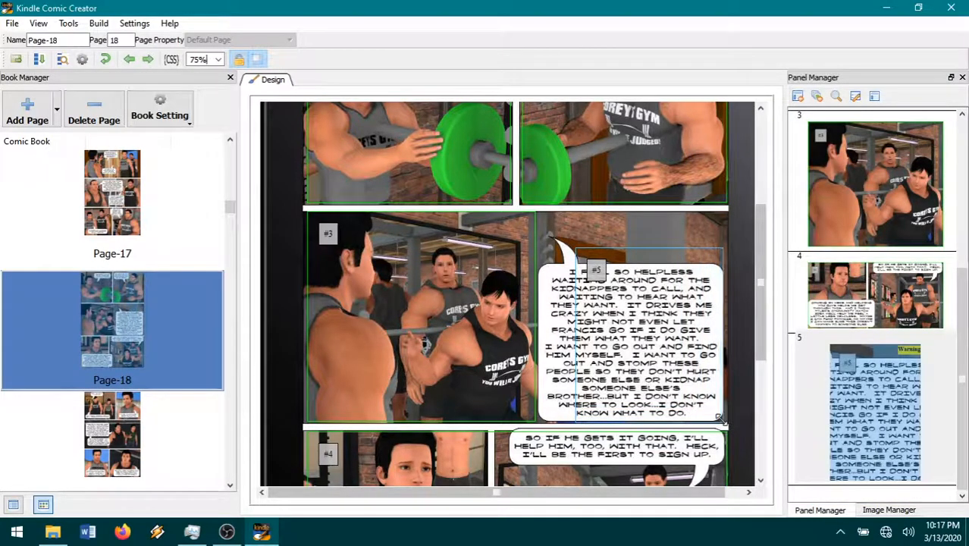
left_click_drag(574, 249, 539, 234)
left_click(888, 427)
left_click_drag(887, 427, 880, 318)
Step: Narrow panel 5 to the sad man in the gray shirt and his "coming in here" bubble, and set its magnification level
scroll(565, 372, "down", 3)
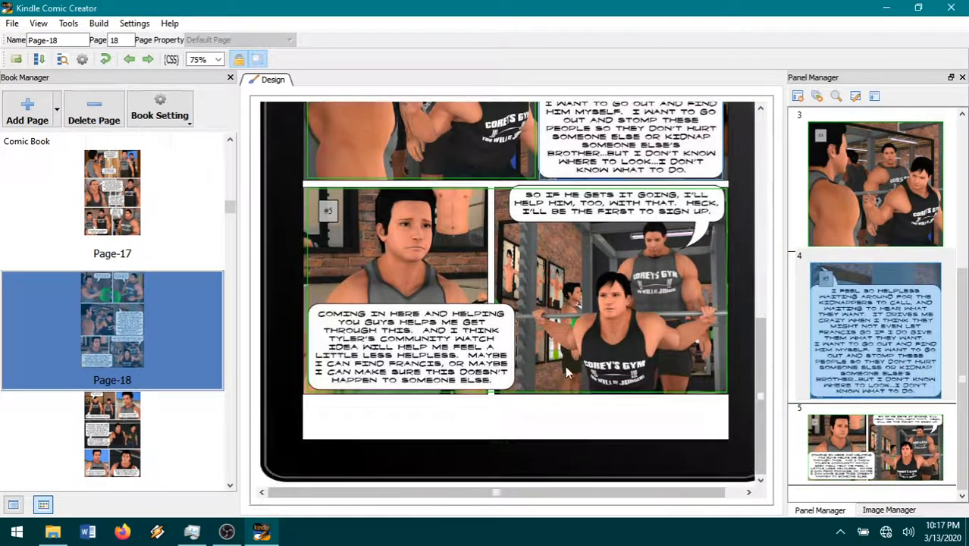
left_click_drag(724, 388, 514, 389)
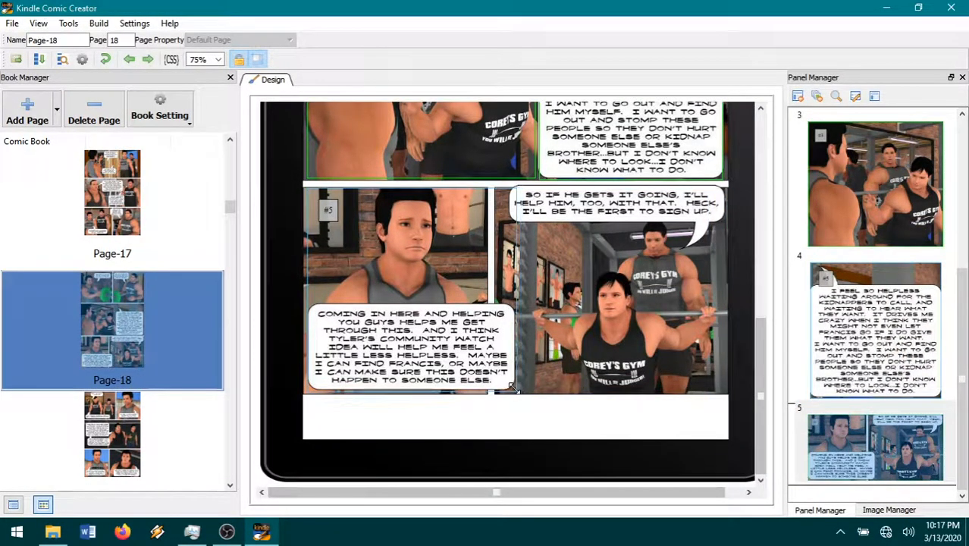
scroll(513, 388, "up", 2)
right_click(432, 339)
left_click(440, 342)
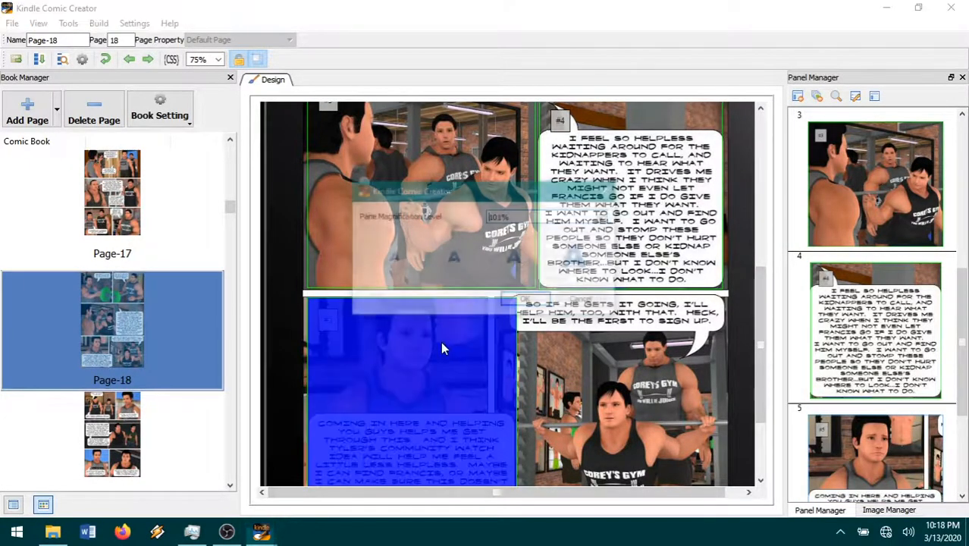
left_click(515, 257)
left_click(527, 300)
Step: Add a Kindle panel around the two men at the barbell and the "so if he gets it going" bubble in the bottom row
right_click(575, 364)
left_click(641, 370)
scroll(609, 393, "down", 2)
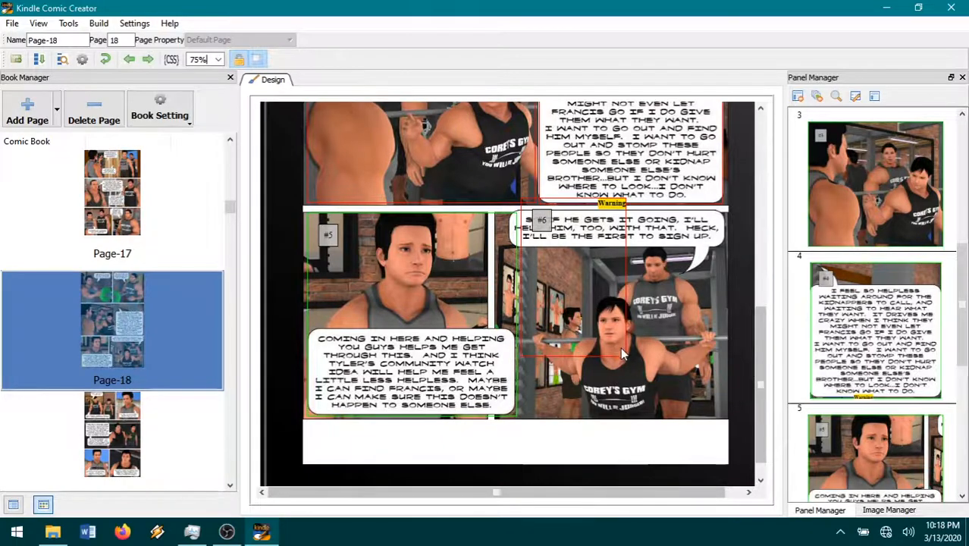
left_click_drag(620, 346, 721, 412)
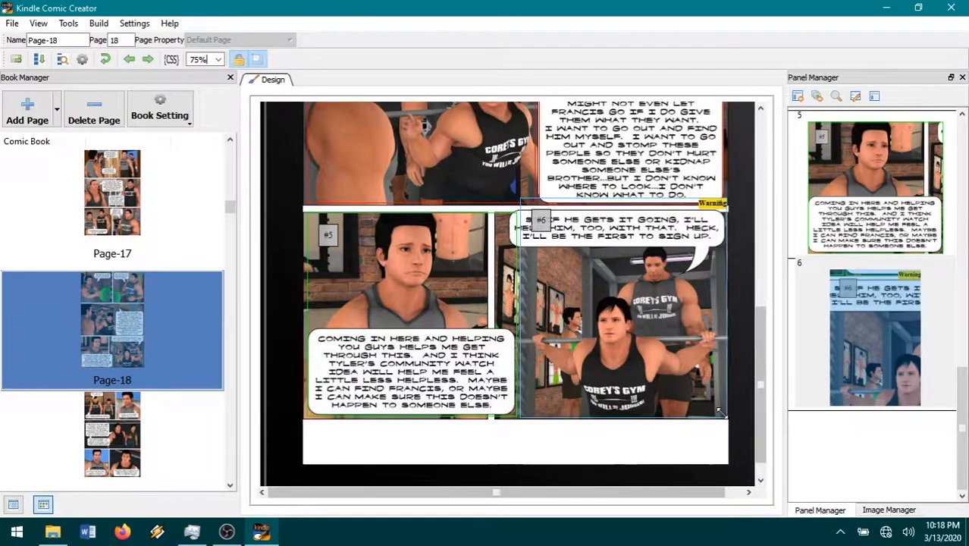
scroll(713, 406, "up", 2)
left_click_drag(520, 287, 505, 295)
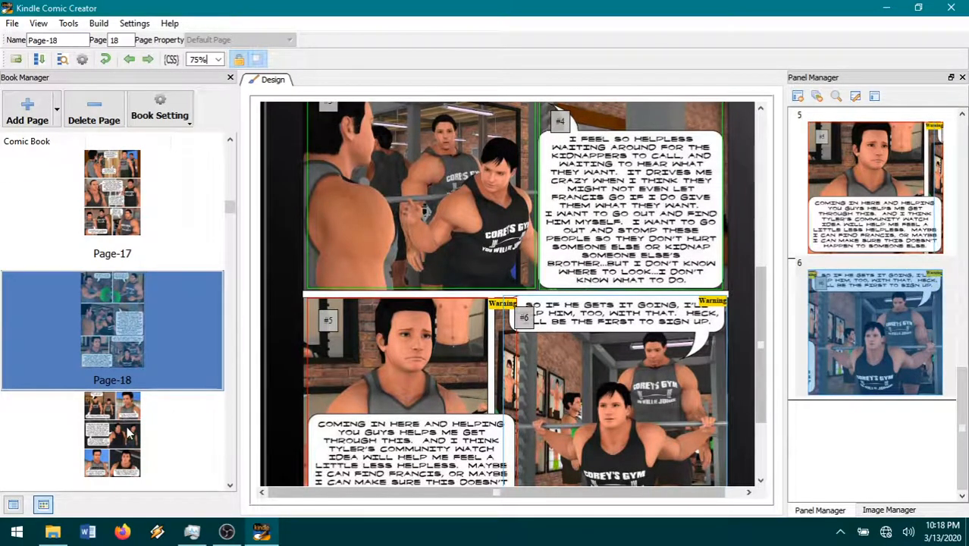
Step: On Page-19, fine-tune the corners of panels 1 and 2 to fit the top-row pictures
left_click(129, 433)
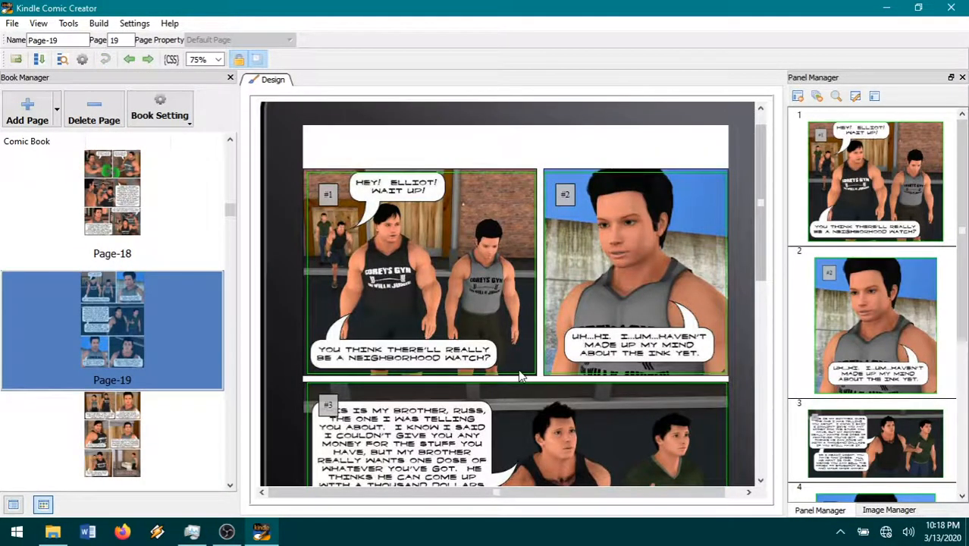
left_click_drag(531, 372, 516, 377)
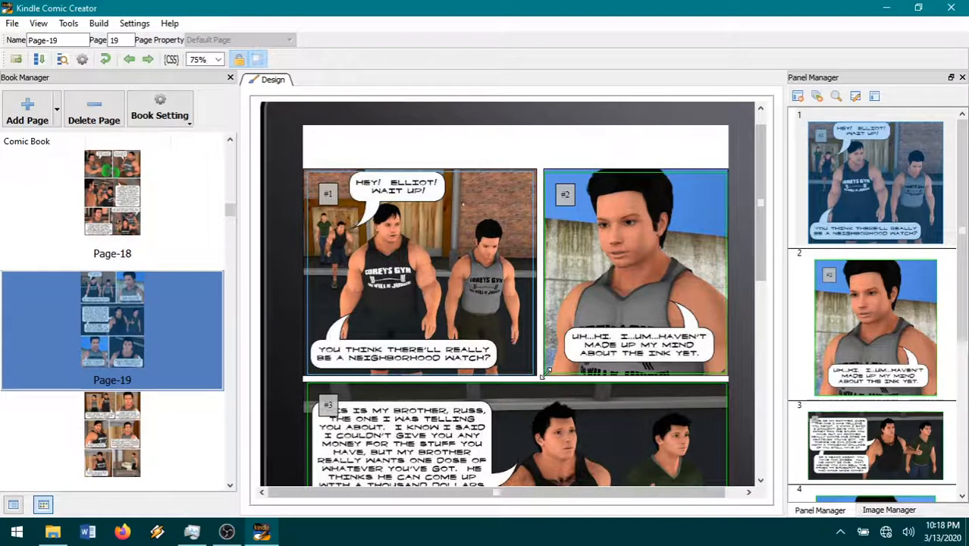
left_click(542, 374)
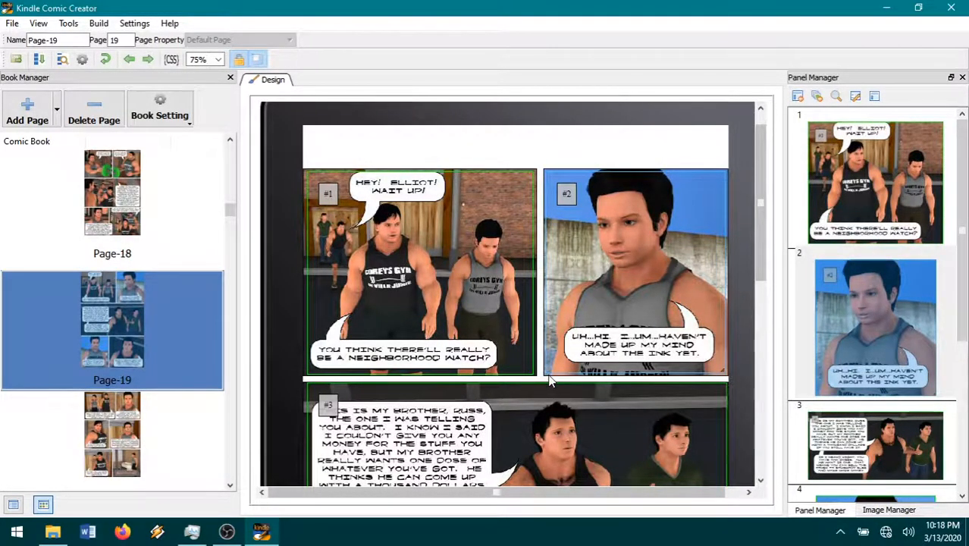
Step: Narrow panel 3 to the two speech bubbles in the middle row
scroll(550, 381, "down", 5)
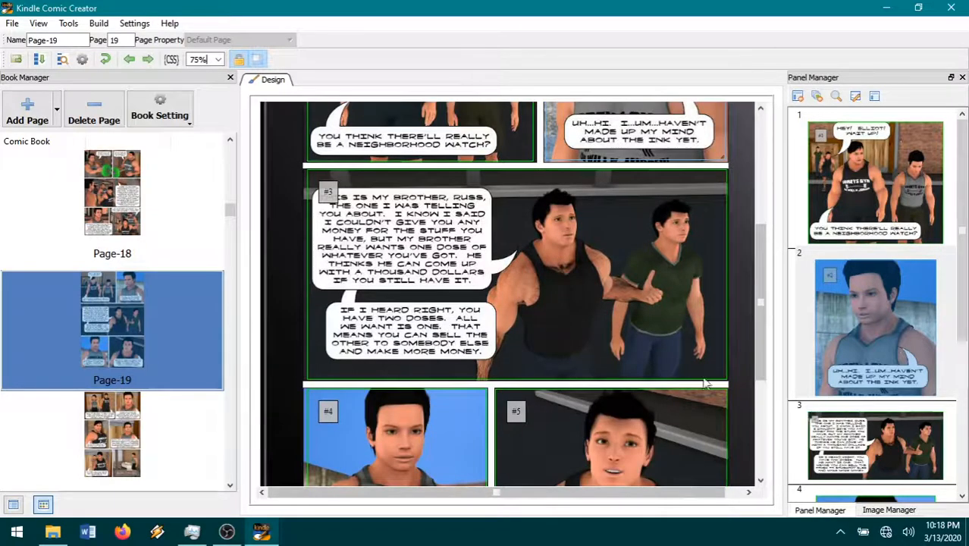
left_click_drag(723, 384, 500, 364)
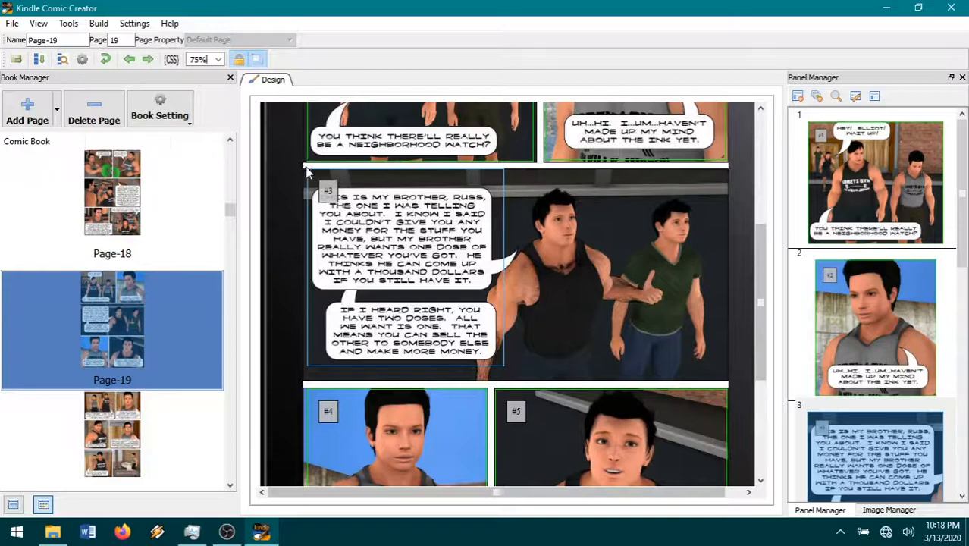
left_click_drag(309, 169, 311, 182)
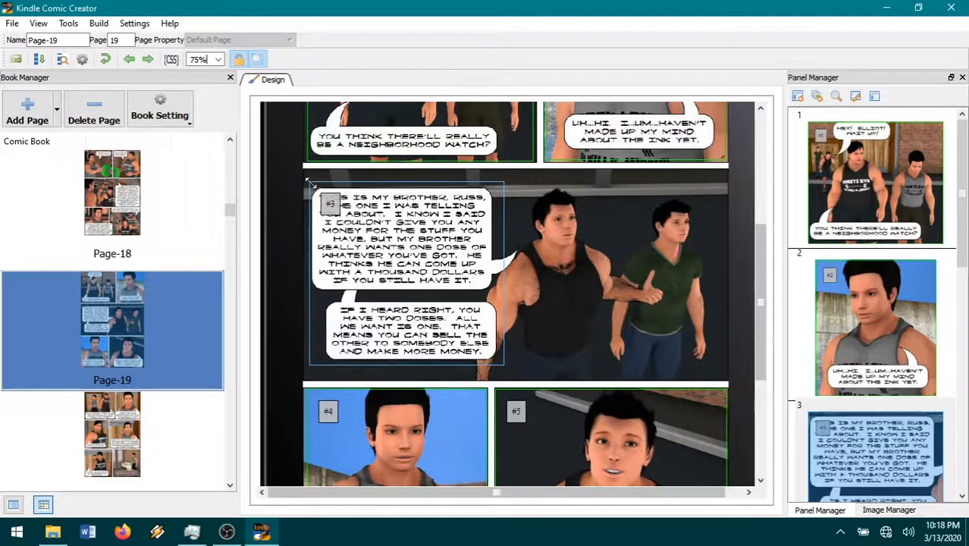
Step: Add a Kindle panel around the men in the black tank top and green shirt in the middle row
right_click(615, 278)
left_click(634, 282)
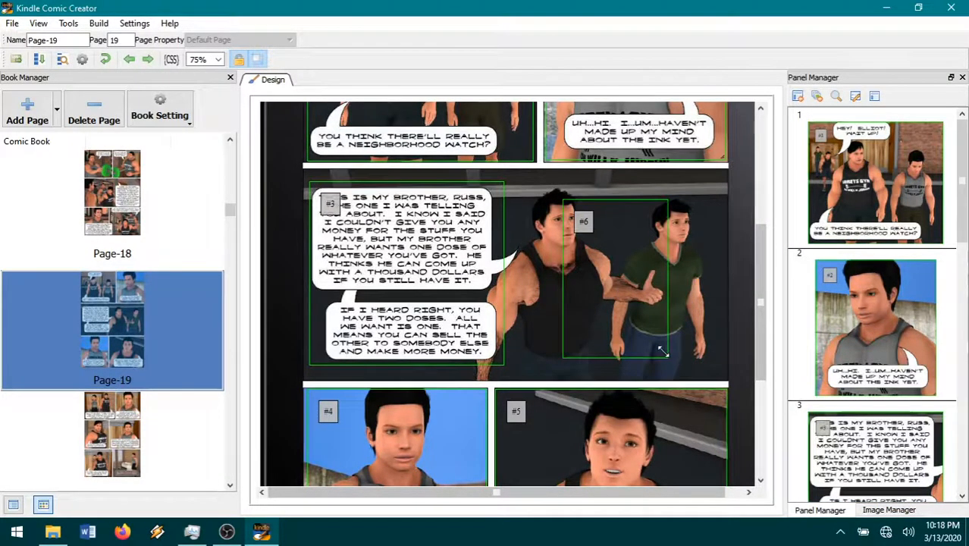
left_click_drag(662, 353, 726, 377)
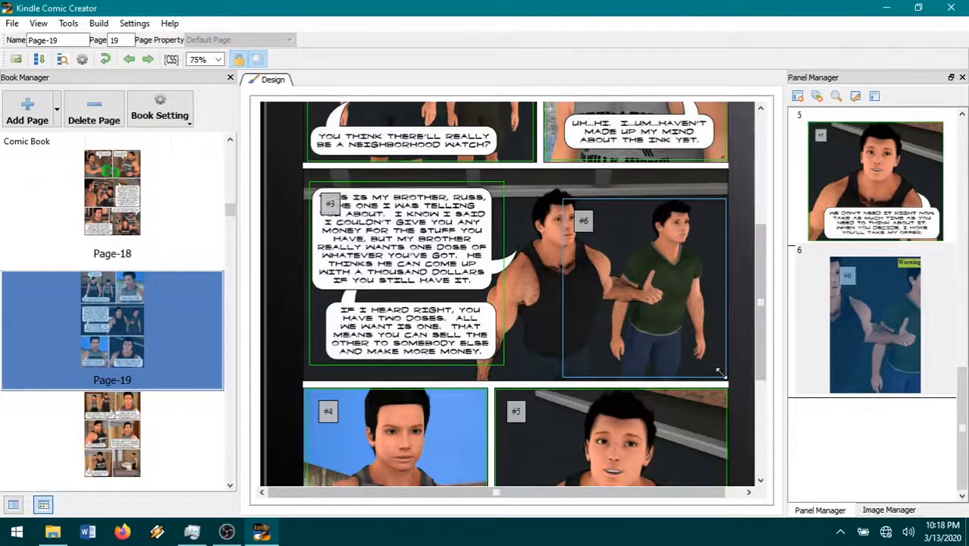
left_click_drag(563, 199, 498, 173)
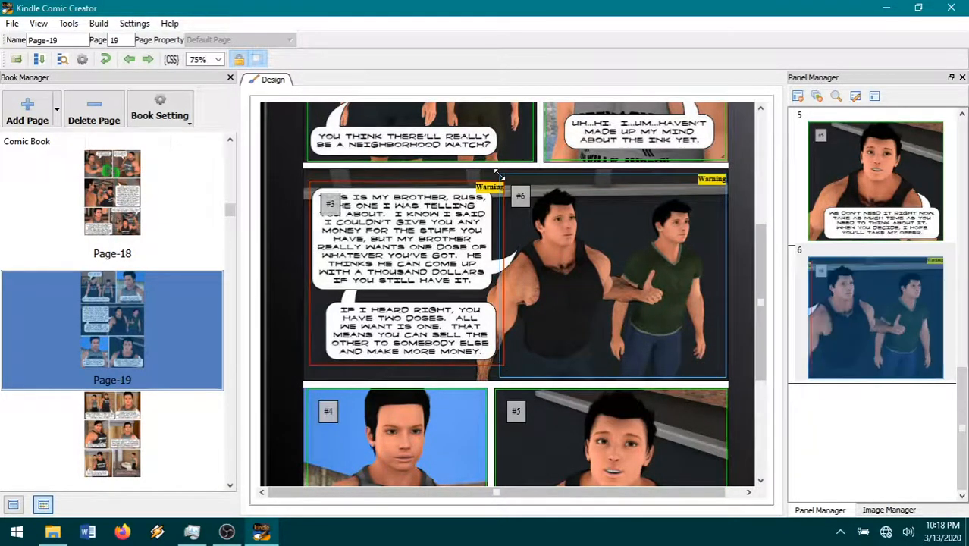
Step: Fine-tune the corners of panels 4 and 5 to fit the bottom-row pictures
scroll(550, 326, "down", 3)
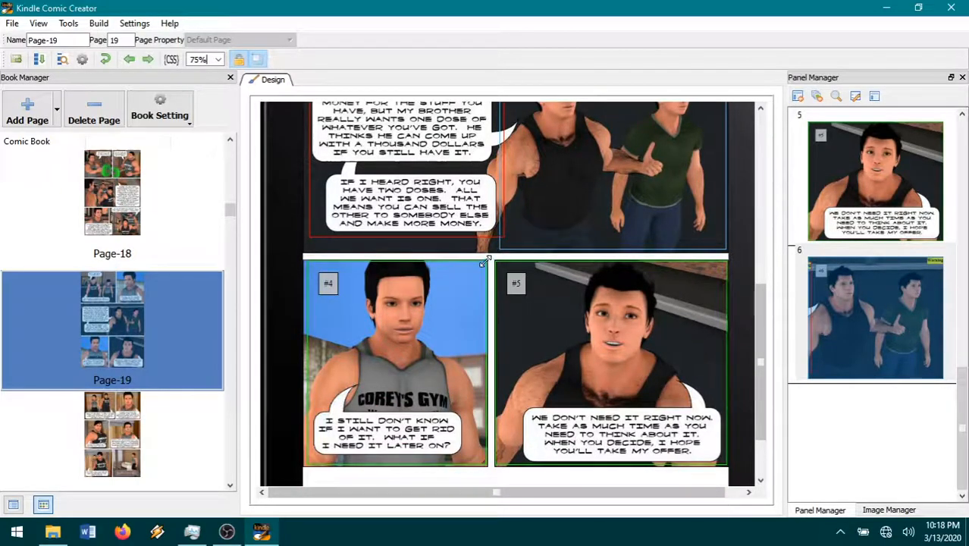
scroll(495, 269, "up", 1)
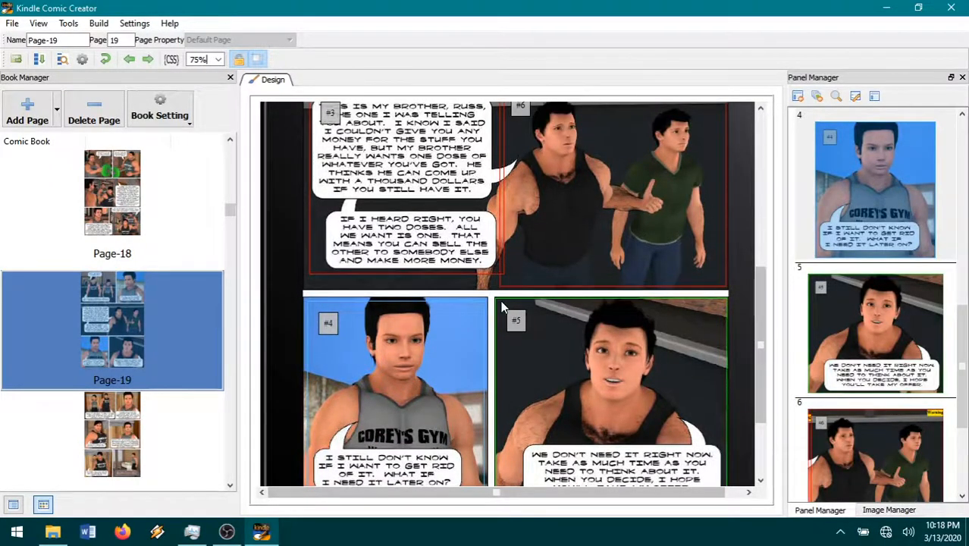
left_click(495, 297)
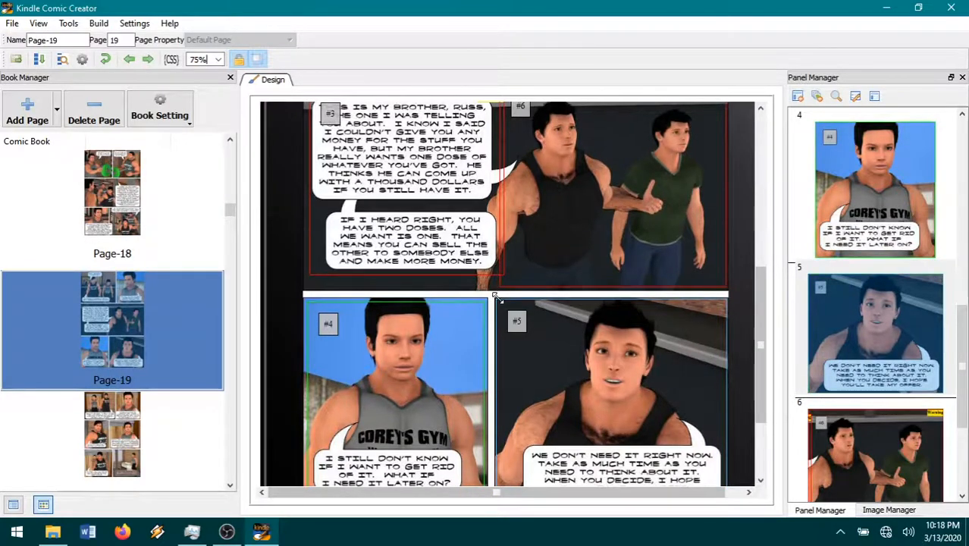
Step: Check the panels across Page-19 and save the comic book
scroll(531, 300, "up", 8)
scroll(473, 251, "down", 2)
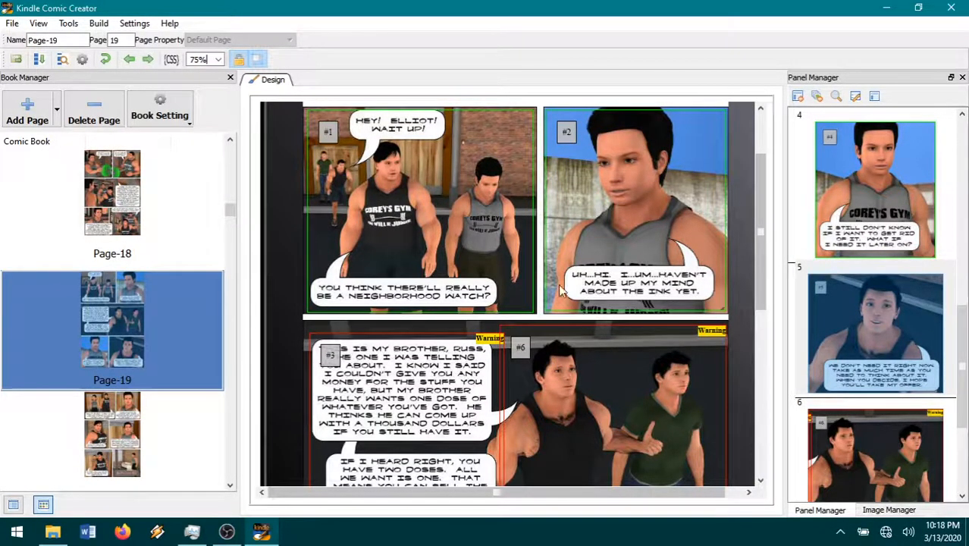
scroll(522, 376, "down", 3)
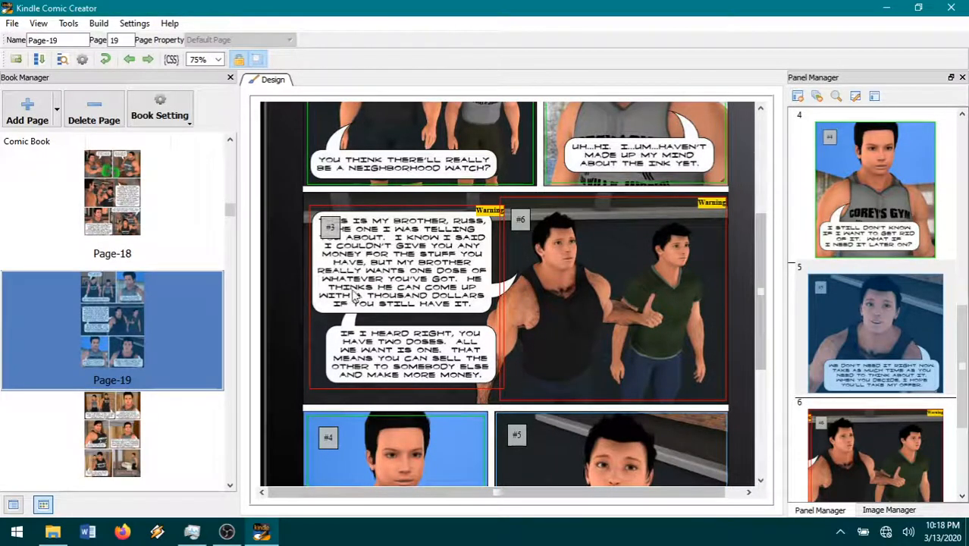
scroll(575, 291, "down", 4)
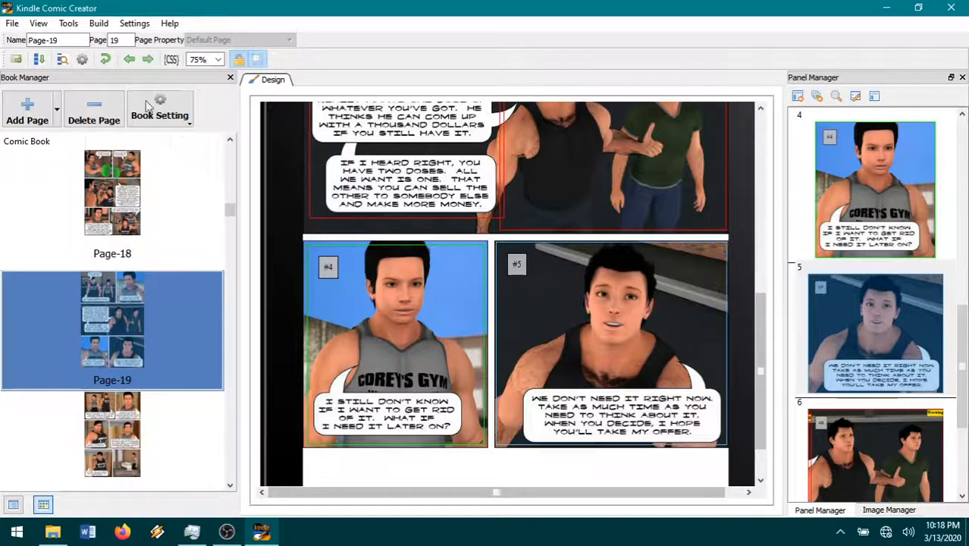
left_click(13, 24)
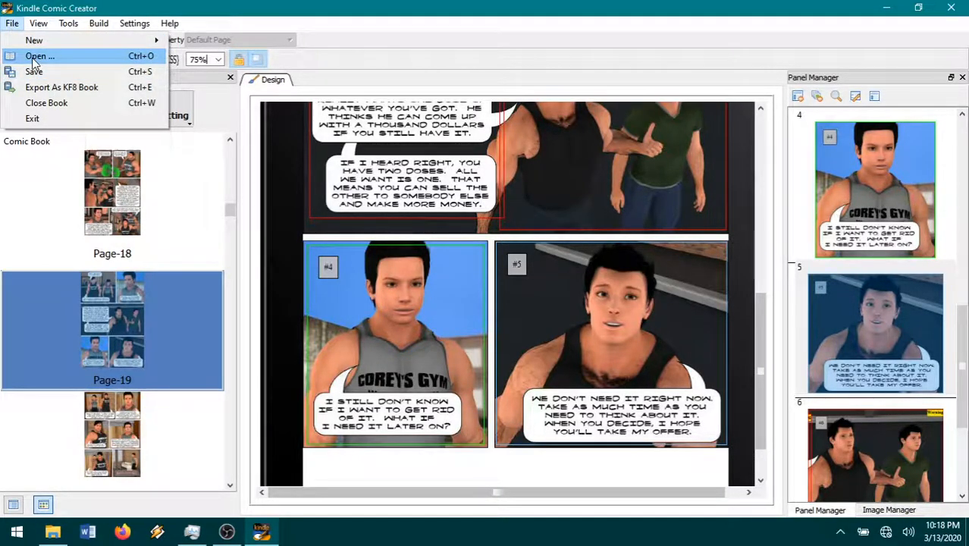
left_click(34, 72)
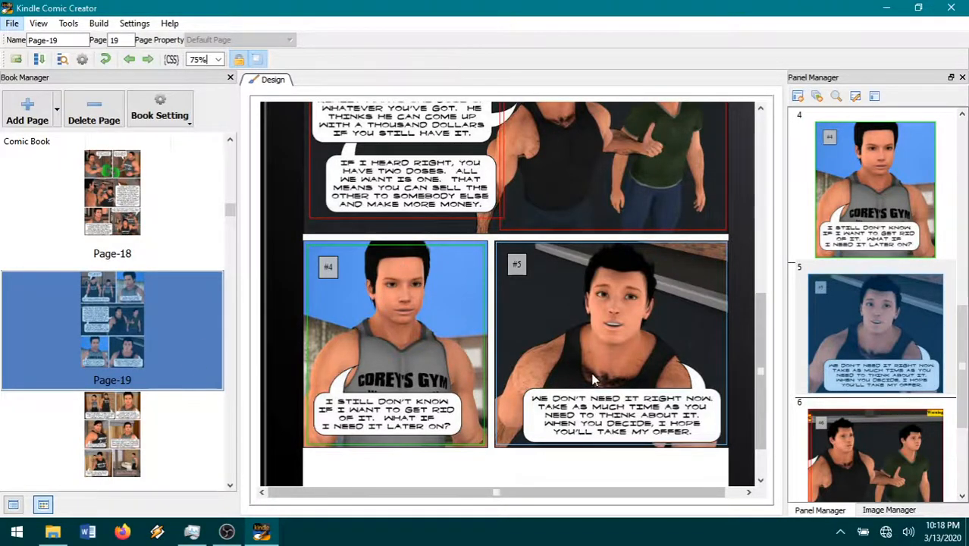
Step: Open Page-3 and examine how its top-row and middle-row panels overlap around the speech bubbles and captions
scroll(594, 383, "up", 5)
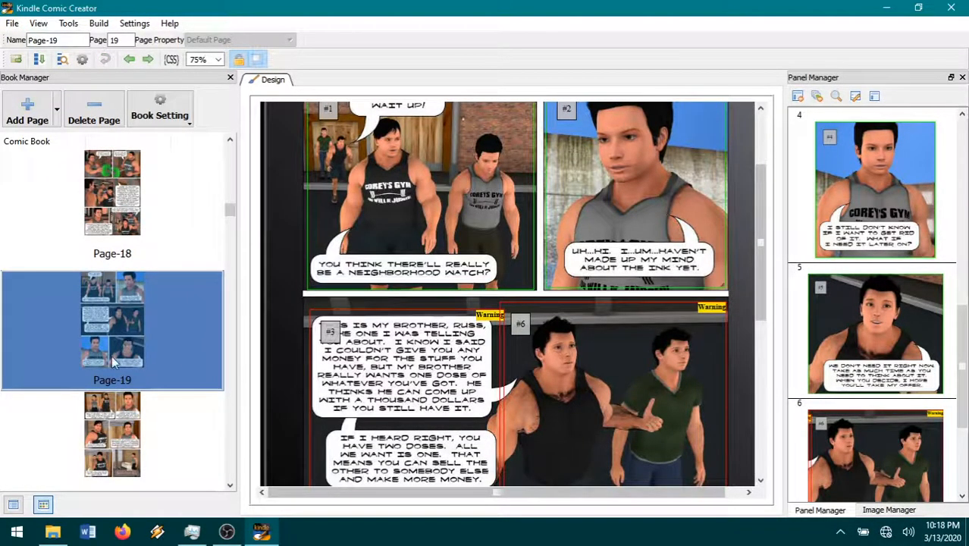
left_click_drag(233, 212, 231, 162)
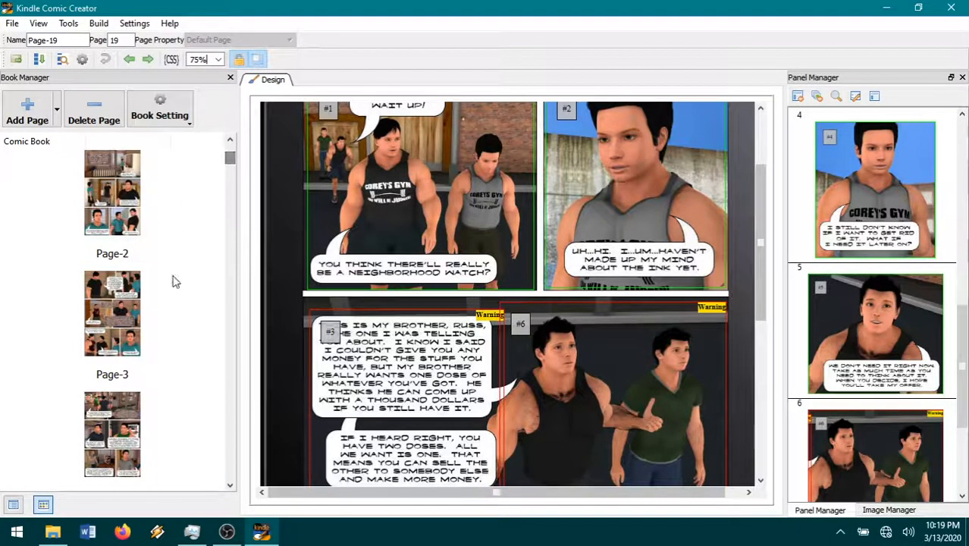
left_click(109, 317)
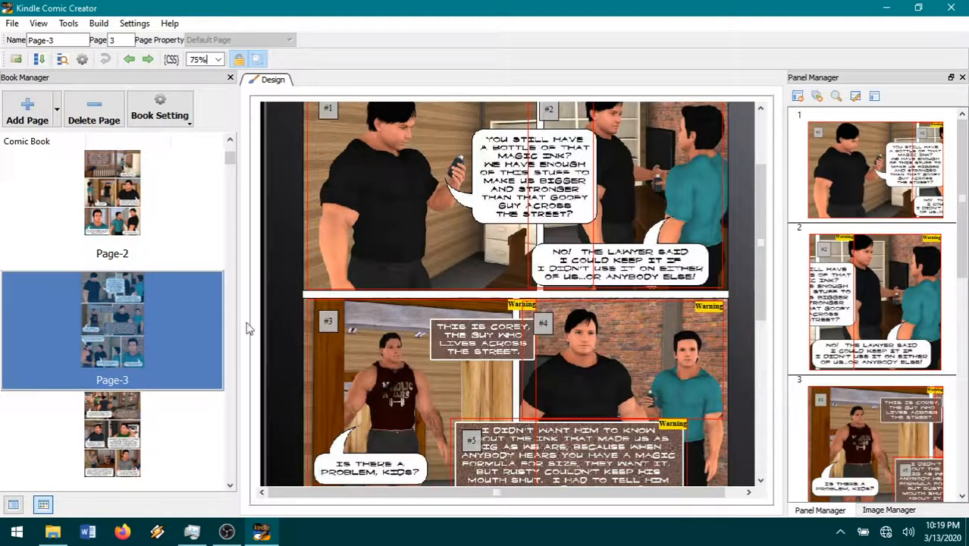
scroll(586, 357, "down", 3)
scroll(584, 356, "up", 1)
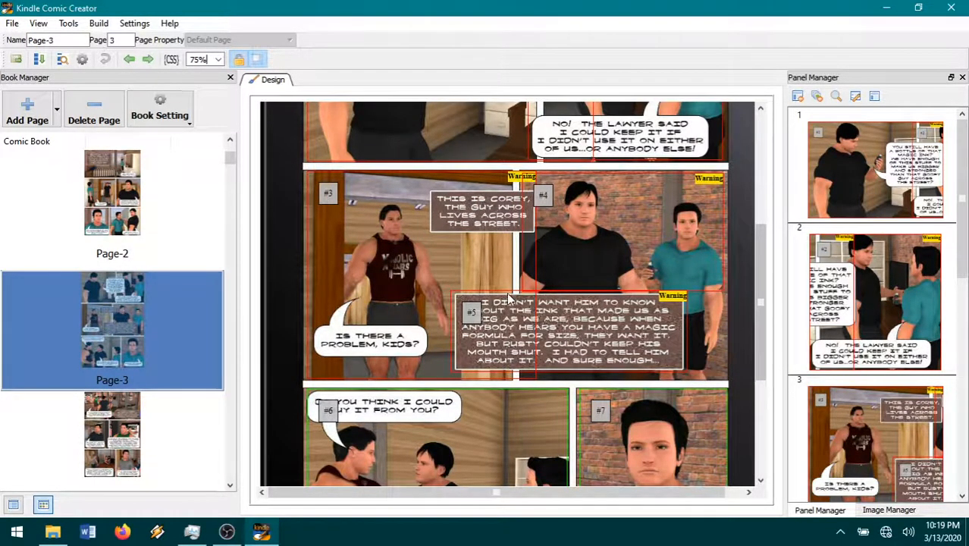
scroll(508, 296, "up", 1)
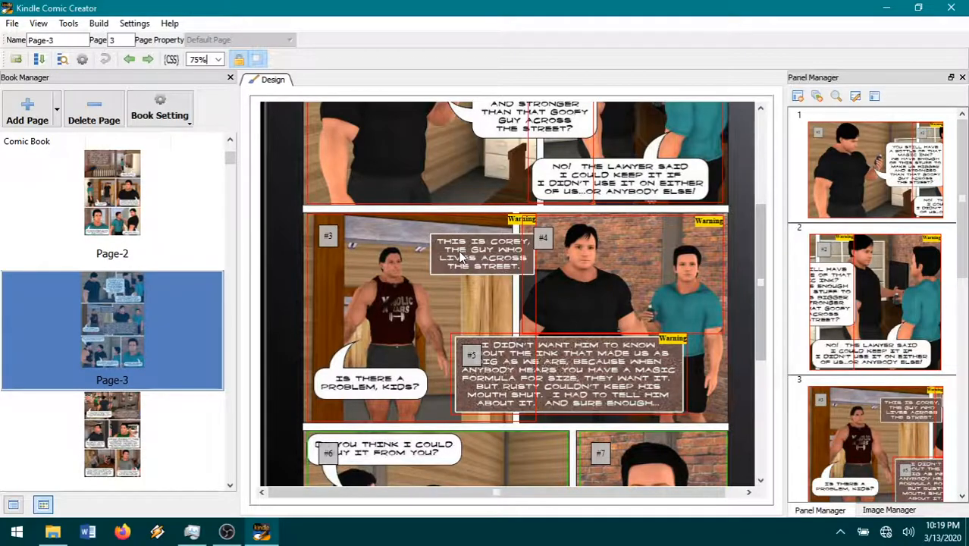
scroll(523, 298, "up", 2)
scroll(522, 299, "down", 2)
scroll(520, 301, "up", 3)
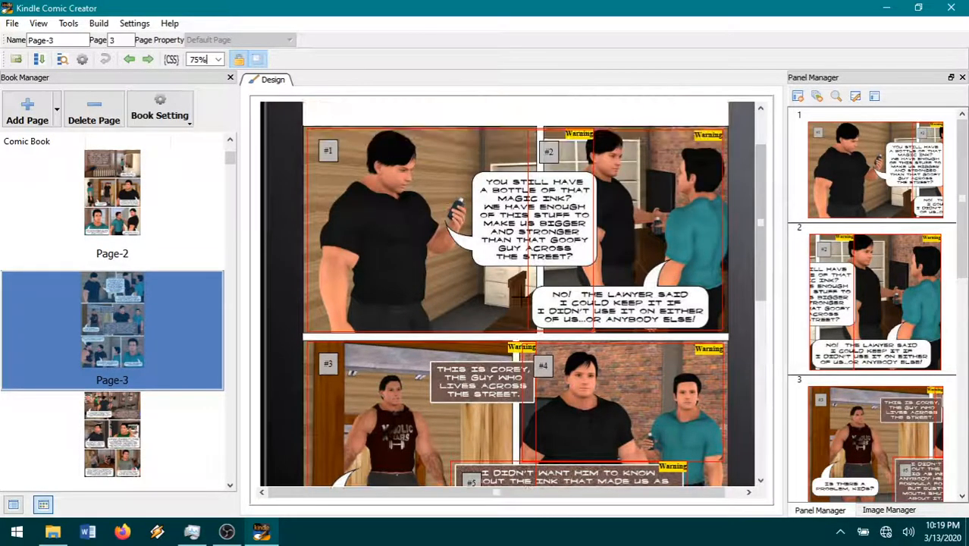
scroll(520, 300, "up", 1)
scroll(486, 290, "down", 4)
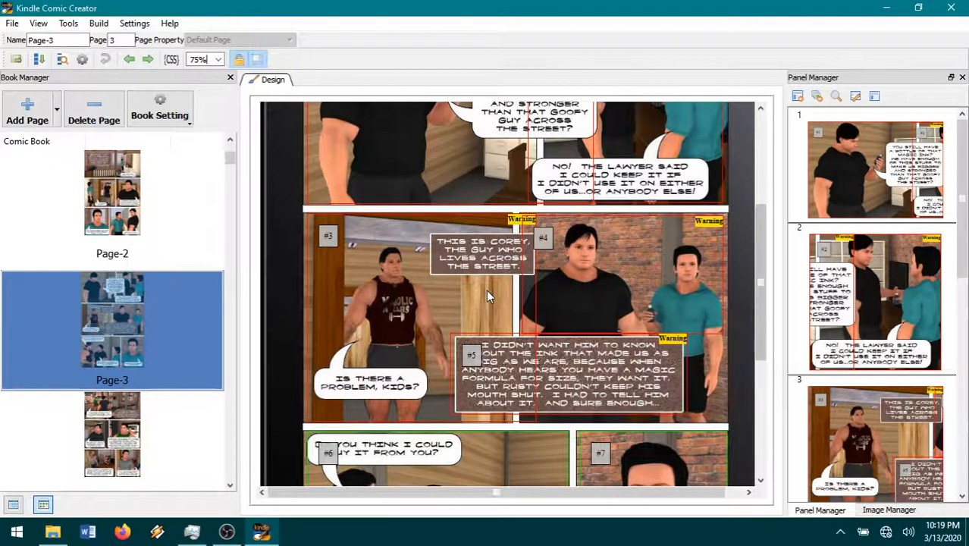
scroll(487, 290, "down", 1)
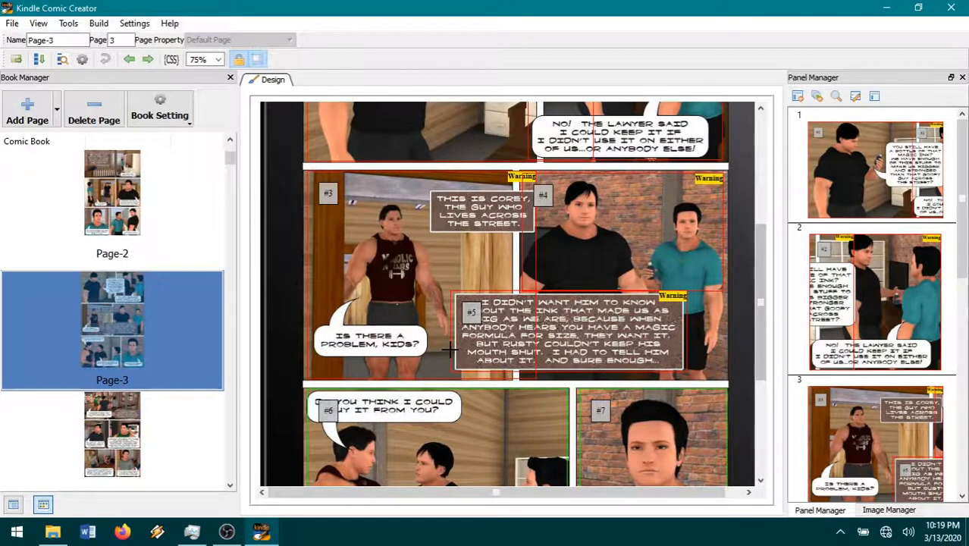
scroll(440, 299, "down", 1)
scroll(440, 300, "up", 1)
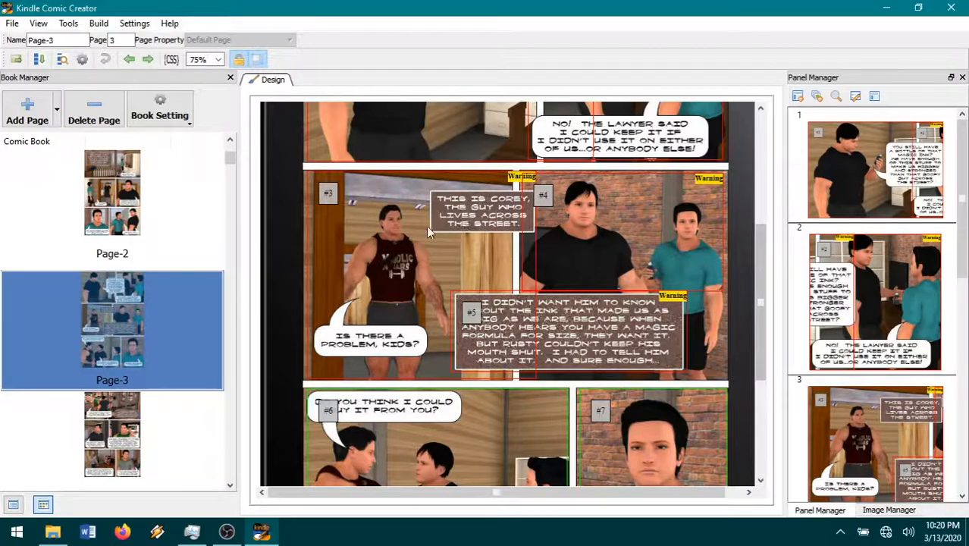
scroll(522, 343, "up", 3)
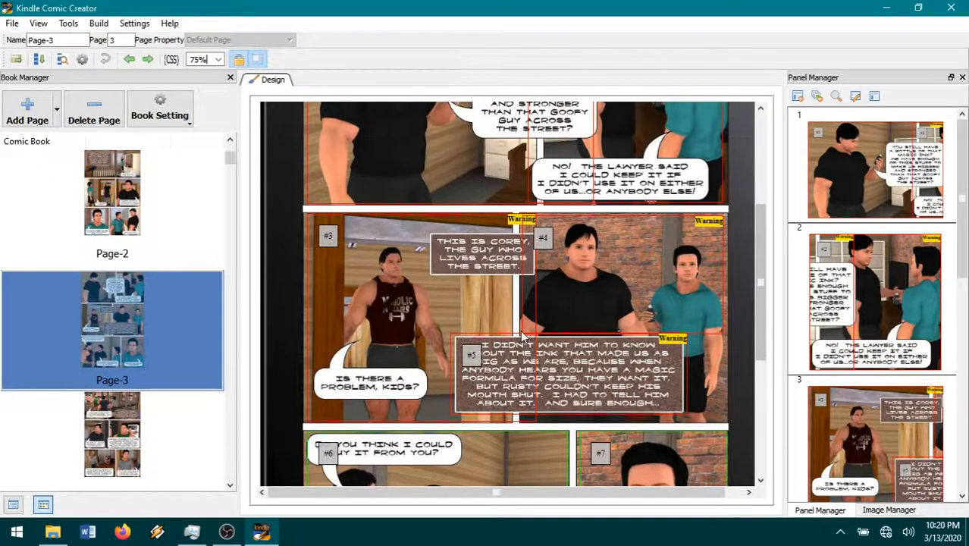
Step: Look over the lower panels on Page-3, return to Page-19 and check its panels
scroll(487, 274, "down", 3)
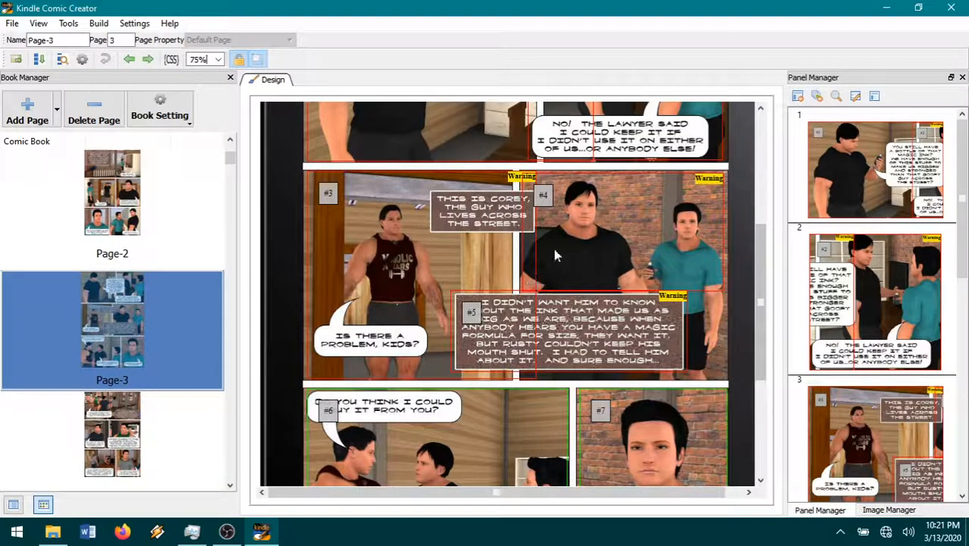
left_click_drag(233, 161, 236, 189)
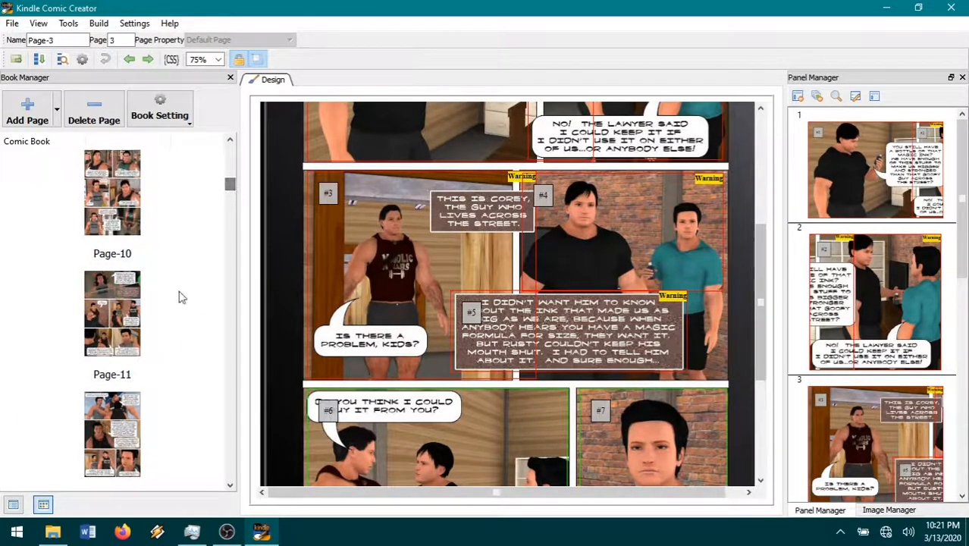
scroll(180, 334, "down", 5)
scroll(176, 349, "up", 5)
scroll(173, 355, "down", 2)
left_click(115, 322)
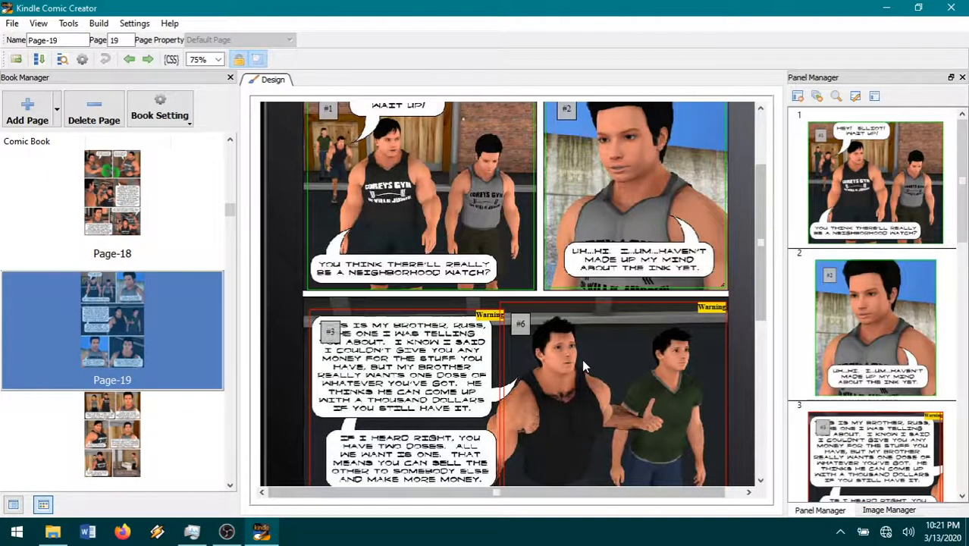
scroll(582, 358, "down", 3)
scroll(581, 359, "down", 2)
Step: Open Page-20 and fine-tune the inner corners of panels 1 to 4 to fit their pictures
left_click(122, 447)
left_click(530, 283)
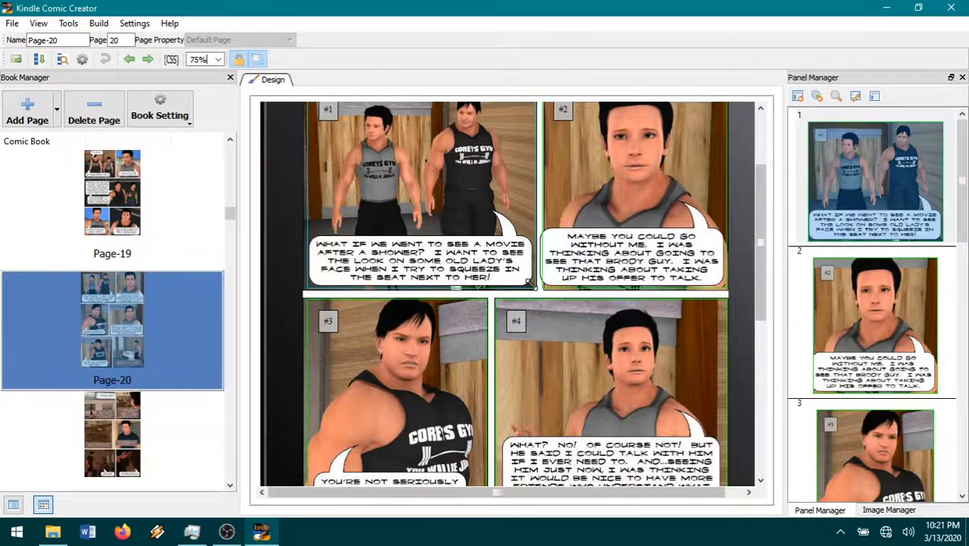
left_click(542, 293)
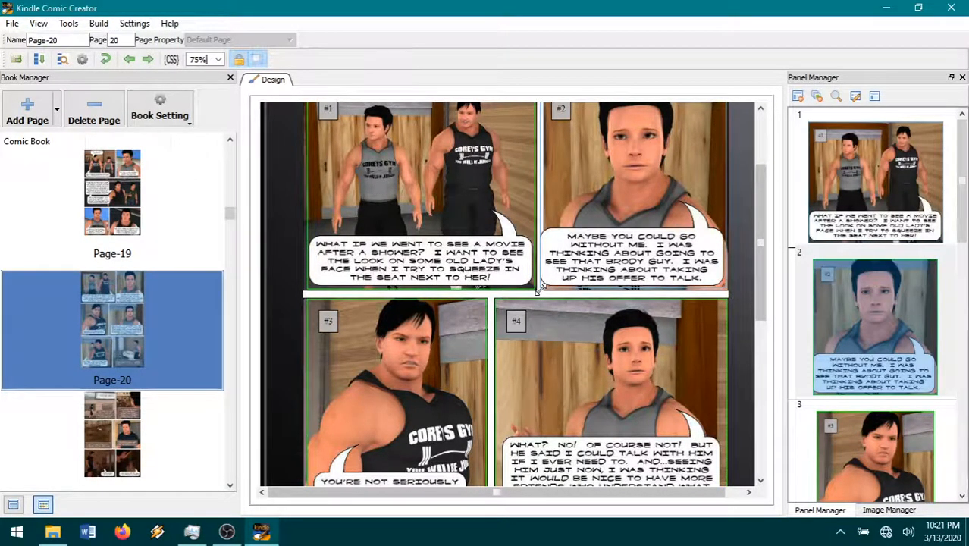
left_click(488, 304)
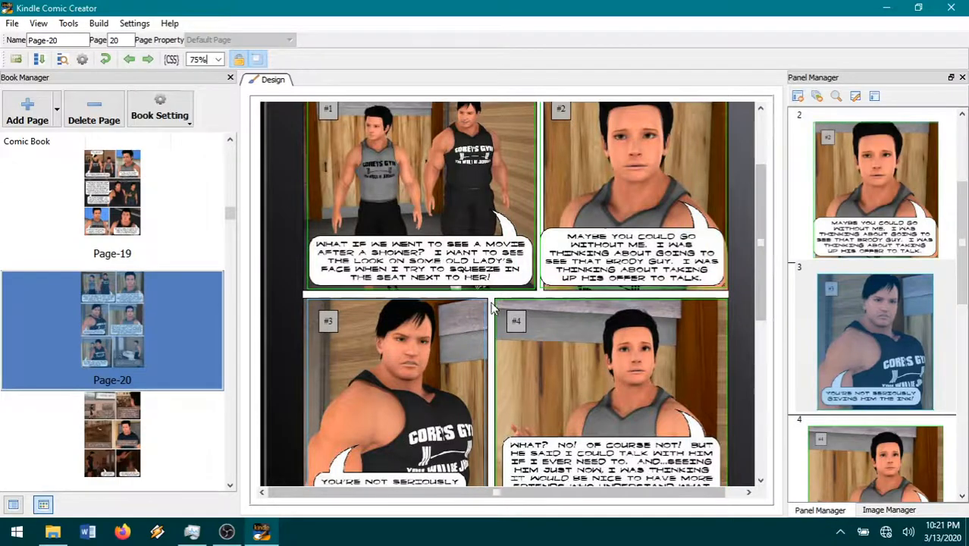
left_click(497, 302)
Step: Fine-tune the upper inner corners of panels 5 and 6 in the bottom row of Page-20
scroll(501, 311, "down", 3)
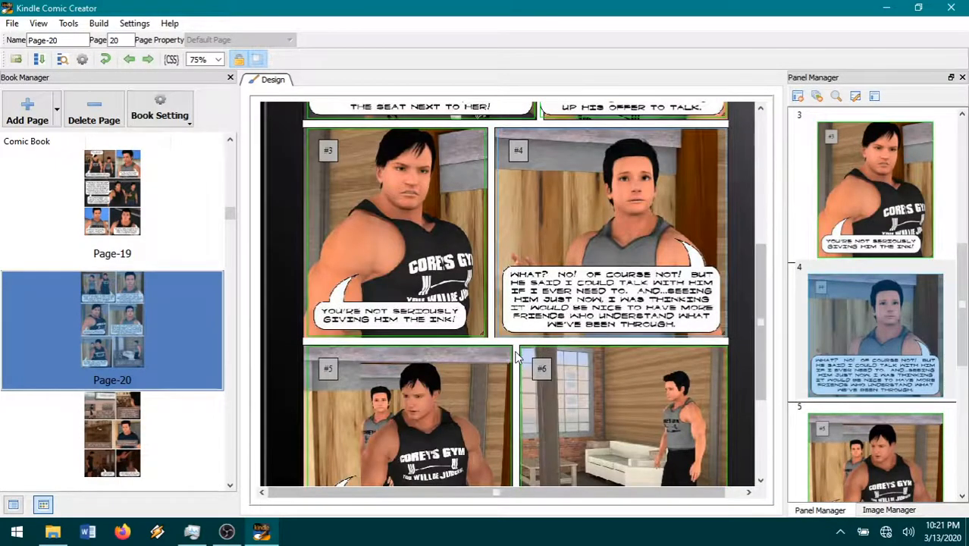
left_click(508, 348)
left_click(556, 345)
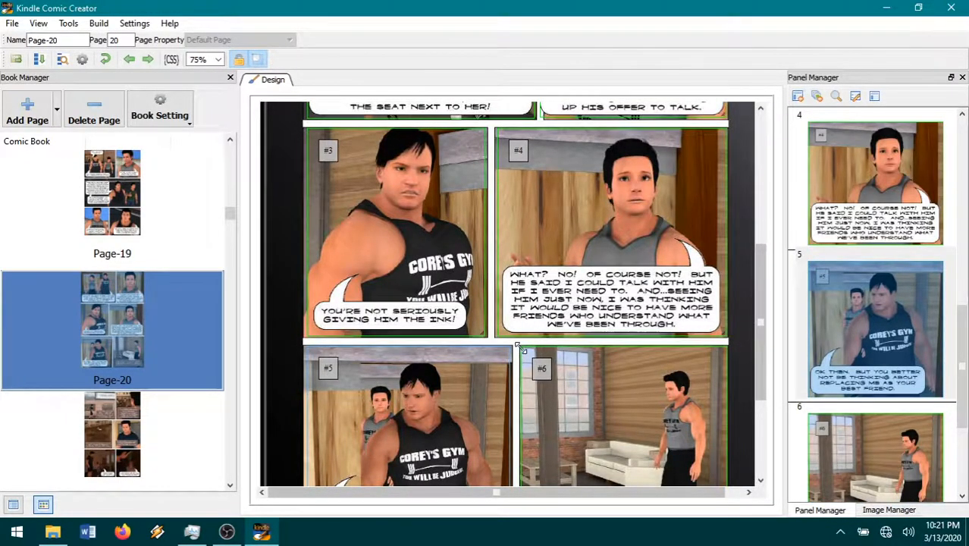
scroll(556, 345, "down", 3)
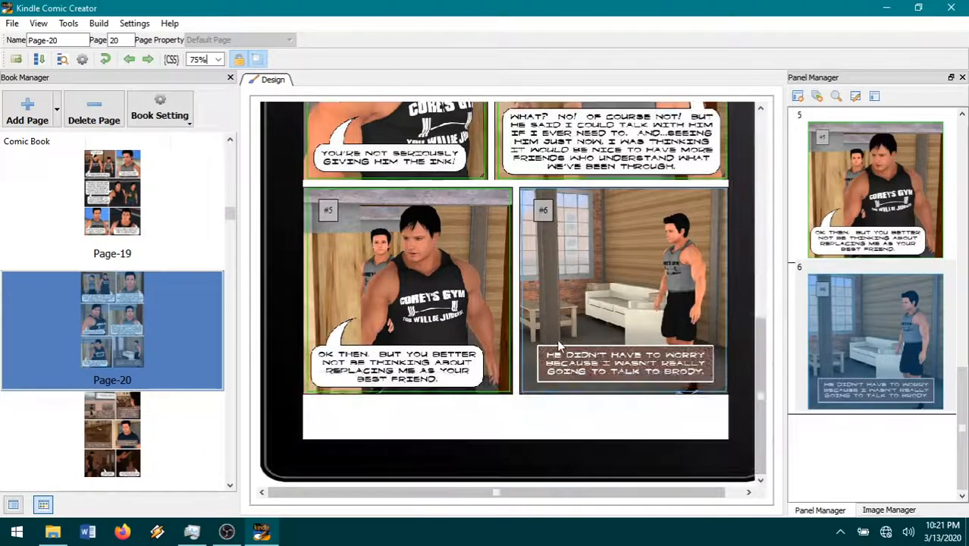
Step: Open Page-21 and fine-tune the inner corners of panels 1 to 4 around the coffee shop pictures
left_click(133, 428)
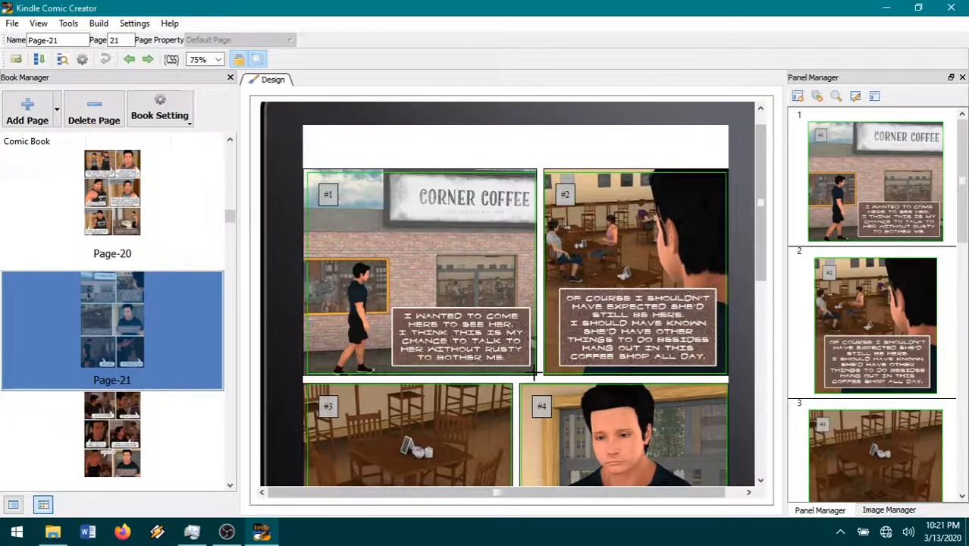
left_click(534, 371)
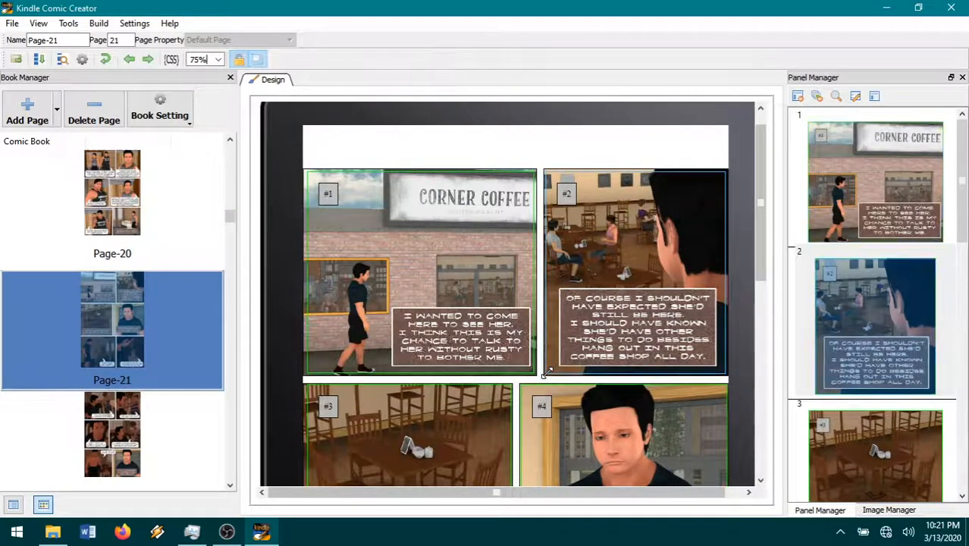
scroll(507, 356, "down", 2)
left_click(510, 299)
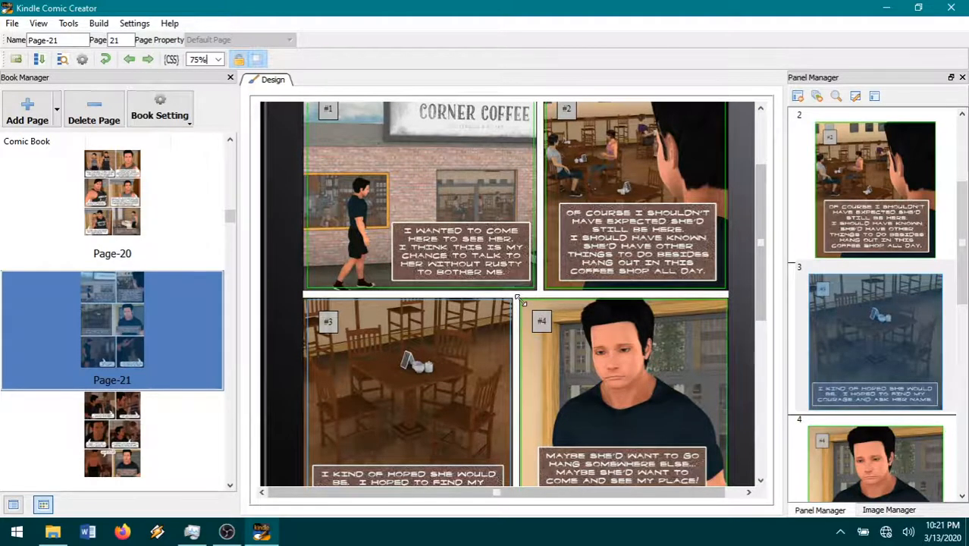
left_click(520, 301)
Step: Fine-tune the upper inner corners of panels 5 and 6 in the bottom row of Page-21
scroll(523, 303, "down", 5)
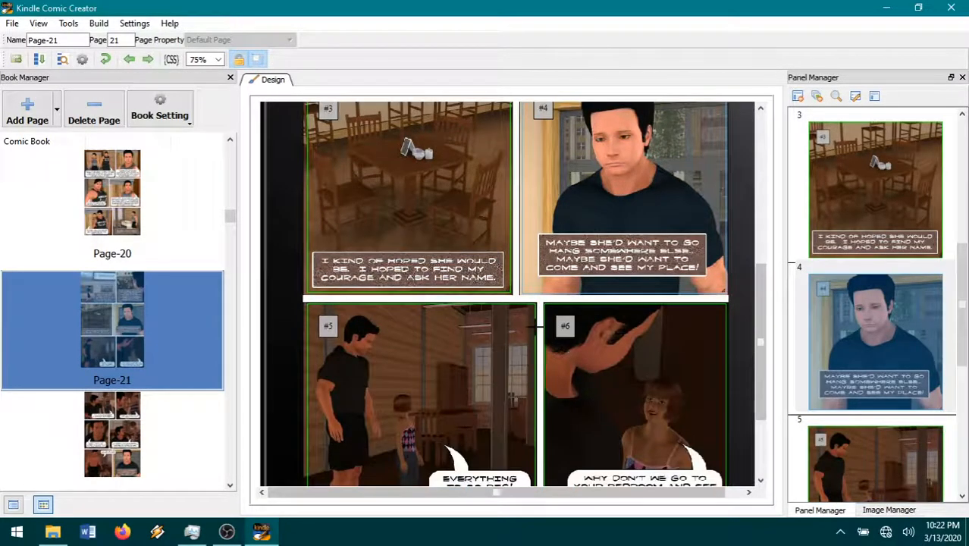
left_click(535, 306)
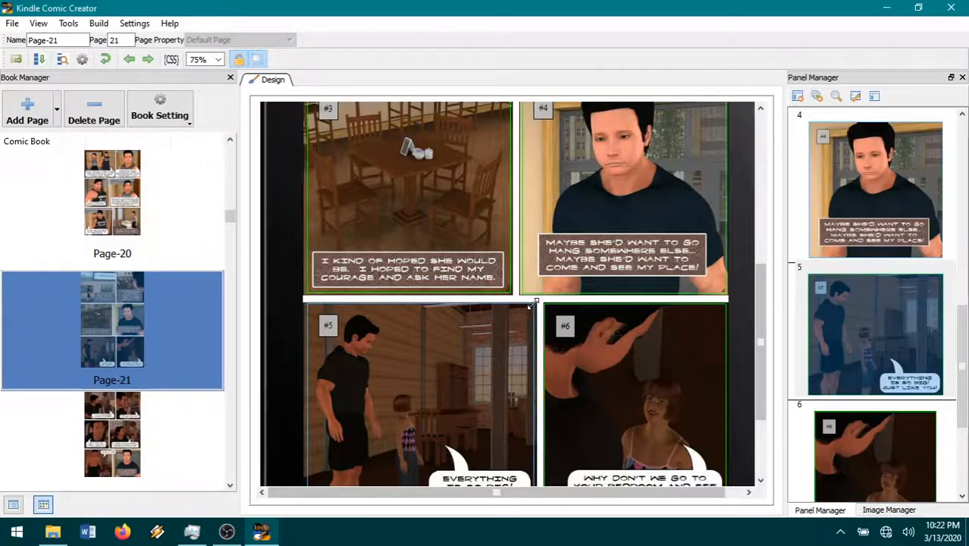
left_click(551, 320)
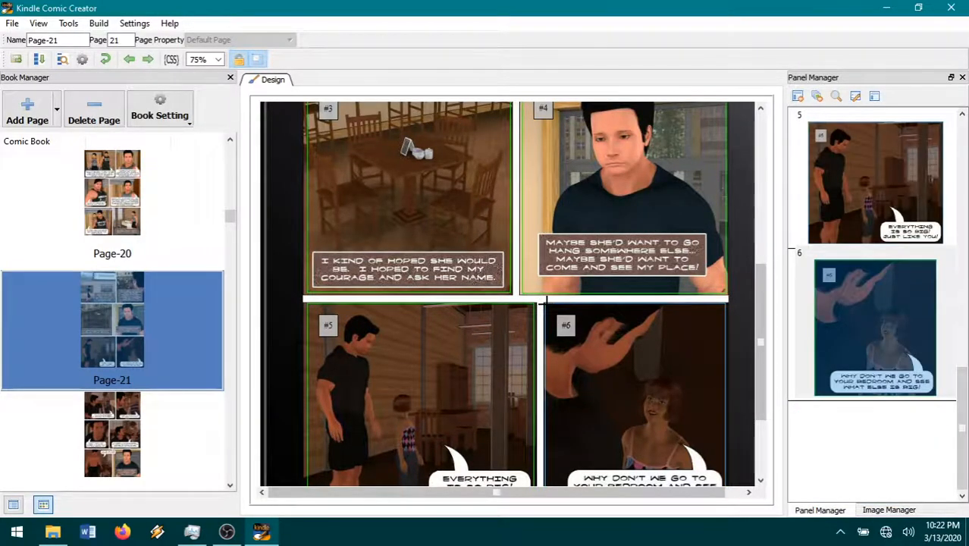
Step: Open Page-22 and fine-tune the inner corners of panels 1 to 4 to fit their pictures
left_click(125, 429)
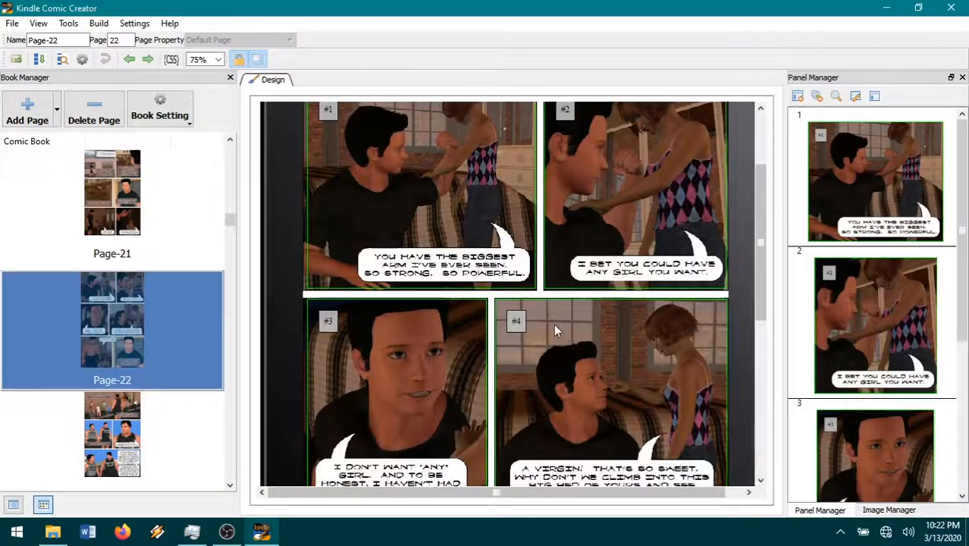
left_click(534, 287)
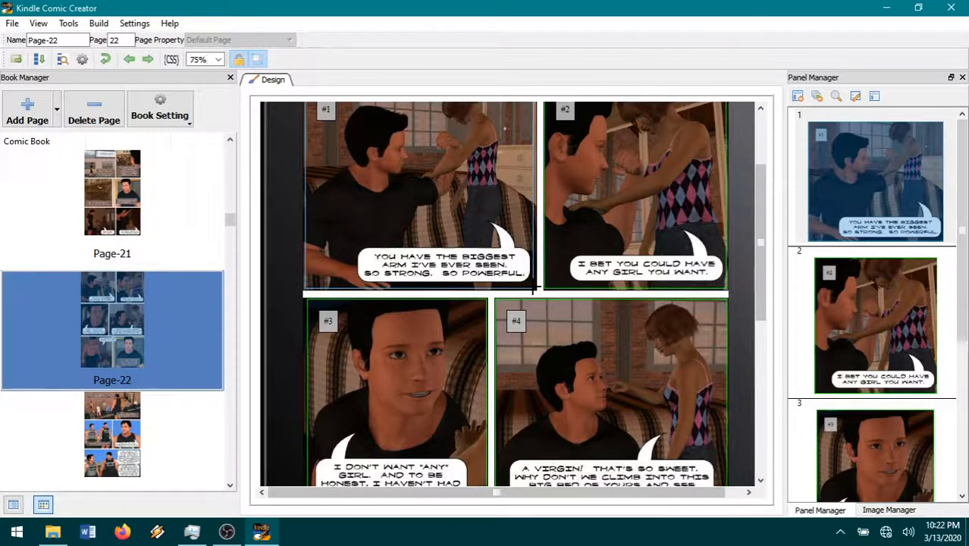
left_click(546, 289)
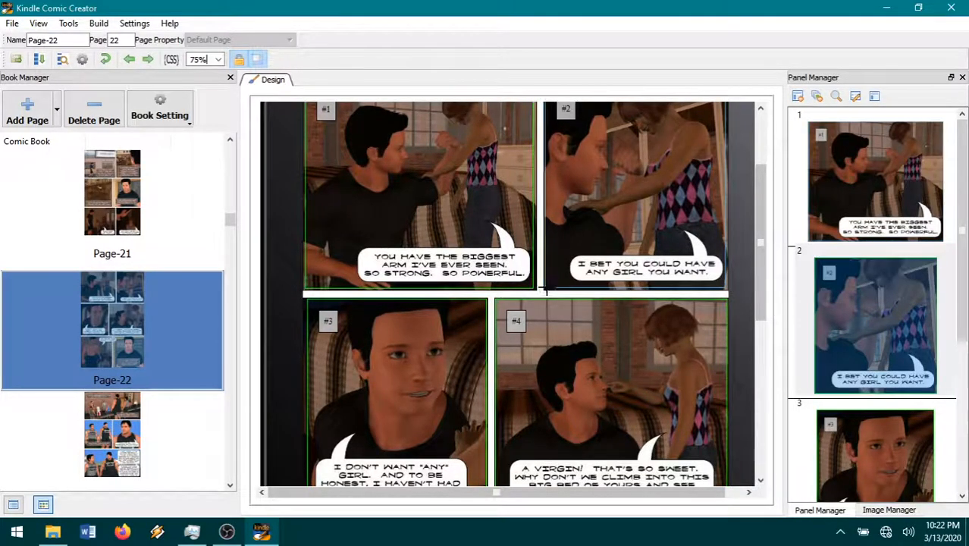
left_click(483, 301)
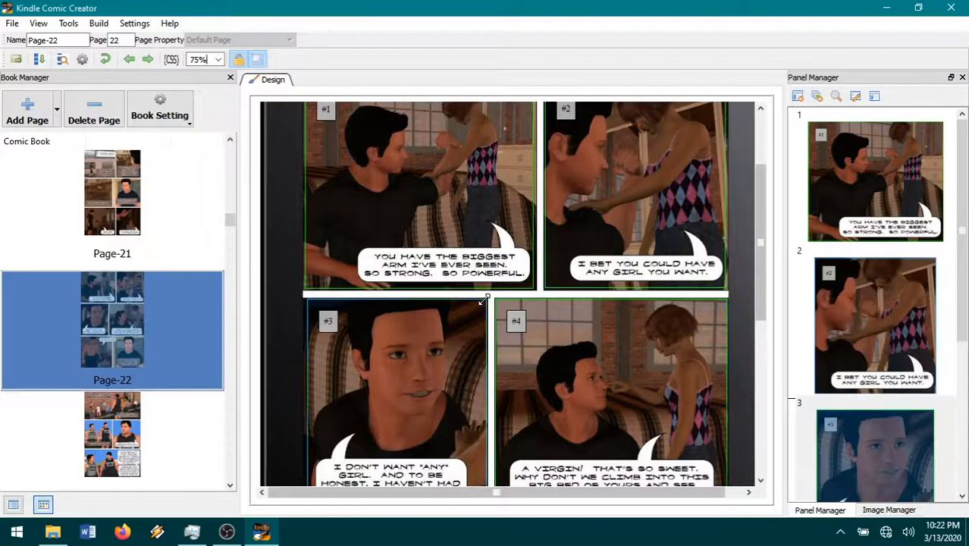
left_click(493, 301)
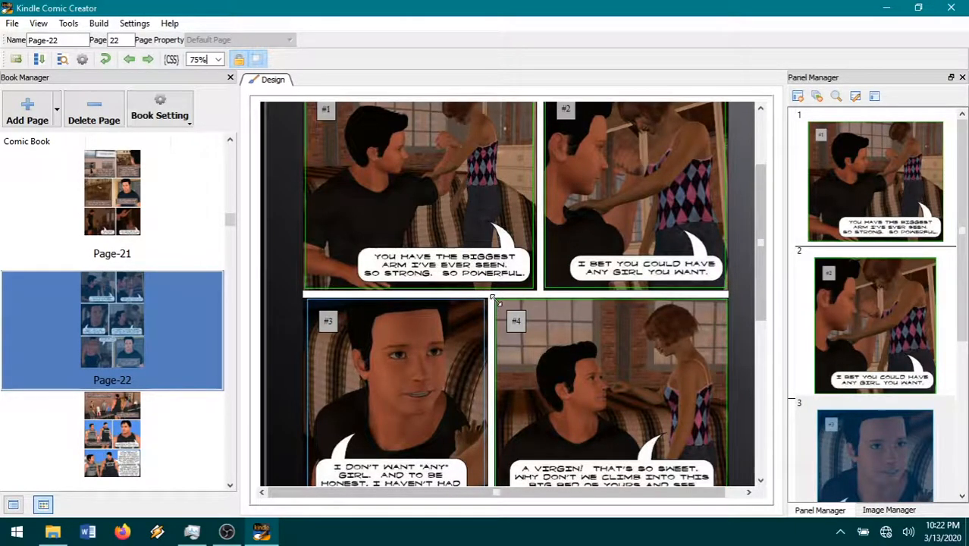
Step: Narrow panel 5 to the shirtless man's picture including its overhanging speech bubble, and set its magnification to 101%
scroll(564, 301, "down", 5)
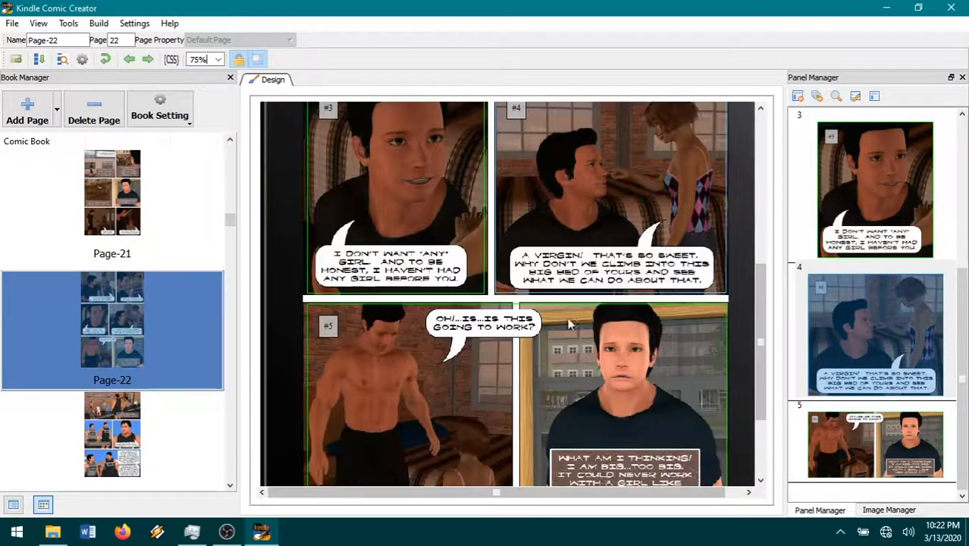
left_click(719, 383)
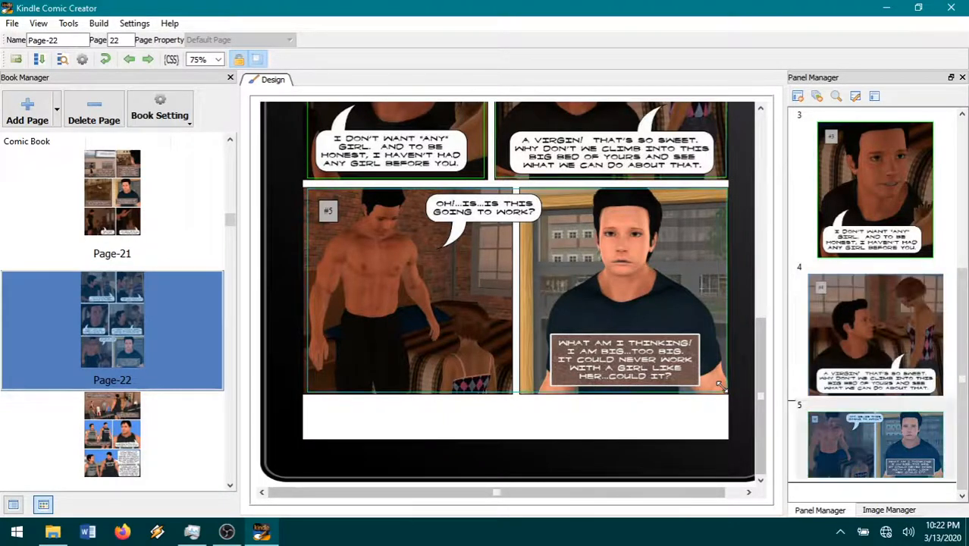
left_click_drag(546, 389, 538, 390)
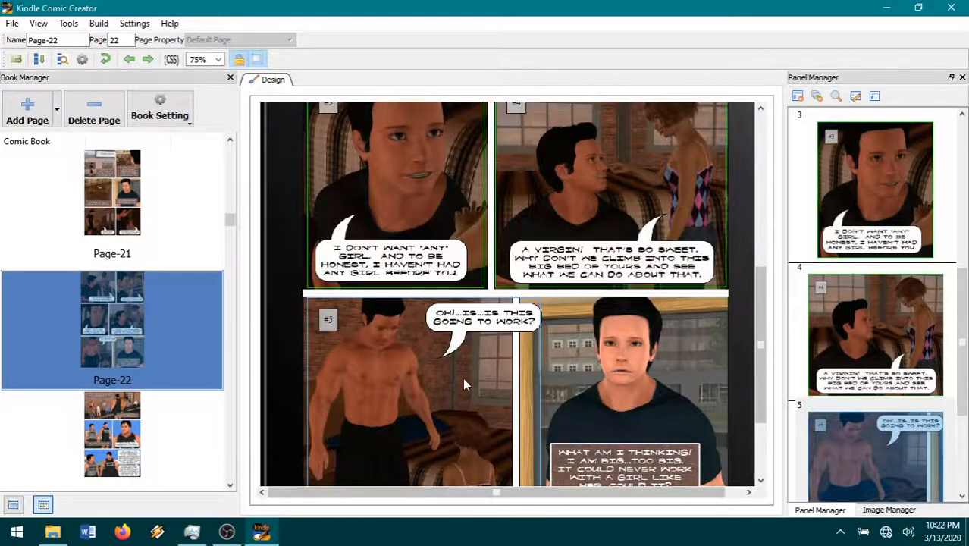
right_click(449, 398)
left_click(461, 401)
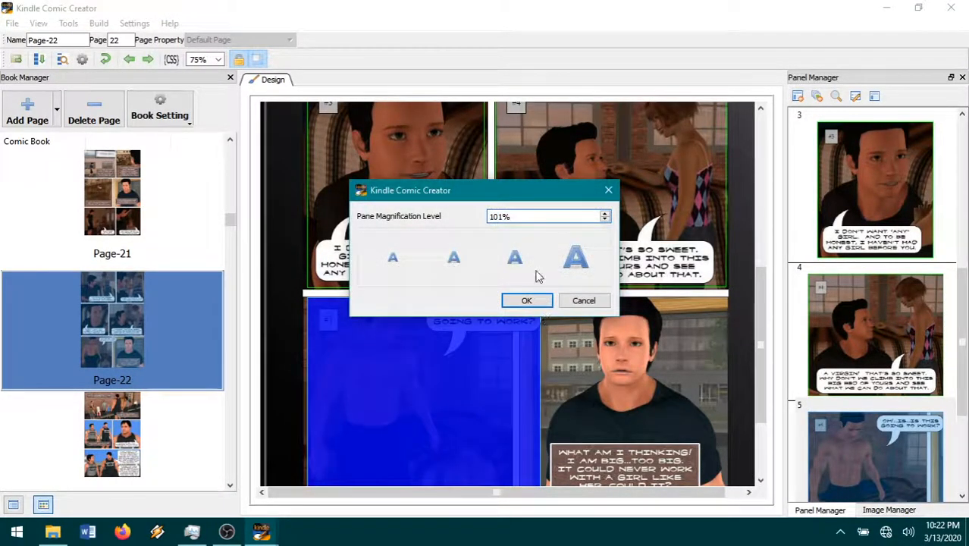
left_click(524, 301)
Step: Add a Kindle panel around the man in the dark T-shirt in the bottom row and fit it beside the speech bubble
right_click(652, 387)
scroll(621, 464, "down", 2)
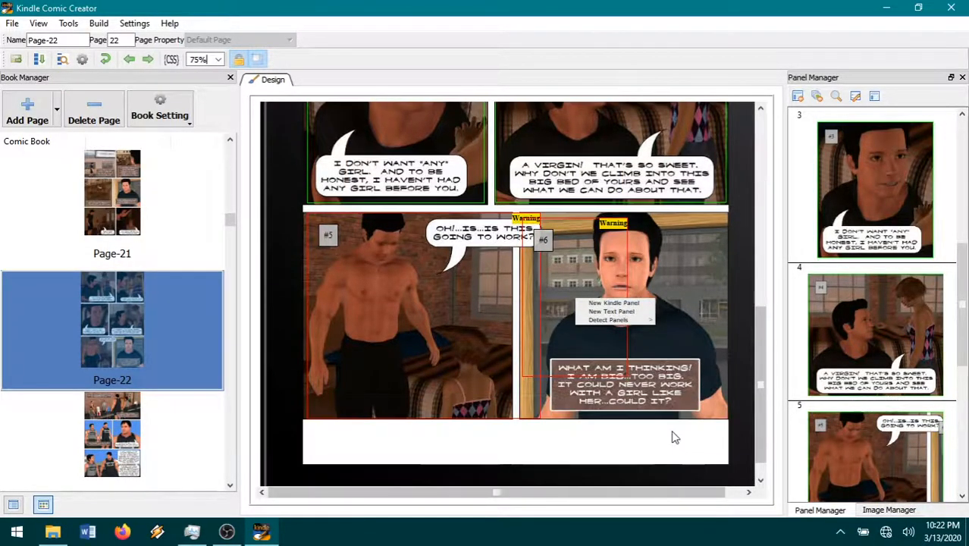
left_click_drag(625, 377, 724, 417)
scroll(715, 415, "up", 2)
left_click_drag(531, 299, 544, 298)
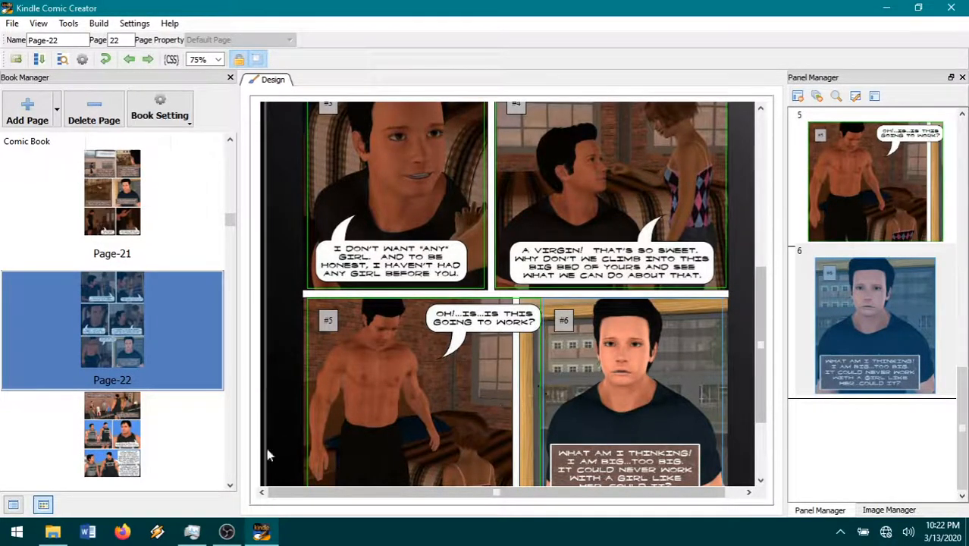
Step: Open Page-23 and tighten the lower corner of panel 1 around the street crowd picture
left_click(112, 446)
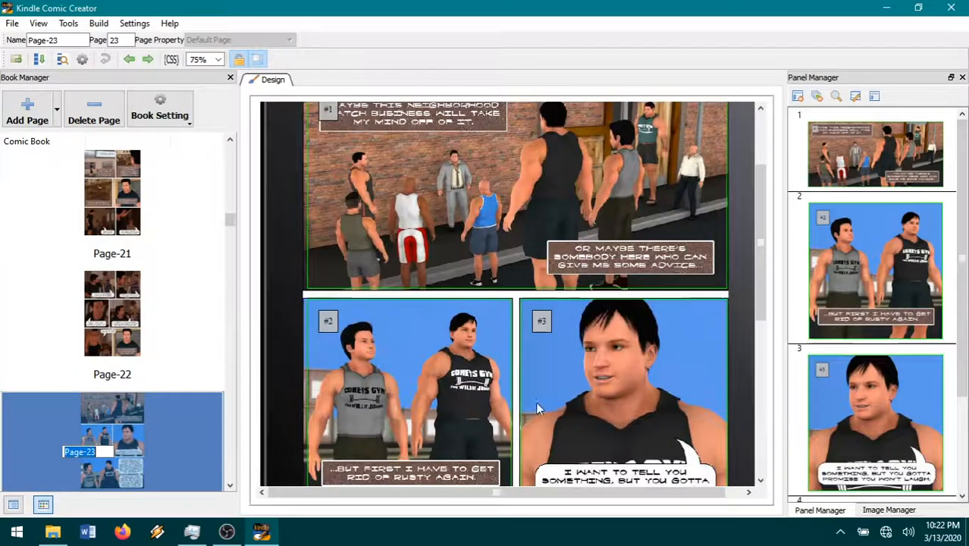
scroll(533, 378, "up", 2)
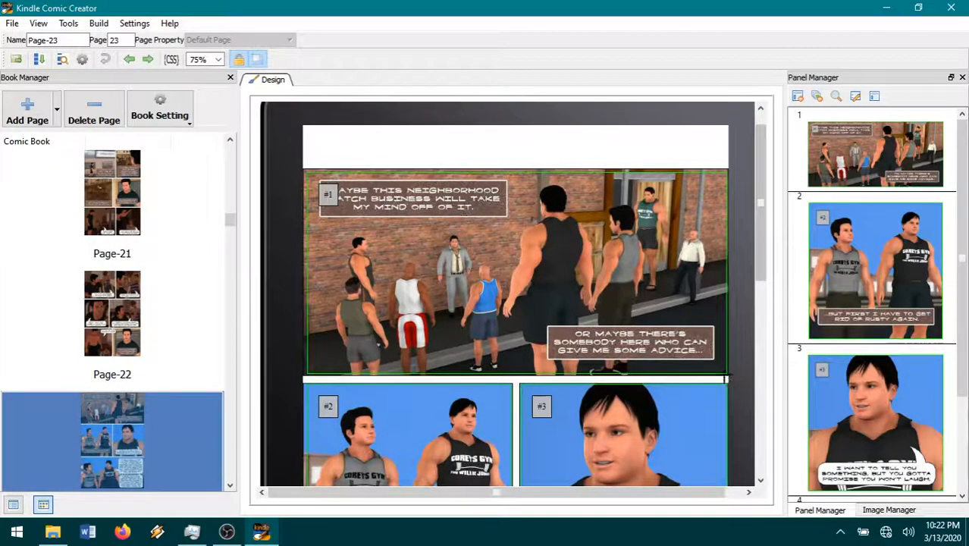
left_click_drag(724, 371, 723, 369)
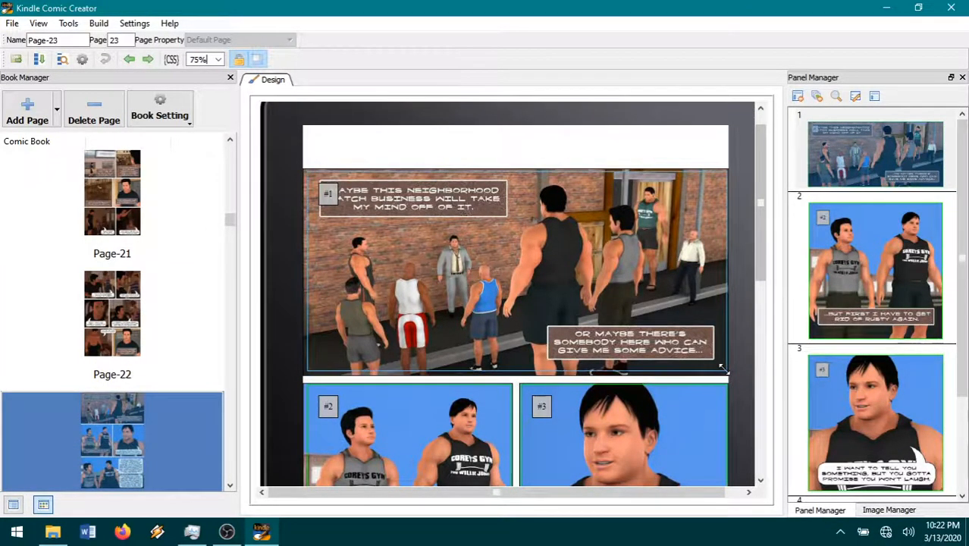
Step: Add a Kindle panel fitted around the "Maybe this neighborhood watch business" caption in the street picture
right_click(538, 383)
left_click(554, 380)
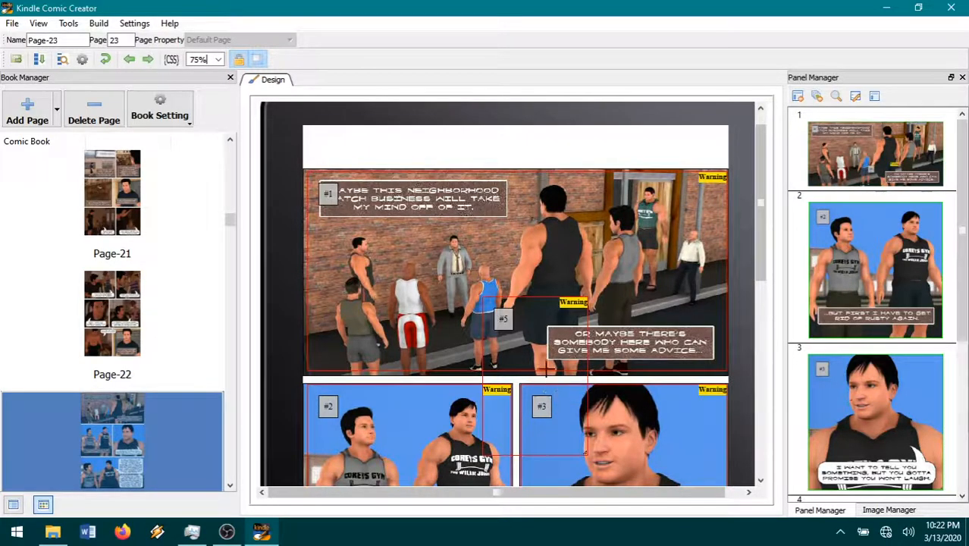
left_click_drag(494, 296, 328, 174)
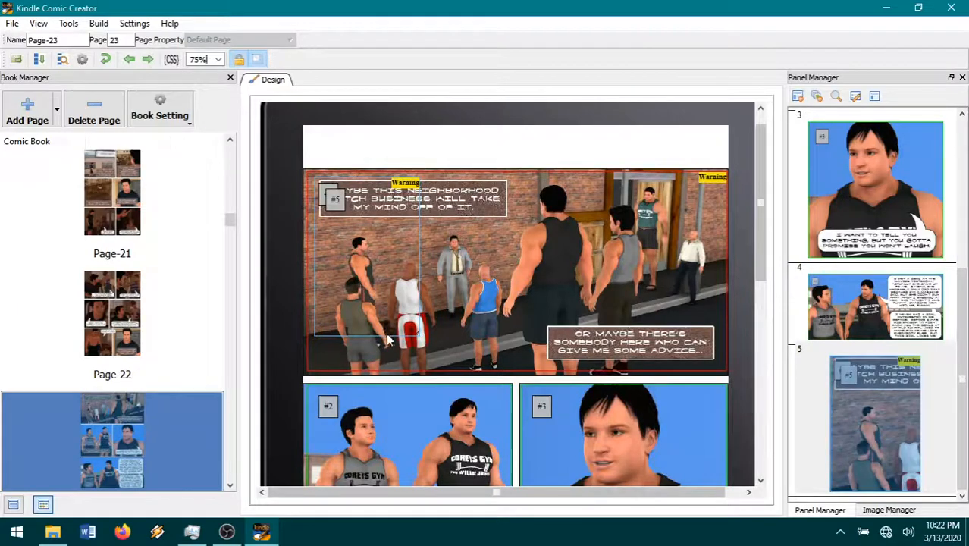
left_click_drag(420, 335, 506, 220)
Step: Add a Kindle panel fitted around the "Or maybe there's somebody here" caption in the street picture
right_click(568, 377)
left_click(597, 378)
left_click_drag(613, 449, 717, 364)
left_click_drag(511, 297, 543, 319)
Step: Reorder the panels so the two street-picture caption panels come second and third, directly after the full picture
scroll(543, 319, "down", 3)
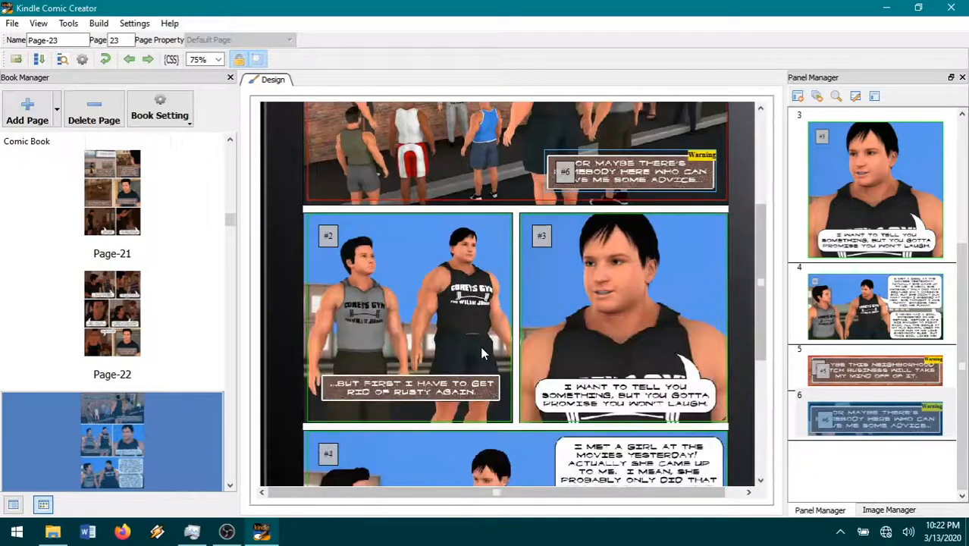
left_click_drag(859, 377, 874, 171)
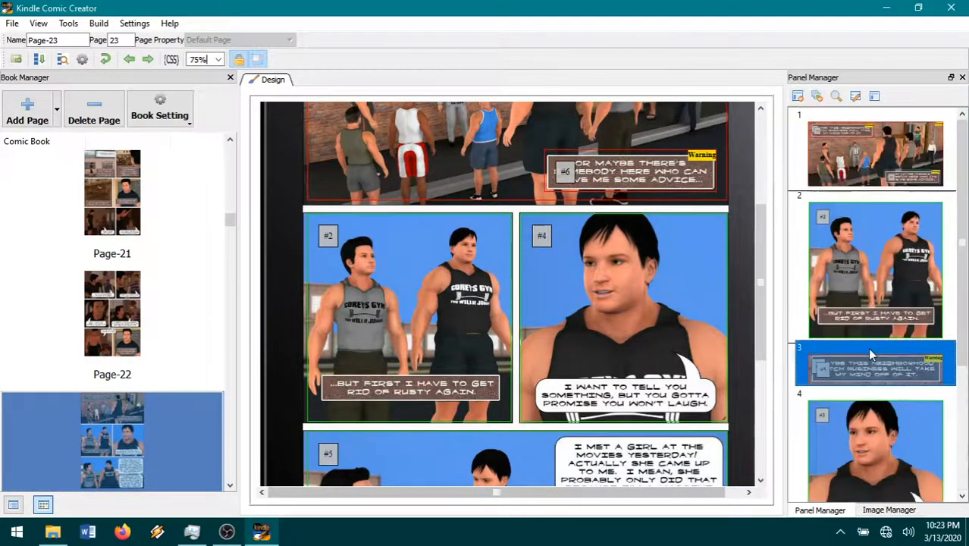
scroll(843, 368, "down", 5)
left_click_drag(861, 383, 880, 203)
scroll(882, 342, "up", 4)
left_click_drag(860, 413, 886, 328)
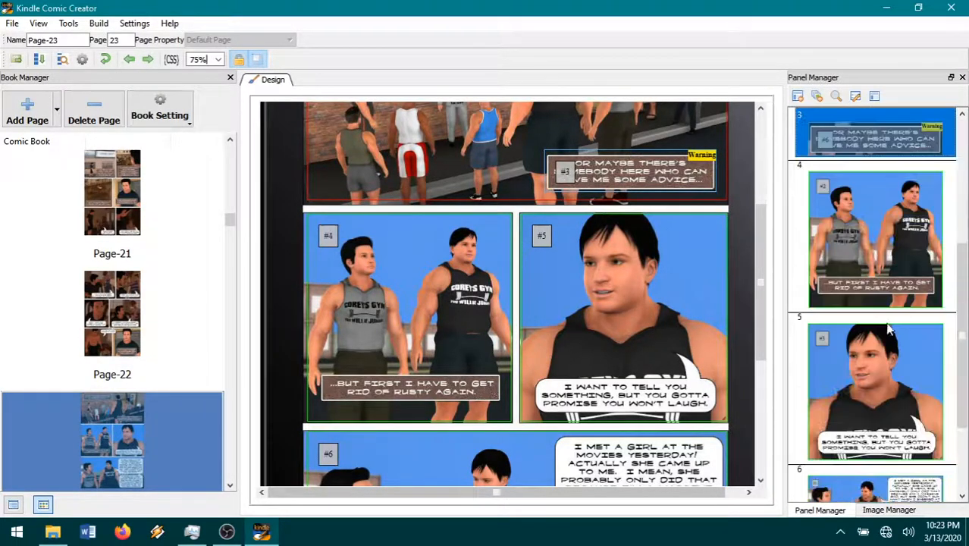
Step: Tighten panel 5's lower inner corner and narrow panel 6 to the two men, leaving out the two large speech balloons
left_click(520, 419)
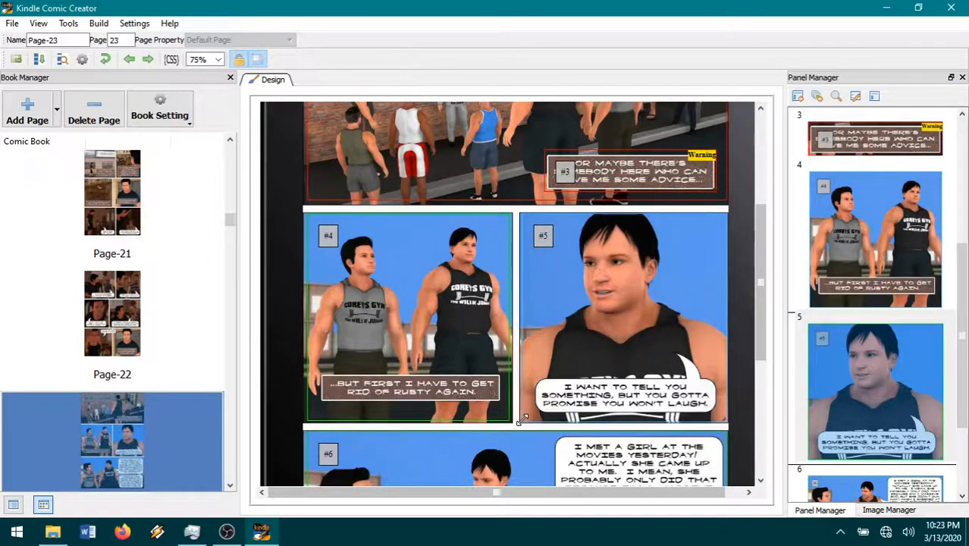
scroll(720, 466, "down", 4)
left_click_drag(719, 466, 544, 461)
Step: Set panel 6's magnification level to the second-largest preset
right_click(480, 401)
left_click(499, 406)
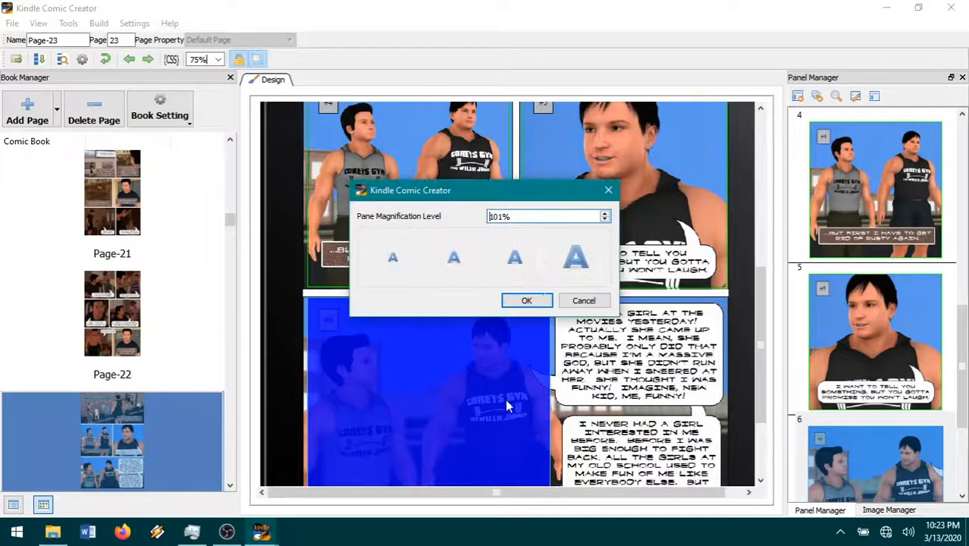
left_click(520, 270)
left_click(526, 301)
Step: Add a Kindle panel fitted around the two large speech balloons beside the men in the last picture
right_click(585, 398)
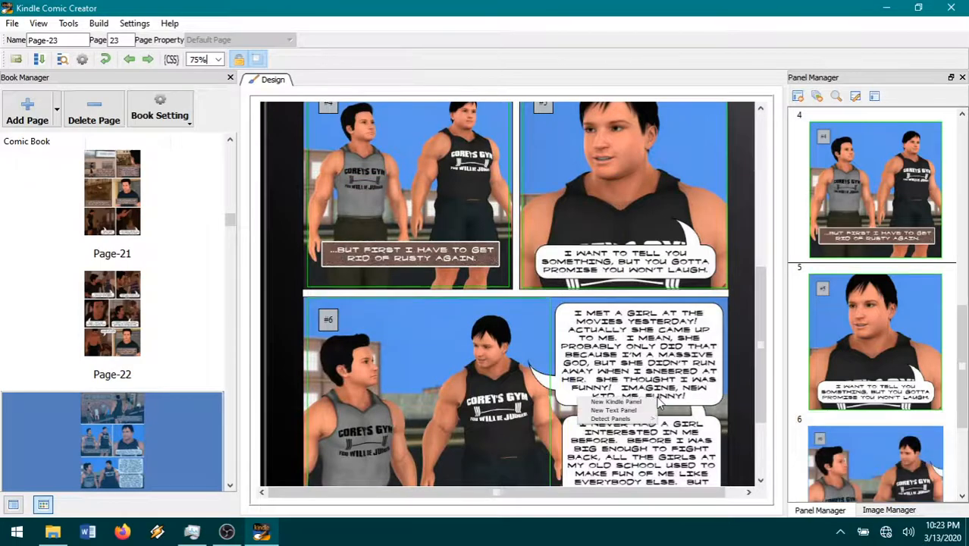
left_click(659, 402)
left_click_drag(629, 365, 722, 393)
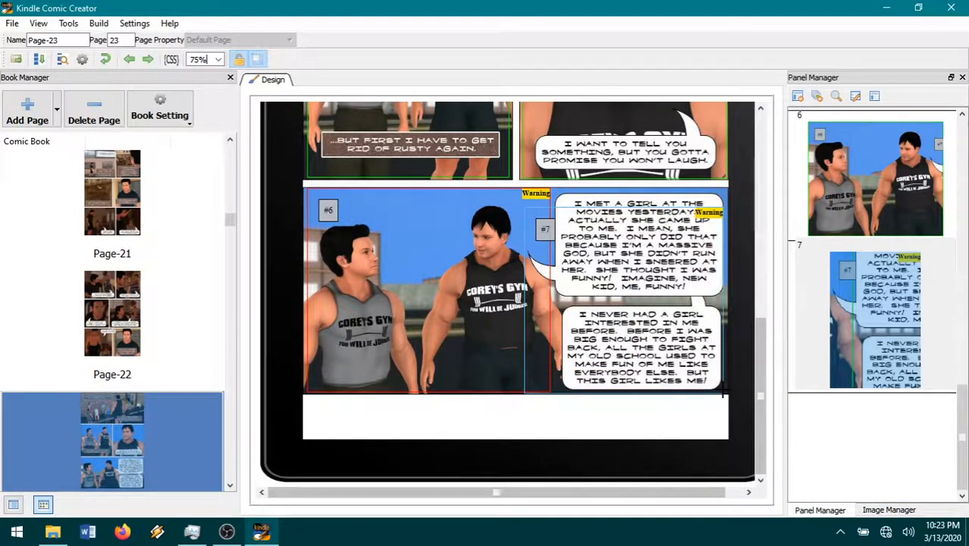
scroll(723, 393, "up", 2)
left_click_drag(525, 317, 556, 303)
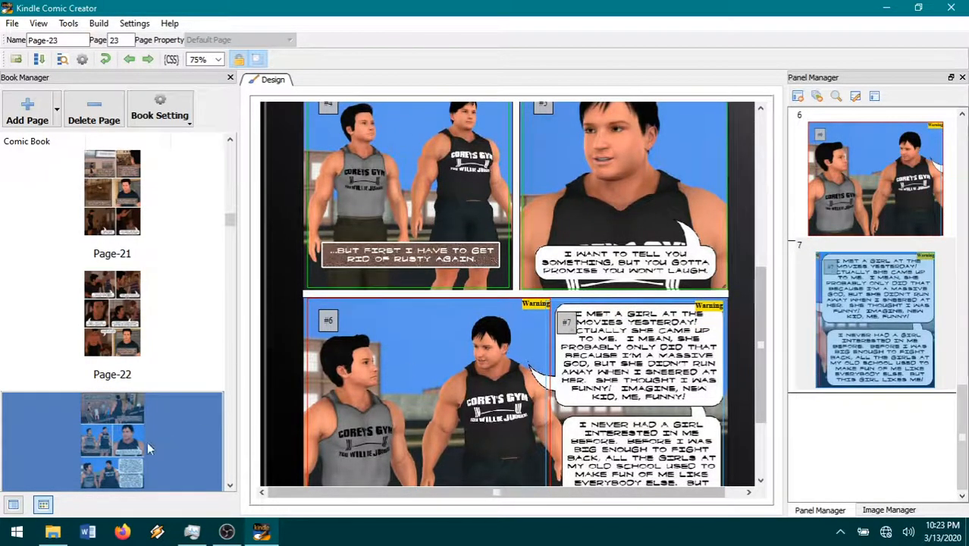
Step: Open Page-24 and tighten the inner corners of the panels in the first two rows around their pictures
scroll(228, 355, "down", 2)
scroll(171, 364, "up", 1)
left_click(118, 322)
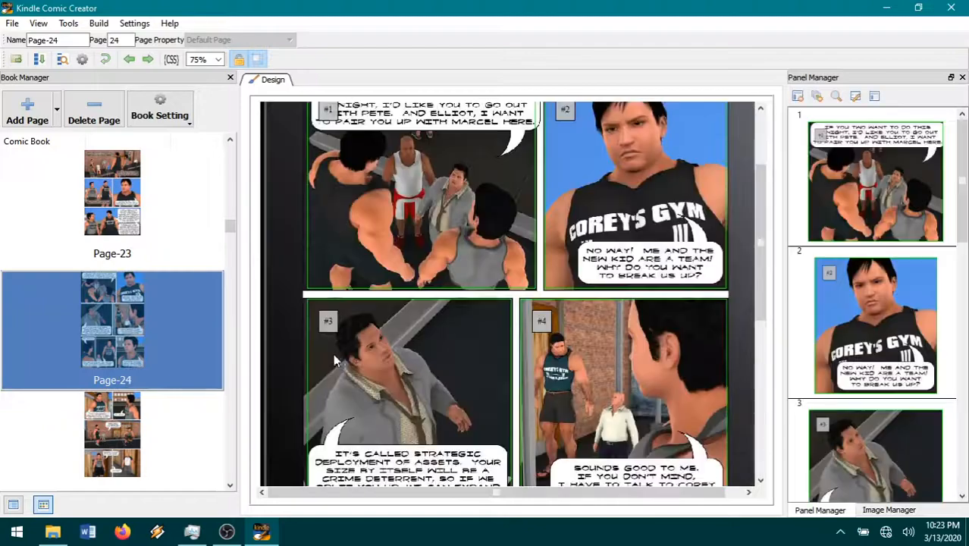
scroll(549, 346, "up", 1)
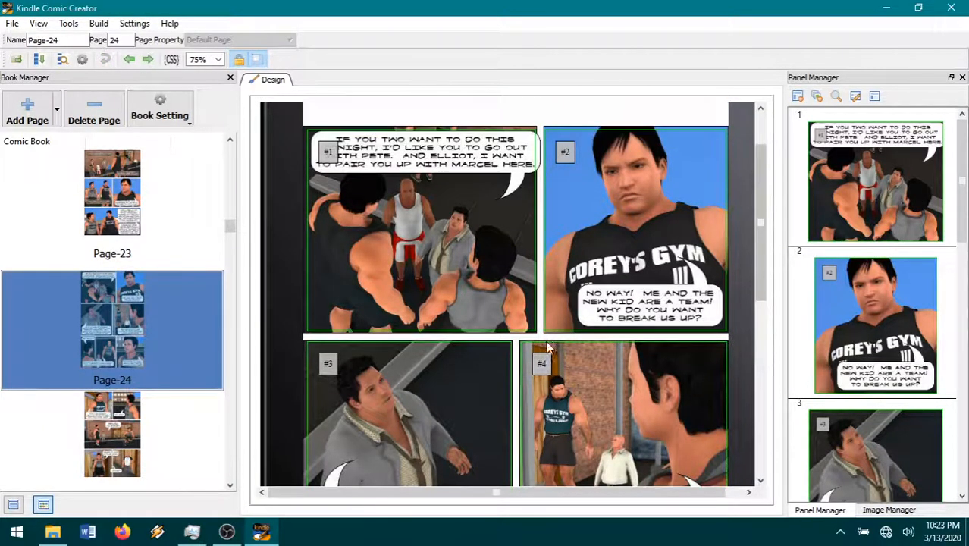
left_click_drag(531, 325, 547, 331)
left_click(510, 343)
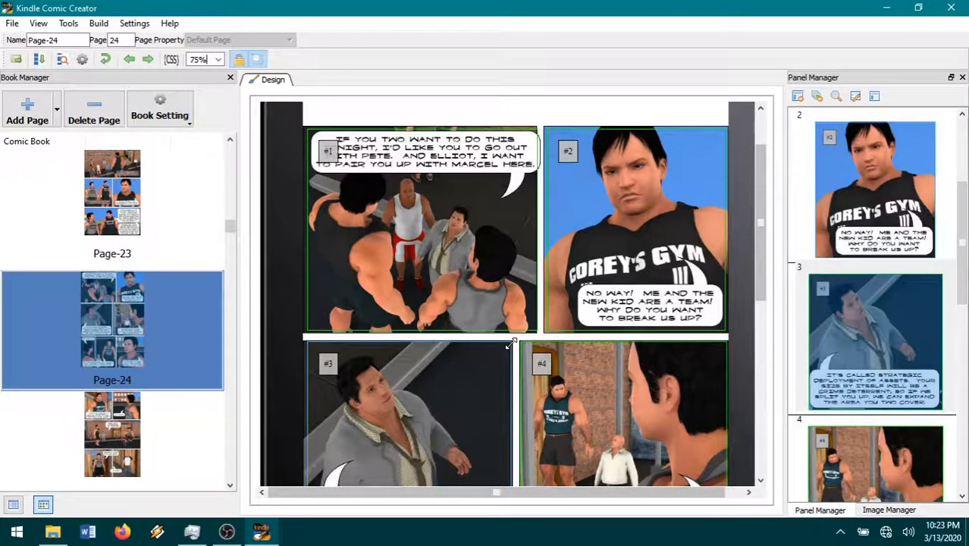
left_click(523, 348)
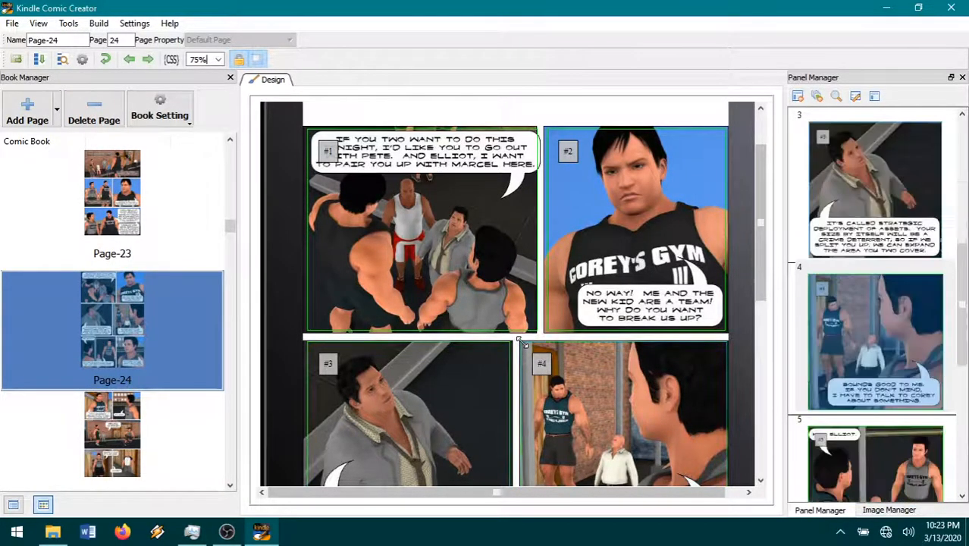
Step: Tighten the upper inner corners of panels 5 and 6 on Page-24 around their pictures
scroll(624, 390, "down", 3)
scroll(623, 390, "down", 3)
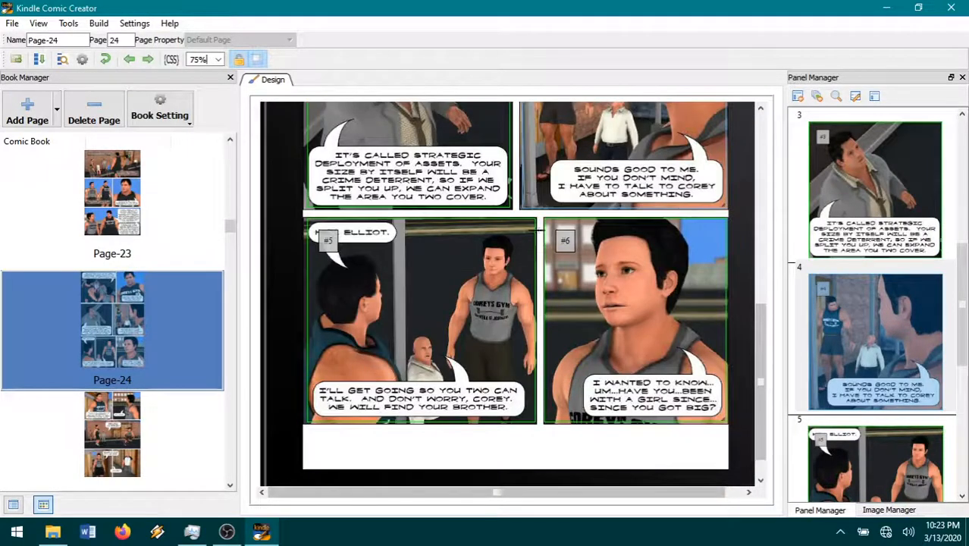
left_click(535, 220)
scroll(424, 303, "up", 3)
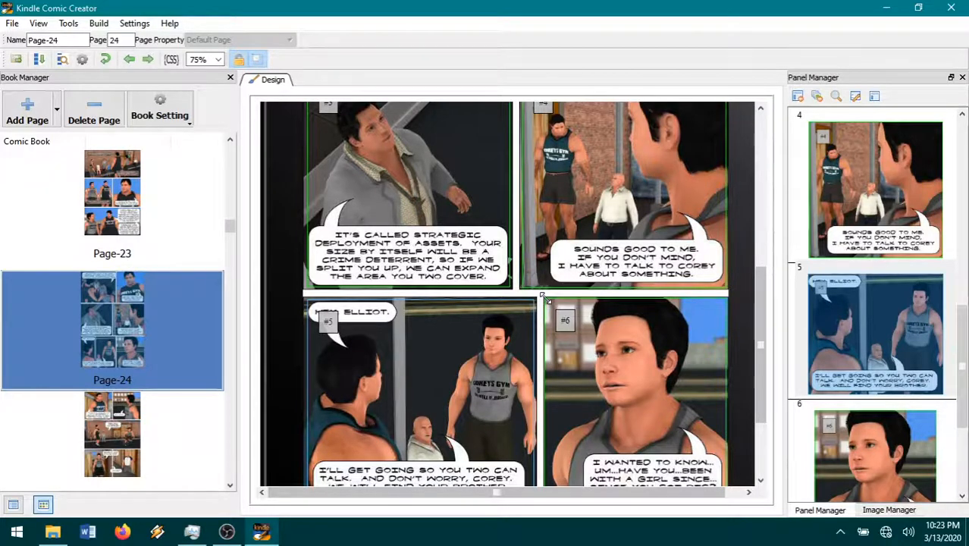
scroll(257, 362, "down", 4)
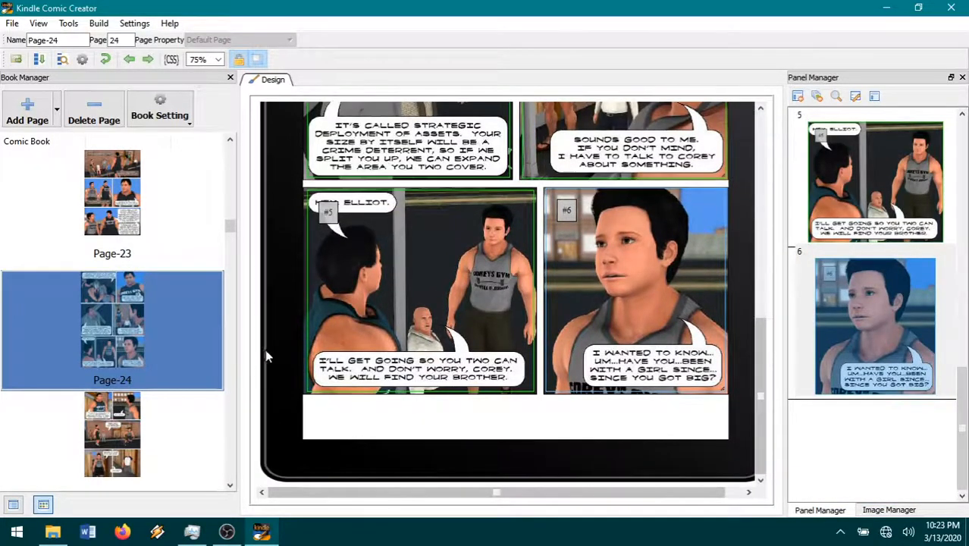
Step: Open Page-25 and tighten the lower corners of panels 1 to 3 around their pictures
left_click(123, 423)
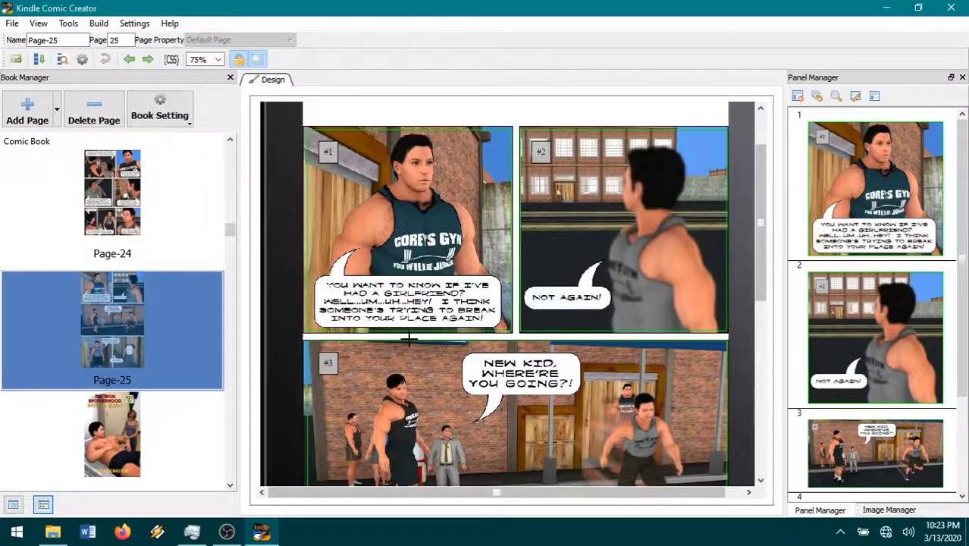
left_click_drag(509, 328, 522, 329)
scroll(590, 365, "down", 3)
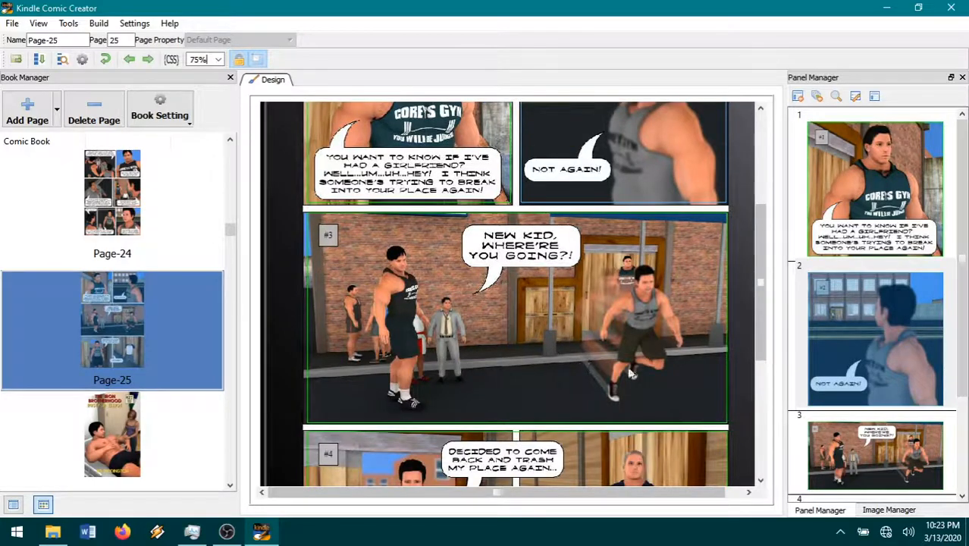
left_click_drag(718, 417, 717, 418)
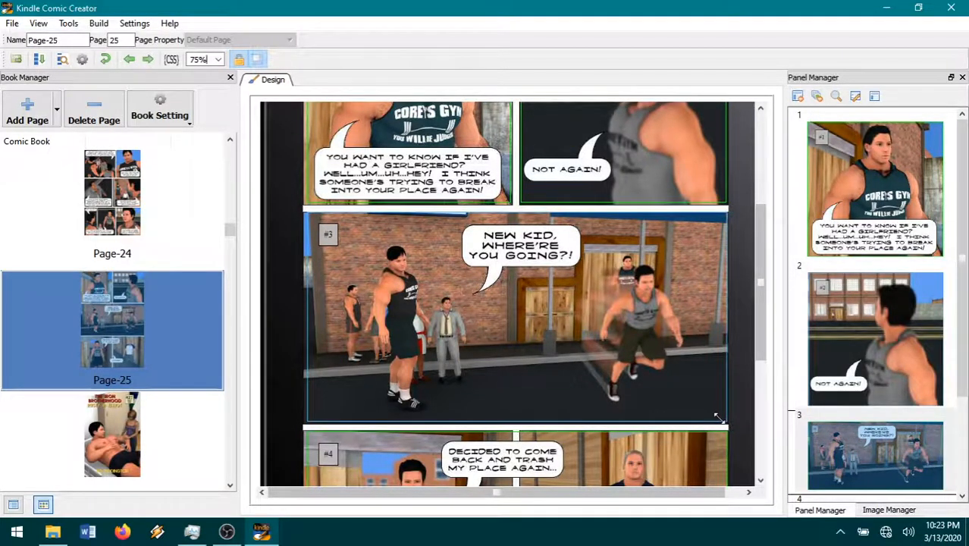
Step: Add a Kindle panel fitted around the "New kid, where're you going?!" balloon in the street picture
right_click(586, 428)
left_click(611, 430)
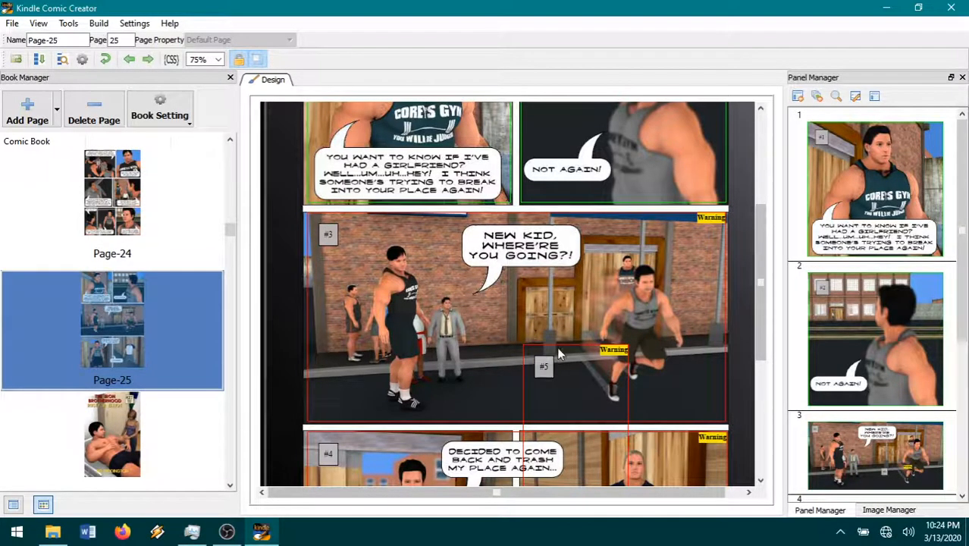
left_click_drag(557, 343, 497, 229)
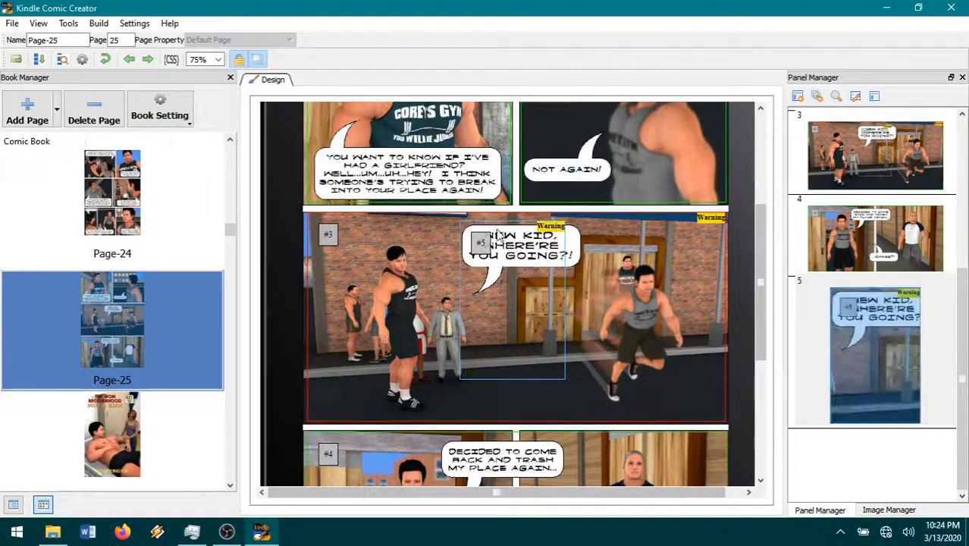
left_click_drag(562, 381, 578, 289)
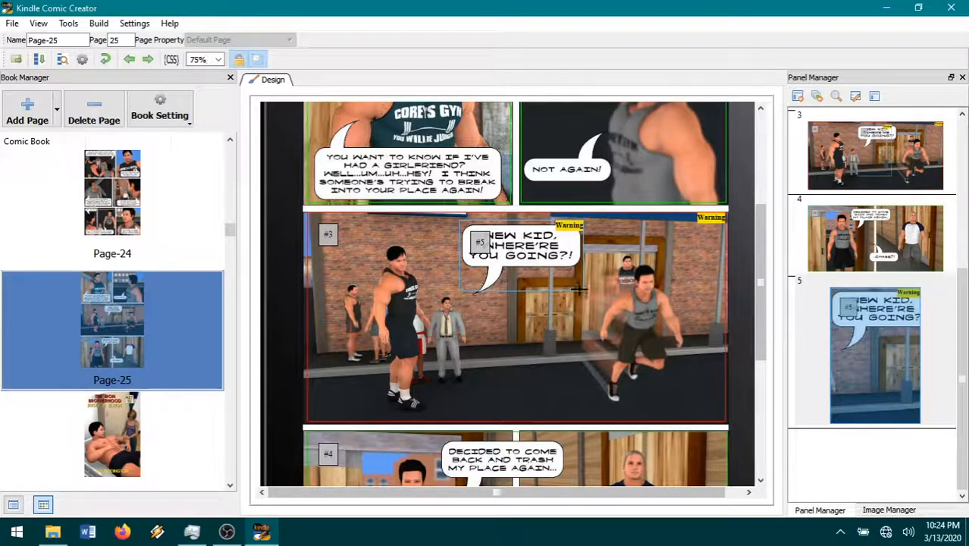
Step: Narrow panel 4 to the doorway picture plus the "...Chase?!" balloon and set its magnification to 150%
scroll(603, 395, "down", 5)
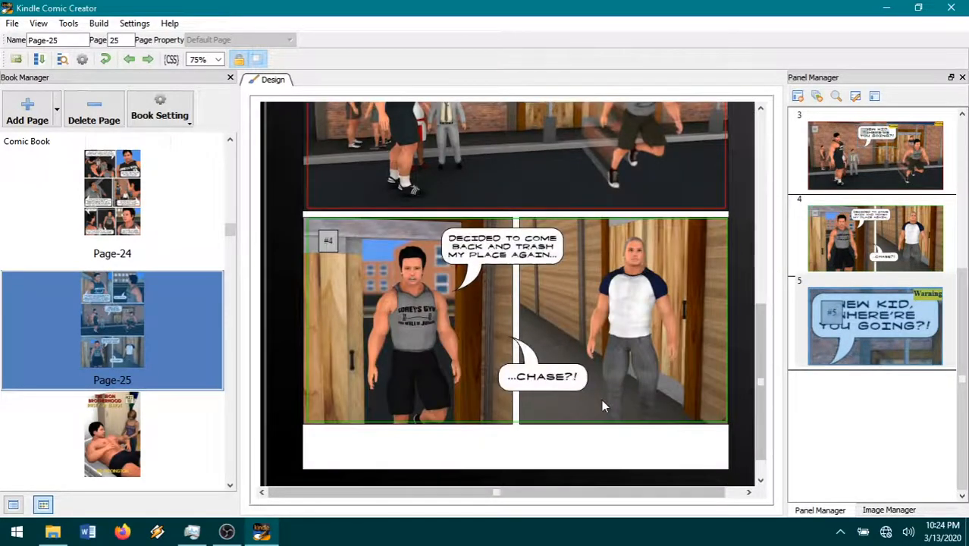
left_click_drag(721, 416, 587, 418)
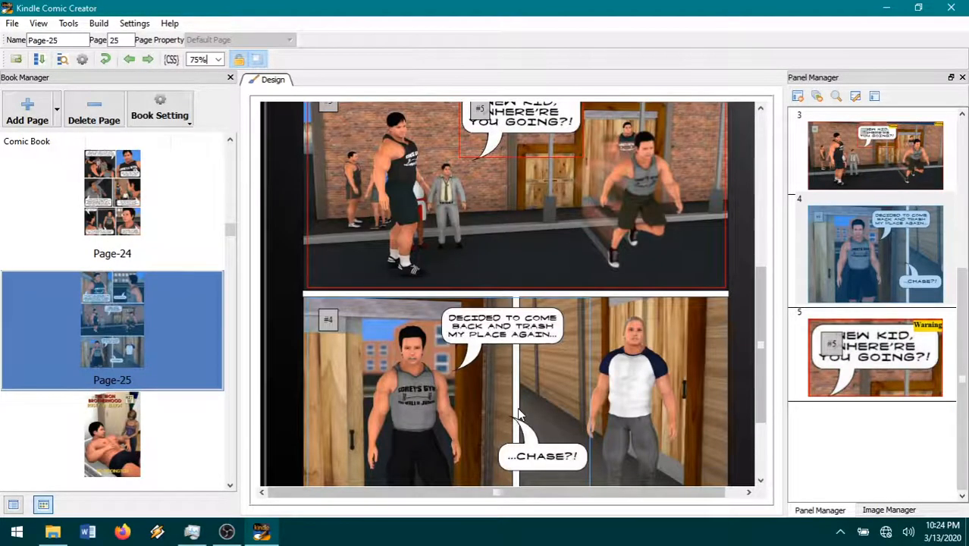
right_click(520, 414)
left_click(537, 414)
left_click(514, 257)
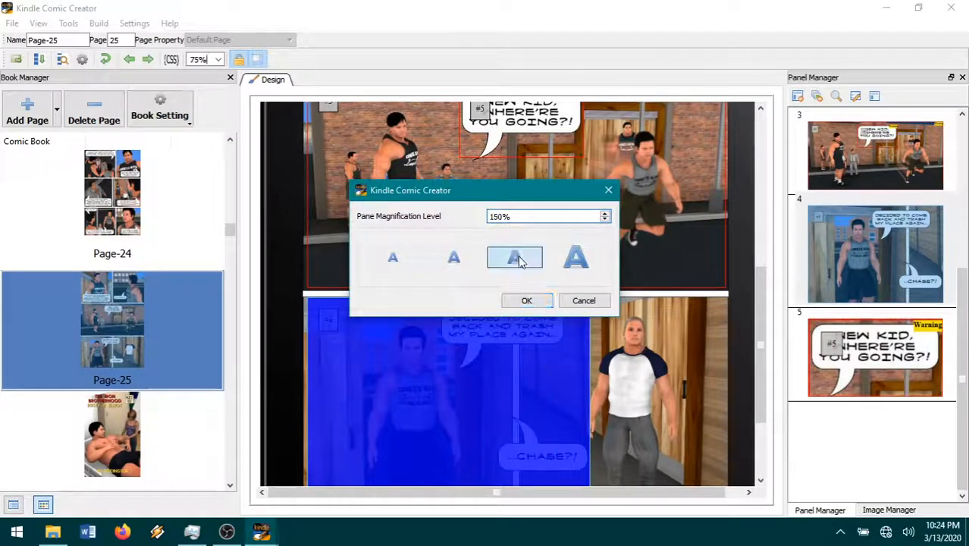
left_click(526, 300)
Step: Preview panel 4's magnified view, check how both speech balloons fit, and close the preview
scroll(649, 406, "down", 2)
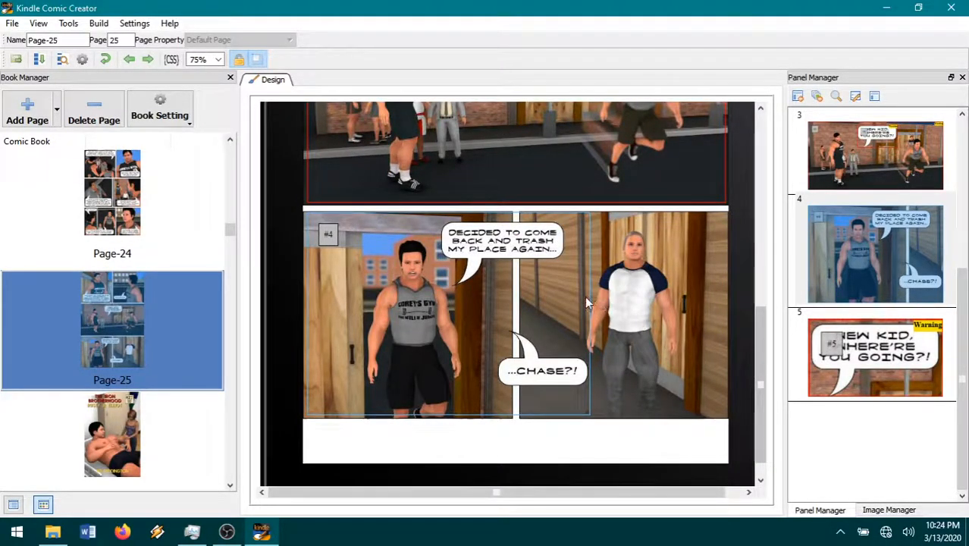
left_click(460, 327)
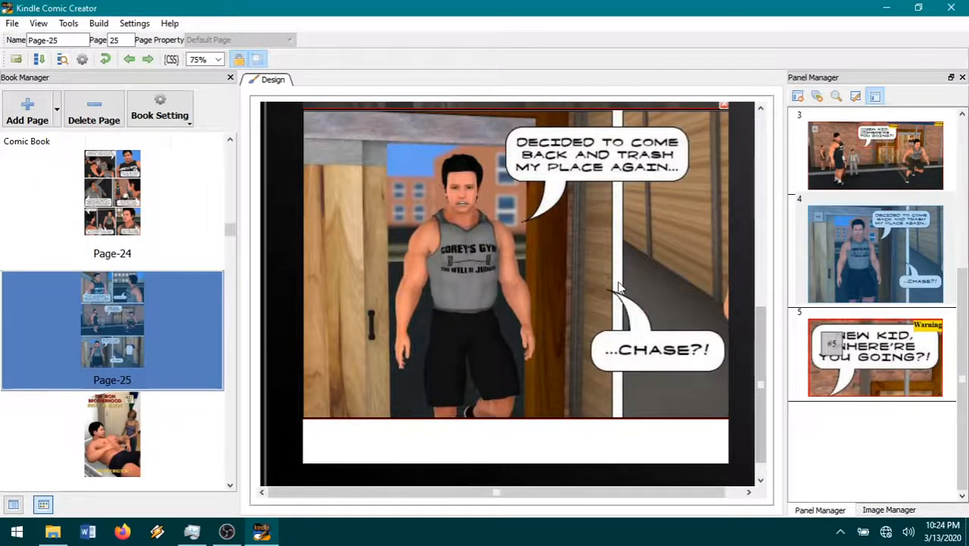
scroll(600, 336, "up", 1)
scroll(597, 329, "down", 1)
left_click(603, 323)
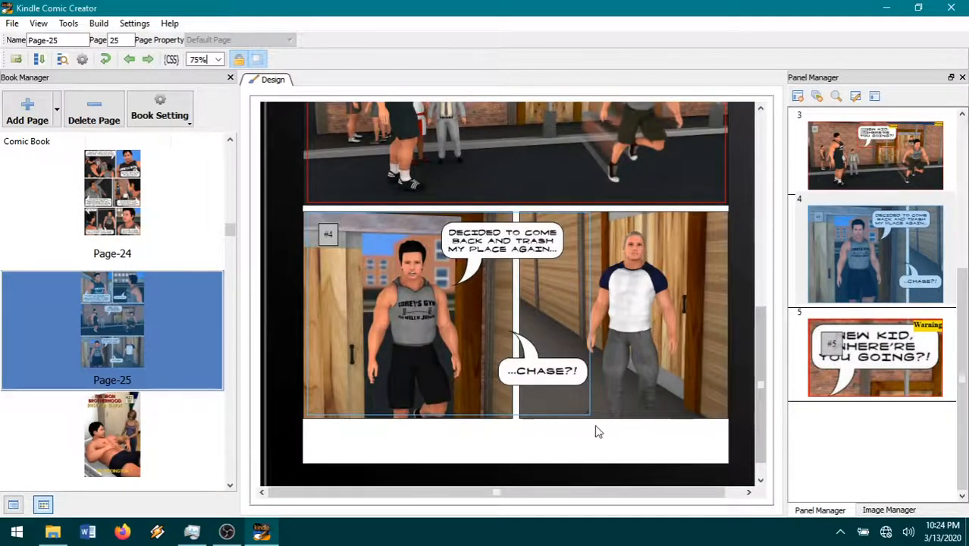
Step: Widen panel 4 to the middle of the man in the white shirt and check its magnified preview
left_click_drag(590, 412, 625, 414)
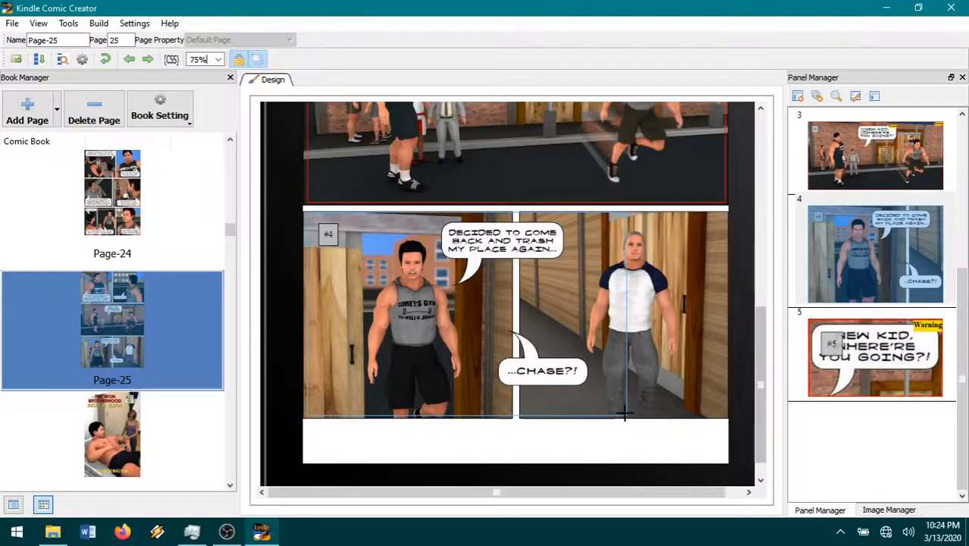
scroll(624, 414, "up", 2)
double_click(550, 406)
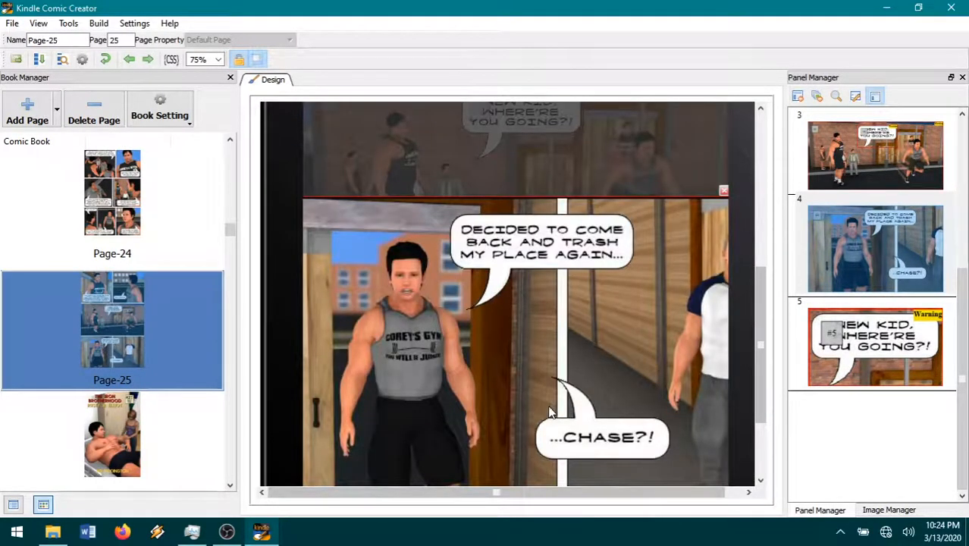
double_click(550, 406)
double_click(549, 408)
double_click(549, 411)
double_click(549, 411)
double_click(465, 379)
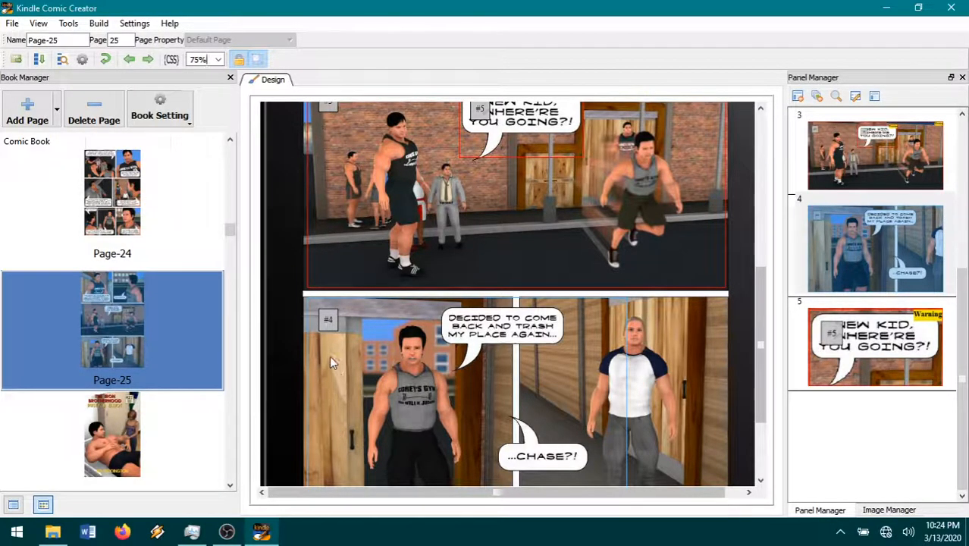
Step: Shift panel 4 slightly toward the page's outer edge beside the doorway and preview its magnified view again
left_click_drag(309, 352, 295, 487)
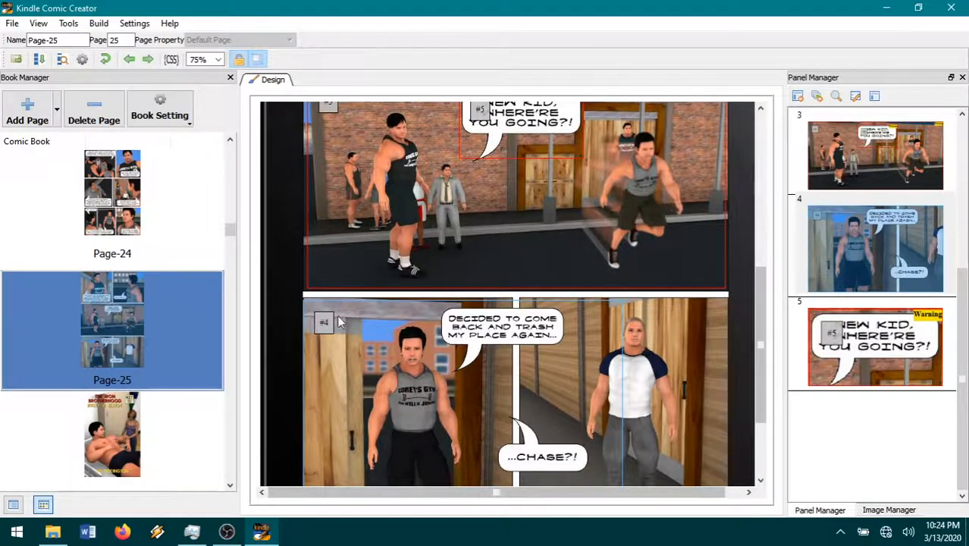
double_click(438, 405)
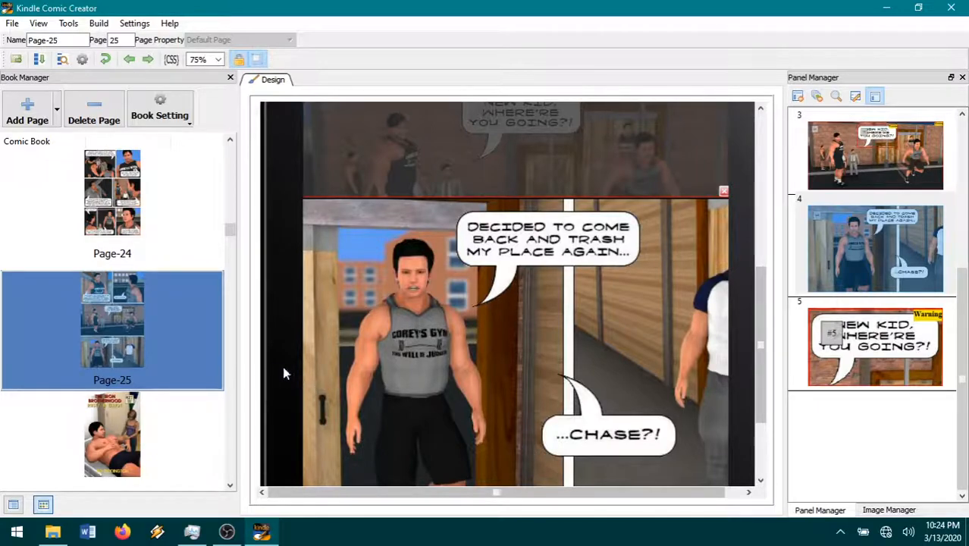
Step: Try a magnification level of 125% on panel #4 of Page-25 and preview the panel
double_click(555, 366)
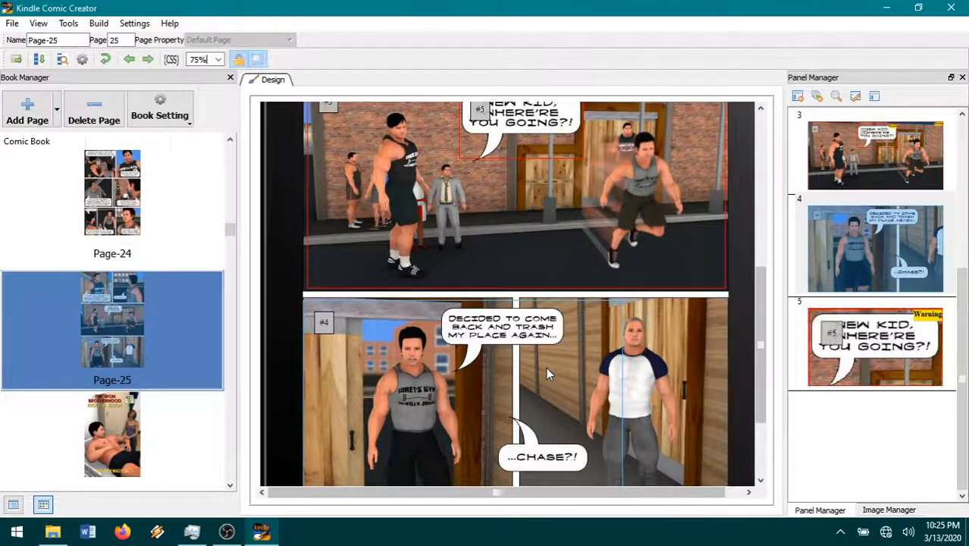
right_click(477, 381)
left_click(491, 387)
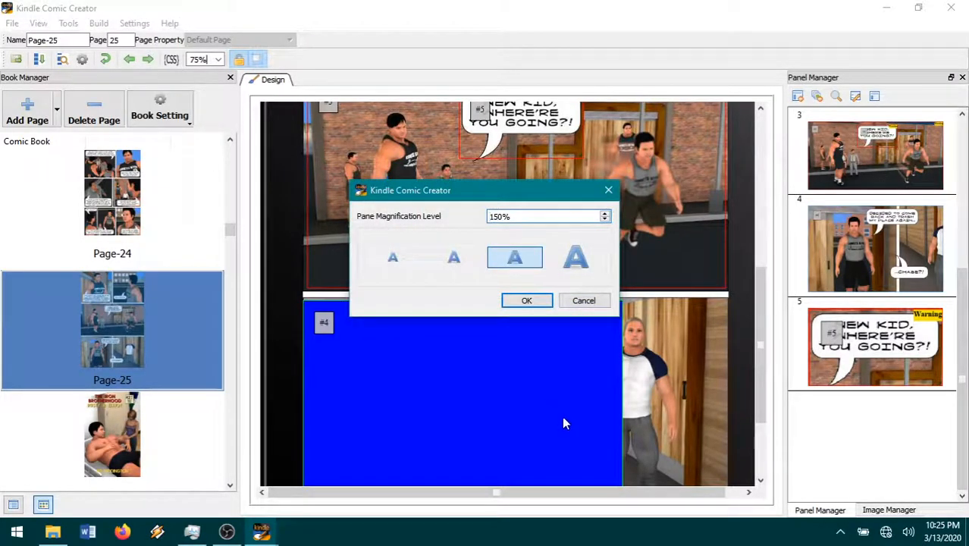
left_click(456, 259)
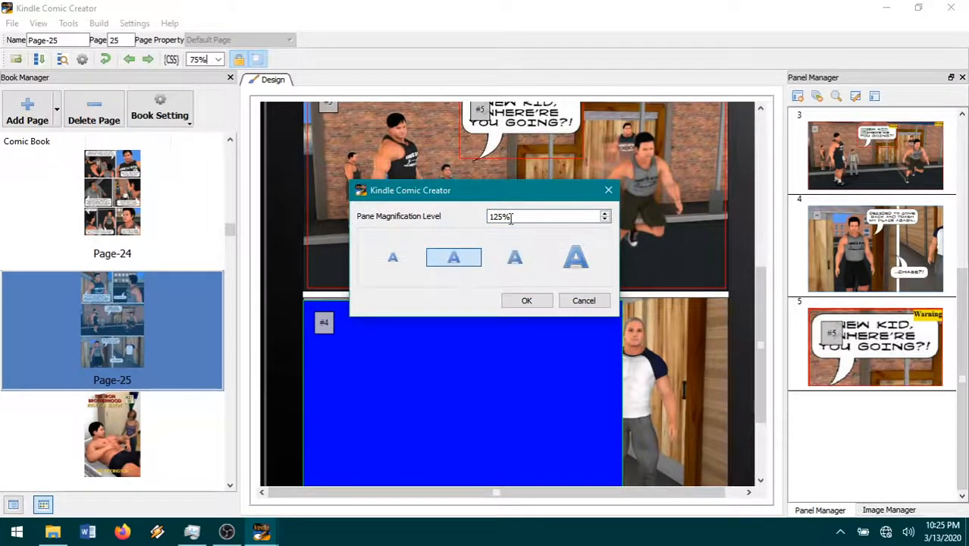
left_click(529, 301)
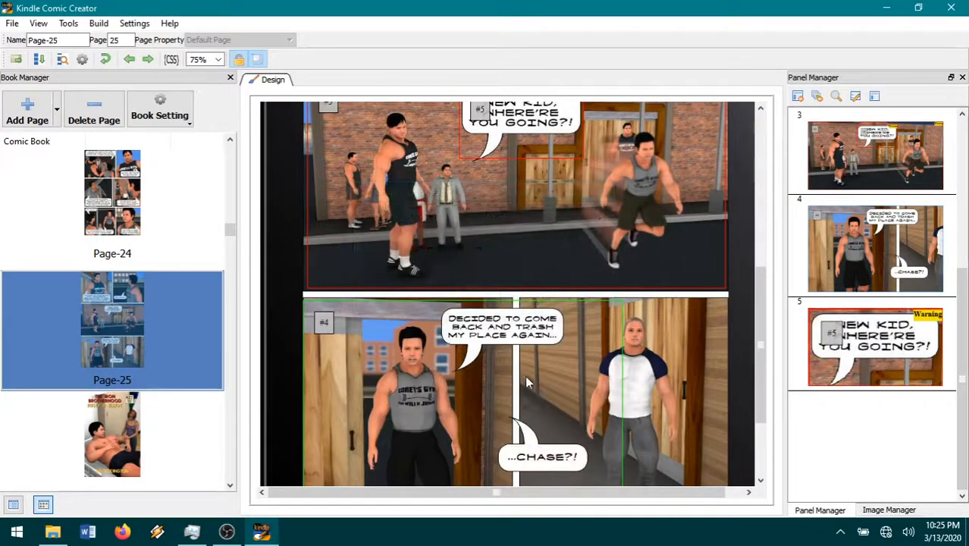
double_click(480, 401)
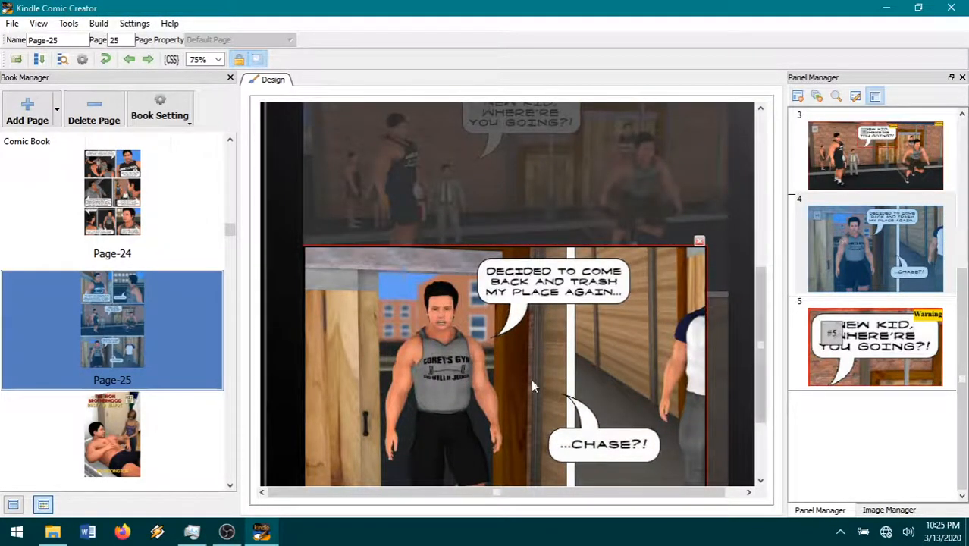
left_click(488, 376)
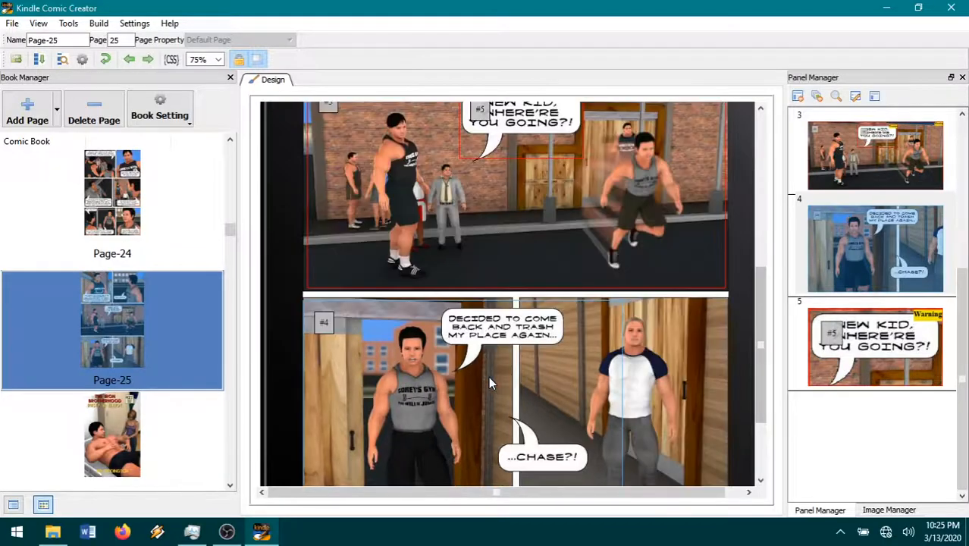
Step: Set the magnification level of panel #4 to 150%
right_click(489, 376)
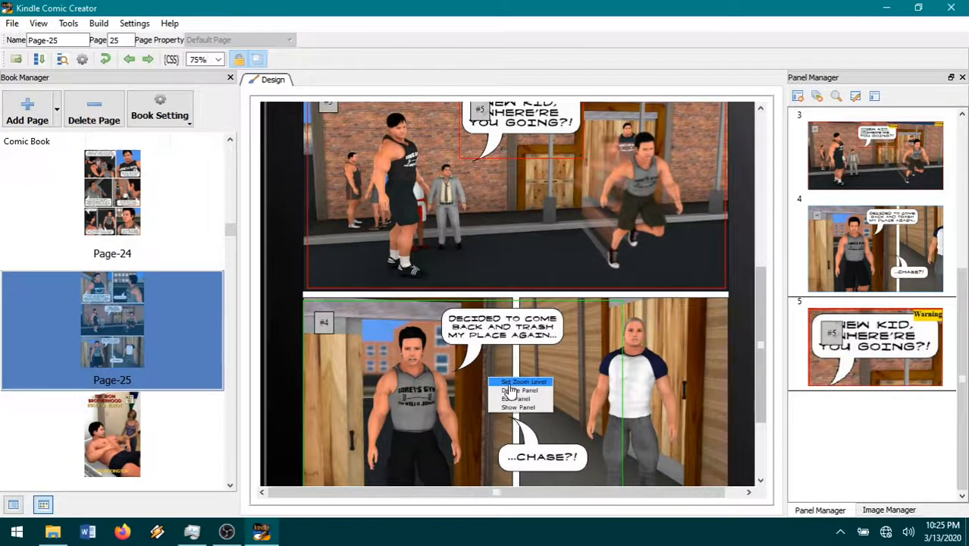
left_click(507, 382)
left_click(520, 261)
left_click(526, 302)
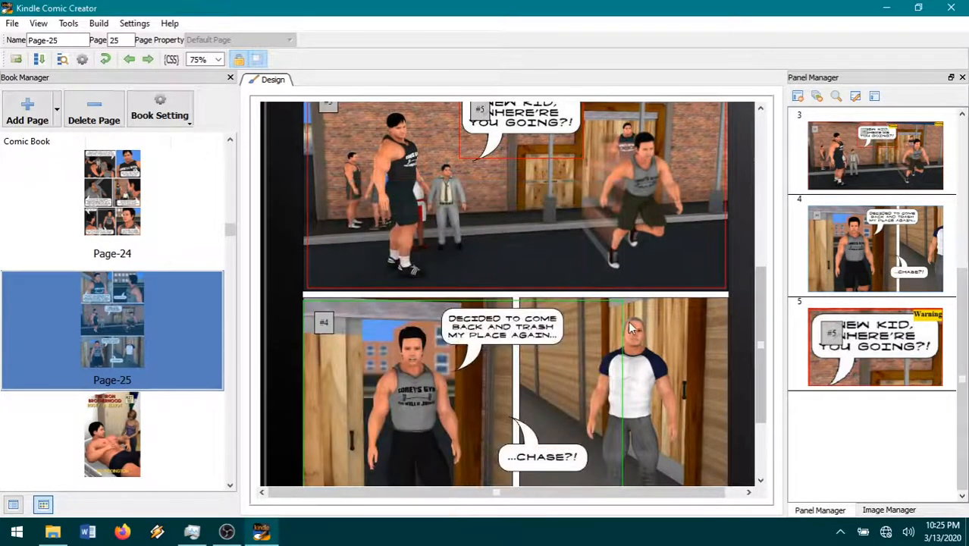
Step: Narrow panel #4 so its right edge ends just past the "...Chase?!" speech bubble, and preview it
left_click_drag(622, 300, 586, 298)
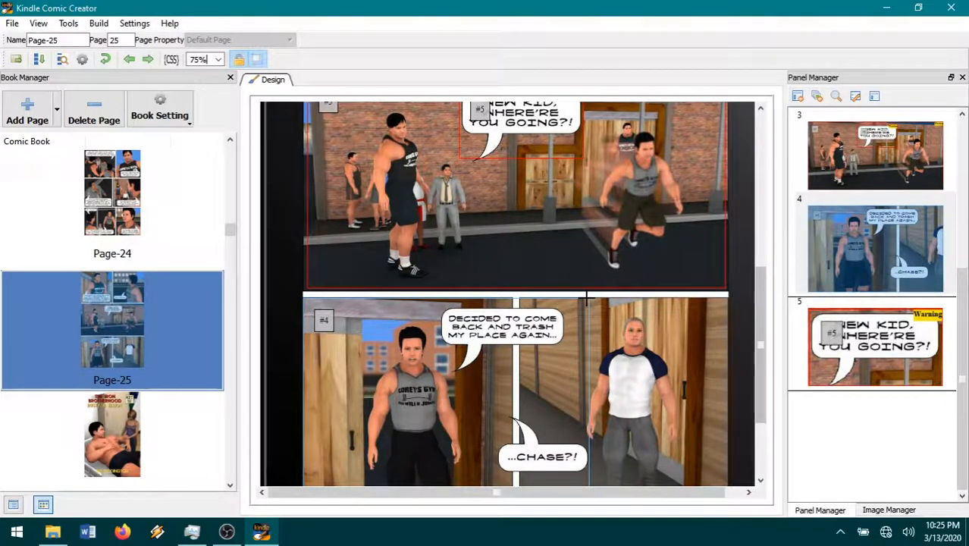
left_click(493, 380)
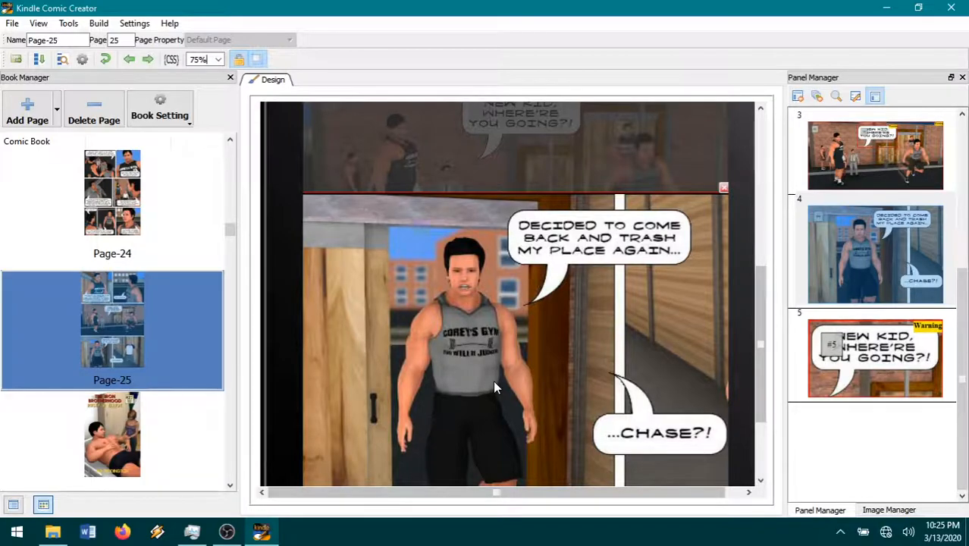
left_click(493, 388)
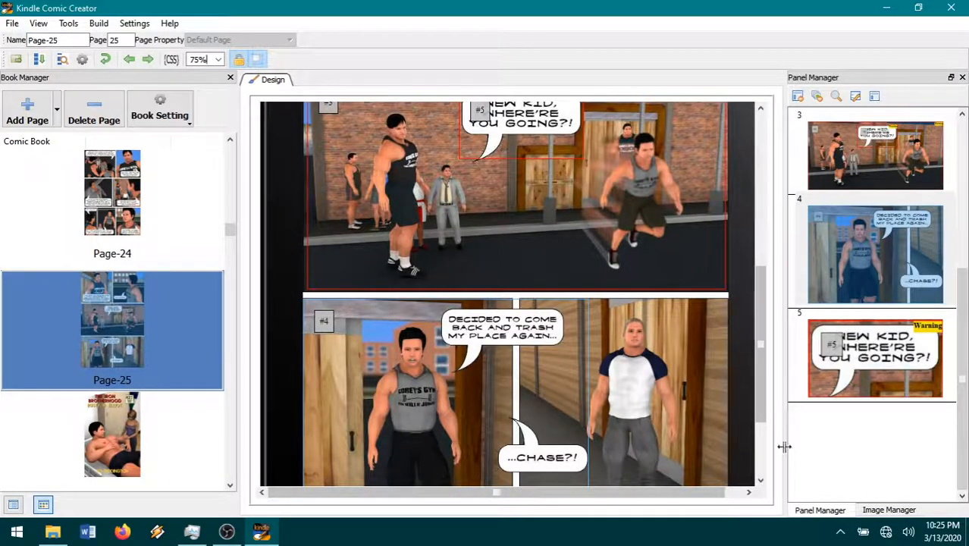
Step: Add a panel over the man in the white shirt and resize it to the artwork's right and lower edges, trimming its left side
right_click(592, 408)
left_click(669, 415)
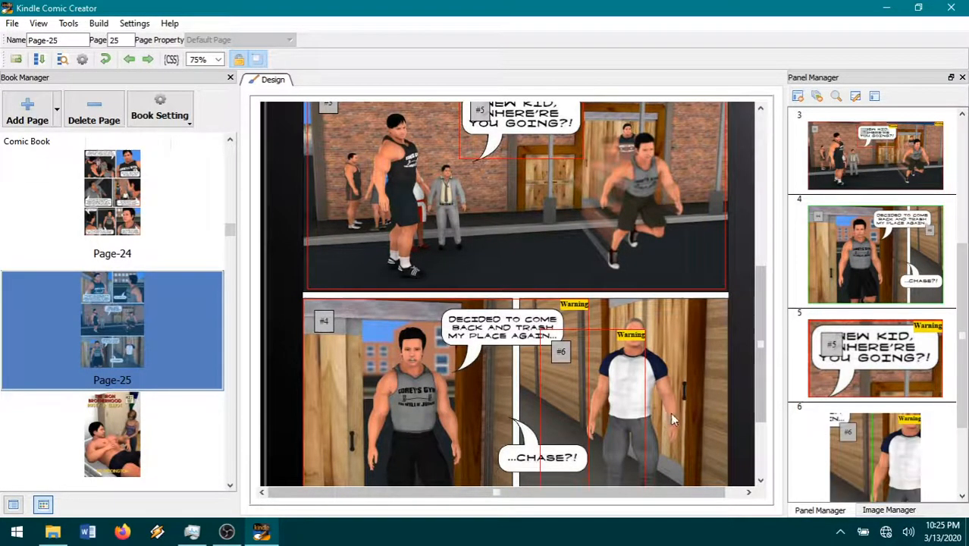
left_click_drag(645, 331, 727, 295)
scroll(607, 364, "down", 2)
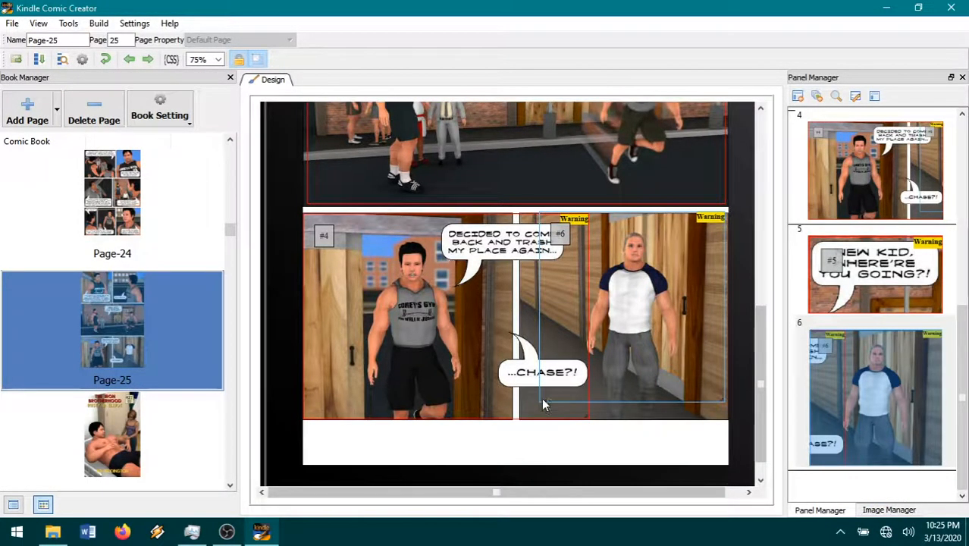
left_click_drag(539, 398, 550, 402)
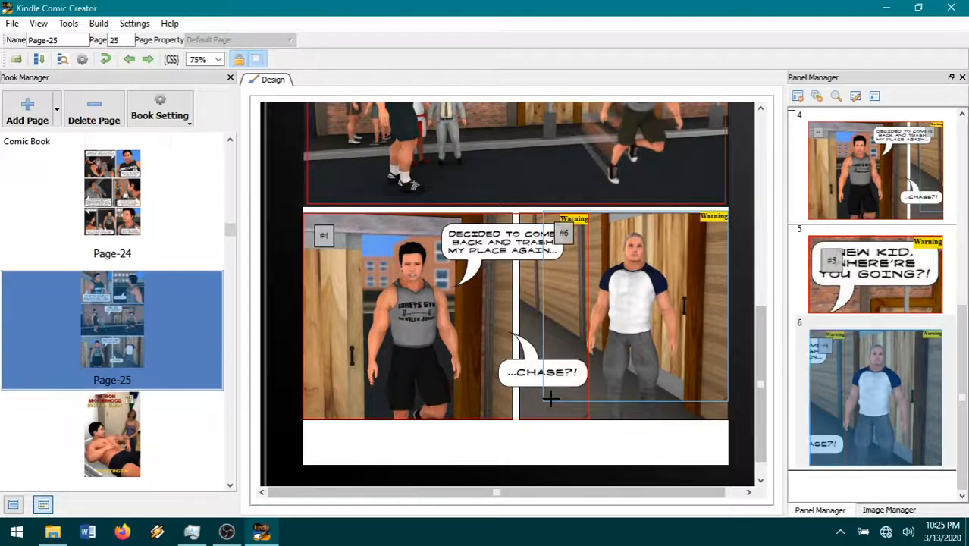
scroll(551, 402, "up", 2)
scroll(556, 409, "down", 3)
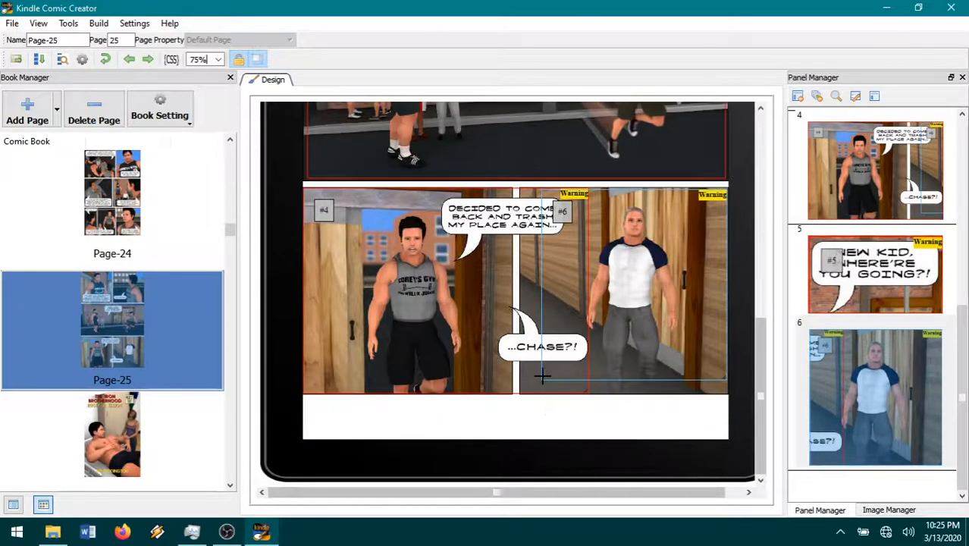
left_click_drag(541, 382, 574, 396)
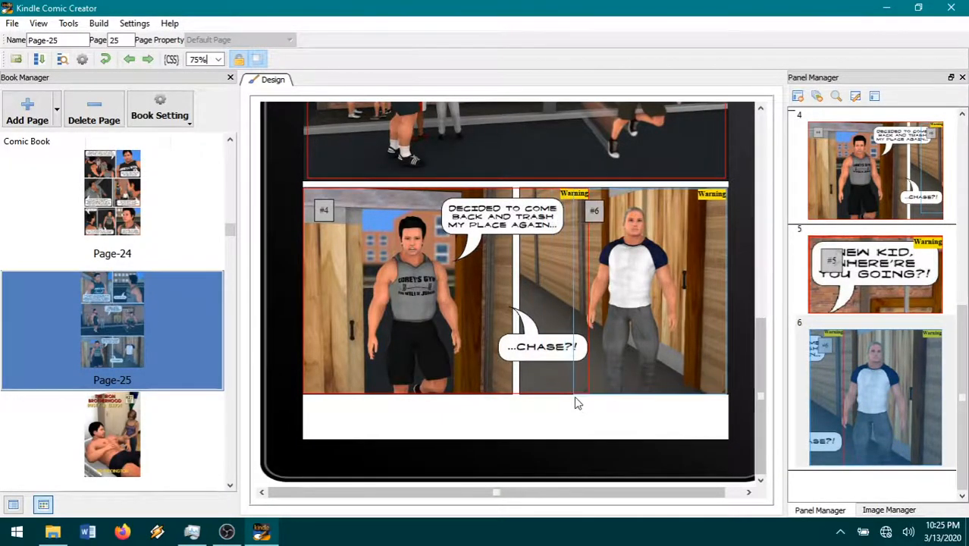
Step: Reorder the "New kid, where're you going?!" speech bubble panel to fourth place, ahead of the bottom-row panels
scroll(557, 388, "up", 2)
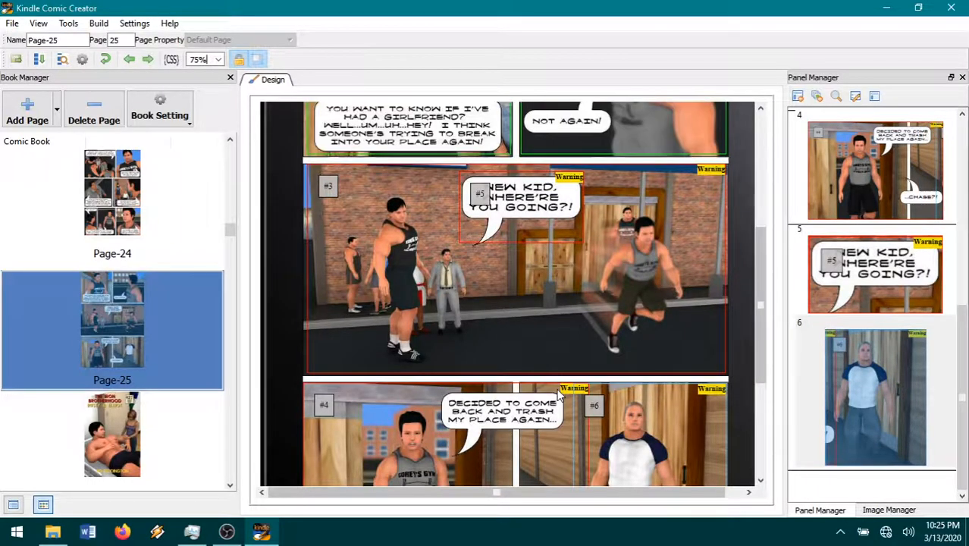
left_click(876, 273)
left_click_drag(876, 273, 883, 207)
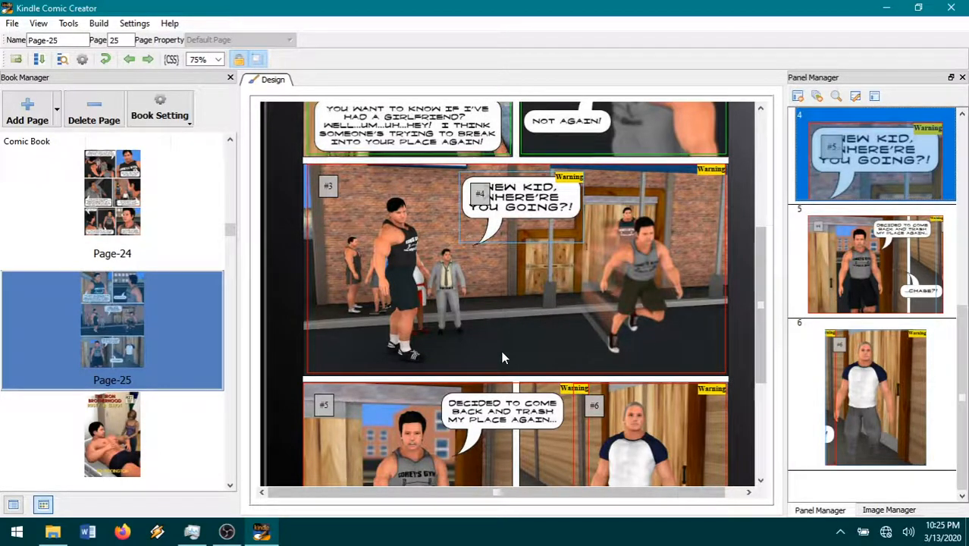
Step: Open Page-26, extend the cover panel's upper-left corner slightly outward, and check its lower edge
left_click(119, 457)
scroll(478, 365, "up", 1)
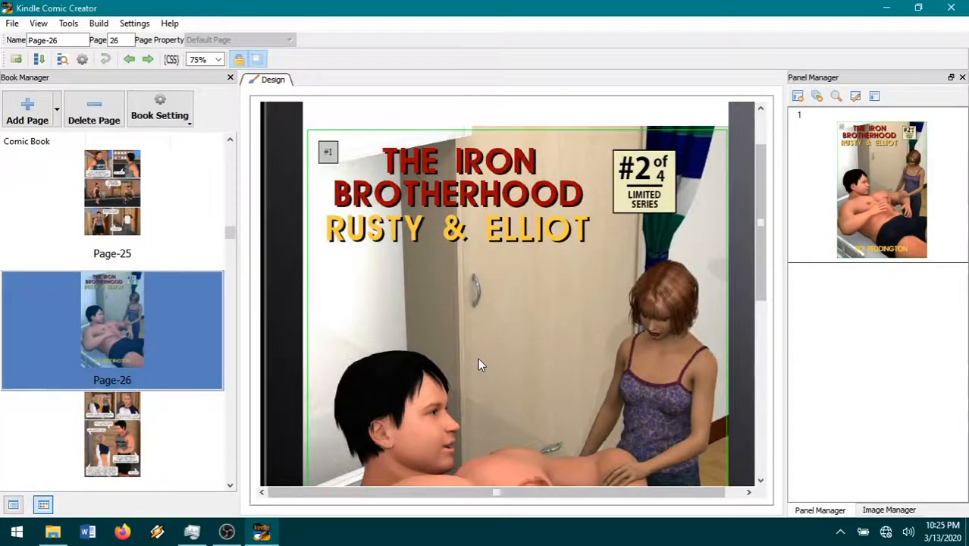
left_click_drag(307, 130, 305, 130)
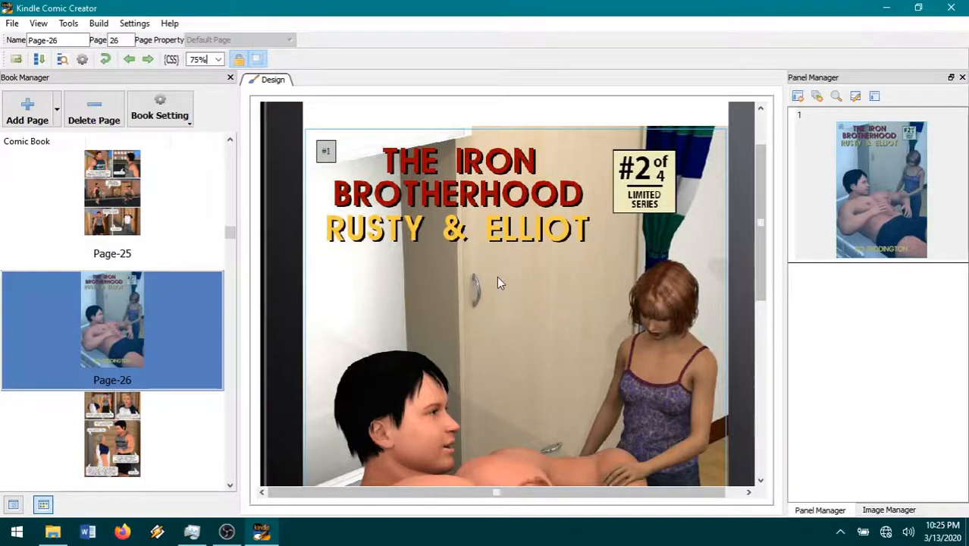
scroll(497, 276, "down", 5)
scroll(501, 288, "down", 2)
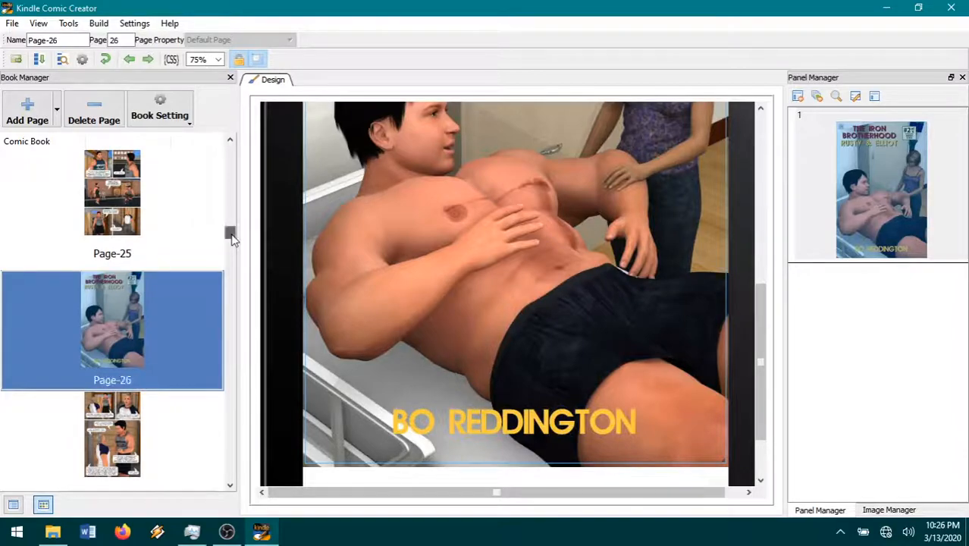
Step: Find Page-54 in the book's page list and open it
mouse_move(233, 238)
left_mouse_down()
mouse_move(228, 459)
mouse_move(231, 238)
left_mouse_up()
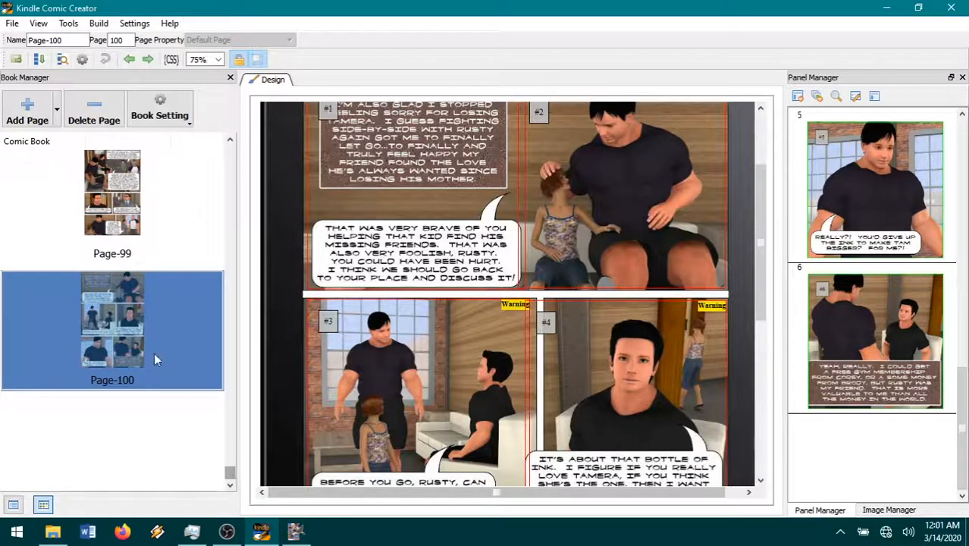
left_click(231, 476)
left_click_drag(231, 476, 231, 326)
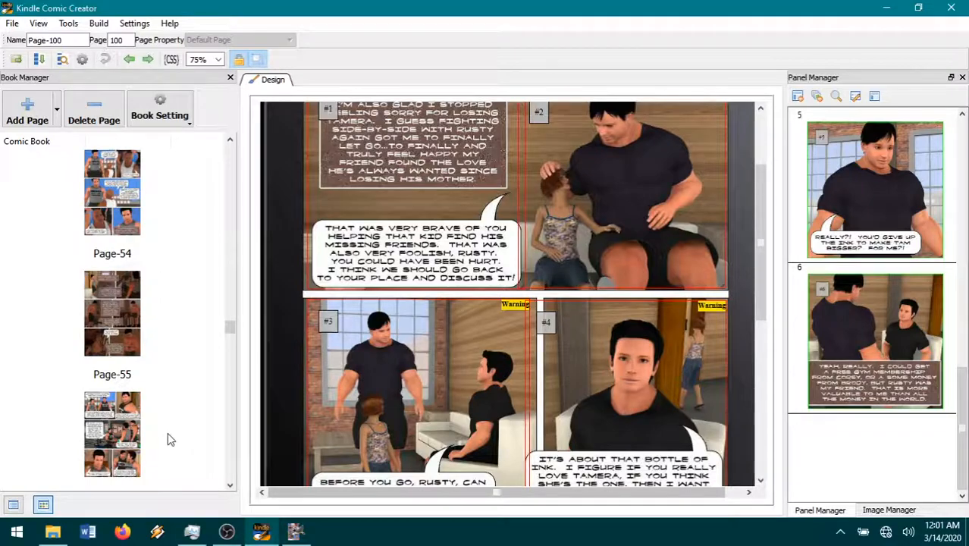
left_click(110, 209)
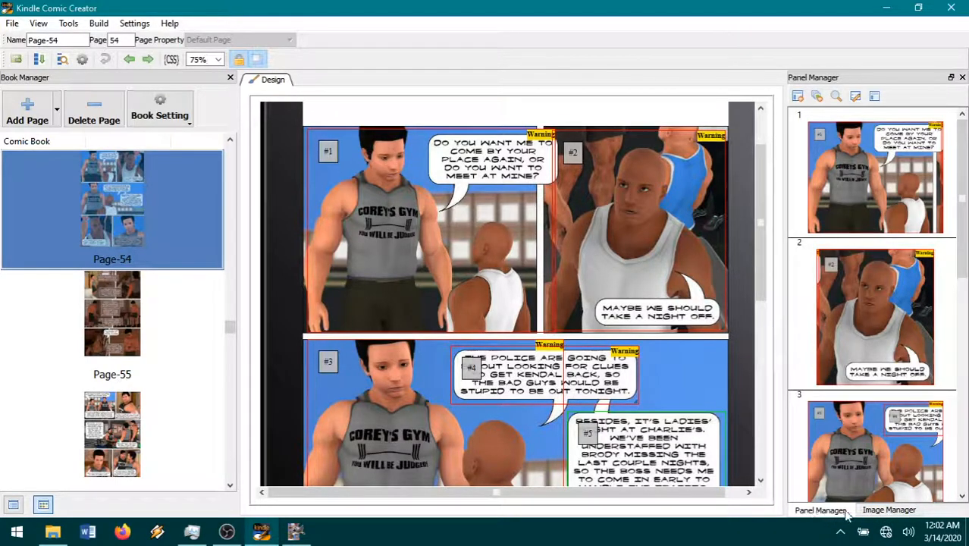
Step: Replace the image of Page-54 with page03 from the pages folder of book 3
left_click(880, 511)
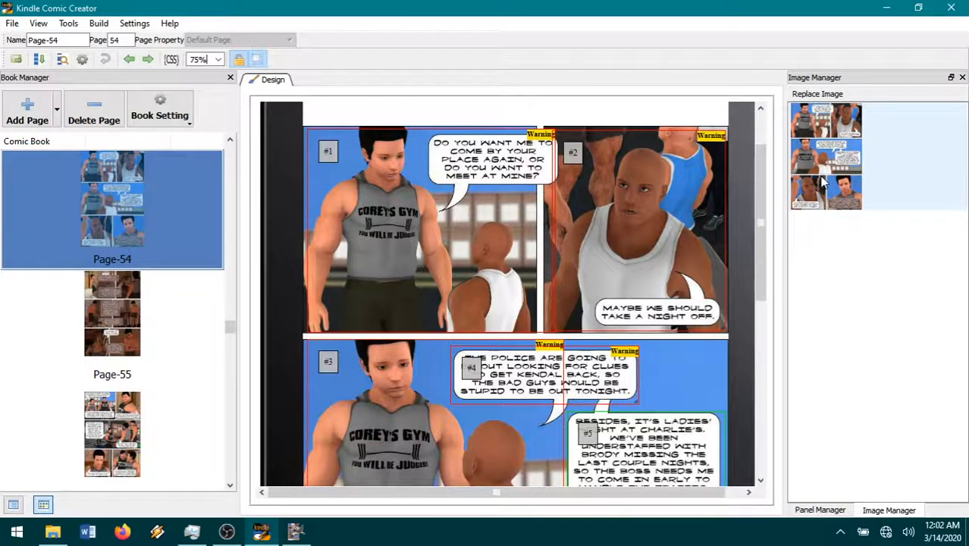
left_click(824, 182)
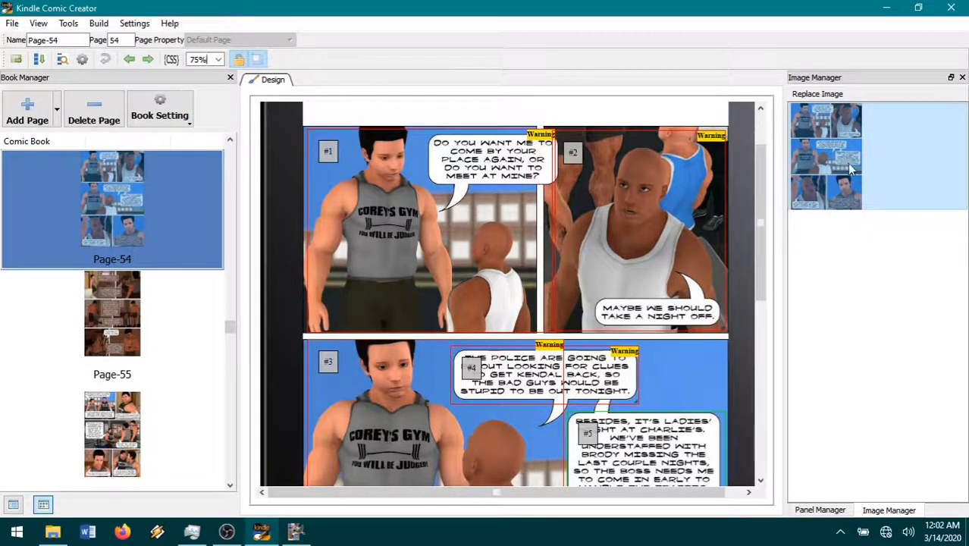
left_click(813, 96)
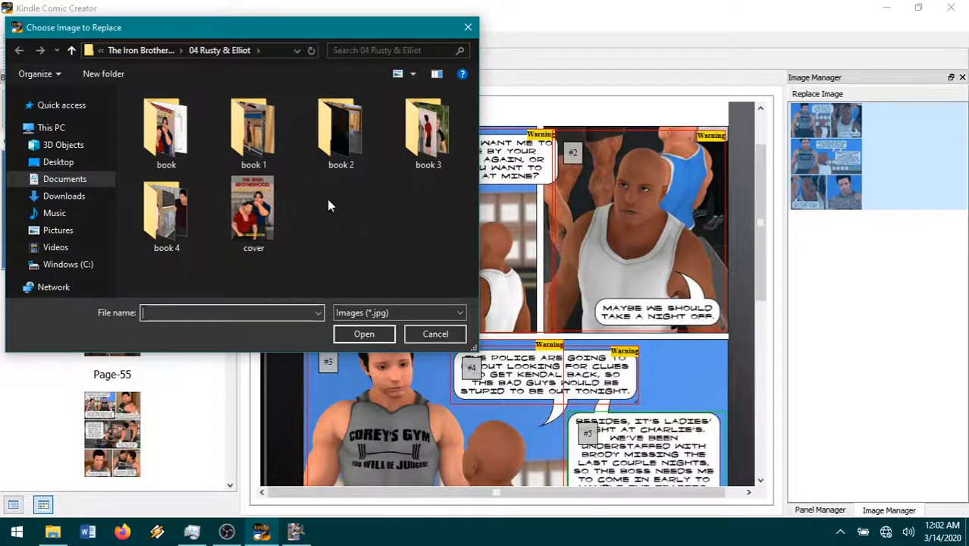
double_click(418, 152)
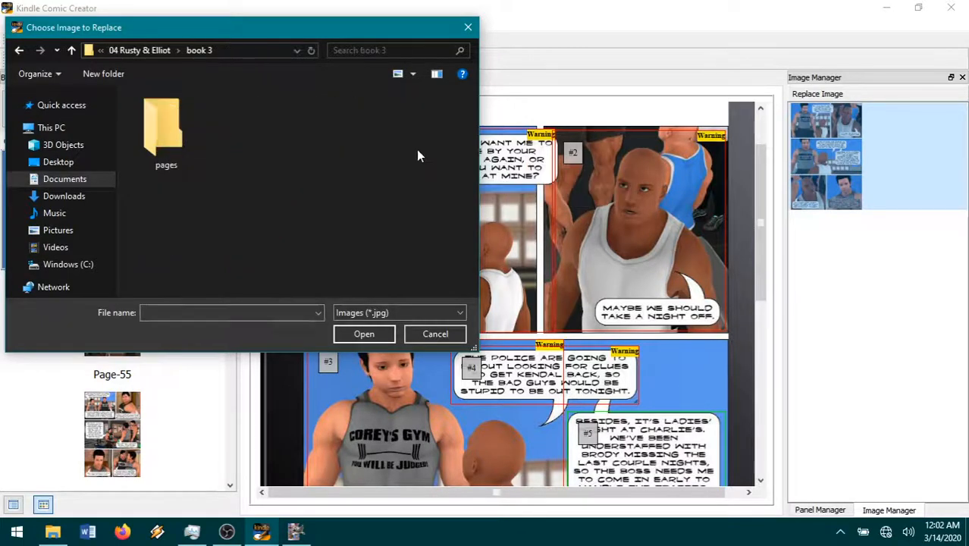
double_click(164, 149)
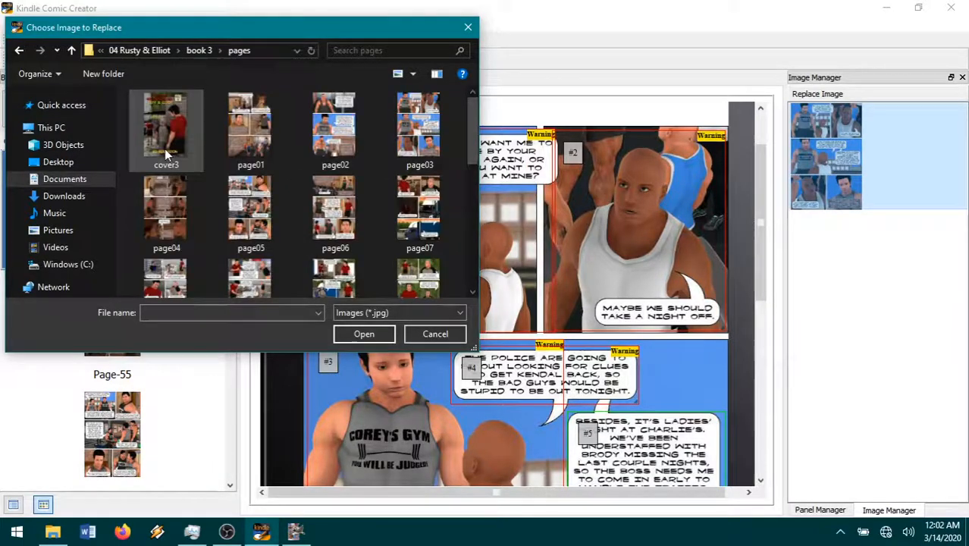
double_click(419, 122)
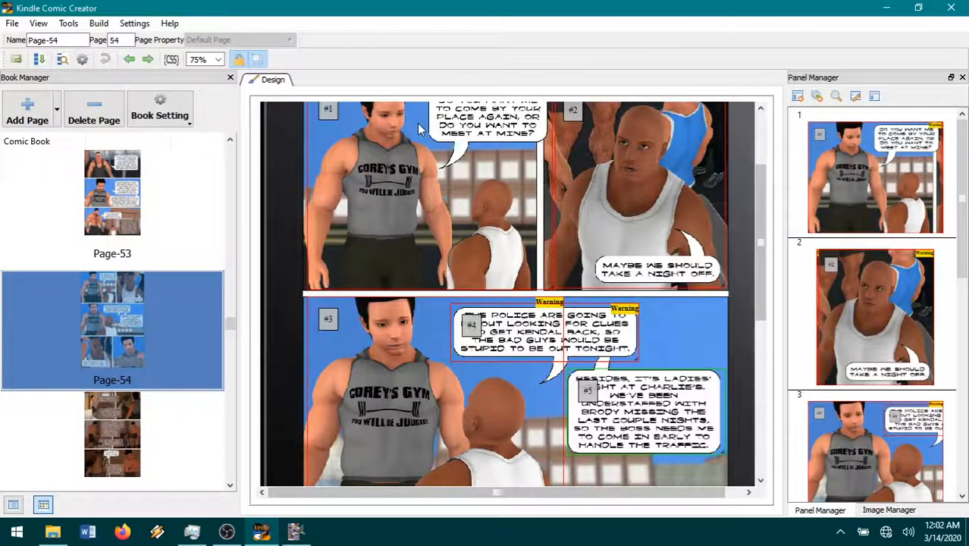
Step: Pull the right edge of panel #1 inward to just beside its speech bubble and preview the panel
scroll(491, 287, "up", 2)
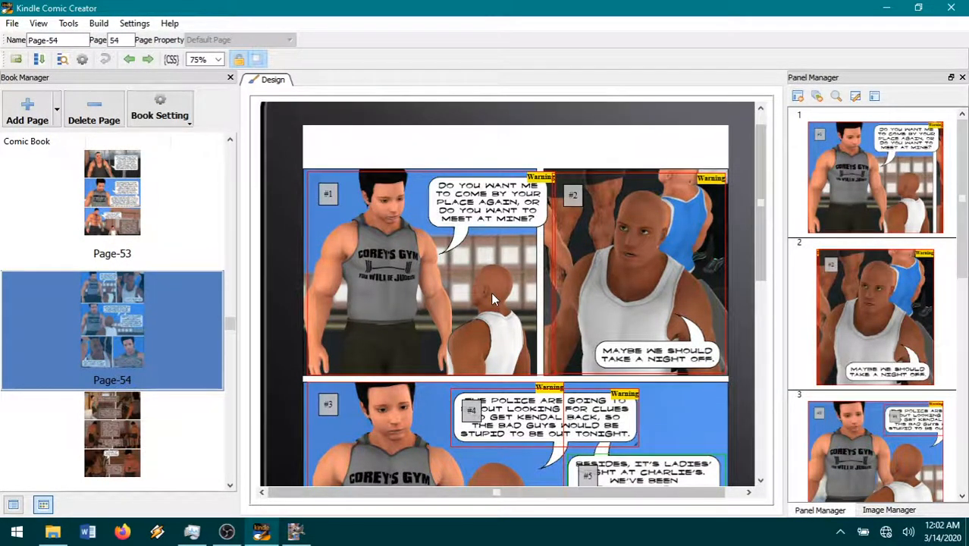
left_click_drag(551, 373, 540, 369)
double_click(540, 370)
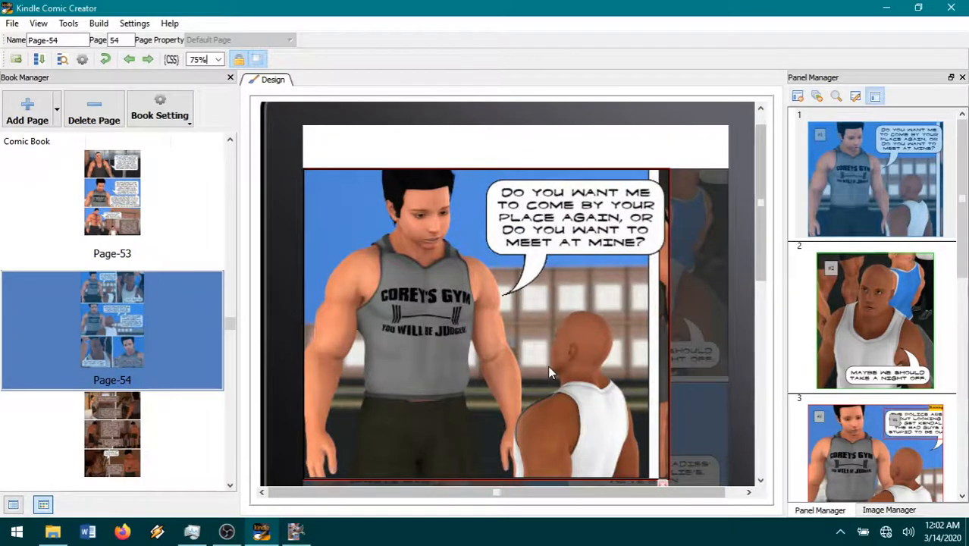
left_click(548, 365)
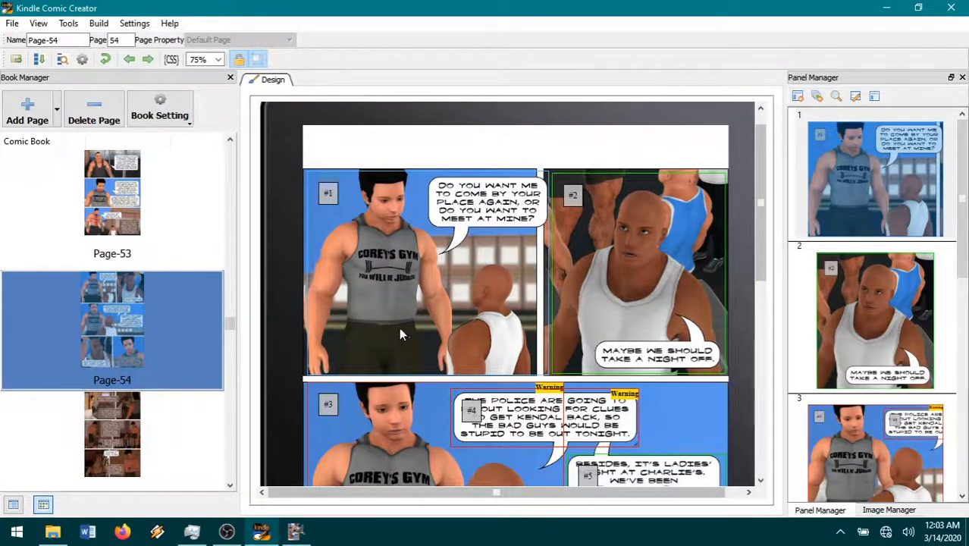
left_click(889, 510)
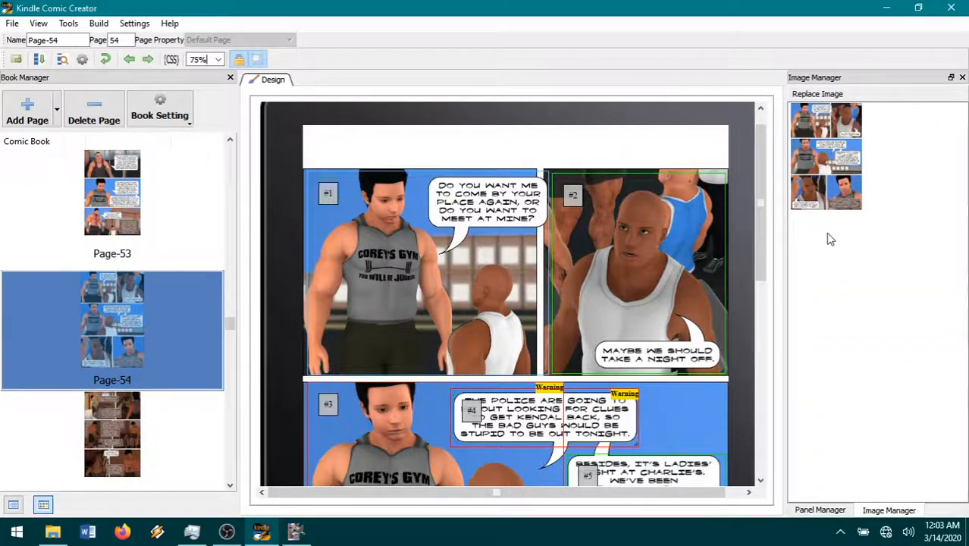
left_click(837, 94)
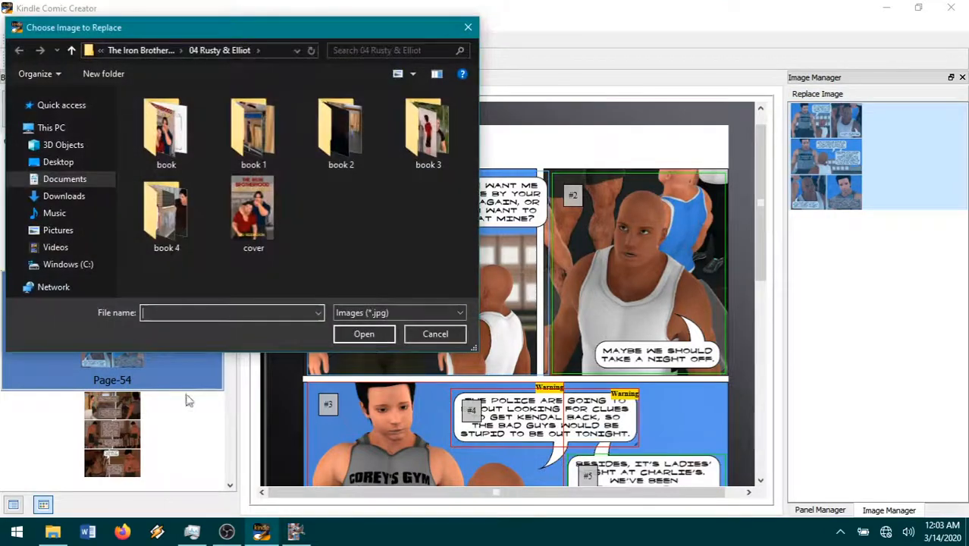
left_click(411, 331)
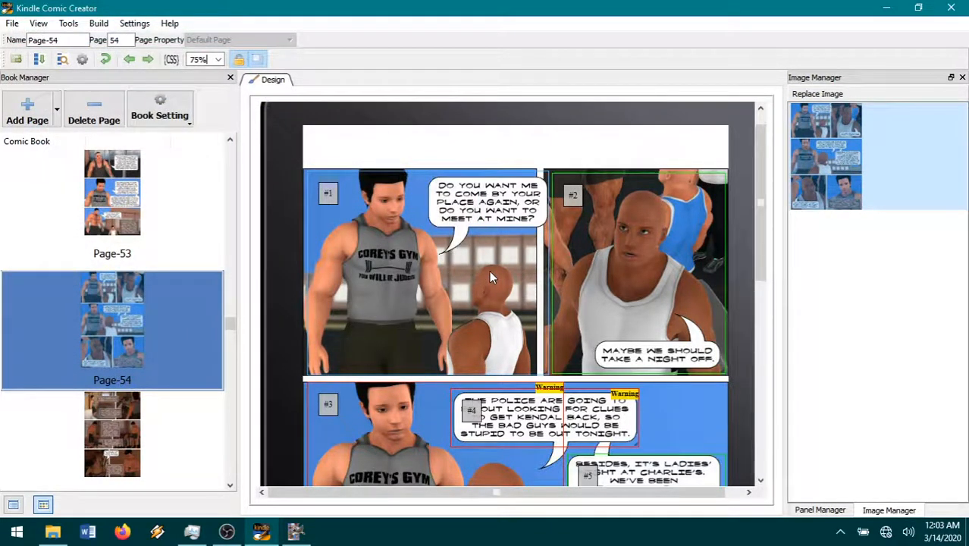
left_click(551, 372)
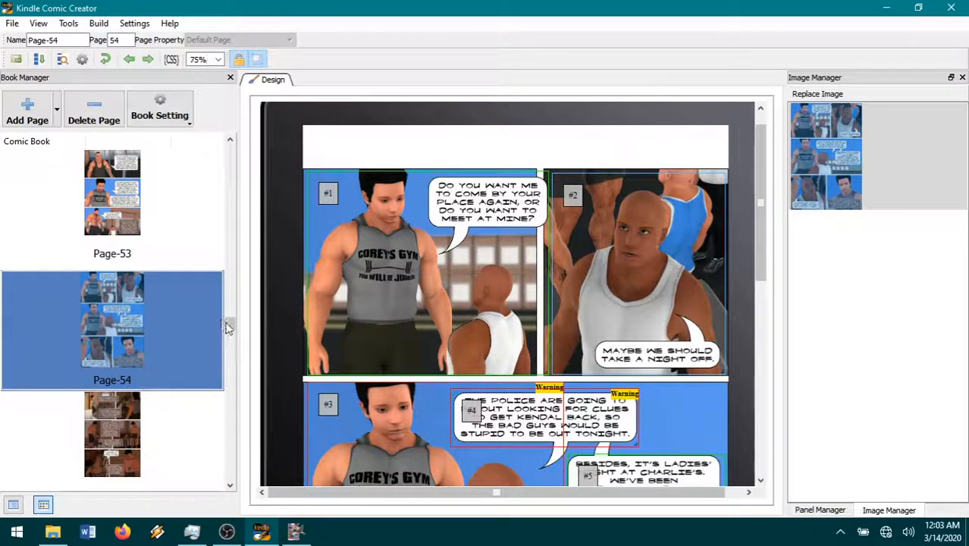
Step: Return to the start of the book's page list and save the book
left_click_drag(230, 324, 231, 150)
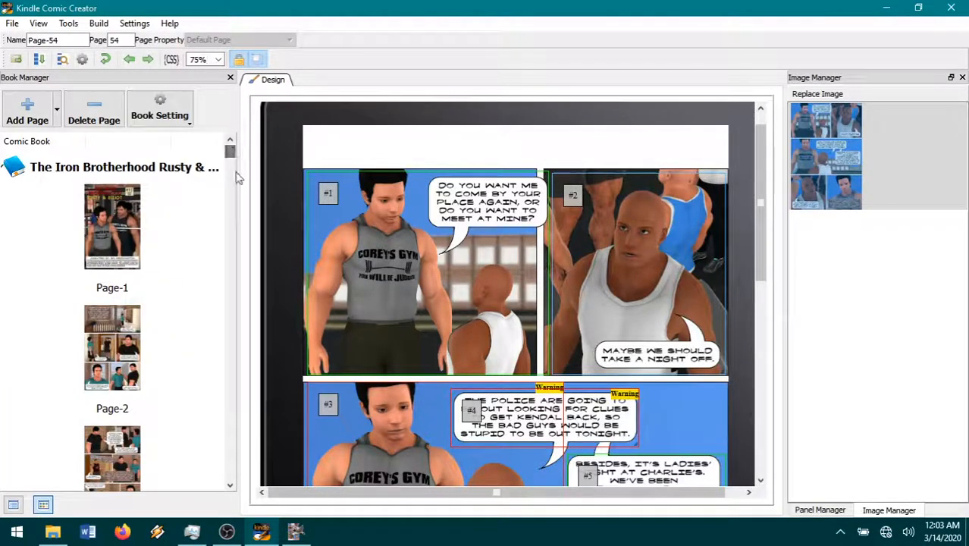
left_click(15, 25)
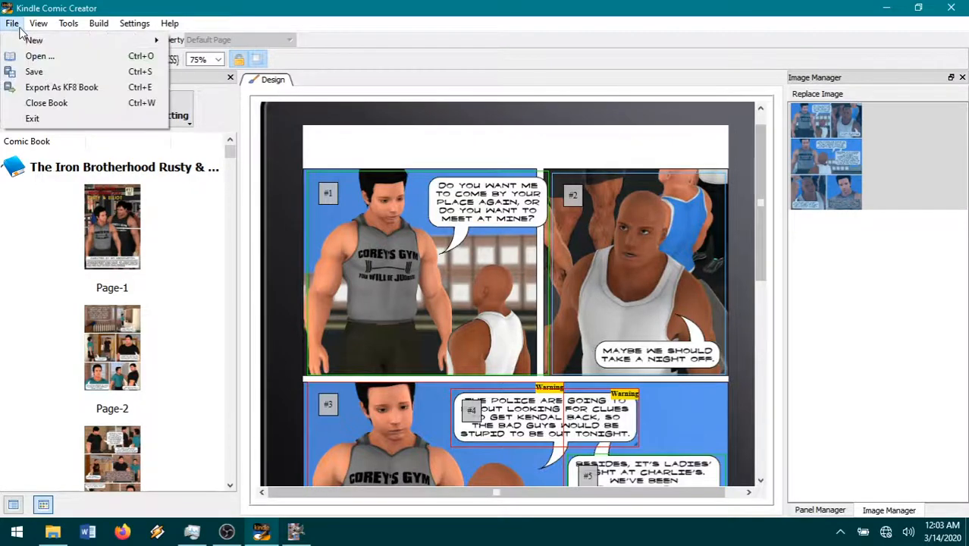
left_click(33, 72)
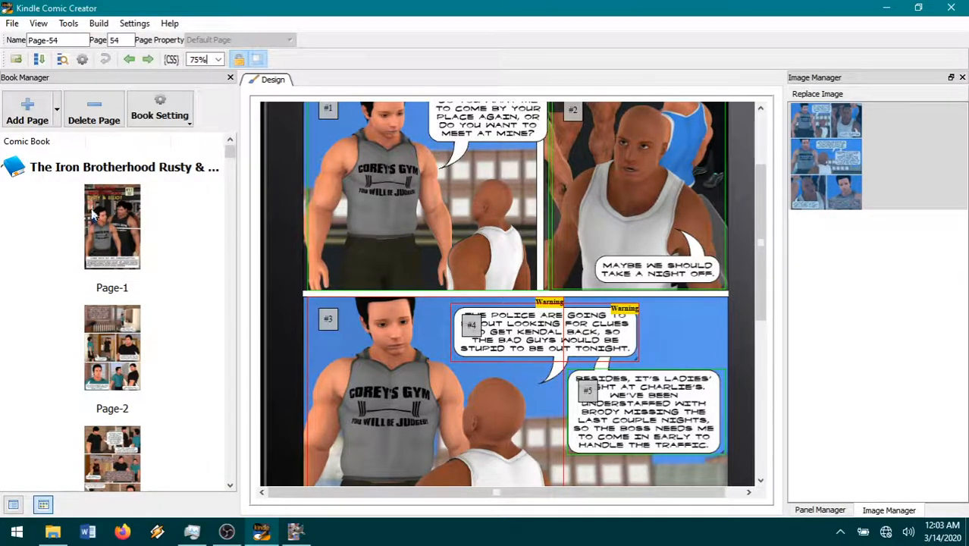
Step: Look through the book's page list, from the first cover past the second cover to the pages around Page-39 and back
scroll(104, 318, "down", 15)
scroll(106, 336, "down", 20)
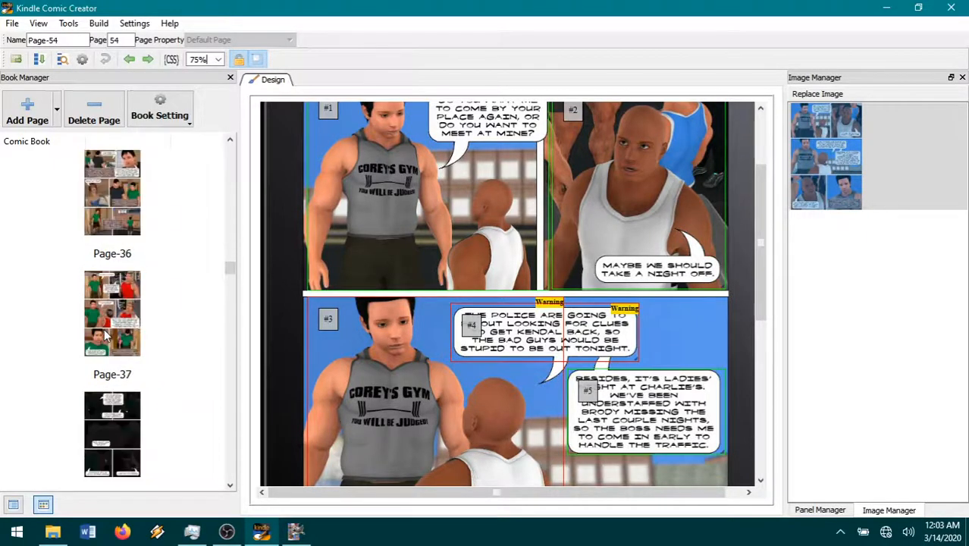
scroll(106, 338, "up", 6)
scroll(106, 336, "up", 20)
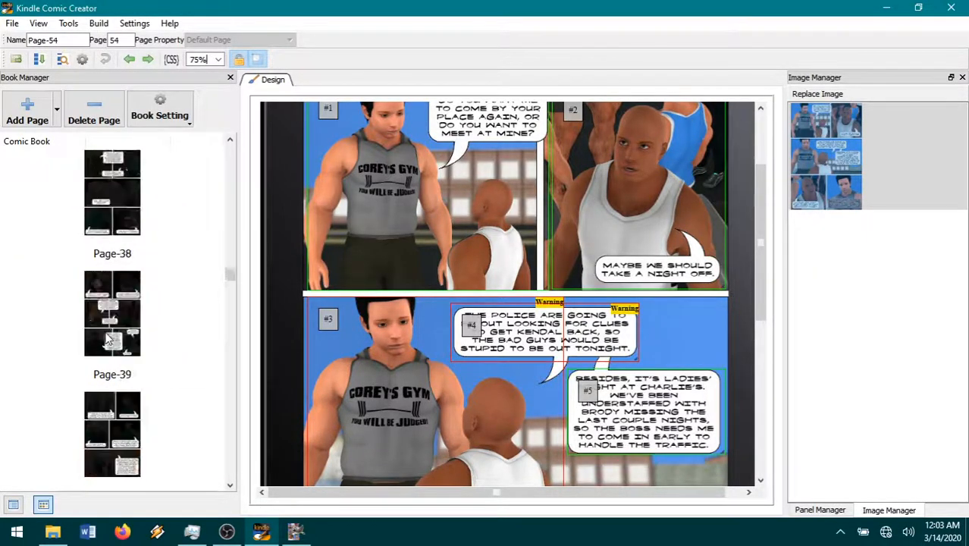
scroll(118, 318, "up", 20)
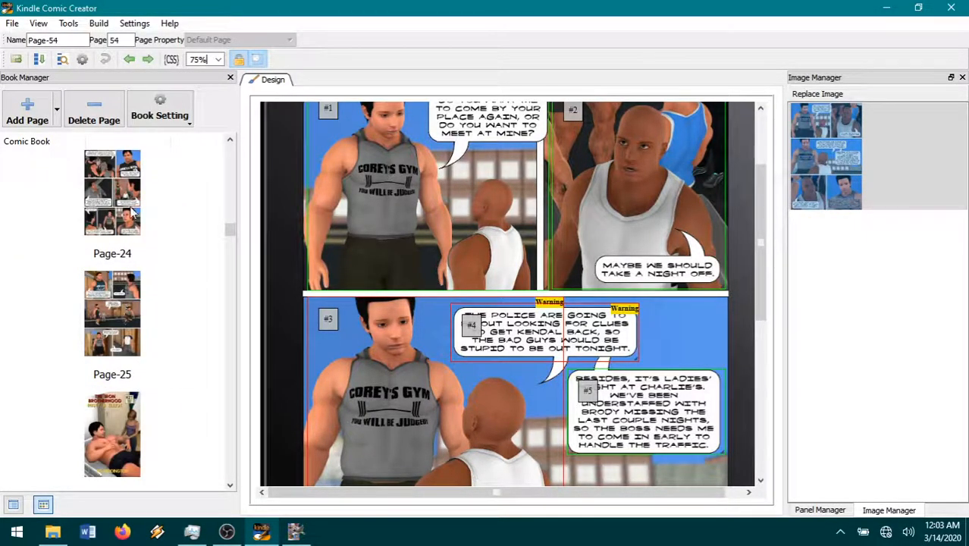
scroll(118, 318, "up", 5)
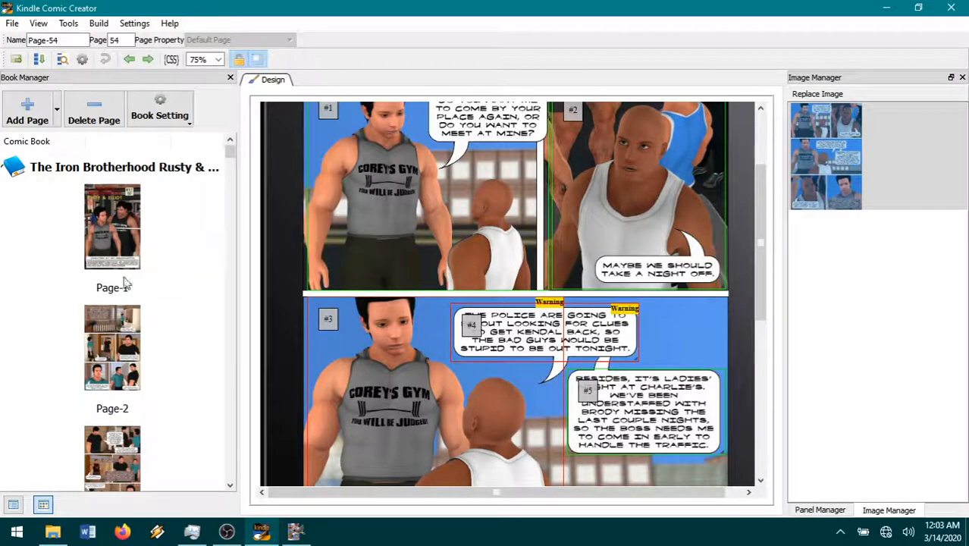
mouse_move(233, 162)
left_mouse_down()
mouse_move(237, 484)
mouse_move(248, 261)
mouse_move(231, 156)
left_mouse_up()
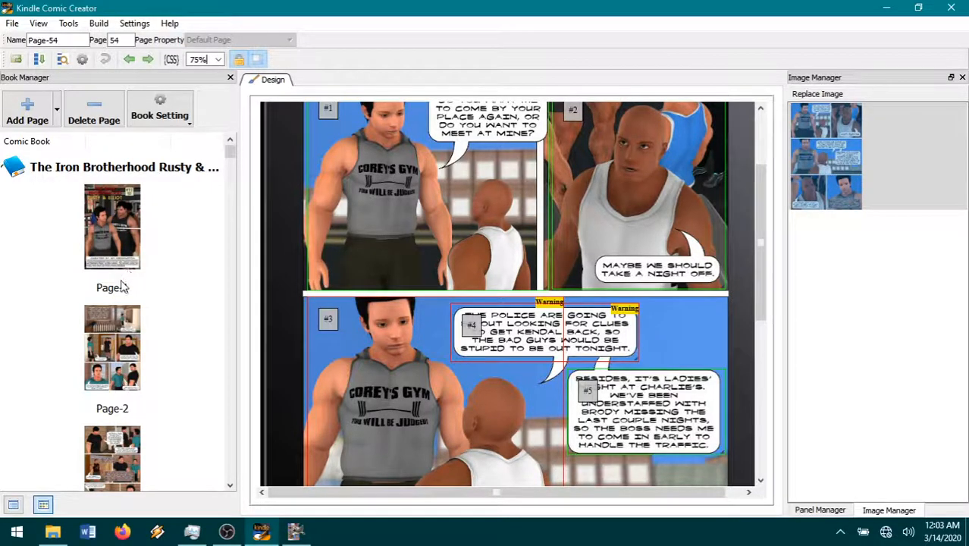
scroll(114, 462, "down", 20)
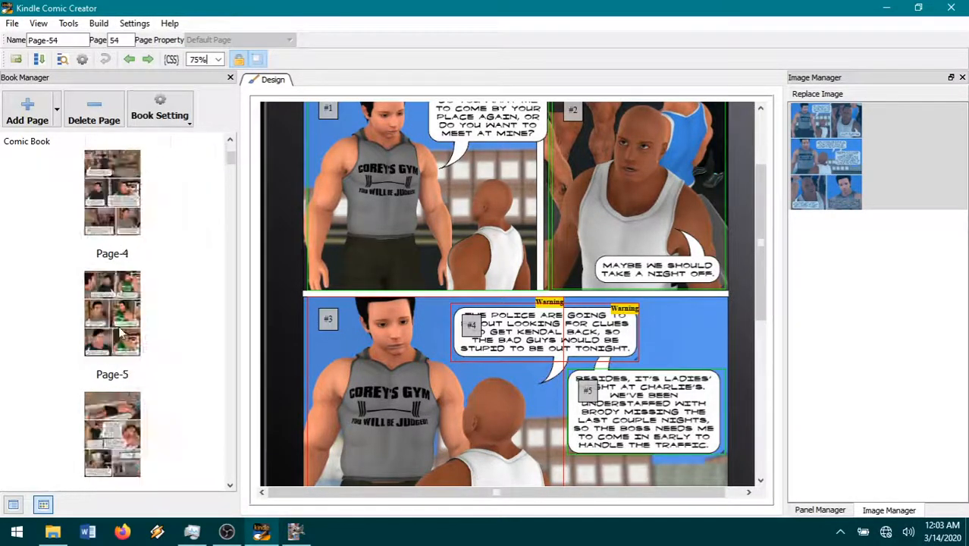
scroll(128, 385, "up", 3)
scroll(127, 385, "up", 12)
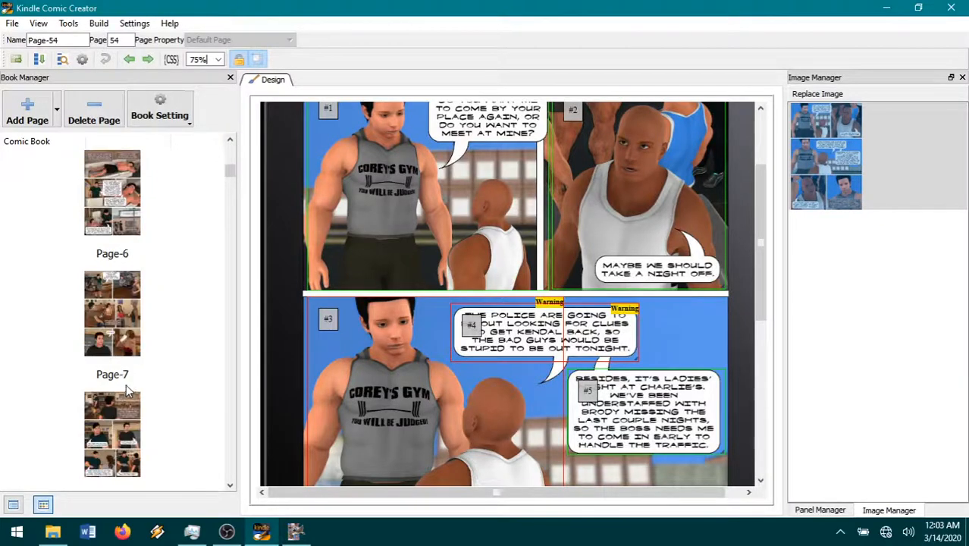
left_click_drag(231, 173, 230, 154)
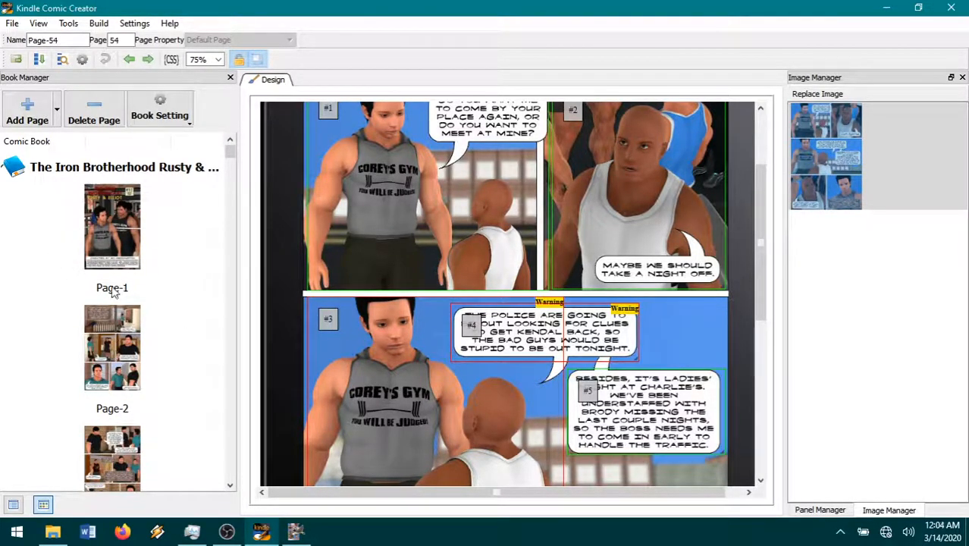
Step: Open Page-1 and examine the cover down to the credits and copyright notice
left_click(113, 224)
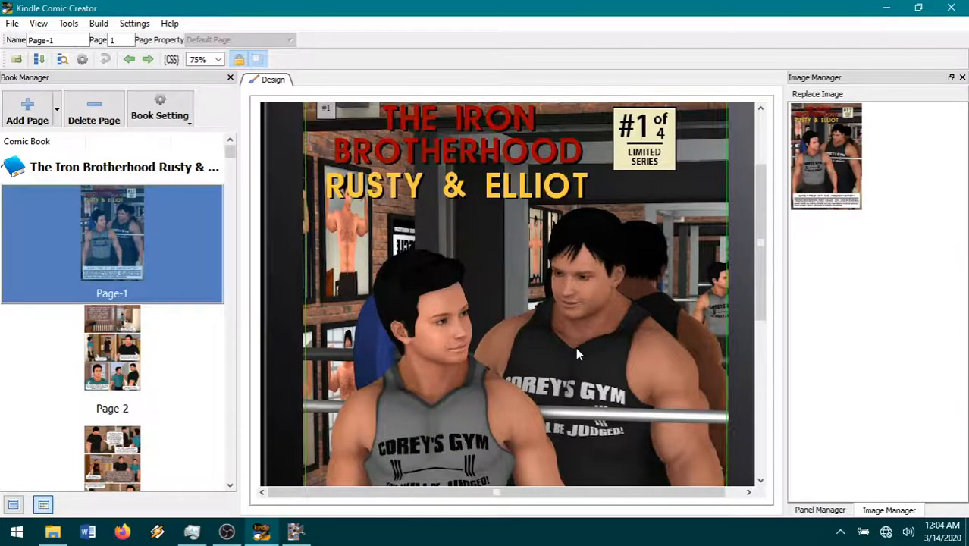
scroll(572, 360, "down", 3)
scroll(570, 359, "down", 3)
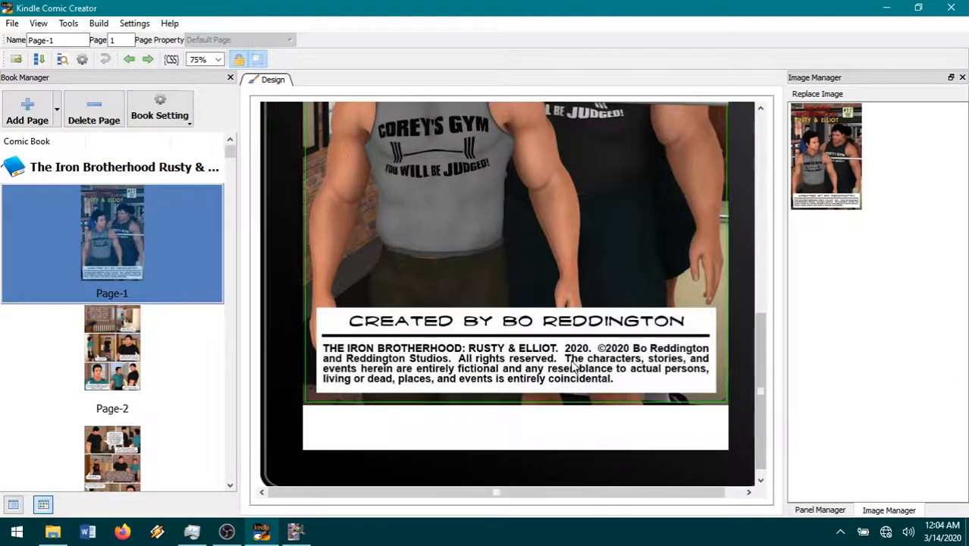
scroll(571, 359, "up", 4)
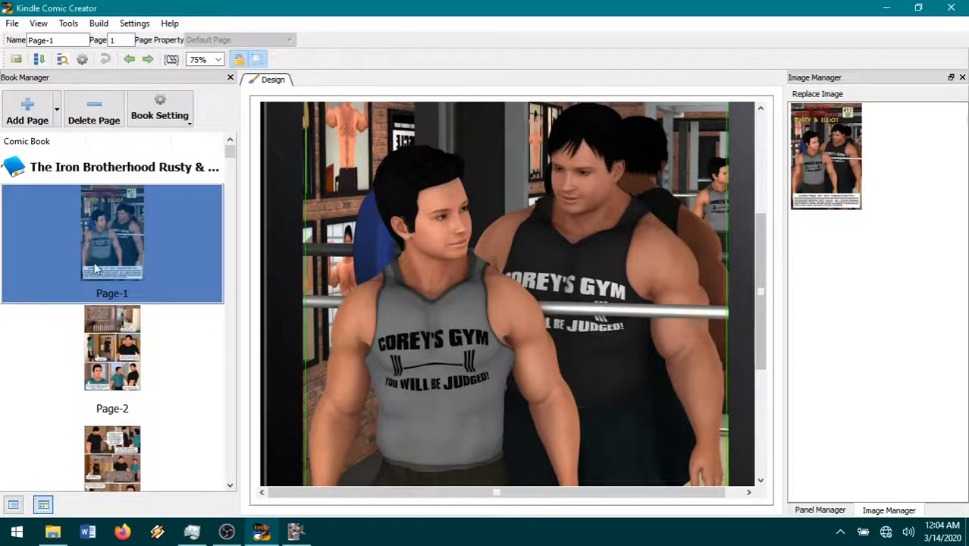
Step: Rename the cover page, Page-1, as Part-1
left_click_drag(38, 44, 45, 40)
left_click(46, 40)
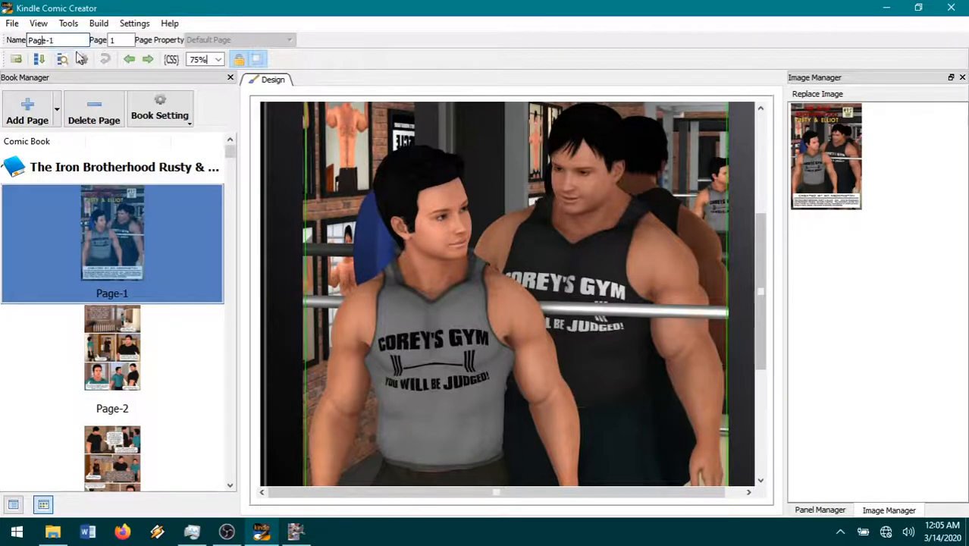
key("BackSpace")
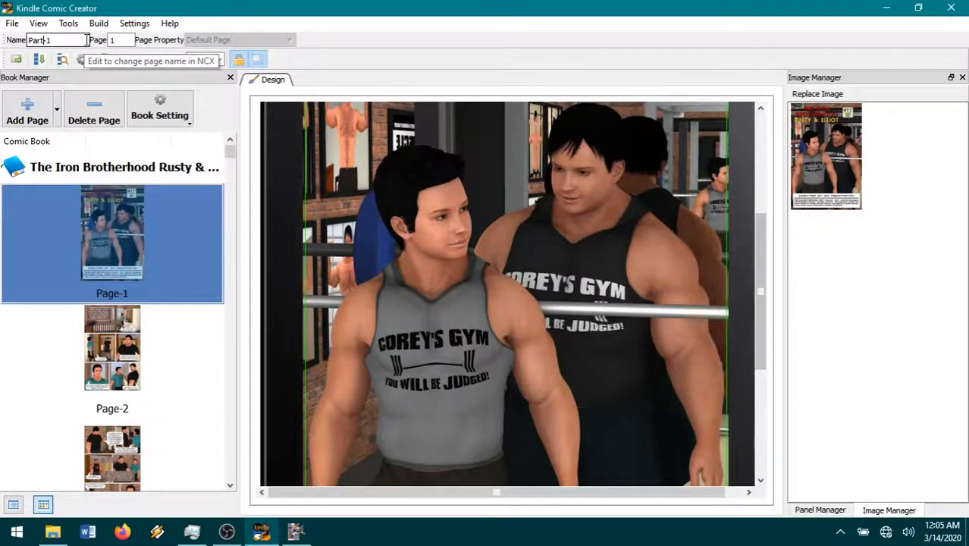
key("Return")
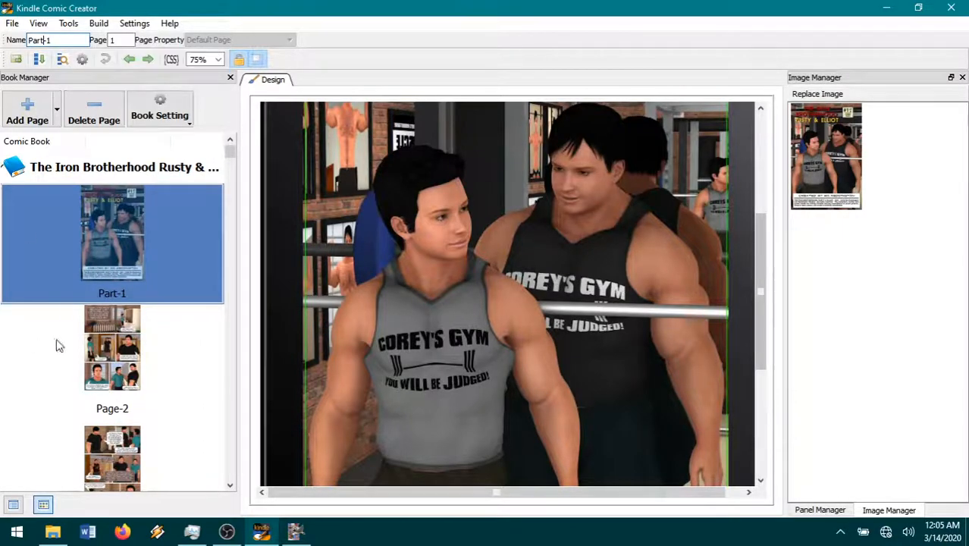
Step: Rename the book's second page as Page-1 and its third page as Page-2
left_click(115, 414)
left_click(65, 41)
key("BackSpace")
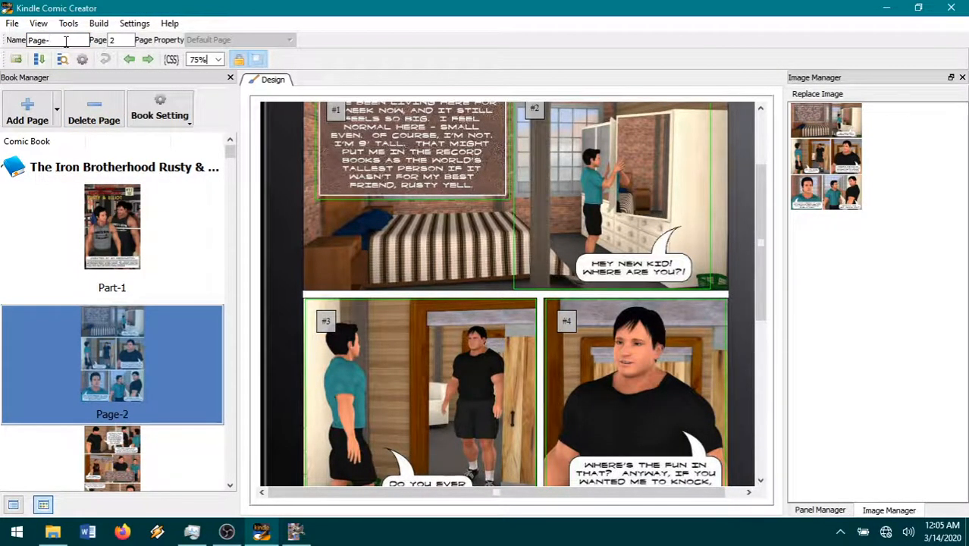
key("Return")
left_click(113, 447)
left_click(77, 39)
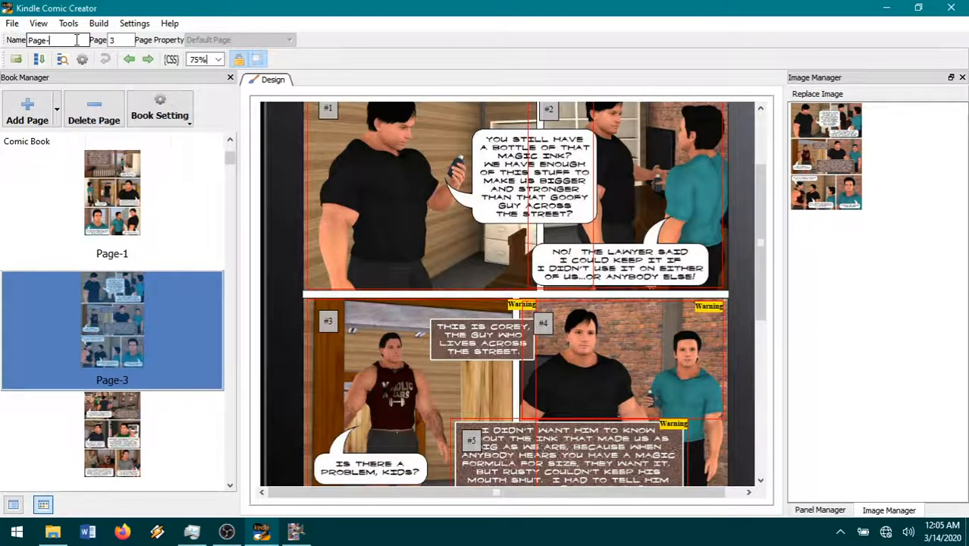
Step: Rename the book's fourth page as Page-3 and its fifth page as Page-4
left_click(118, 421)
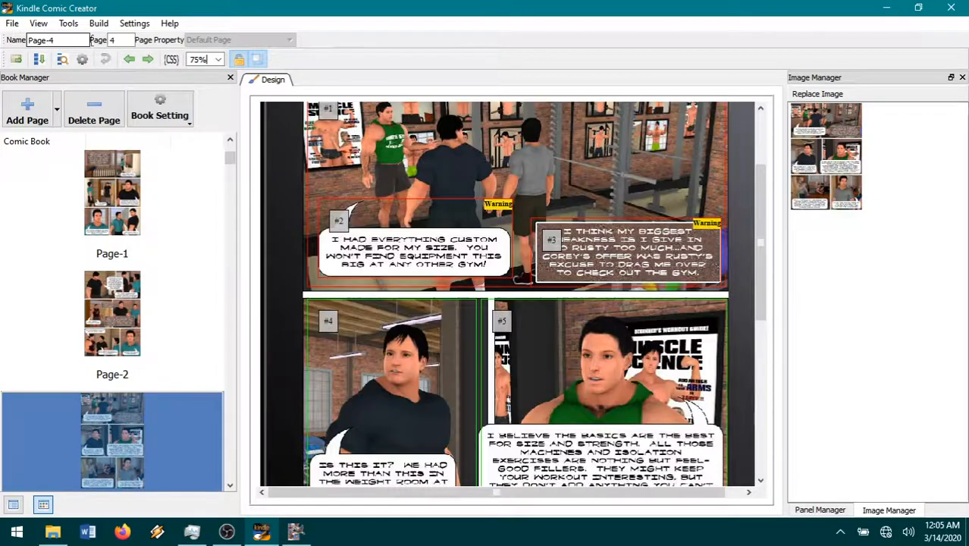
left_click(80, 39)
key("BackSpace")
type("3")
key("Return")
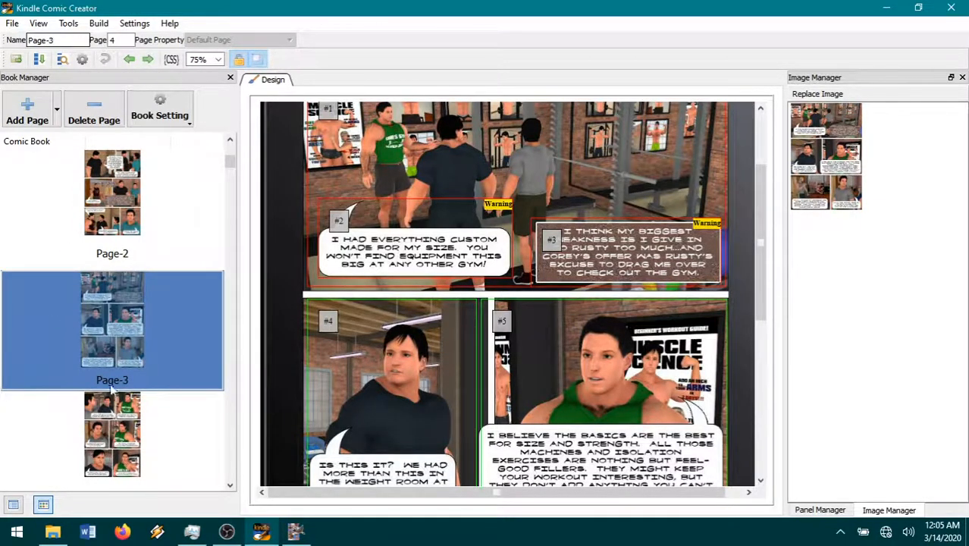
left_click(119, 438)
left_click(68, 40)
key("BackSpace")
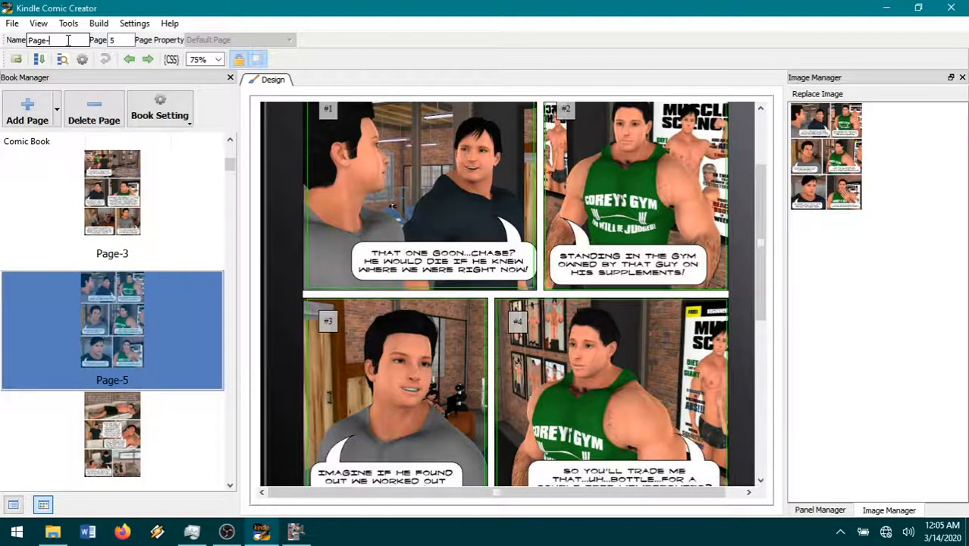
type("4")
key("Return")
Step: Rename the book's sixth page as Page-5 and its seventh page as Page-6
left_click(119, 447)
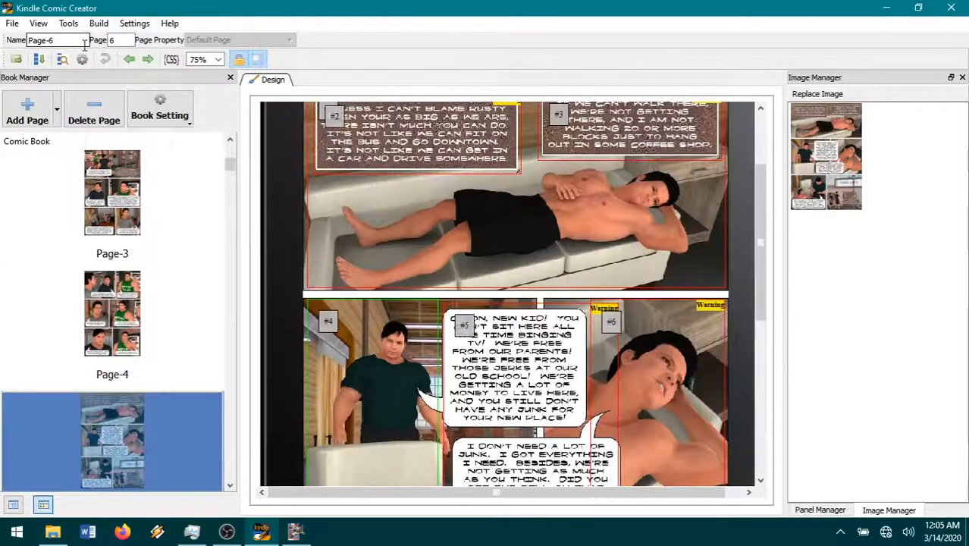
key("BackSpace")
type("5")
key("Return")
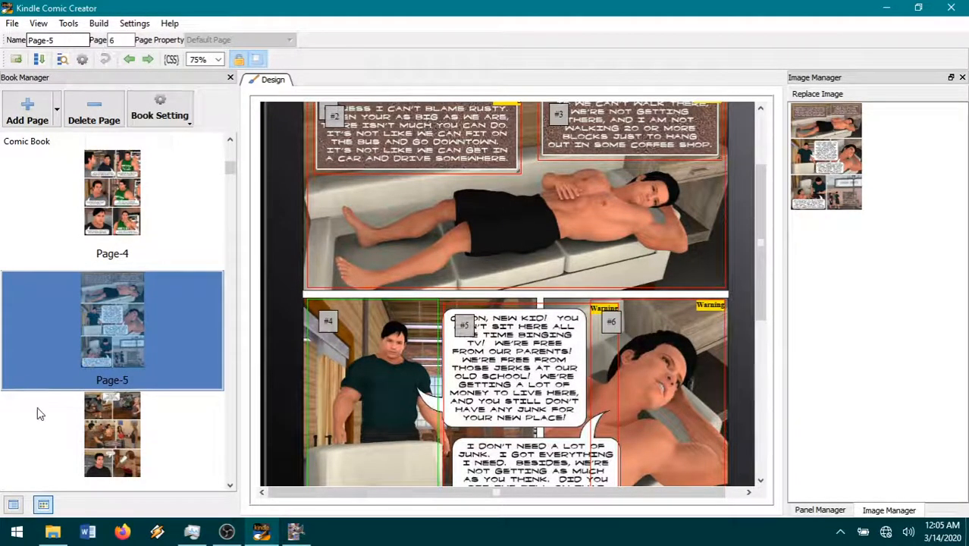
left_click(105, 454)
left_click(67, 42)
key("BackSpace")
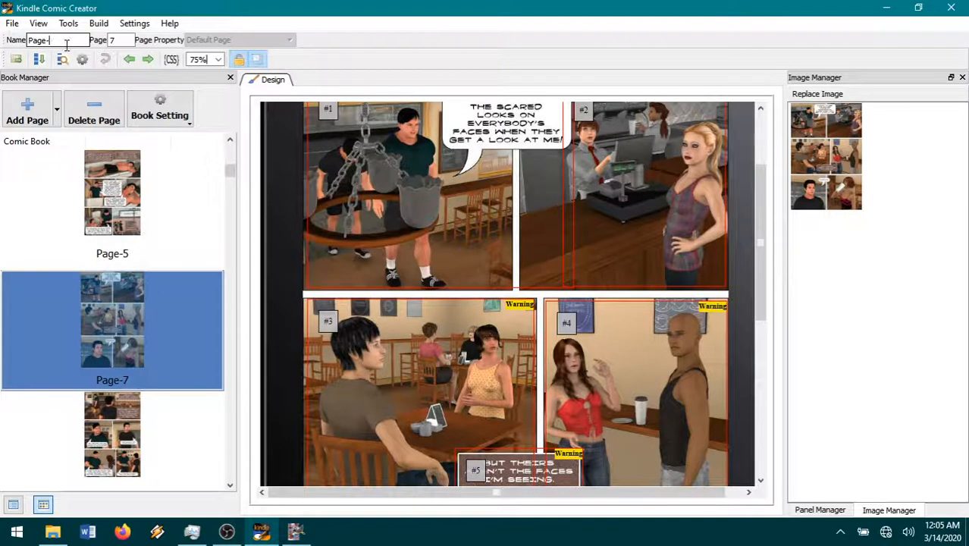
type("6")
key("Return")
Step: Rename the book's eighth page as Page-9 directly in the page list
left_click(104, 432)
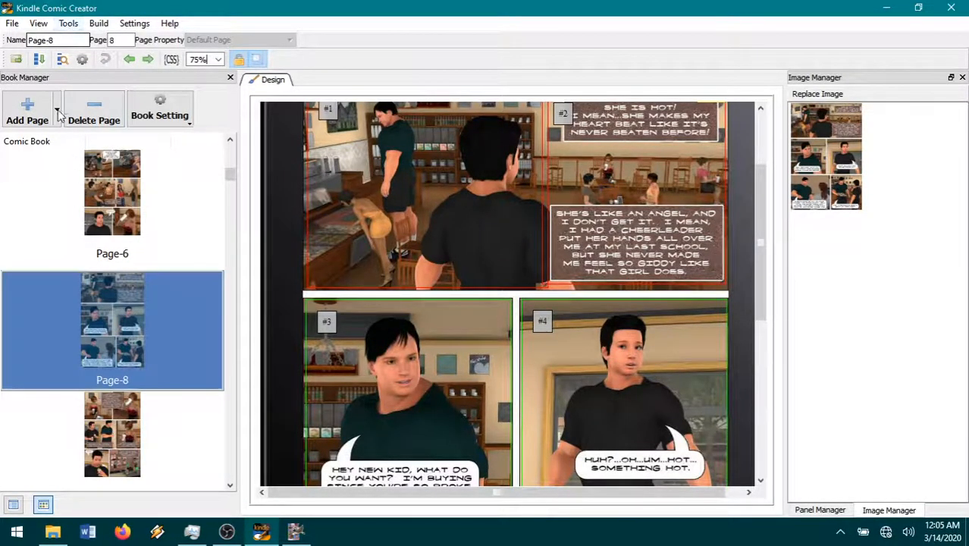
left_click(116, 383)
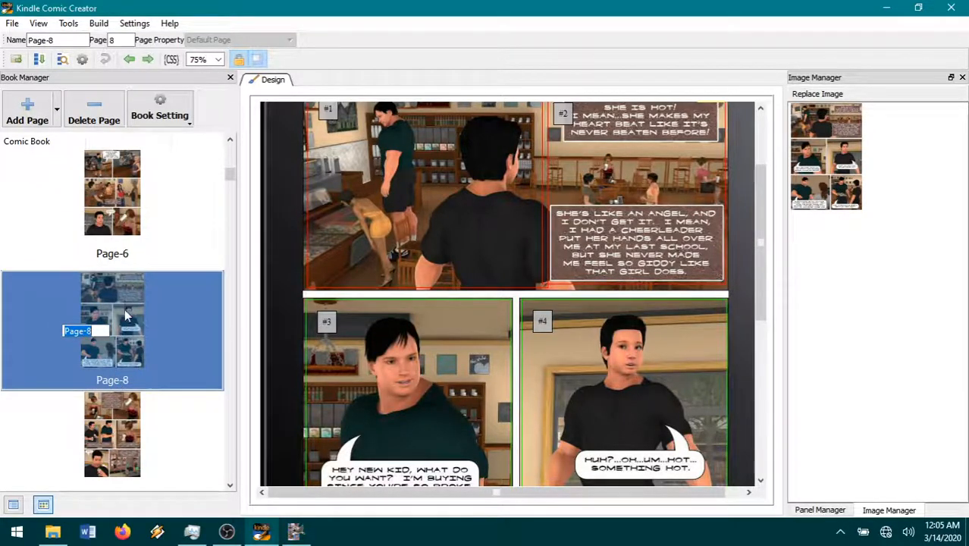
left_click(97, 330)
key("shift+Left")
key("Return")
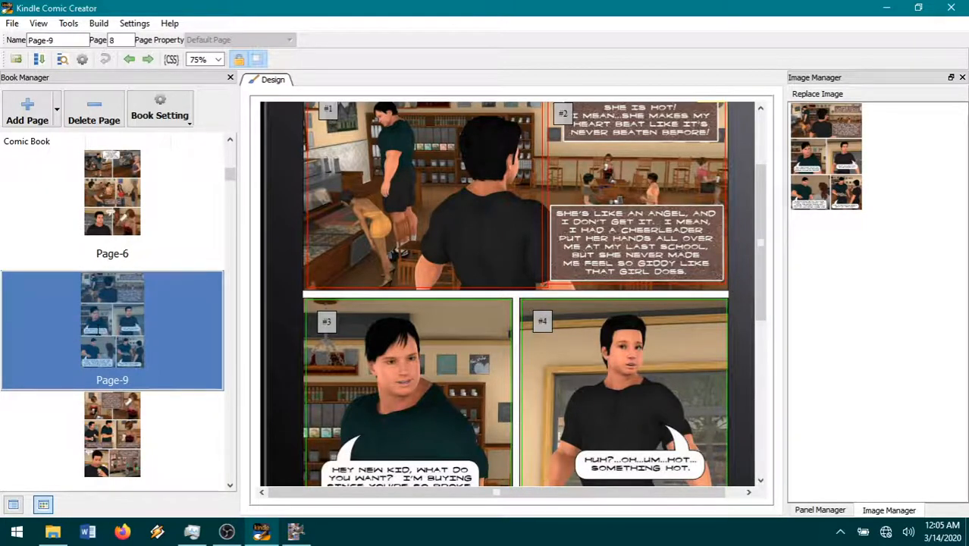
Step: Rename the book's ninth page as Page-10 directly in the page list
left_click(98, 452)
left_click(97, 452)
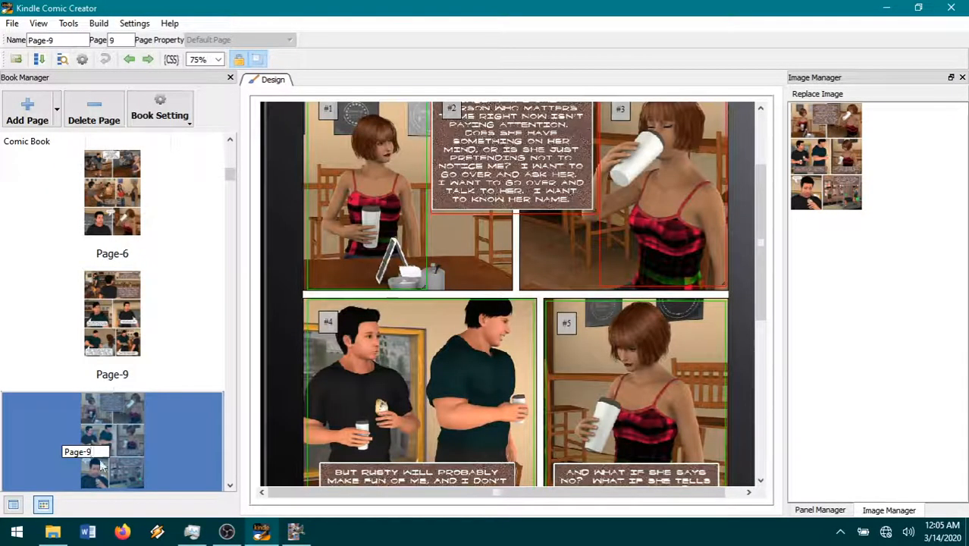
type("10")
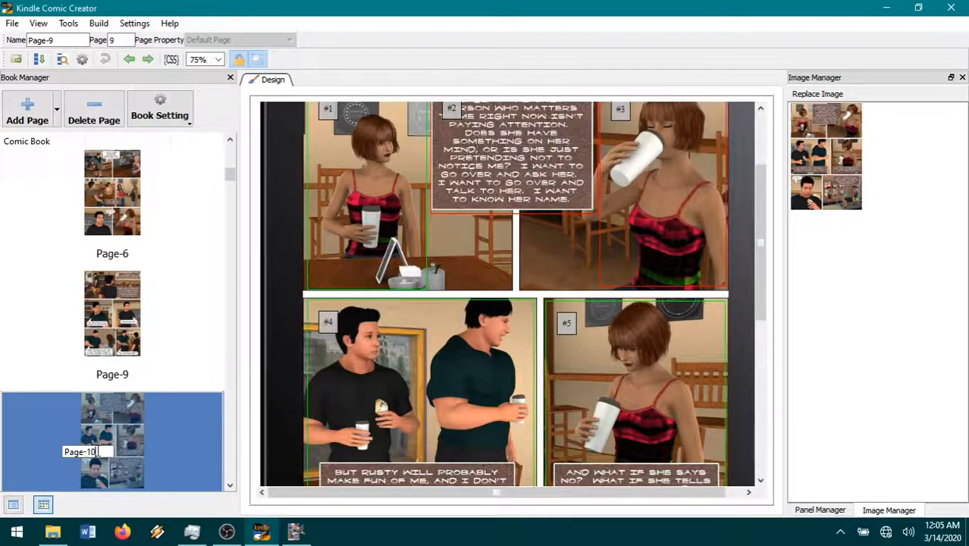
Step: Correct the name of the book's eighth page to Page-7
left_click(128, 381)
left_click(128, 381)
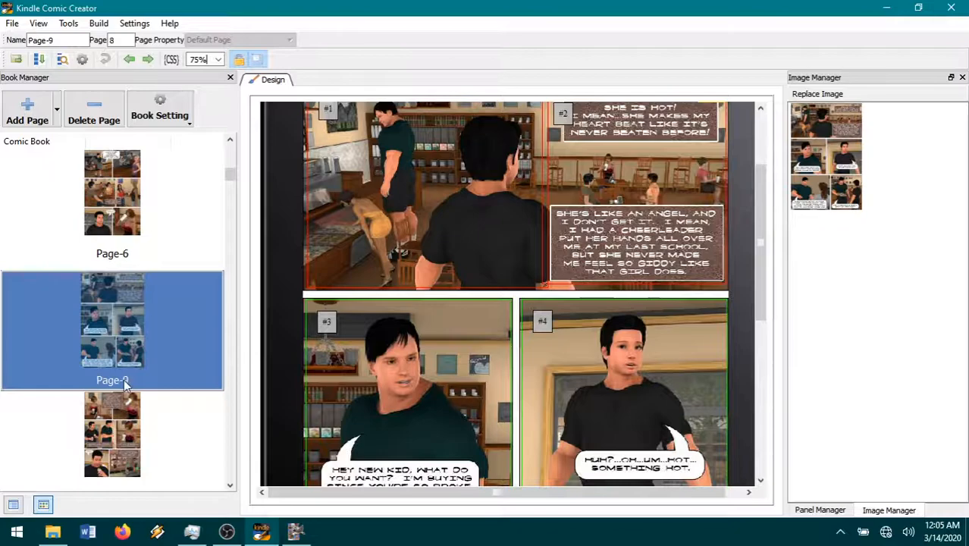
double_click(105, 331)
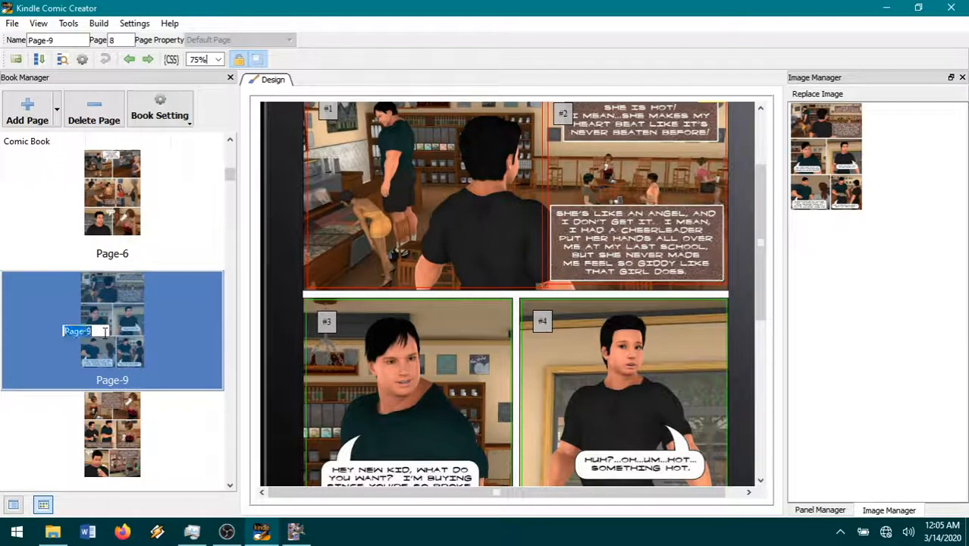
key("Return")
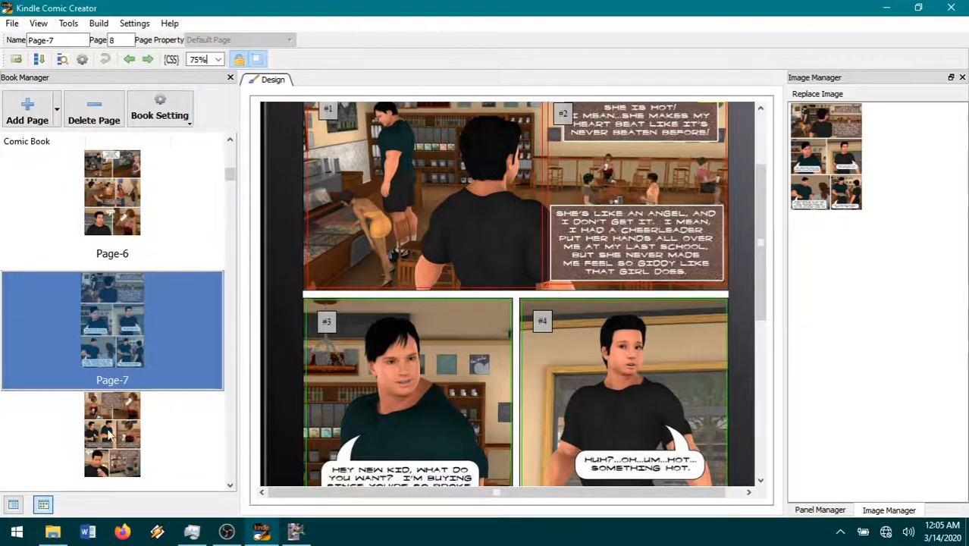
Step: Correct the name of the book's ninth page to Page-8
left_click(109, 424)
left_click(121, 377)
double_click(97, 331)
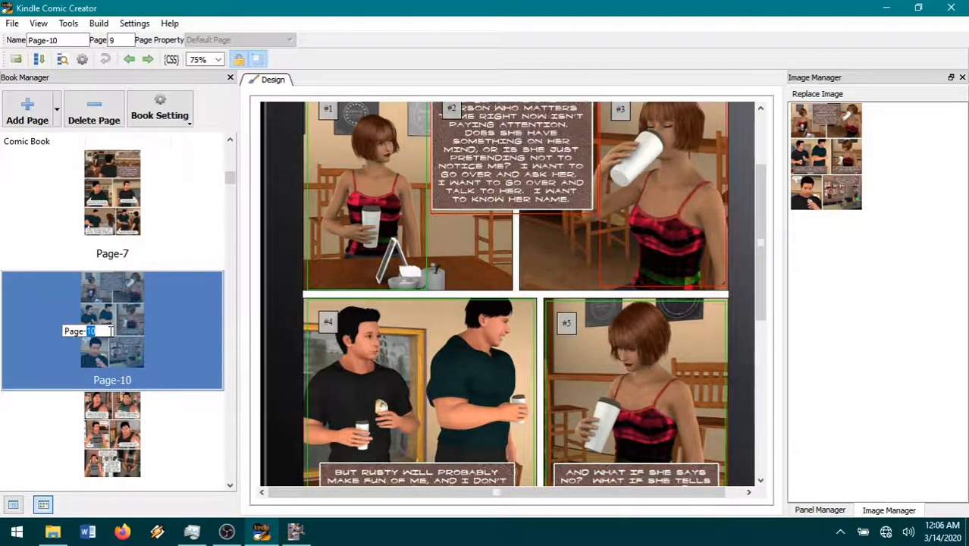
type("8")
key("Return")
Step: Rename the book's tenth page as Page-9
left_click(126, 440)
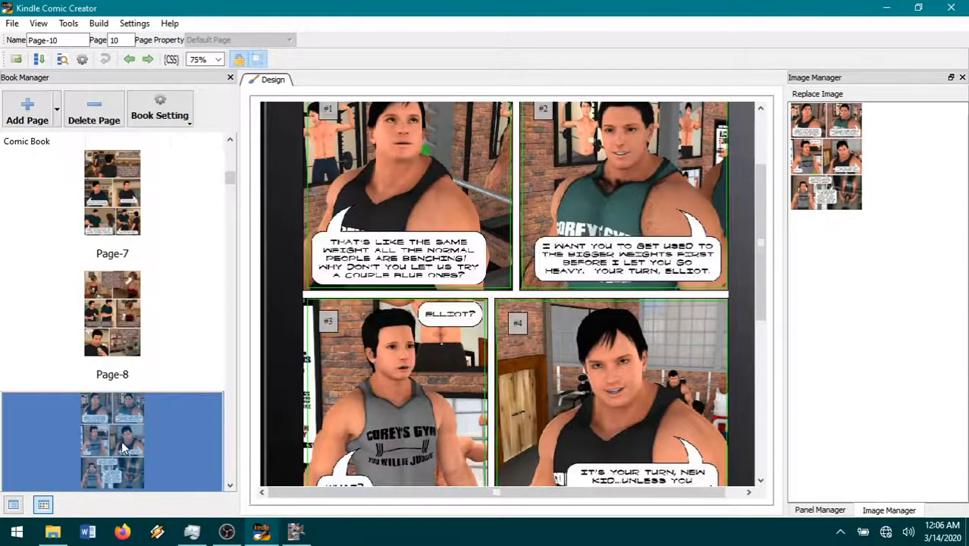
left_click(120, 357)
double_click(111, 329)
type("9")
key("Return")
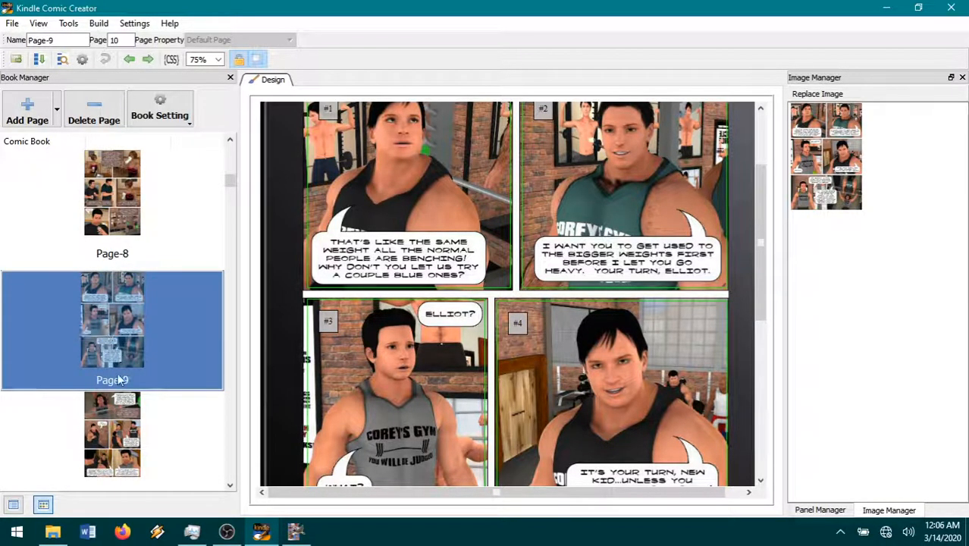
Step: Rename the book's eleventh page as Page-10 and its twelfth page as Page-11
left_click(120, 444)
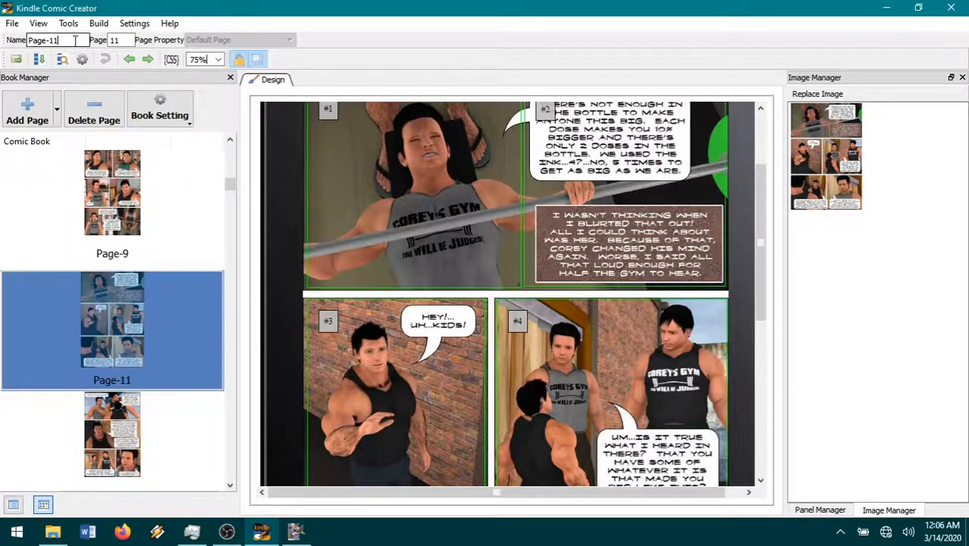
key("Return")
left_click(127, 425)
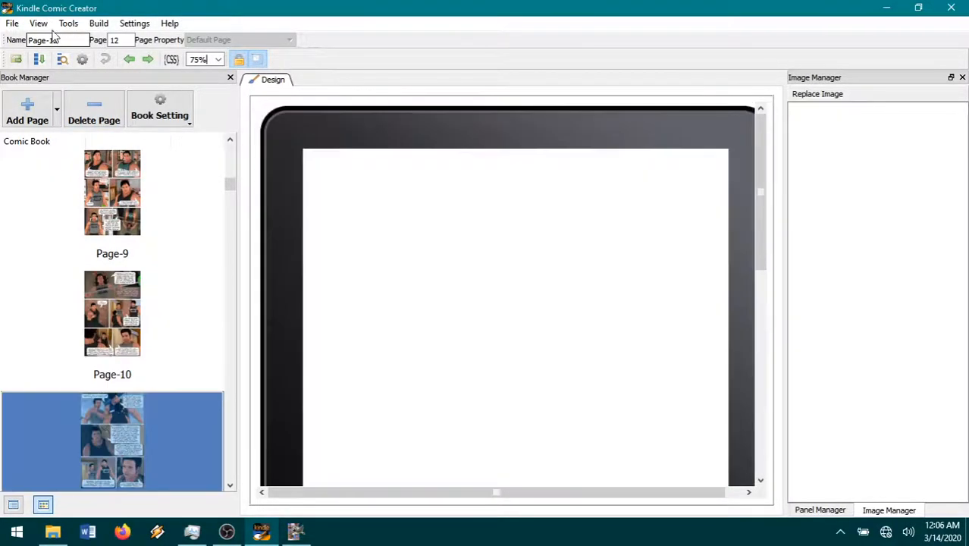
left_click(70, 45)
type("1")
key("Return")
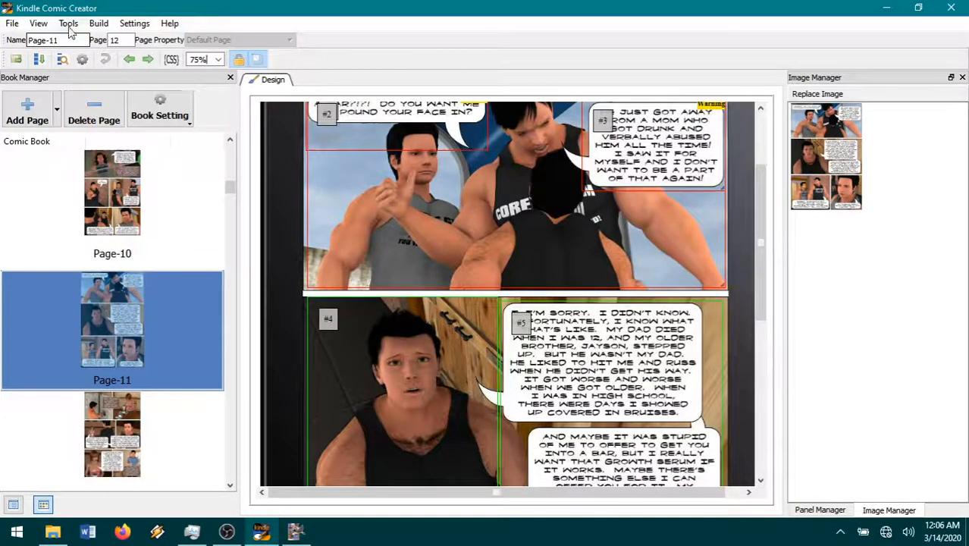
Step: Rename the book's thirteenth page as Page-12 and its fourteenth page as Page-13
key("BackSpace")
type("2")
key("Return")
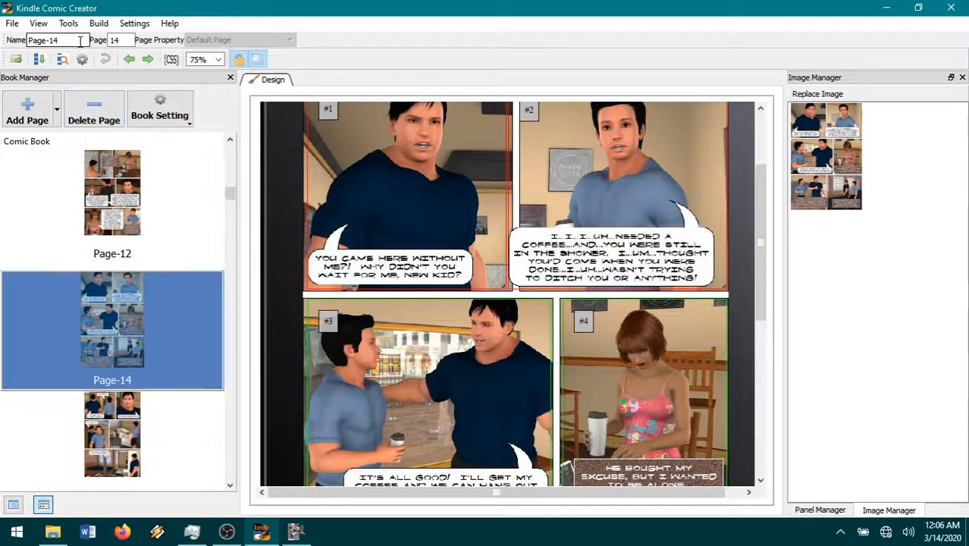
key("Return")
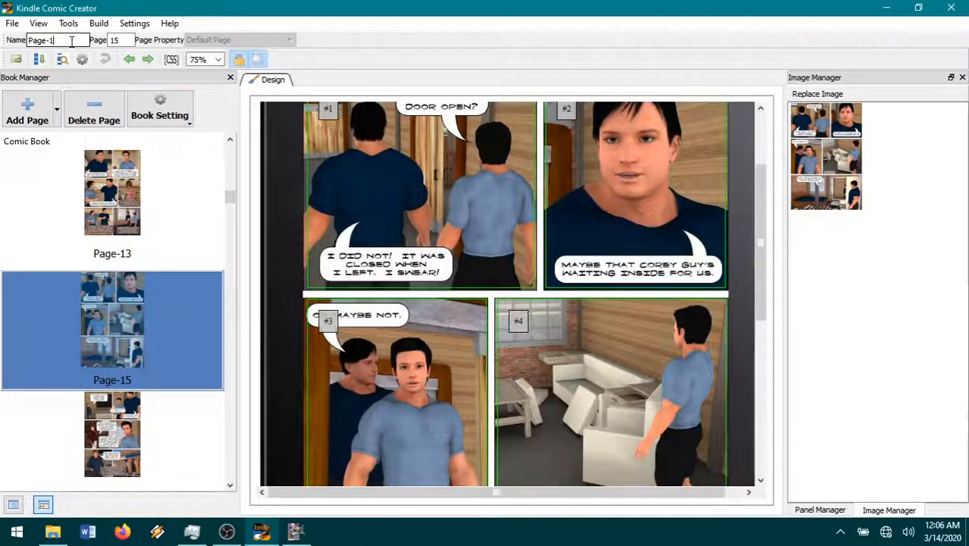
Step: Rename the book's fifteenth, sixteenth and seventeenth pages as Page-14, Page-15 and Page-16
key("BackSpace")
type("4")
key("Return")
key("BackSpace")
key("Return")
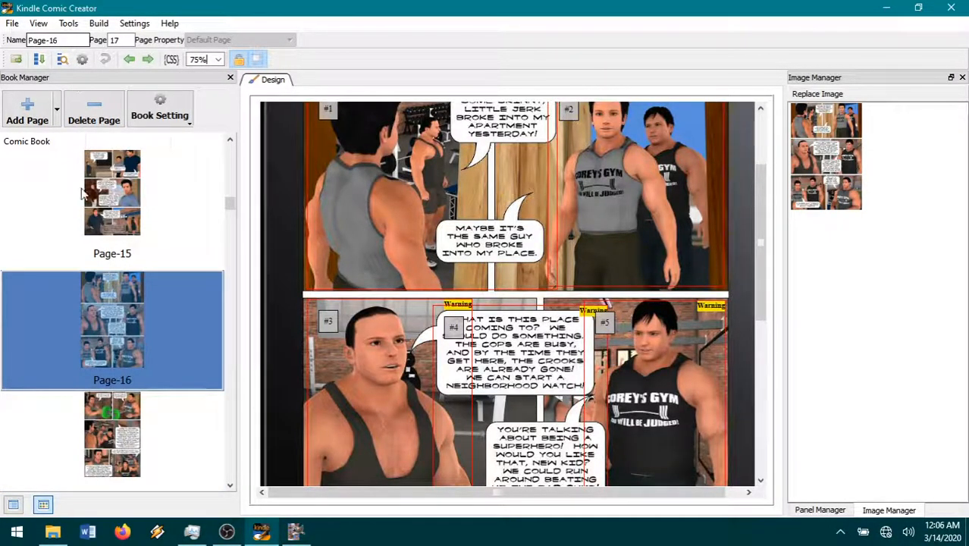
Step: Rename the book's eighteenth page as Page-17 and its nineteenth page as Page-18
key("Return")
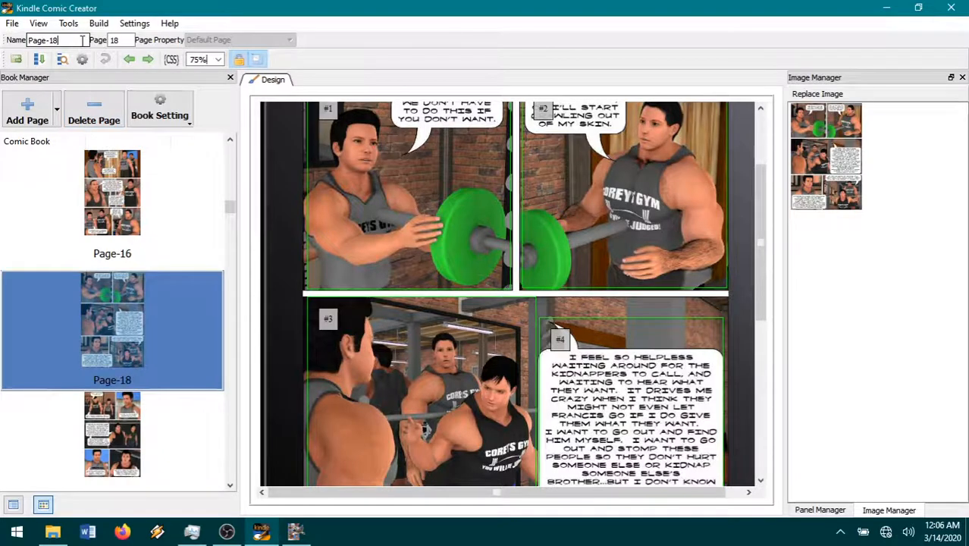
type("7")
key("Return")
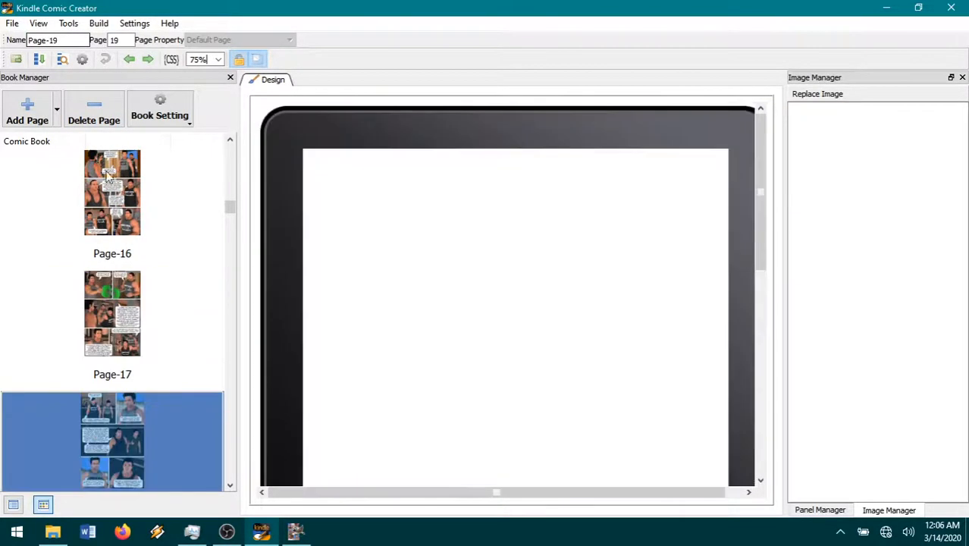
type("8")
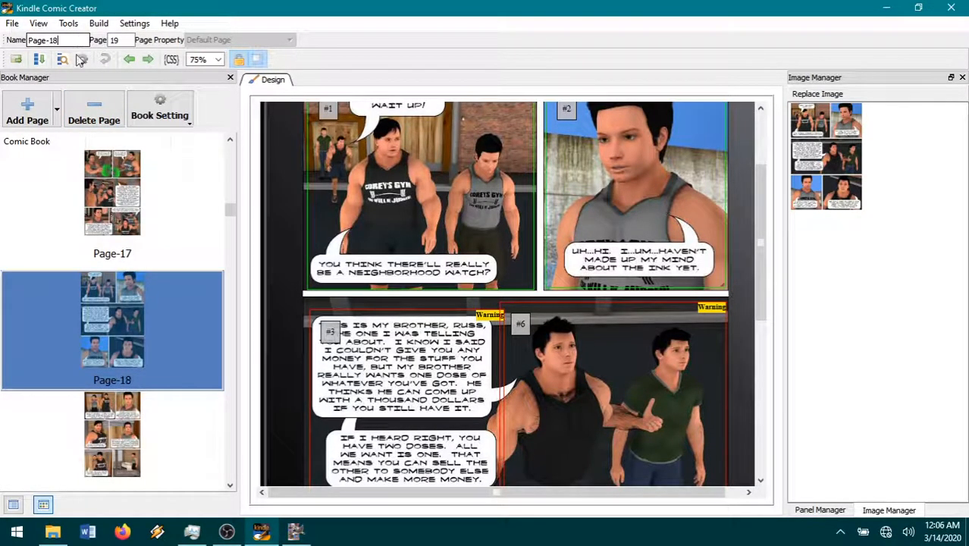
key("Return")
Step: Rename the book's twentieth page as Page-19
double_click(71, 40)
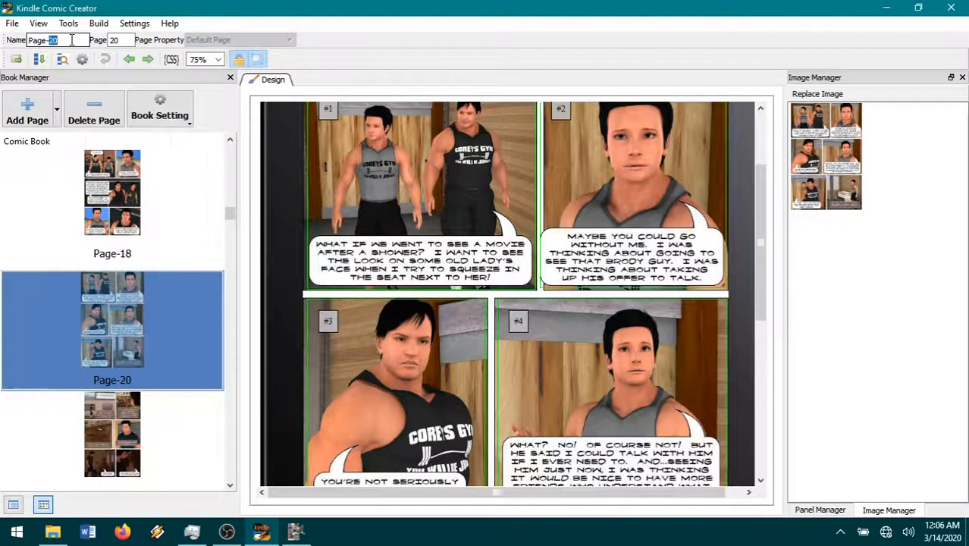
type("19")
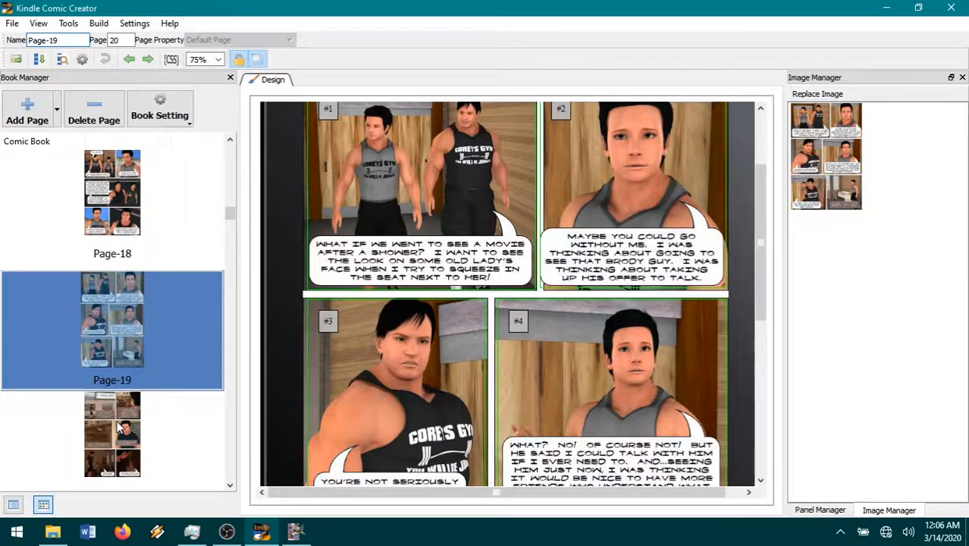
key("Return")
Step: Try to rename the book's twenty-first page as Page-20
key("BackSpace")
type("2")
key("Return")
type("0")
key("Return")
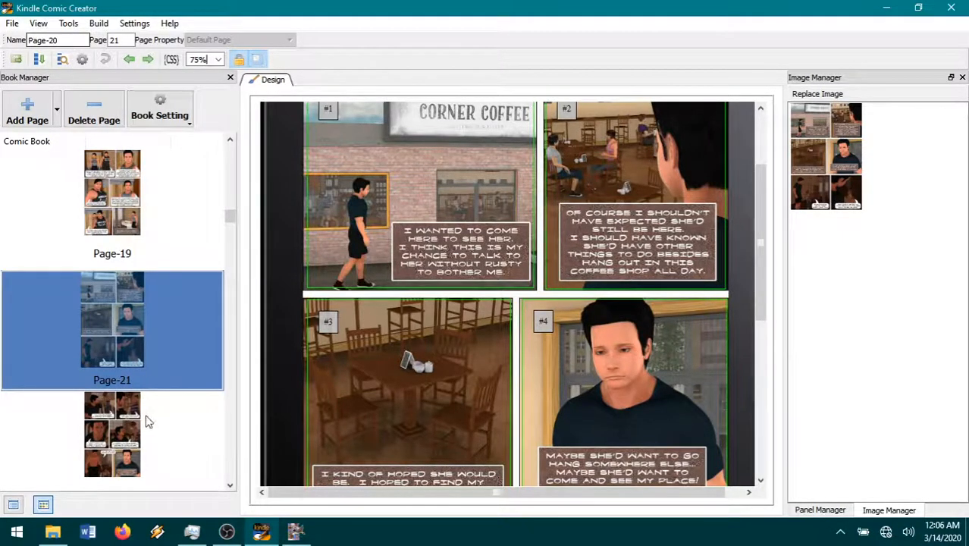
left_click(150, 415)
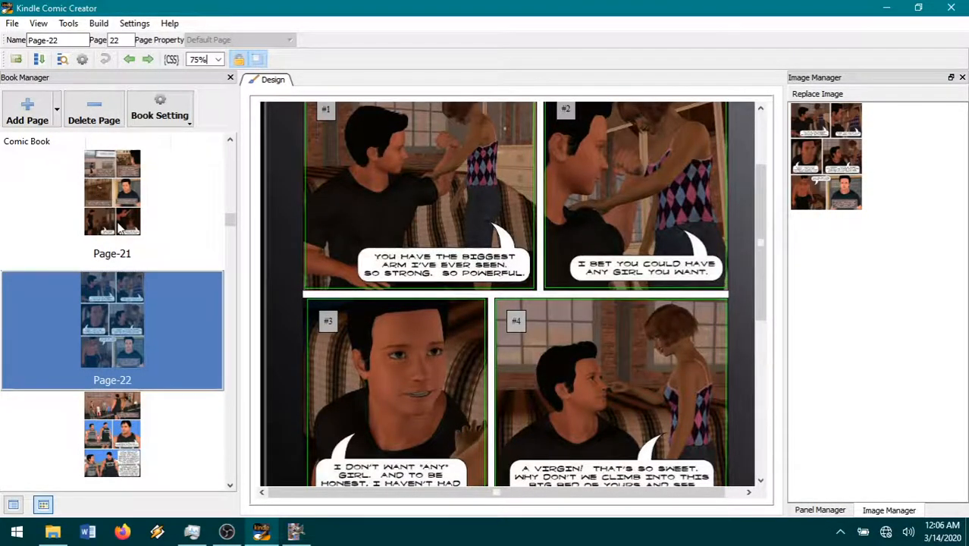
Step: Return to the book's twenty-first page and rename it as Page-20
left_click(117, 222)
scroll(162, 351, "up", 3)
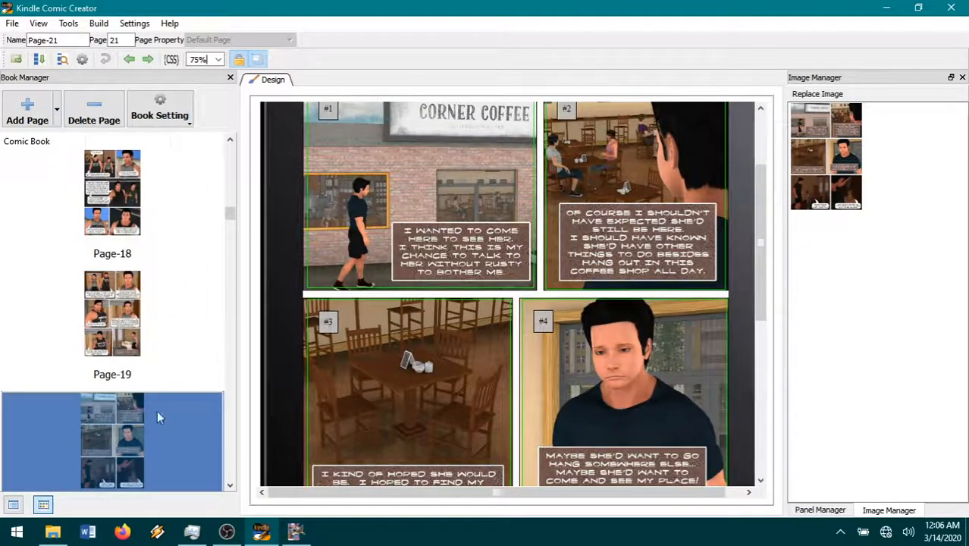
left_click(73, 40)
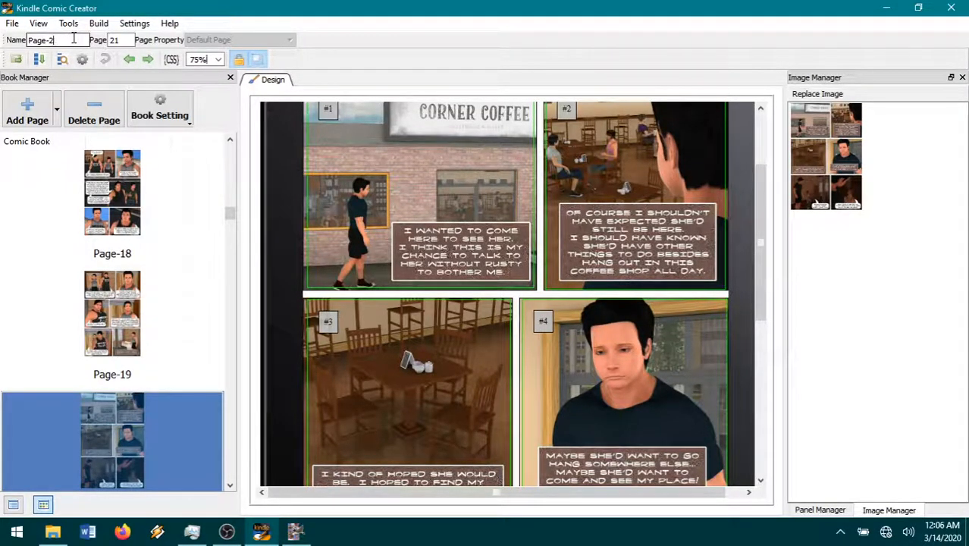
scroll(132, 308, "down", 2)
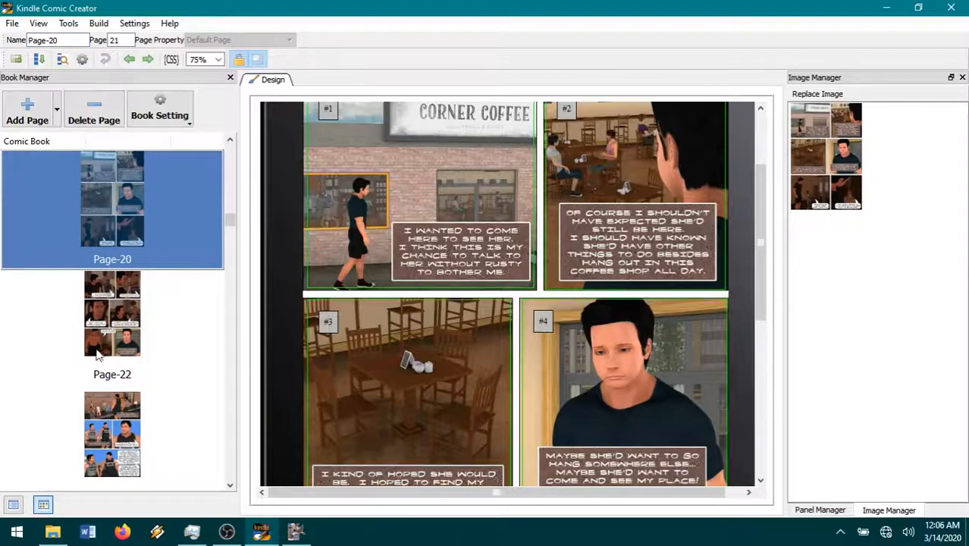
Step: Rename the book's twenty-second page as Page-21 and its twenty-third page as Page-22
left_click(102, 327)
left_click(73, 40)
key("BackSpace")
type("1")
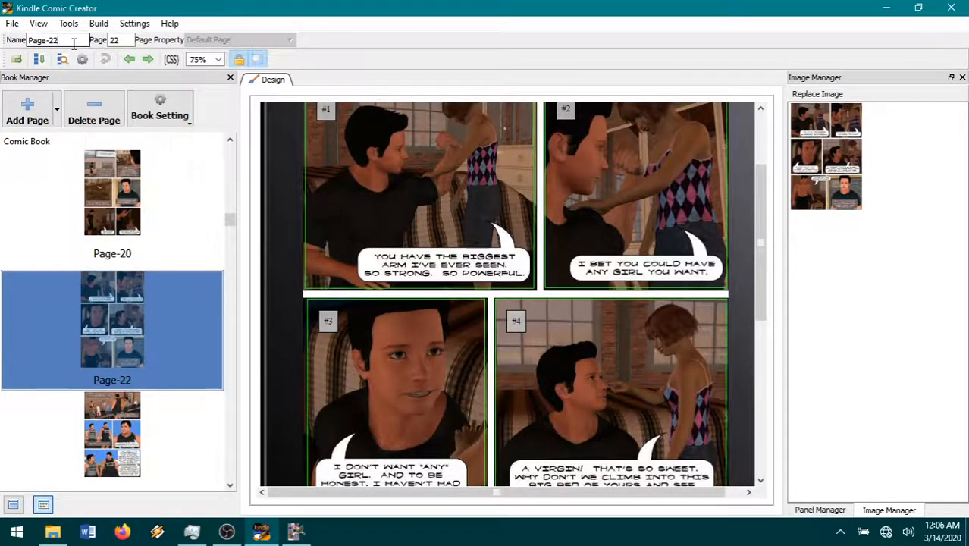
left_click(88, 452)
left_click(78, 40)
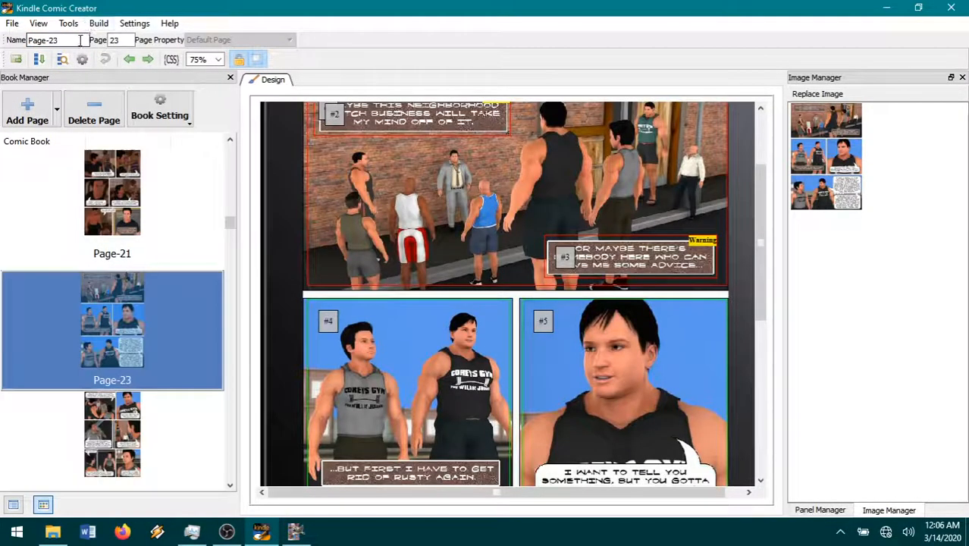
Step: Rename the book's twenty-fourth page as Page-23 and its twenty-fifth page as Page-24
left_click(111, 436)
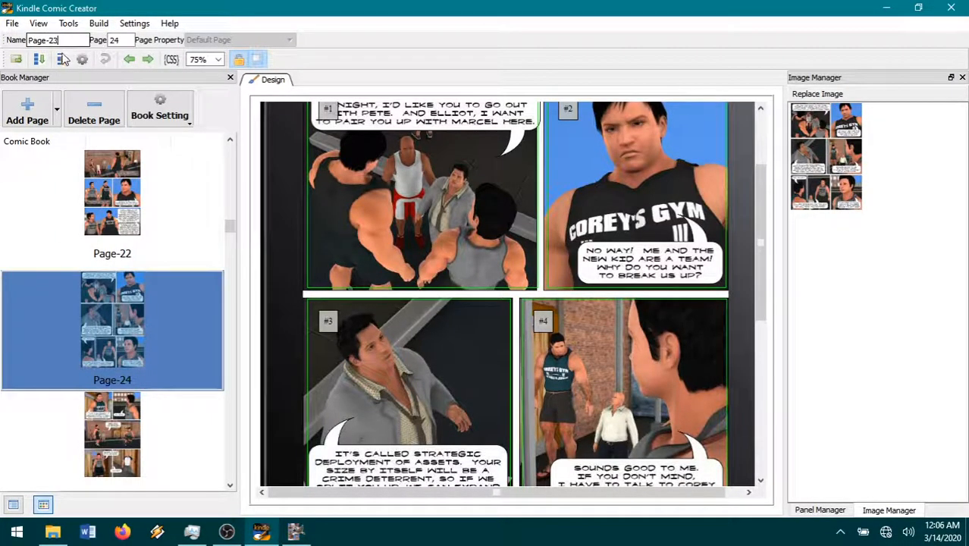
left_click(129, 429)
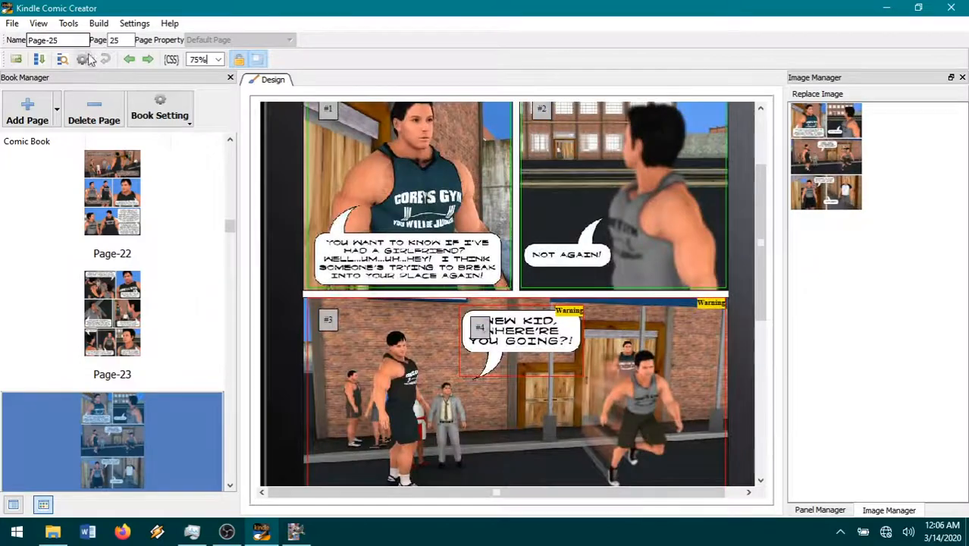
key("BackSpace")
type("4")
key("Return")
Step: Rename the cover page of issue #2, the book's twenty-sixth page, as Part-2
left_click(115, 441)
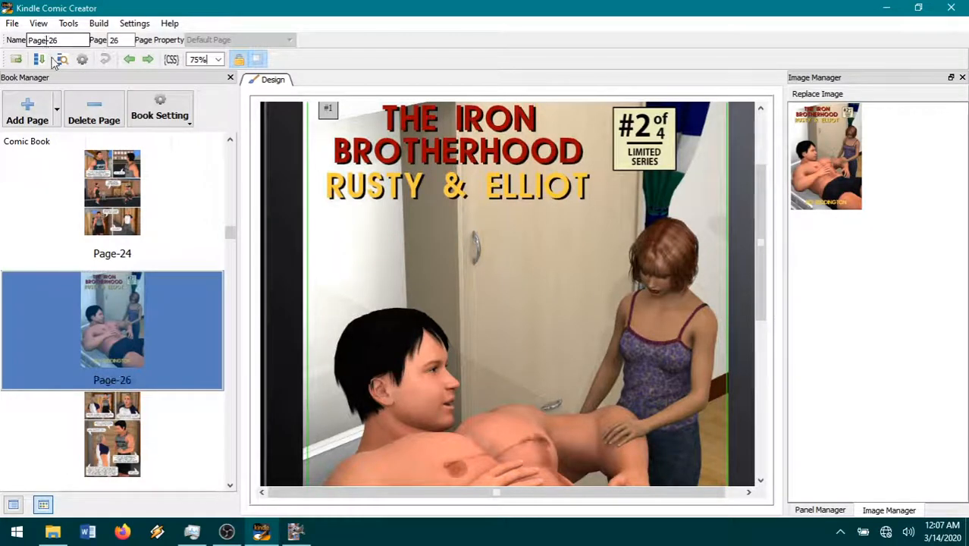
type("rt")
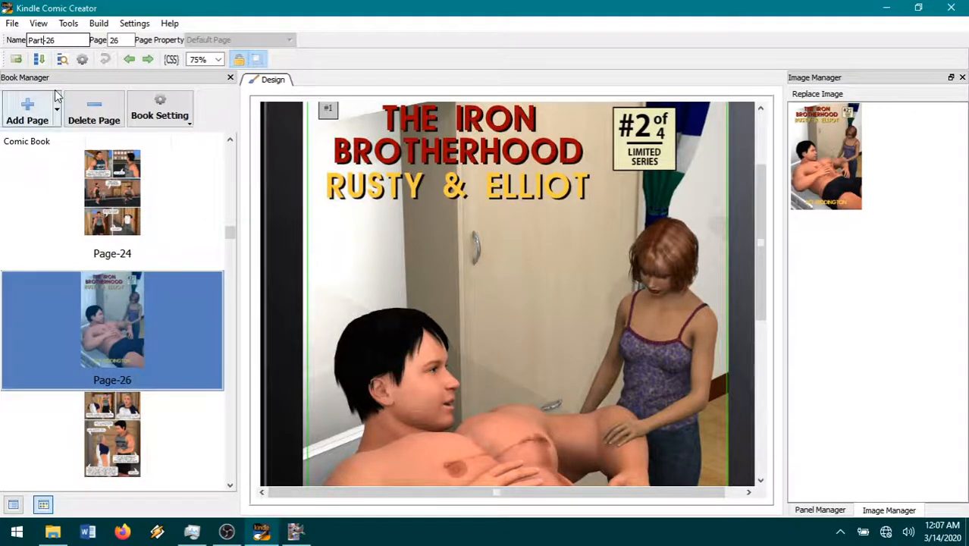
left_click(68, 39)
key("BackSpace")
key("Return")
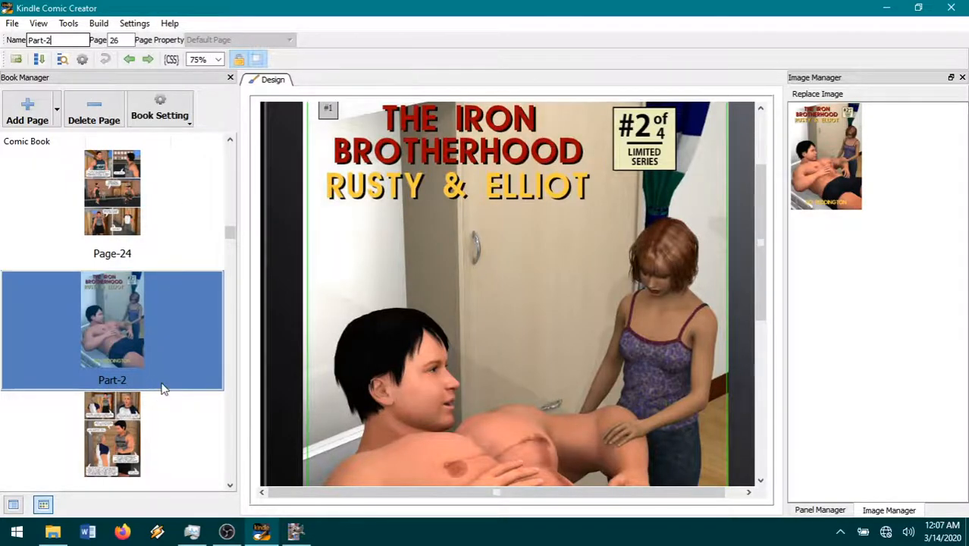
Step: Rename the first page after the Part-2 cover as Page-1
scroll(120, 424, "down", 1)
scroll(148, 362, "up", 1)
left_click(141, 436)
type("1")
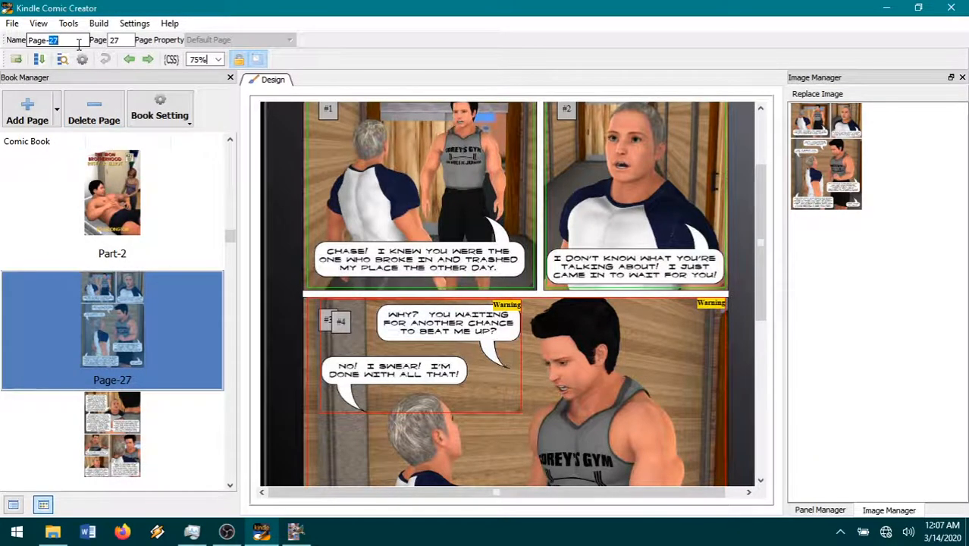
key("Return")
Step: Rename the book's twenty-eighth page as Page-2 and its twenty-ninth page as Page-3
left_click(93, 453)
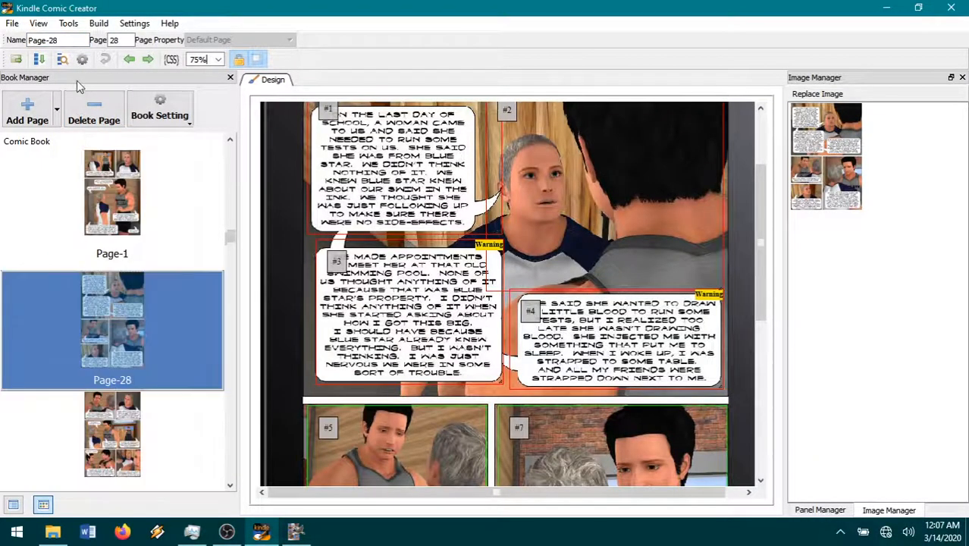
key("Return")
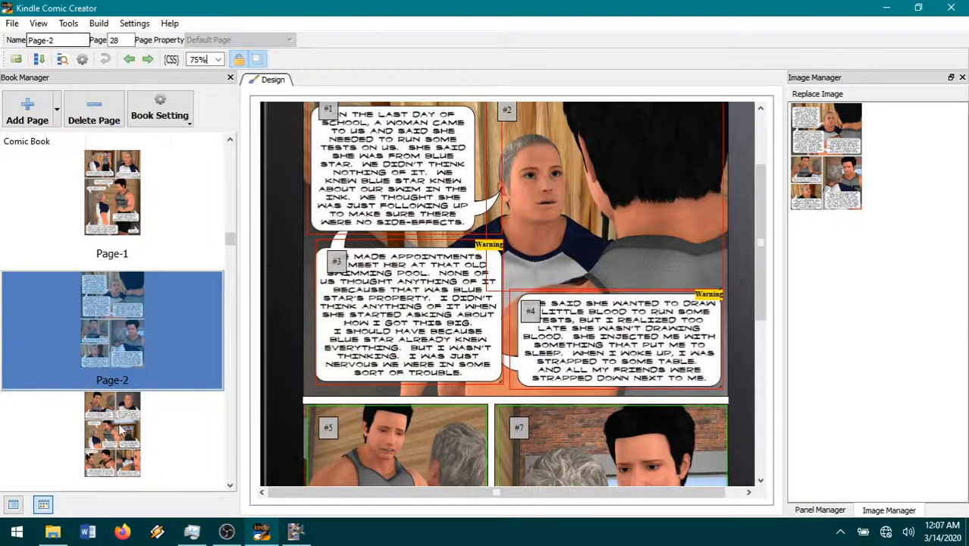
double_click(72, 40)
type("3")
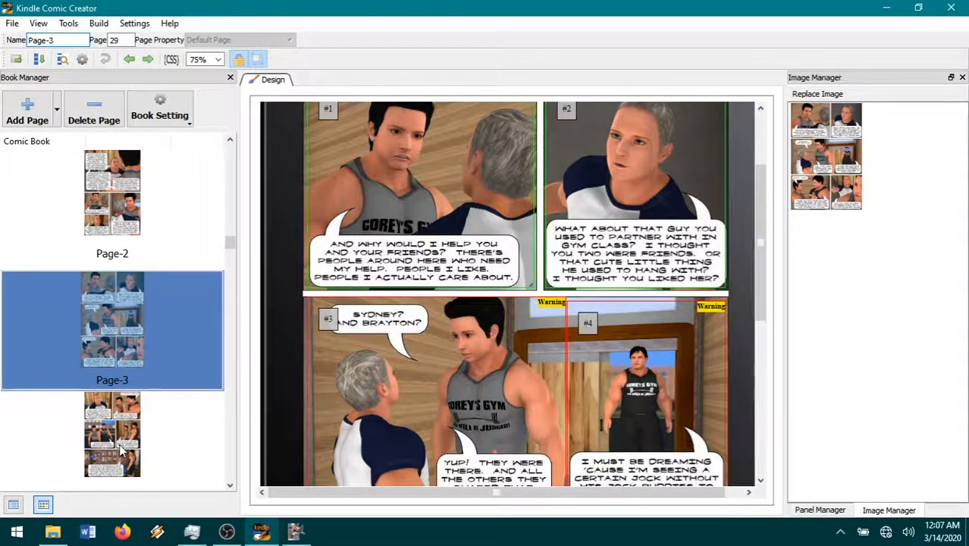
Step: Rename the book's thirtieth page as Page-4 and its thirty-first page as Page-5
key("Return")
double_click(72, 40)
type("4")
key("Return")
left_click(123, 423)
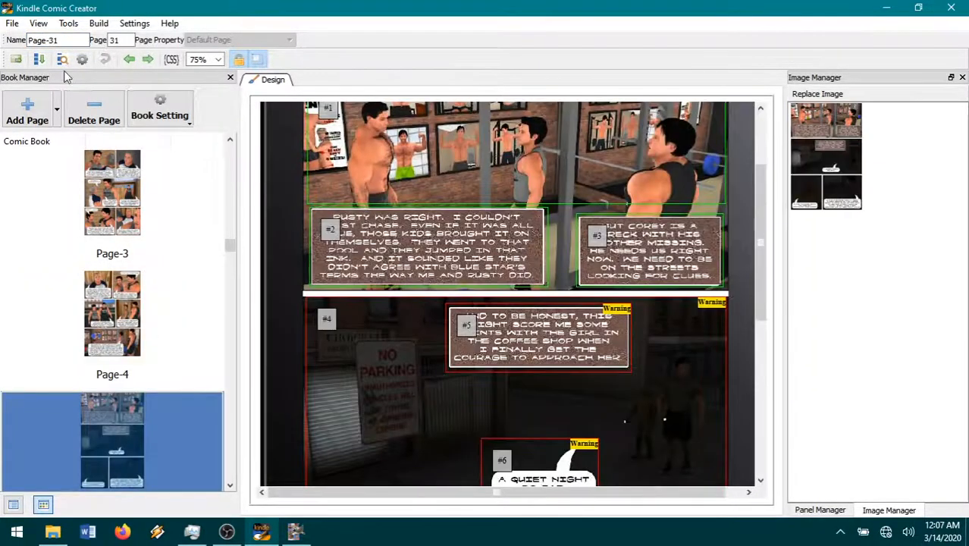
double_click(63, 39)
type("5")
key("Return")
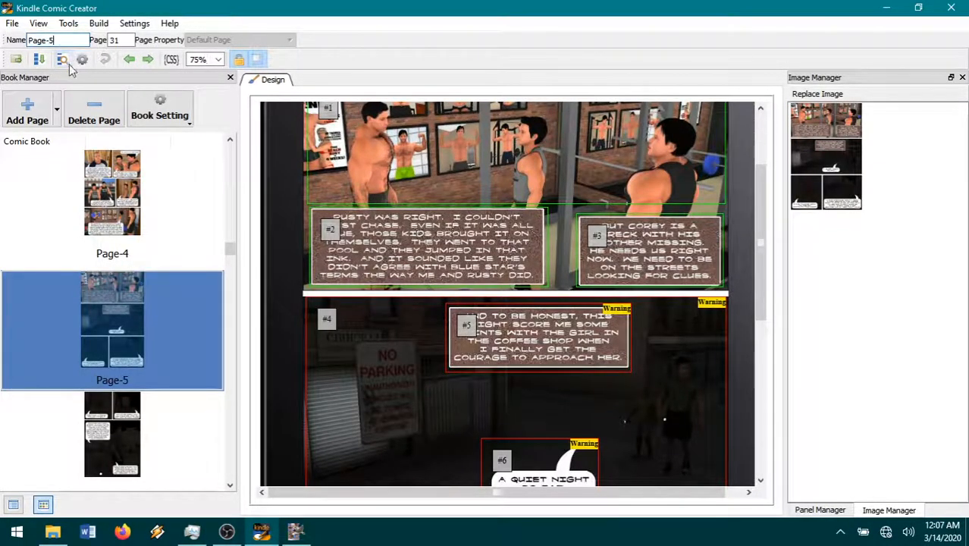
Step: Rename the book's thirty-second page as Page-6 and its thirty-third page as Page-7
left_click(132, 422)
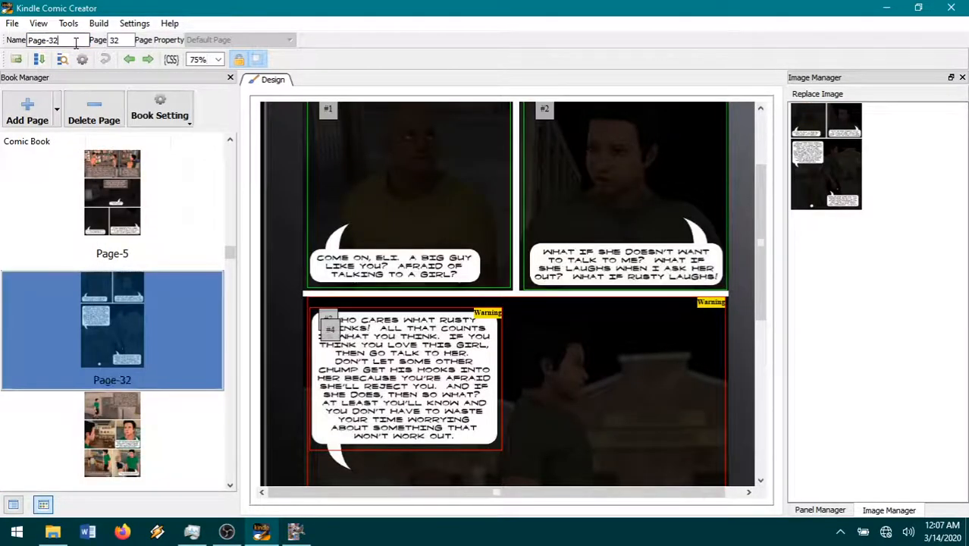
key("Return")
left_click(115, 433)
left_click(81, 40)
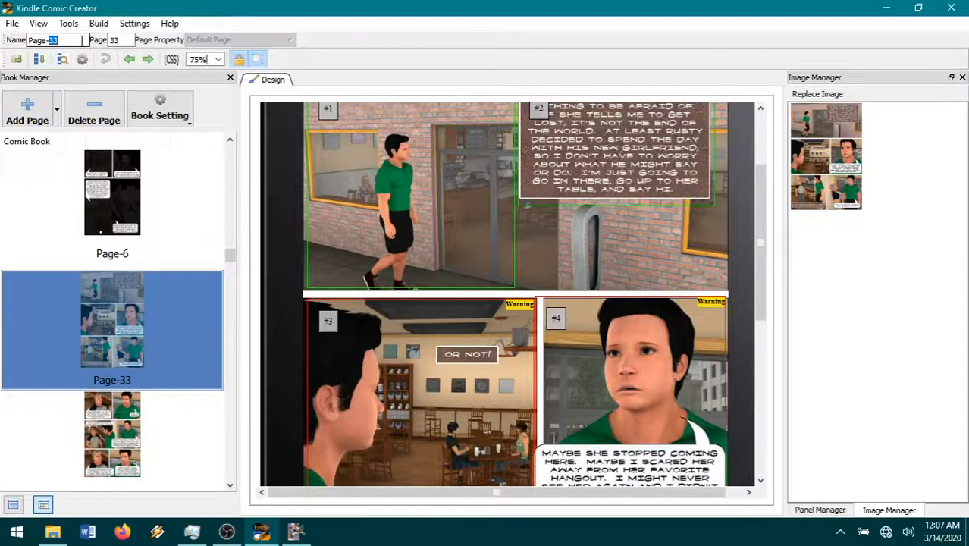
key("Return")
Step: Rename the book's thirty-fourth page as Page-8 and its thirty-fifth page as Page-9
left_click(92, 451)
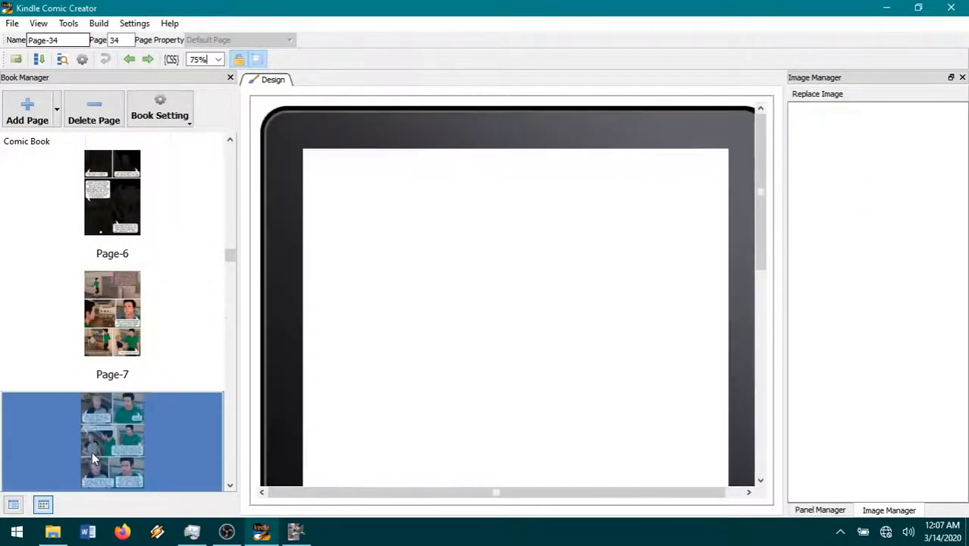
double_click(74, 46)
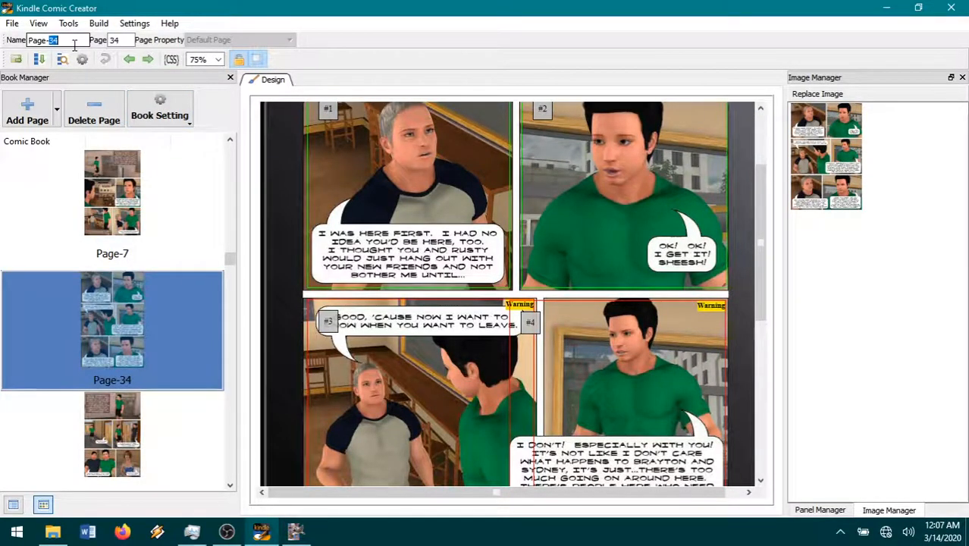
key("Return")
left_click(94, 473)
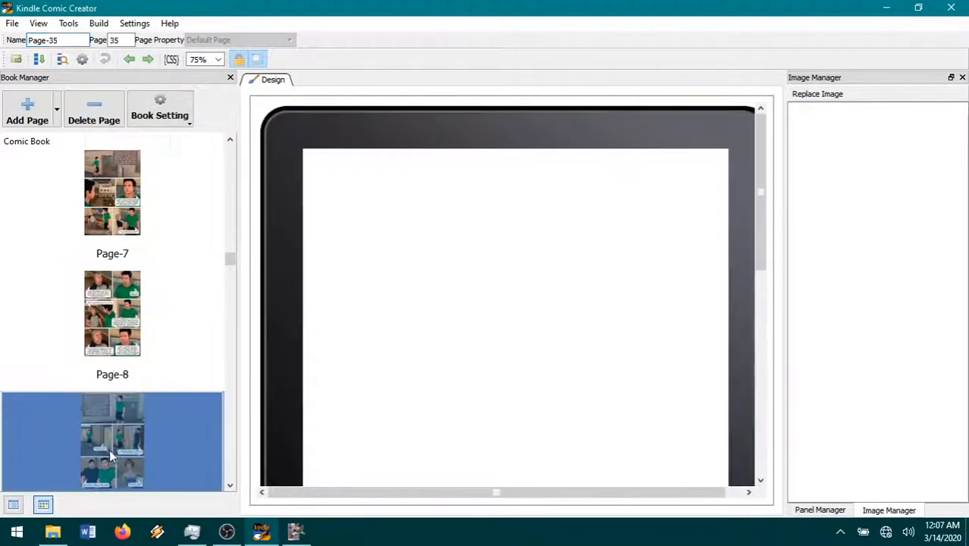
double_click(74, 39)
type("9")
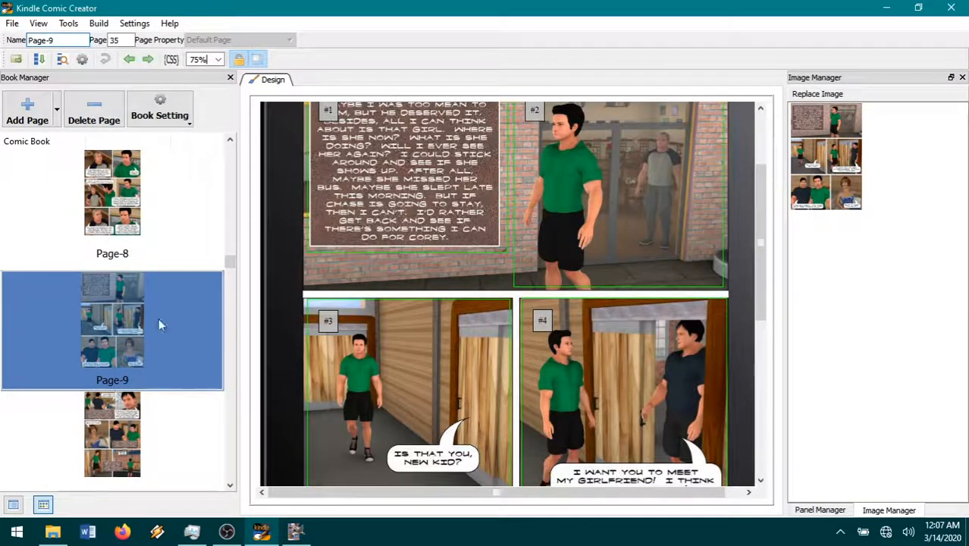
Step: Rename the book's thirty-sixth page as Page-10 and its thirty-seventh page as Page-11
left_click(113, 432)
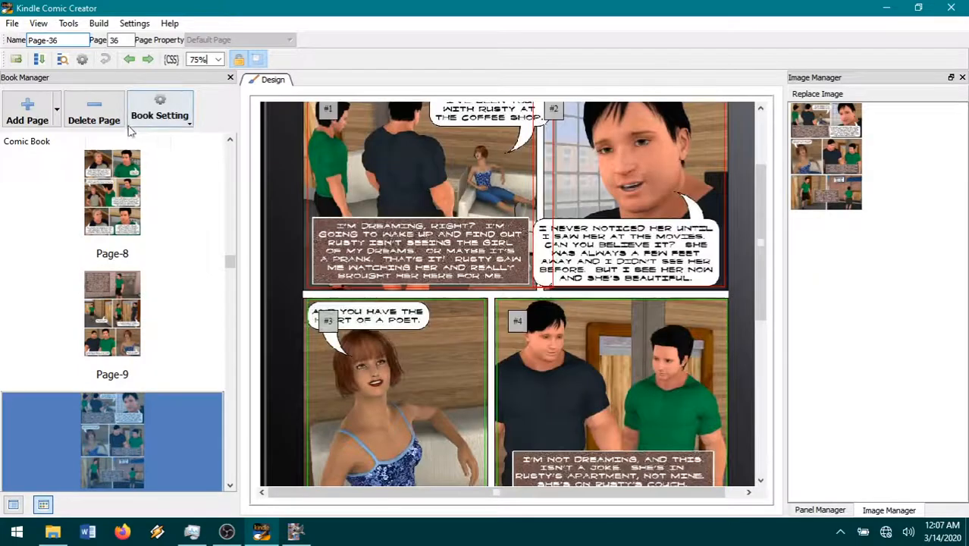
left_click(71, 43)
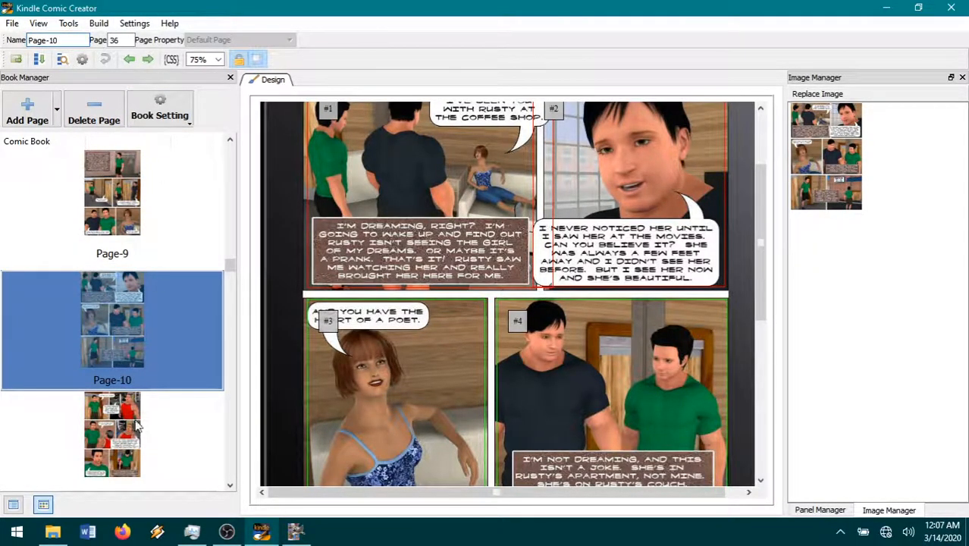
left_click(127, 432)
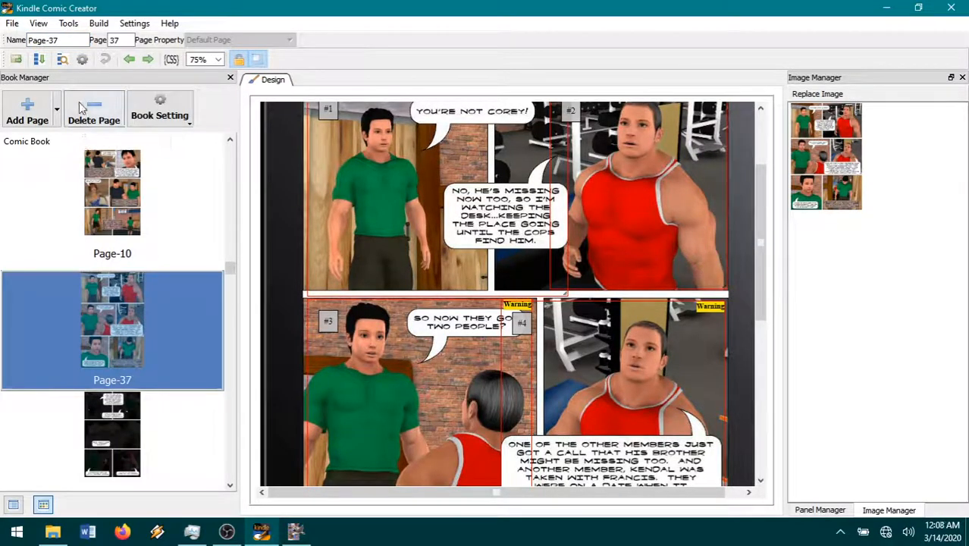
double_click(73, 40)
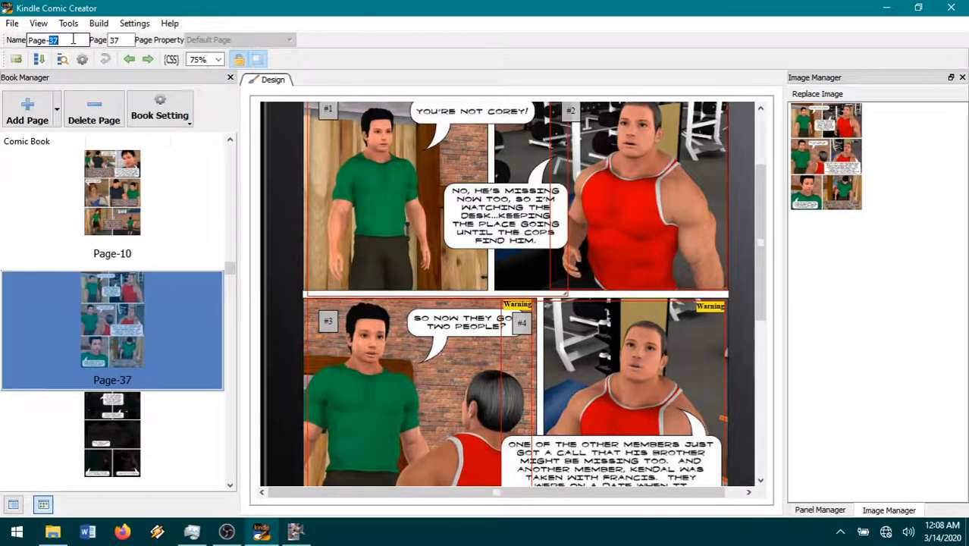
Step: Rename the book's thirty-eighth page as Page-12 and its thirty-ninth page as Page-13
left_click(130, 434)
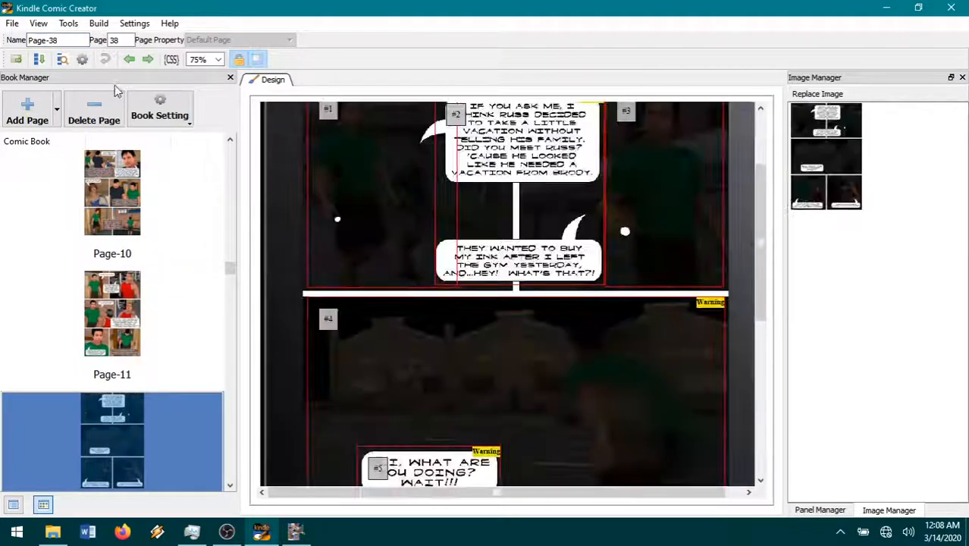
double_click(81, 41)
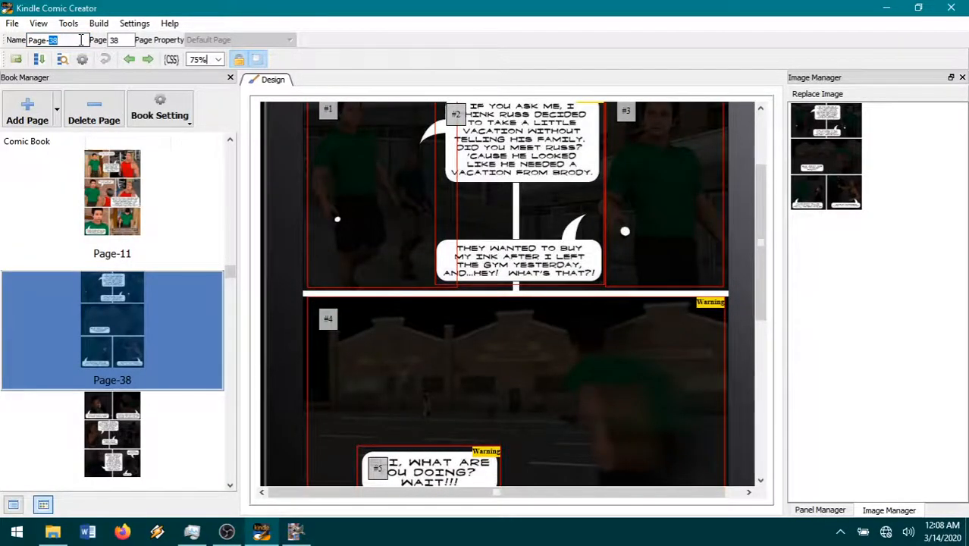
type("12")
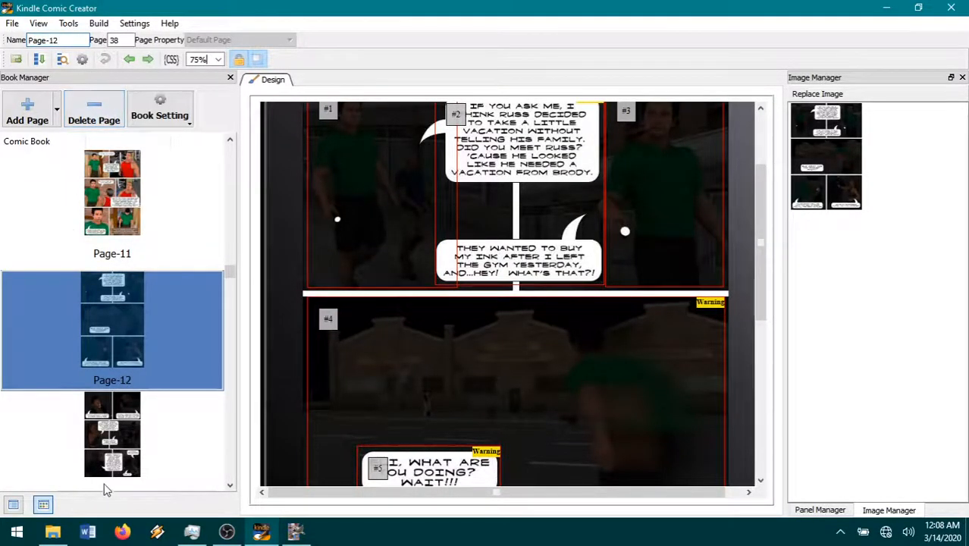
key("Return")
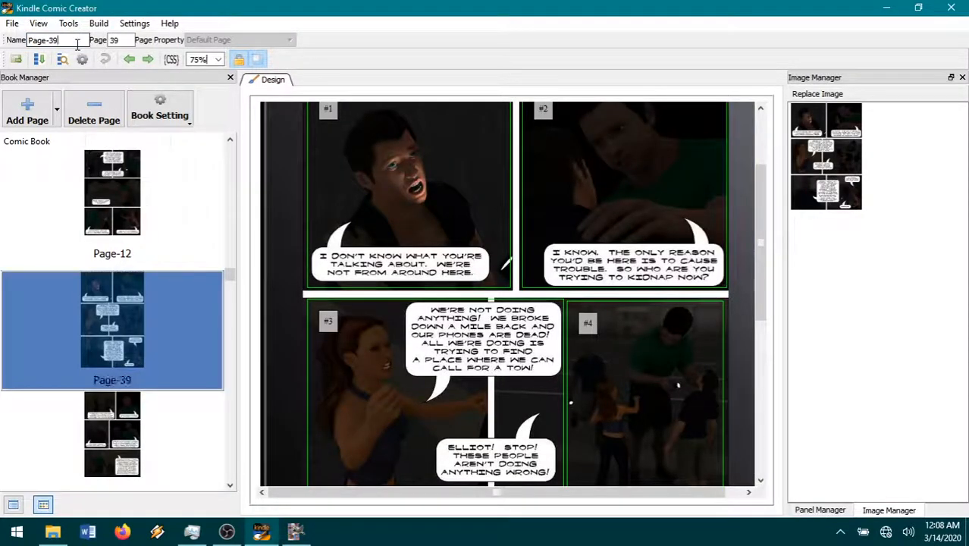
type("13")
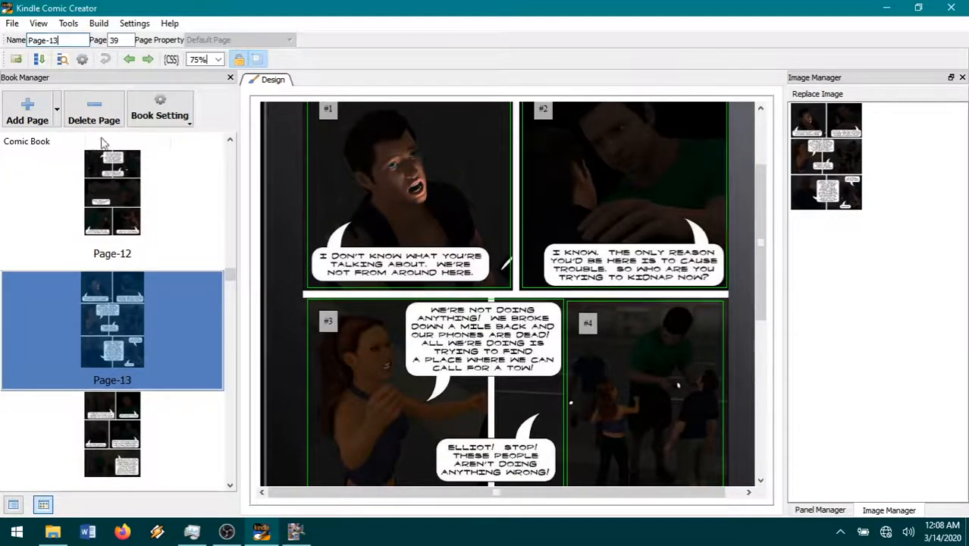
Step: Rename the book's fortieth page as Page-14 and its forty-first page as Page-15
left_click(124, 413)
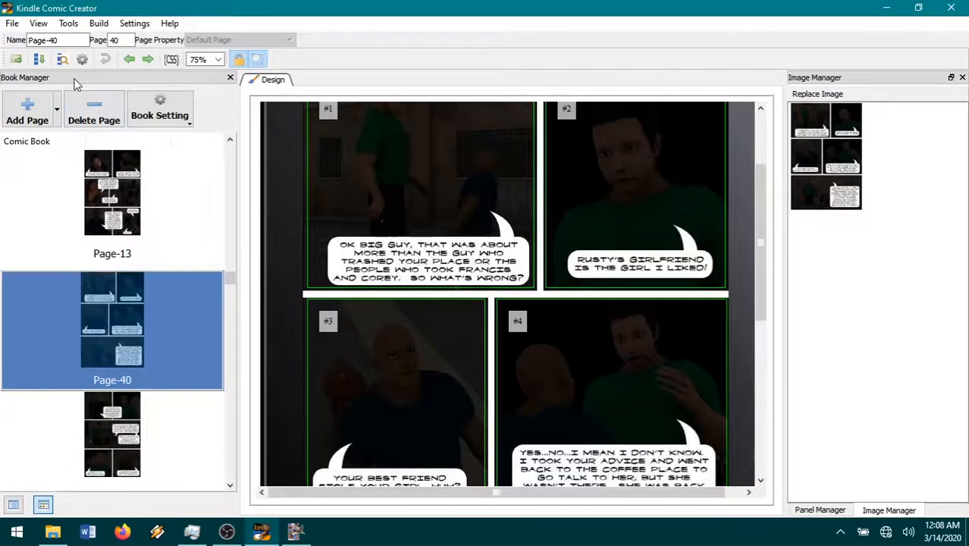
double_click(73, 40)
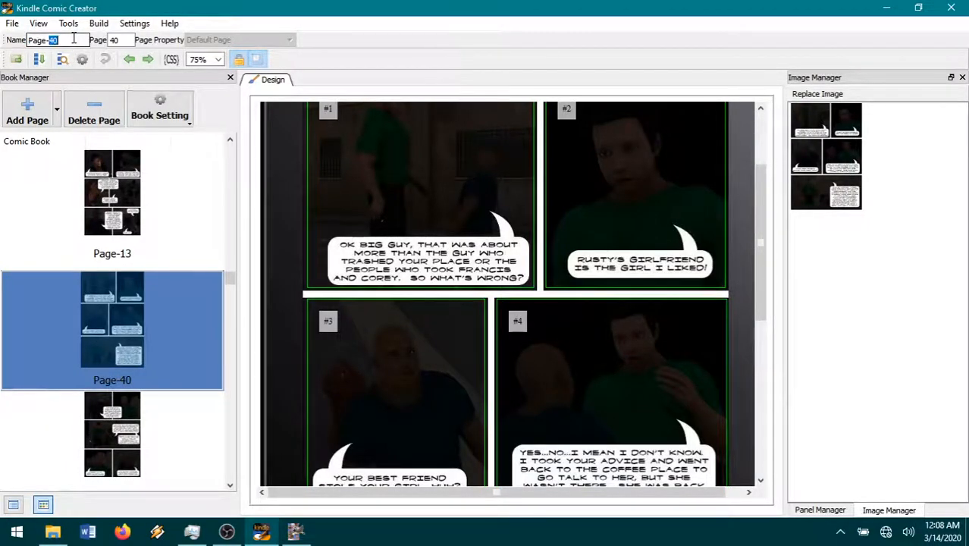
type("14")
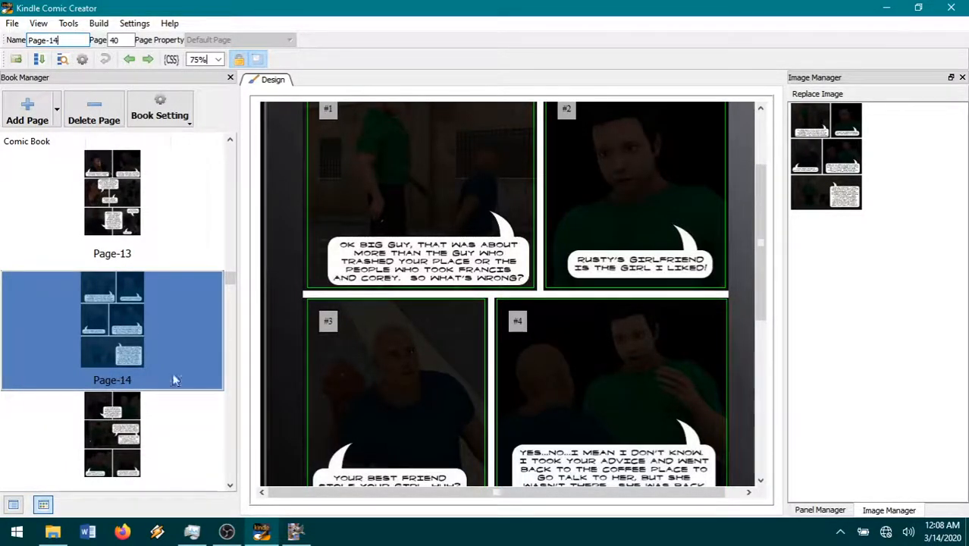
left_click(126, 434)
double_click(76, 42)
type("1")
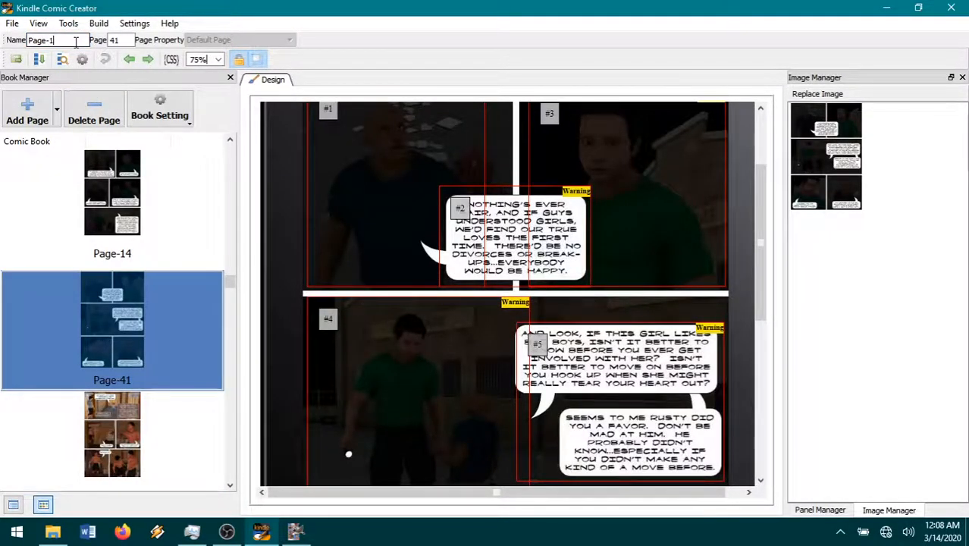
type("5")
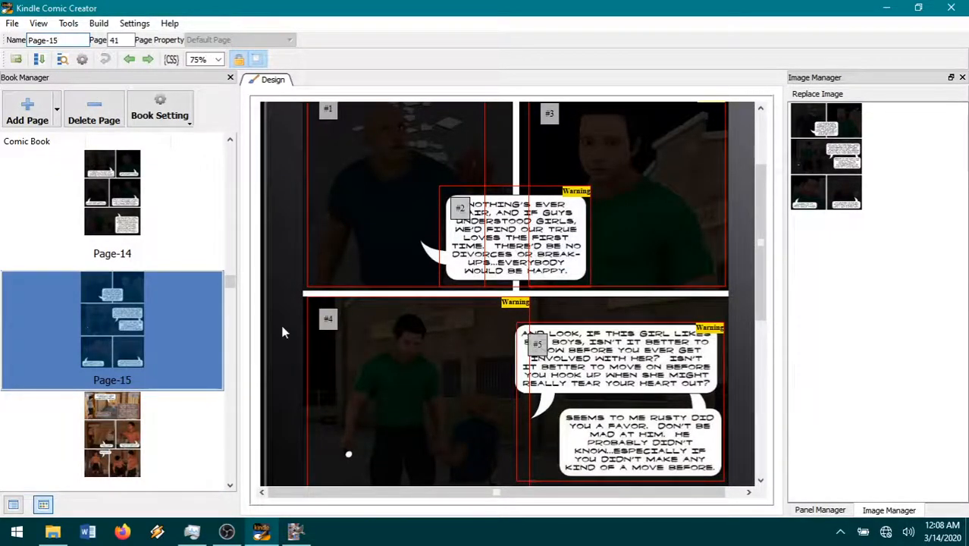
Step: Rename the book's forty-second page as Page-16 and its forty-third page as Page-17
left_click(109, 455)
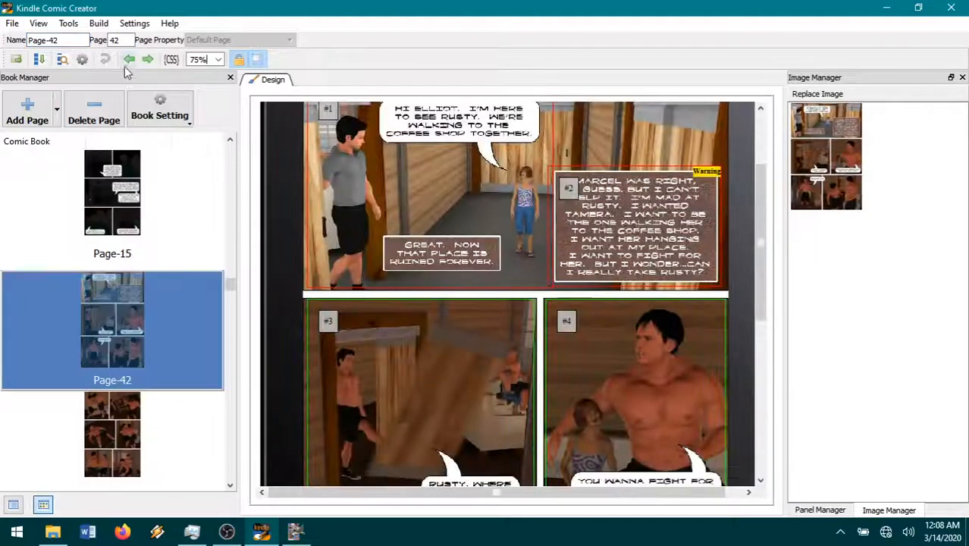
double_click(68, 42)
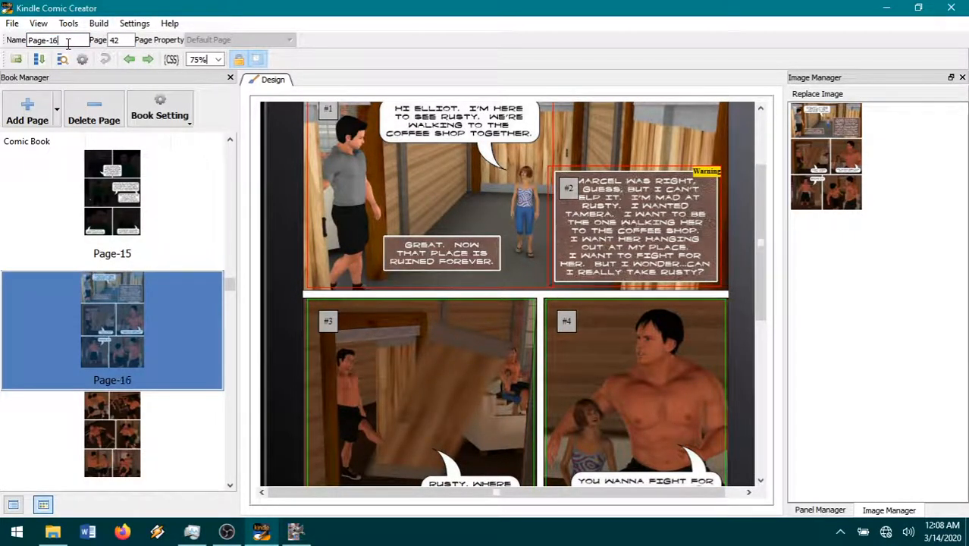
left_click(108, 453)
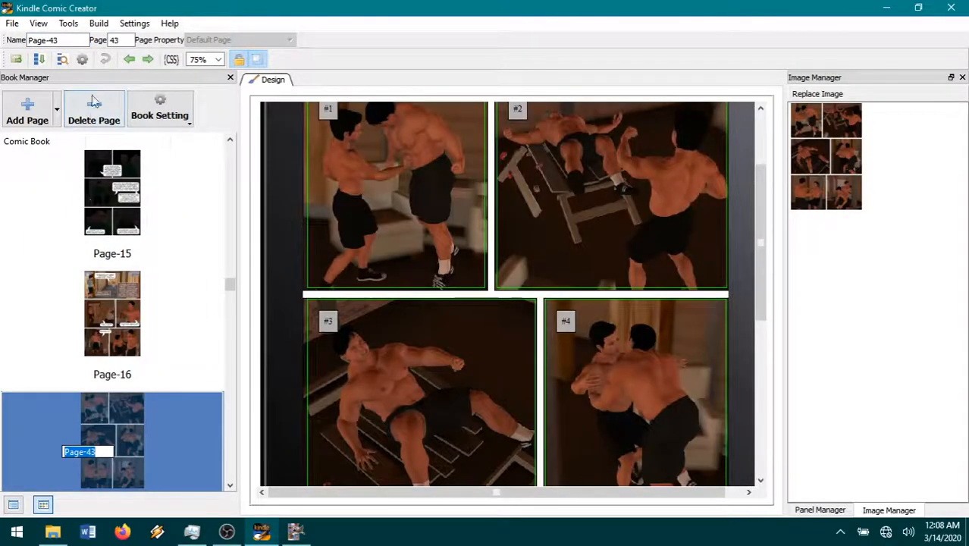
double_click(72, 41)
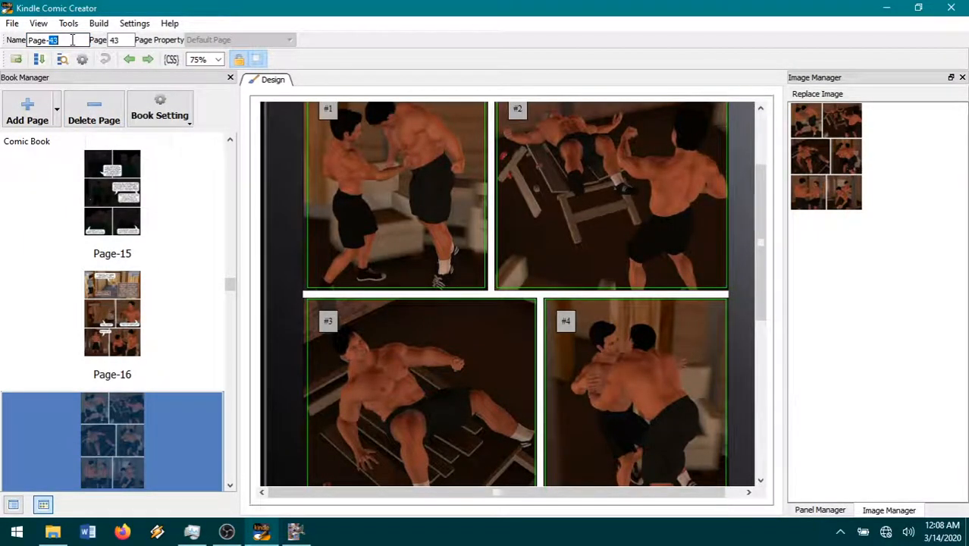
type("17")
key("Return")
Step: Rename the book's forty-fourth page as Page-18 and its forty-fifth page as Page-19
left_click(116, 321)
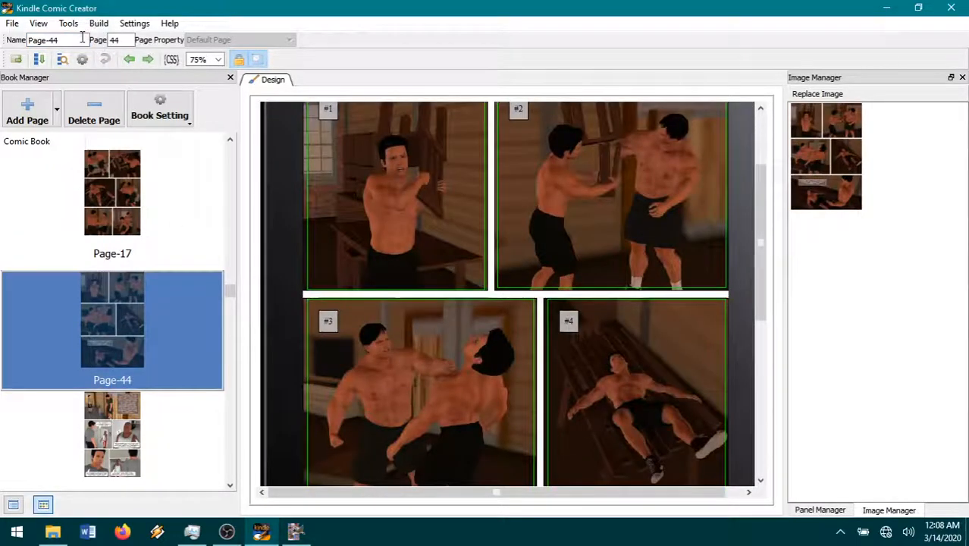
key("Return")
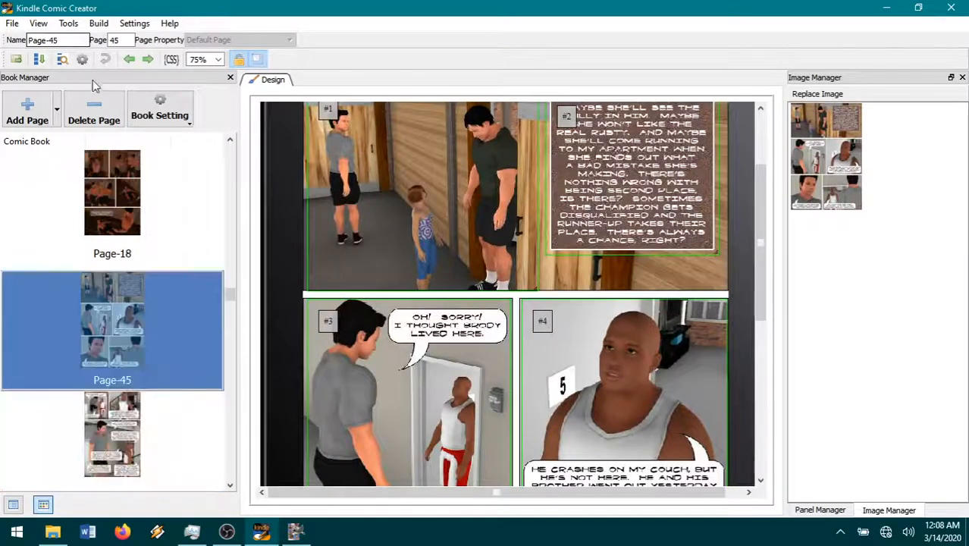
double_click(66, 35)
type("18")
key("Return")
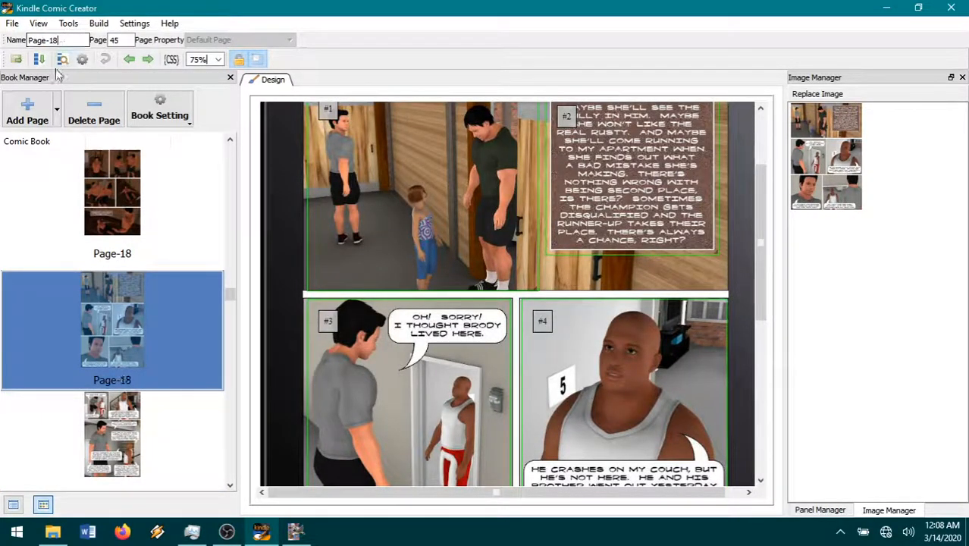
key("BackSpace")
type("9")
key("Return")
Step: Rename the book's forty-sixth page as Page-20 and its forty-seventh page as Page-21
left_click(107, 455)
double_click(66, 42)
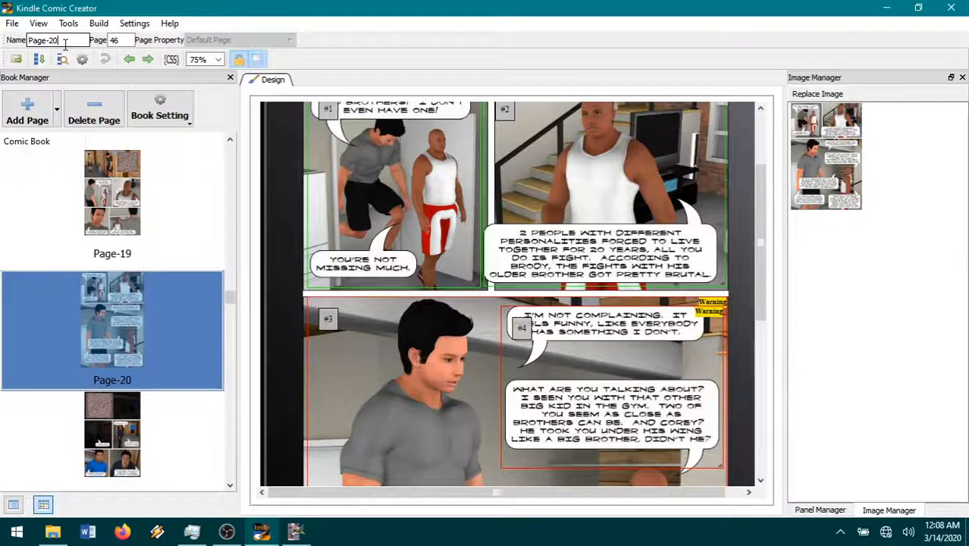
left_click(116, 428)
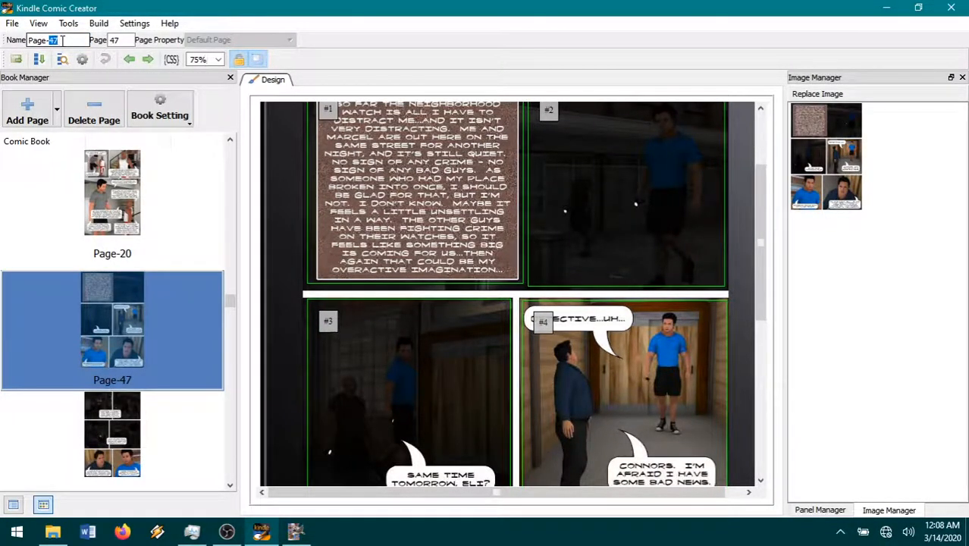
left_click(101, 312)
Step: Rename the book's forty-eighth page as Page-22 and its forty-ninth page as Page-23
left_click(110, 410)
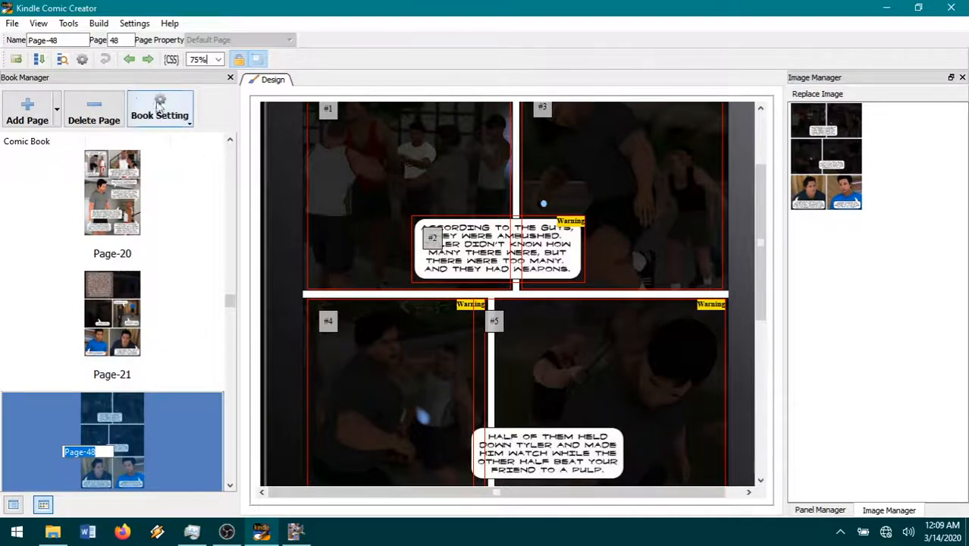
double_click(69, 40)
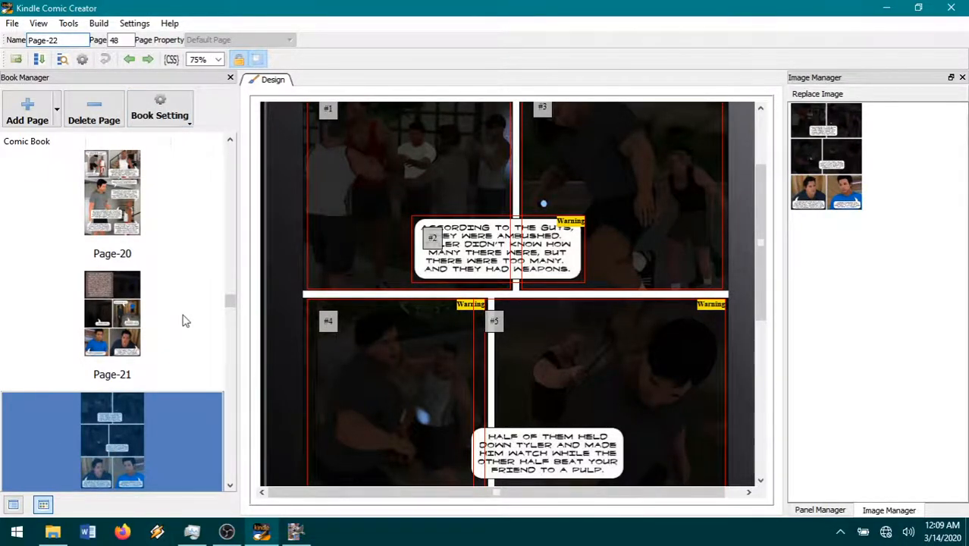
scroll(182, 322, "down", 3)
left_click(115, 311)
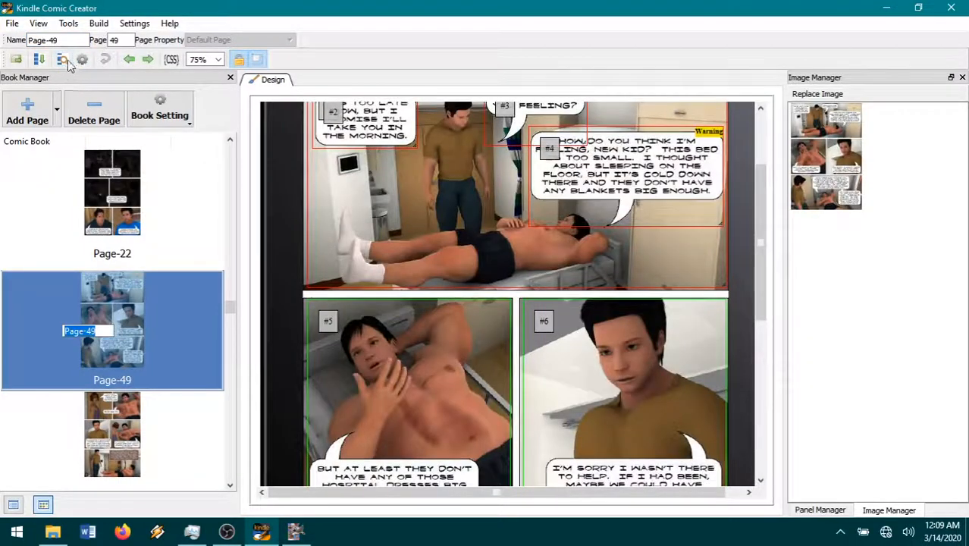
left_click(72, 39)
key("Return")
Step: Rename the book's fiftieth page as Page-24 and its fifty-first page, the issue 3 cover, as Part-3
left_click(114, 389)
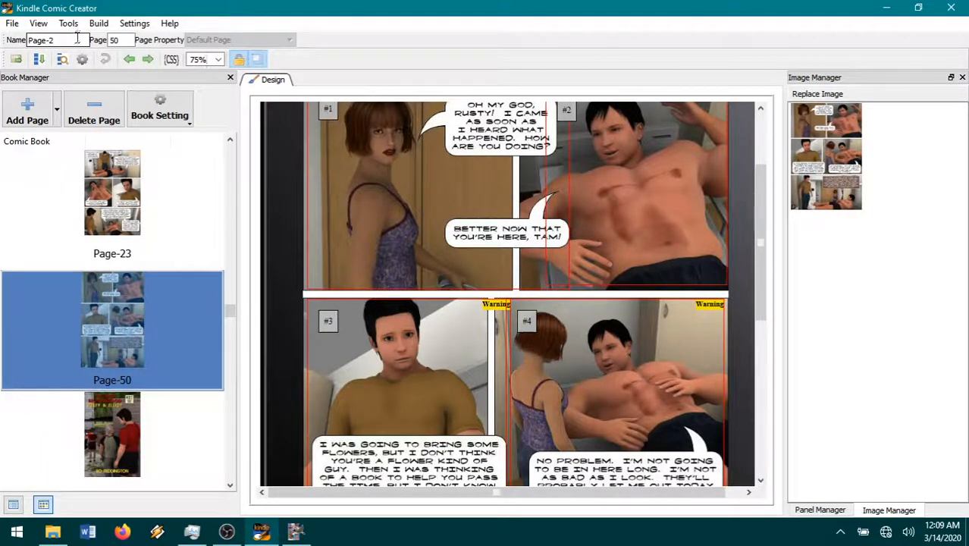
left_click(76, 39)
type("Page-24")
key("Return")
left_click(105, 427)
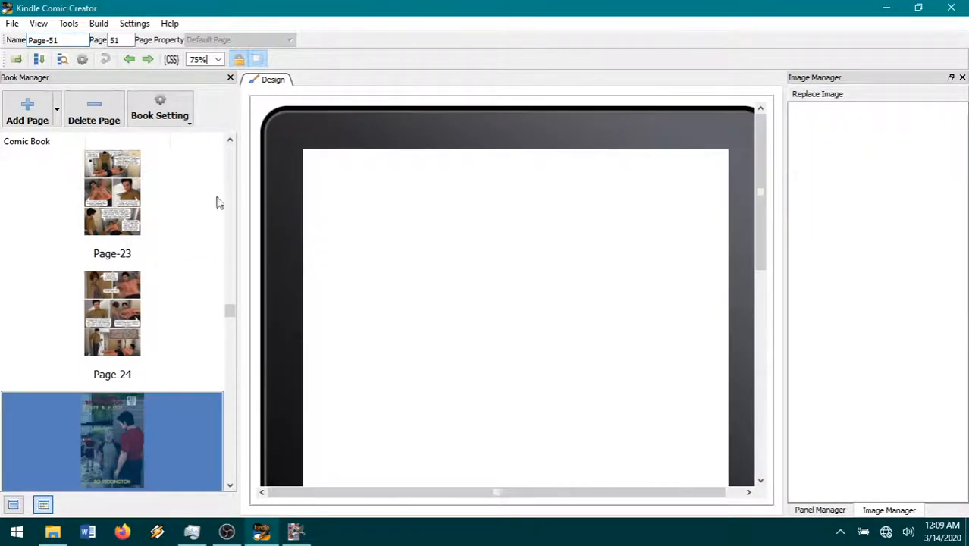
left_click(46, 42)
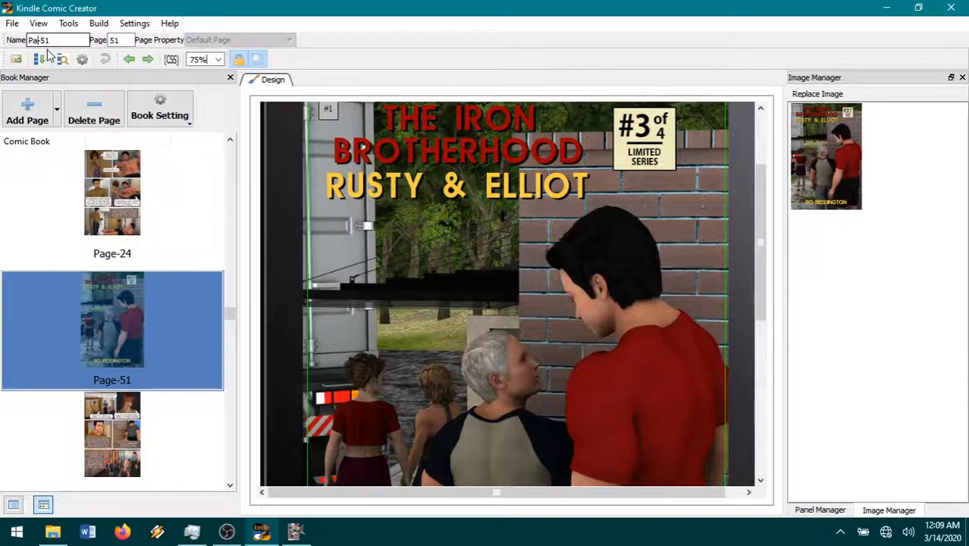
double_click(59, 41)
type("3")
key("Return")
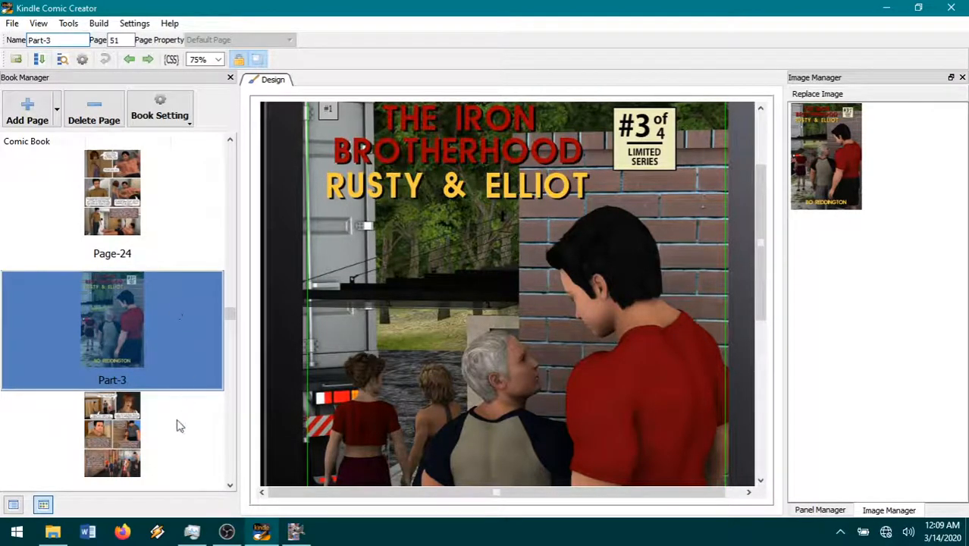
Step: Rename the book's fifty-second page as Page-1 and its fifty-third page as Page-2
left_click(138, 447)
left_click(76, 38)
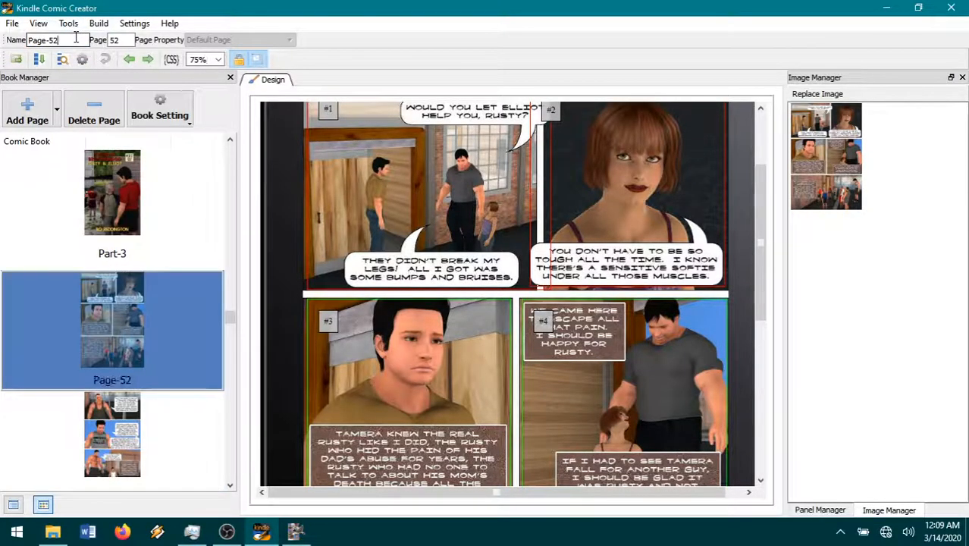
type("1")
key("Return")
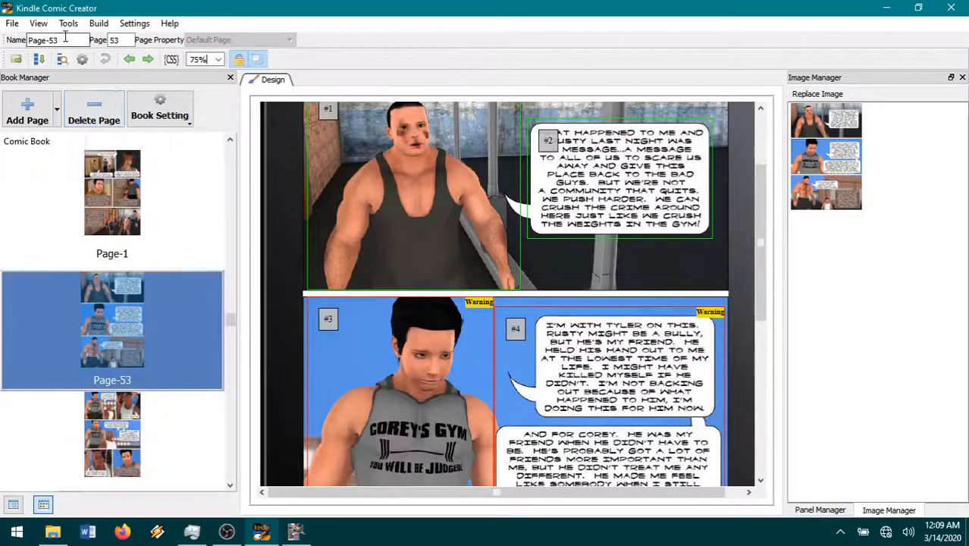
left_click(66, 36)
key("BackSpace")
key("BackSpace")
type("2")
key("Return")
Step: Rename the book's fifty-fourth page as Page-3 and its fifty-fifth page as Page-4
left_click(177, 438)
left_click(76, 40)
key("BackSpace")
key("BackSpace")
type("3")
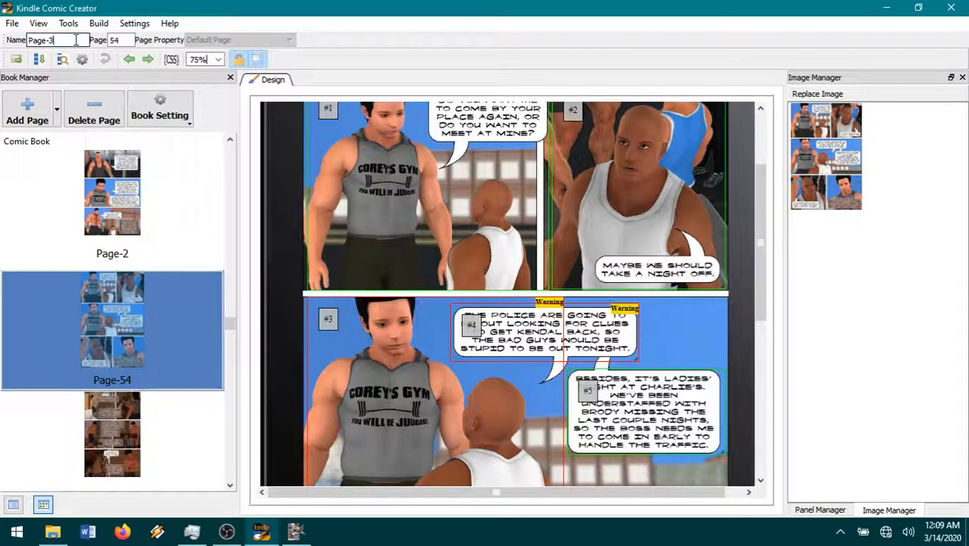
key("Return")
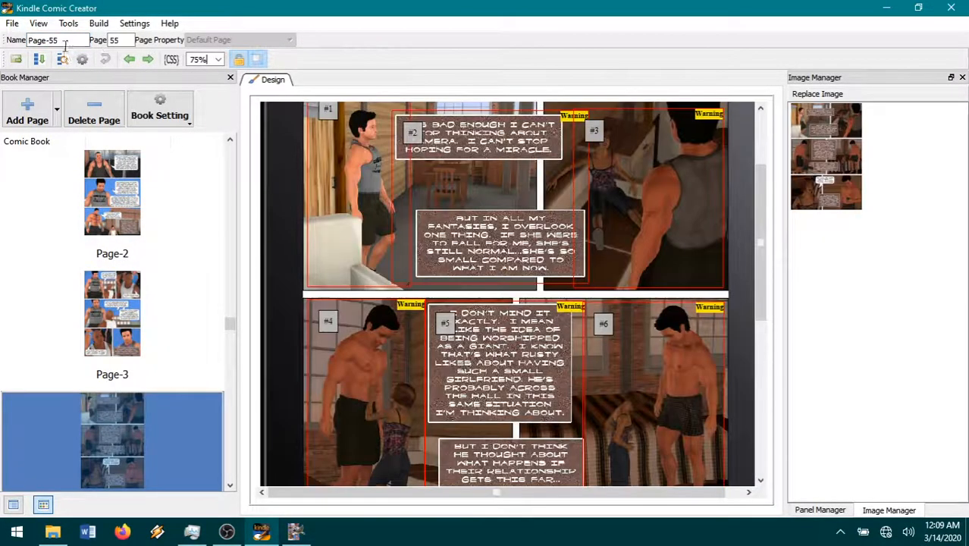
double_click(71, 40)
type("4")
key("Return")
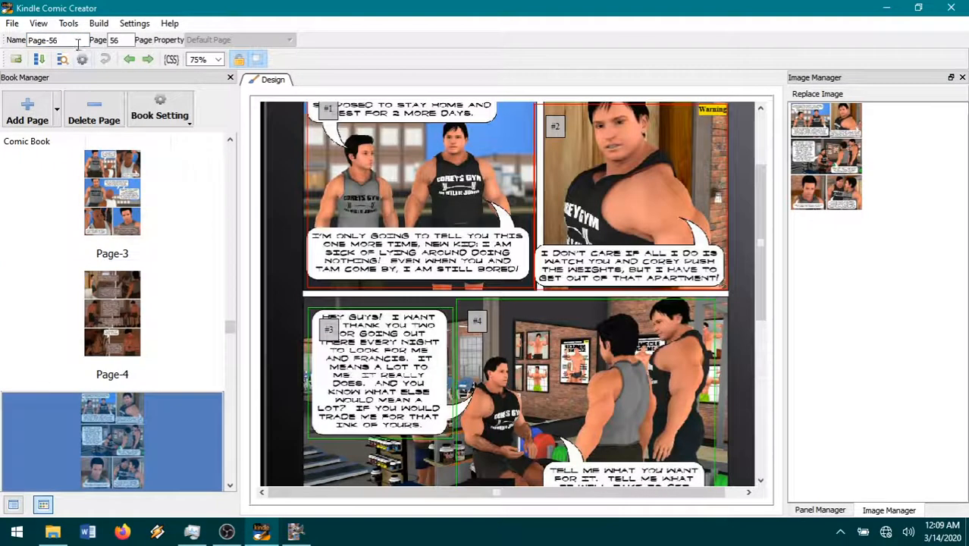
Step: Rename the book's fifty-sixth page as Page-5 and its fifty-seventh page as Page-6
double_click(75, 40)
type("56")
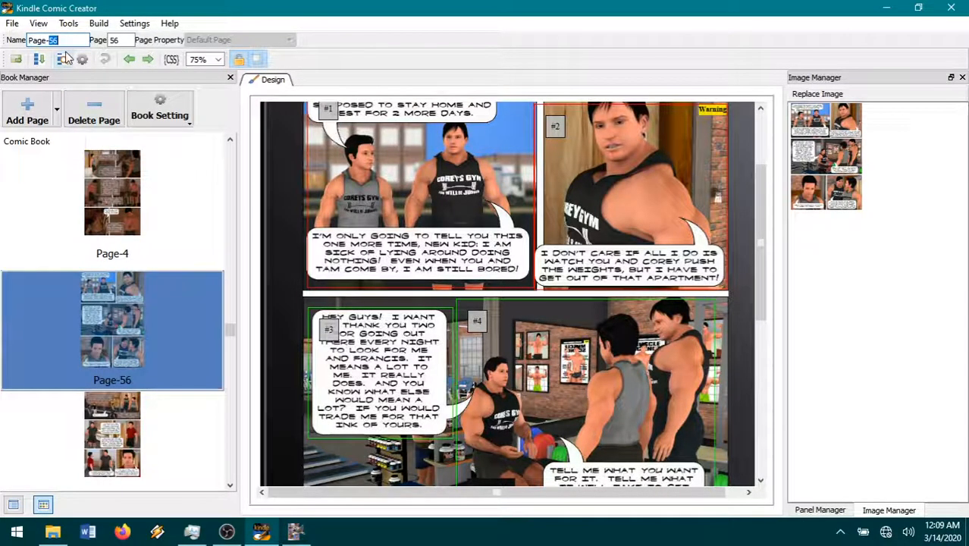
key("Return")
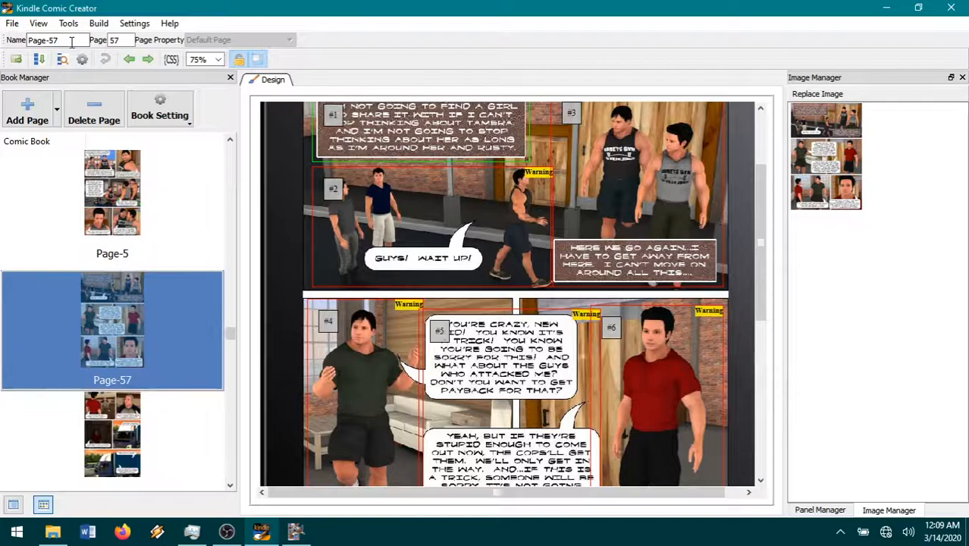
double_click(72, 40)
type("6")
key("Return")
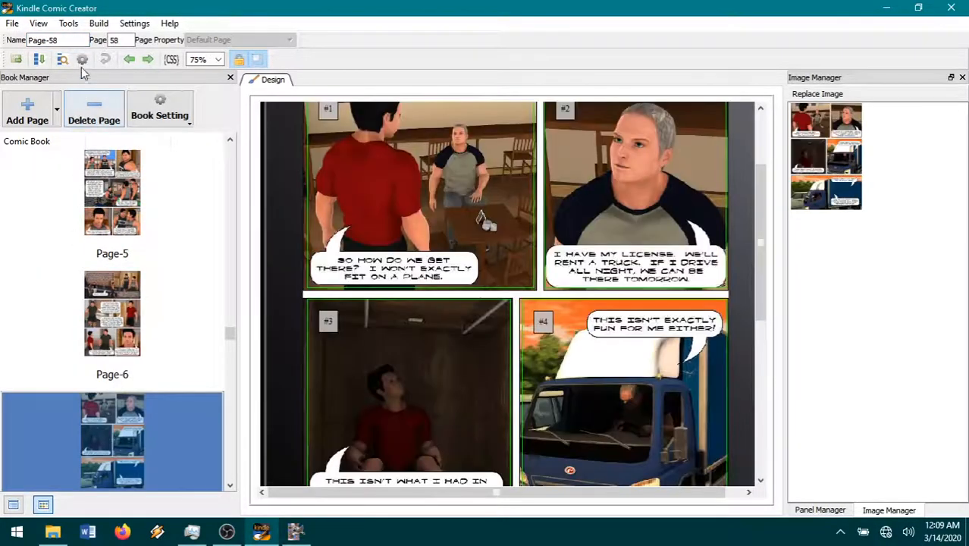
Step: Rename the book's fifty-eighth page as Page-7 and its fifty-ninth page as Page-8
double_click(72, 40)
type("7")
key("Return")
double_click(74, 41)
type("8")
key("Return")
Step: Rename the book's sixtieth page as Page-8
double_click(65, 40)
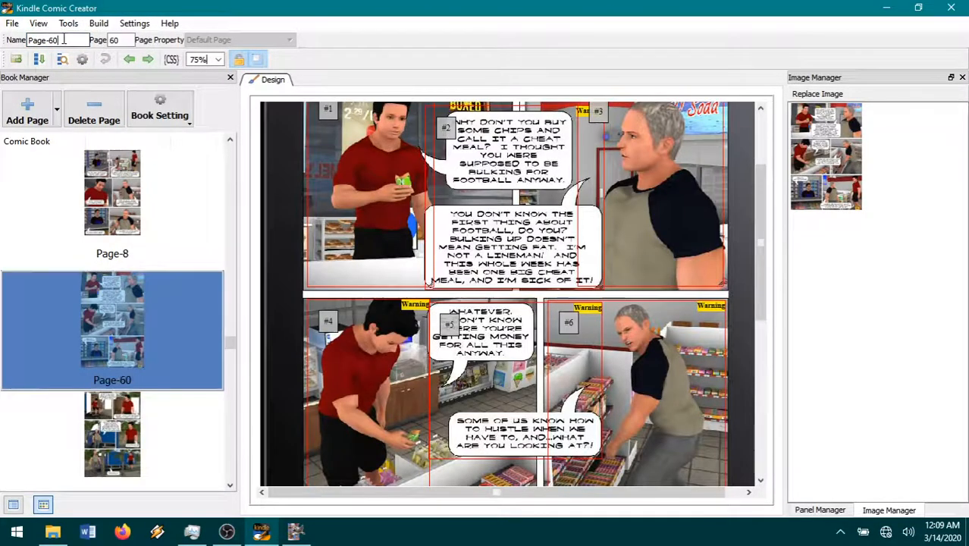
type("8")
key("Return")
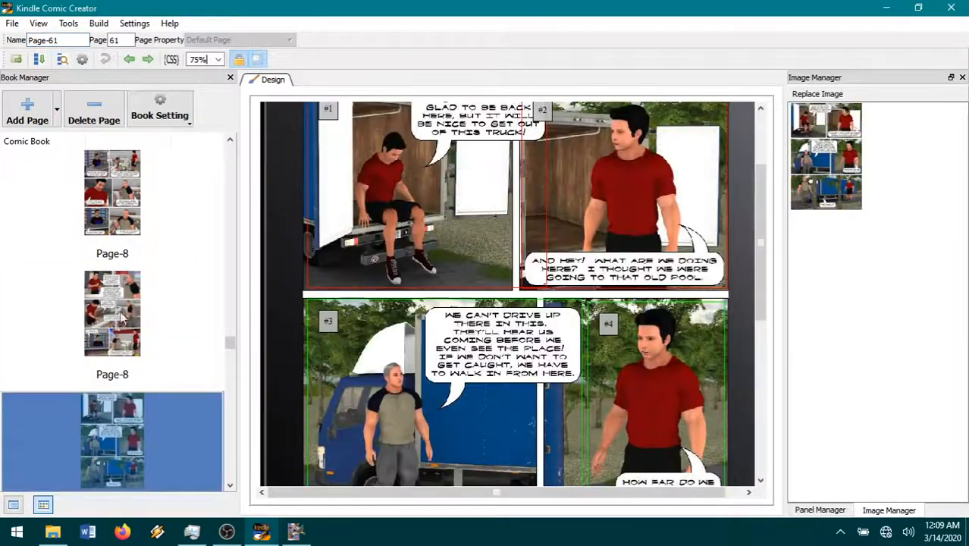
Step: Correct the sixtieth page's name to Page-9 and rename the sixty-first page as Page-10
scroll(152, 341, "up", 2)
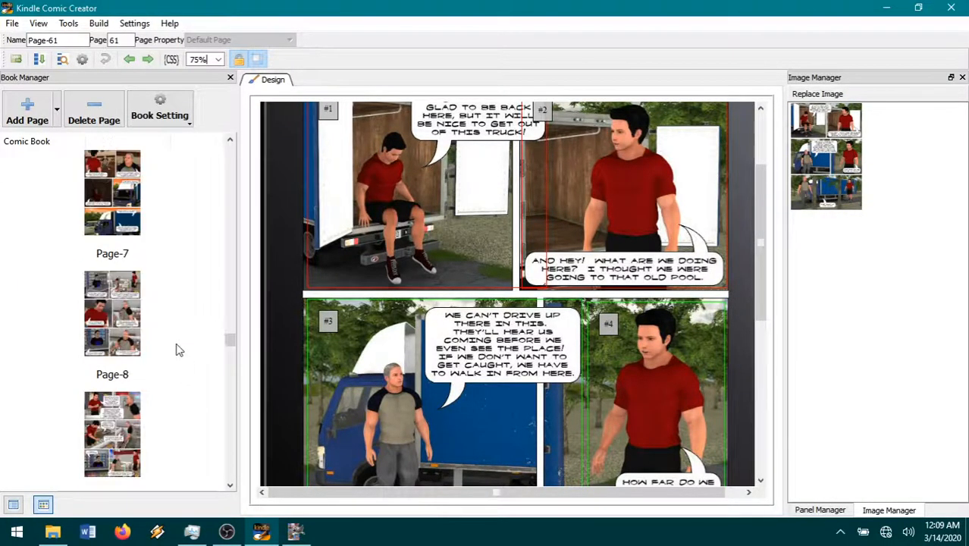
left_click(127, 431)
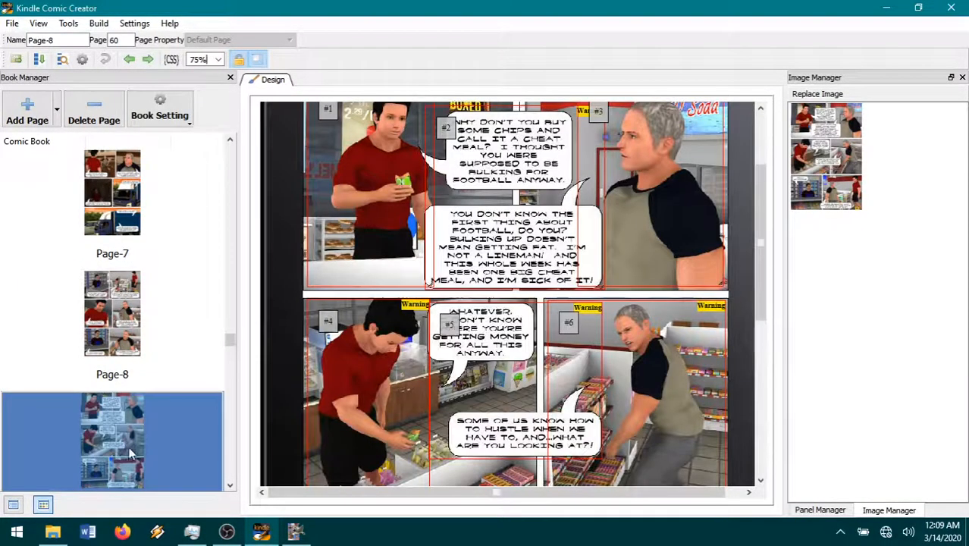
double_click(81, 41)
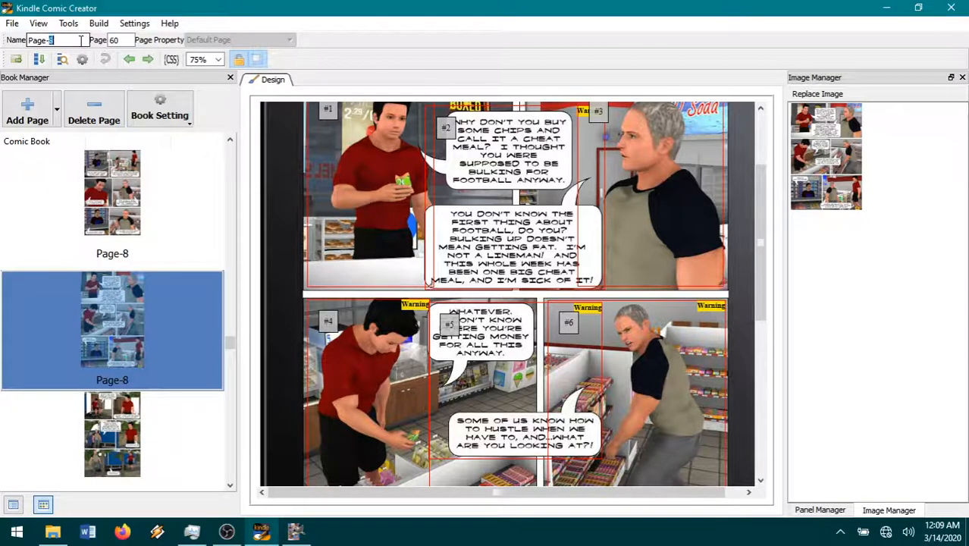
type("9")
left_click(108, 430)
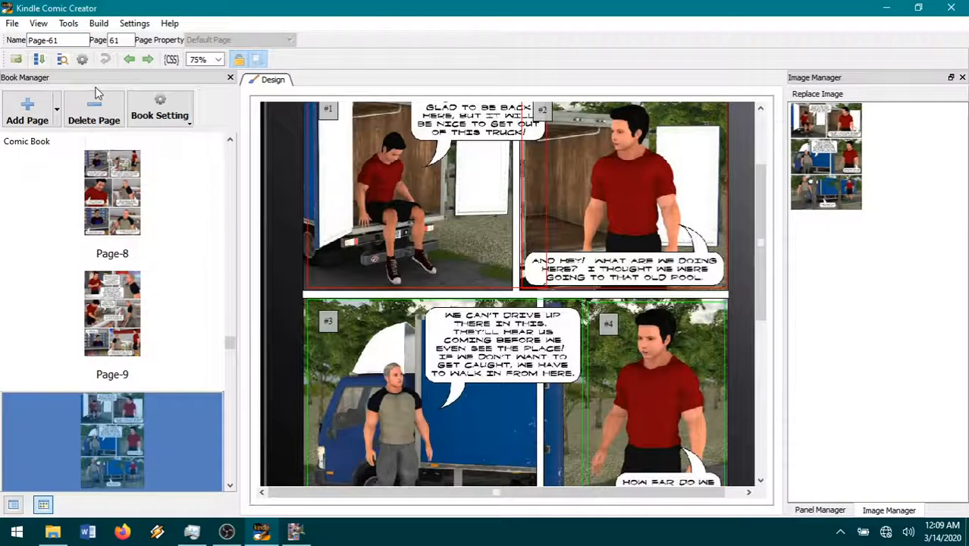
type("10")
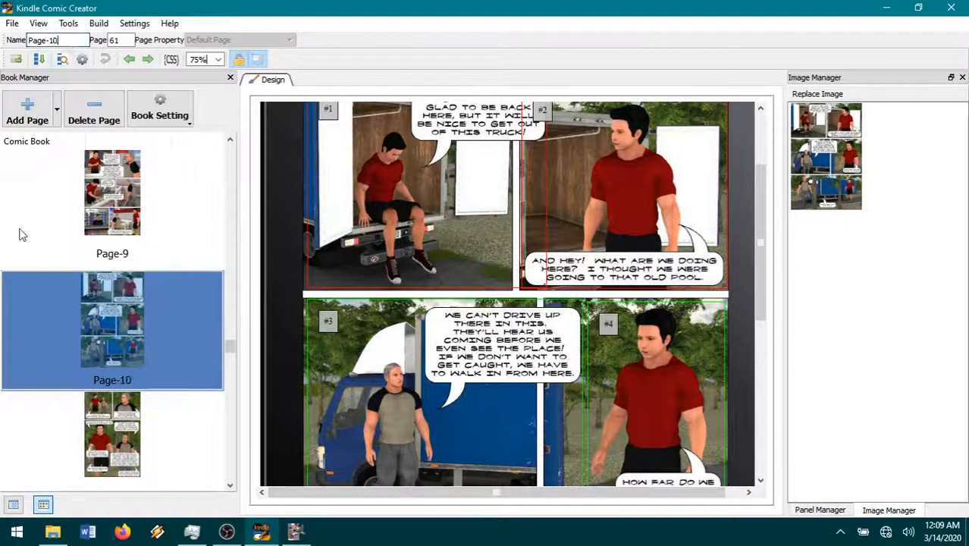
Step: Rename the book's sixty-second page as Page-11 and its sixty-third page as Page-12
left_click(106, 438)
double_click(65, 39)
type("11")
left_click(119, 414)
double_click(69, 41)
type("12")
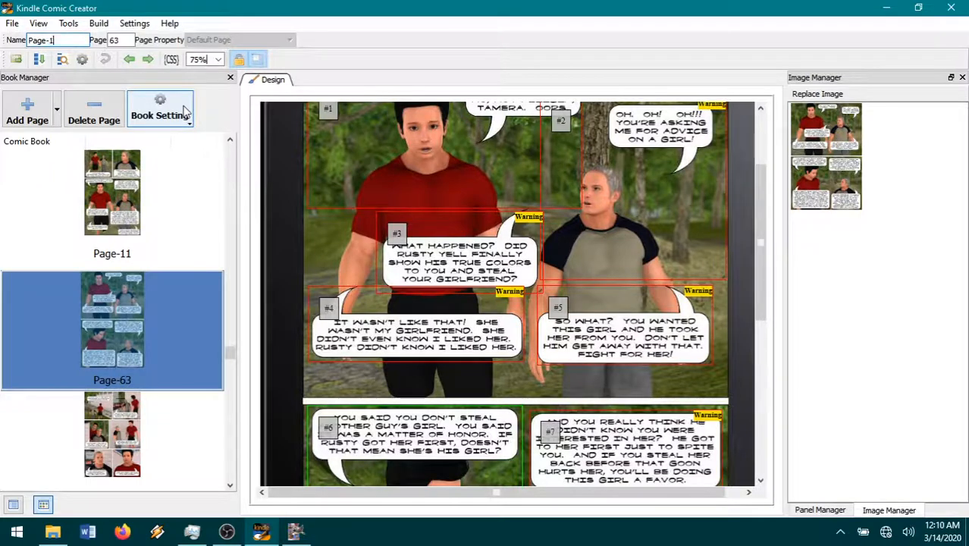
Step: Rename the book's sixty-fourth page as Page-13 and its sixty-fifth page as Page-14
left_click(119, 447)
double_click(76, 41)
type("13")
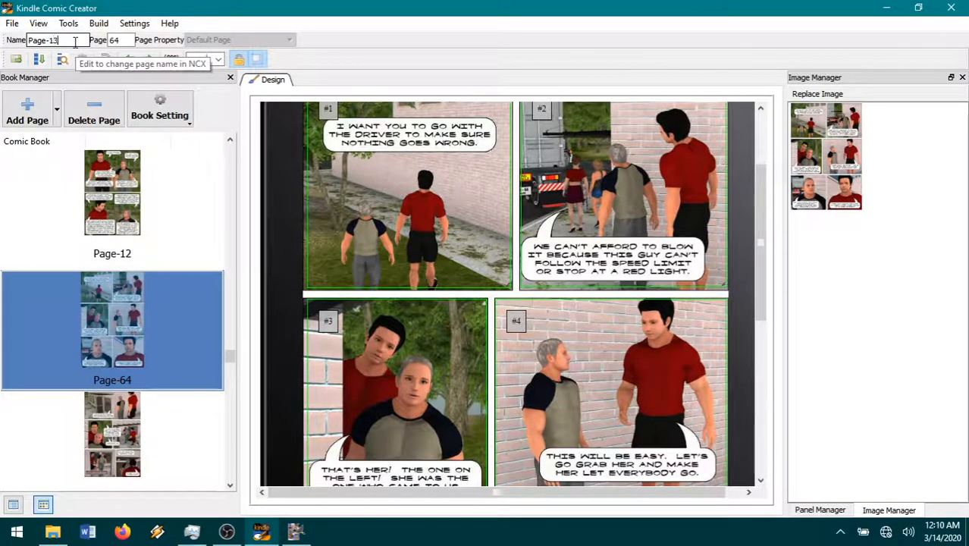
left_click(137, 444)
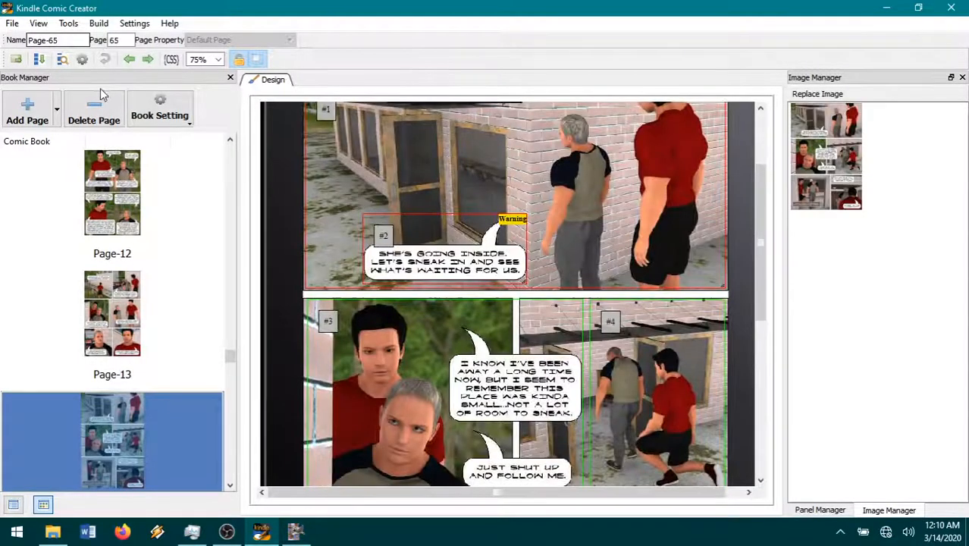
double_click(77, 39)
type("14")
Step: Rename the book's sixty-sixth page as Page-15 and its sixty-seventh page as Page-16
left_click(102, 434)
double_click(67, 39)
type("15")
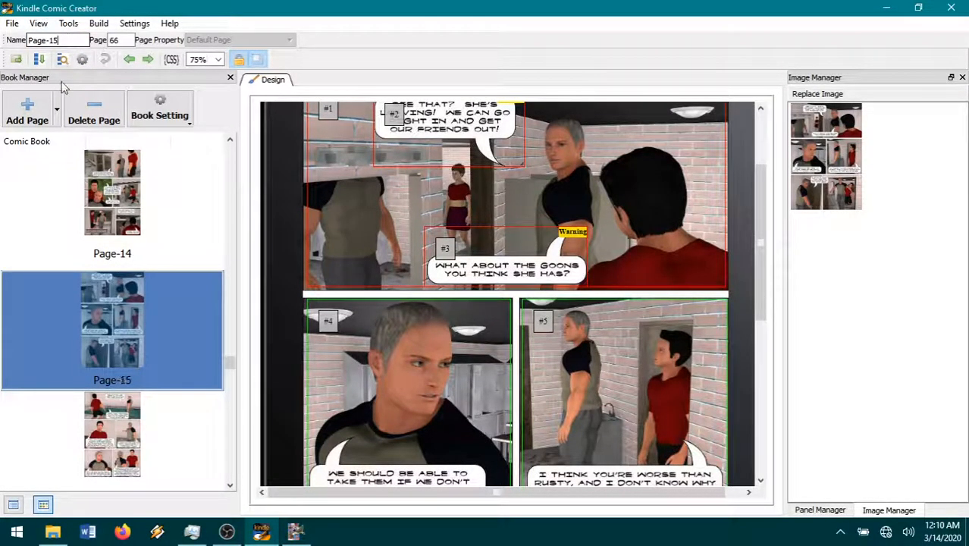
left_click(139, 450)
double_click(70, 41)
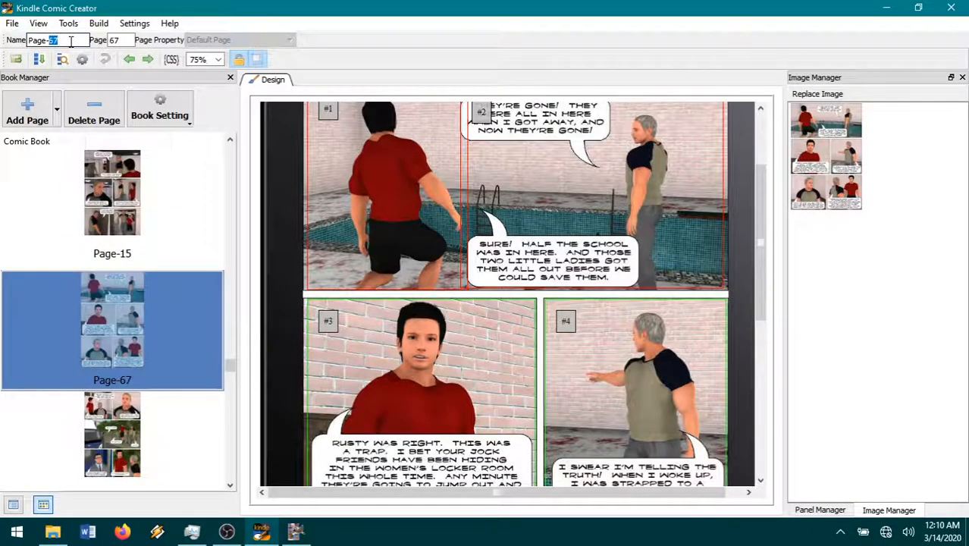
type("16")
Step: Rename the book's sixty-eighth page as Page-17 and its sixty-ninth page as Page-18
left_click(144, 472)
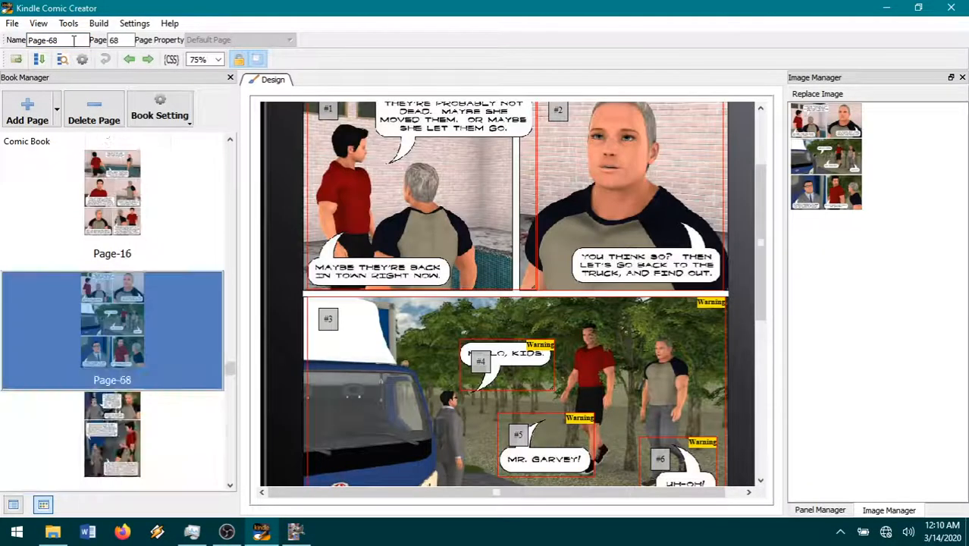
double_click(73, 41)
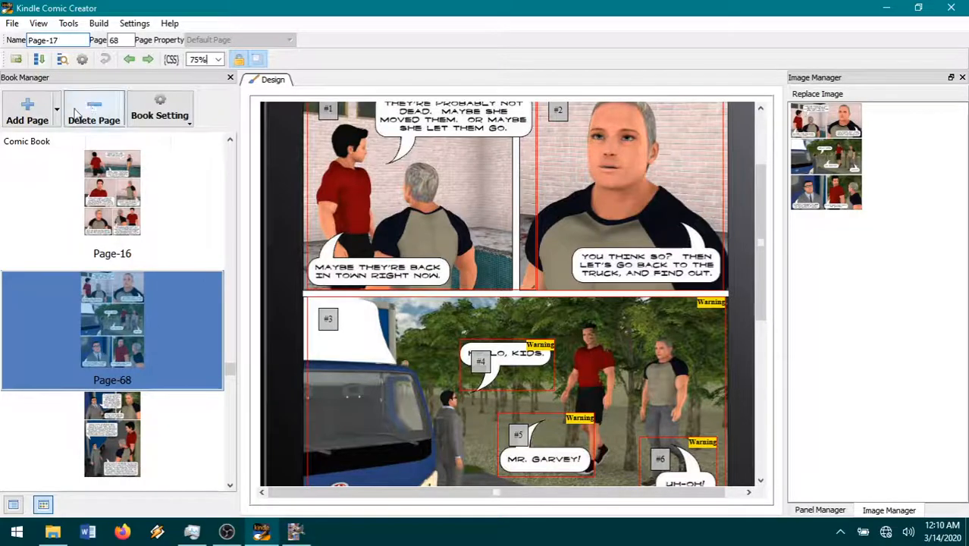
key("Return")
left_click(110, 430)
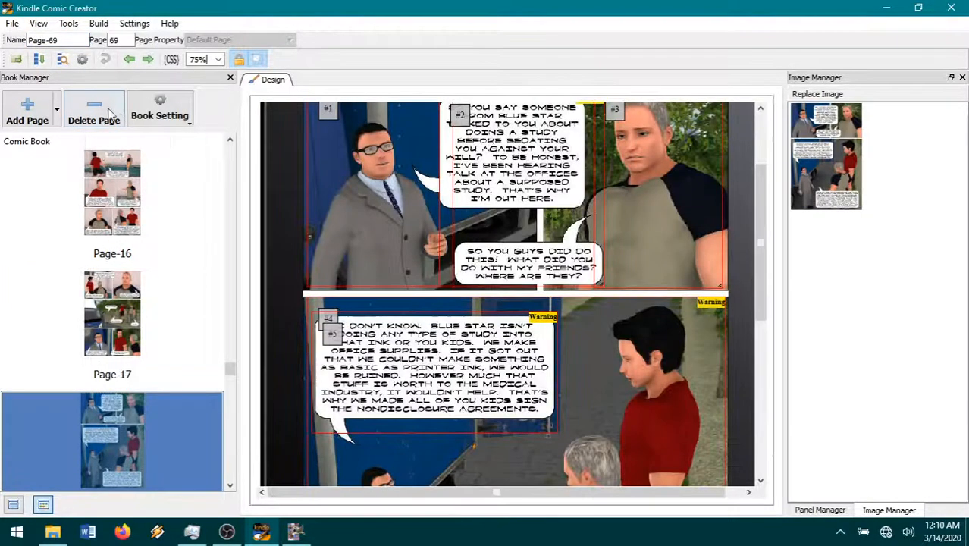
left_click(76, 38)
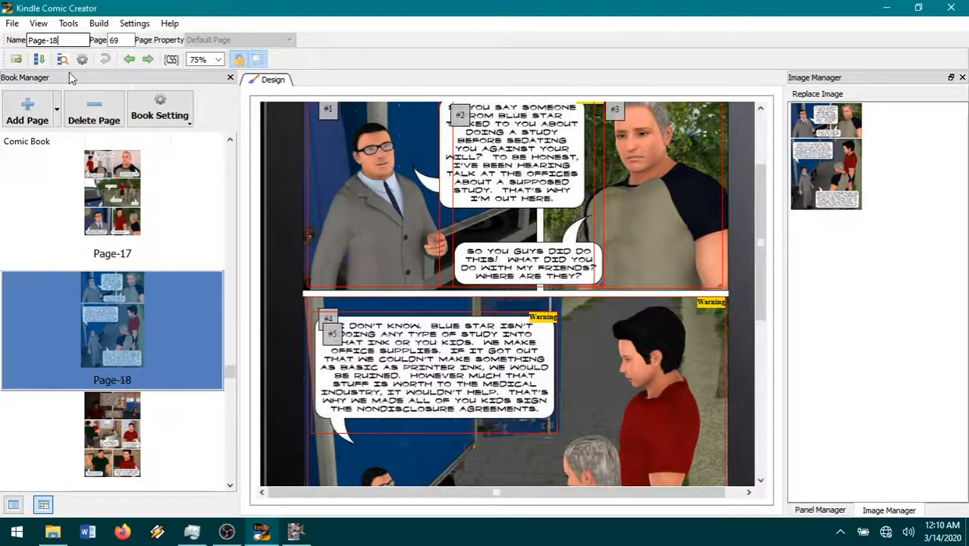
Step: Rename the book's seventieth page as Page-19 and its seventy-first page as Page-20
left_click(112, 422)
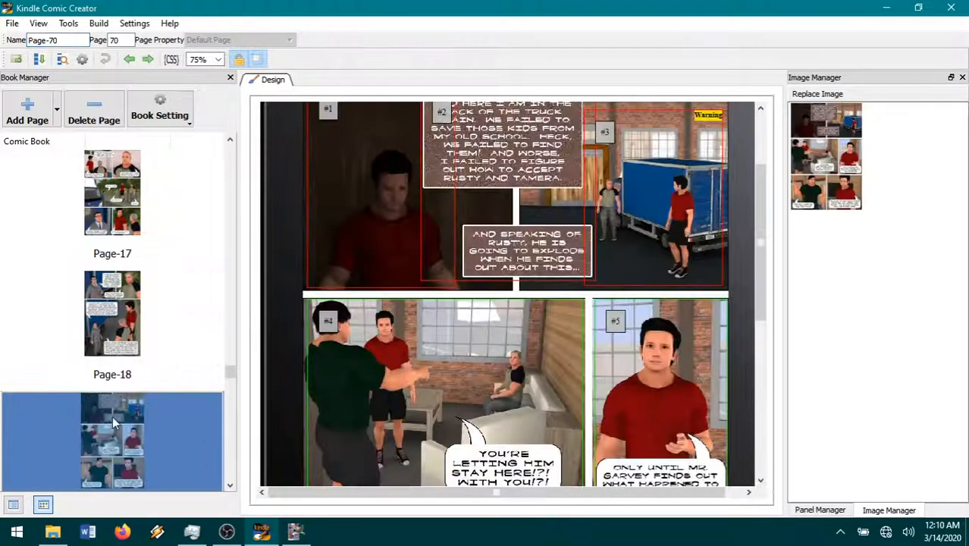
left_click(69, 40)
type("19")
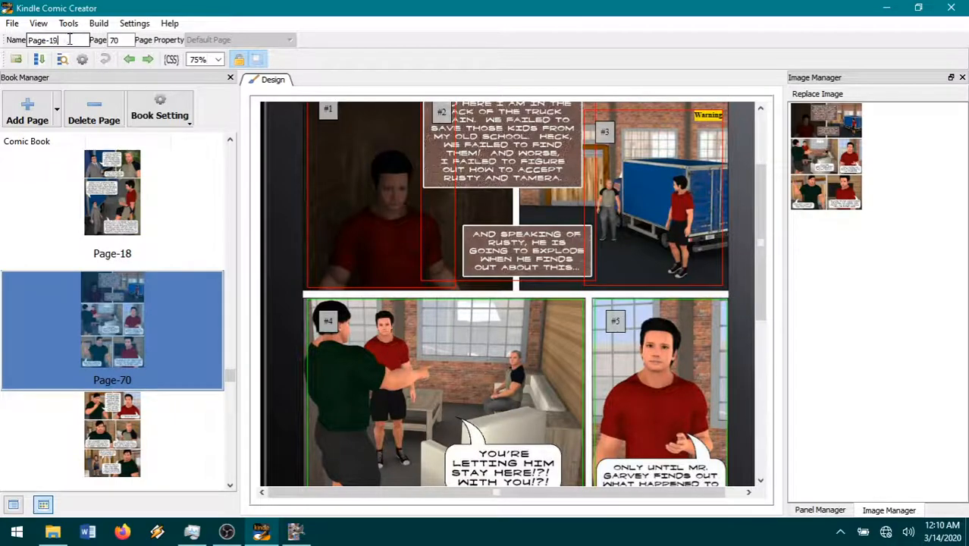
key("Return")
left_click(79, 40)
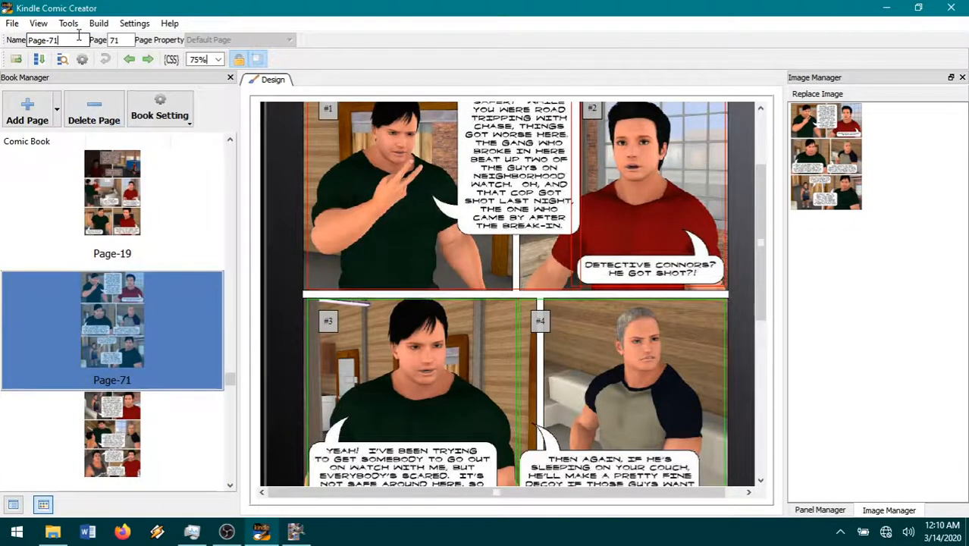
type("20")
key("Return")
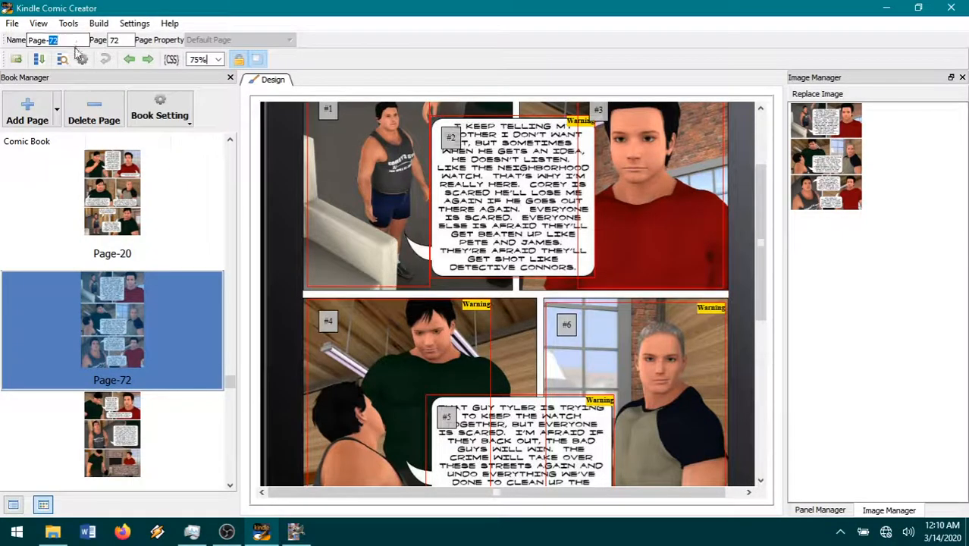
Step: Rename the book's seventy-second page as Page-21 and its seventy-third page as Page-22
type("21")
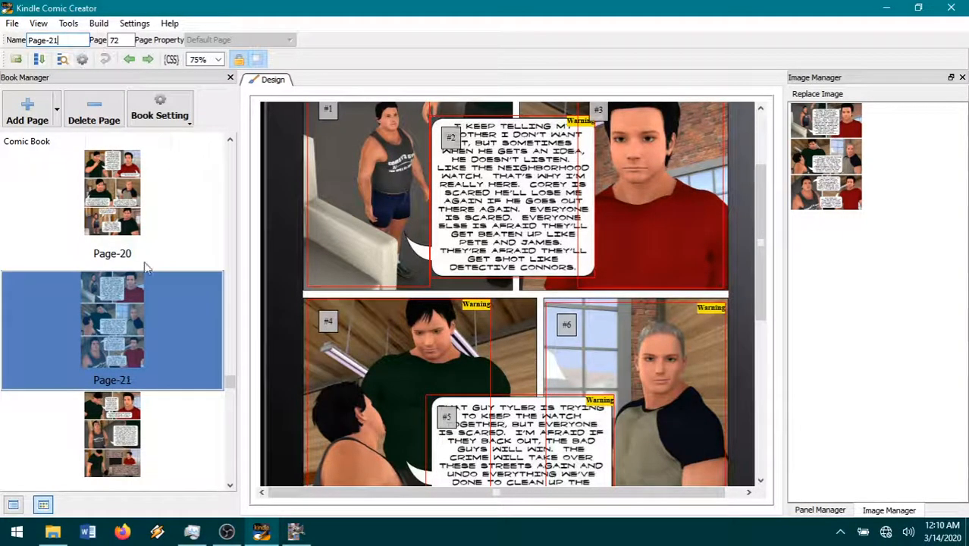
left_click(130, 438)
double_click(80, 41)
type("22")
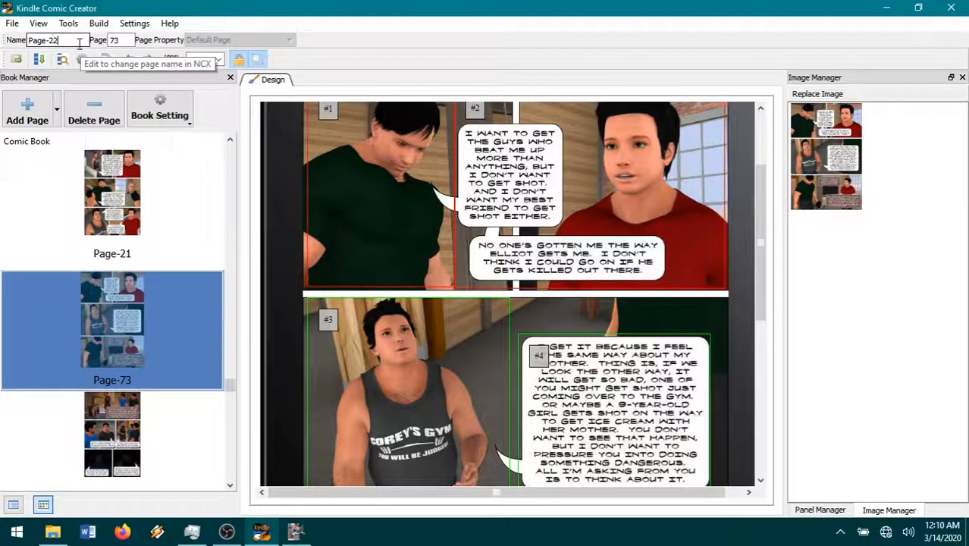
left_click(132, 422)
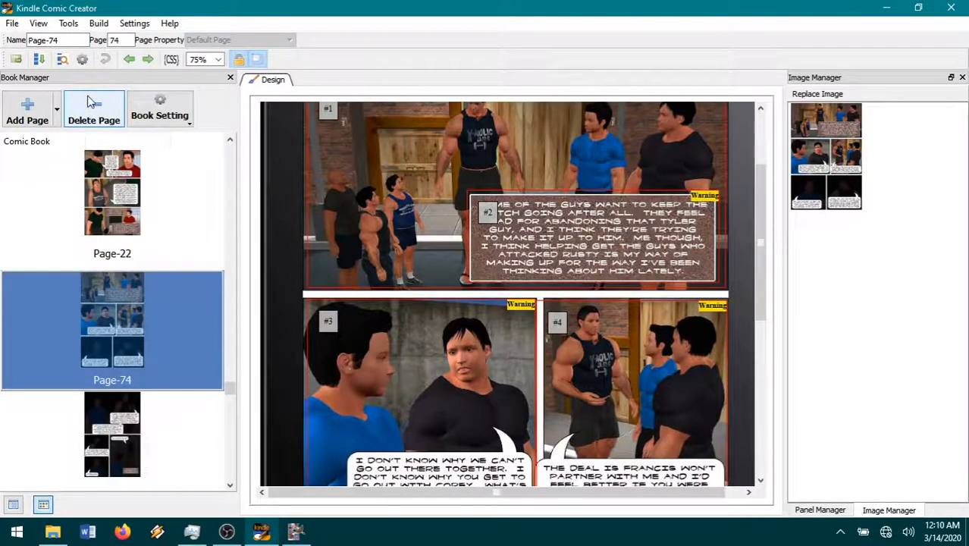
Step: Rename the book's seventy-fourth page as Page-23 and its seventy-fifth page as Page-24
triple_click(73, 42)
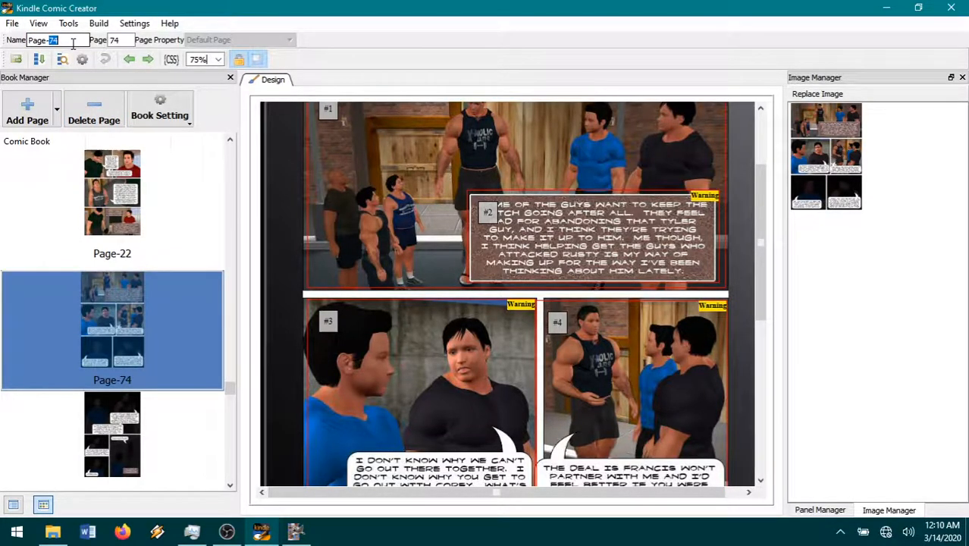
left_click(157, 355)
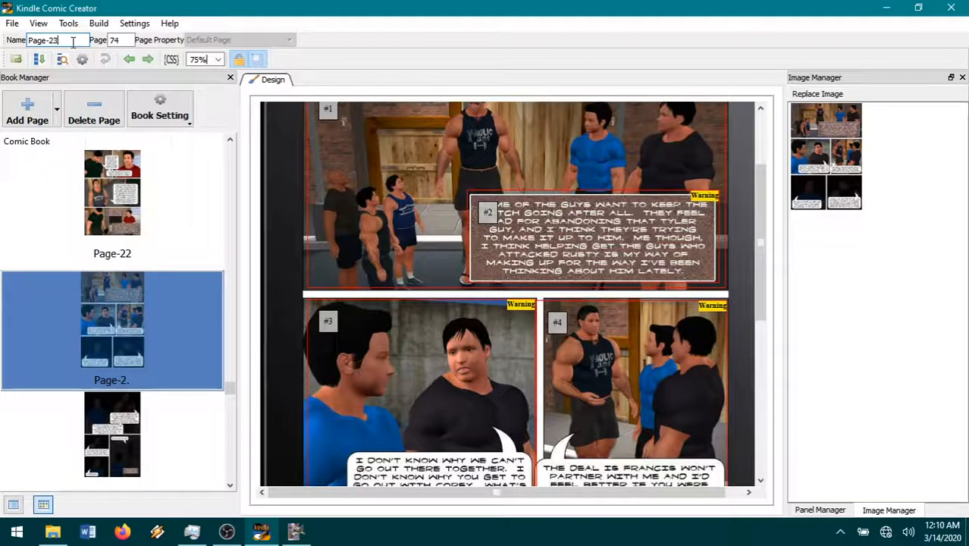
left_click(115, 449)
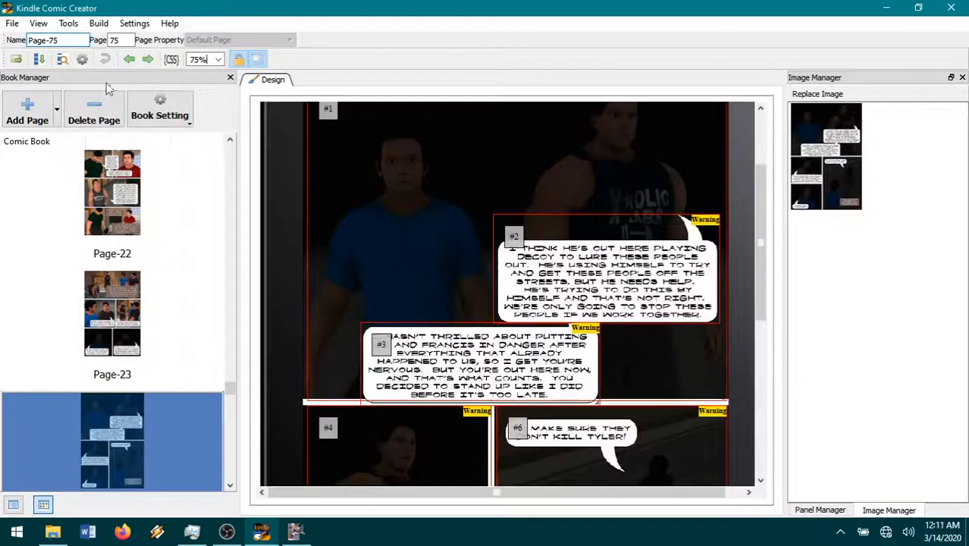
double_click(72, 41)
type("24")
key("Tab")
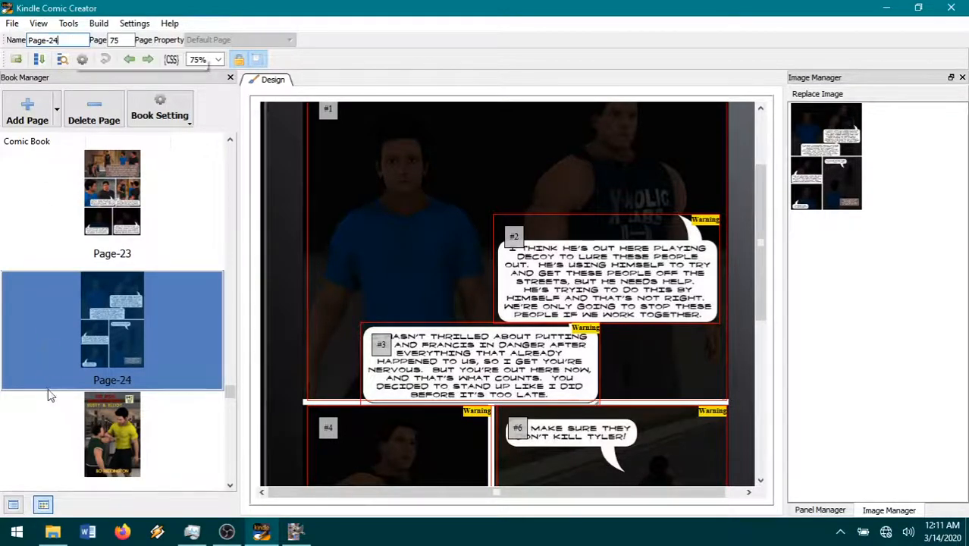
Step: Rename the cover page of issue #4, the book's seventy-sixth page, as Part-4
left_click(108, 442)
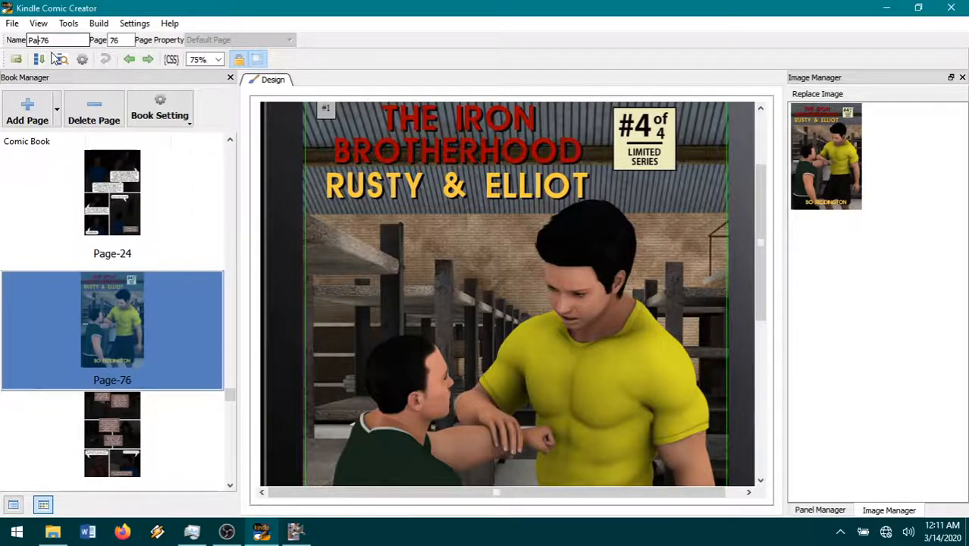
double_click(63, 39)
type("4")
key("Return")
Step: Rename the book's seventy-seventh page as Page-1 and its seventy-eighth page as Page-2
left_click(125, 414)
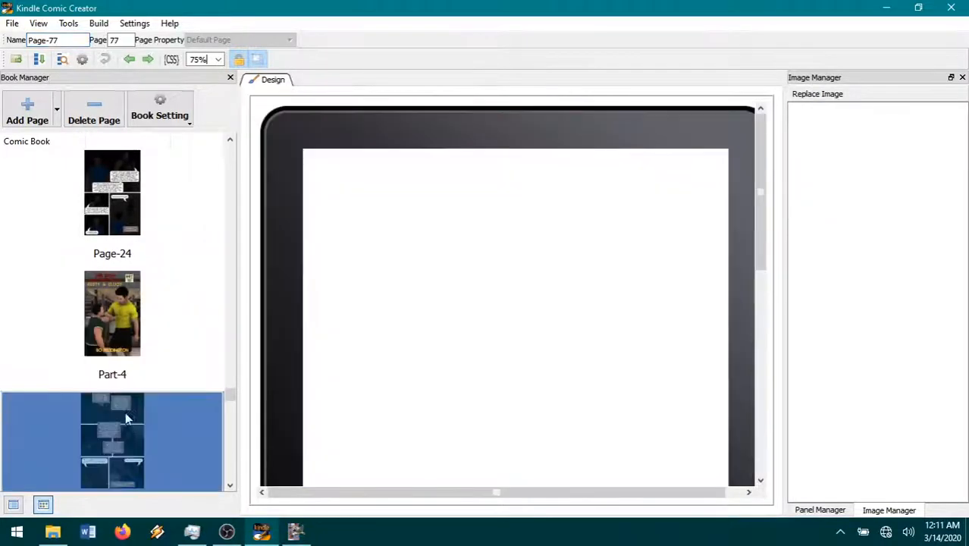
left_click(69, 39)
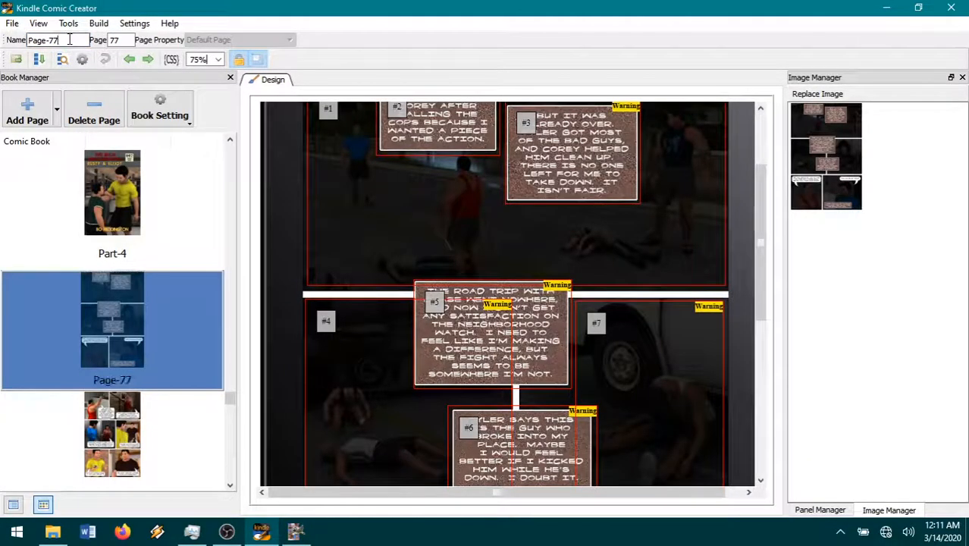
type("1")
key("Return")
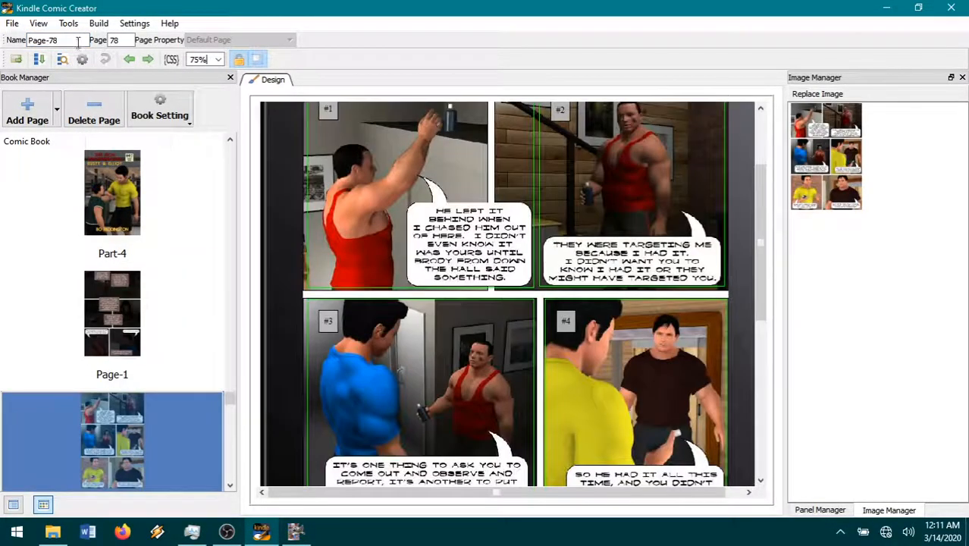
type("2")
key("Return")
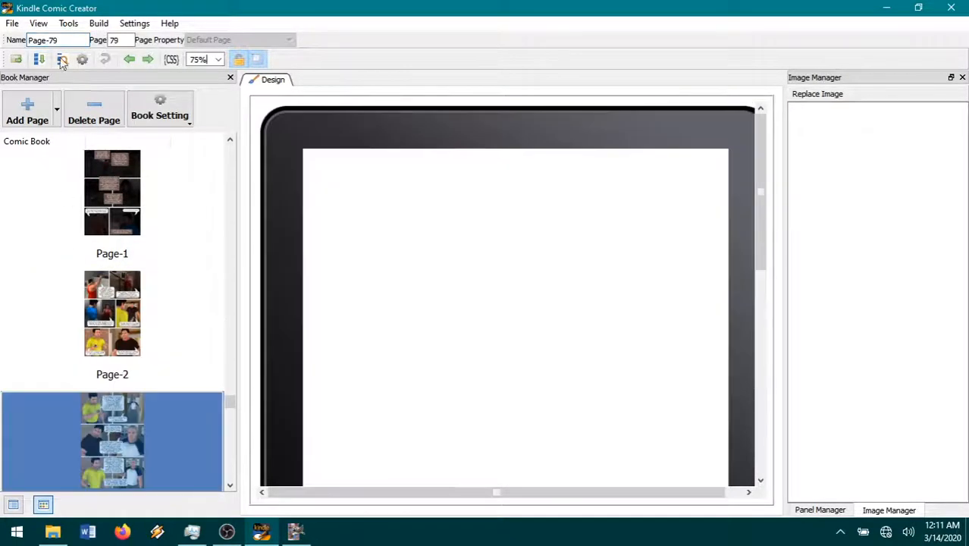
Step: Rename the book's seventy-ninth page as Page-3 and its eightieth page as Page-4
type("3")
key("Return")
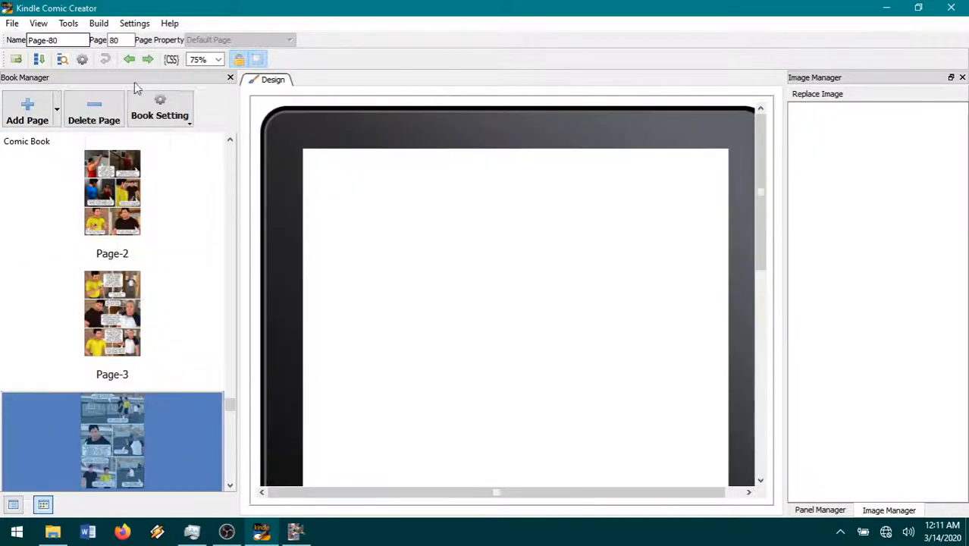
type("4")
key("Return")
Step: Rename the book's eighty-first page as Page-5 and its eighty-second page as Page-6
type("5")
key("Return")
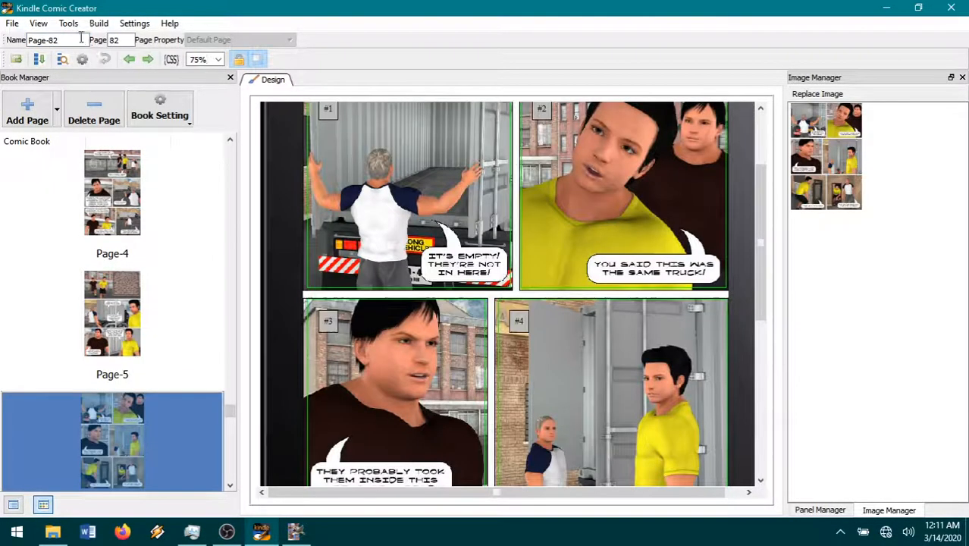
type("6")
key("Return")
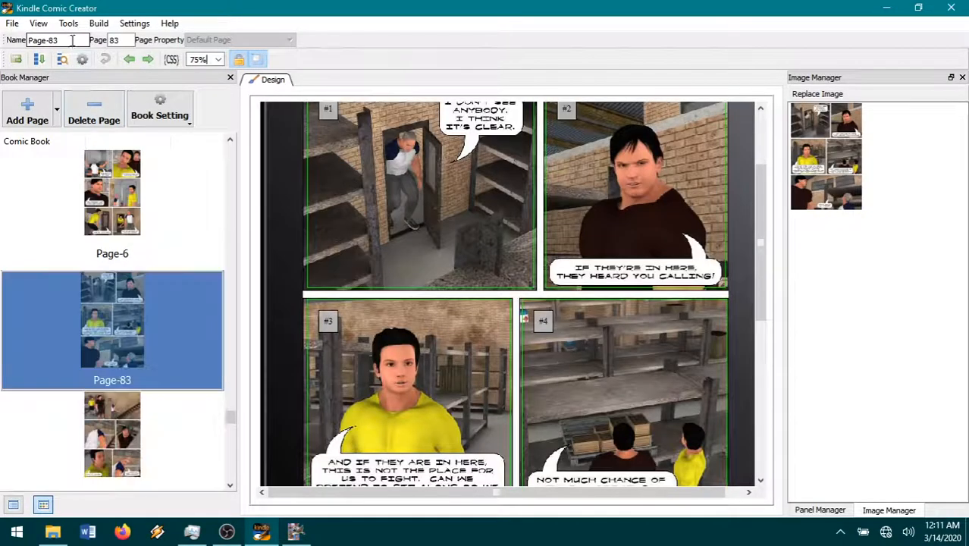
Step: Rename the book's eighty-third page as Page-7 and its eighty-fourth page as Page-8
type("7")
key("Return")
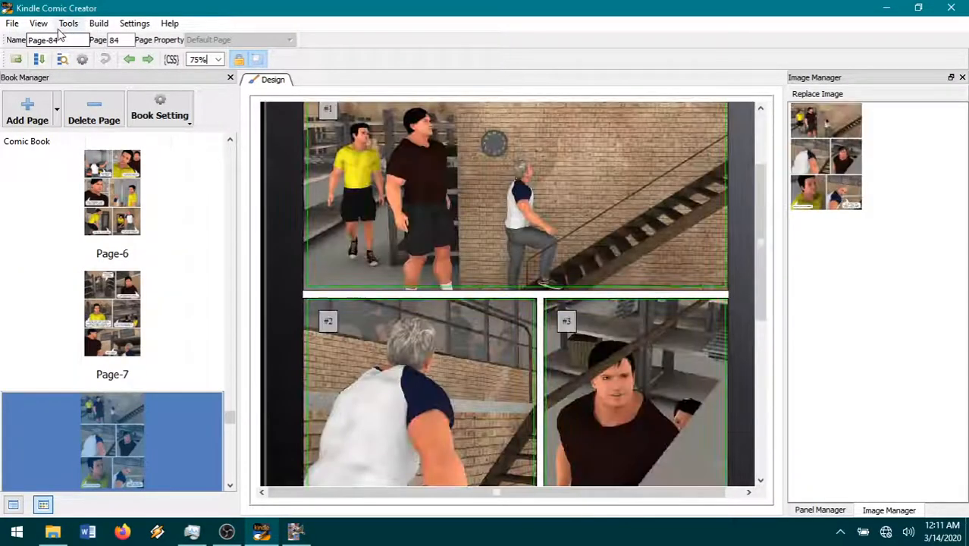
type("8")
key("Return")
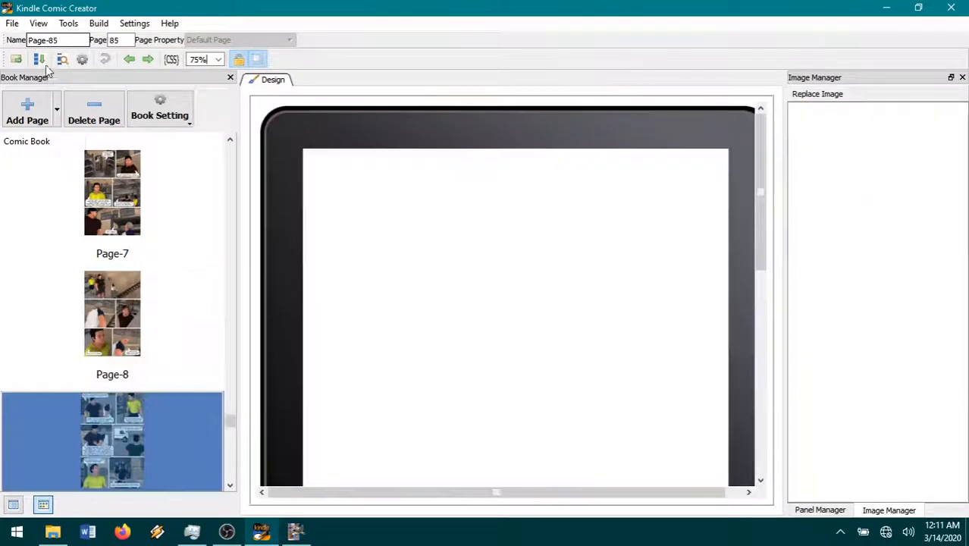
Step: Rename the book's eighty-fifth page as Page-9 and its eighty-sixth page as Page-10
type("9")
key("Return")
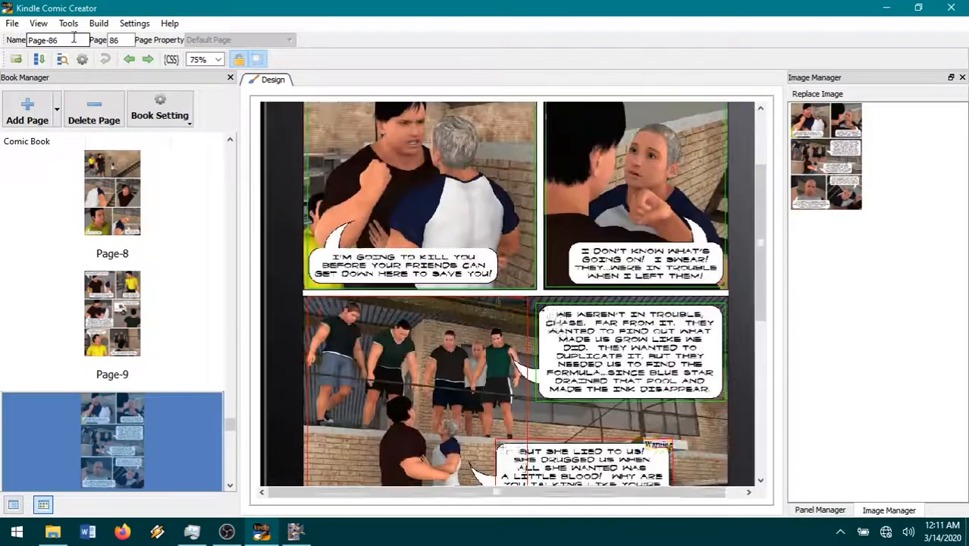
type("10")
key("Return")
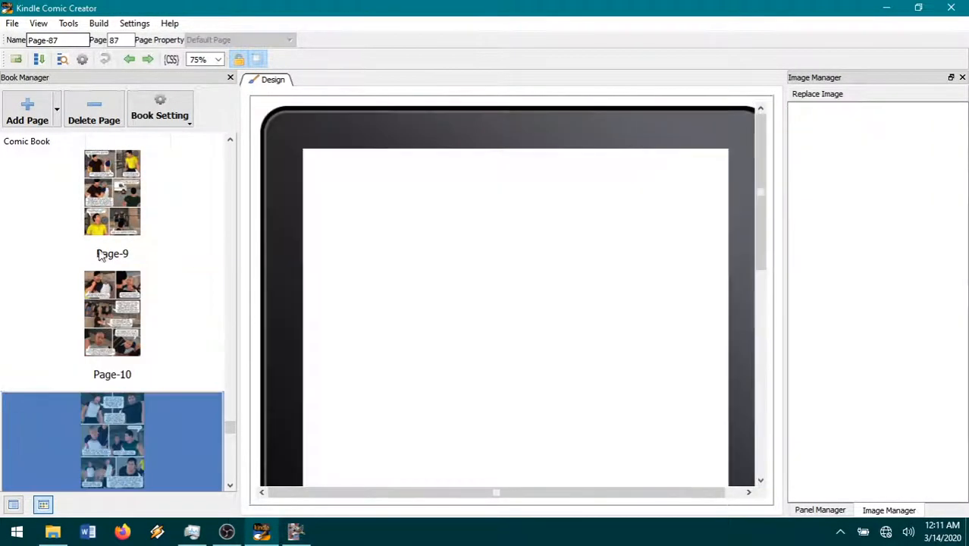
Step: Rename the book's eighty-seventh page as Page-11 and its eighty-eighth page as Page-12
double_click(63, 39)
type("11")
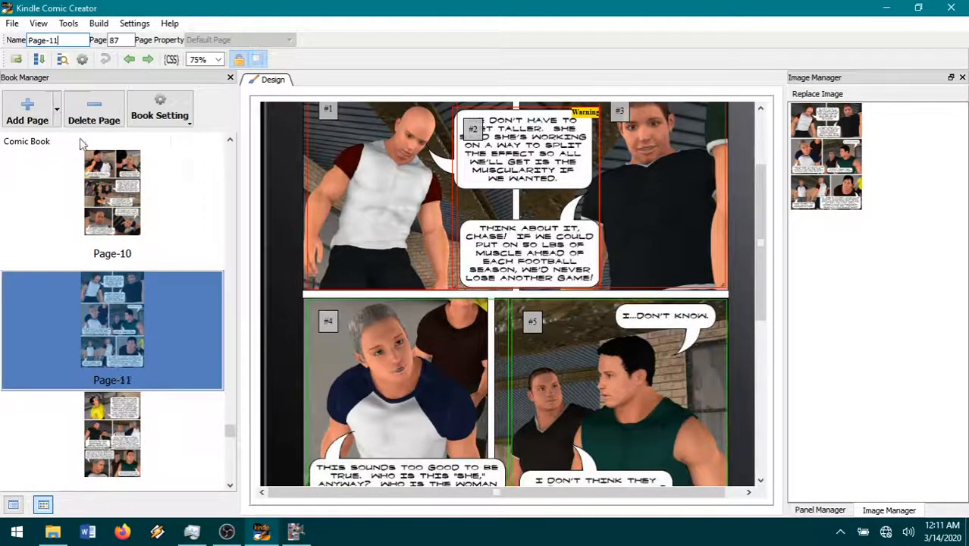
key("Return")
double_click(67, 40)
type("12")
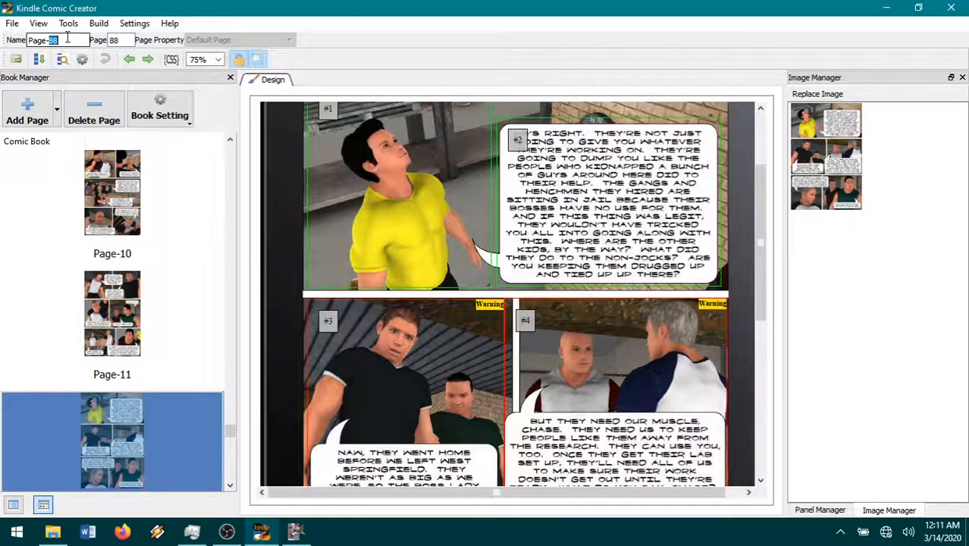
key("Return")
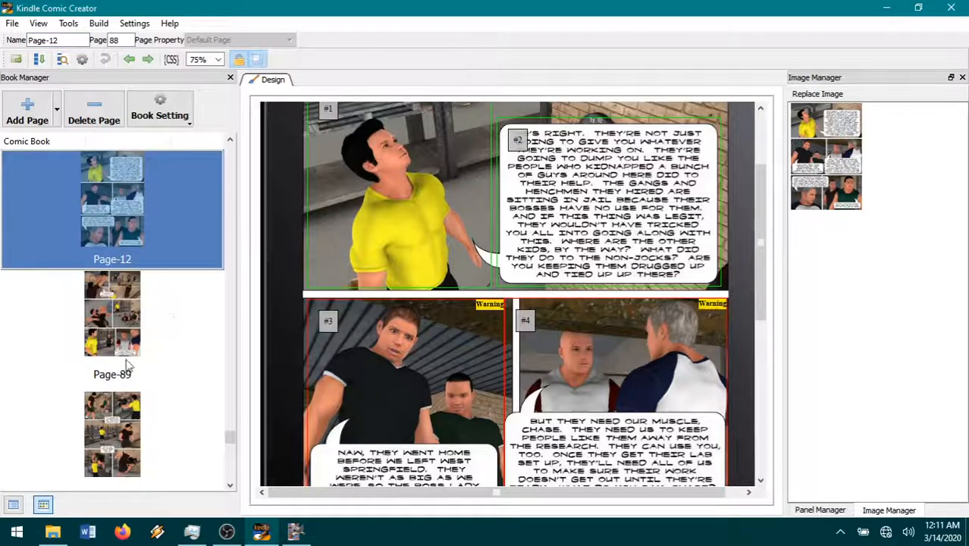
Step: Rename the book's eighty-ninth page as Page-13 and its ninetieth page as Page-14
left_click(115, 341)
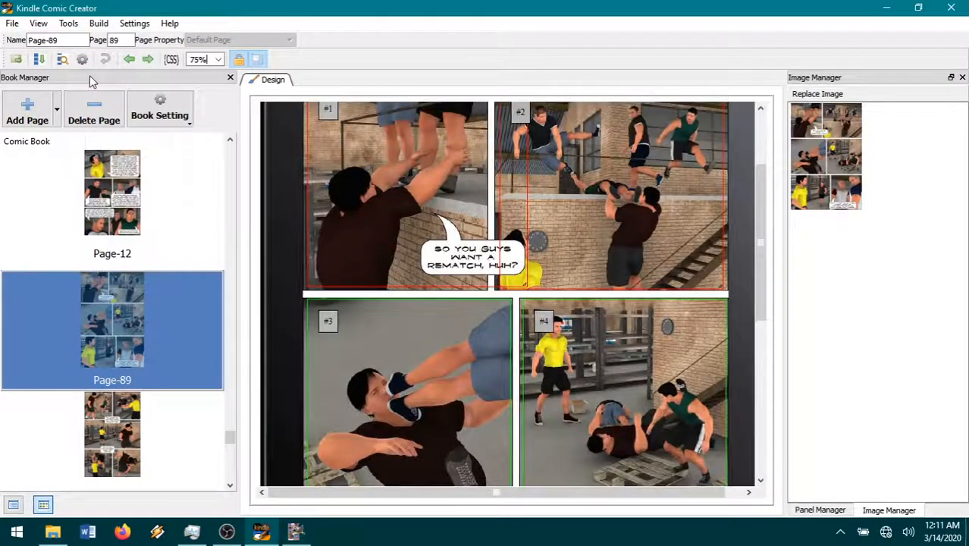
double_click(76, 40)
type("13")
key("Return")
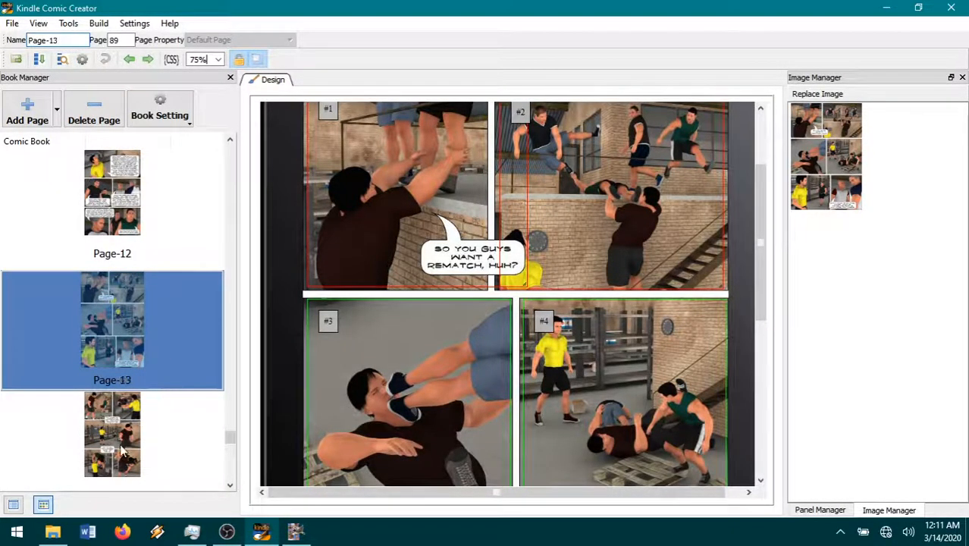
left_click(122, 451)
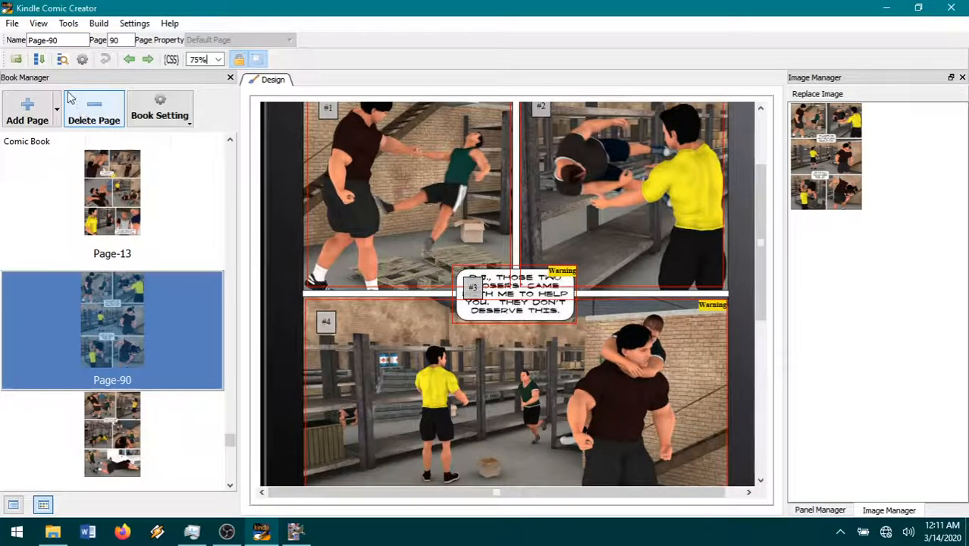
double_click(72, 41)
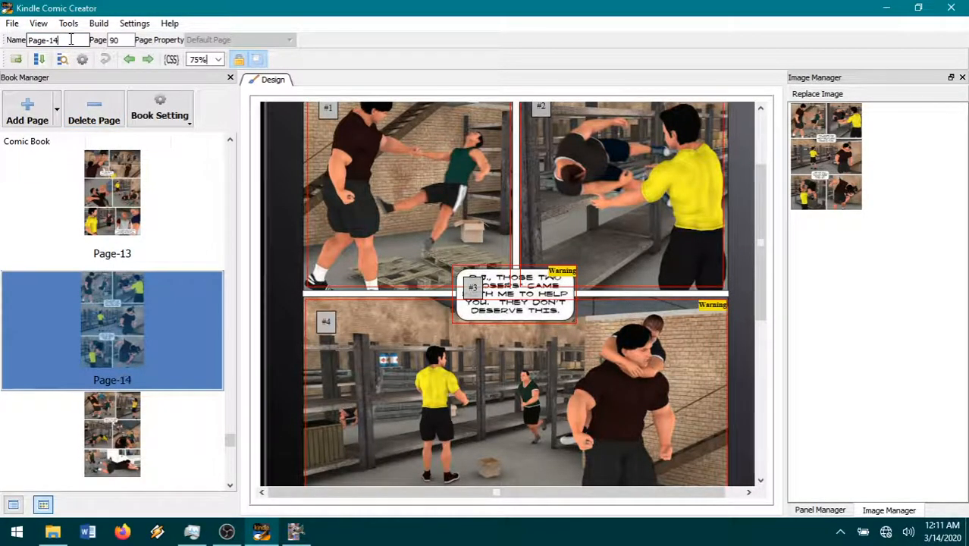
Step: Rename the book's ninety-first page as Page-15 and its ninety-second page as Page-16
left_click(113, 415)
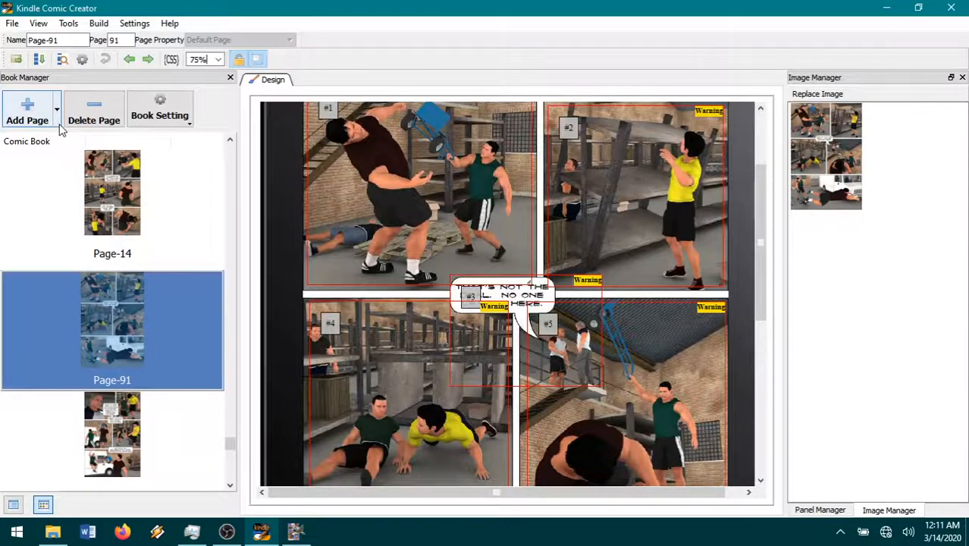
double_click(75, 41)
type("1")
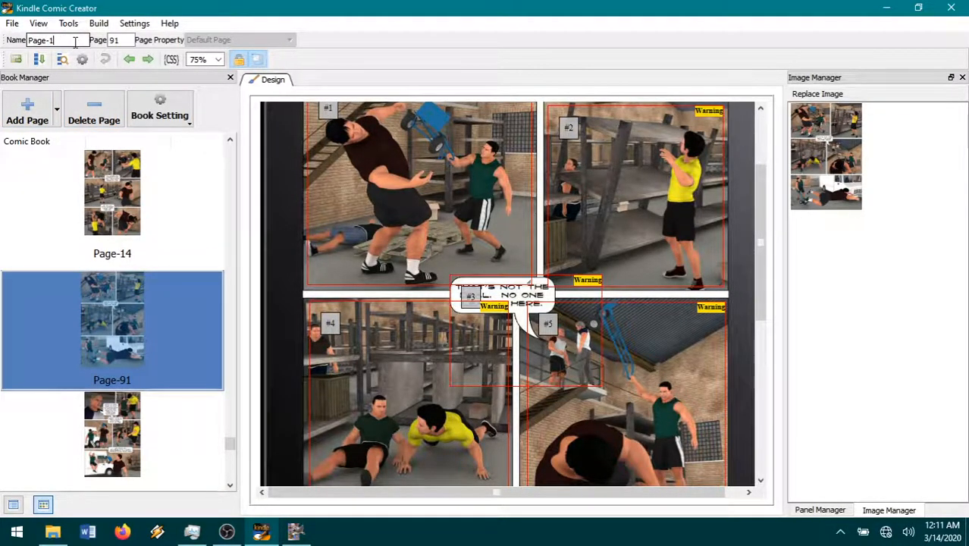
type("5")
left_click(118, 424)
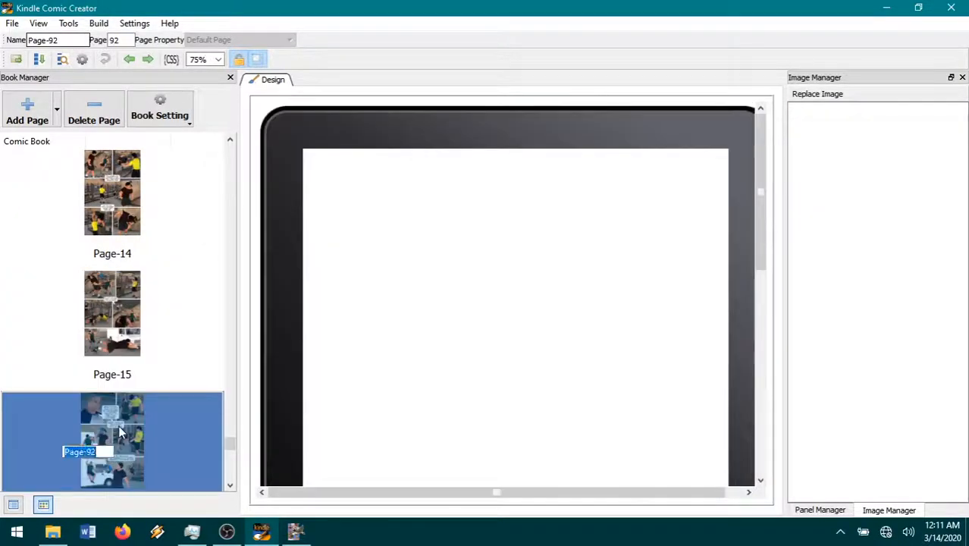
left_click(112, 433)
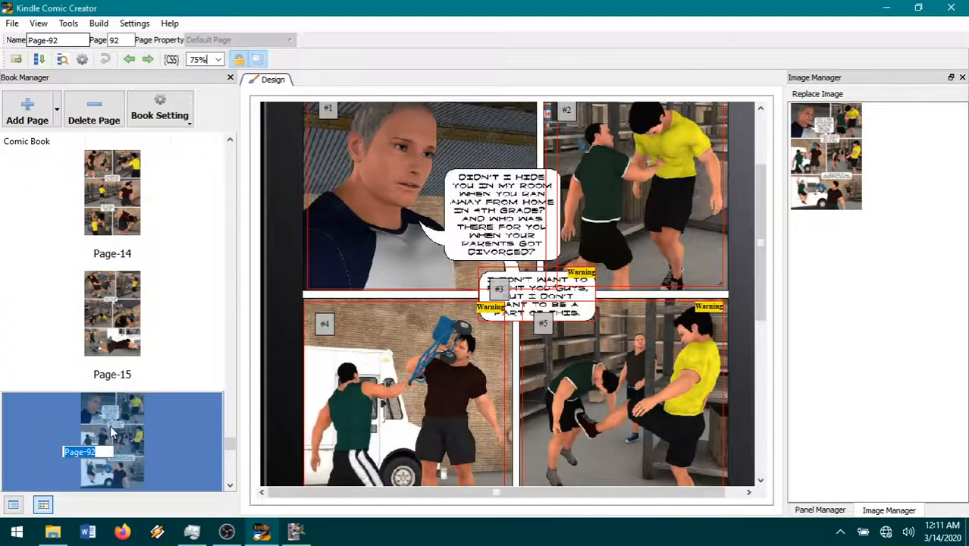
double_click(73, 40)
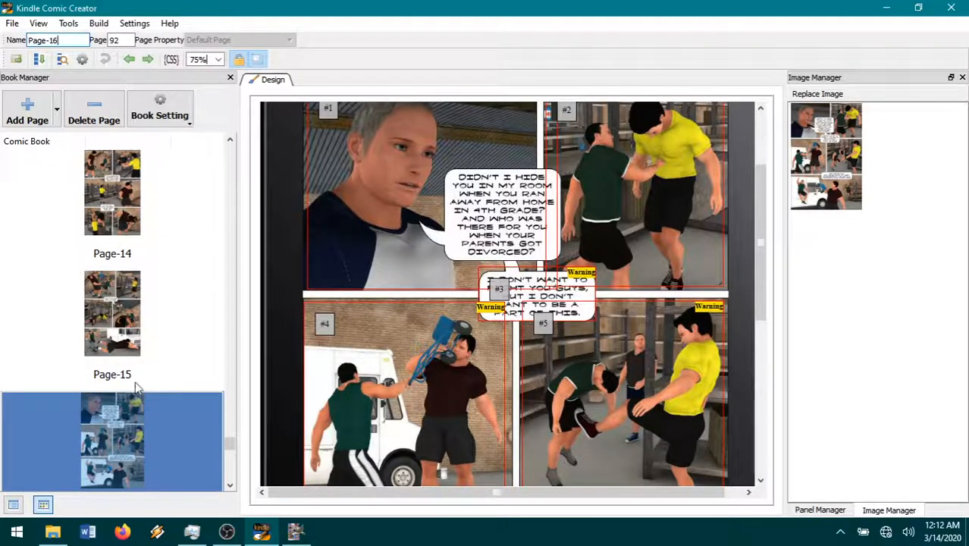
Step: Rename the book's ninety-third page as Page-17 and its ninety-fourth page as Page-18
scroll(163, 390, "down", 1)
left_click(108, 328)
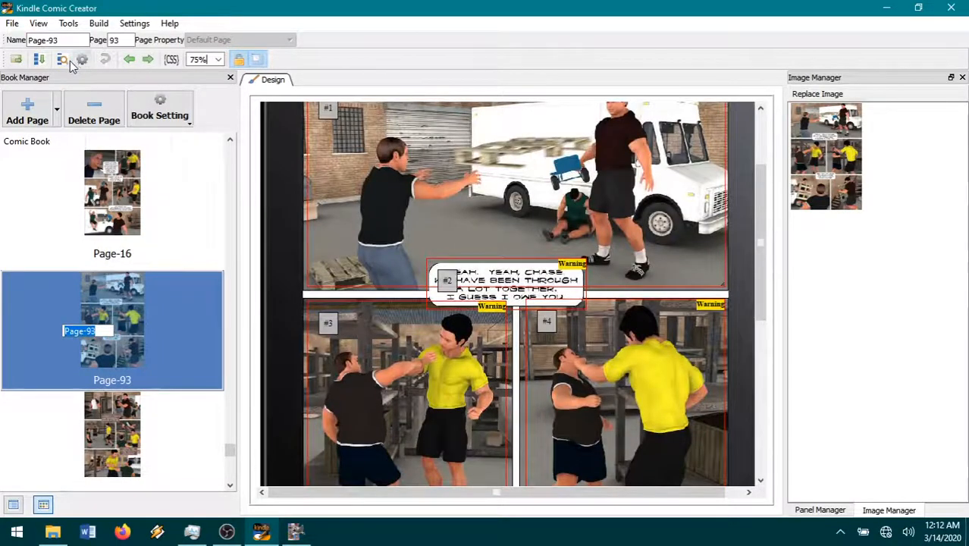
key("Return")
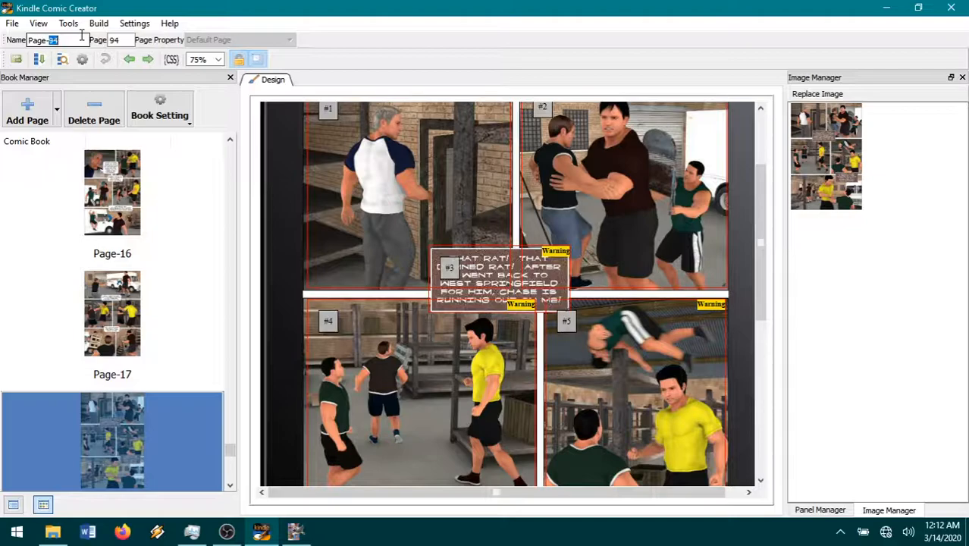
type("18")
key("Return")
Step: Rename the book's ninety-fifth page as Page-19 and its ninety-sixth page as Page-20
type("19")
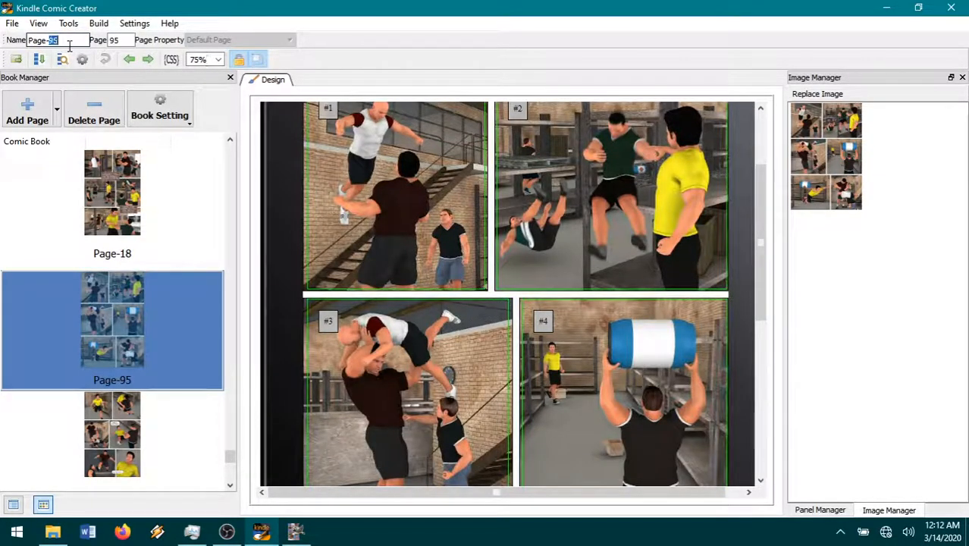
key("Return")
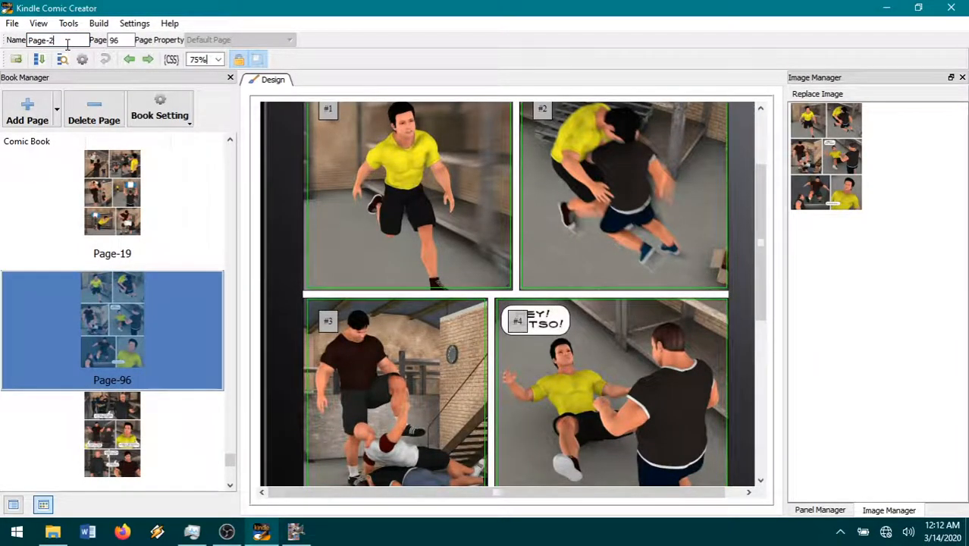
type("20")
key("Return")
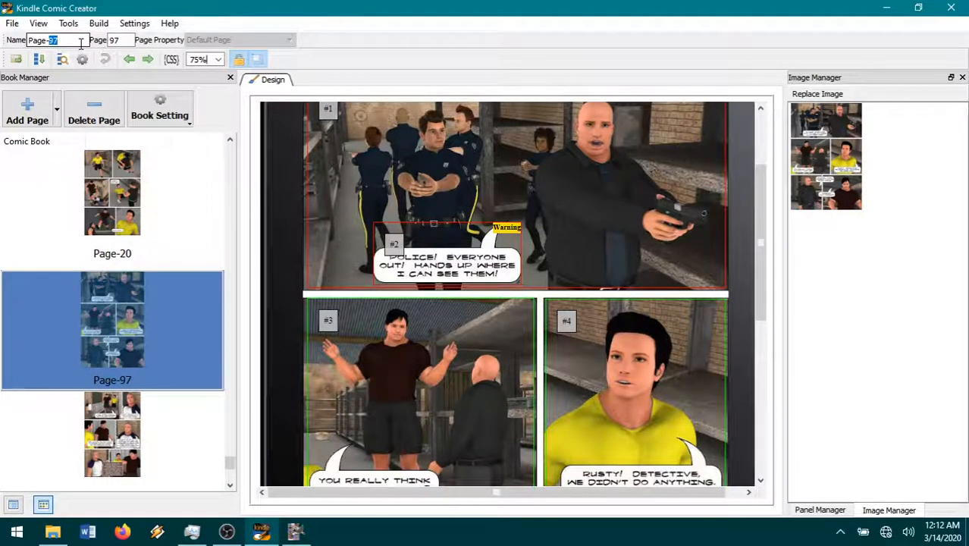
Step: Rename the book's ninety-seventh page as Page-21 and its ninety-eighth page as Page-22
type("21")
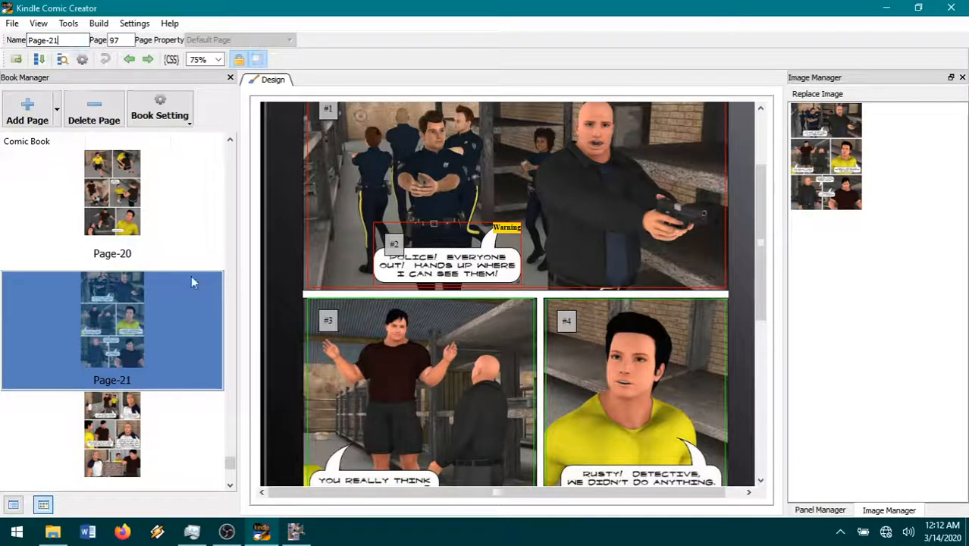
key("Return")
double_click(75, 43)
type("22")
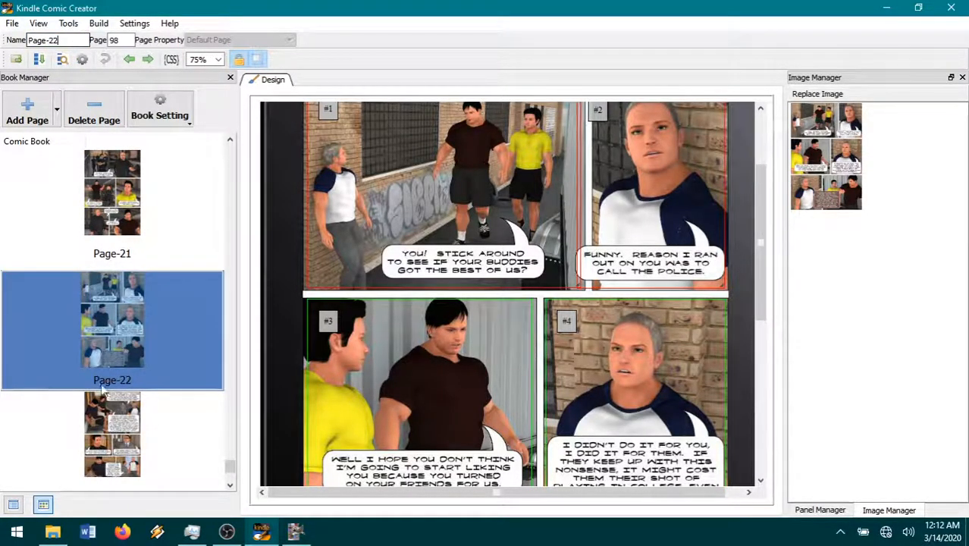
Step: Rename the book's ninety-ninth page as Page-23 and its hundredth page as Page-24
key("Return")
double_click(76, 39)
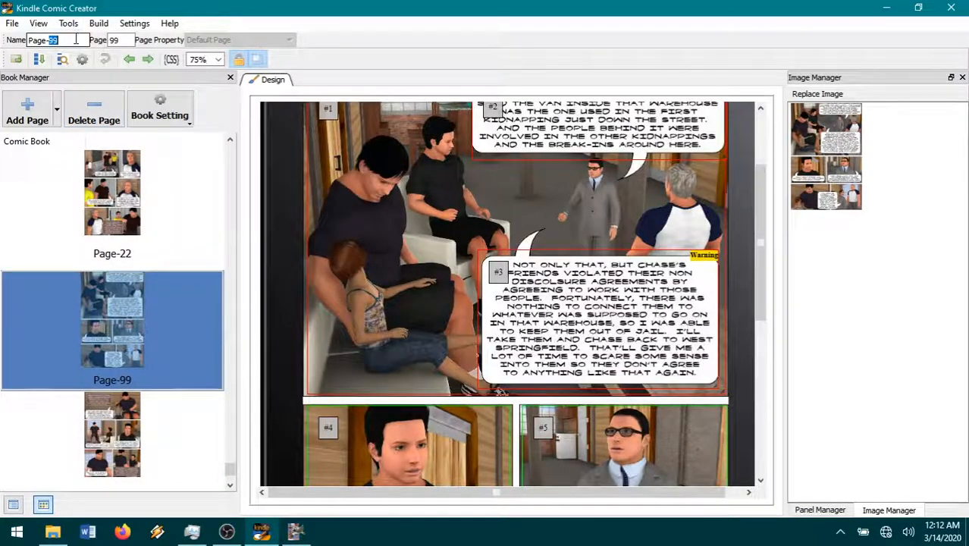
type("23")
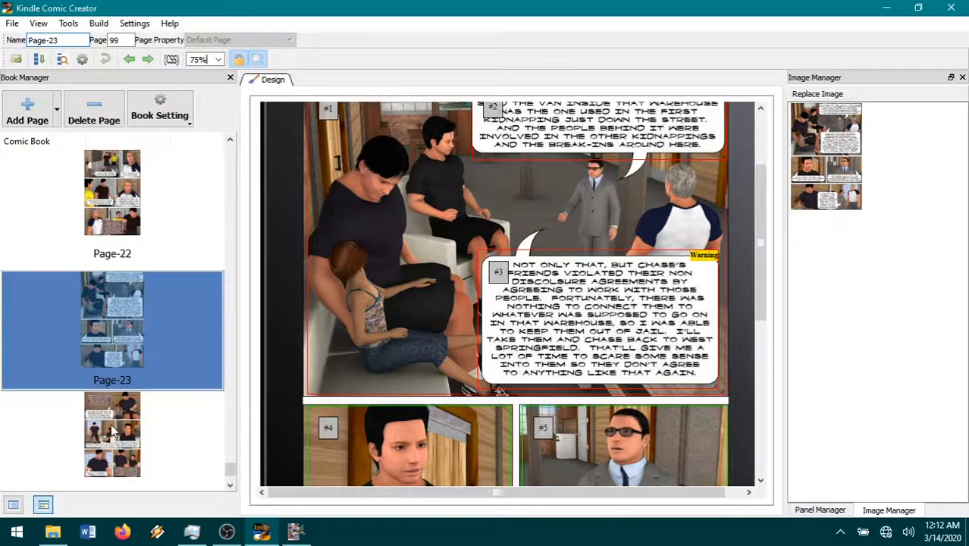
key("Return")
double_click(72, 39)
type("24")
key("Return")
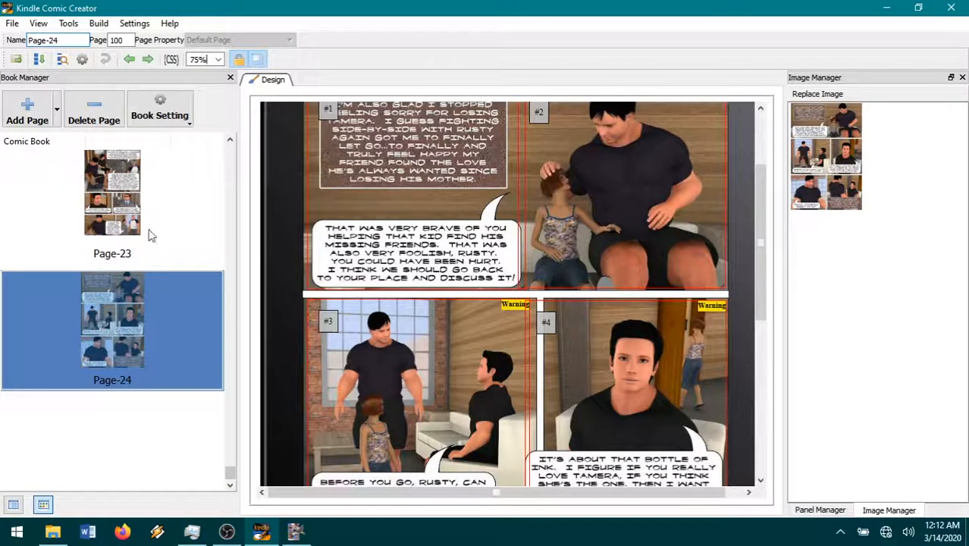
Step: Save the book, and build it to open it in the Kindle Fire HDX 8.9" previewer
left_click(11, 24)
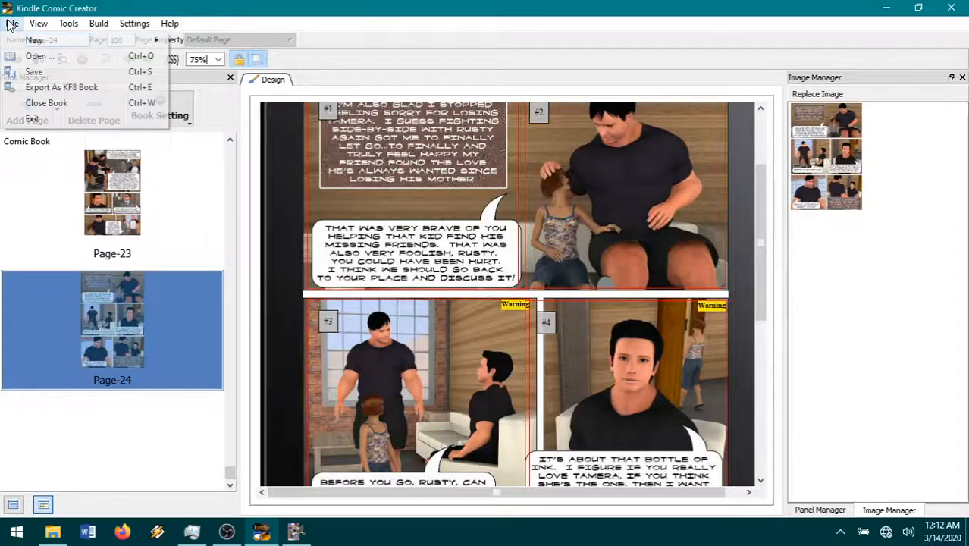
left_click(28, 75)
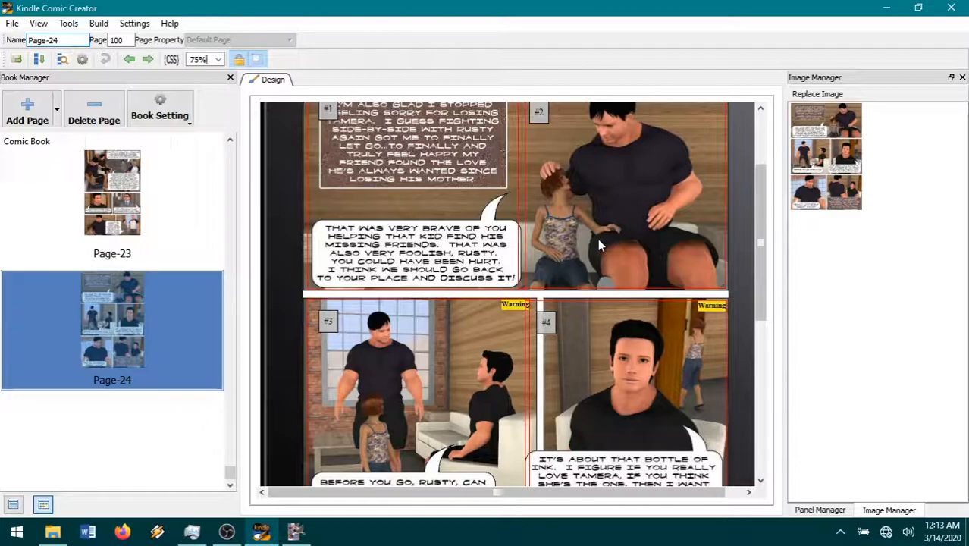
right_click(133, 260)
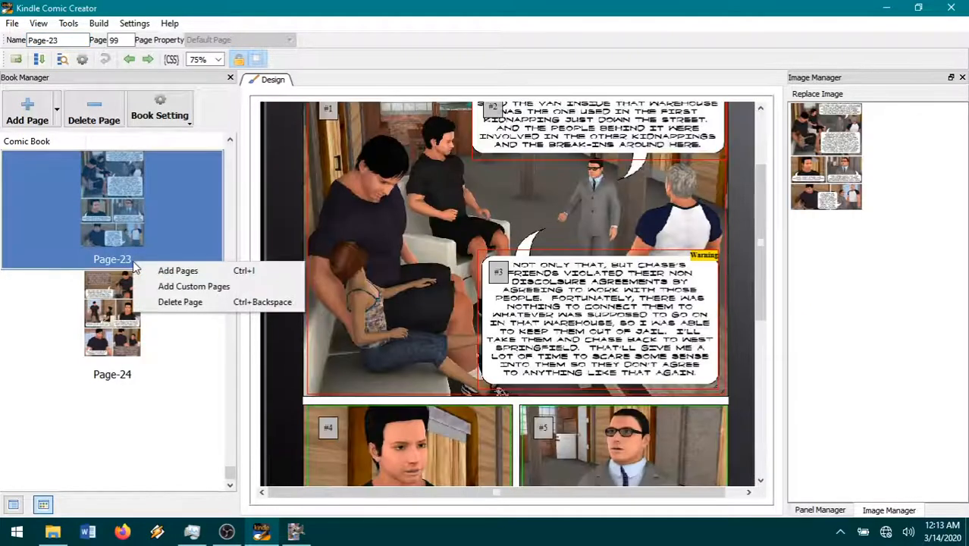
left_click(129, 334)
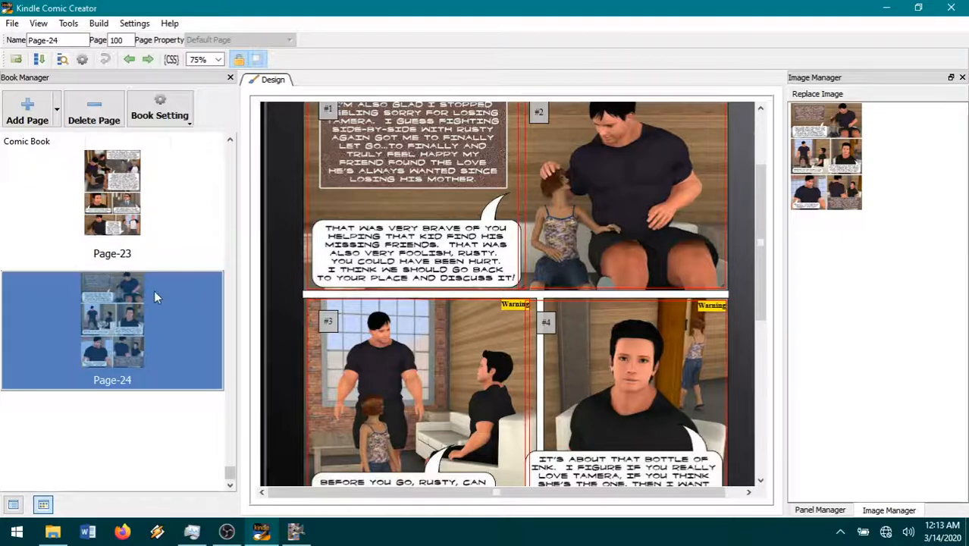
left_click(98, 24)
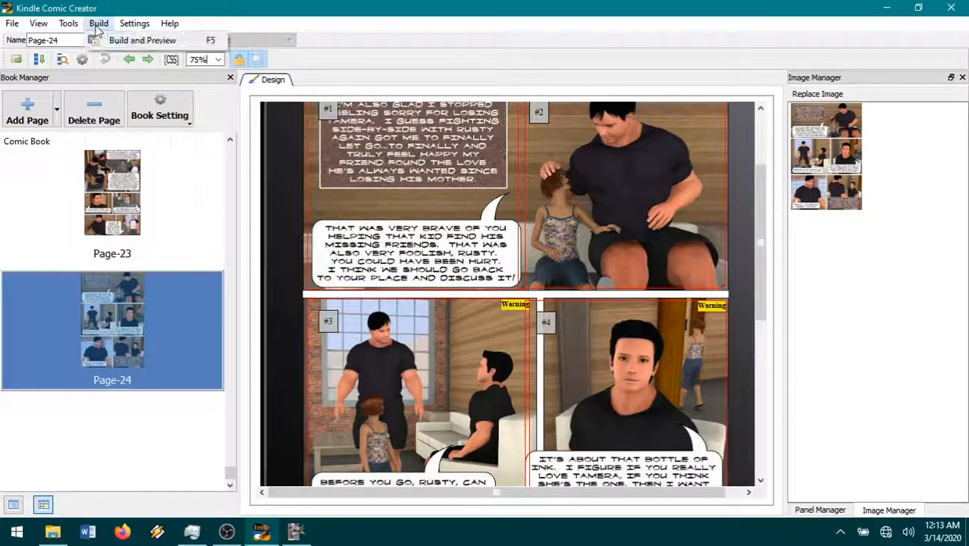
left_click(131, 44)
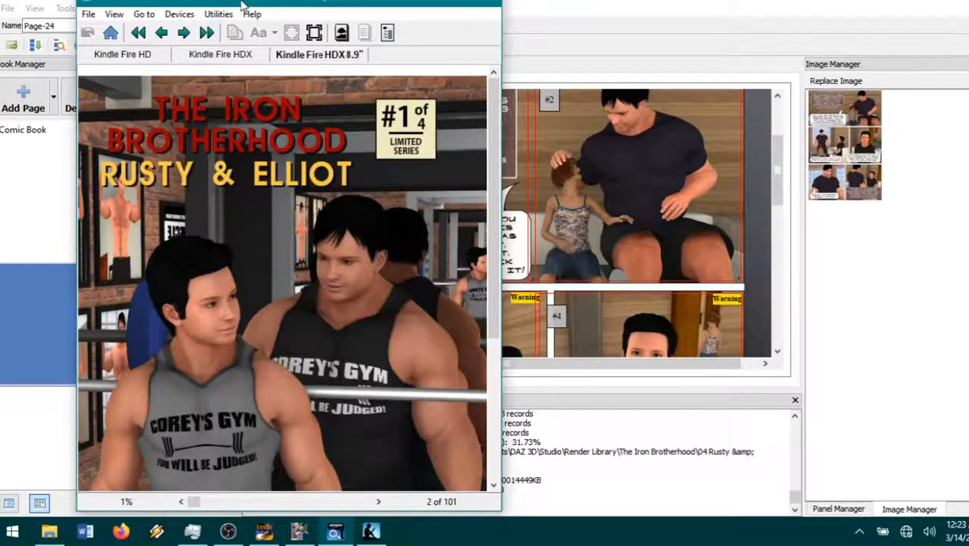
left_click_drag(242, 6, 291, 16)
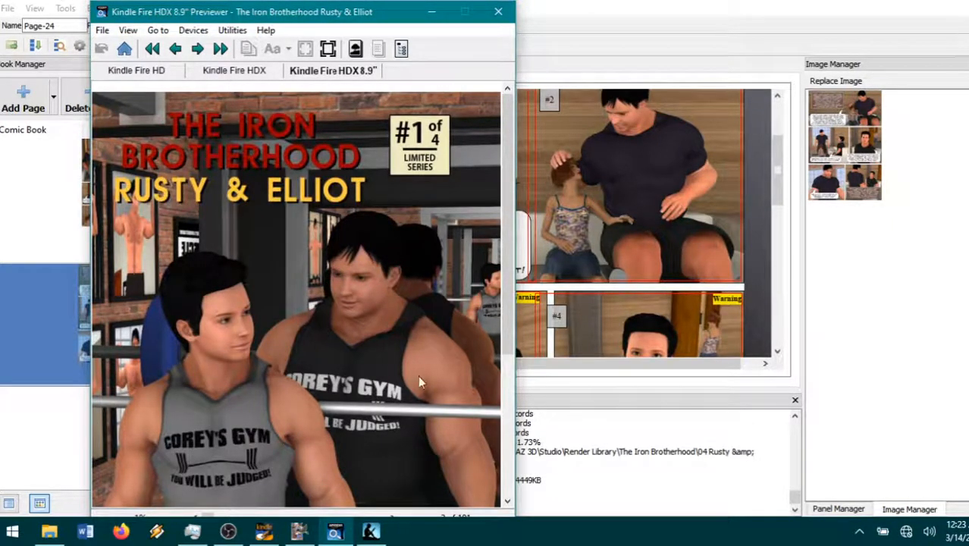
left_click_drag(314, 15, 318, 6)
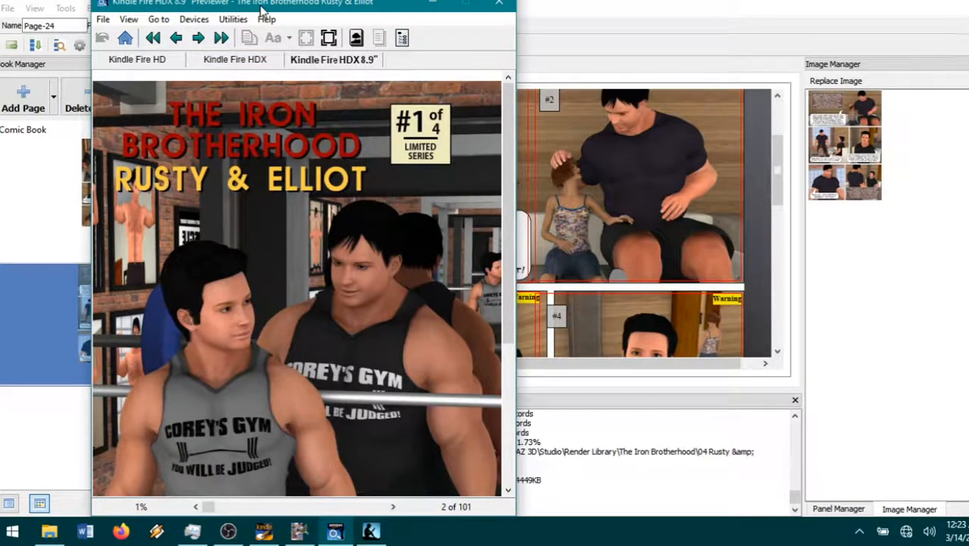
Step: Advance the preview to location 3 and magnify the panel of the man in the black shirt to examine its guided view
left_click(393, 508)
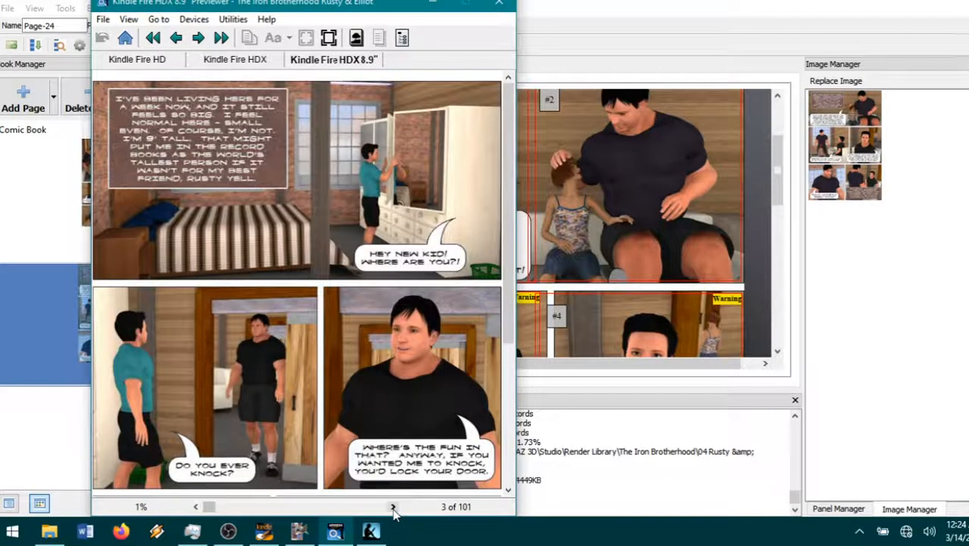
double_click(403, 382)
scroll(397, 378, "down", 2)
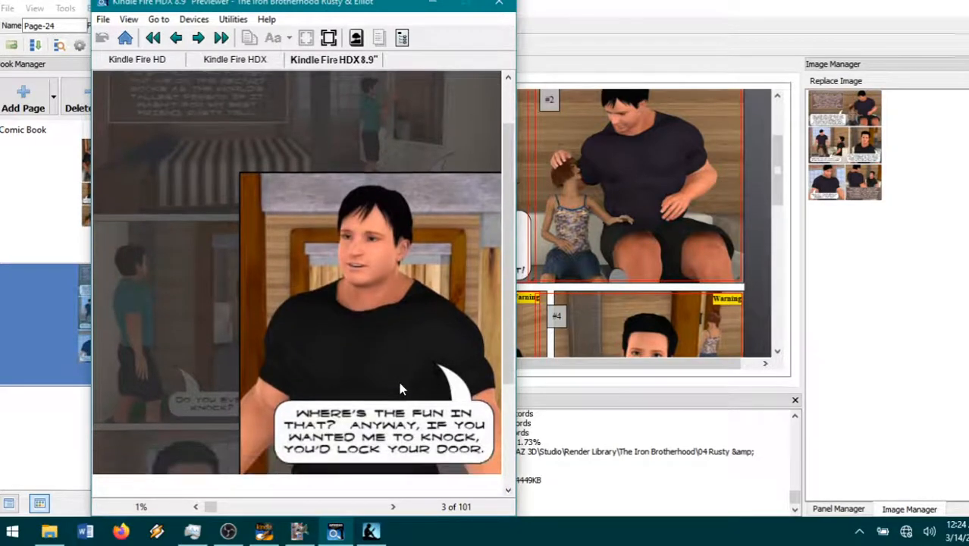
scroll(402, 387, "down", 1)
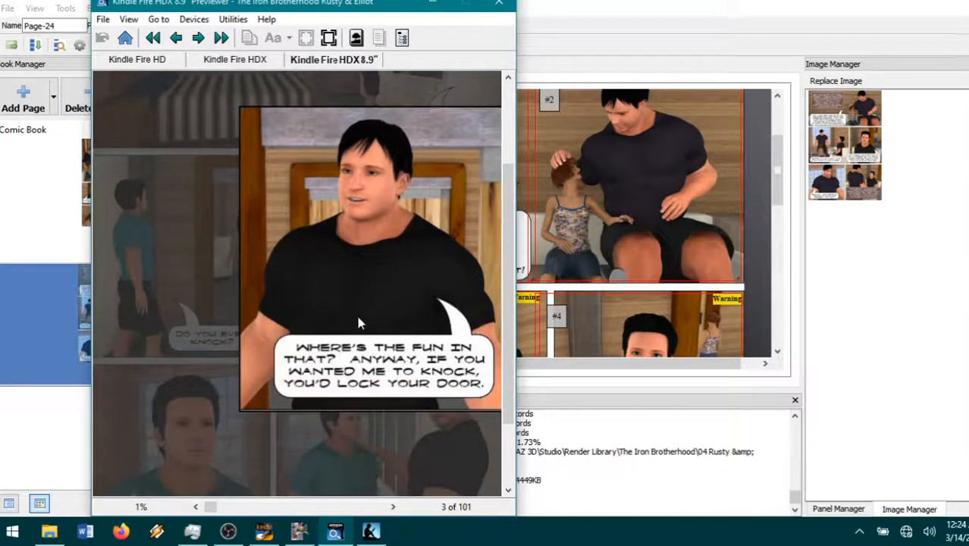
scroll(361, 319, "down", 1)
scroll(360, 317, "up", 2)
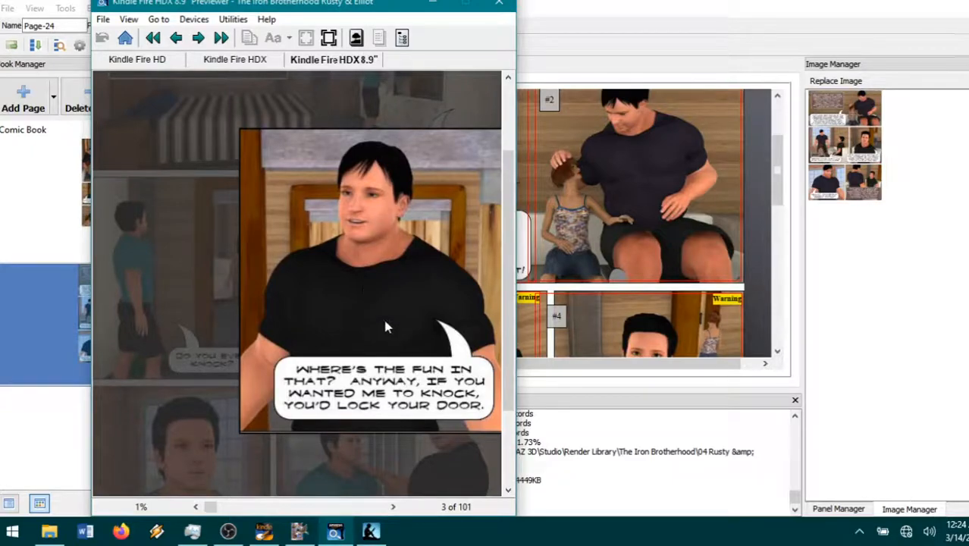
Step: Step through the following magnified panels up to location 5 to check the guided view, and close the previewer
left_click(198, 38)
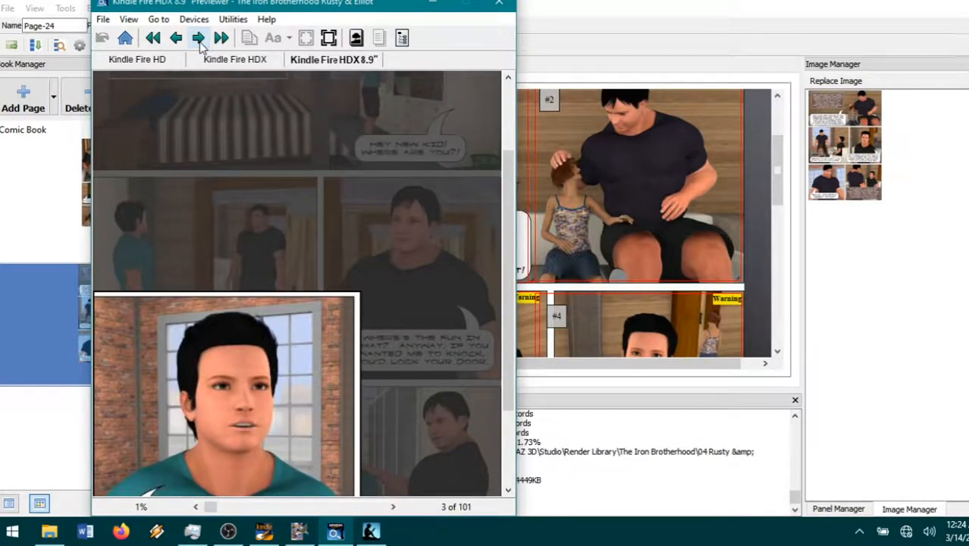
left_click(198, 38)
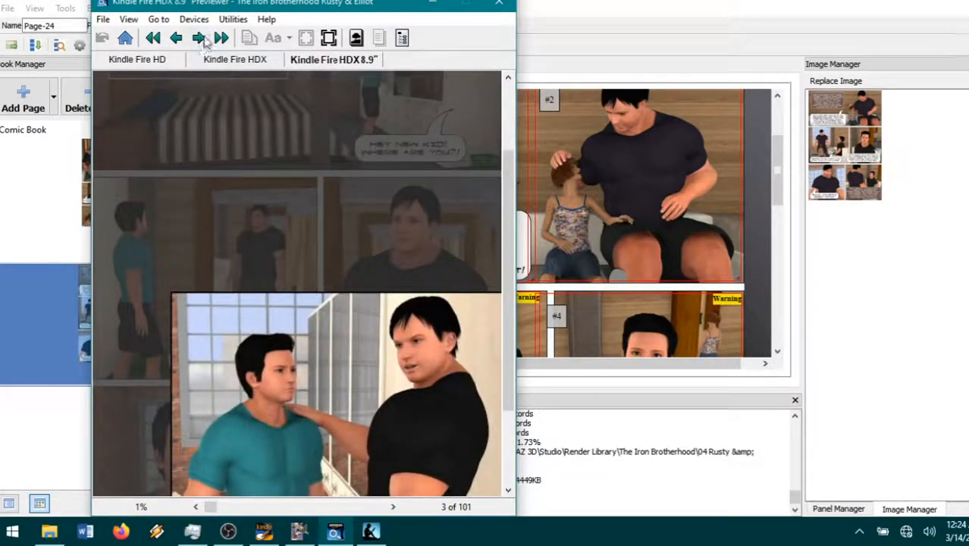
left_click(198, 38)
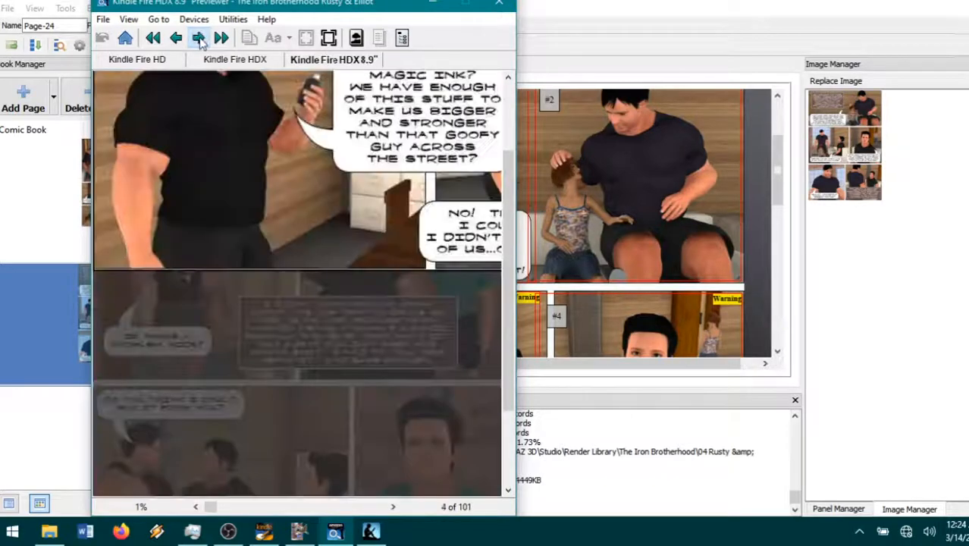
left_click(198, 38)
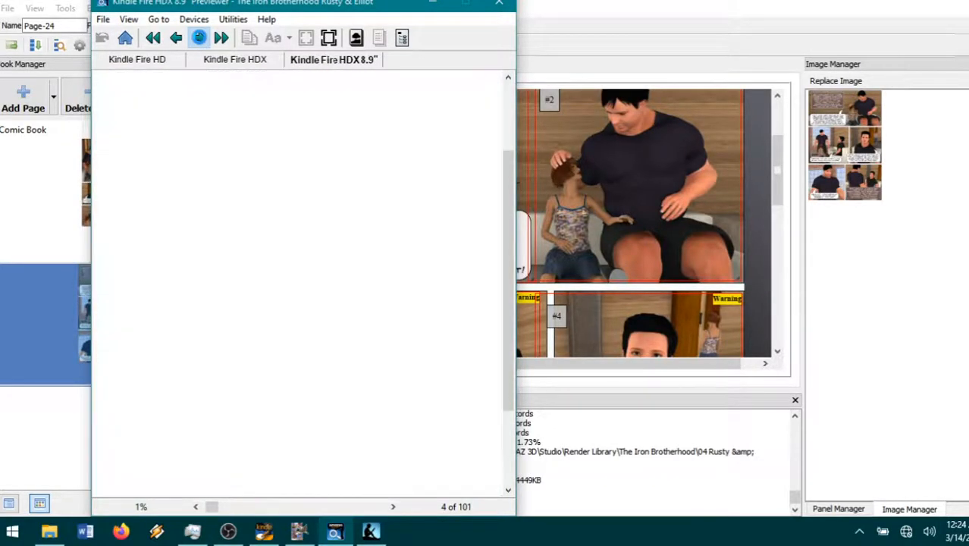
left_click(198, 38)
left_click(198, 38)
left_click(198, 38)
left_click(198, 38)
left_click(198, 38)
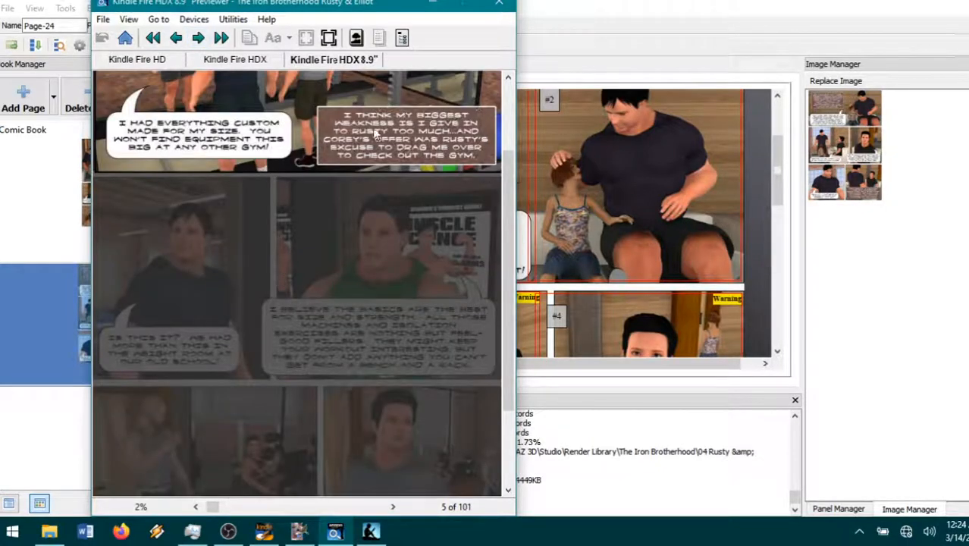
left_click(498, 9)
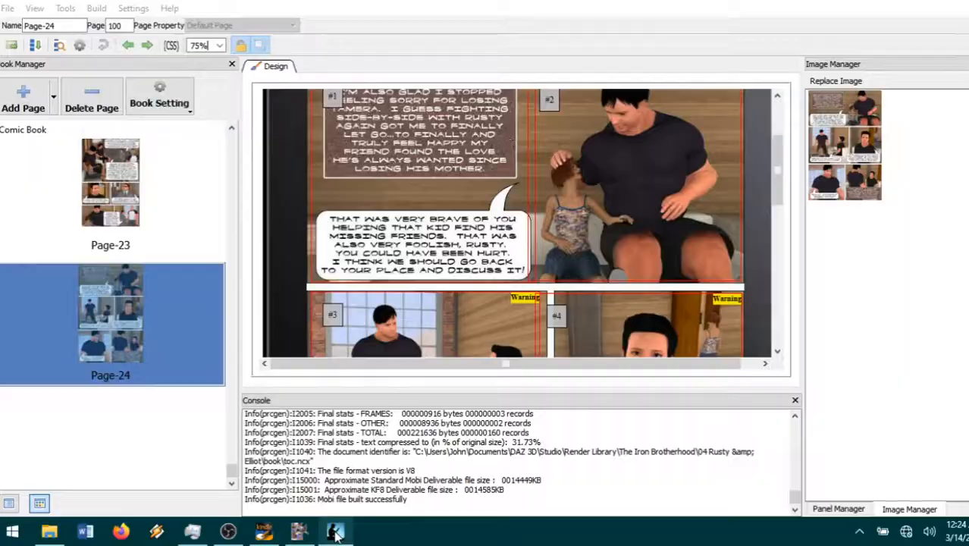
Step: Switch to File Explorer and try to open the Kindle file The Iron Brotherhood Rusty & Elliot from the 04 Rusty & Elliot book folder
left_click(336, 533)
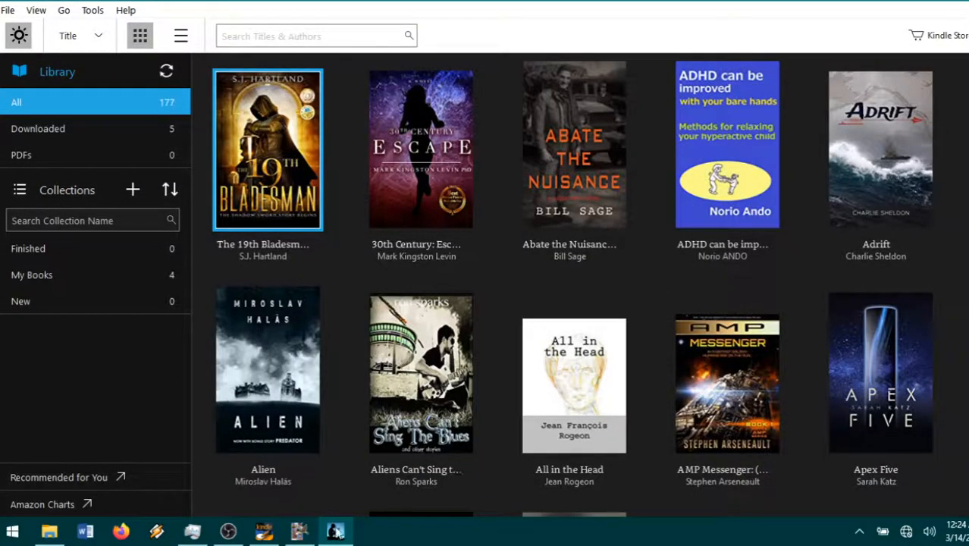
left_click(336, 534)
left_click(50, 534)
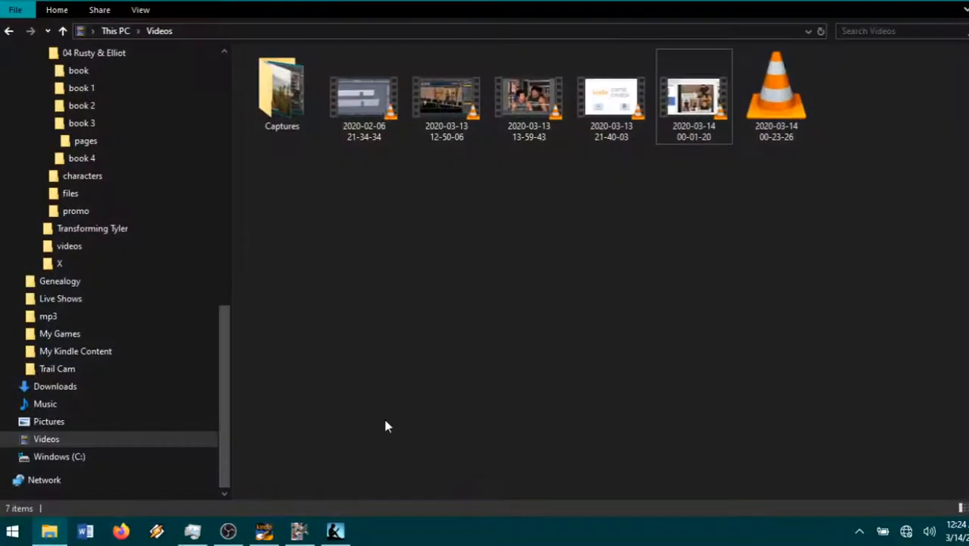
scroll(126, 274, "up", 2)
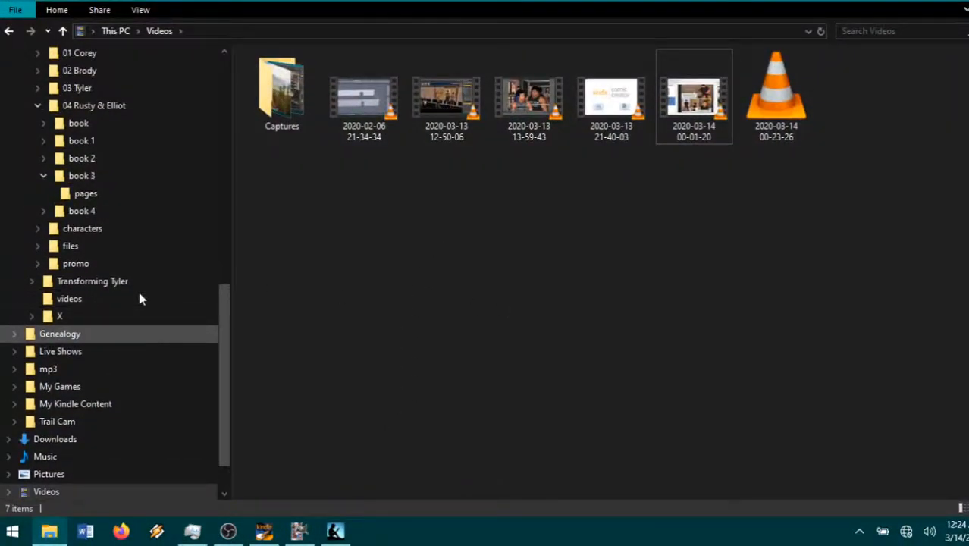
scroll(136, 303, "up", 2)
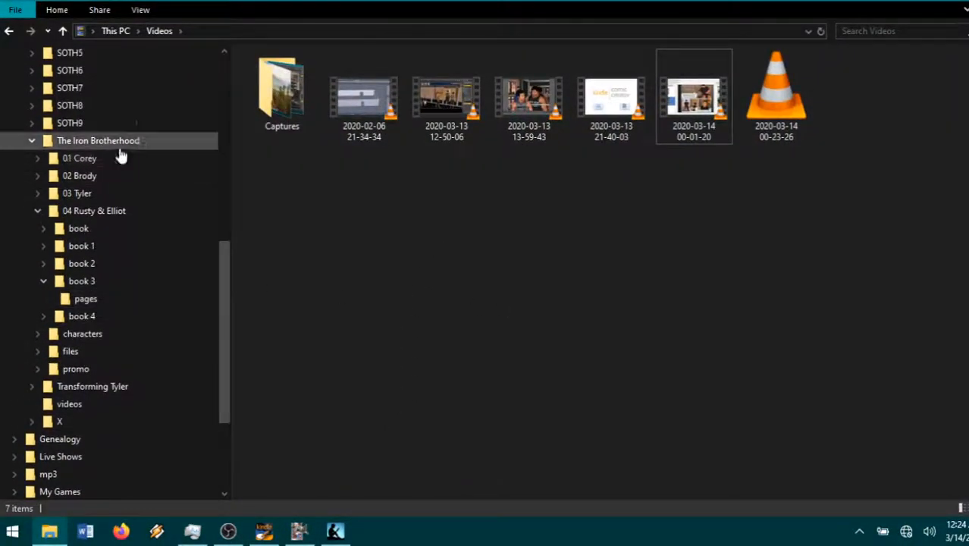
left_click(107, 228)
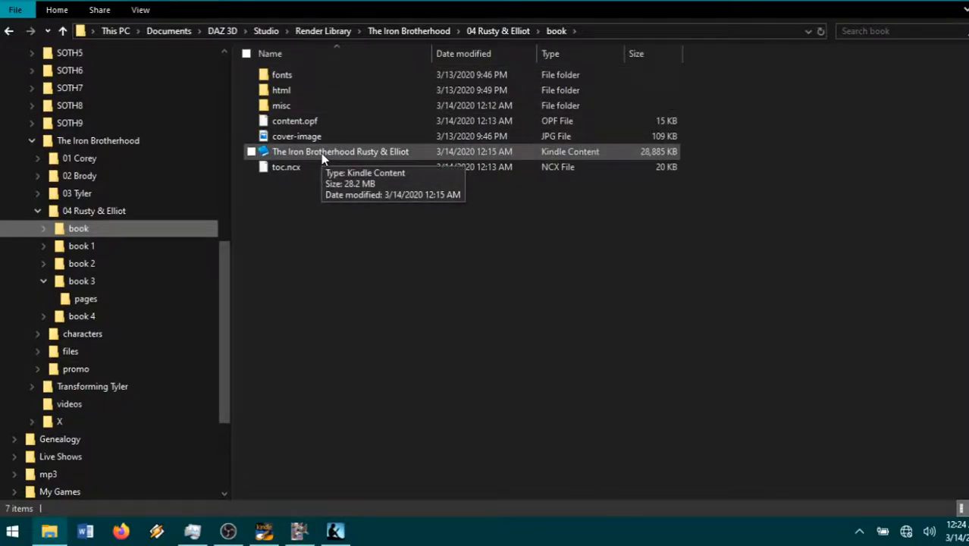
double_click(323, 156)
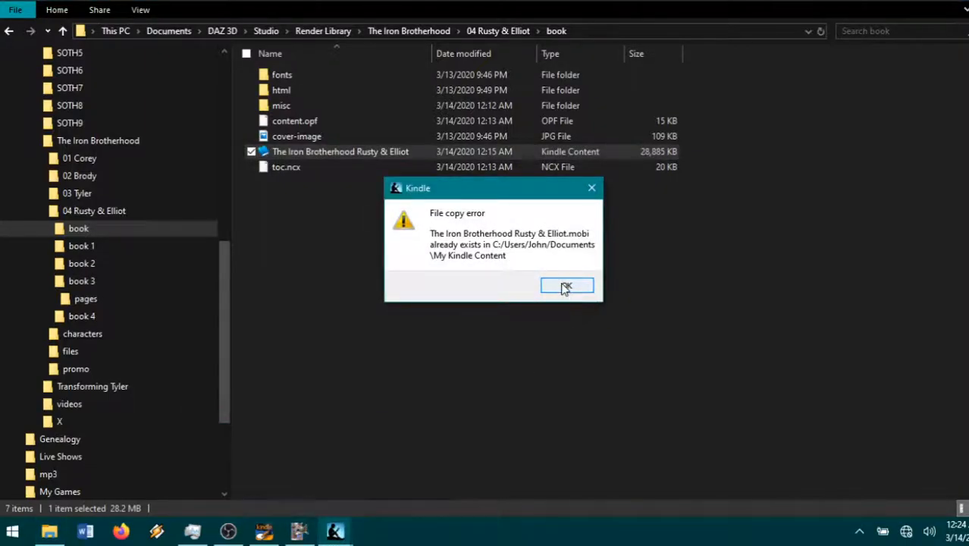
left_click(565, 288)
Step: Switch to the Kindle reader, search the library for "iron brotherhood" and open The Iron Brotherhood Rusty & Elliot
left_click(338, 533)
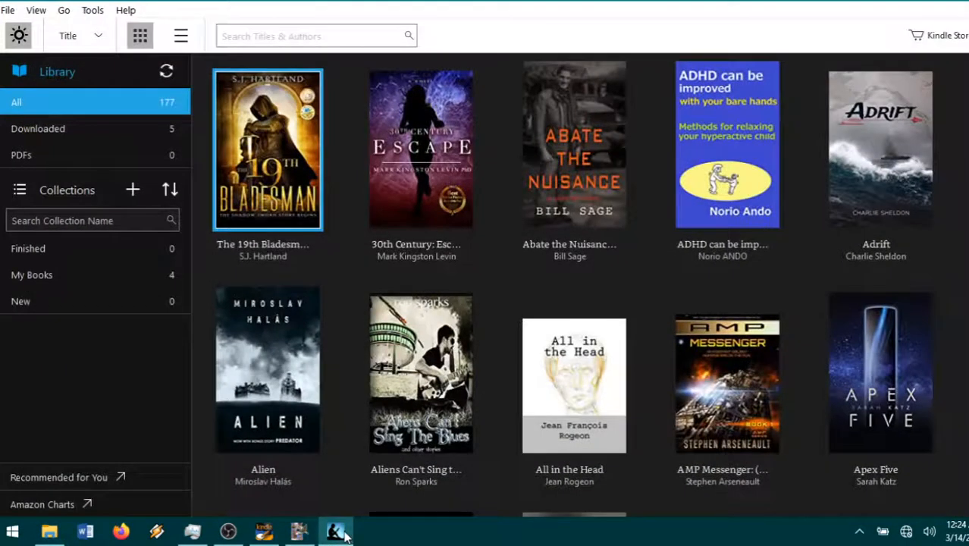
left_click(337, 532)
left_click(338, 532)
left_click(310, 39)
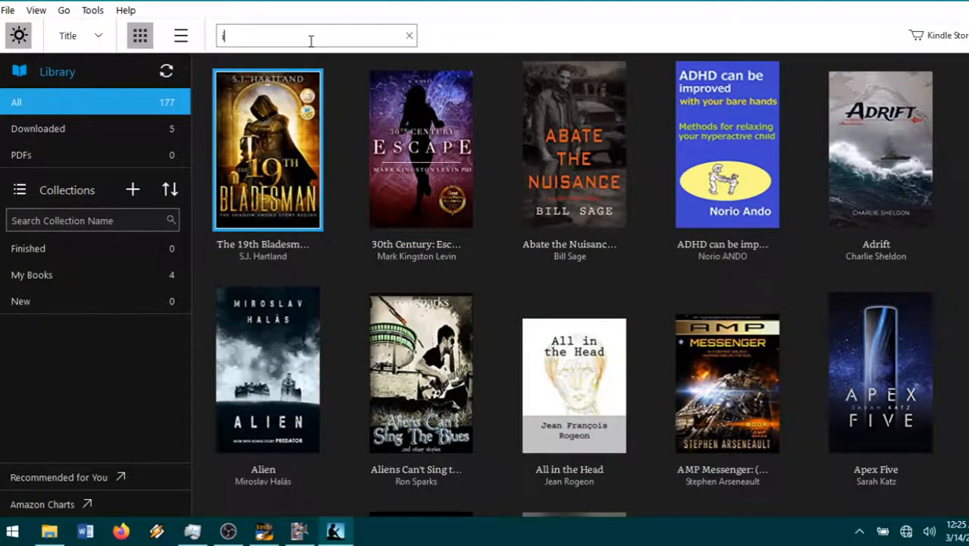
type("iron brotherhood")
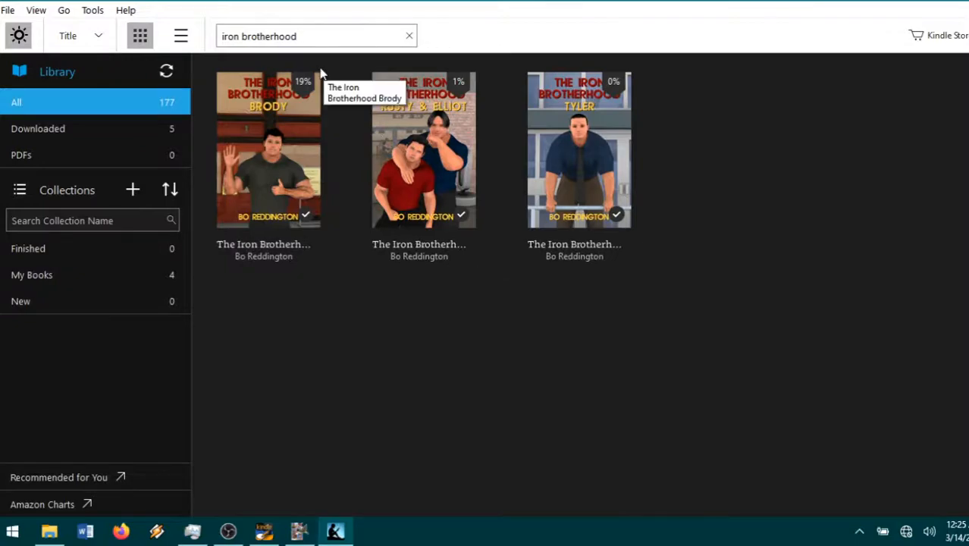
double_click(410, 170)
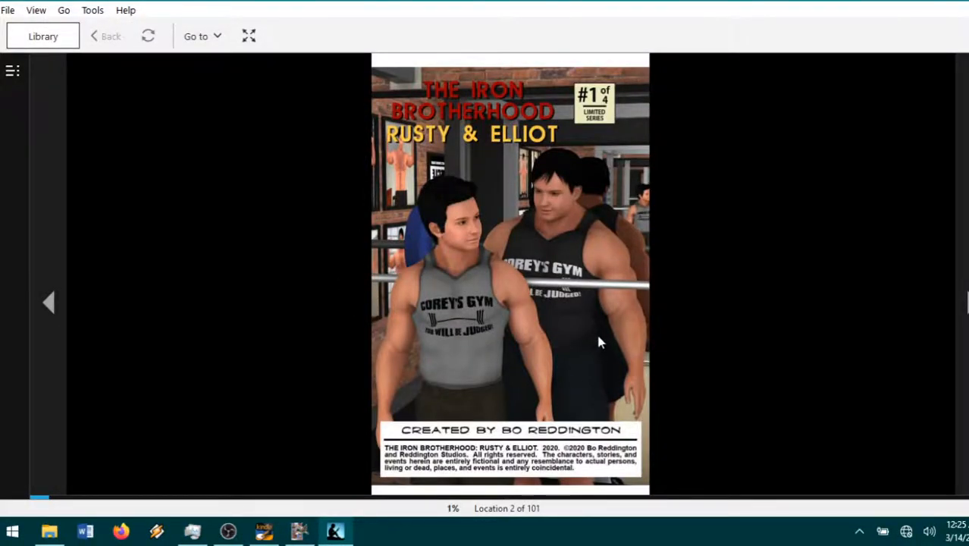
Step: Show the book's table of contents and look through its part and page entries
left_click(13, 73)
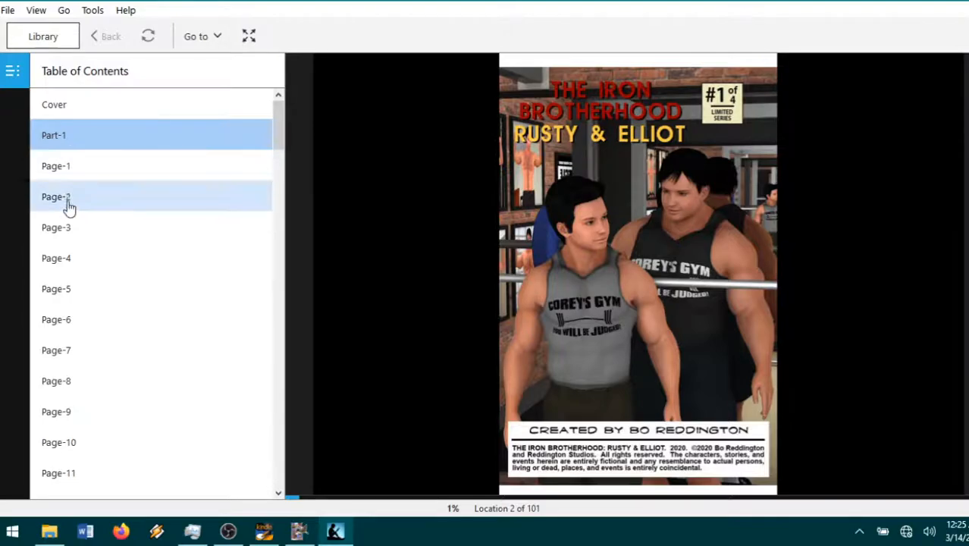
scroll(71, 179, "down", 4)
scroll(130, 249, "up", 1)
scroll(130, 249, "down", 2)
scroll(136, 258, "up", 3)
scroll(106, 229, "up", 2)
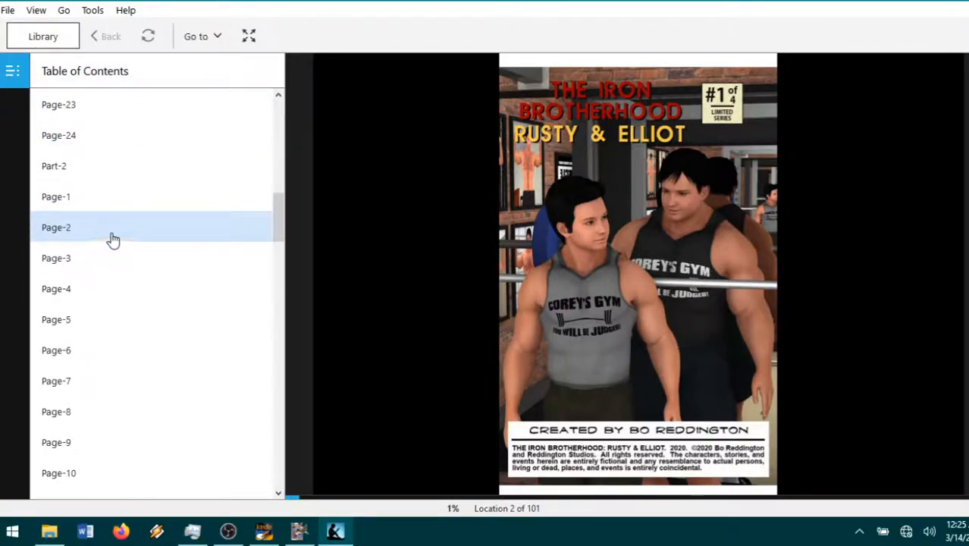
Step: Go to the Part-2 cover and to that part's Page-1 from the table of contents
left_click(58, 169)
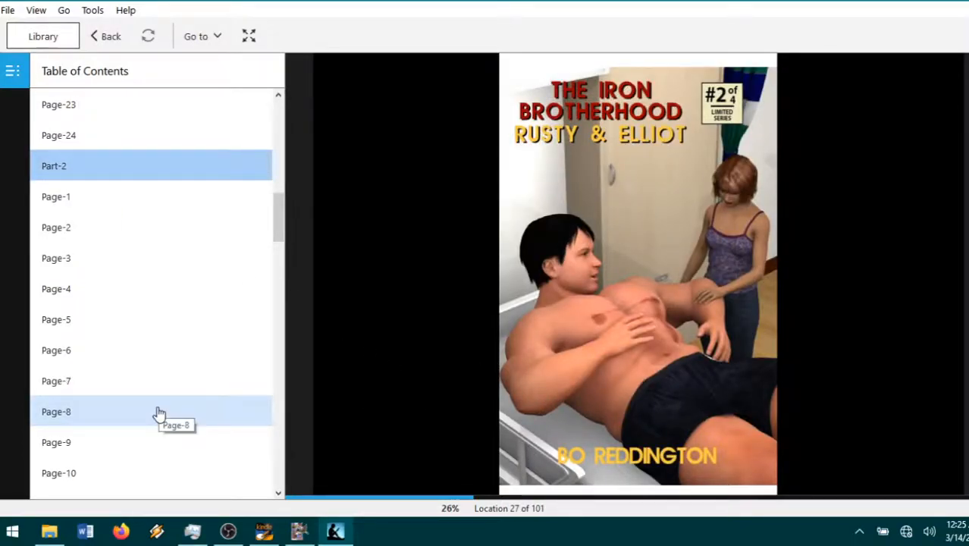
scroll(108, 332, "down", 1)
left_click(85, 113)
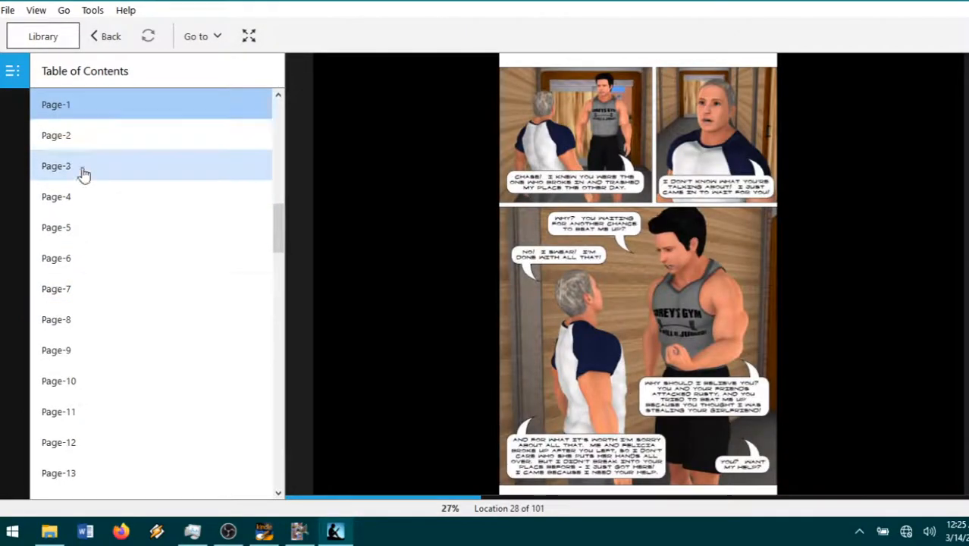
Step: Go to Part-2's Page-9 from the table of contents, followed by the book cover, the Part-1 cover and Part-1's Page-1
left_click(74, 347)
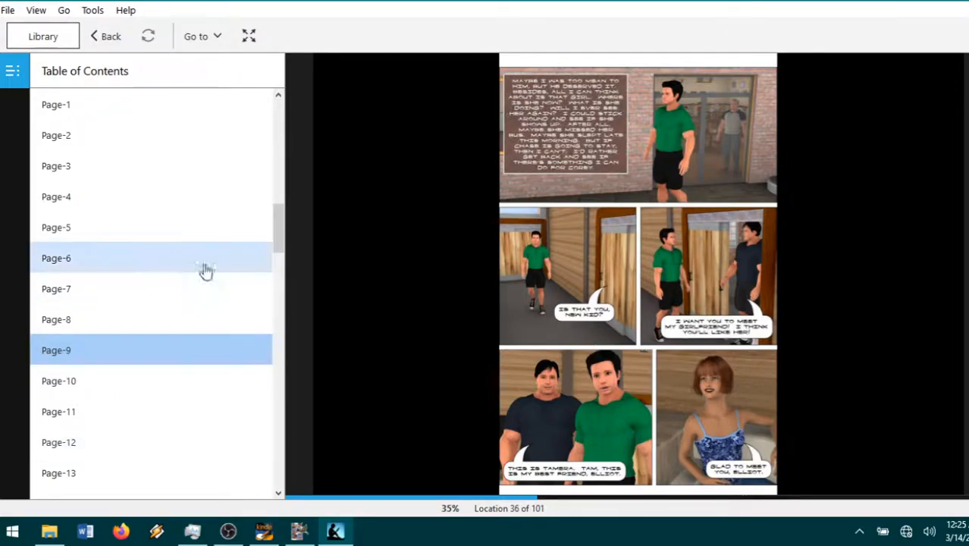
scroll(116, 334, "down", 3)
scroll(112, 347, "up", 4)
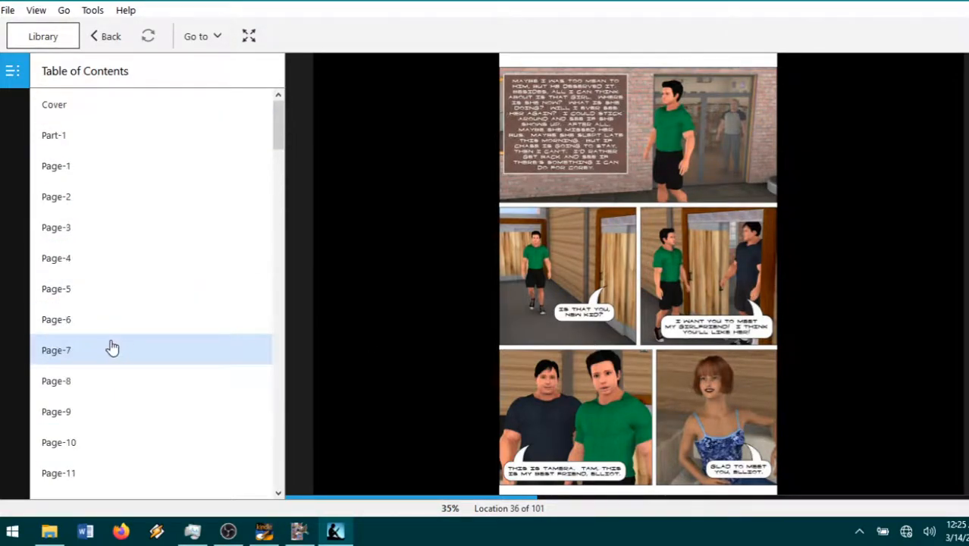
left_click(63, 107)
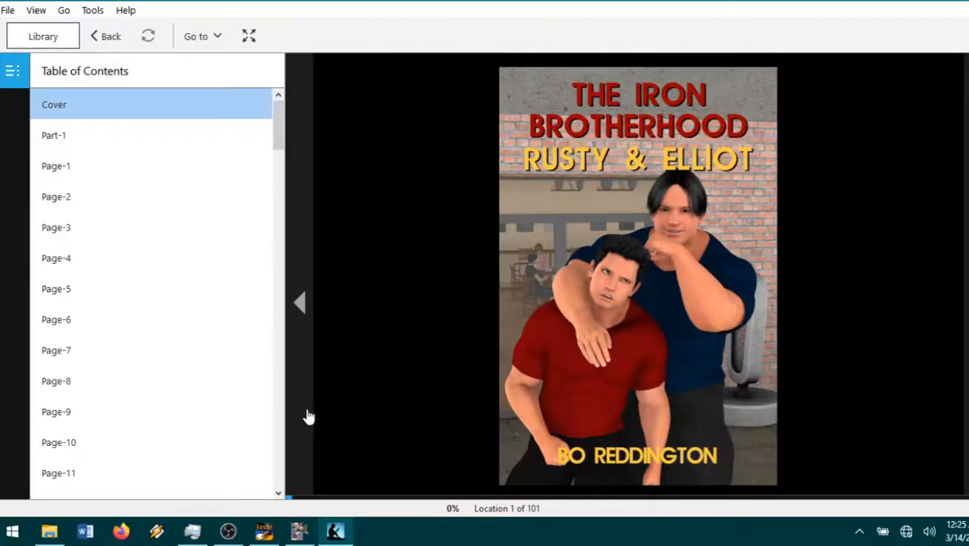
left_click(61, 141)
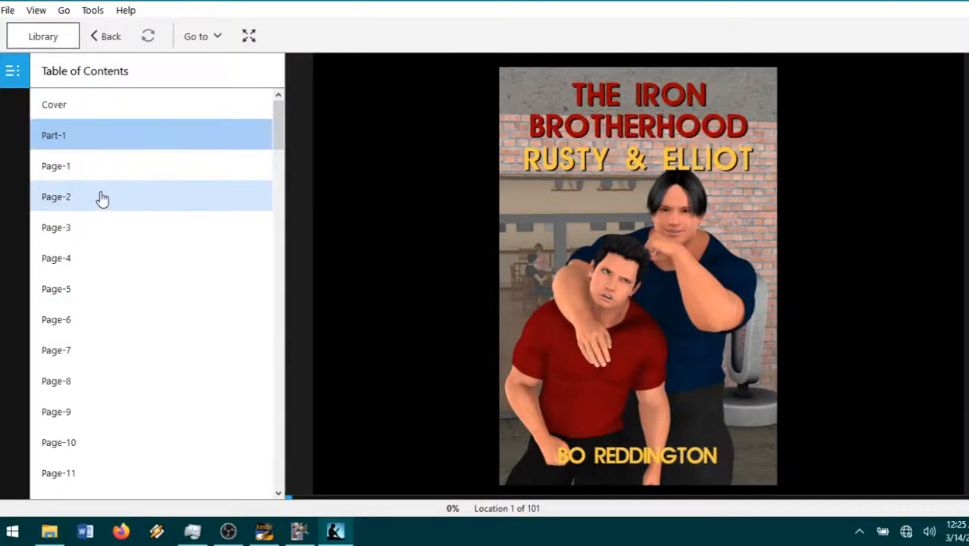
left_click(63, 168)
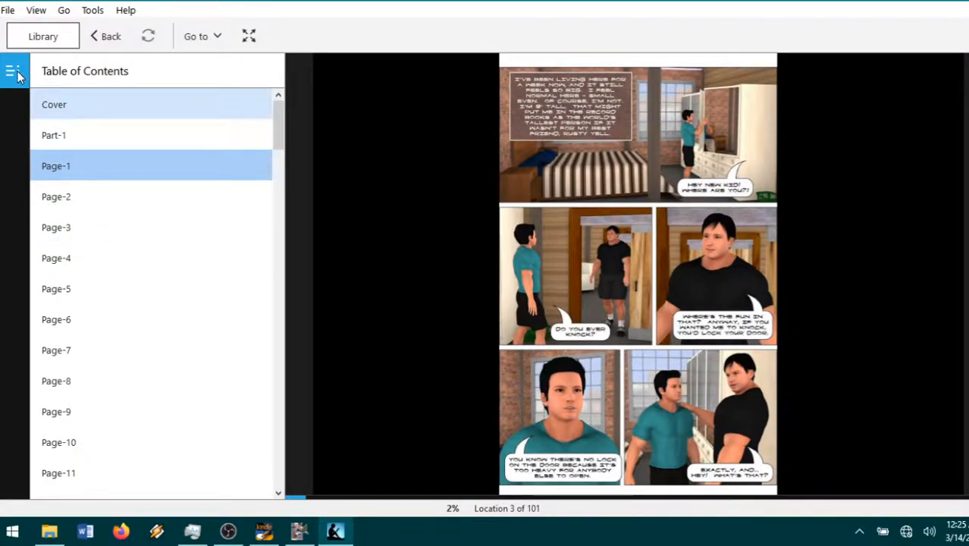
Step: Hide the table of contents and step through the panels of Part-1's Page-1 in the panel-by-panel view
left_click(13, 71)
double_click(432, 110)
double_click(432, 110)
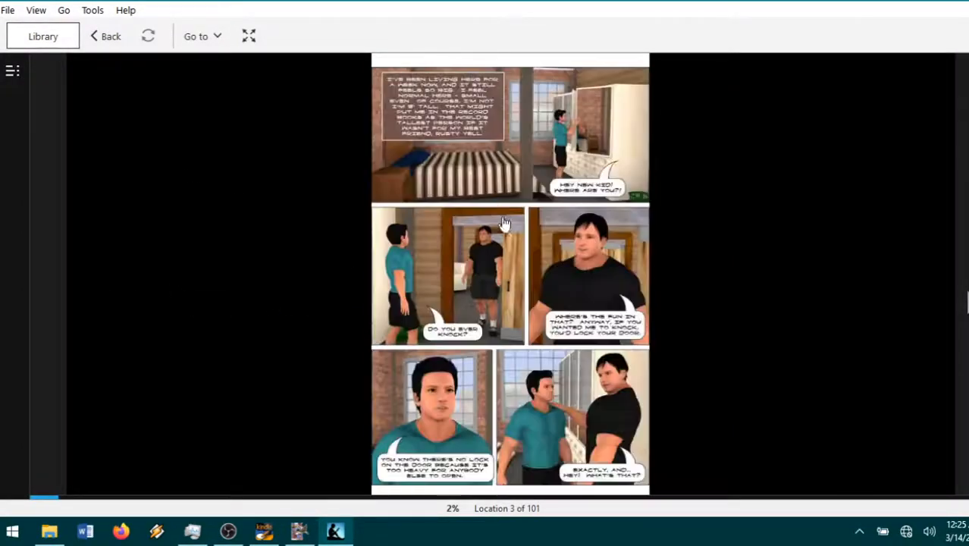
double_click(444, 126)
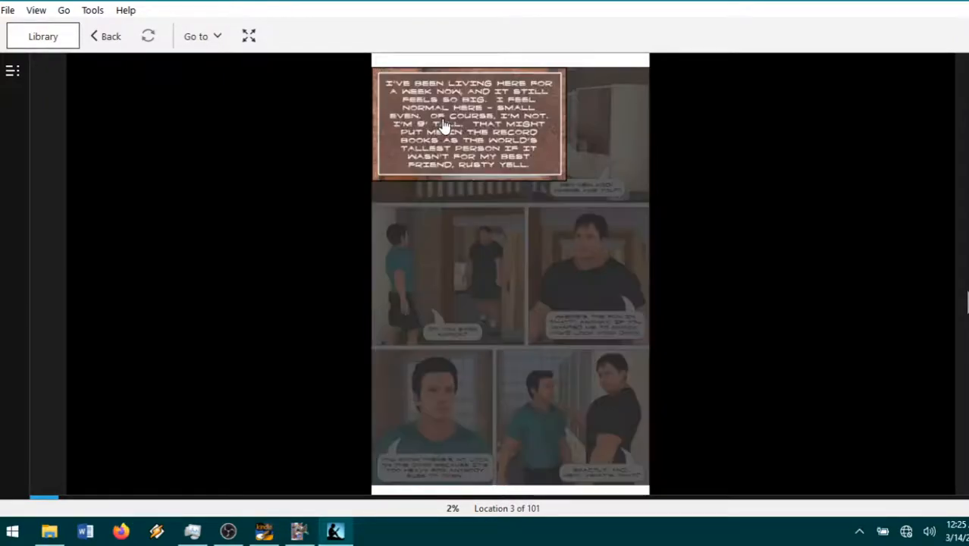
left_click(444, 125)
left_click(488, 180)
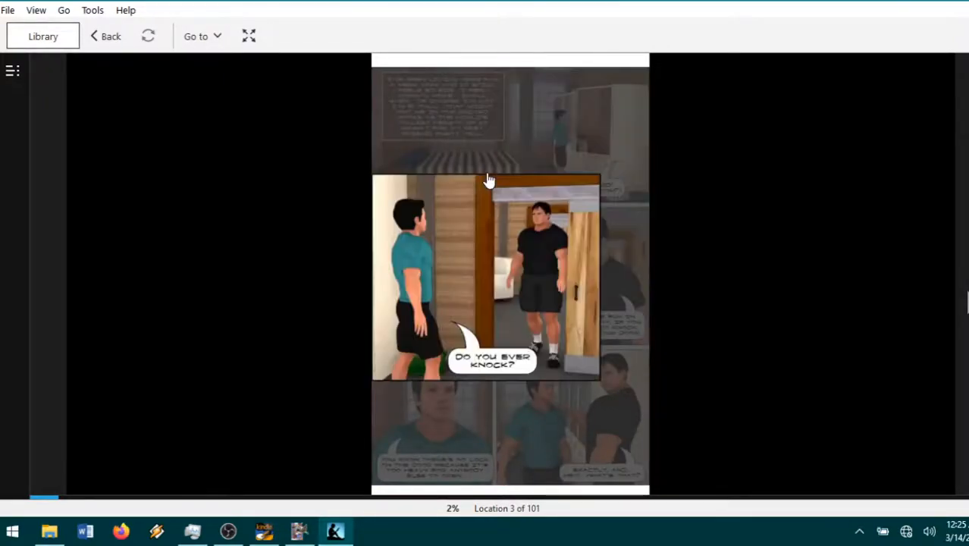
left_click(487, 180)
left_click(488, 180)
left_click(488, 180)
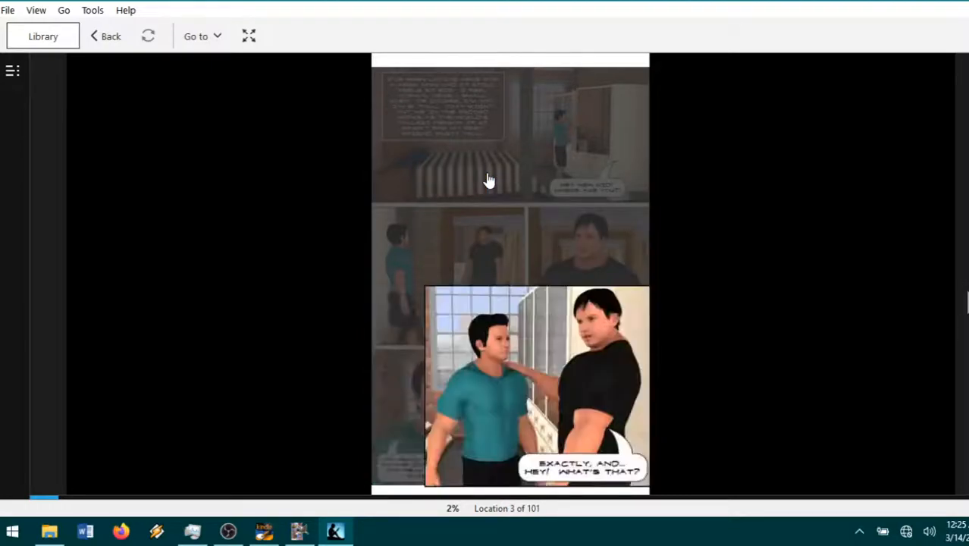
Step: Continue panel by panel through the pages after Page-1, checking each enlarged panel up to location 8
left_click(487, 180)
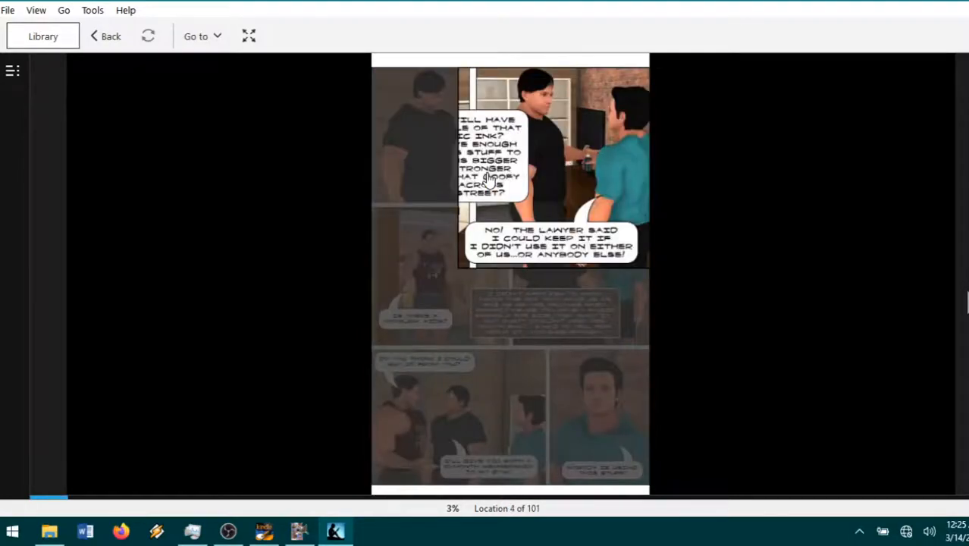
left_click(487, 179)
left_click(488, 180)
left_click(487, 180)
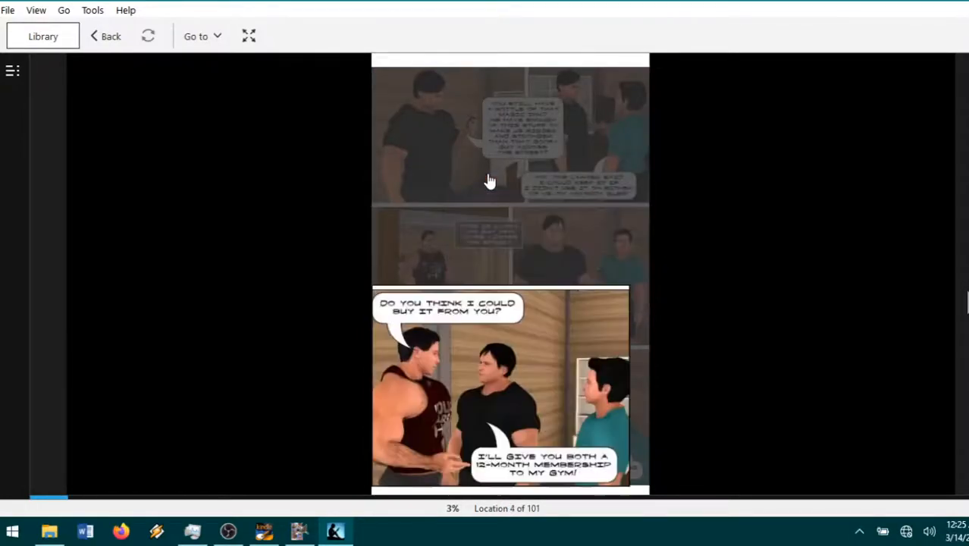
left_click(488, 180)
left_click(489, 180)
left_click(489, 181)
left_click(489, 180)
left_click(489, 181)
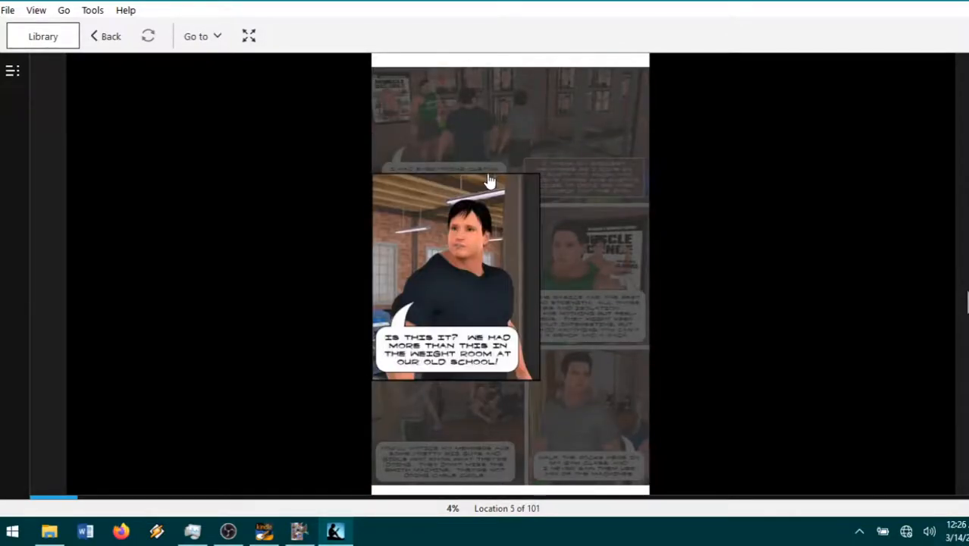
left_click(490, 180)
left_click(489, 181)
left_click(489, 180)
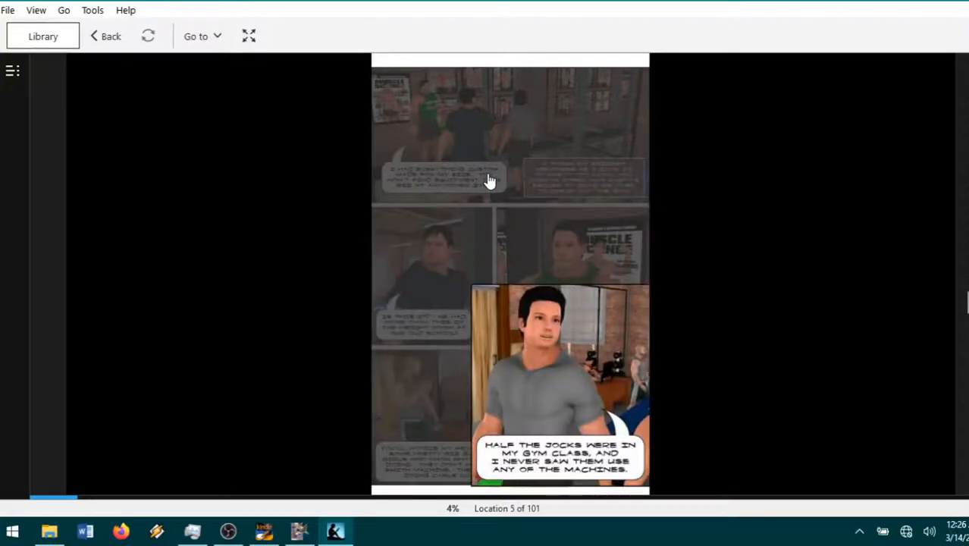
left_click(490, 181)
left_click(489, 181)
left_click(489, 181)
left_click(489, 181)
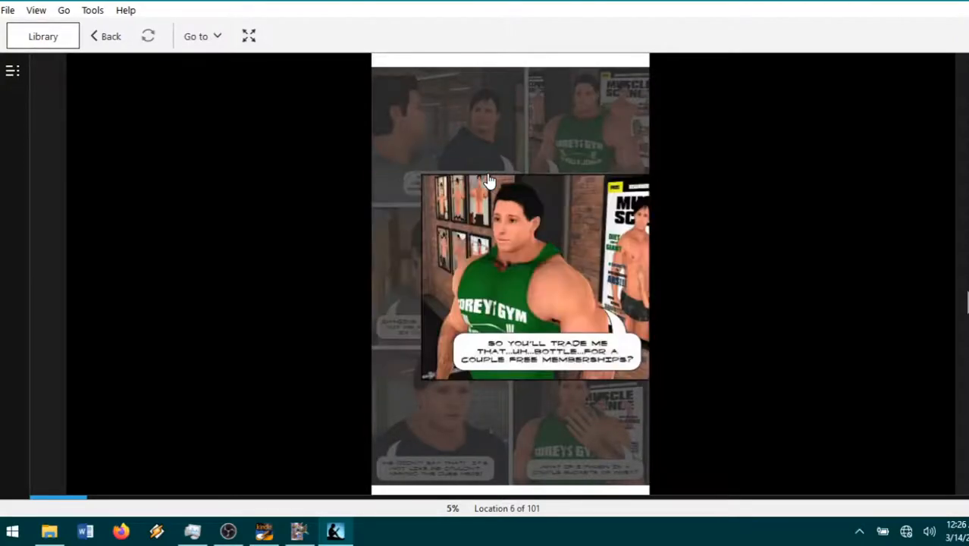
left_click(489, 180)
left_click(489, 181)
left_click(489, 180)
left_click(489, 181)
left_click(489, 180)
left_click(489, 180)
left_click(489, 180)
left_click(489, 180)
key("Right")
key("Right")
key("Right")
Step: Switch to Kindle Comic Creator to show Page-24's panel list, and return to the Kindle reader
left_click(264, 531)
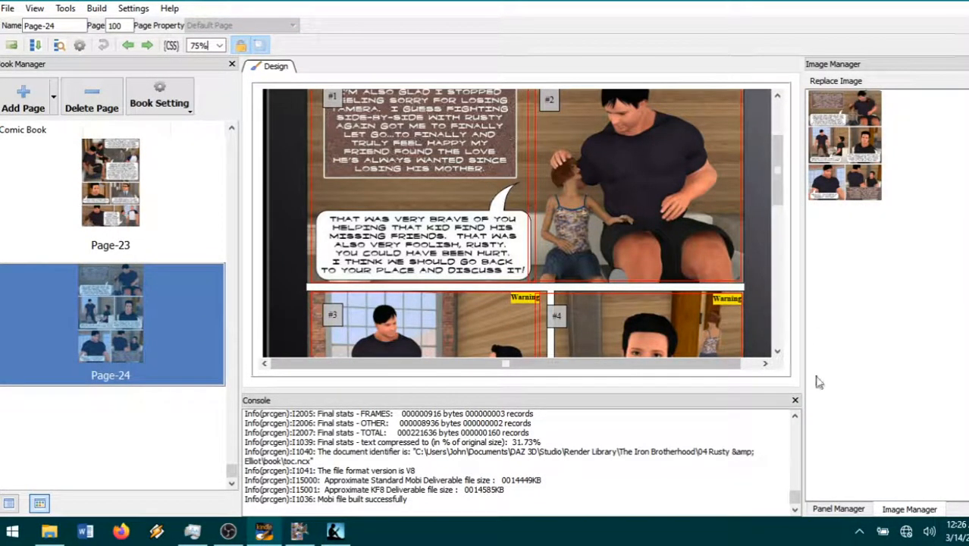
left_click(838, 509)
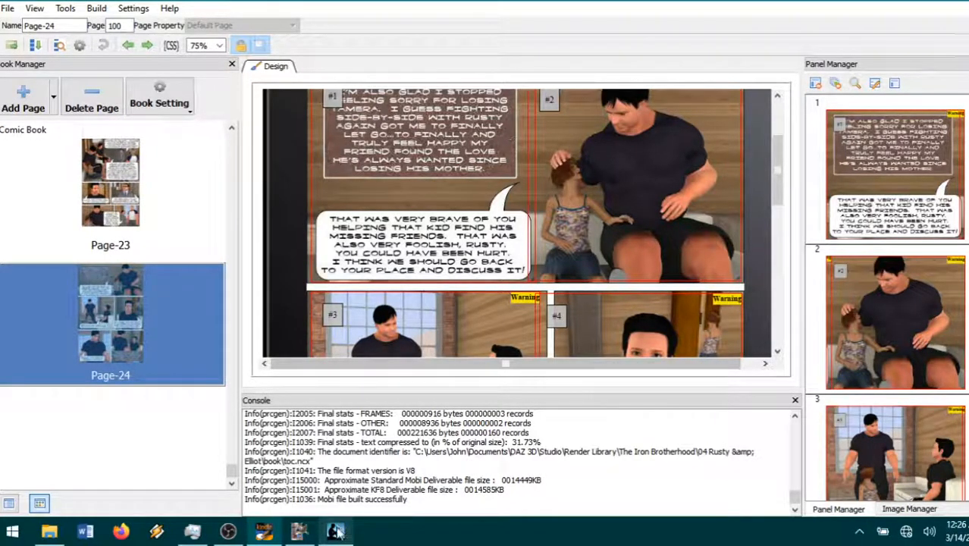
mouse_move(337, 532)
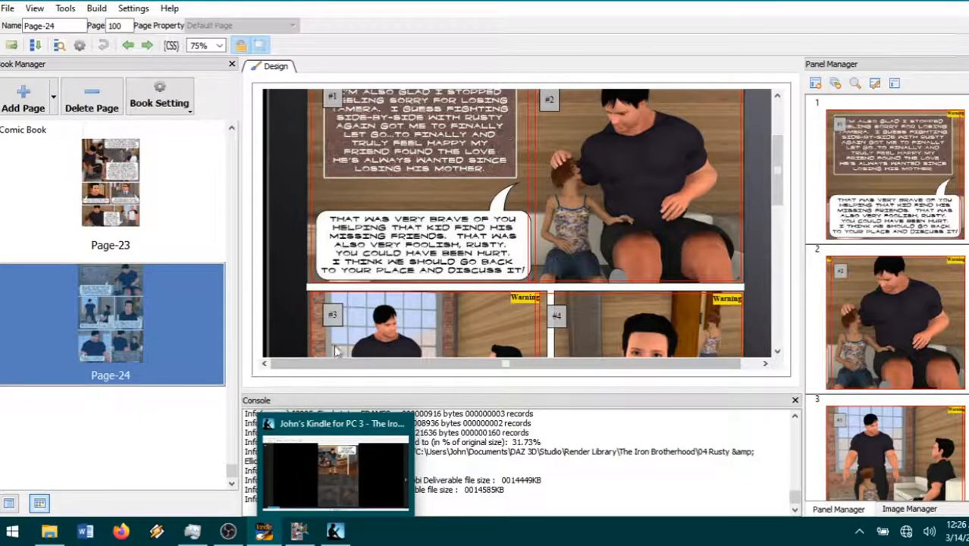
left_click(336, 532)
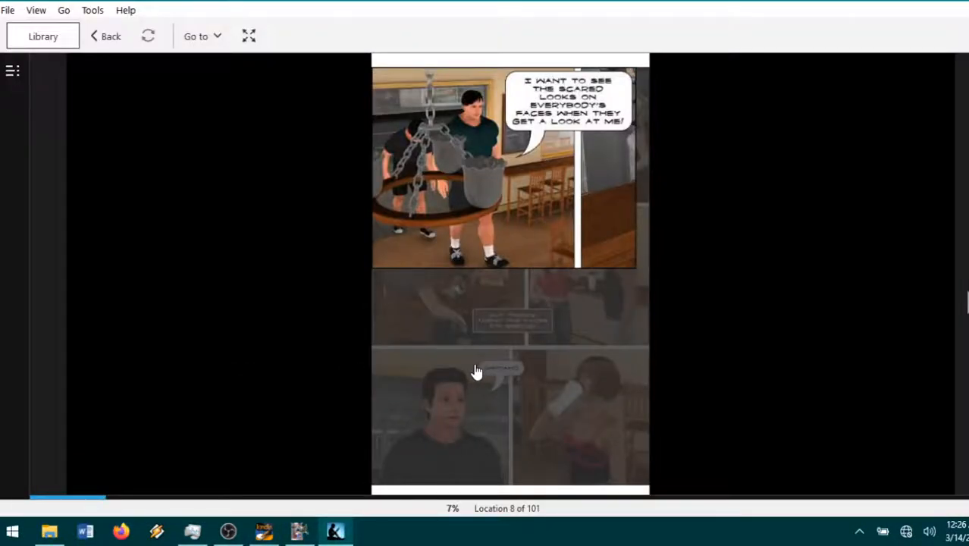
Step: Switch through File Explorer to Kindle Comic Creator and save the comic book project
left_click(49, 531)
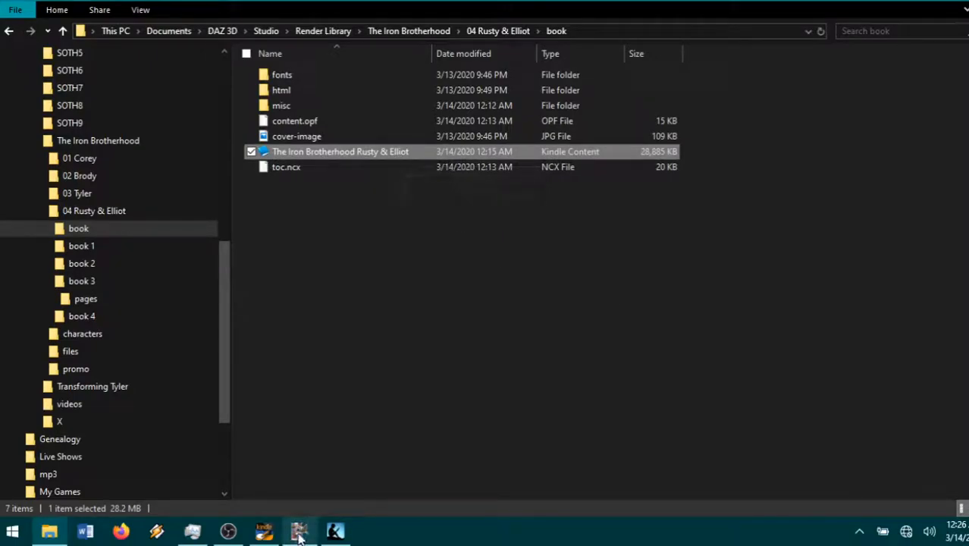
left_click(275, 539)
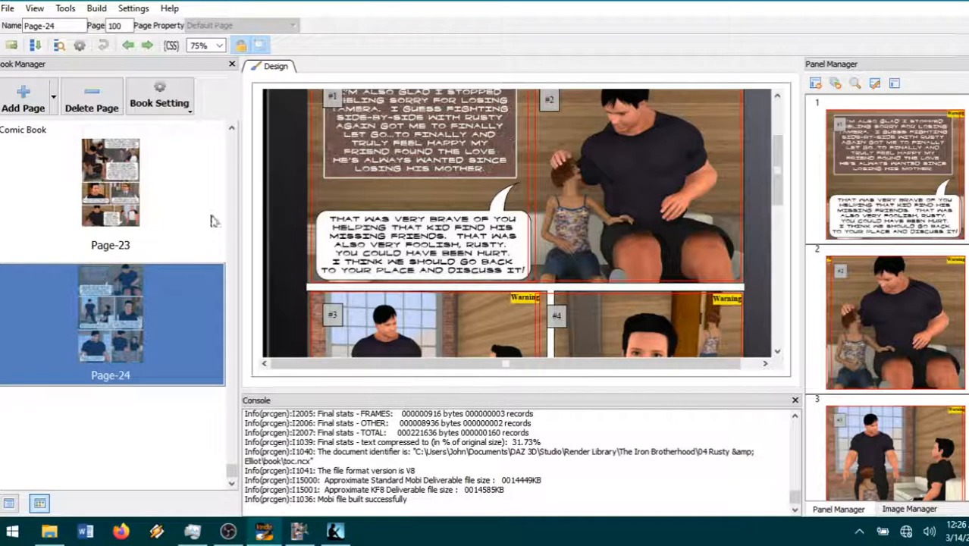
left_click(6, 8)
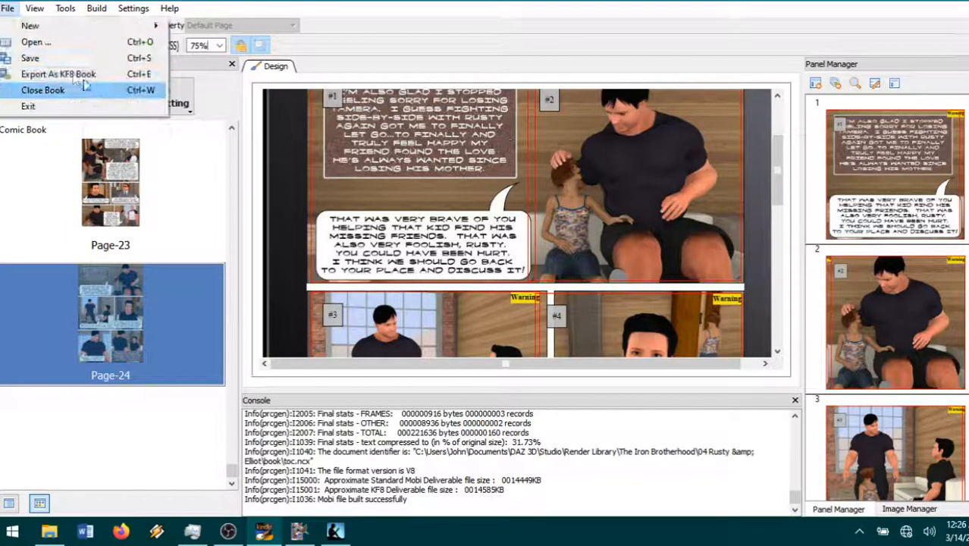
left_click(35, 58)
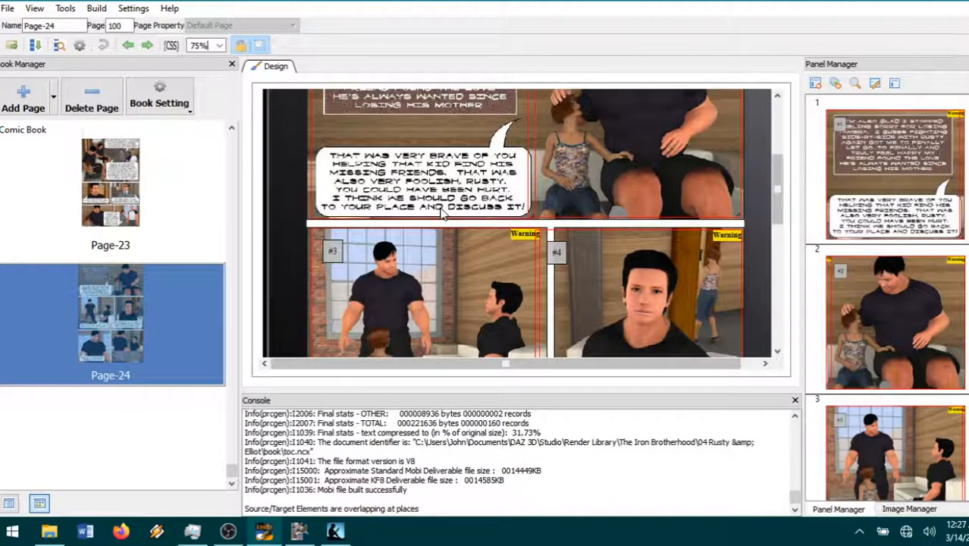
Step: Close the build console to enlarge the design area and look over Page-24's panels down to #5 and #6
scroll(461, 285, "up", 4)
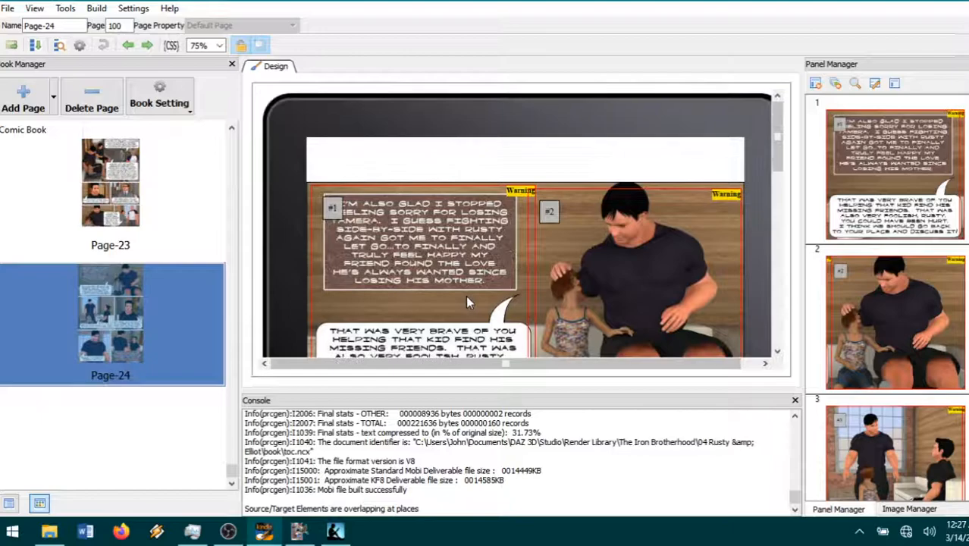
left_click(795, 400)
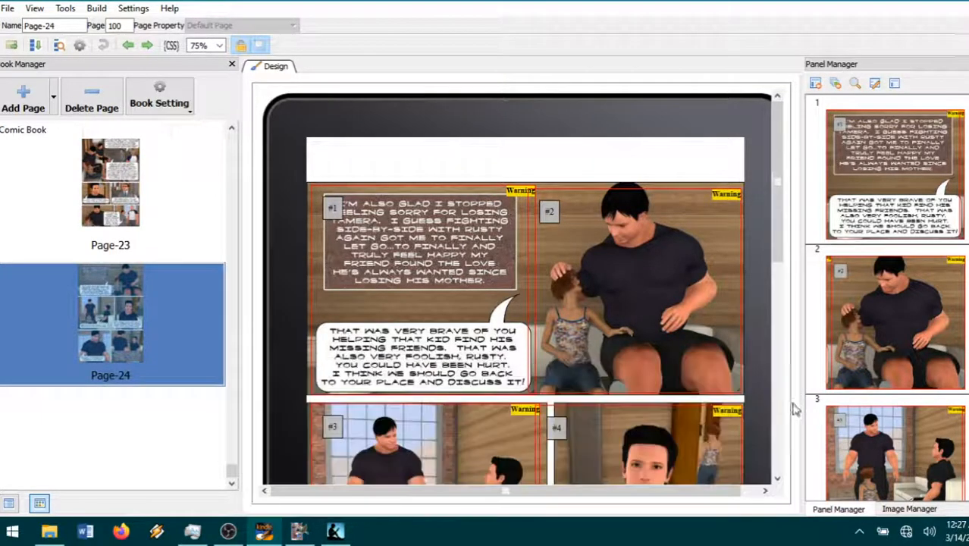
scroll(552, 346, "down", 6)
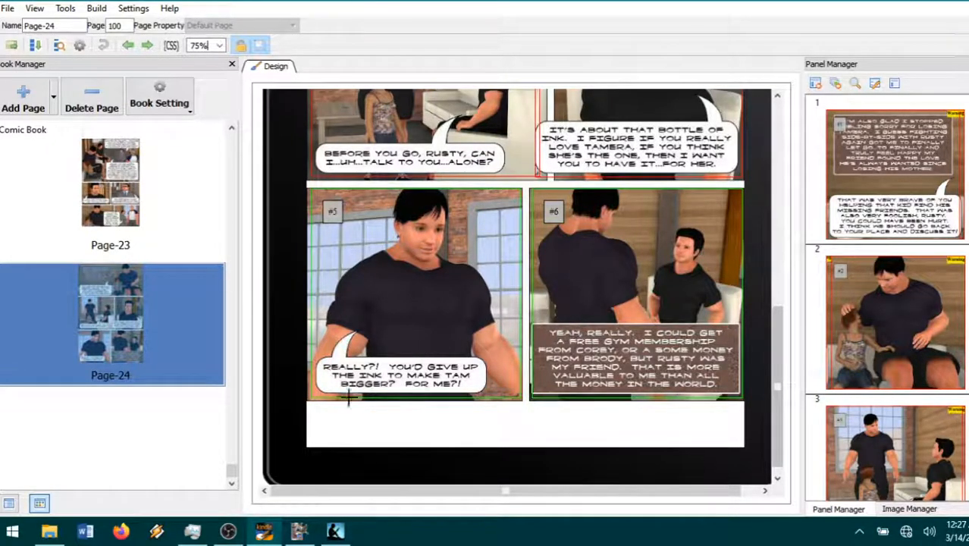
Step: Switch to File Explorer and show the pages folder of book 3
left_click(48, 533)
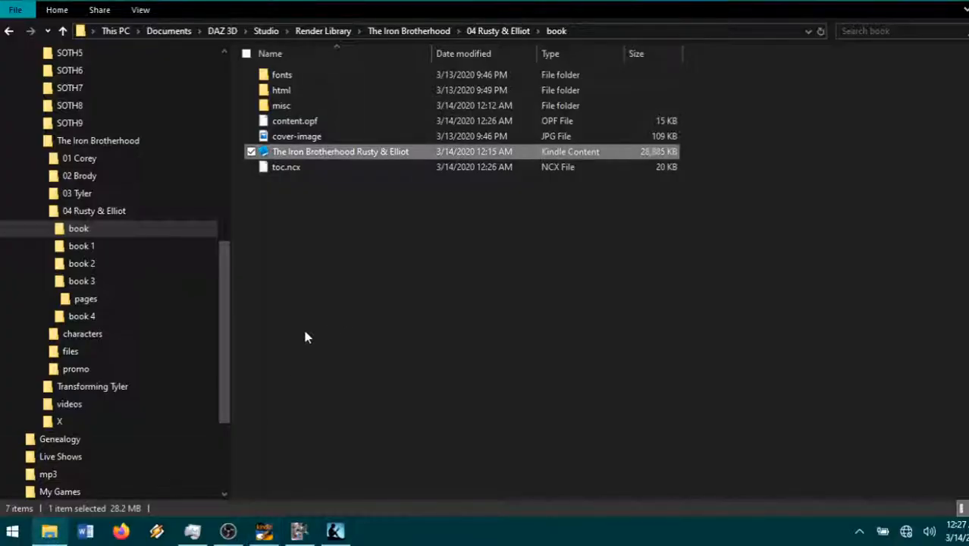
left_click(85, 299)
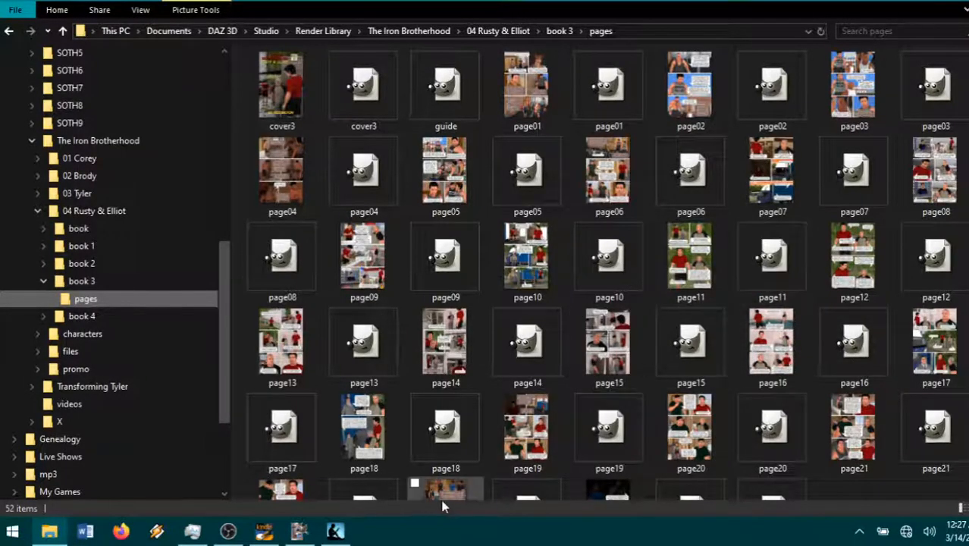
Step: Switch to the Kindle reader, advance one panel, leave the panel view and page forward to location 14
left_click(335, 531)
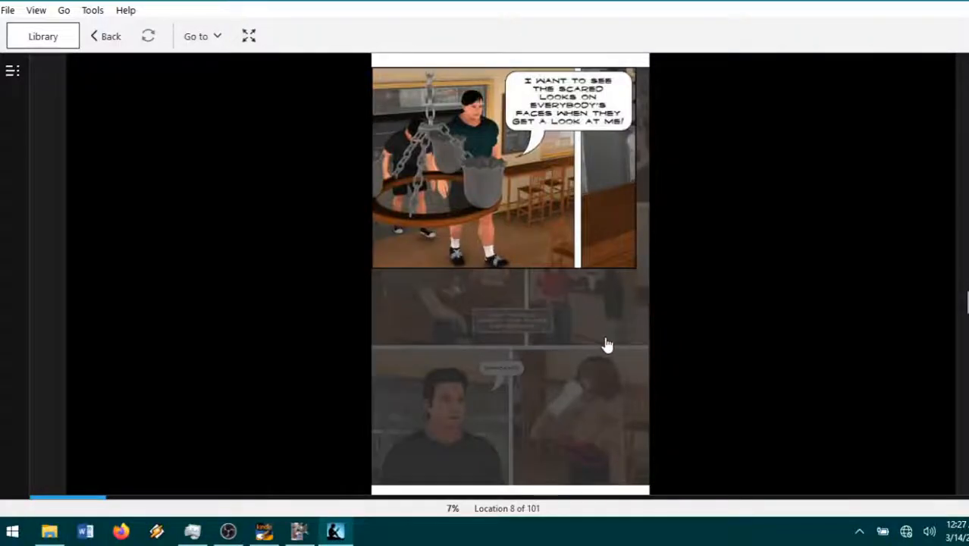
left_click(967, 304)
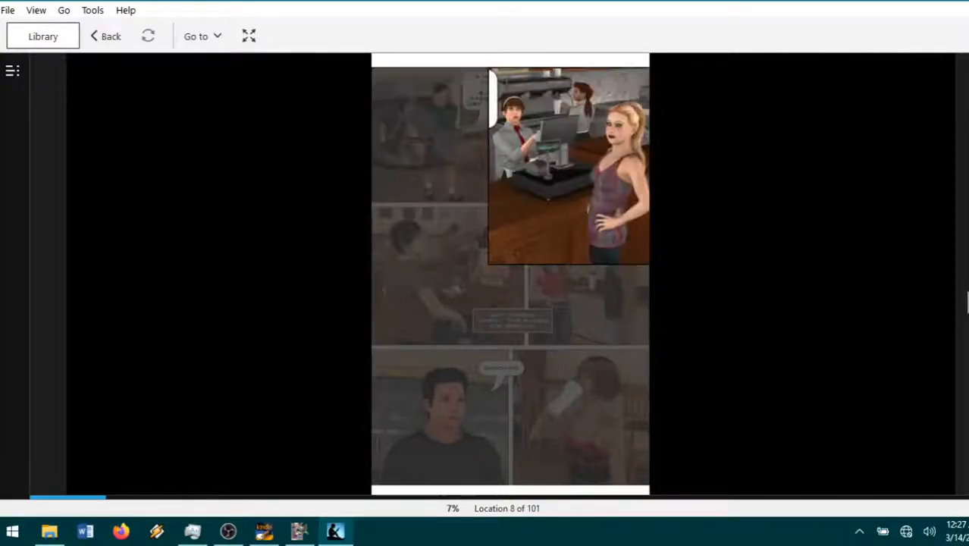
double_click(528, 284)
scroll(574, 351, "down", 5)
scroll(574, 352, "down", 4)
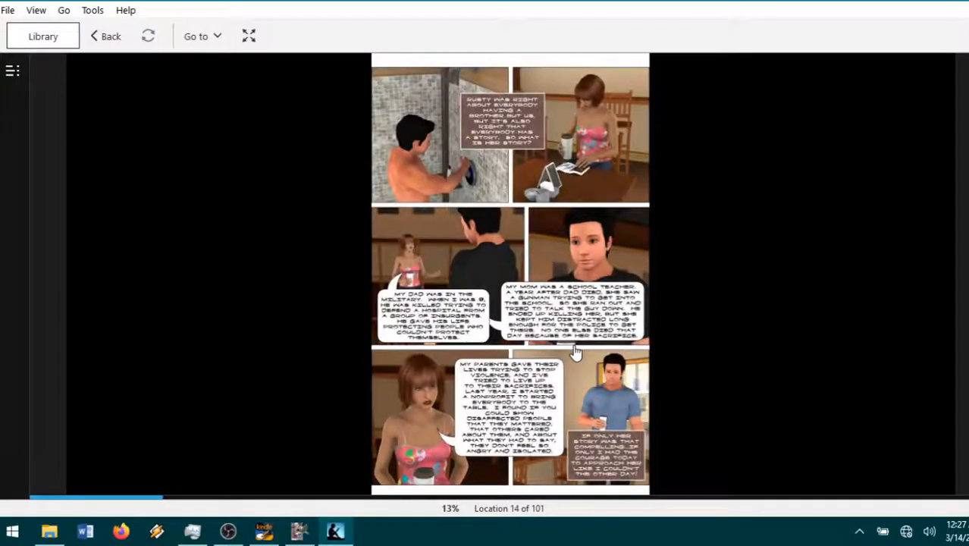